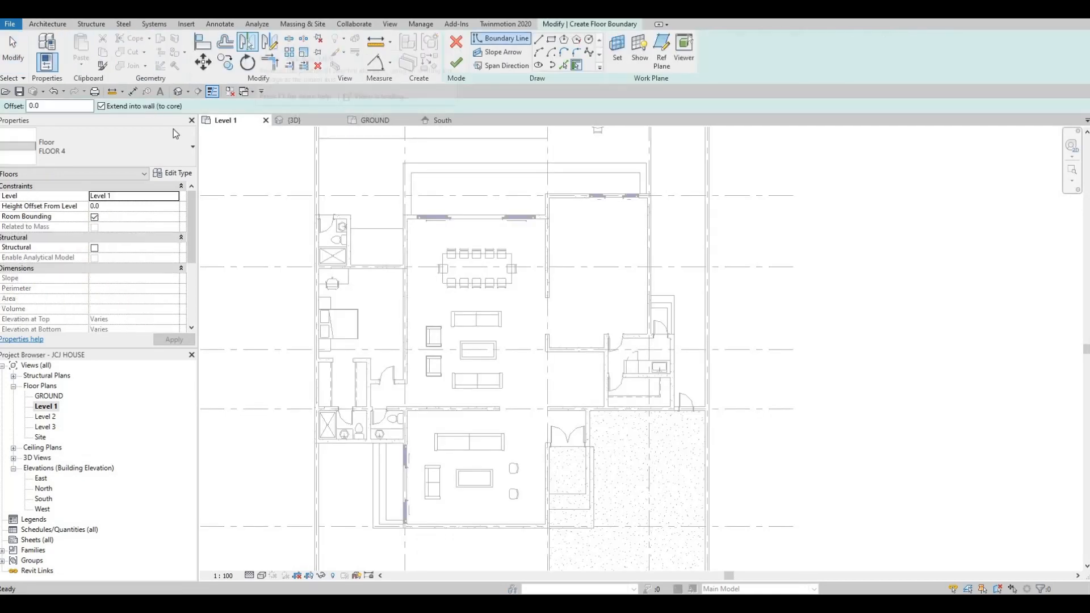
# Duplicate the FLOOR 4 floor type under the name FLOOR 5
pyautogui.click(182, 174)
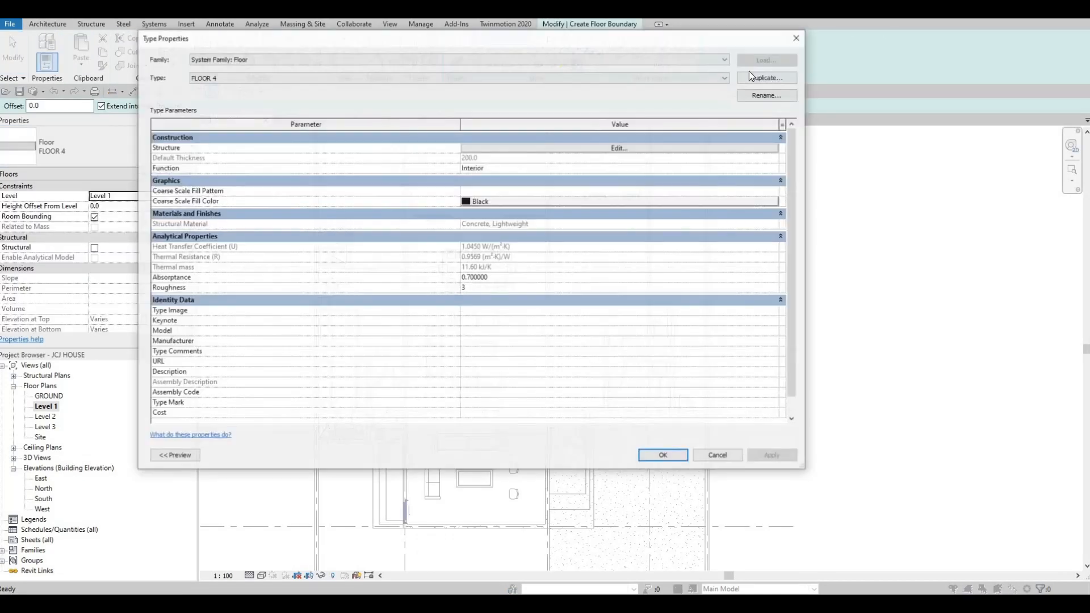
pyautogui.click(756, 80)
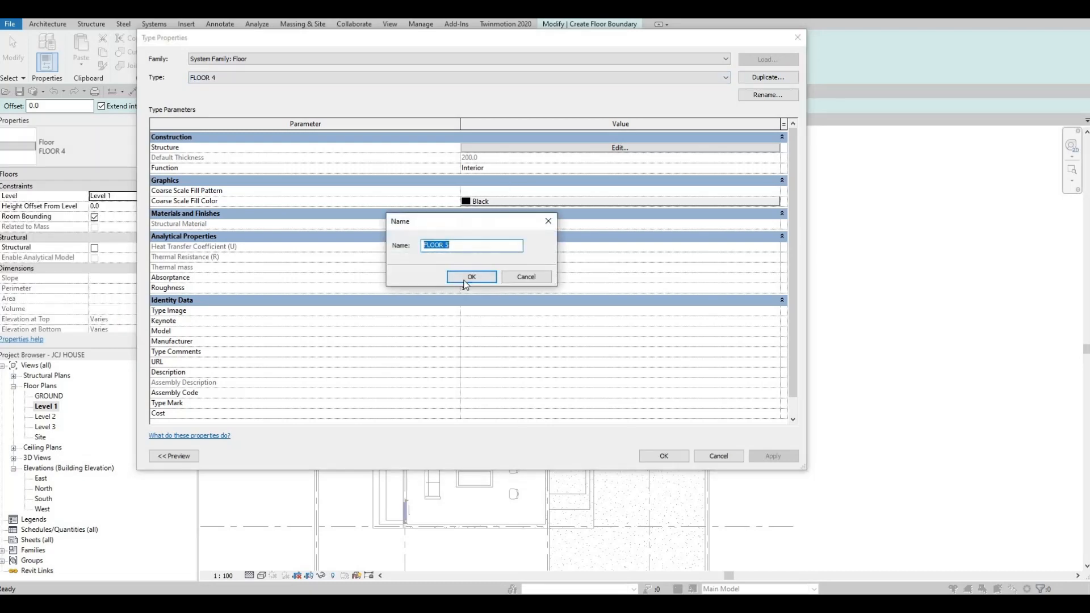
pyautogui.press('Return')
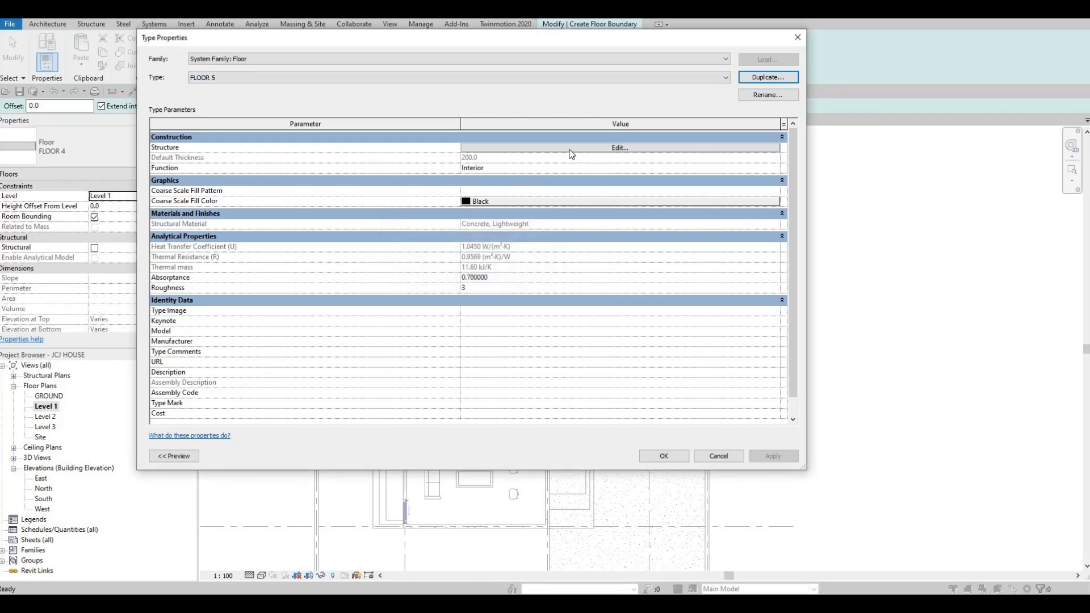
# Set the structure layer material of FLOOR 5 to Concrete, Cast-in-Place gray and accept the type changes
pyautogui.click(571, 149)
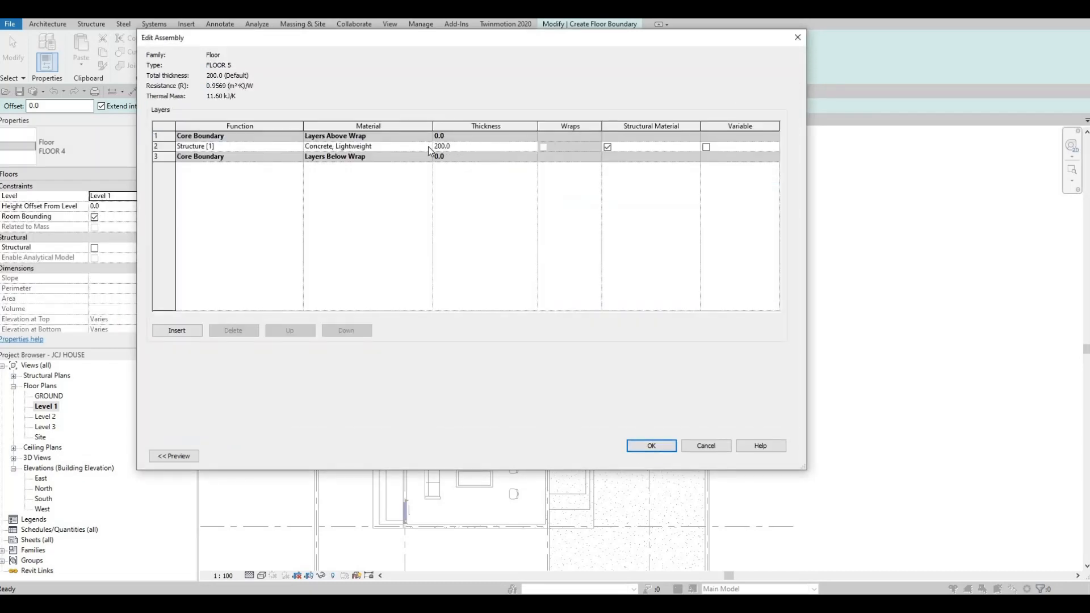
pyautogui.click(430, 145)
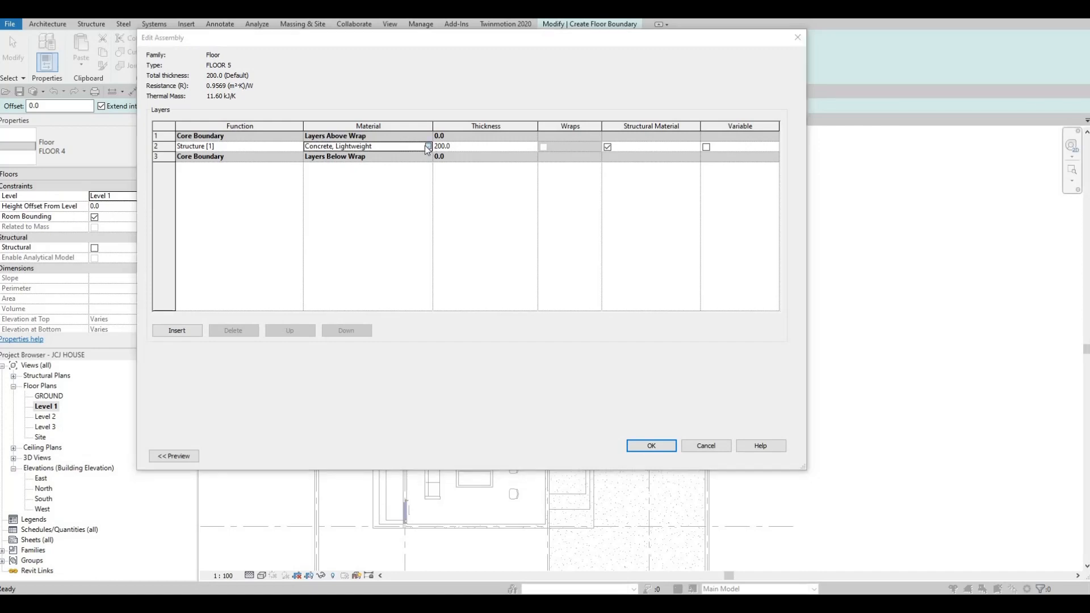
pyautogui.click(429, 146)
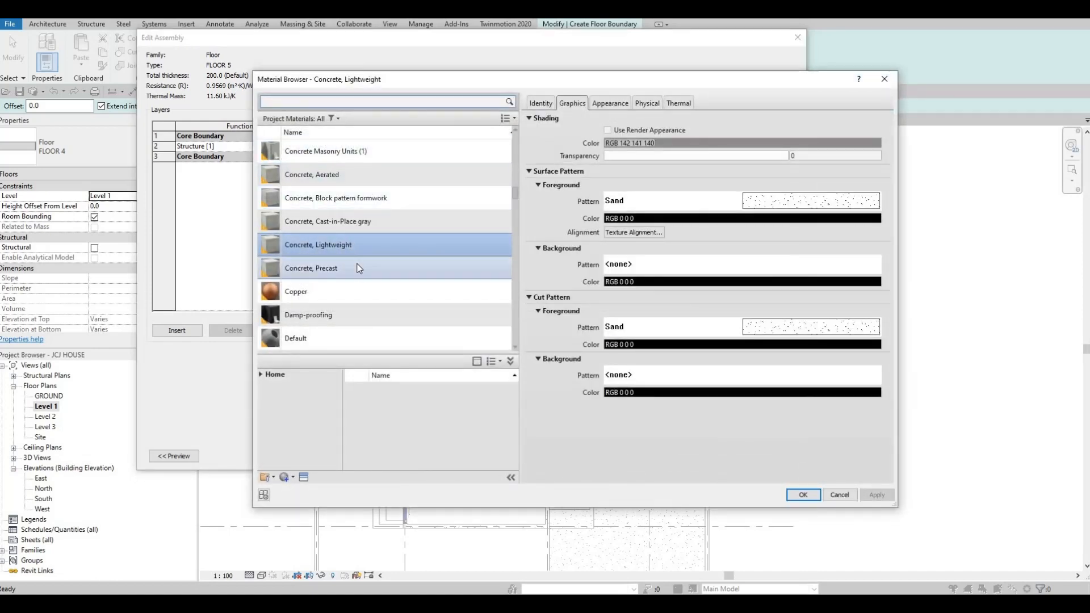
pyautogui.click(374, 220)
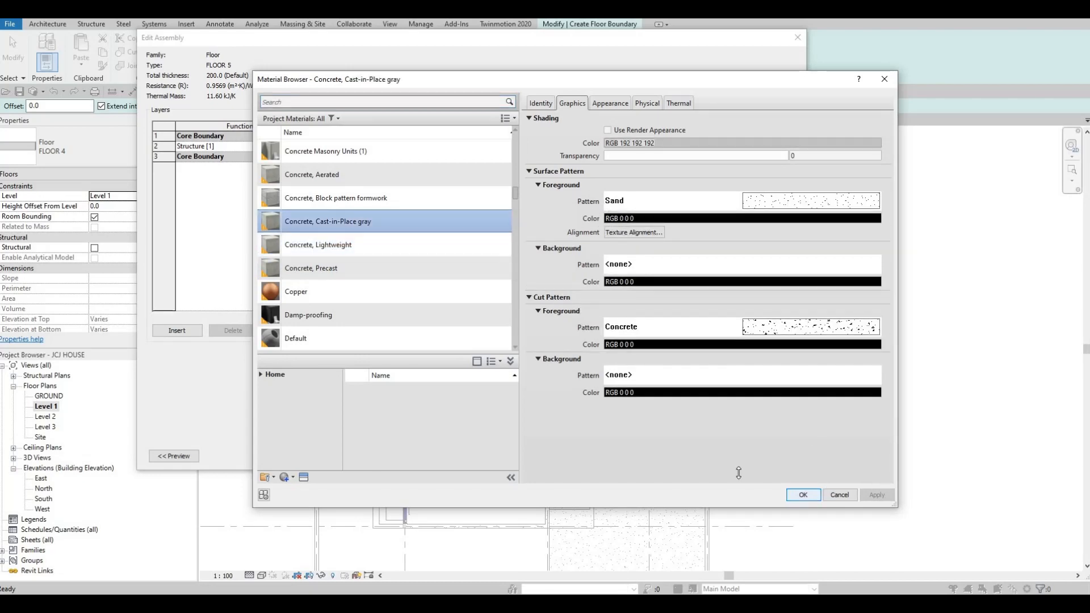
pyautogui.press('Return')
pyautogui.click(664, 448)
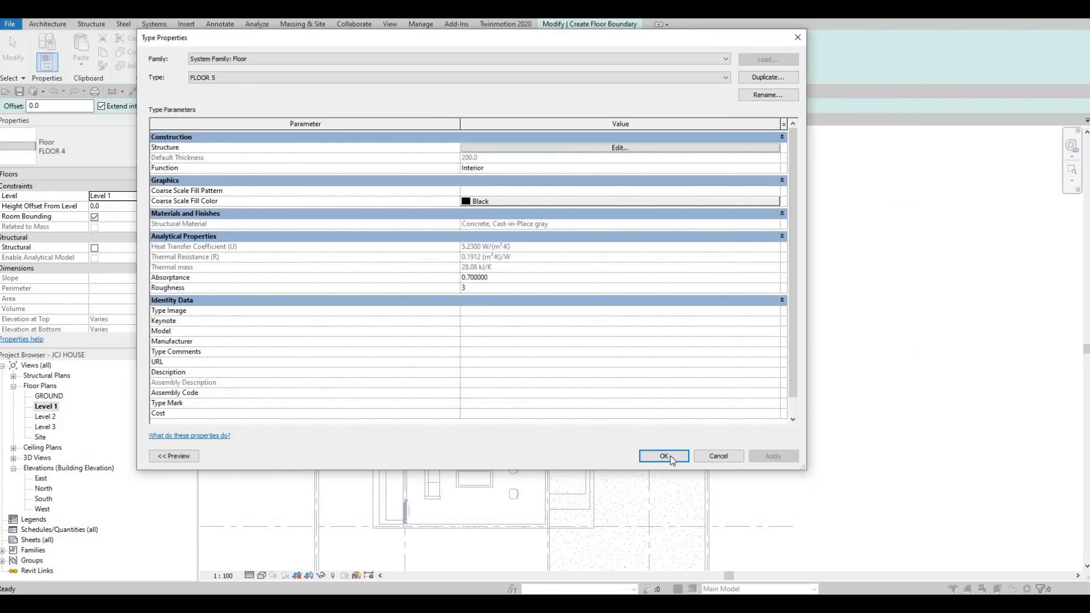
pyautogui.click(665, 456)
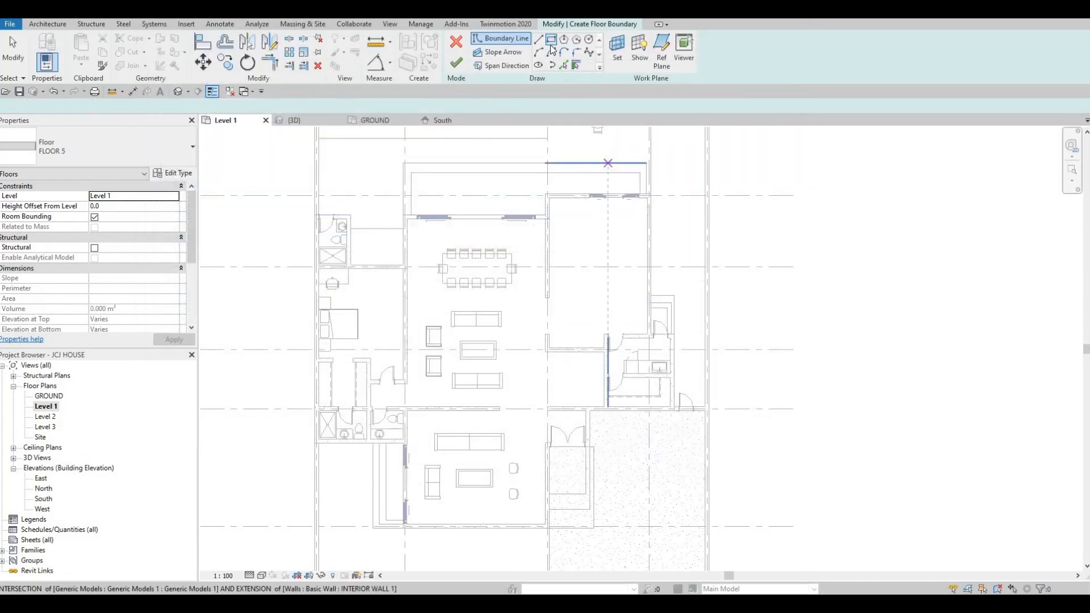
# Draw a rectangular floor boundary around the dining and living areas along the inner wall faces, about 7 m wide and 15 m long
pyautogui.click(551, 41)
pyautogui.scroll(3, 633, 193)
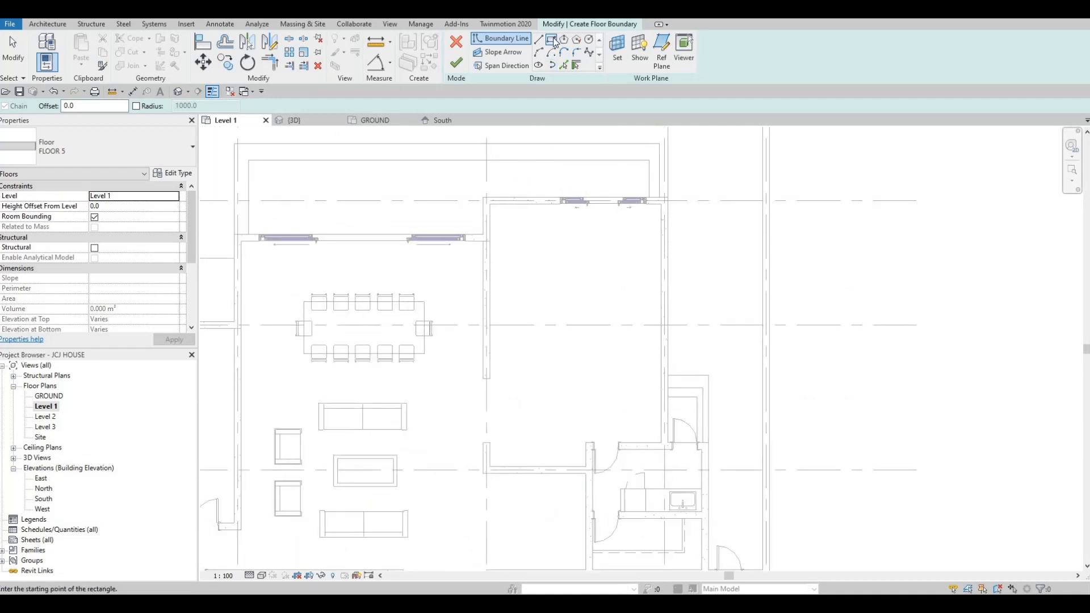
pyautogui.scroll(3, 596, 181)
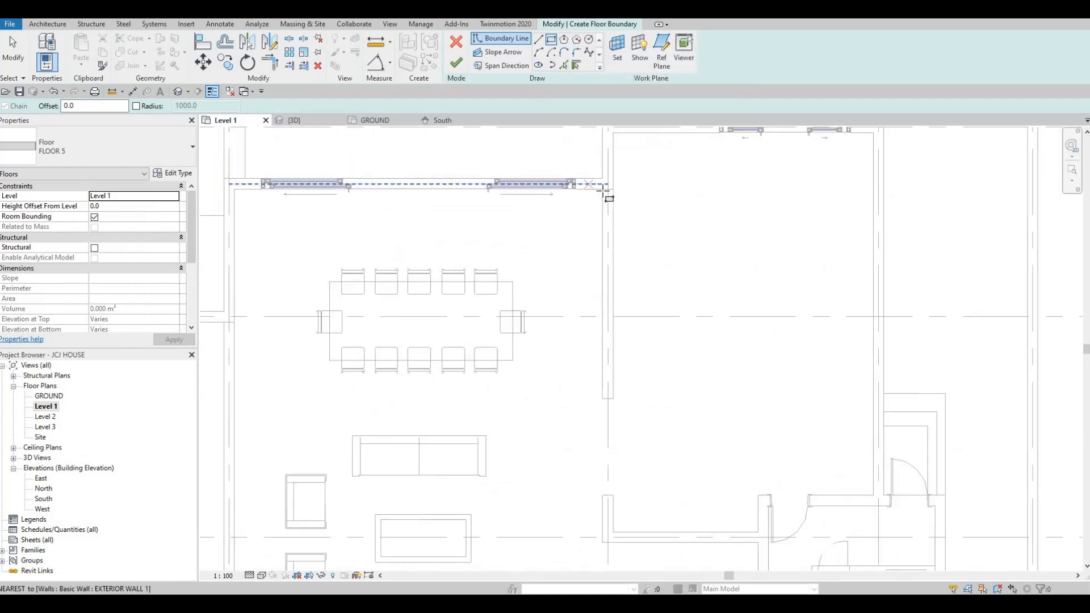
pyautogui.click(602, 190)
pyautogui.scroll(-3, 339, 386)
pyautogui.moveTo(339, 397); pyautogui.dragTo(374, 316, button='middle')
pyautogui.moveTo(335, 368); pyautogui.dragTo(356, 310, button='middle')
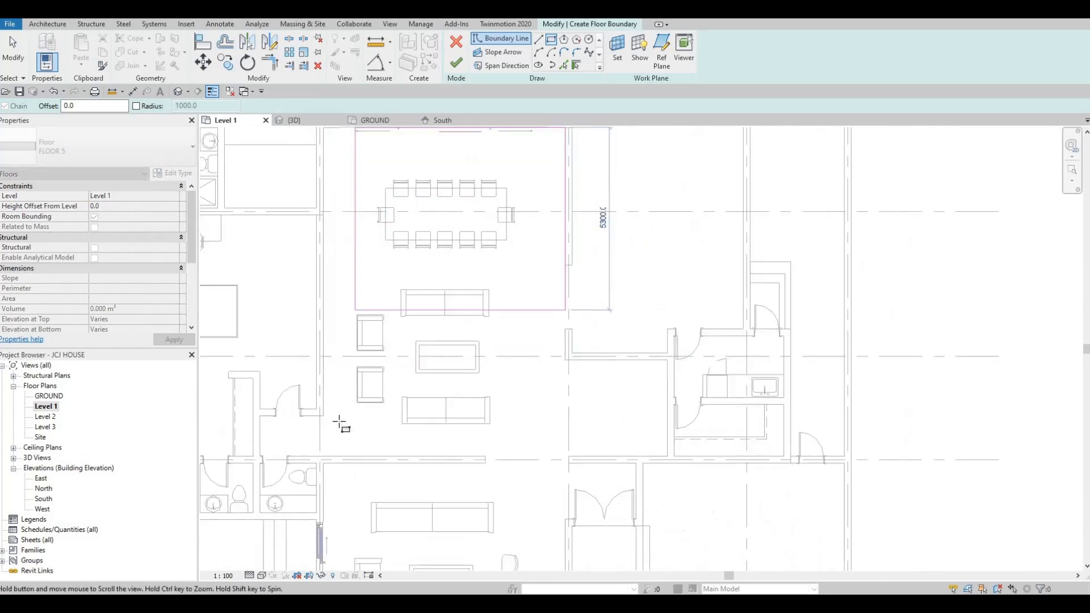
pyautogui.moveTo(340, 423); pyautogui.dragTo(343, 435, button='middle')
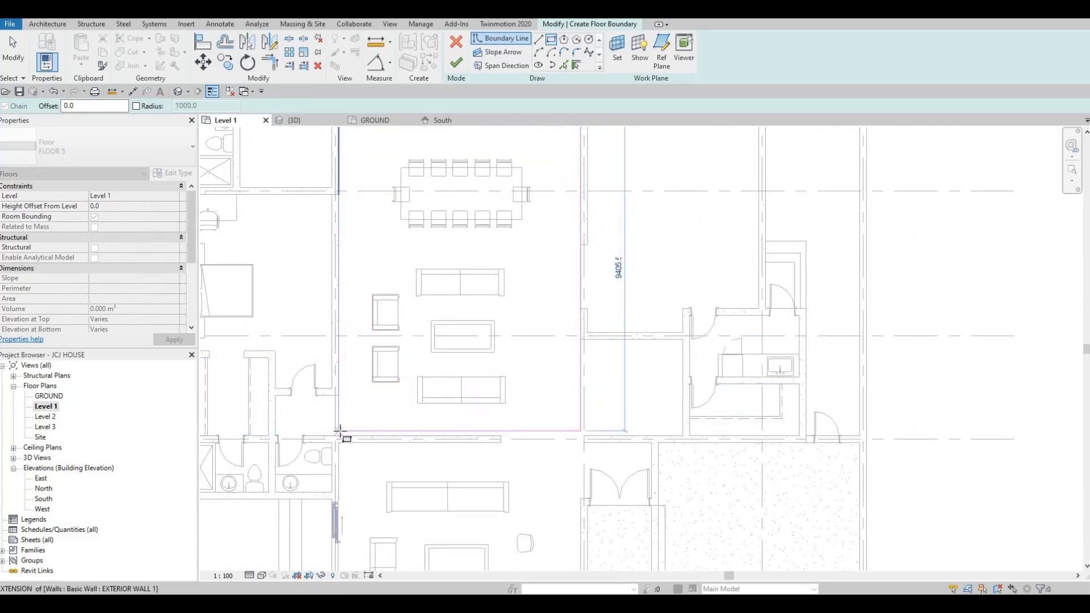
pyautogui.scroll(-2, 341, 431)
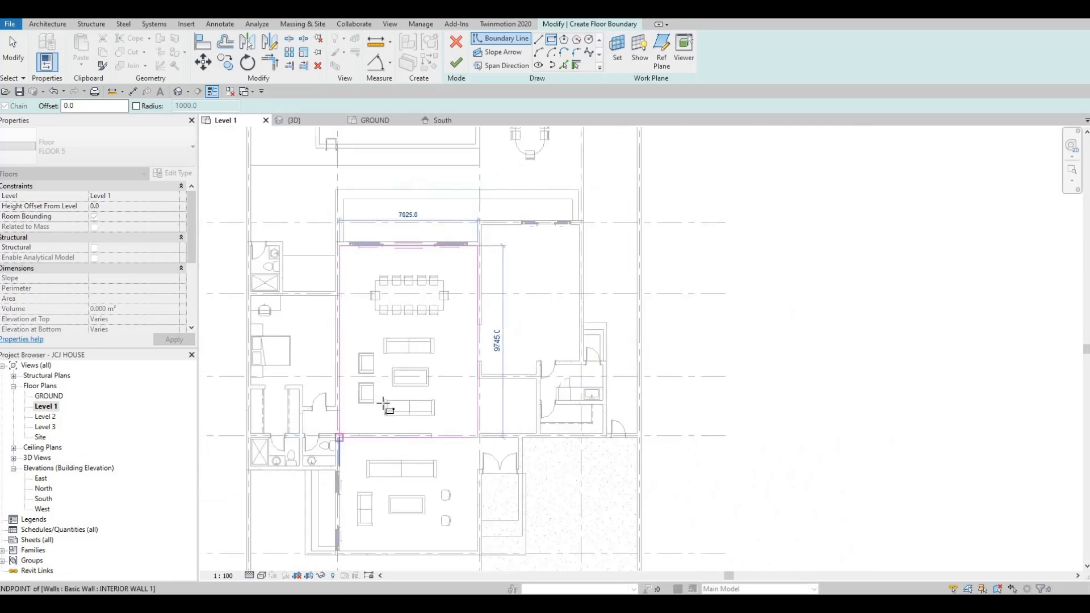
pyautogui.moveTo(343, 434); pyautogui.dragTo(374, 373, button='middle')
pyautogui.scroll(1, 382, 400)
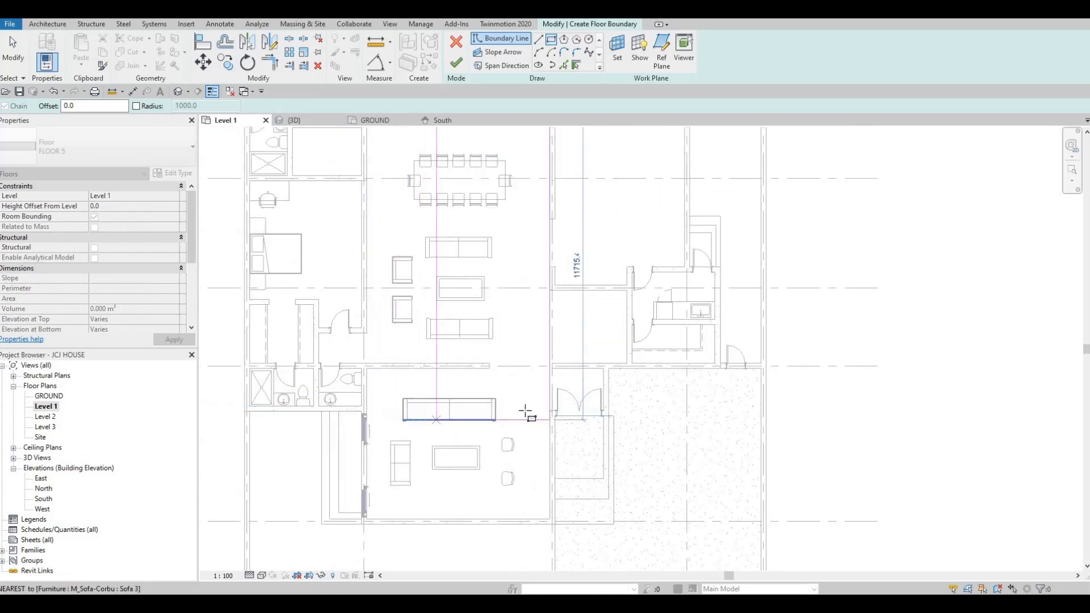
pyautogui.scroll(3, 522, 410)
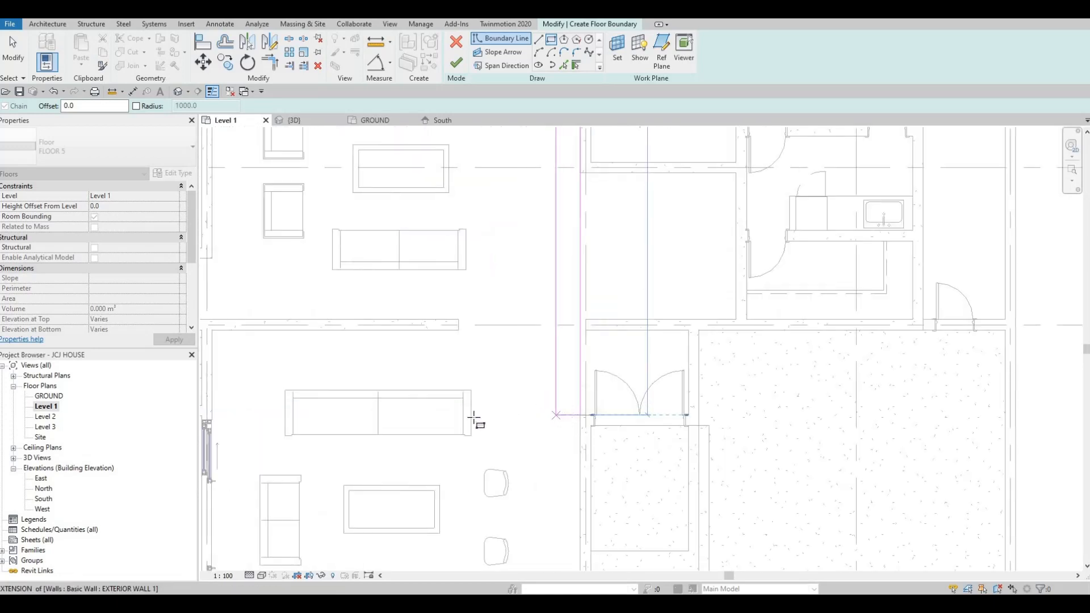
pyautogui.scroll(-3, 397, 454)
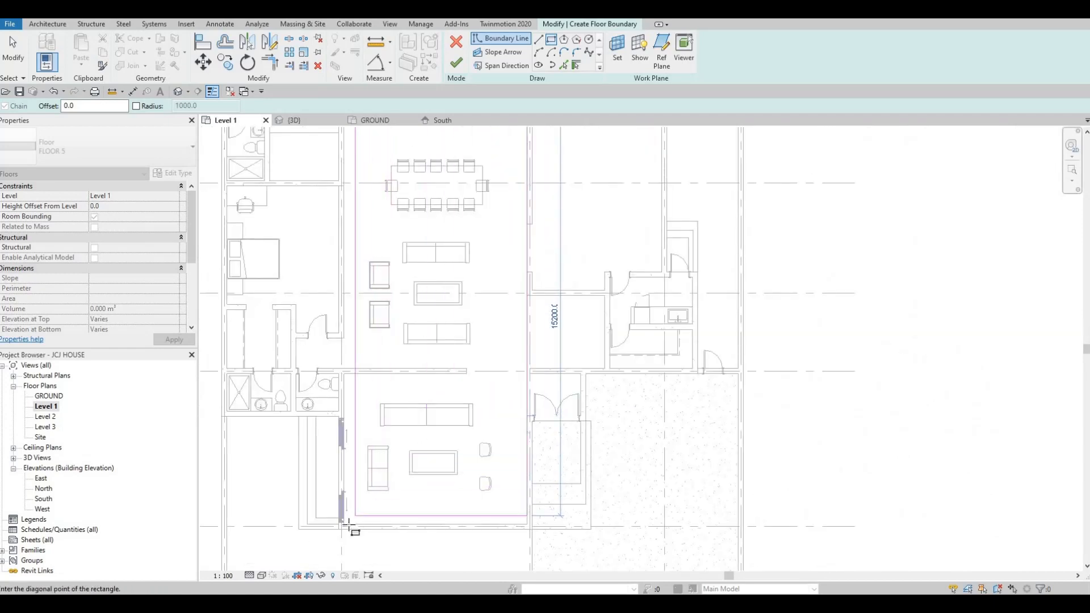
pyautogui.click(344, 523)
pyautogui.scroll(3, 342, 523)
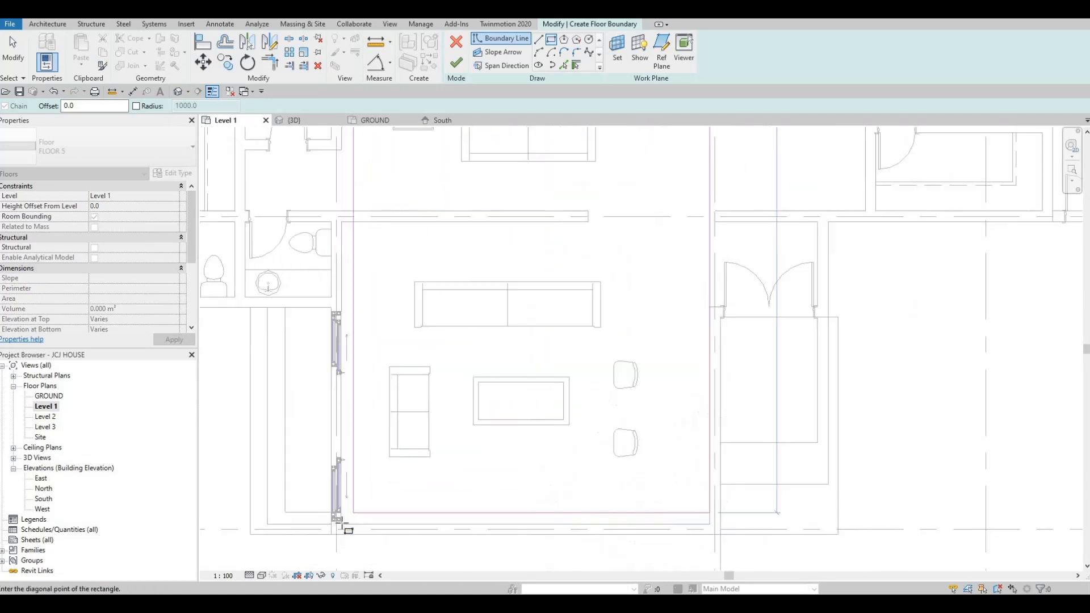
pyautogui.press('Escape')
pyautogui.scroll(-2, 325, 324)
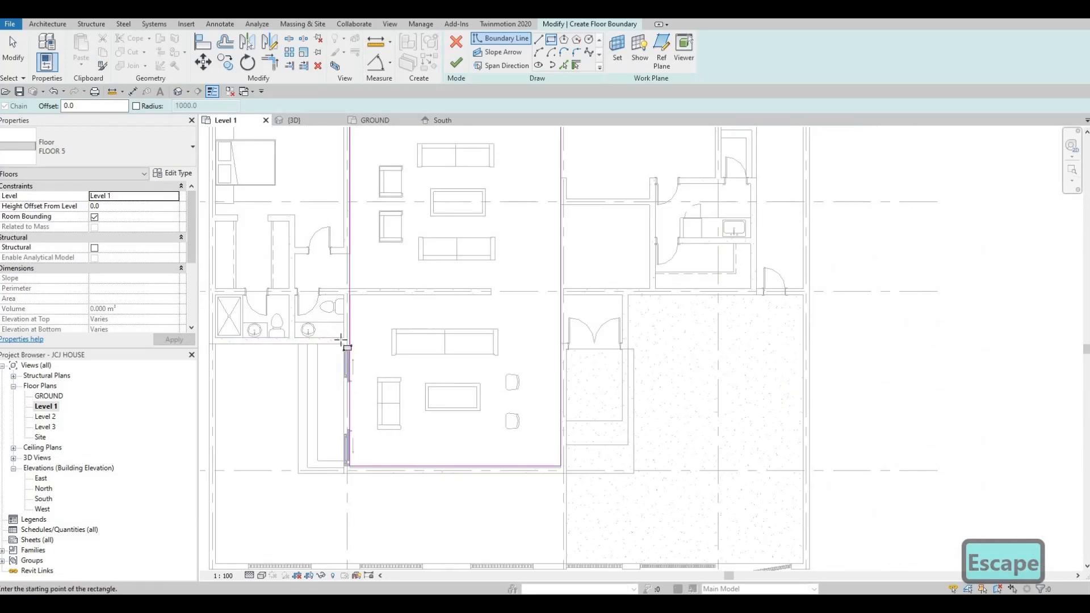
# Draw a rectangular floor boundary around the bedroom, closet and bathroom block west of the living area, about 8850 mm long
pyautogui.click(343, 338)
pyautogui.scroll(-3, 329, 414)
pyautogui.moveTo(321, 233); pyautogui.dragTo(331, 322, button='middle')
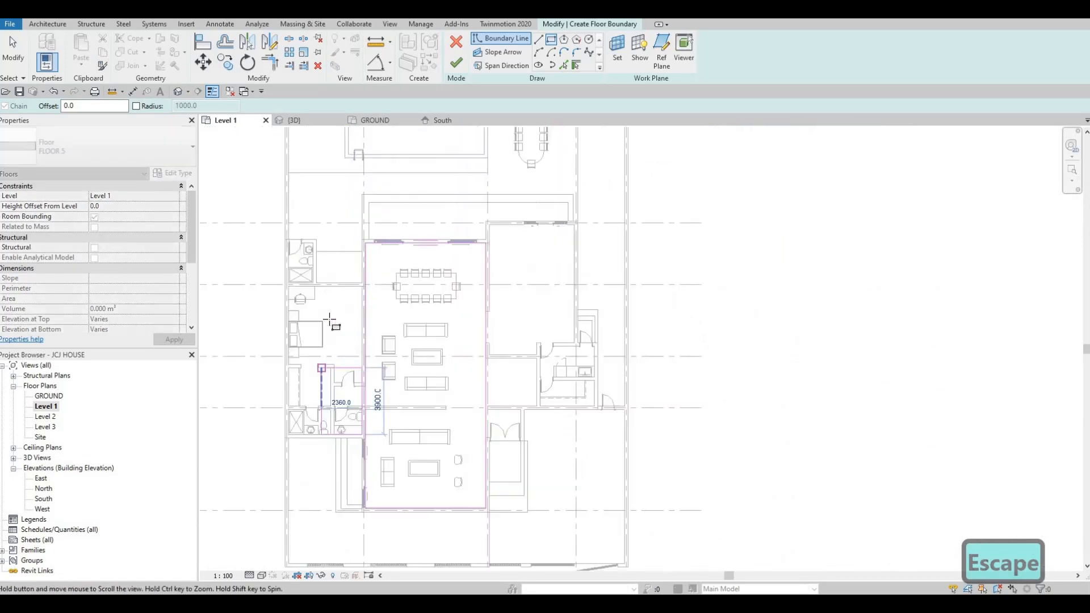
pyautogui.scroll(1, 321, 325)
pyautogui.scroll(3, 291, 340)
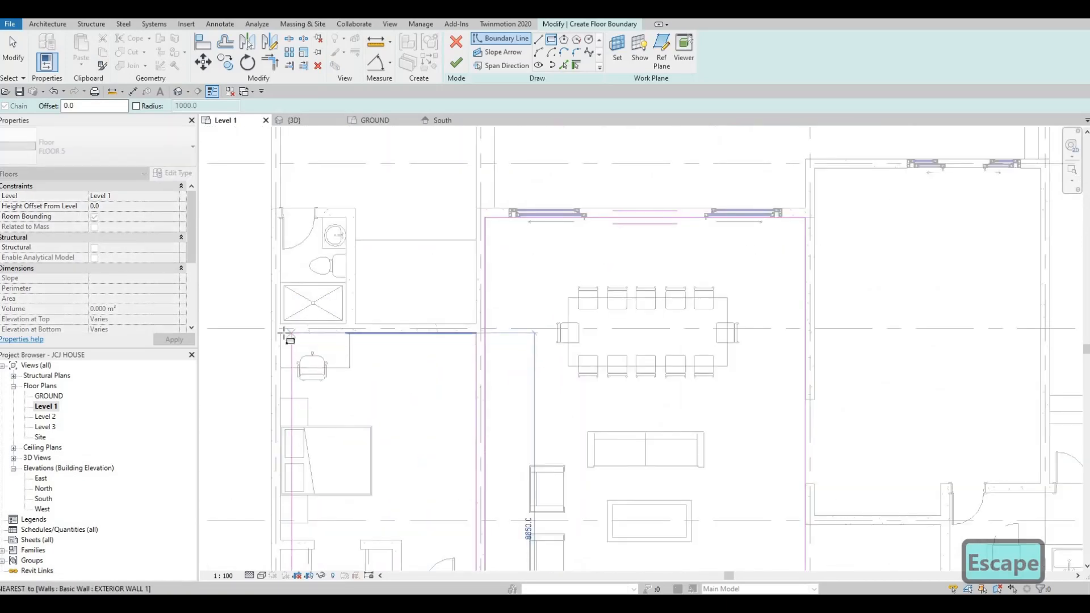
pyautogui.click(284, 333)
pyautogui.press('Escape')
pyautogui.scroll(-3, 475, 324)
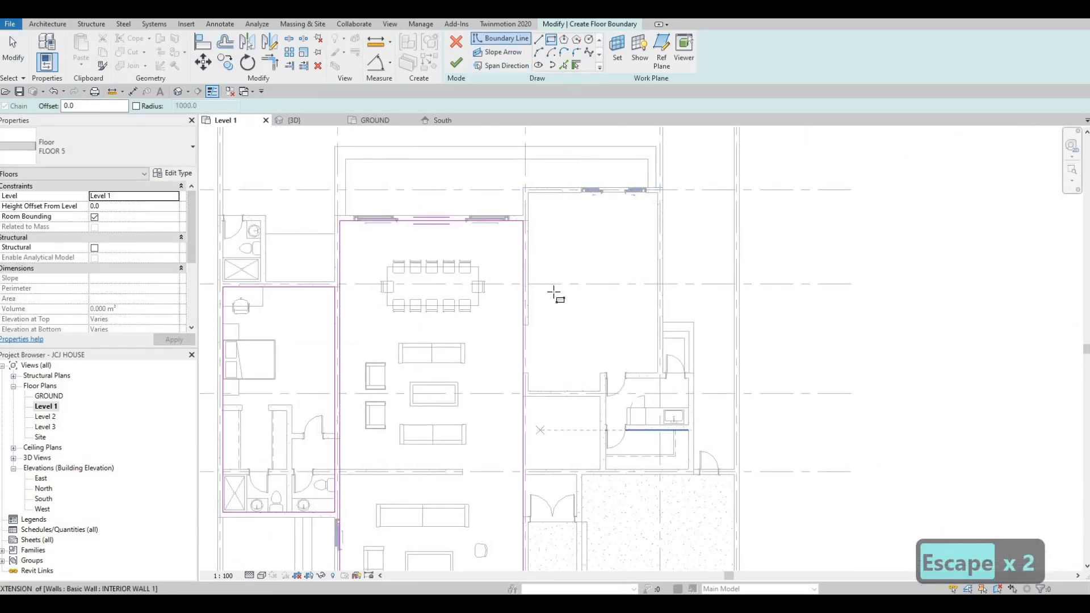
# Draw a rectangular floor boundary, about 2870 by 2800 mm, around the small empty room east of the living area
pyautogui.moveTo(535, 397); pyautogui.dragTo(547, 284, button='middle')
pyautogui.scroll(2, 533, 288)
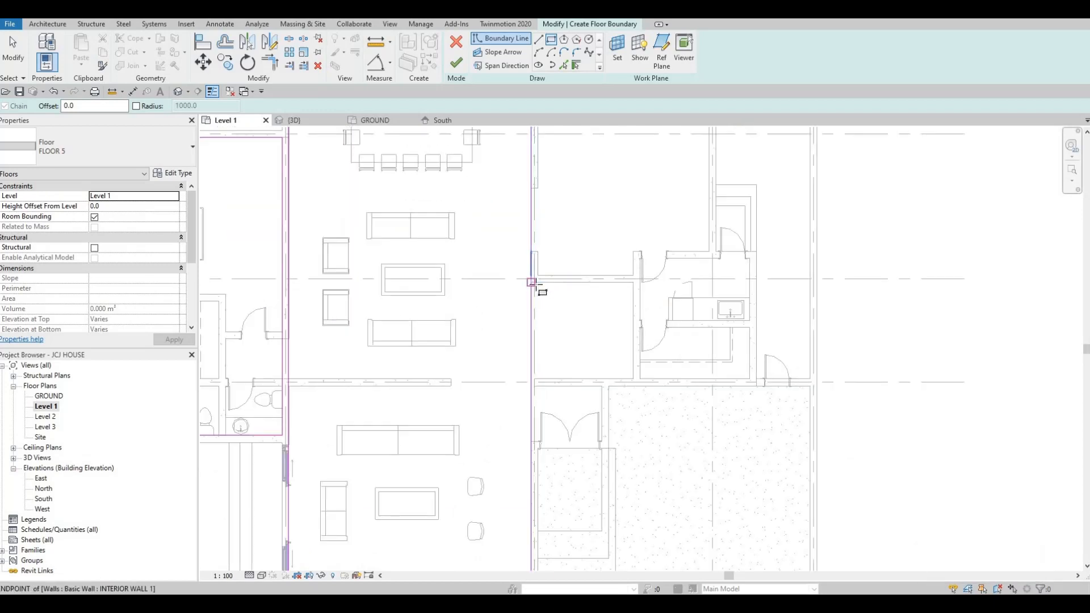
pyautogui.click(536, 284)
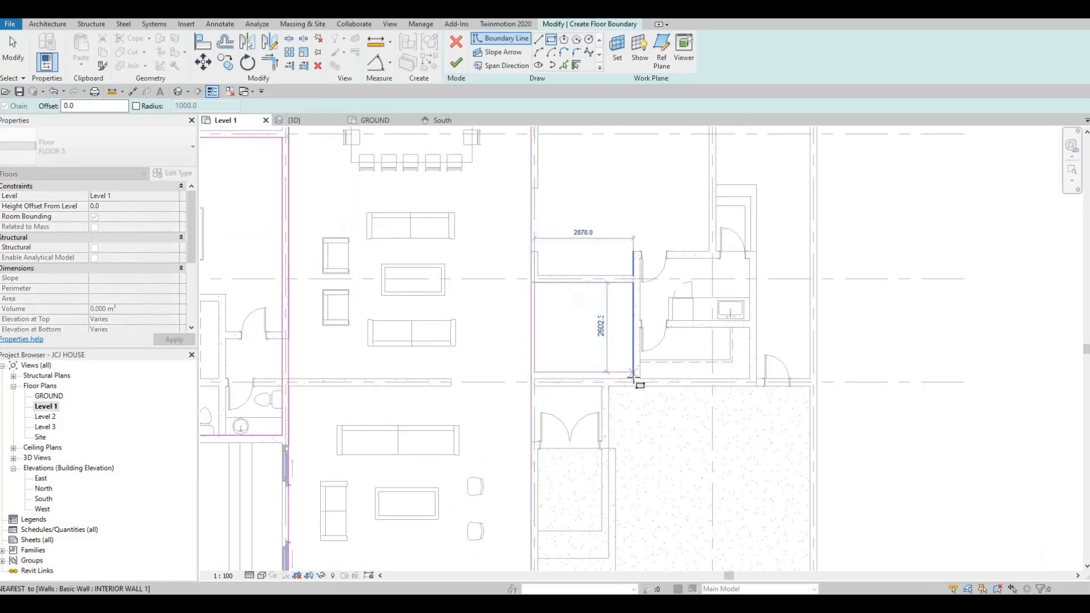
pyautogui.press('Escape')
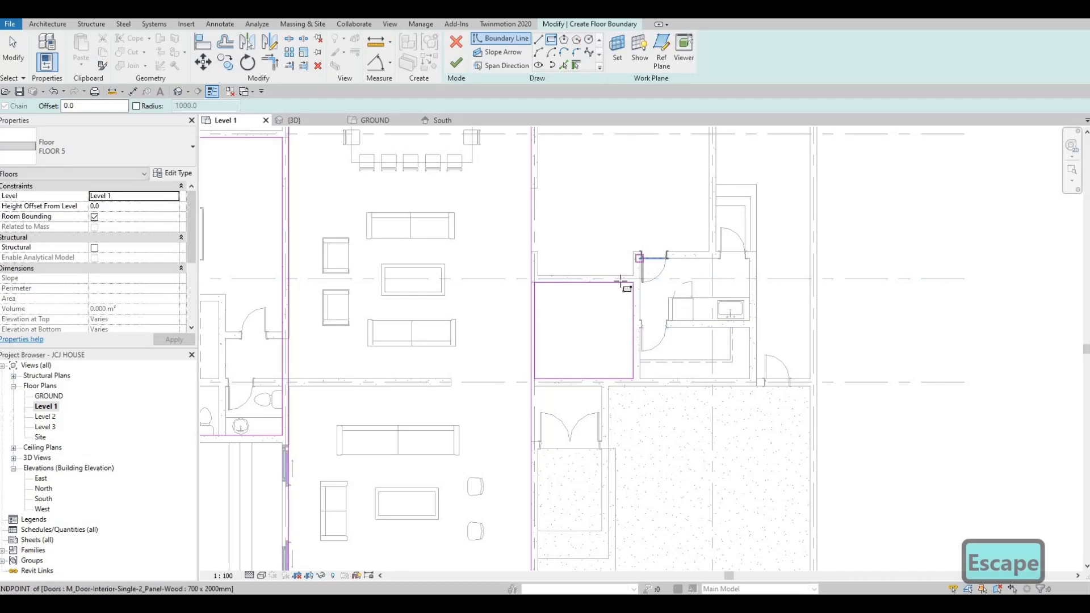
pyautogui.scroll(4, 648, 259)
pyautogui.scroll(-5, 500, 291)
pyautogui.press('Escape')
pyautogui.press('Escape')
pyautogui.press('Escape')
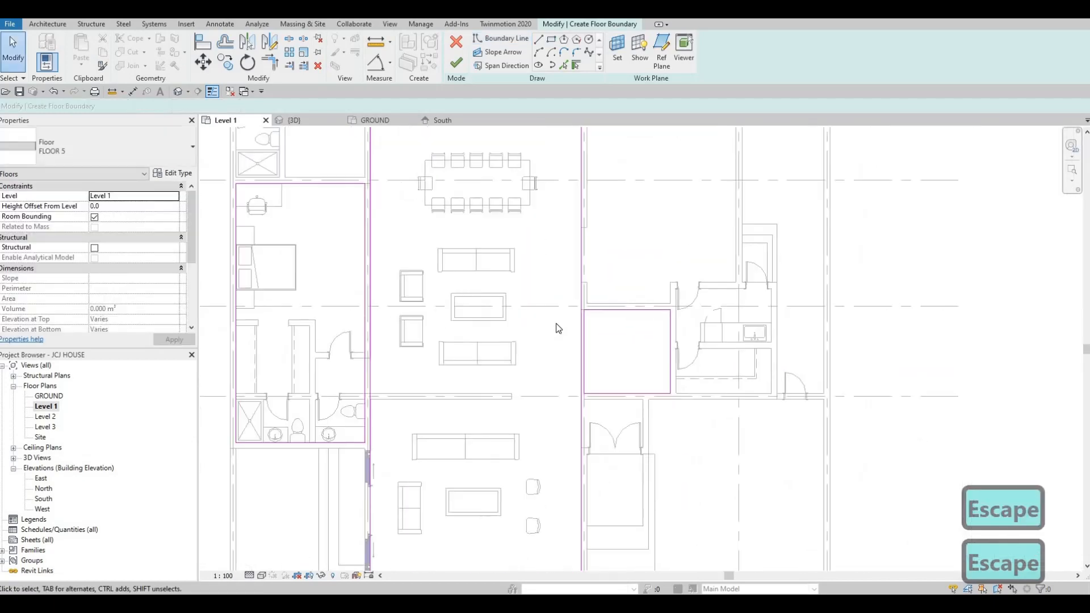
# Trim the bedroom's upper boundary line and the living area's west boundary line to a corner, keeping the dining-side part
pyautogui.moveTo(434, 284); pyautogui.dragTo(495, 317, button='middle')
pyautogui.scroll(-1, 496, 317)
pyautogui.press('Escape')
pyautogui.press('Escape')
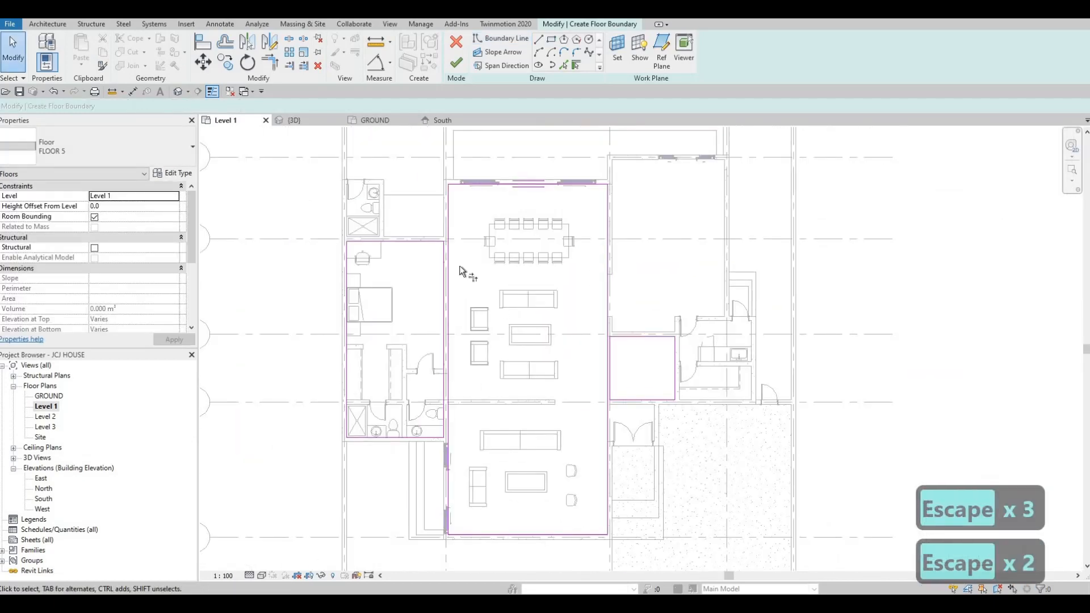
pyautogui.press('t')
pyautogui.press('r')
pyautogui.scroll(2, 417, 243)
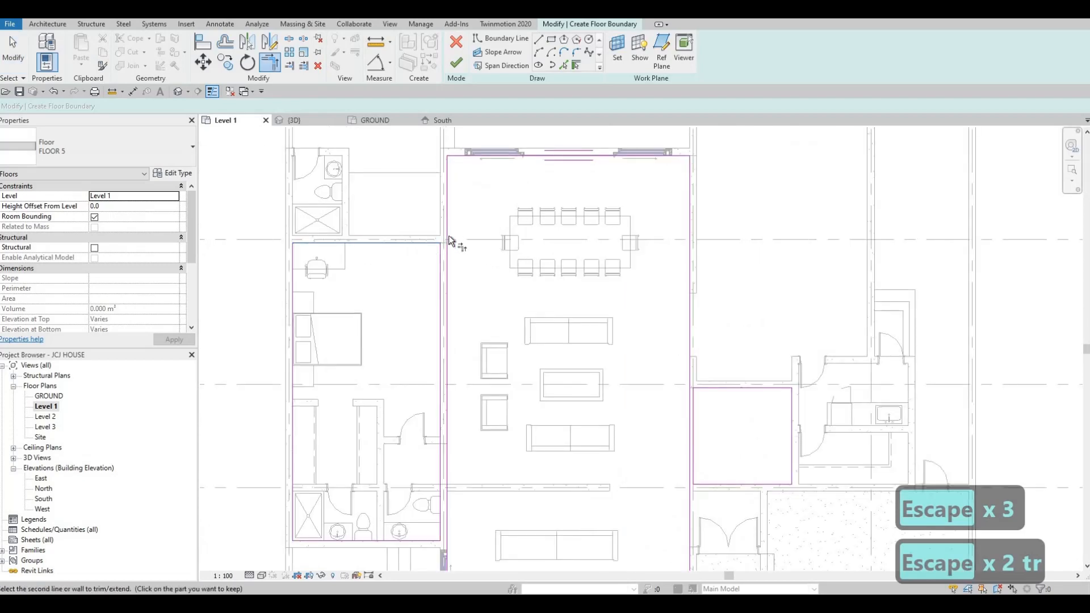
pyautogui.click(447, 235)
# Trim the living area's east boundary line to a corner with the small room's upper boundary line
pyautogui.moveTo(674, 143); pyautogui.dragTo(516, 207, button='middle')
pyautogui.scroll(-2, 516, 207)
pyautogui.scroll(2, 516, 212)
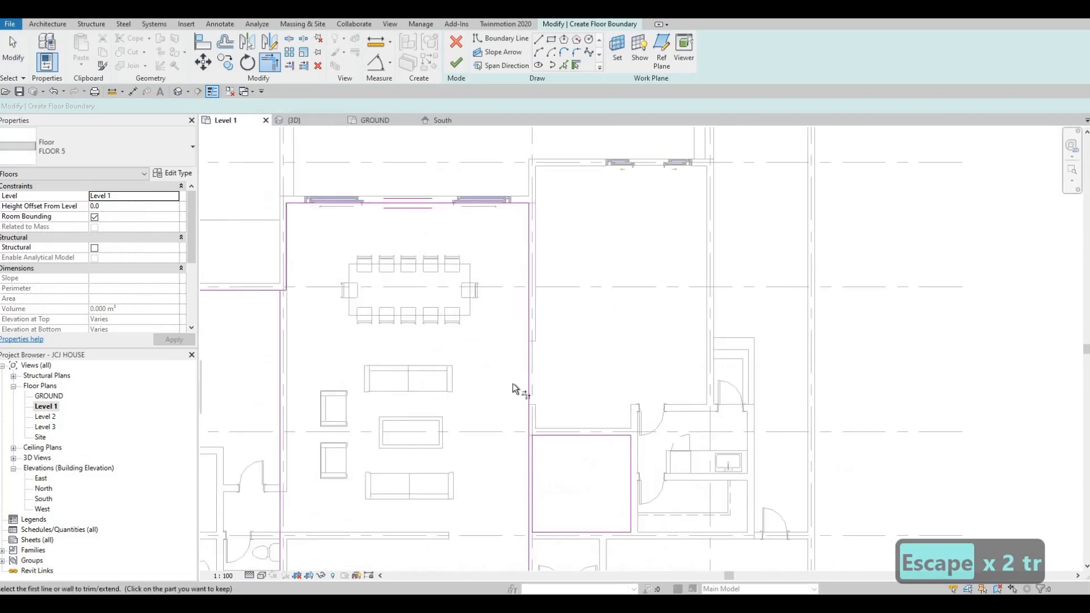
pyautogui.moveTo(550, 389); pyautogui.dragTo(550, 358, button='middle')
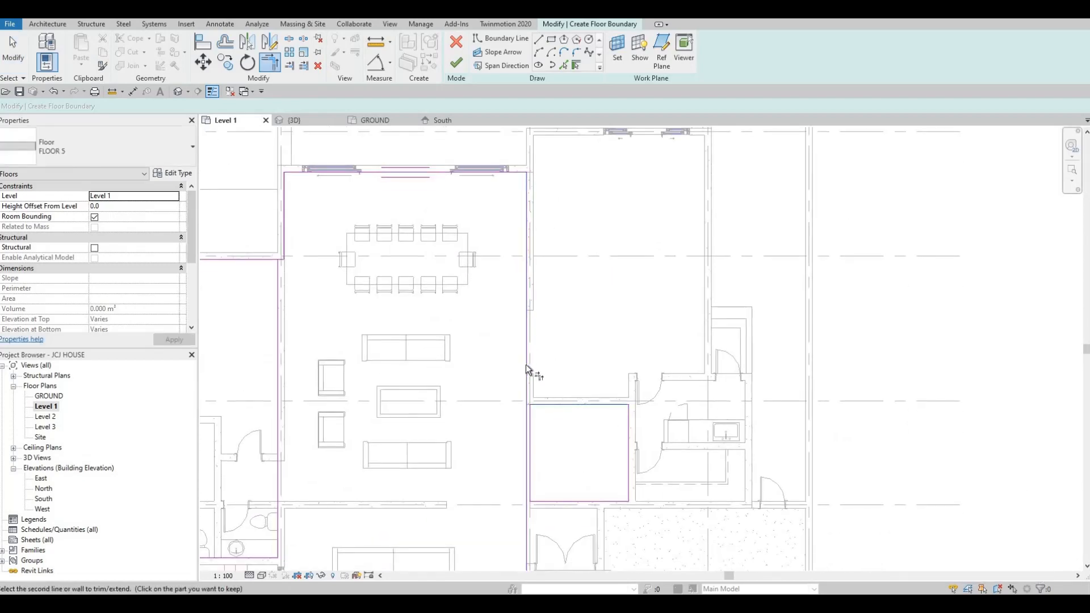
pyautogui.click(526, 366)
pyautogui.click(545, 405)
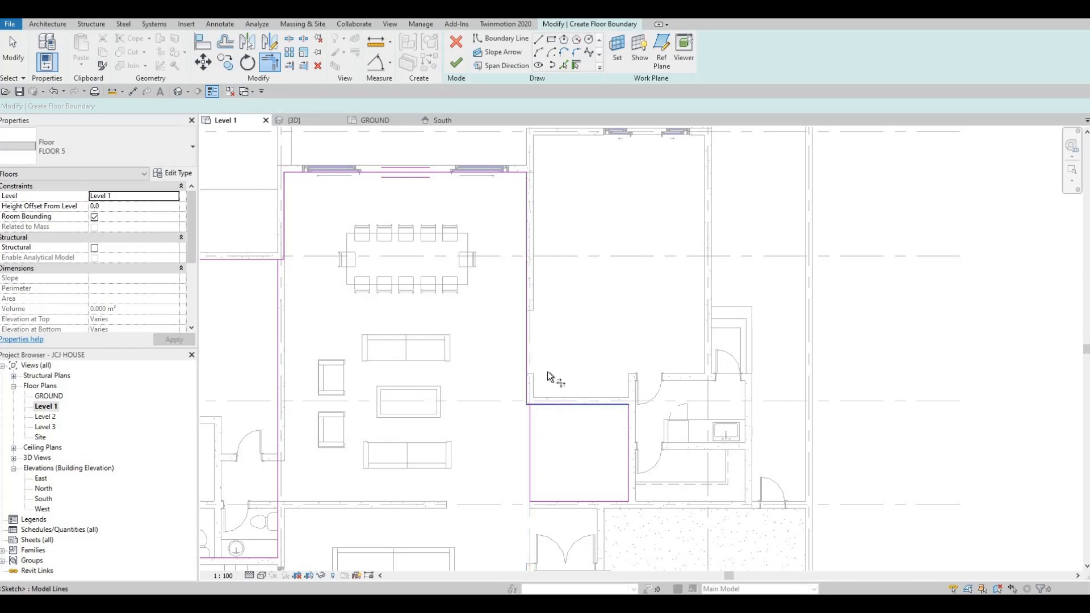
pyautogui.moveTo(526, 451); pyautogui.dragTo(550, 307, button='middle')
pyautogui.moveTo(556, 374); pyautogui.dragTo(567, 333, button='middle')
pyautogui.press('Escape')
pyautogui.press('Escape')
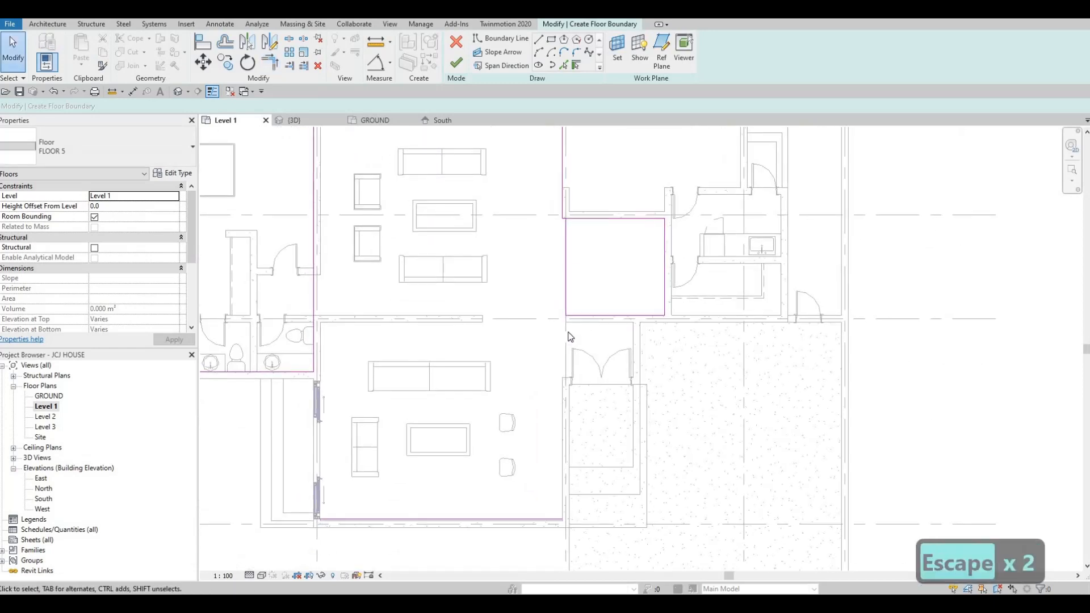
pyautogui.press('t')
pyautogui.press('r')
pyautogui.click(544, 519)
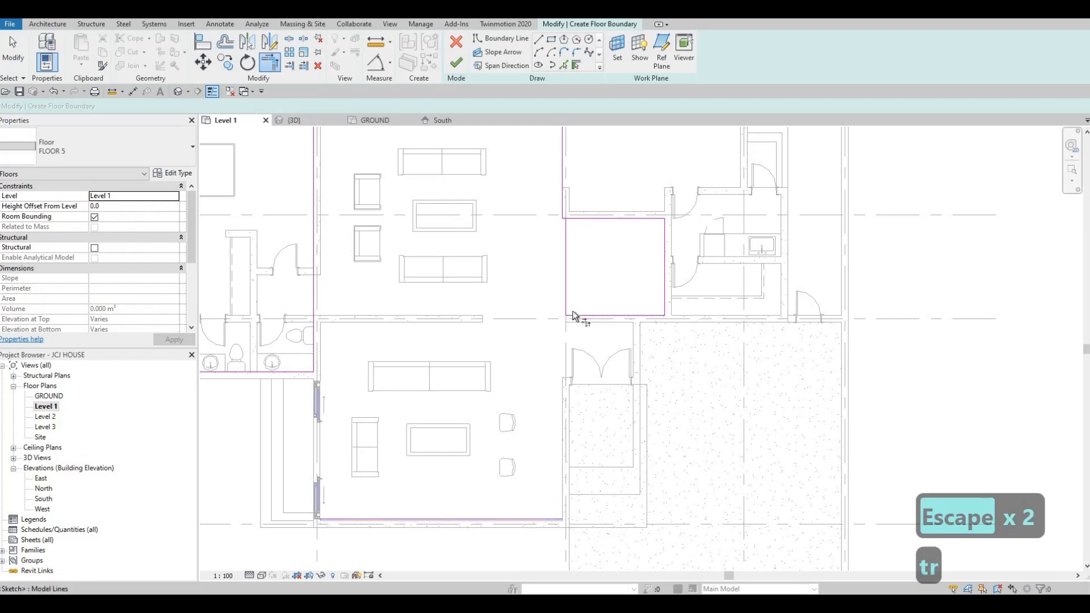
pyautogui.click(552, 518)
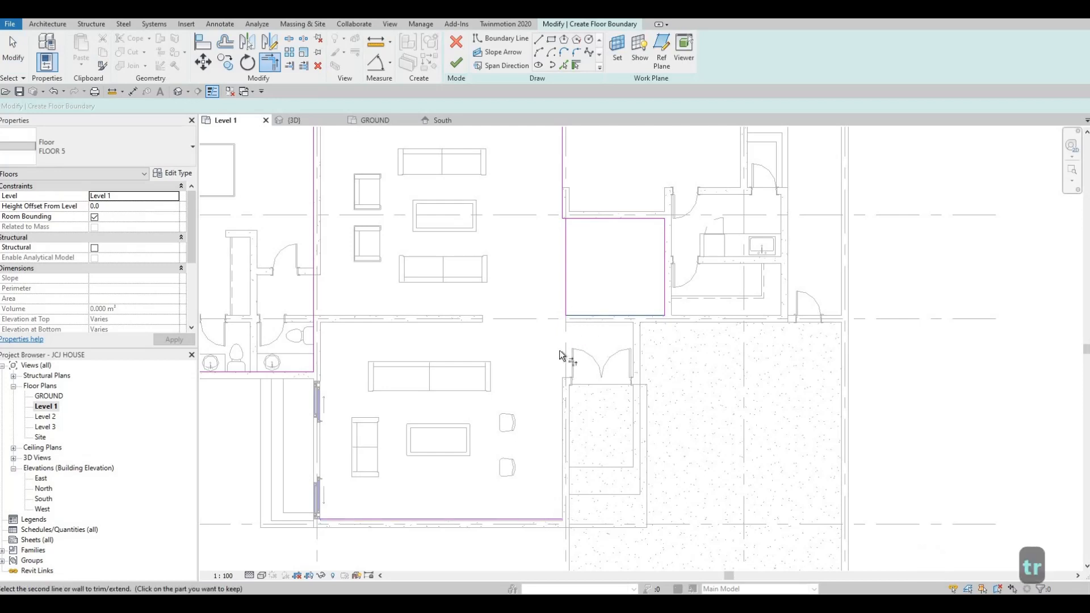
pyautogui.press('Escape')
pyautogui.press('Escape')
# Delete the small east room's boundary line on the side facing the living area
pyautogui.click(566, 284)
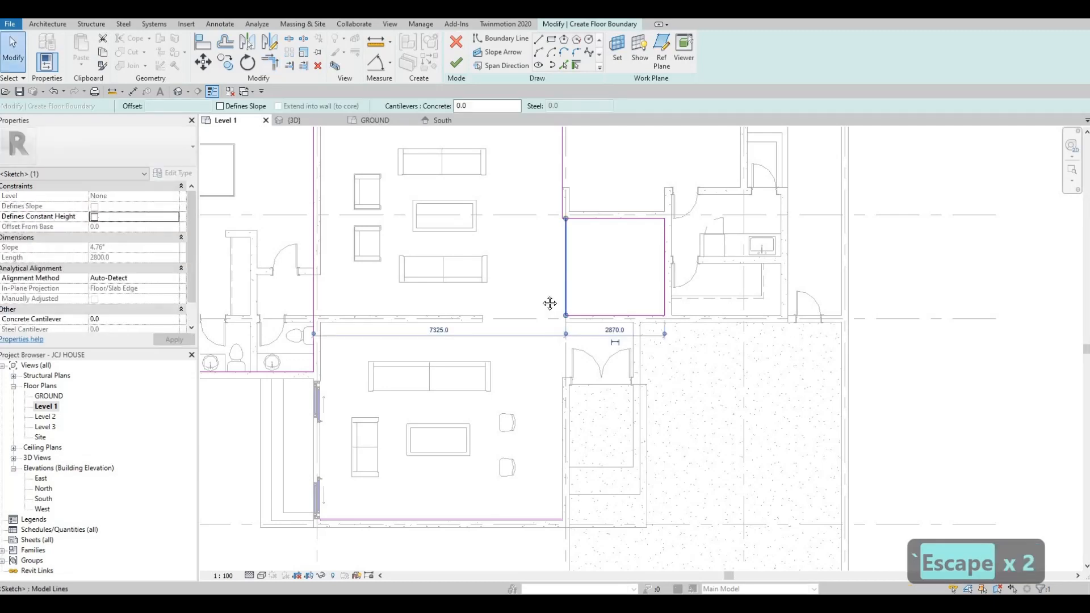
pyautogui.press('Delete')
pyautogui.moveTo(572, 371); pyautogui.dragTo(565, 312, button='middle')
pyautogui.press('Escape')
pyautogui.press('Escape')
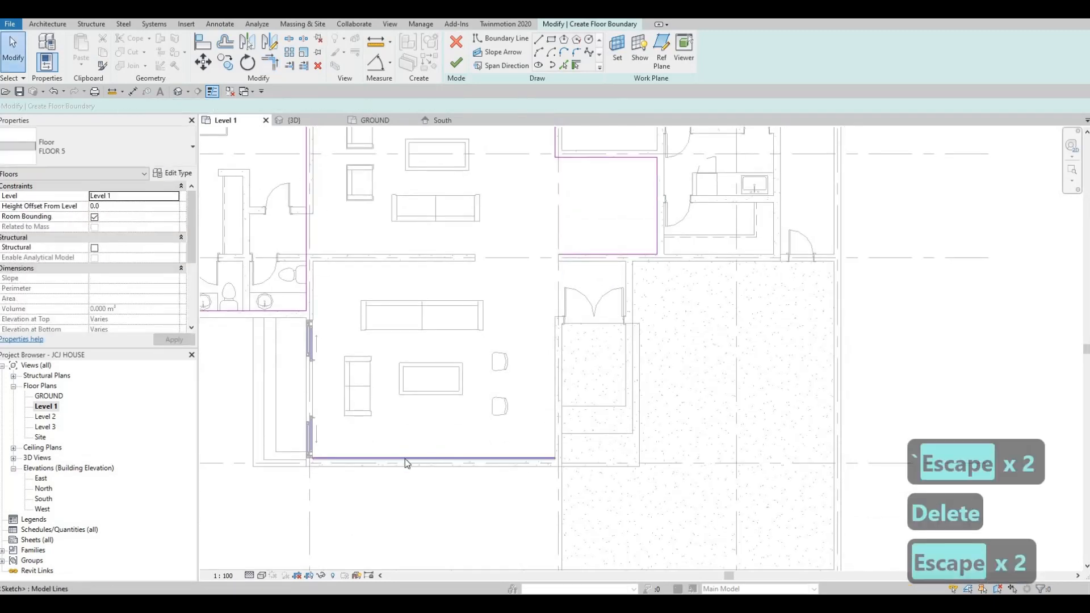
pyautogui.scroll(2, 404, 459)
pyautogui.press('Escape')
pyautogui.press('Escape')
pyautogui.moveTo(246, 255); pyautogui.dragTo(352, 256, button='middle')
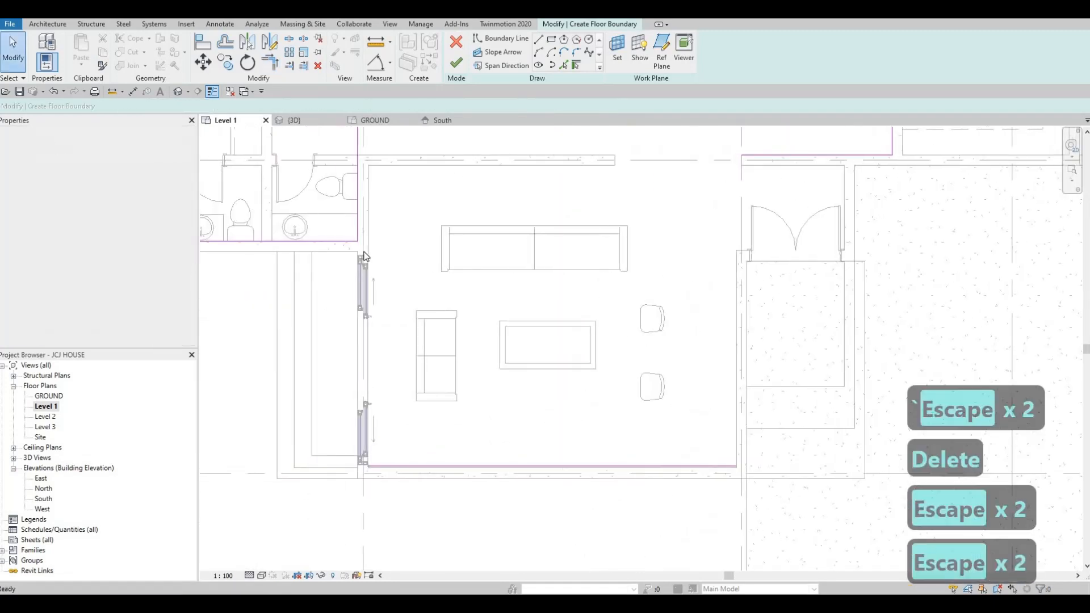
pyautogui.press('t')
pyautogui.press('r')
pyautogui.click(335, 241)
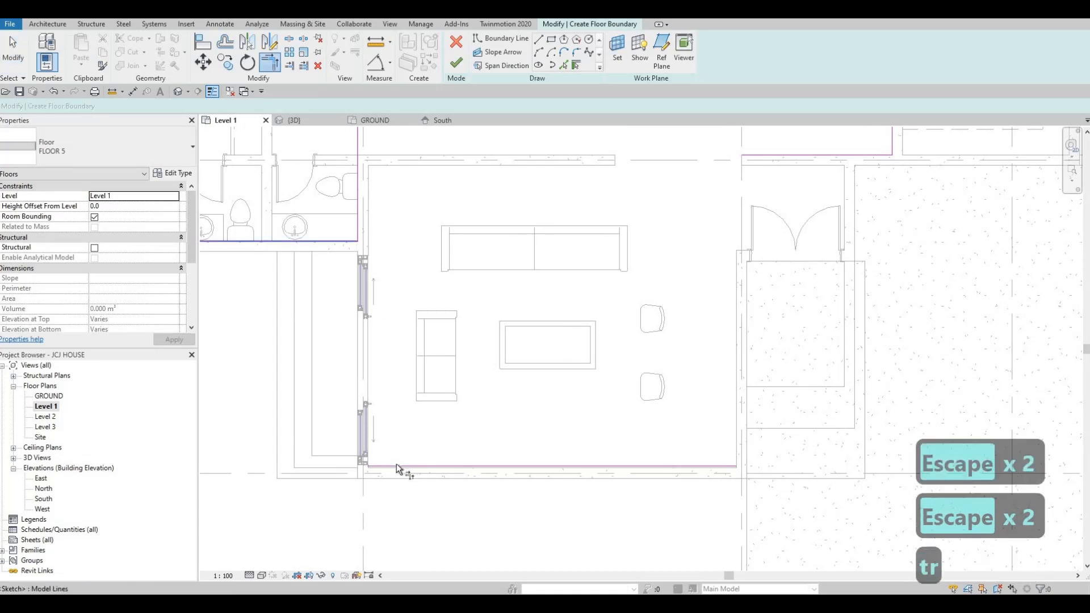
pyautogui.press('Escape')
pyautogui.press('Escape')
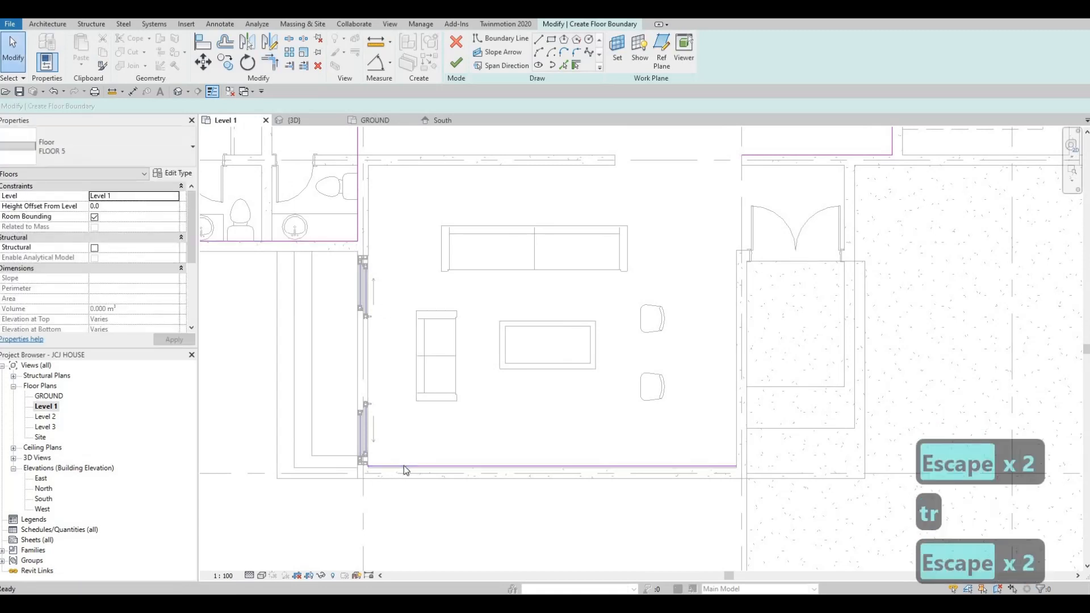
# Replace the living area's lower boundary line with one picked from the lower wall's inner face
pyautogui.click(403, 466)
pyautogui.press('Delete')
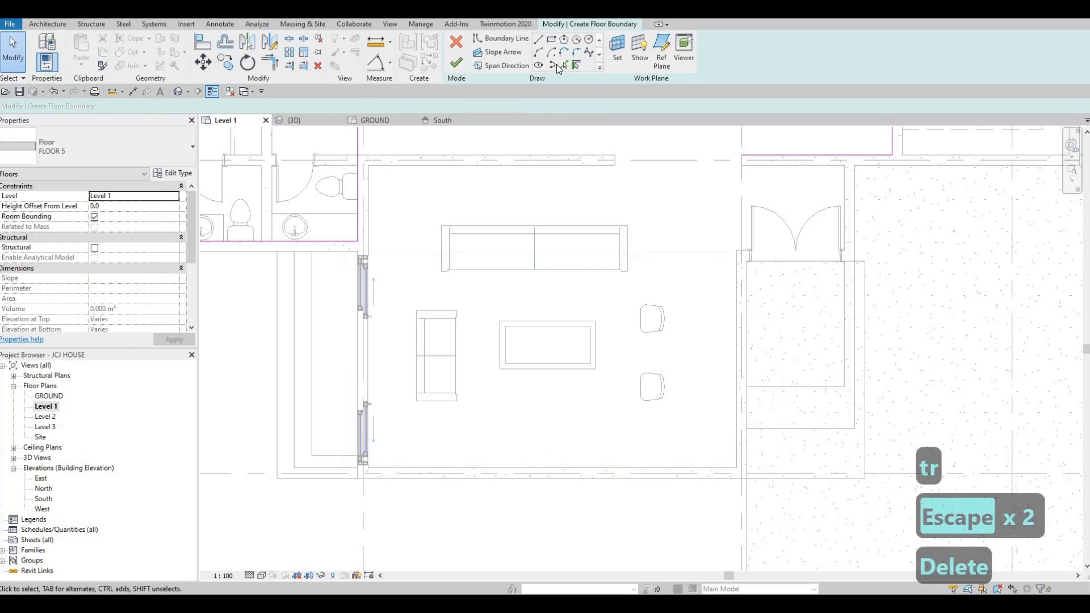
pyautogui.click(563, 65)
pyautogui.click(512, 466)
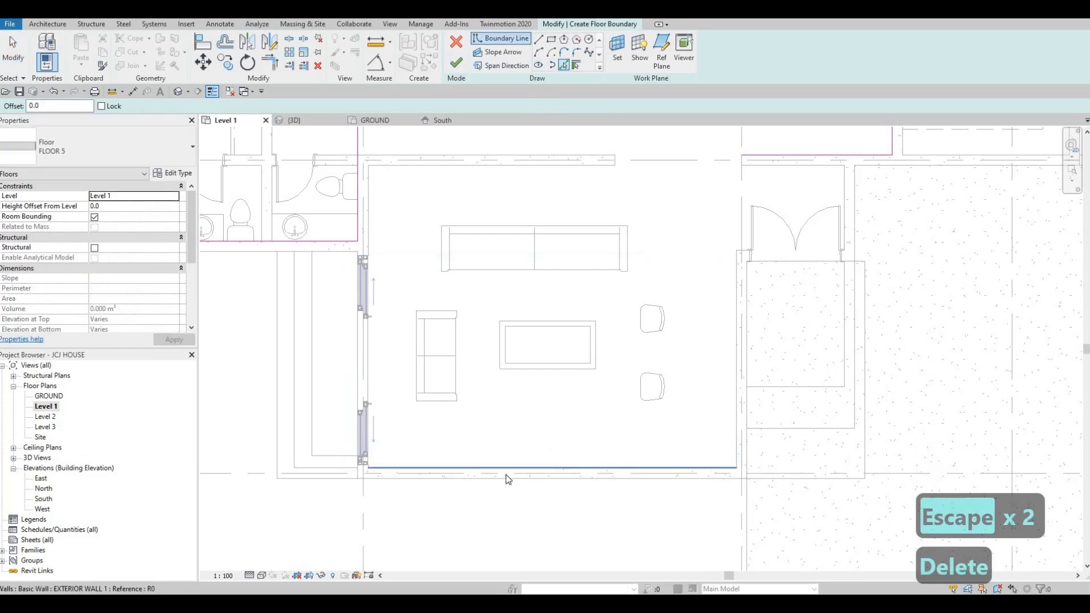
pyautogui.press('Escape')
pyautogui.press('Escape')
pyautogui.press('Escape')
# Try to trim the living area's lower boundary line to the bathroom block's lower boundary line
pyautogui.press('t')
pyautogui.press('r')
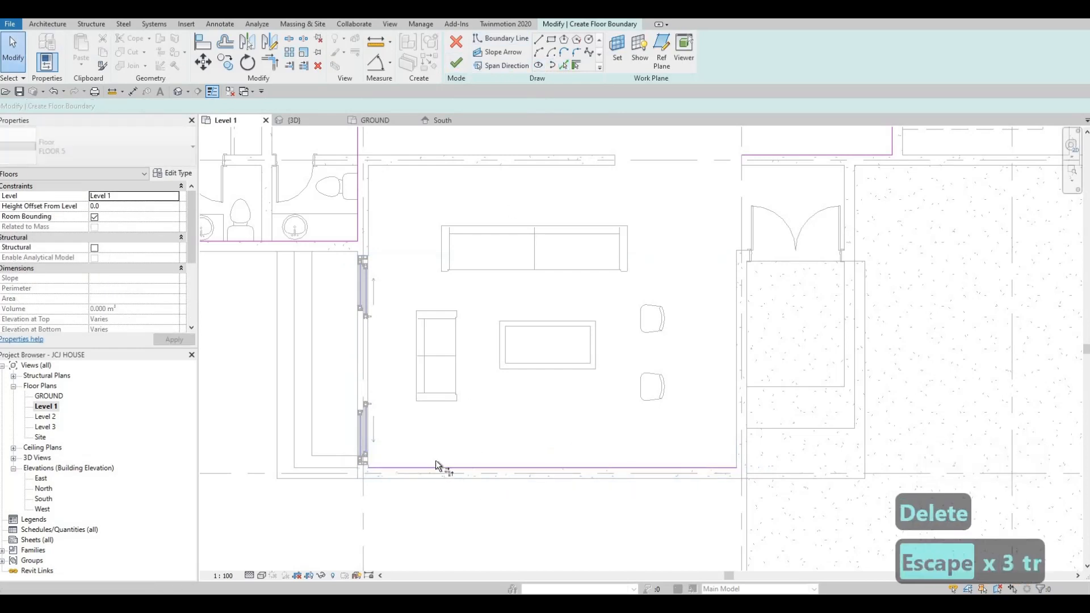
pyautogui.click(436, 467)
pyautogui.click(343, 245)
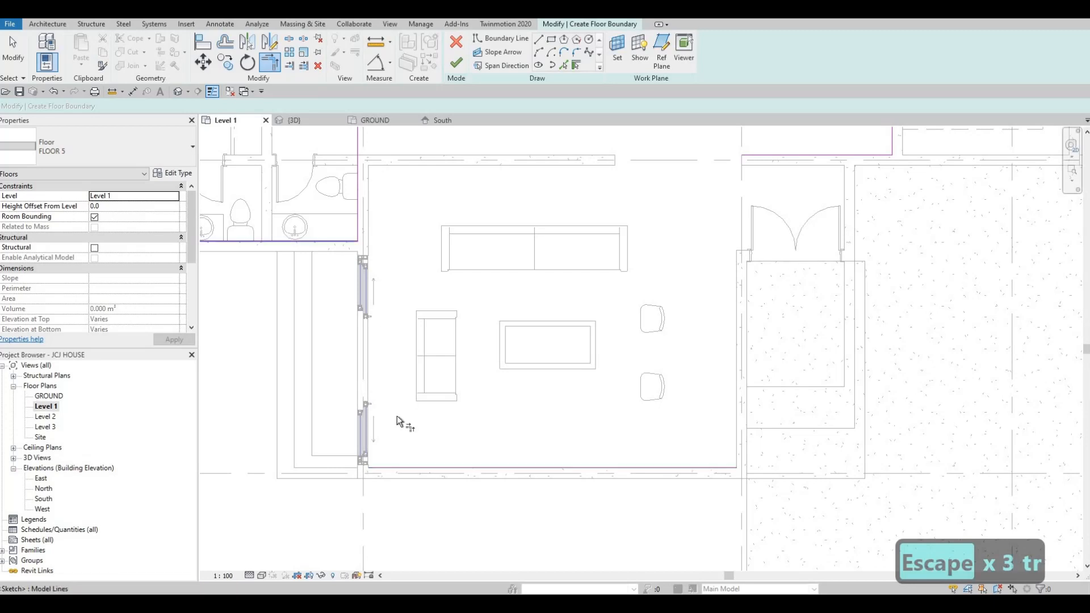
pyautogui.click(390, 468)
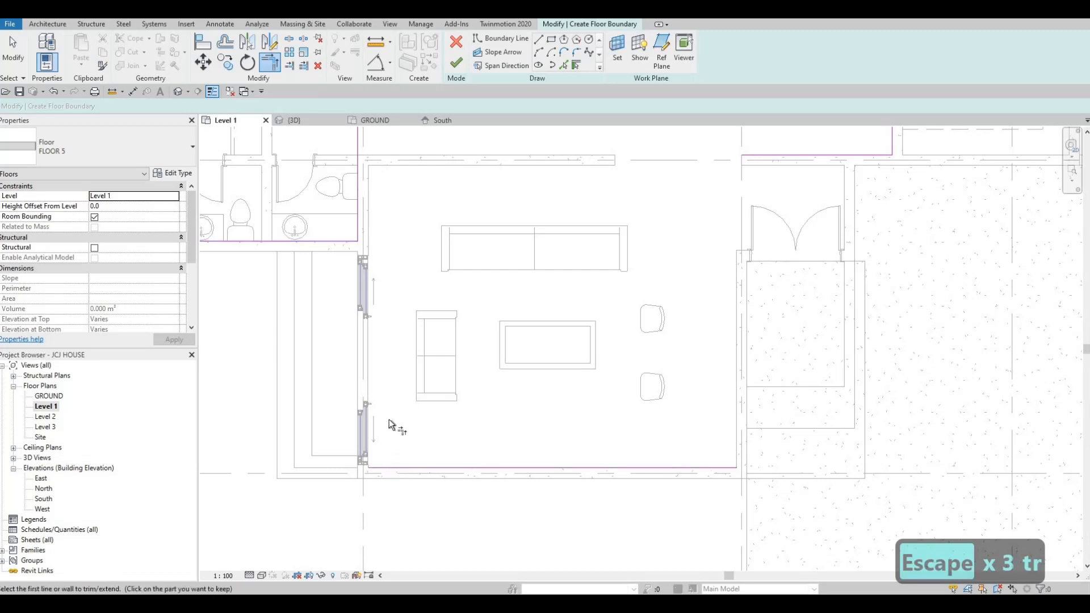
pyautogui.click(331, 242)
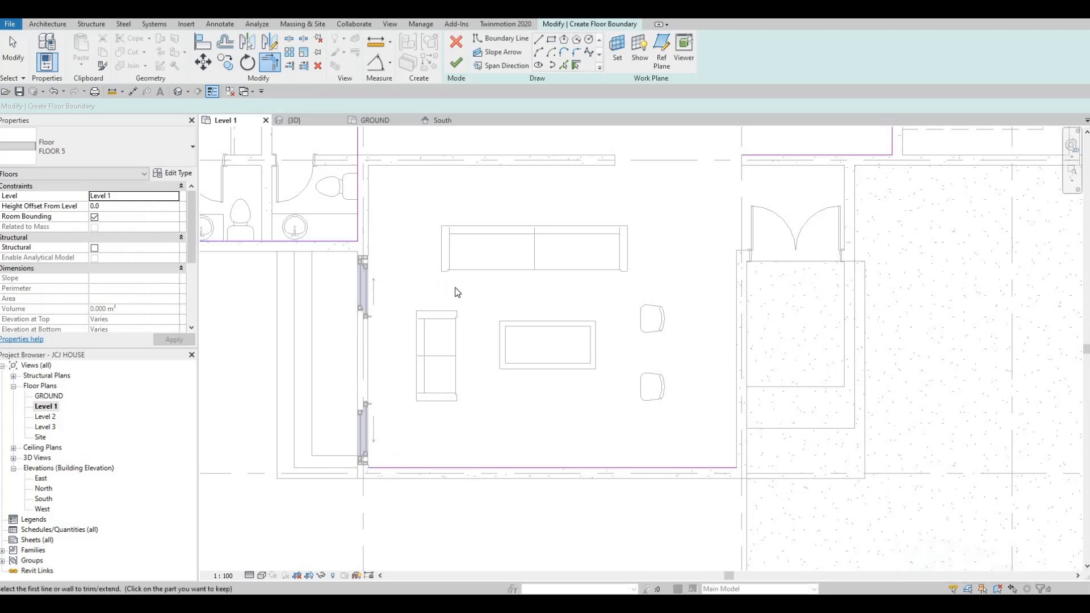
# Delete the boundary line along the inner face of the living area's lower wall
pyautogui.scroll(-1, 455, 292)
pyautogui.moveTo(418, 322); pyautogui.dragTo(469, 322, button='middle')
pyautogui.press('Escape')
pyautogui.press('Escape')
pyautogui.scroll(-2, 468, 322)
pyautogui.press('Escape')
pyautogui.press('Escape')
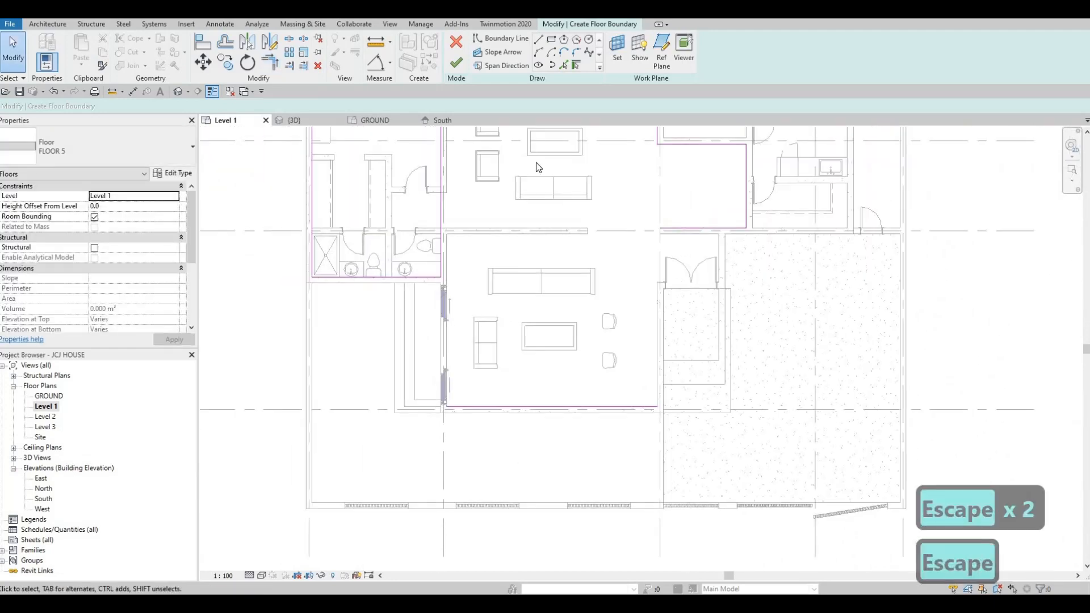
pyautogui.click(635, 403)
pyautogui.press('Delete')
pyautogui.press('Escape')
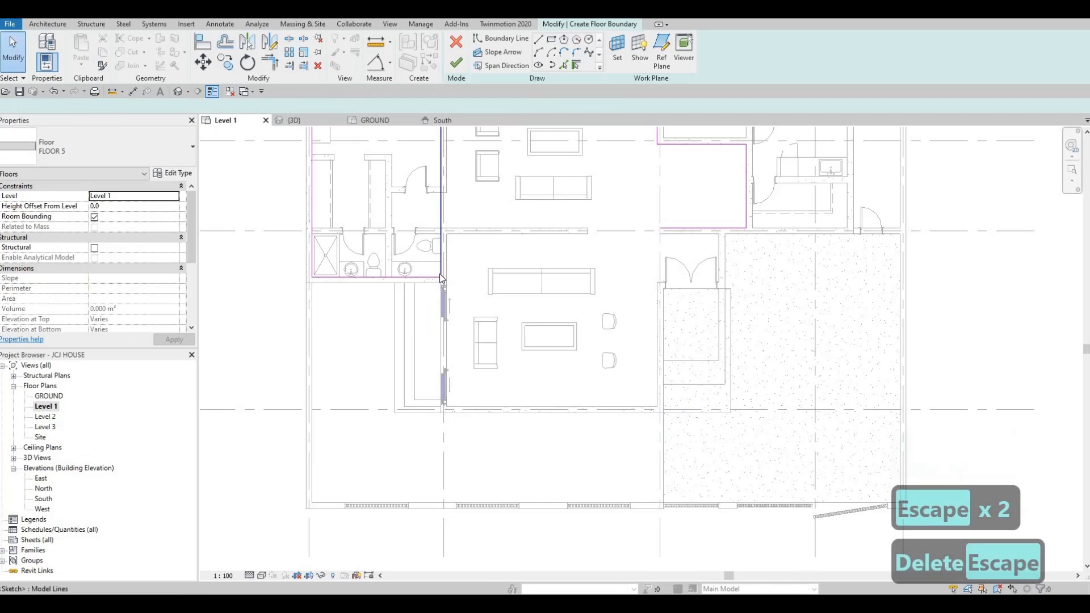
# Delete the boundary line between the bedroom and bathroom block and the living area
pyautogui.click(441, 258)
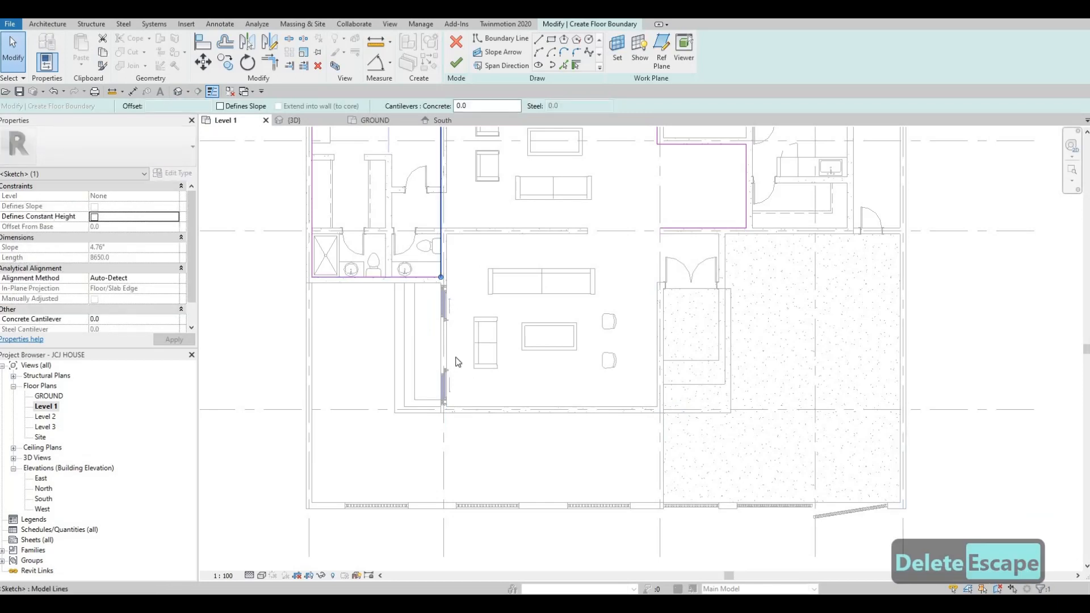
pyautogui.scroll(-2, 451, 241)
pyautogui.moveTo(451, 242); pyautogui.dragTo(456, 378, button='middle')
pyautogui.press('Escape')
pyautogui.press('Escape')
pyautogui.press('Escape')
pyautogui.click(447, 305)
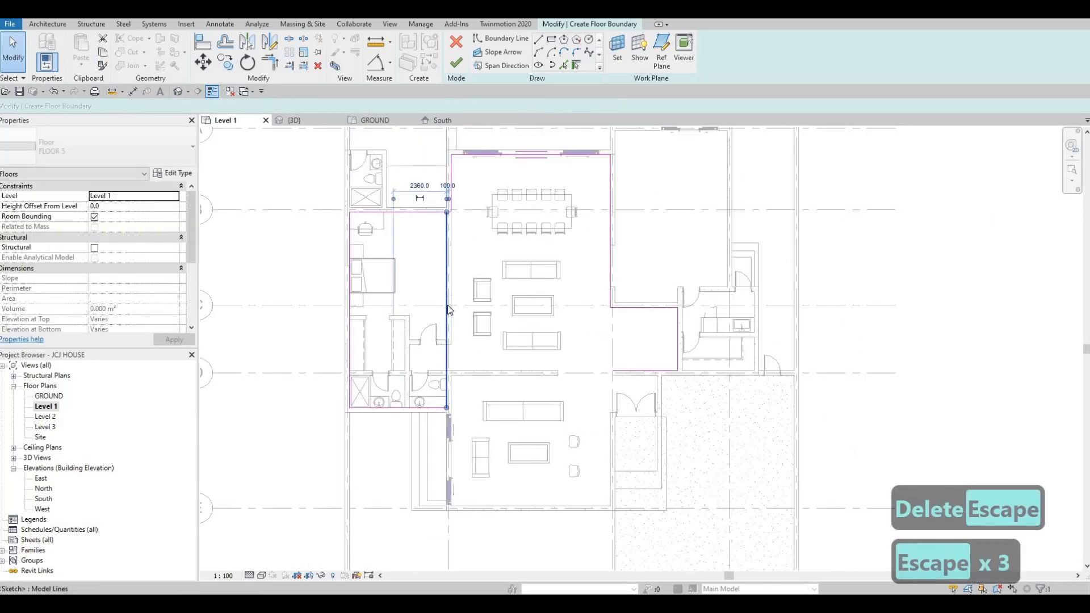
pyautogui.press('Delete')
pyautogui.scroll(-1, 529, 332)
pyautogui.press('Escape')
pyautogui.press('Escape')
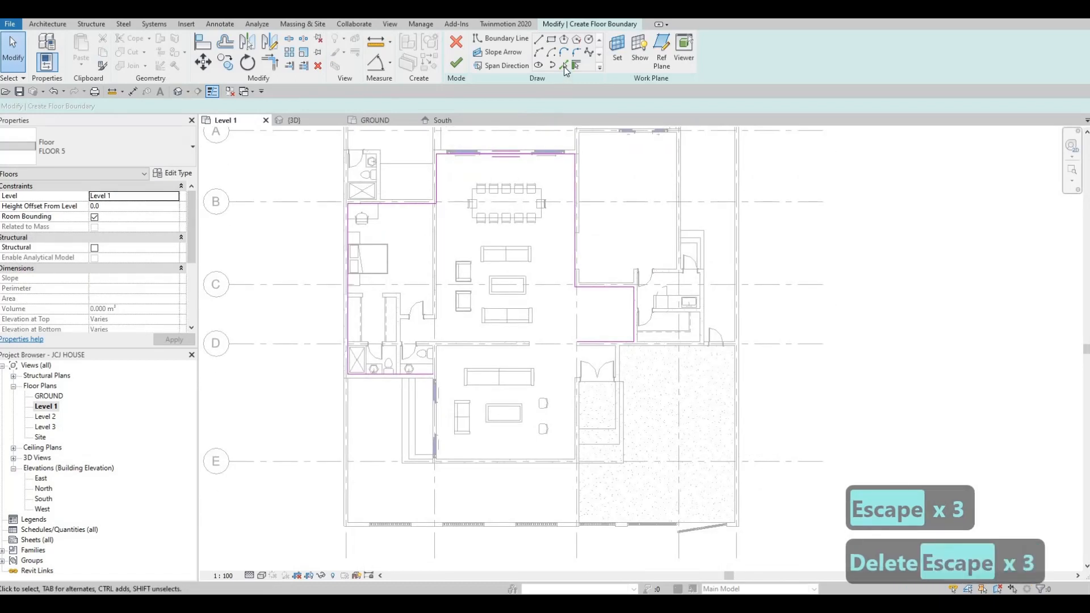
# Add boundary lines picked from the inner wall faces along the lower, east and west sides of the lower living area
pyautogui.scroll(2, 585, 380)
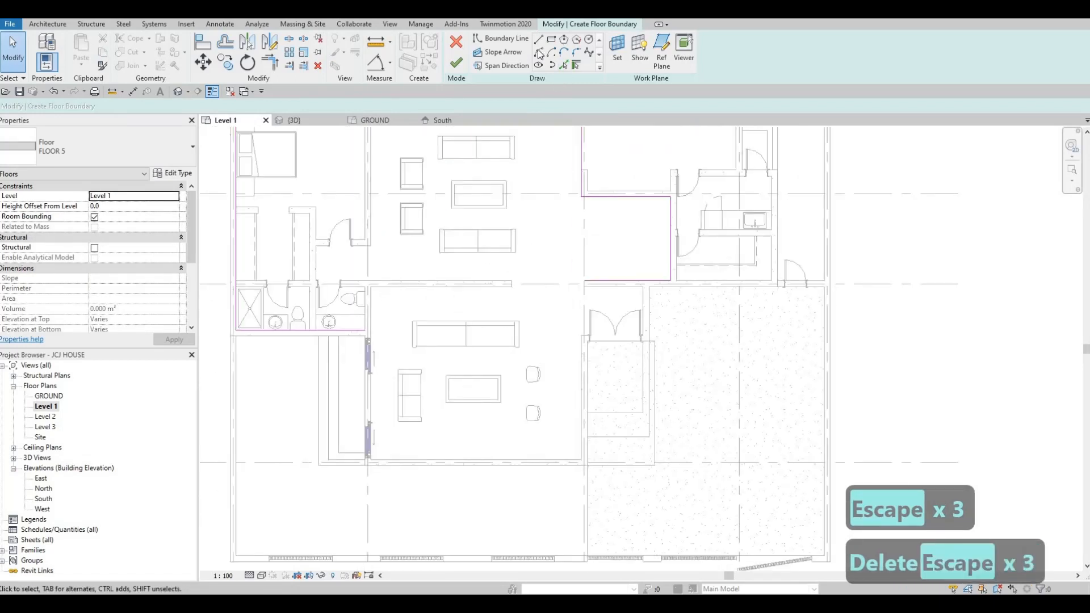
pyautogui.scroll(2, 585, 361)
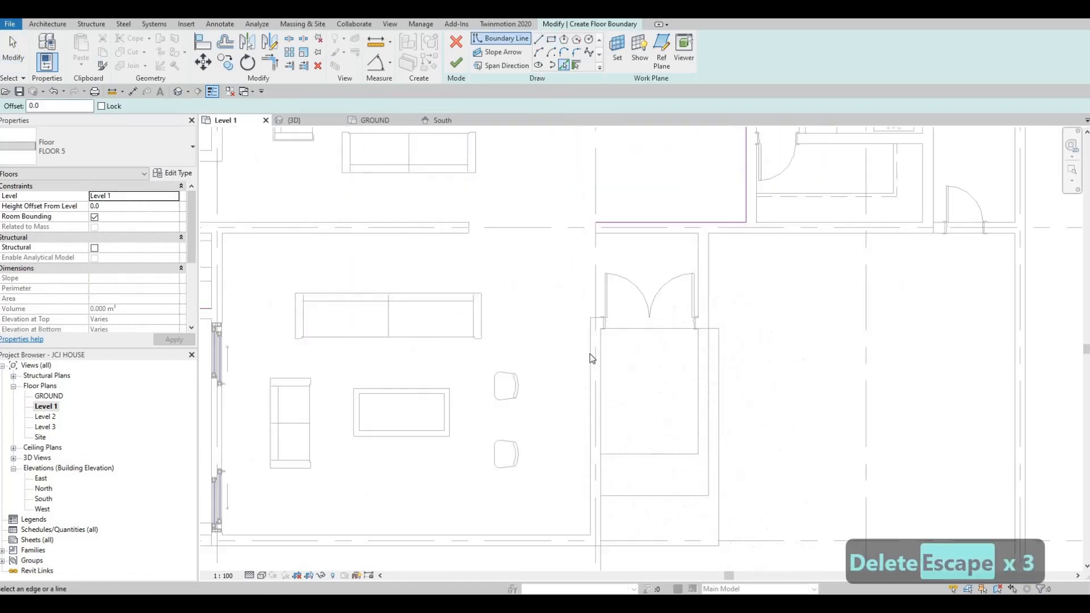
pyautogui.click(590, 356)
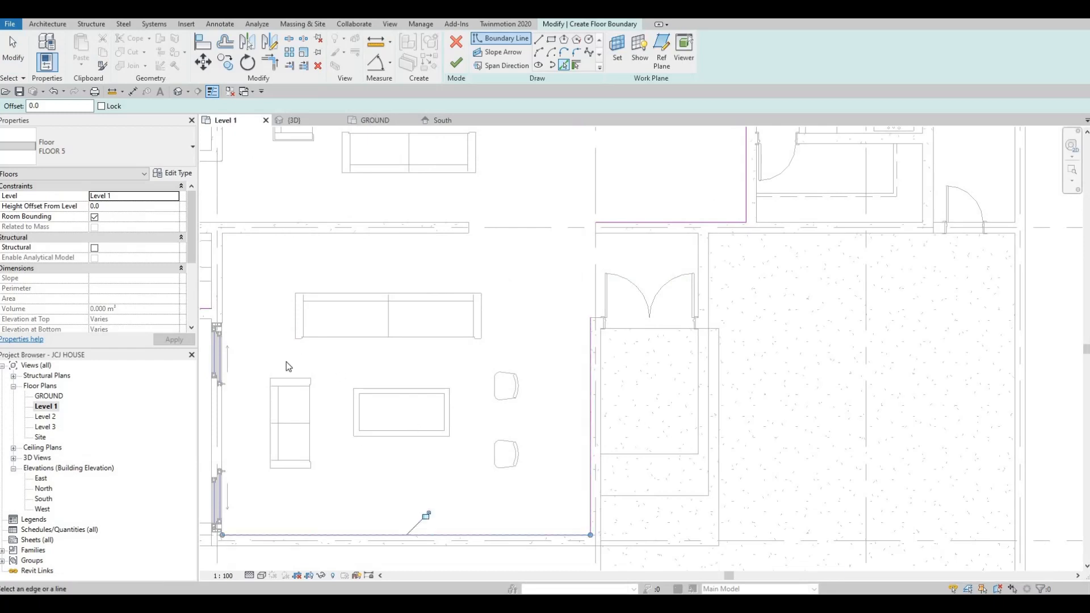
pyautogui.scroll(-2, 411, 419)
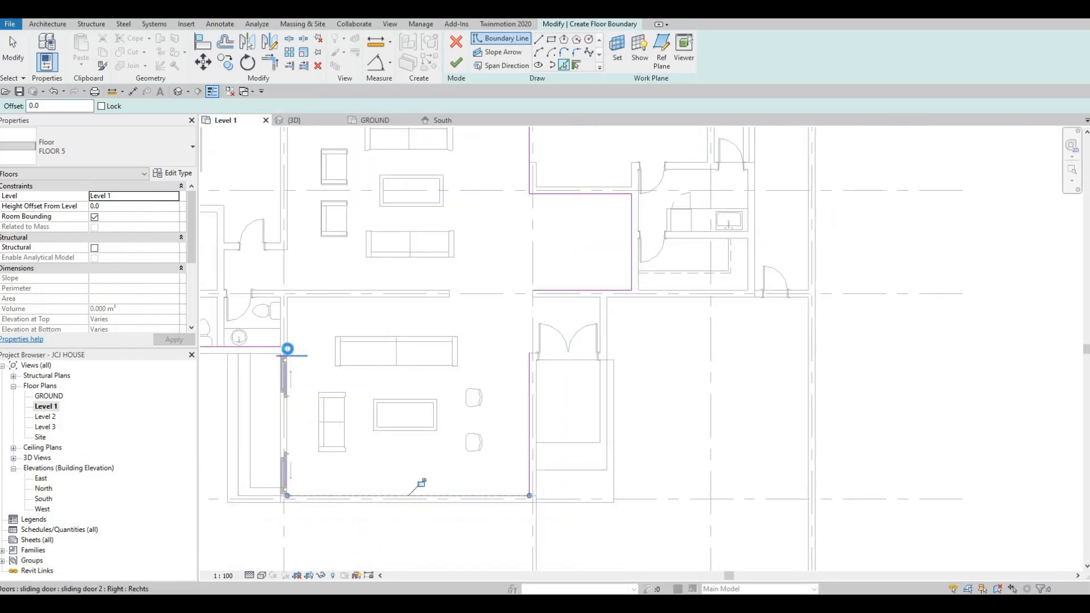
pyautogui.scroll(5, 319, 373)
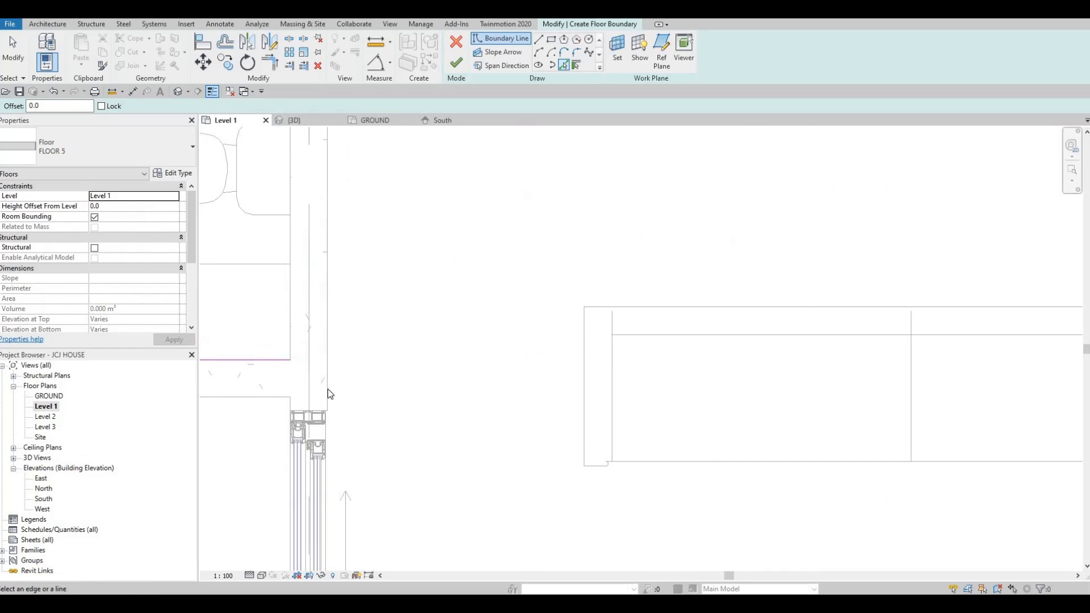
pyautogui.press('Escape')
pyautogui.scroll(-1, 440, 323)
pyautogui.press('Escape')
pyautogui.press('Escape')
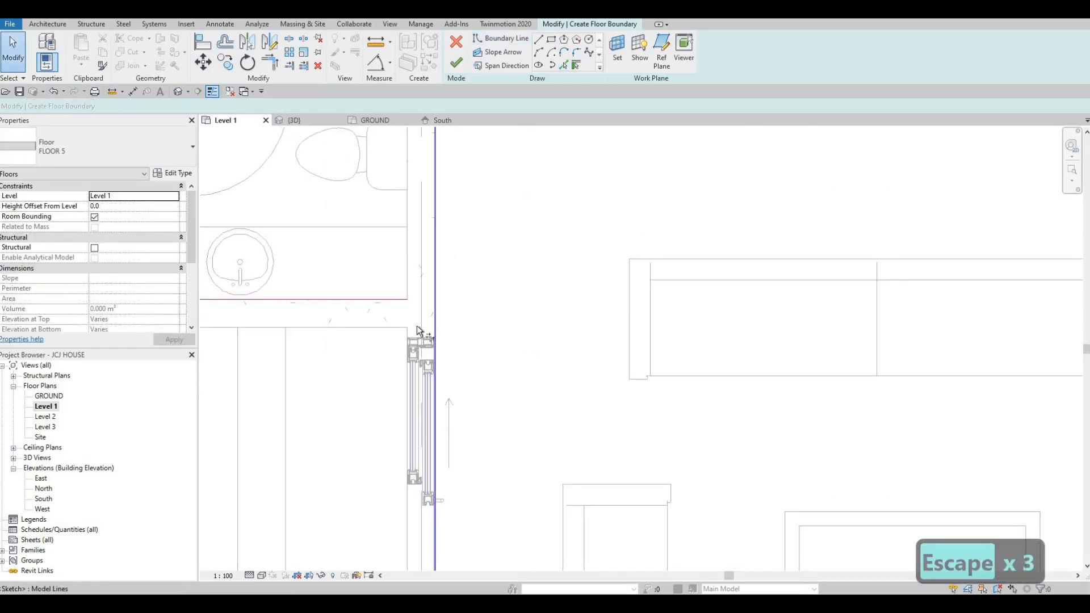
# Trim the bathroom block's lower boundary line and the lower living area's west boundary line to a corner
pyautogui.press('t')
pyautogui.press('r')
pyautogui.click(367, 298)
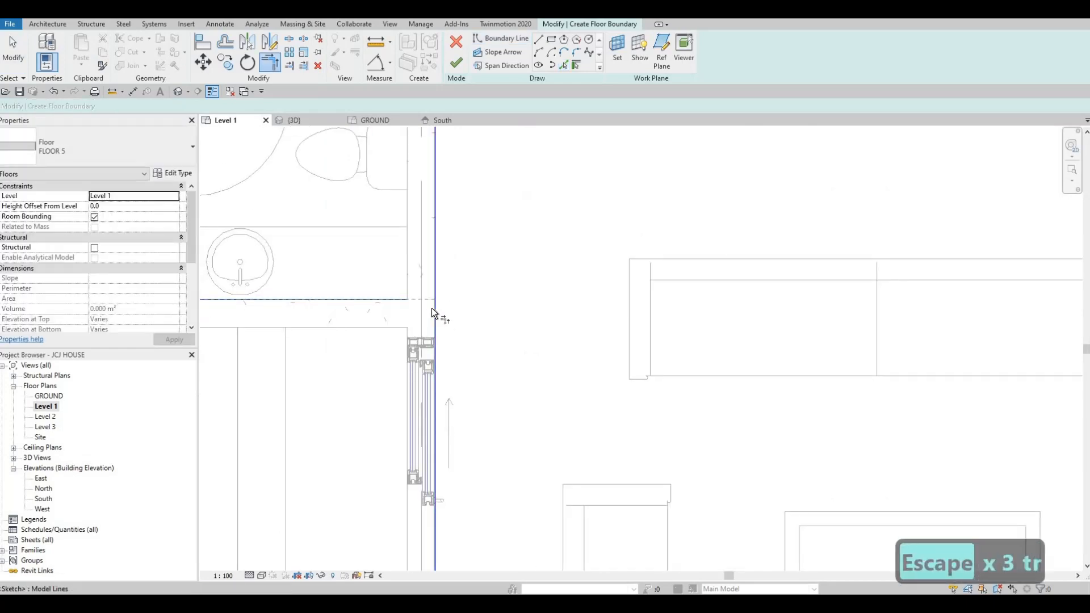
pyautogui.click(434, 310)
pyautogui.scroll(-5, 433, 309)
pyautogui.moveTo(505, 409); pyautogui.dragTo(468, 470, button='middle')
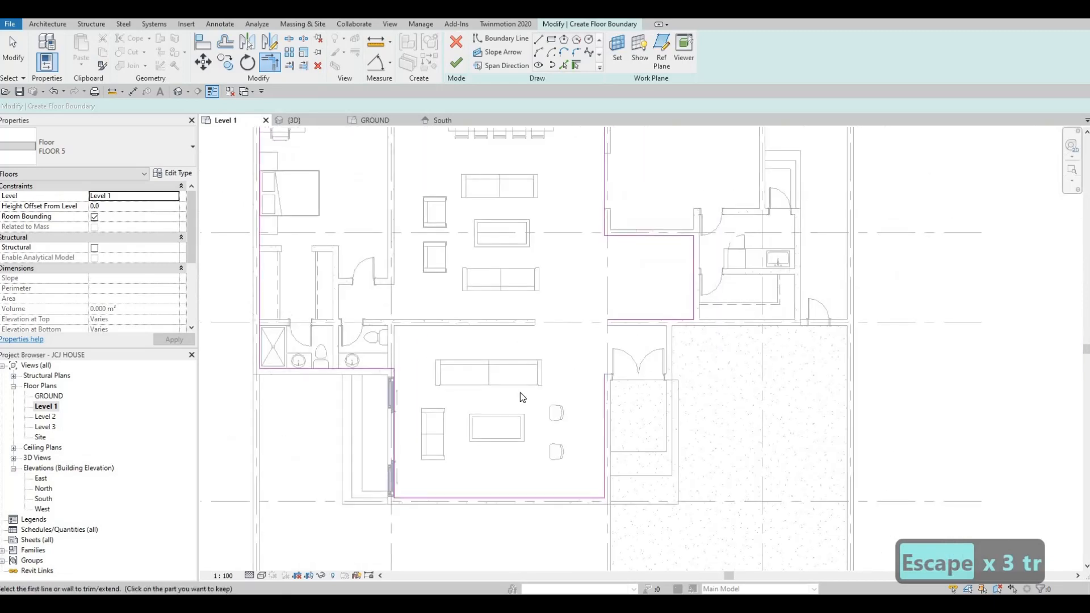
# Examine the floor boundary around the living area, the small east room and the adjoining eastern rooms
pyautogui.moveTo(441, 324); pyautogui.dragTo(428, 412, button='middle')
pyautogui.scroll(-2, 538, 388)
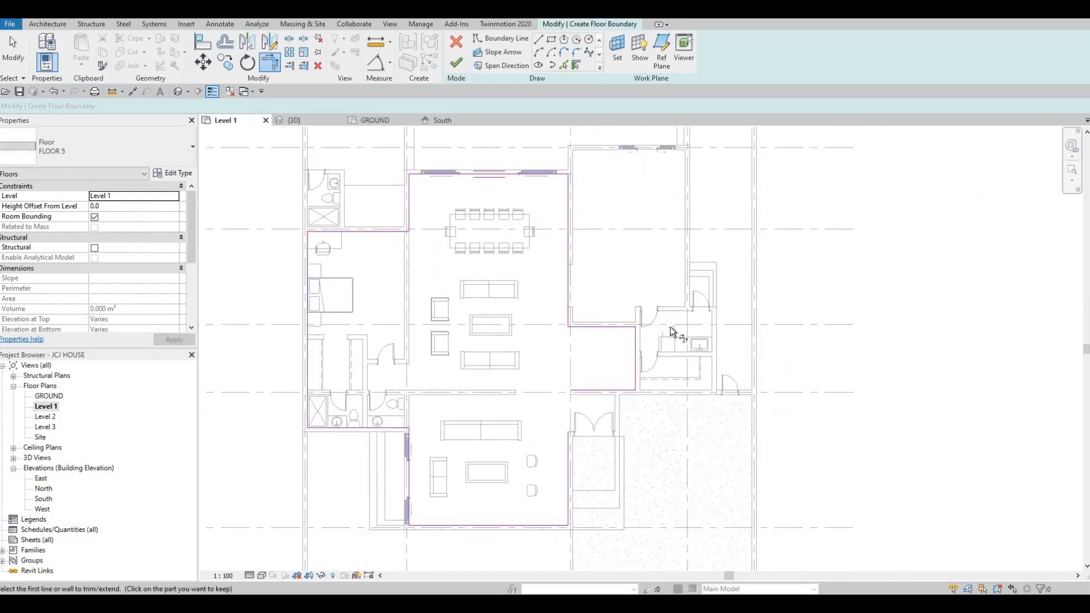
pyautogui.scroll(3, 670, 341)
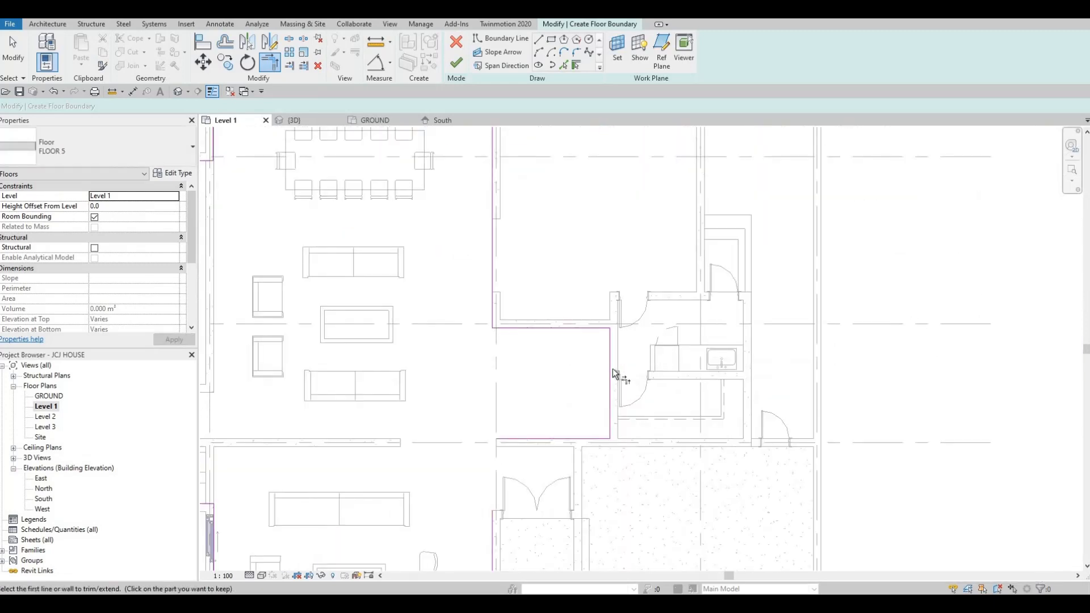
pyautogui.scroll(-3, 612, 365)
pyautogui.press('Escape')
pyautogui.press('Escape')
pyautogui.scroll(-2, 601, 316)
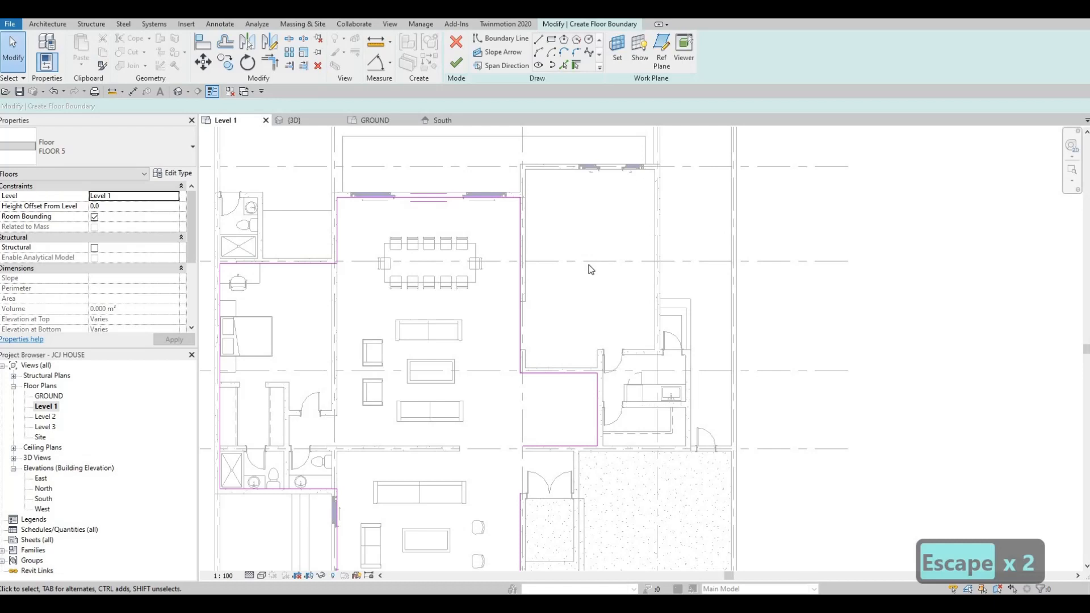
pyautogui.moveTo(692, 363); pyautogui.dragTo(738, 258, button='middle')
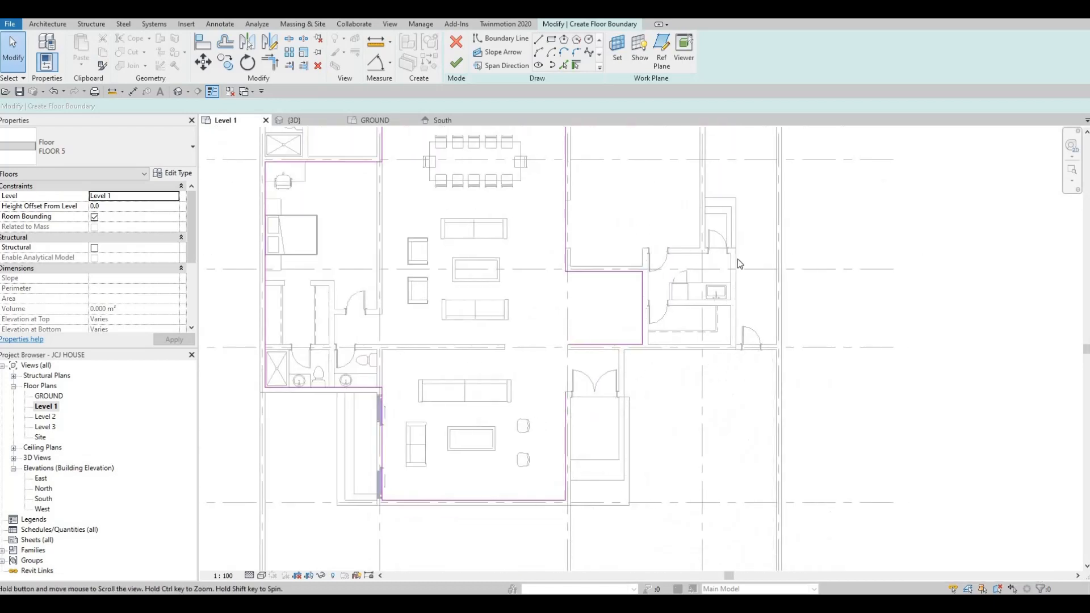
pyautogui.scroll(3, 704, 256)
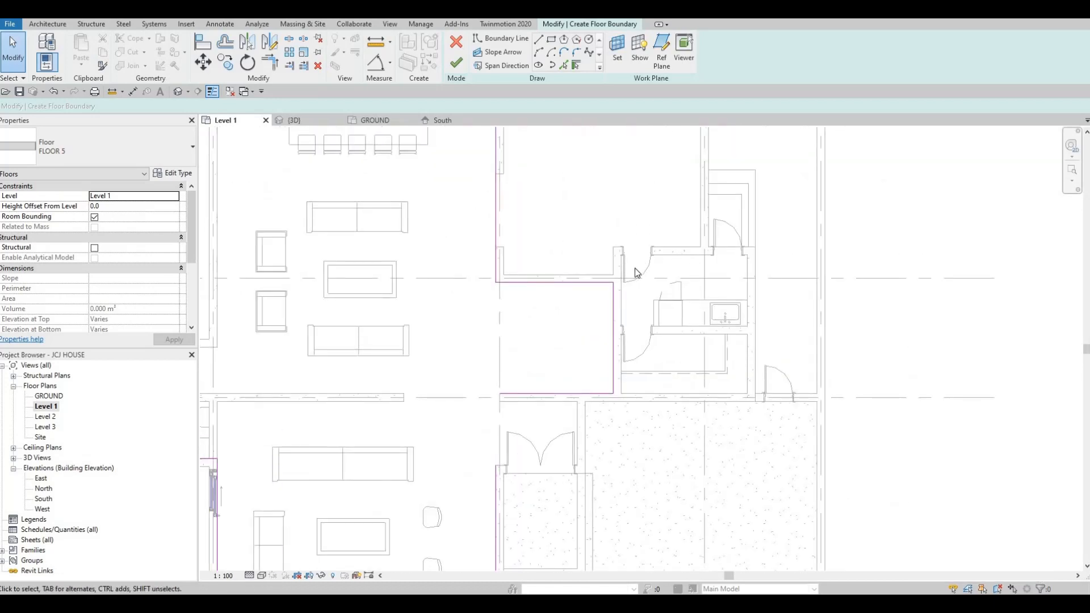
pyautogui.scroll(-2, 487, 326)
pyautogui.moveTo(233, 366); pyautogui.dragTo(458, 280, button='middle')
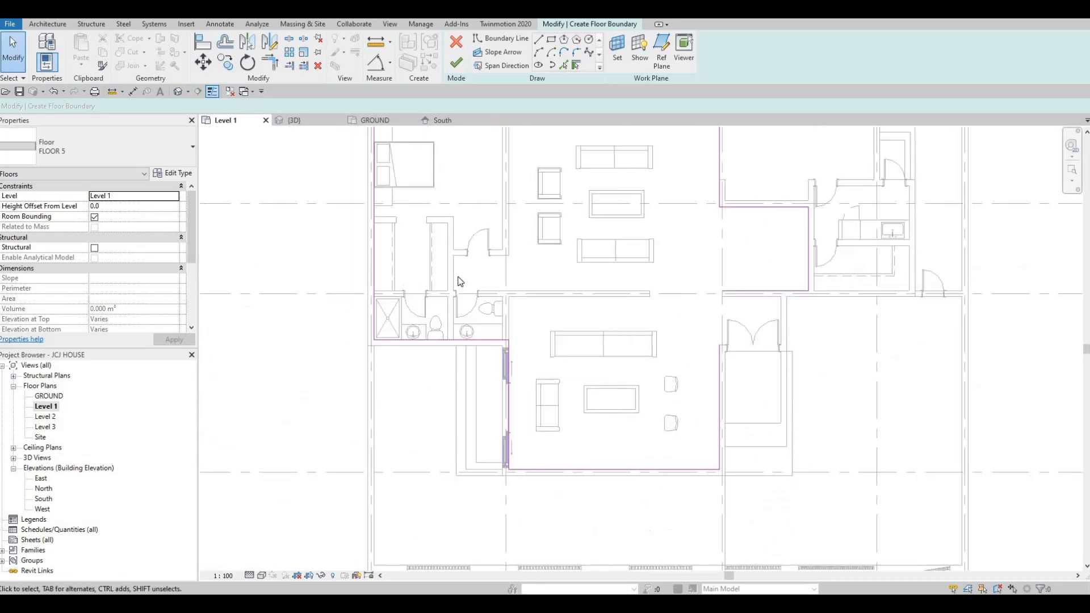
# Move the bathroom block's lower boundary line up to the lower face of the wall between the closets and bathrooms
pyautogui.scroll(1, 477, 306)
pyautogui.moveTo(427, 356); pyautogui.dragTo(456, 375, button='middle')
pyautogui.scroll(3, 453, 370)
pyautogui.moveTo(454, 373); pyautogui.dragTo(458, 297)
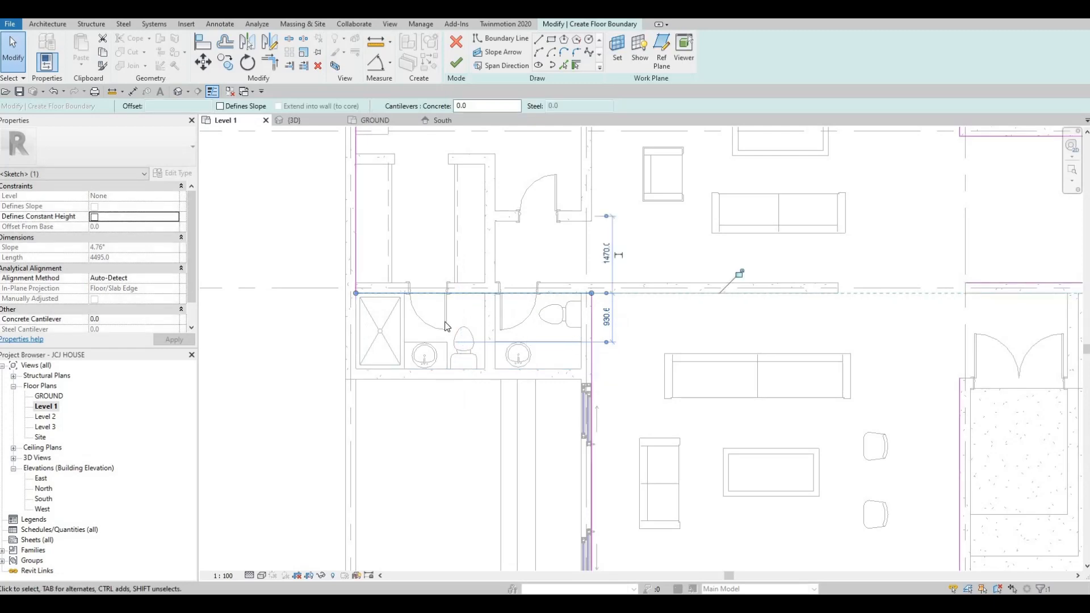
pyautogui.press('Escape')
# Examine the small bathroom north of the bedroom and the floor boundary beside it
pyautogui.scroll(-2, 484, 330)
pyautogui.moveTo(461, 136); pyautogui.dragTo(460, 260, button='middle')
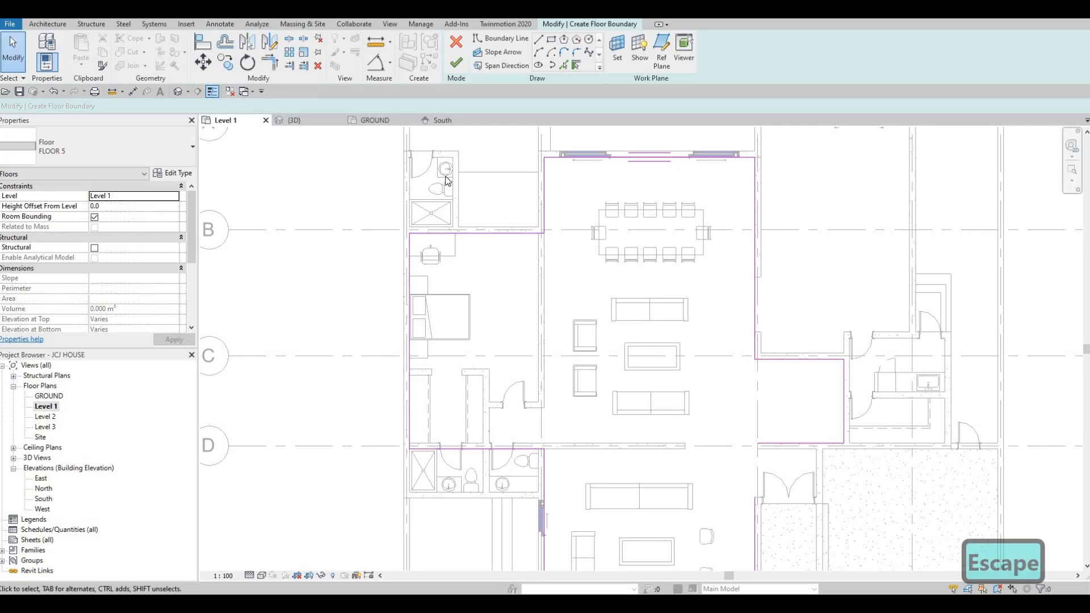
pyautogui.press('Escape')
pyautogui.press('Escape')
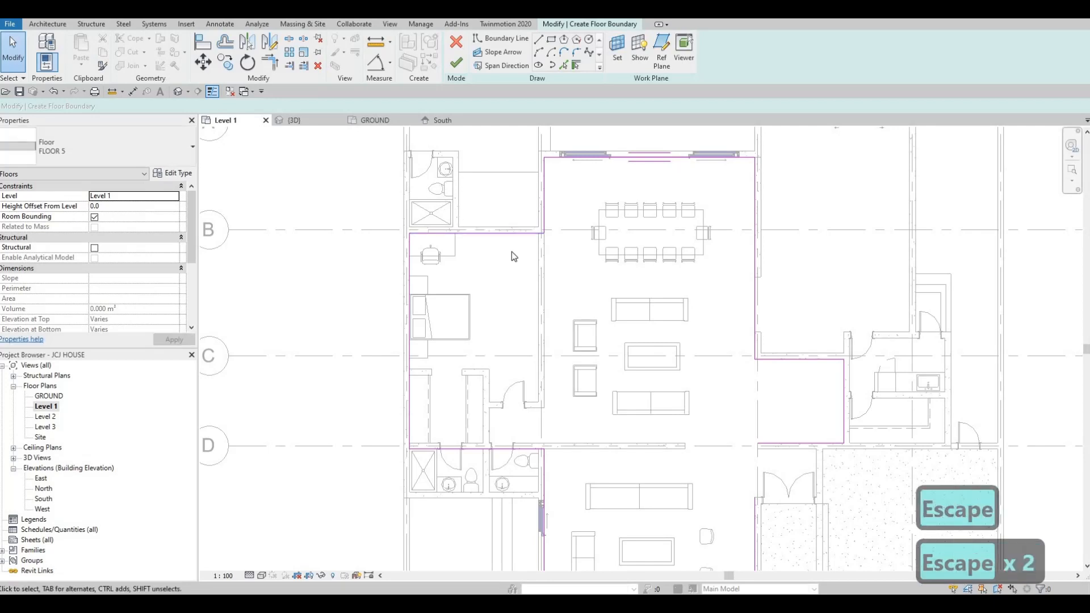
pyautogui.moveTo(462, 209); pyautogui.dragTo(454, 190, button='middle')
pyautogui.scroll(2, 437, 179)
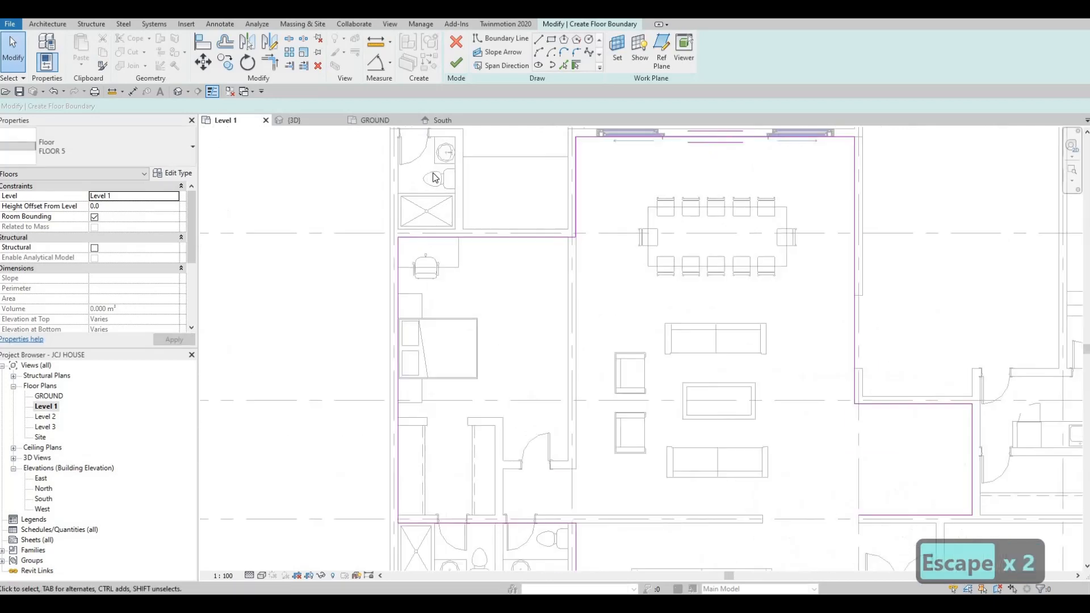
pyautogui.scroll(3, 432, 173)
pyautogui.moveTo(428, 154); pyautogui.dragTo(425, 220, button='middle')
pyautogui.scroll(-2, 426, 220)
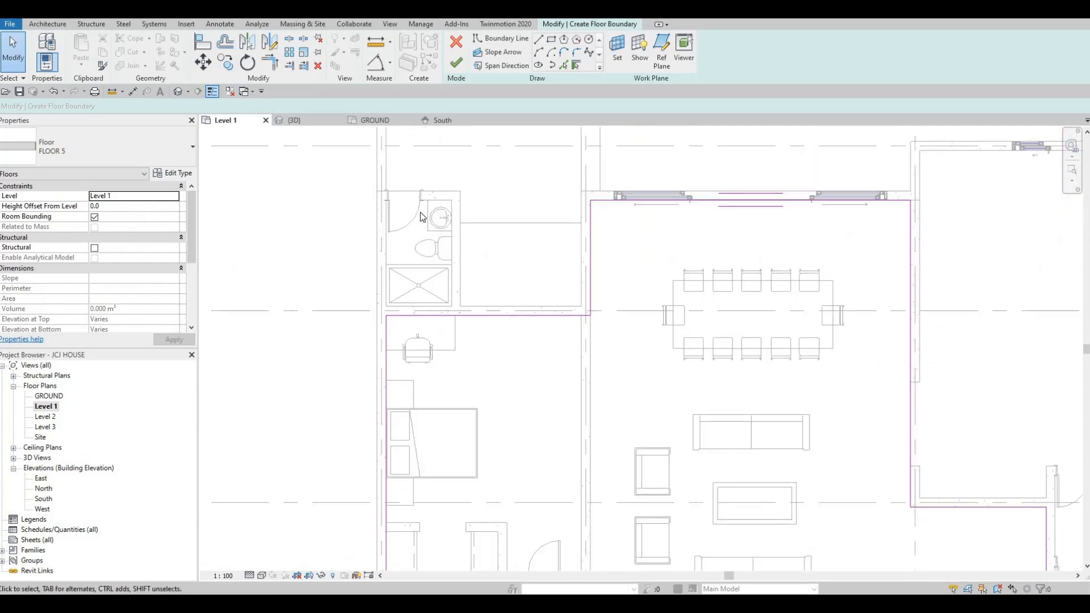
# Examine the floor boundary from the small north bathroom down past the bedroom to the lower living area
pyautogui.scroll(-2, 440, 224)
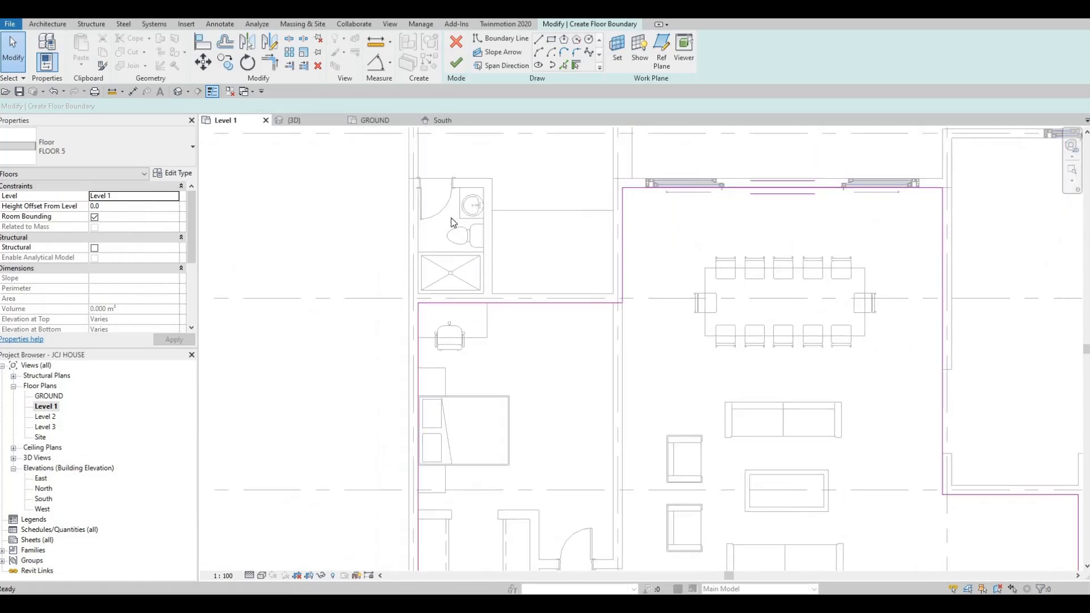
pyautogui.press('Escape')
pyautogui.press('Escape')
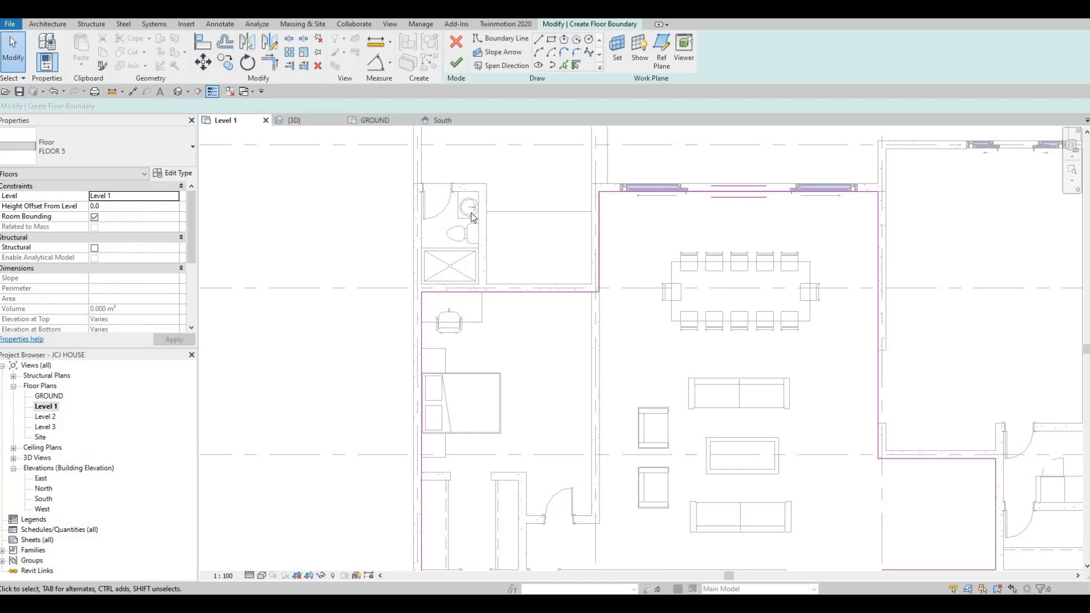
pyautogui.scroll(-2, 454, 293)
pyautogui.press('Escape')
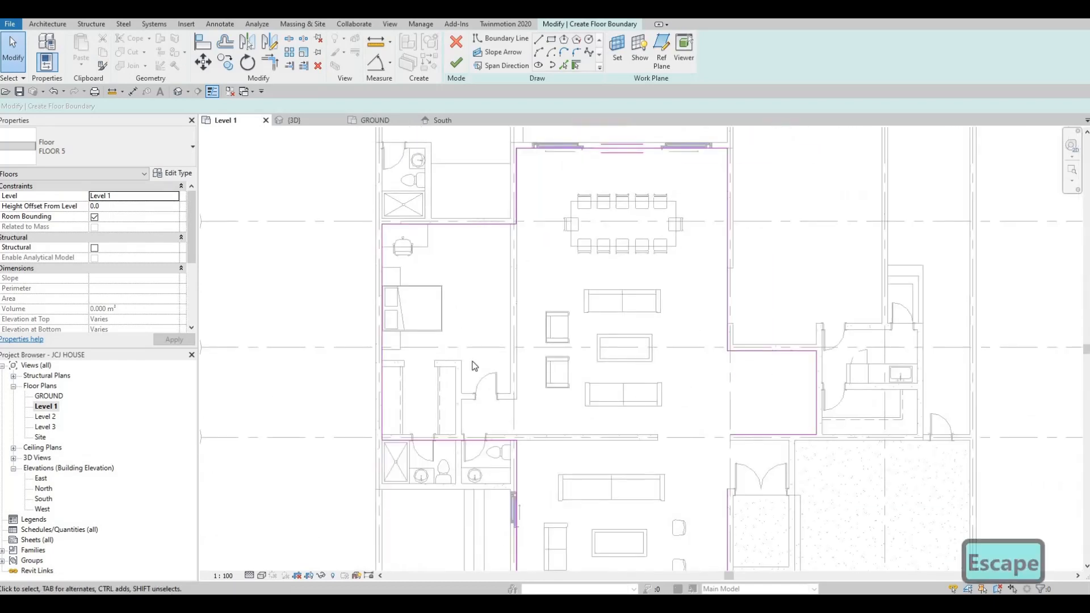
pyautogui.scroll(-2, 480, 348)
pyautogui.press('Escape')
pyautogui.scroll(1, 480, 365)
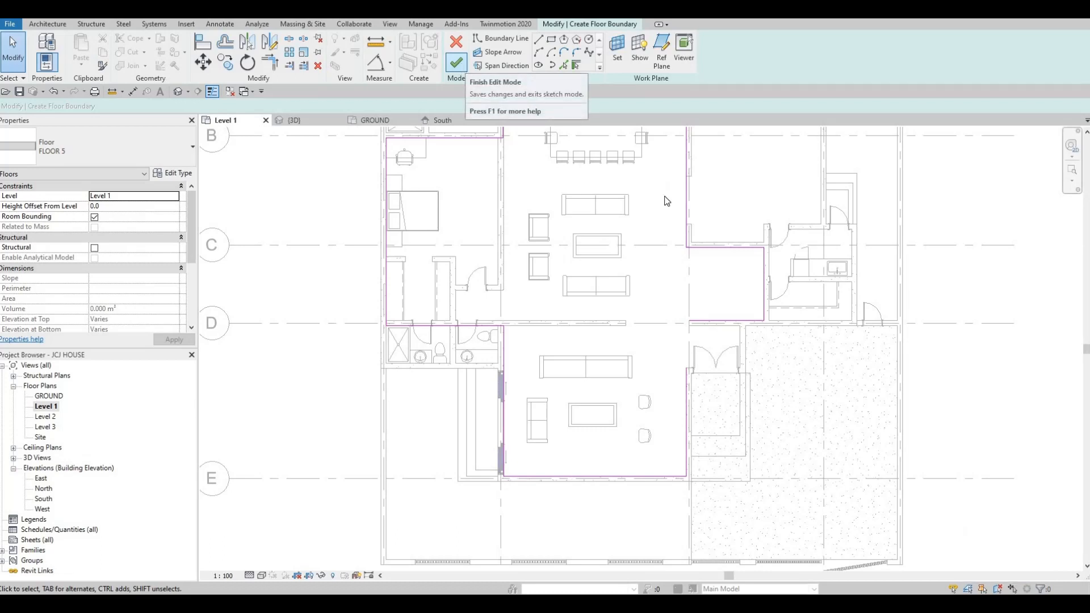
# Draw boundary lines from the lower living area's east line across the double entrance door and up the entry's east wall
pyautogui.scroll(5, 722, 472)
pyautogui.press('Escape')
pyautogui.press('Escape')
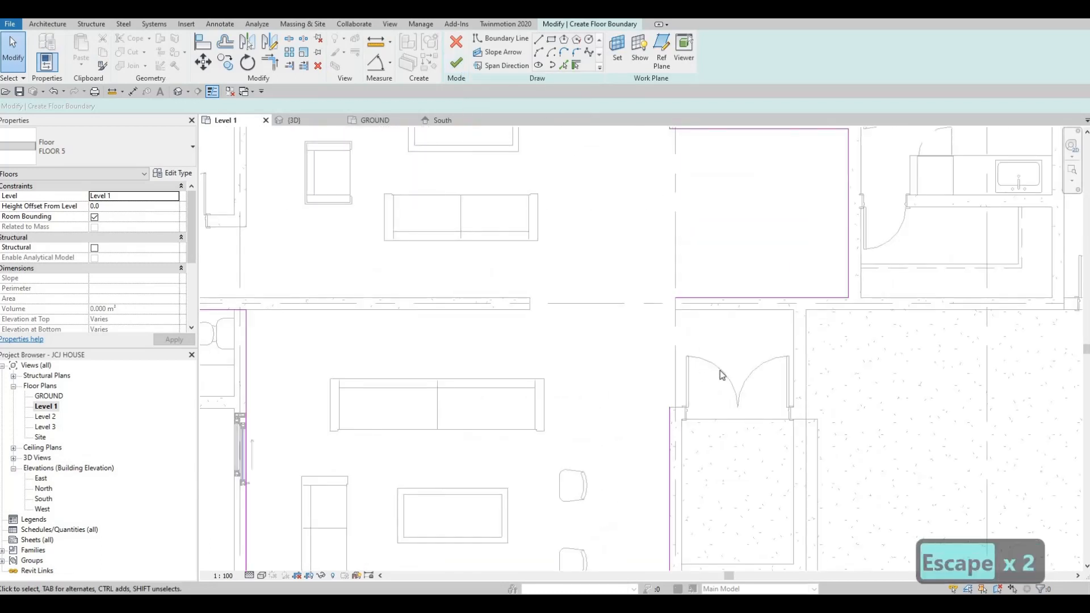
pyautogui.click(538, 39)
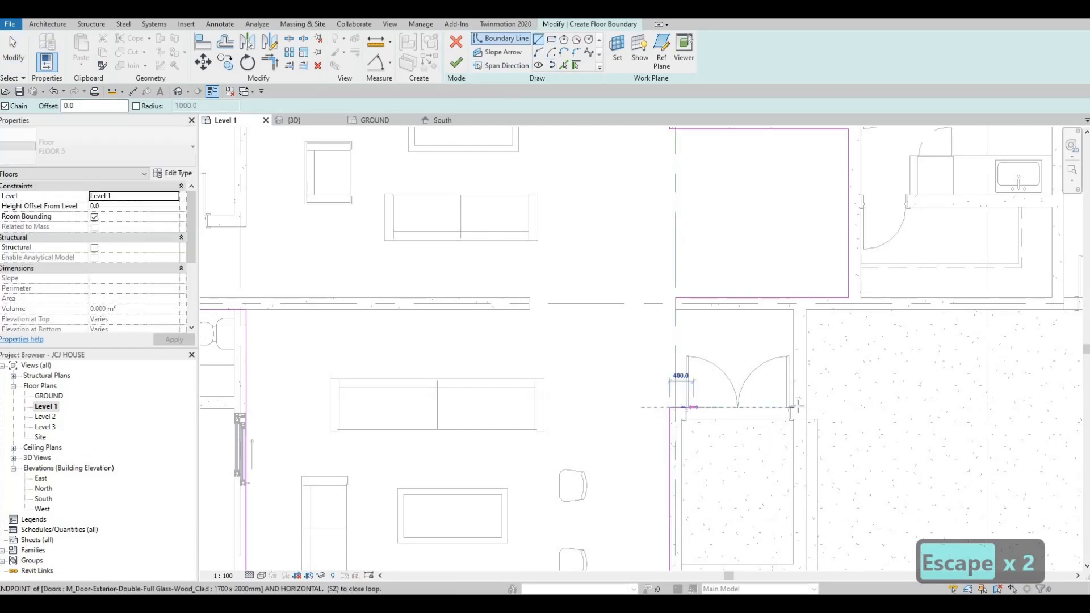
pyautogui.click(672, 408)
pyautogui.scroll(4, 794, 404)
pyautogui.click(786, 409)
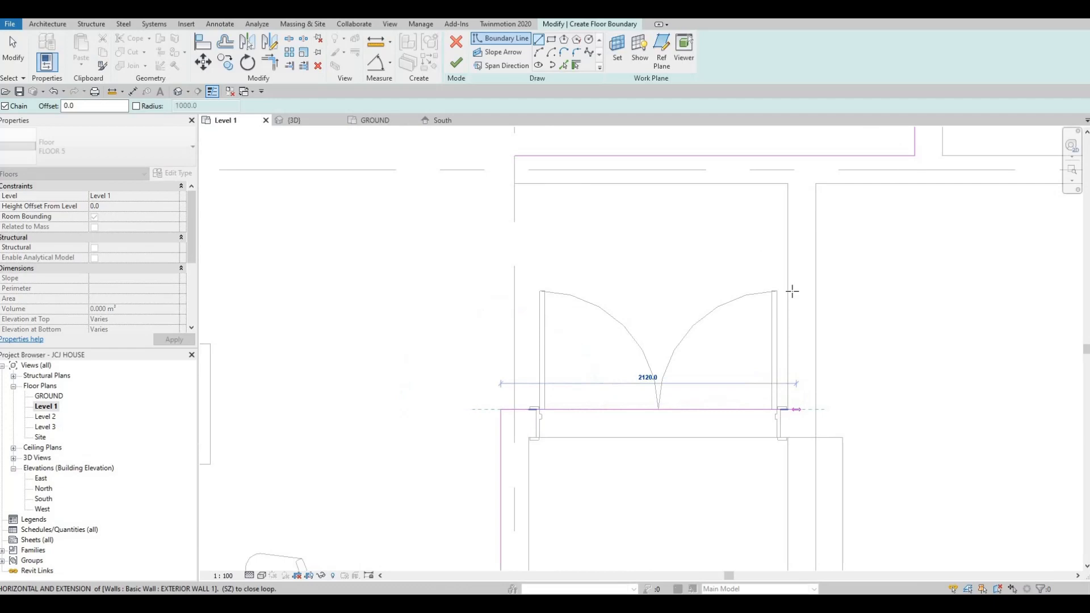
pyautogui.click(786, 183)
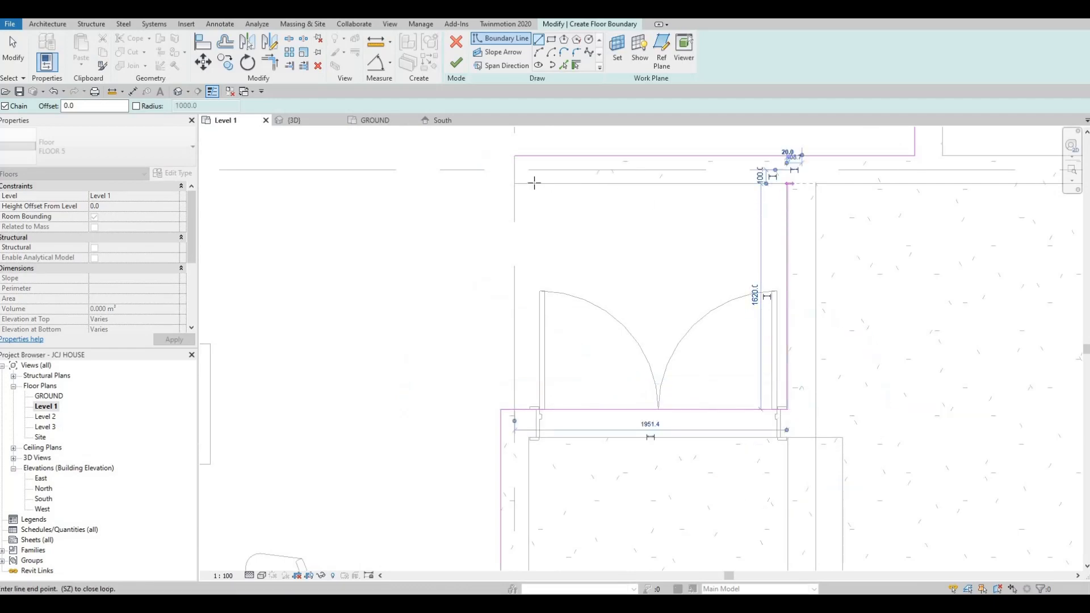
pyautogui.press('Escape')
pyautogui.press('Escape')
pyautogui.press('Escape')
# Align the entry's east boundary line with the inner face of the wall beside the double door
pyautogui.click(787, 214)
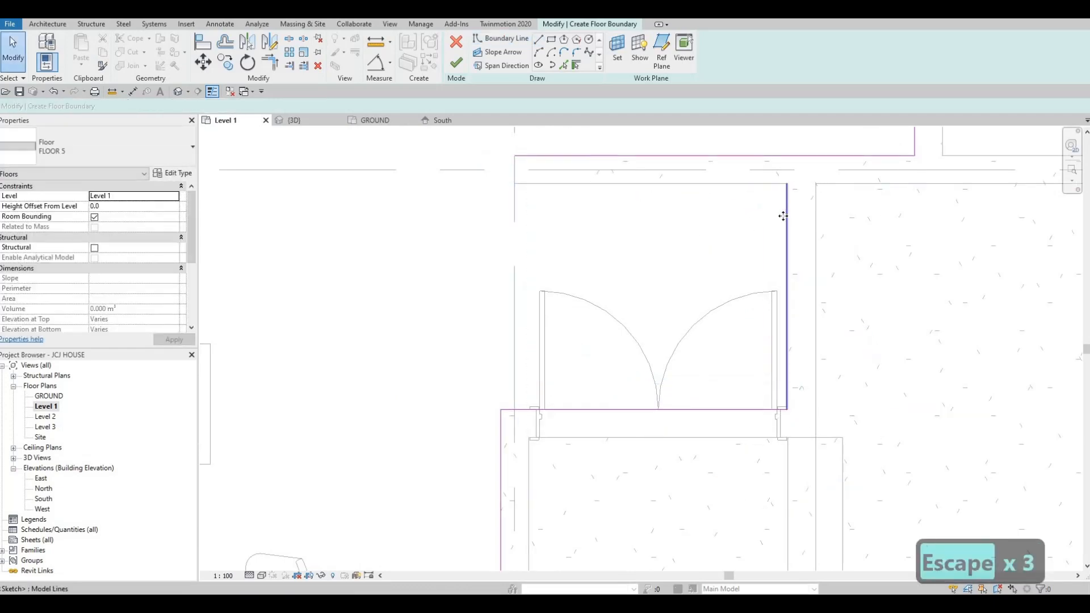
pyautogui.press('Escape')
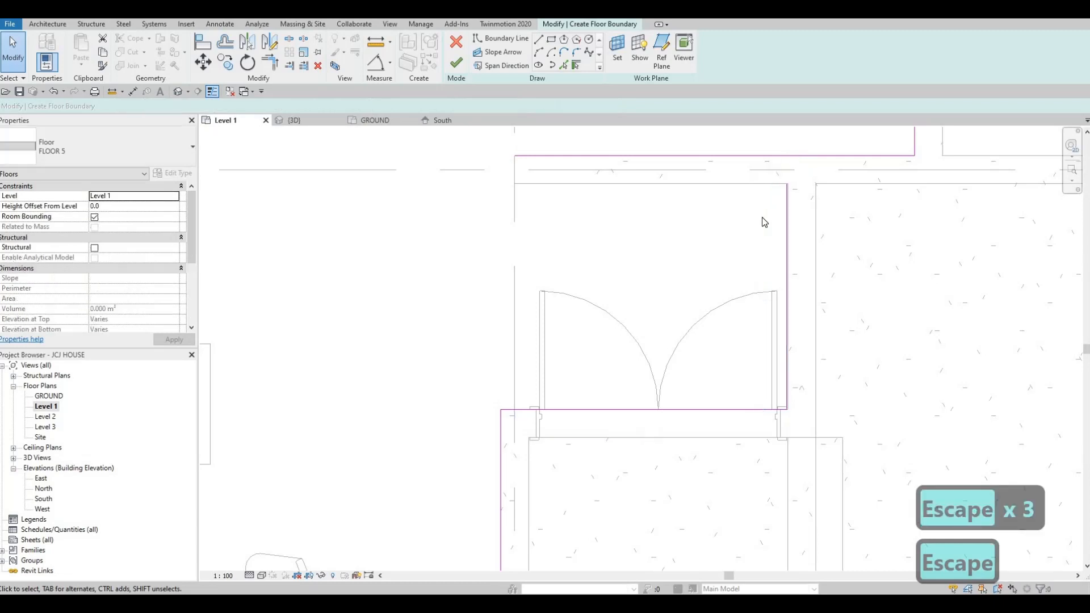
pyautogui.scroll(1, 787, 193)
pyautogui.click(787, 191)
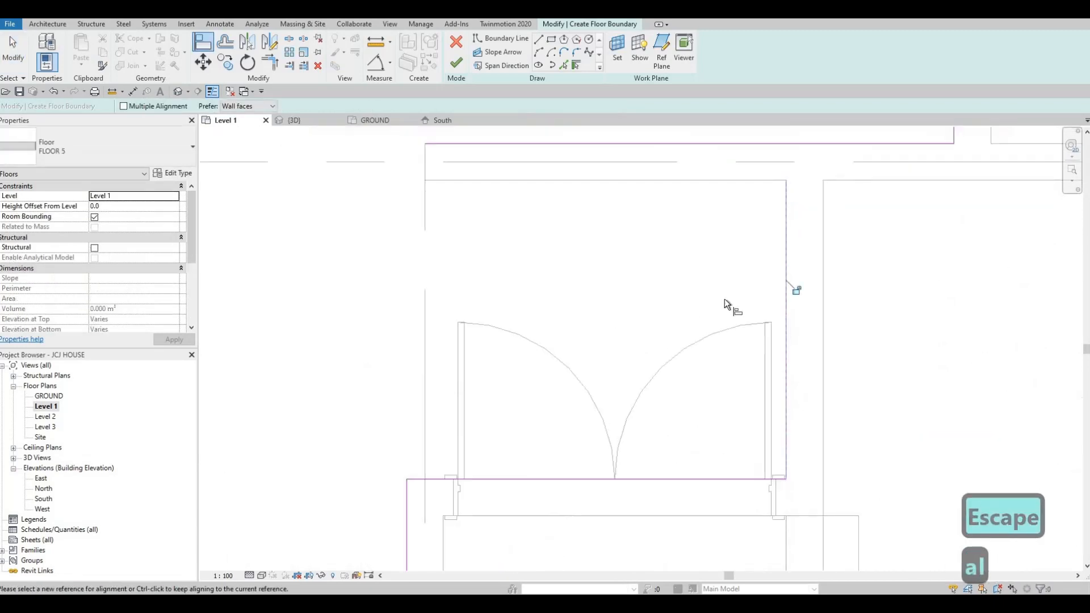
pyautogui.scroll(-2, 725, 299)
pyautogui.press('Escape')
pyautogui.press('Escape')
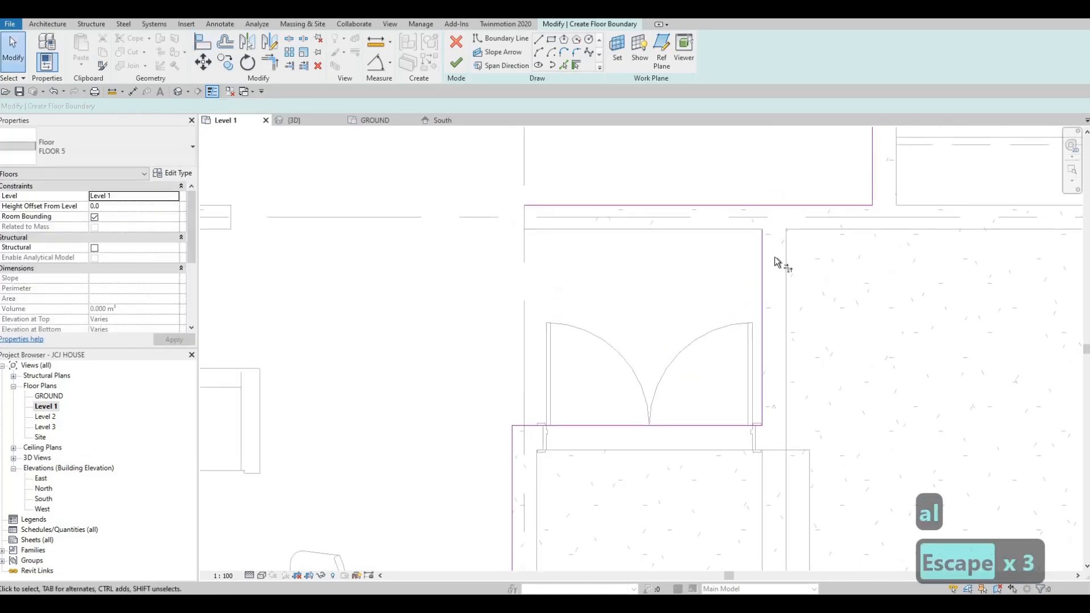
# Trim the entry's east boundary line and the small east room's lower boundary line to a corner
pyautogui.press('t')
pyautogui.press('r')
pyautogui.click(781, 206)
pyautogui.click(762, 221)
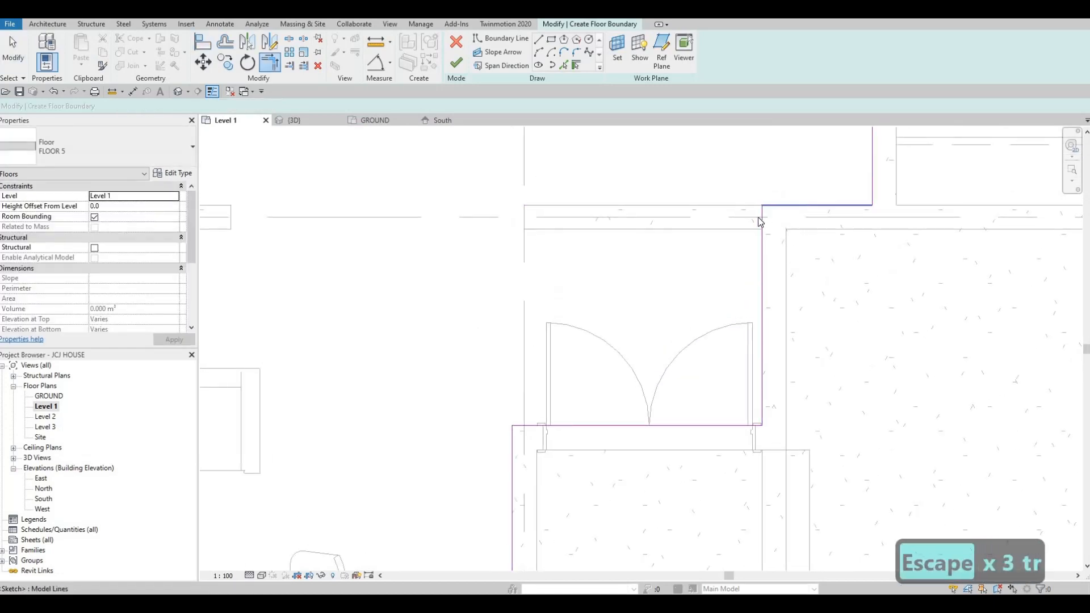
pyautogui.scroll(-5, 762, 219)
pyautogui.press('Escape')
pyautogui.press('Escape')
# Finish the FLOOR 5 boundary sketch on Level 1 and deselect the floor
pyautogui.moveTo(553, 209); pyautogui.dragTo(602, 332, button='middle')
pyautogui.scroll(-2, 602, 332)
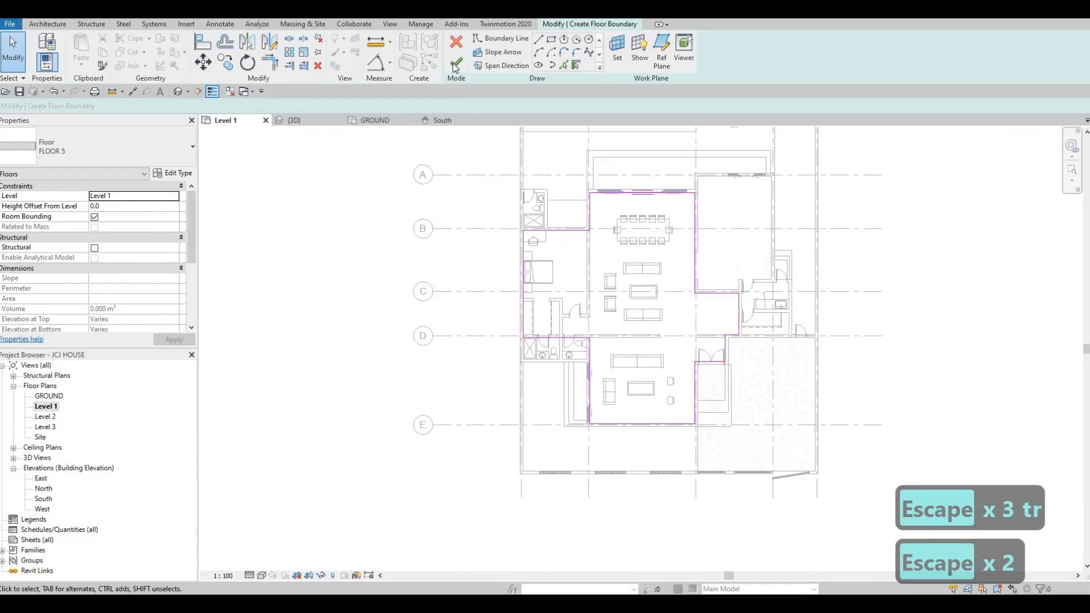
pyautogui.click(455, 66)
pyautogui.scroll(2, 678, 287)
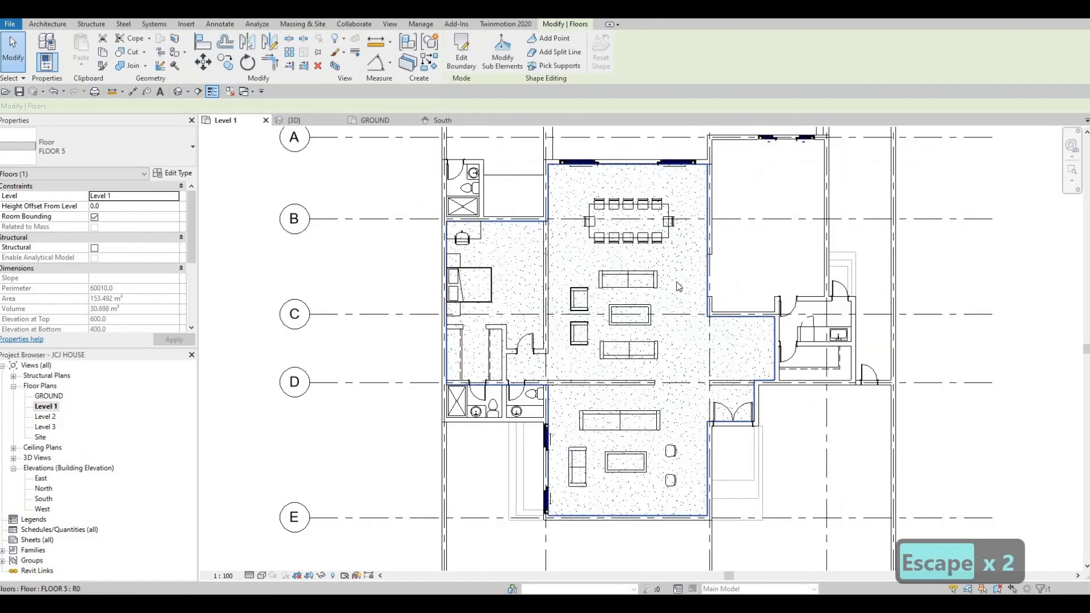
pyautogui.press('Escape')
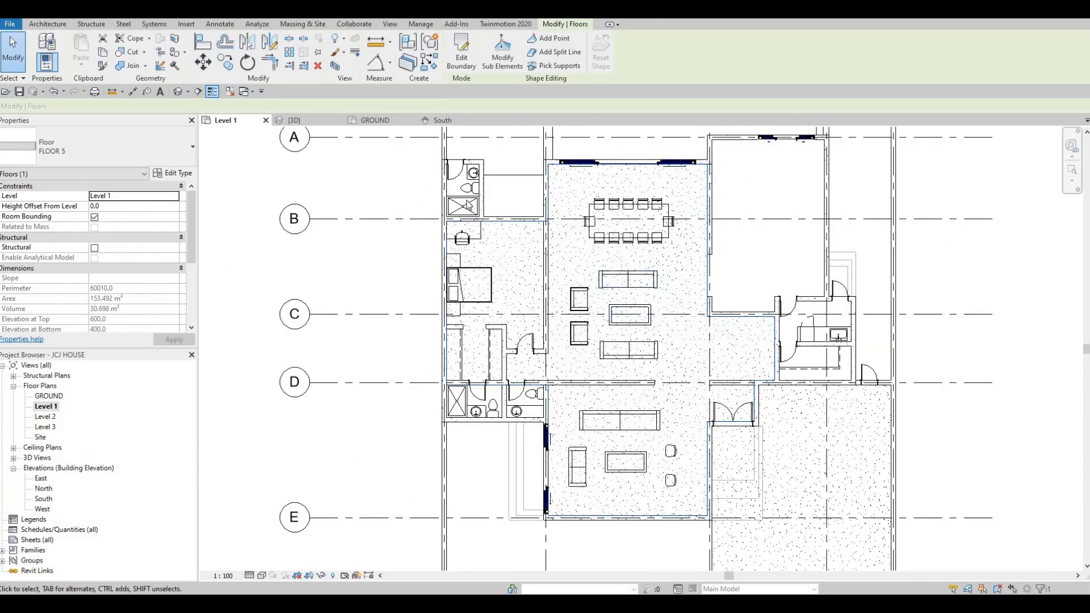
pyautogui.press('Escape')
pyautogui.press('Escape')
pyautogui.press('Escape')
# Open the GROUND floor plan and set the round vanity sink in the small north bathroom to level GROUND
pyautogui.click(386, 124)
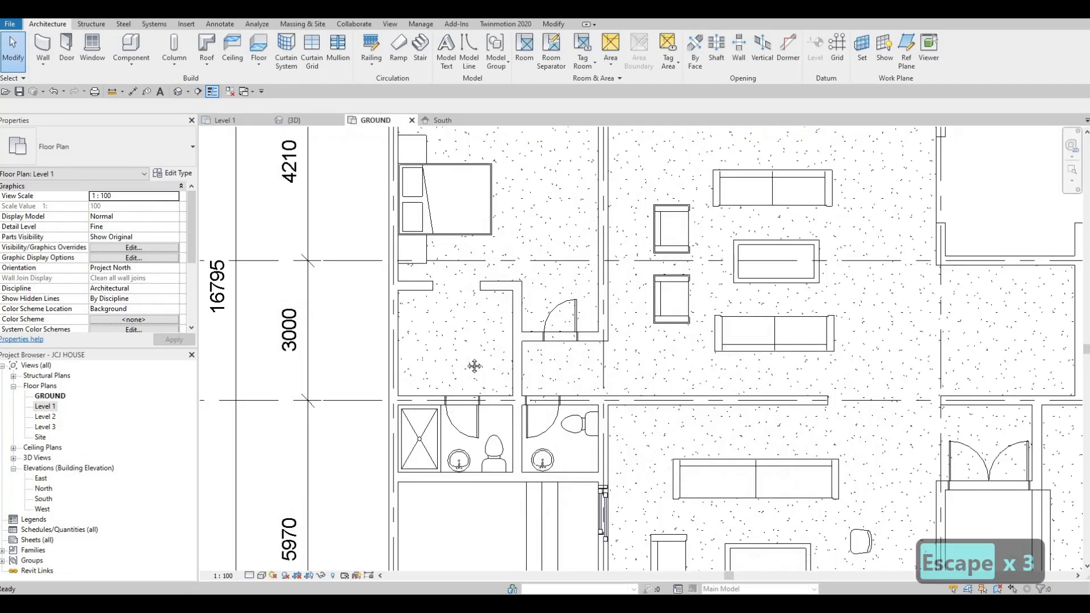
pyautogui.scroll(-1, 479, 265)
pyautogui.moveTo(479, 265); pyautogui.dragTo(492, 412, button='middle')
pyautogui.scroll(-1, 467, 217)
pyautogui.moveTo(467, 218); pyautogui.dragTo(471, 290, button='middle')
pyautogui.scroll(5, 471, 290)
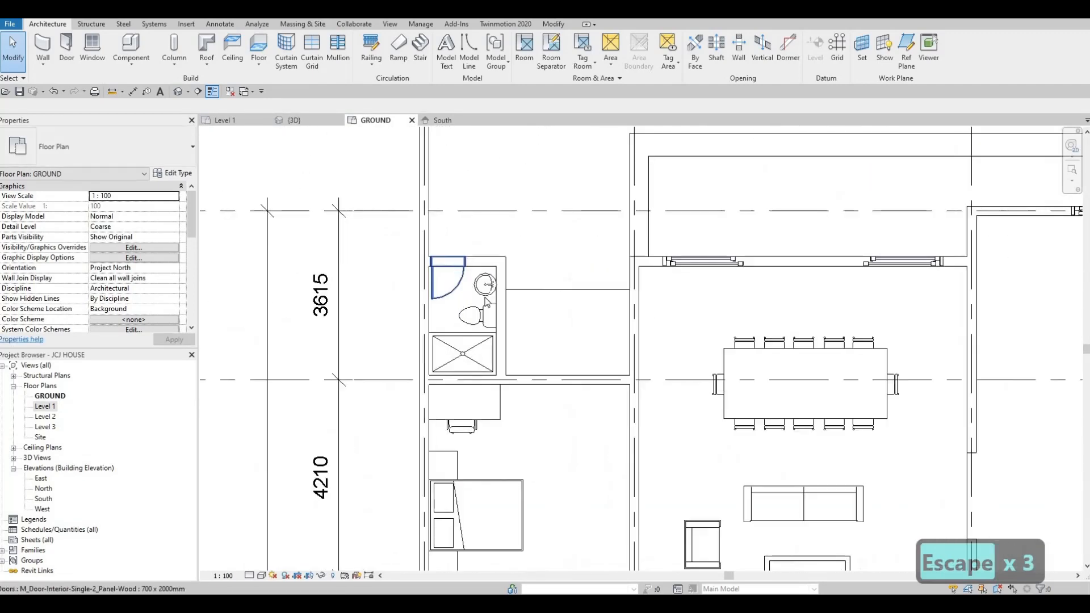
pyautogui.click(507, 282)
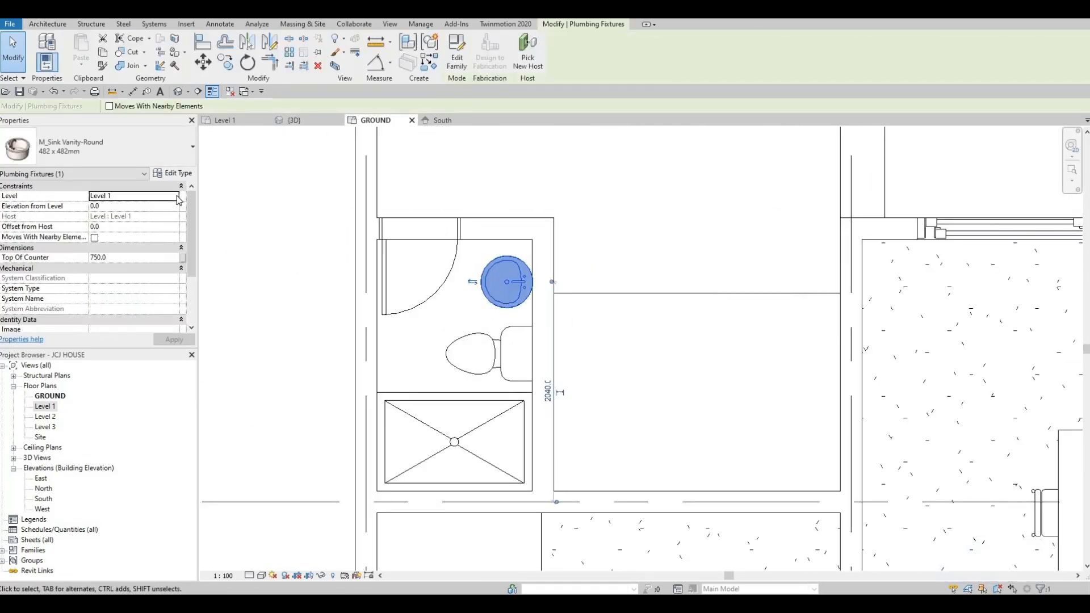
pyautogui.click(148, 196)
pyautogui.click(114, 205)
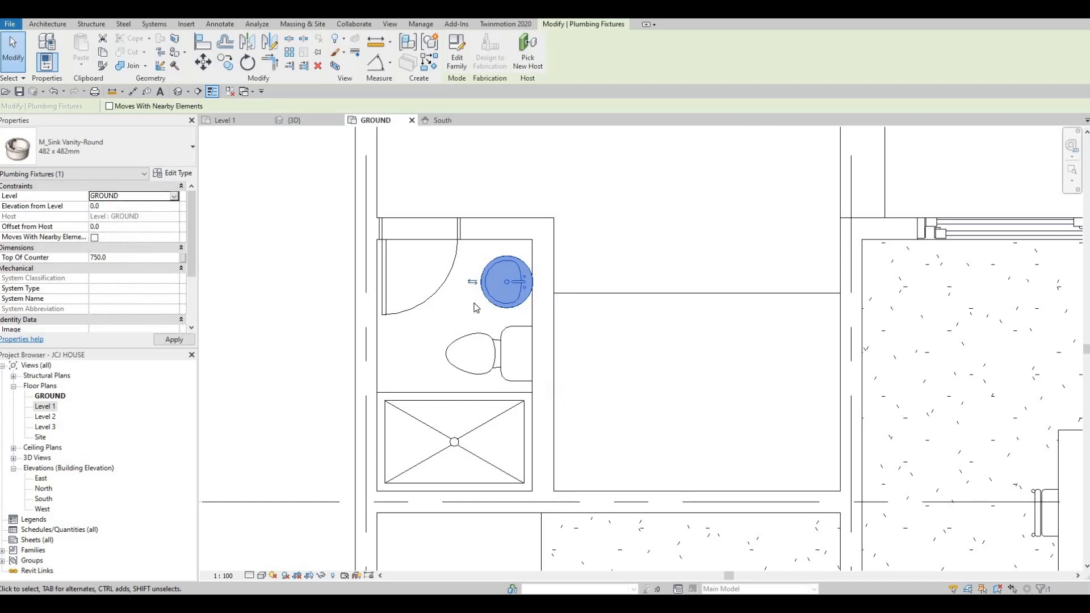
pyautogui.press('Escape')
pyautogui.press('Escape')
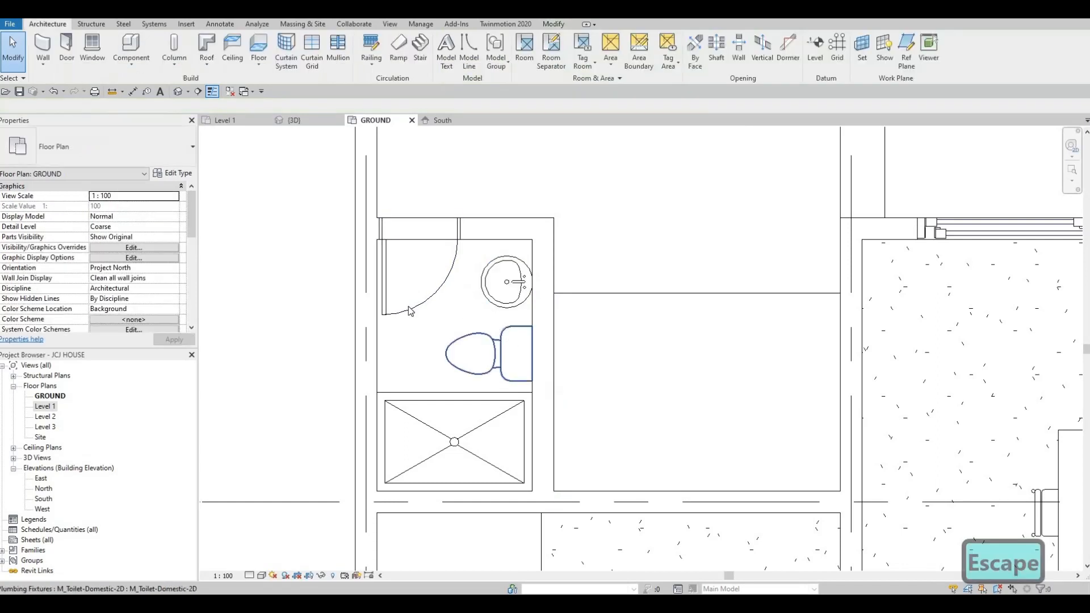
pyautogui.press('Escape')
pyautogui.press('Escape')
pyautogui.click(483, 337)
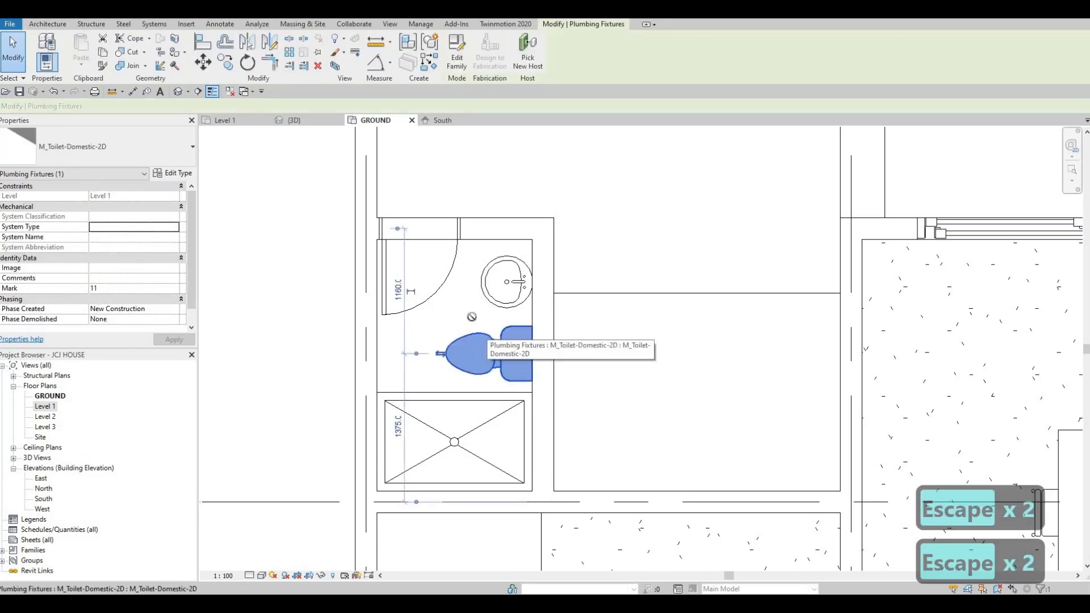
pyautogui.press('c')
pyautogui.press('s')
pyautogui.press('Escape')
pyautogui.press('Escape')
pyautogui.press('Escape')
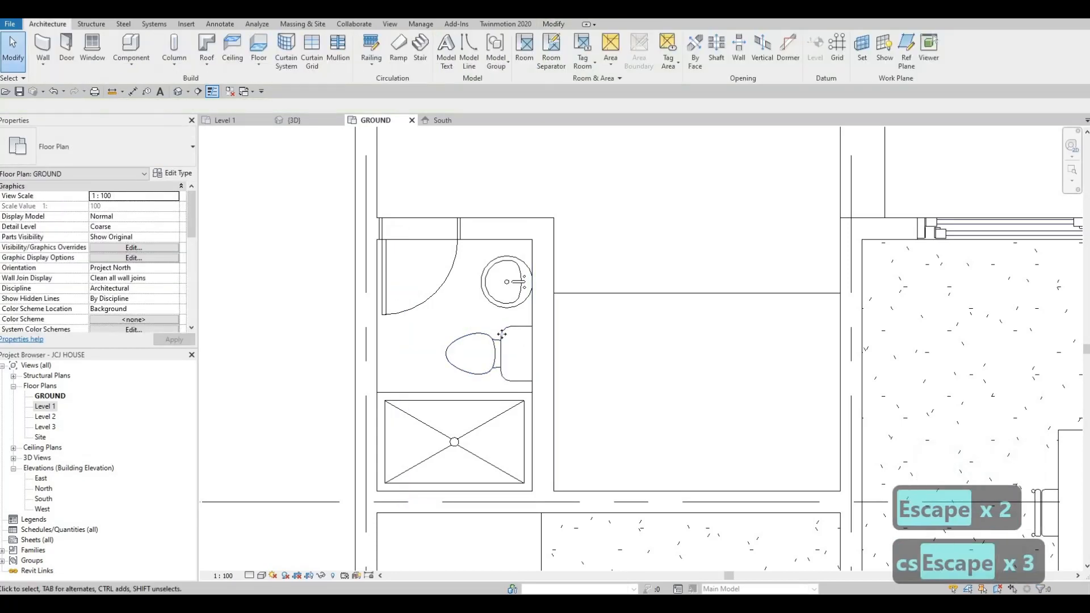
# Replace the small bathroom's toilet with a new M_Toilet-Domestic-2D on the east wall between the sink and shower
pyautogui.click(501, 335)
pyautogui.press('Delete')
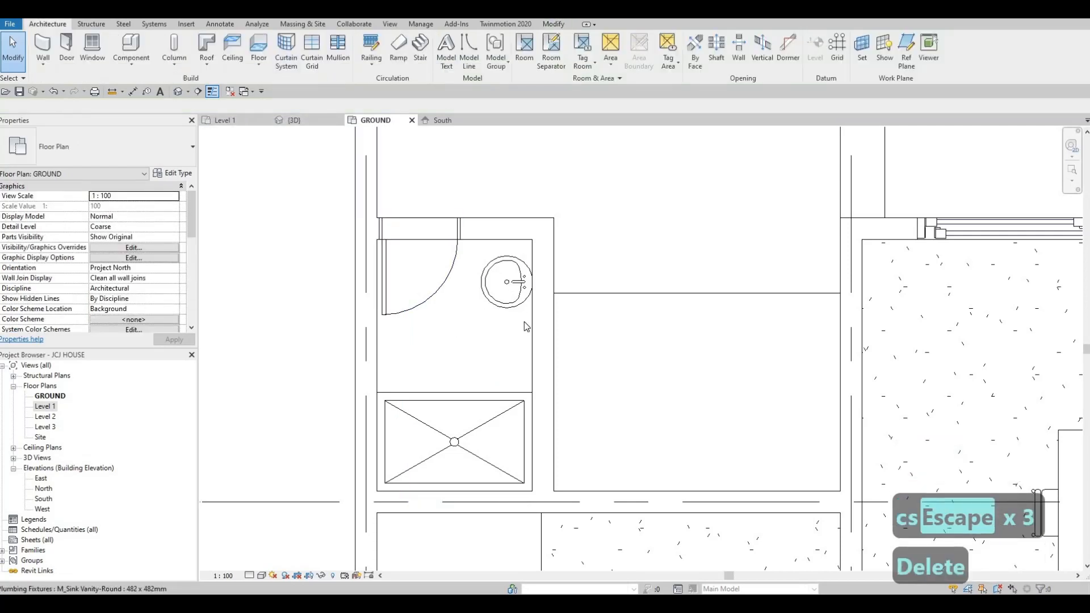
pyautogui.press('c')
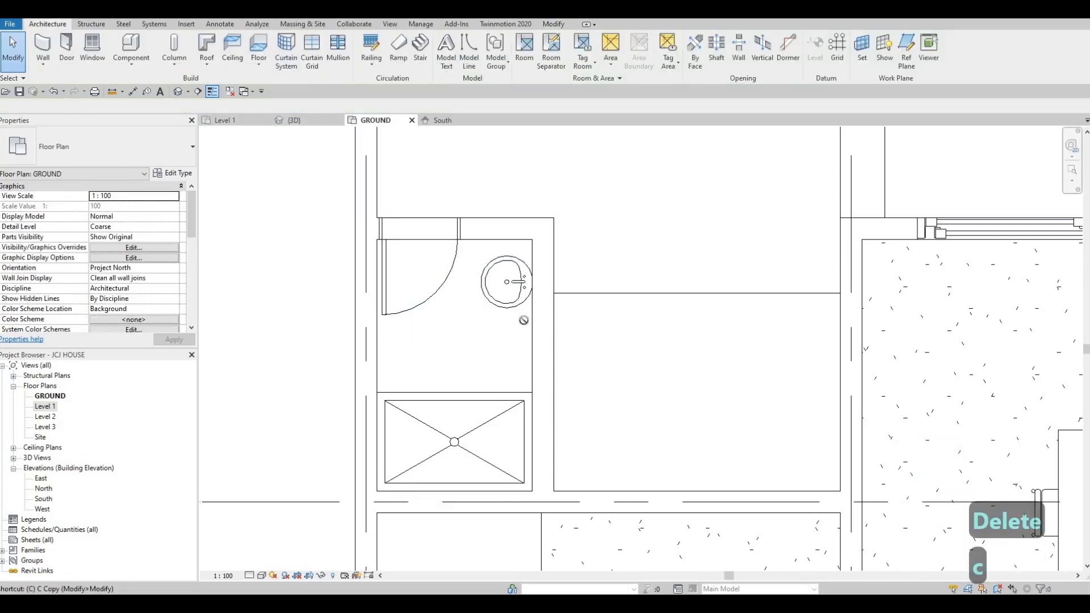
pyautogui.press('m')
pyautogui.press('Escape')
pyautogui.press('Escape')
pyautogui.press('c')
pyautogui.press('m')
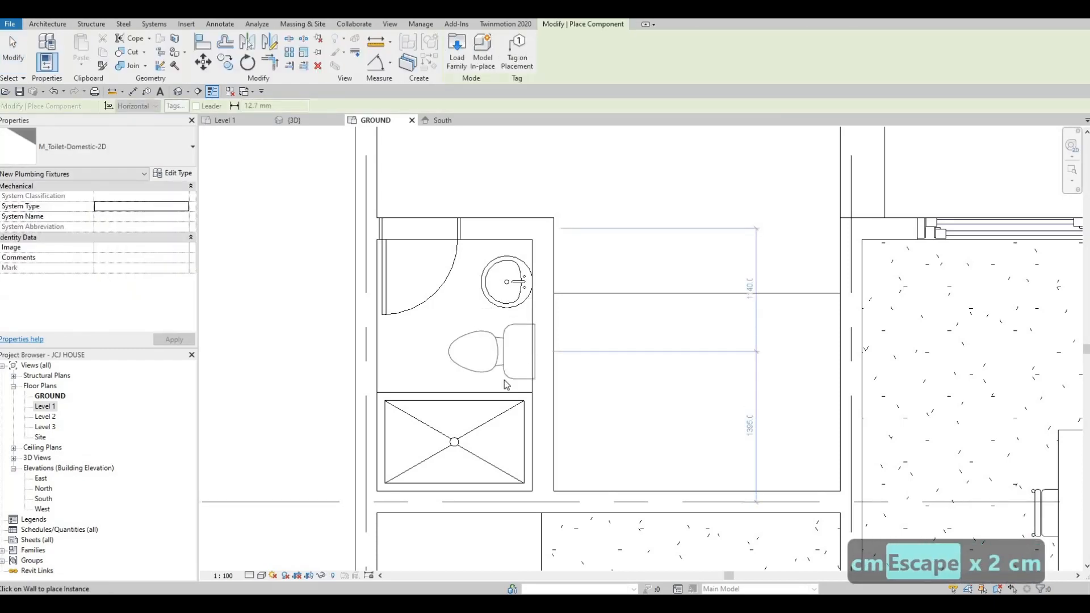
pyautogui.press('Escape')
pyautogui.press('Escape')
# Set the level of the small bathroom's shower stall to GROUND
pyautogui.click(452, 393)
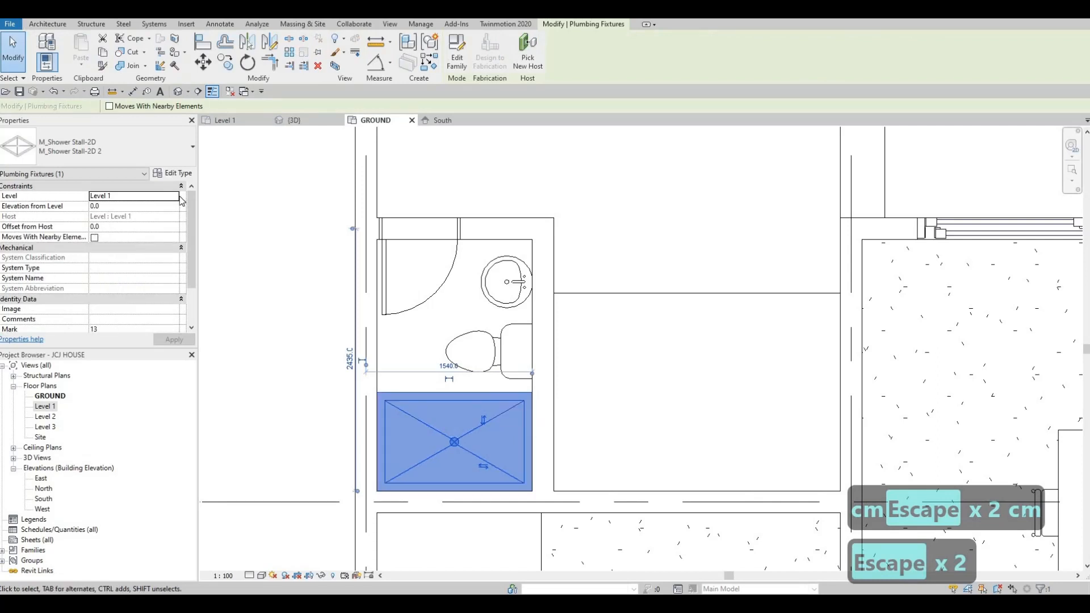
pyautogui.click(177, 200)
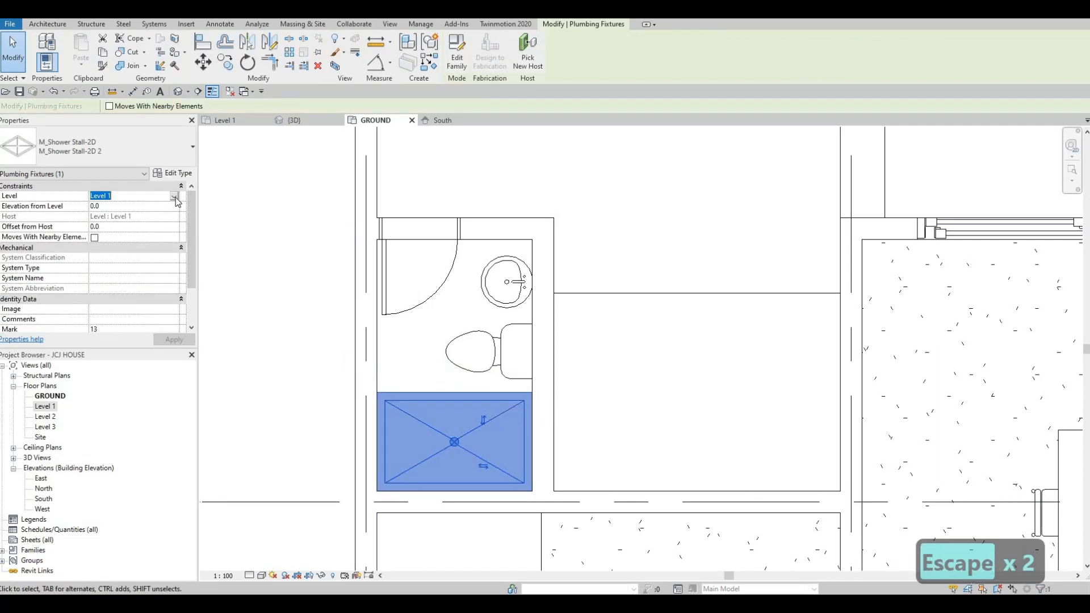
pyautogui.click(173, 339)
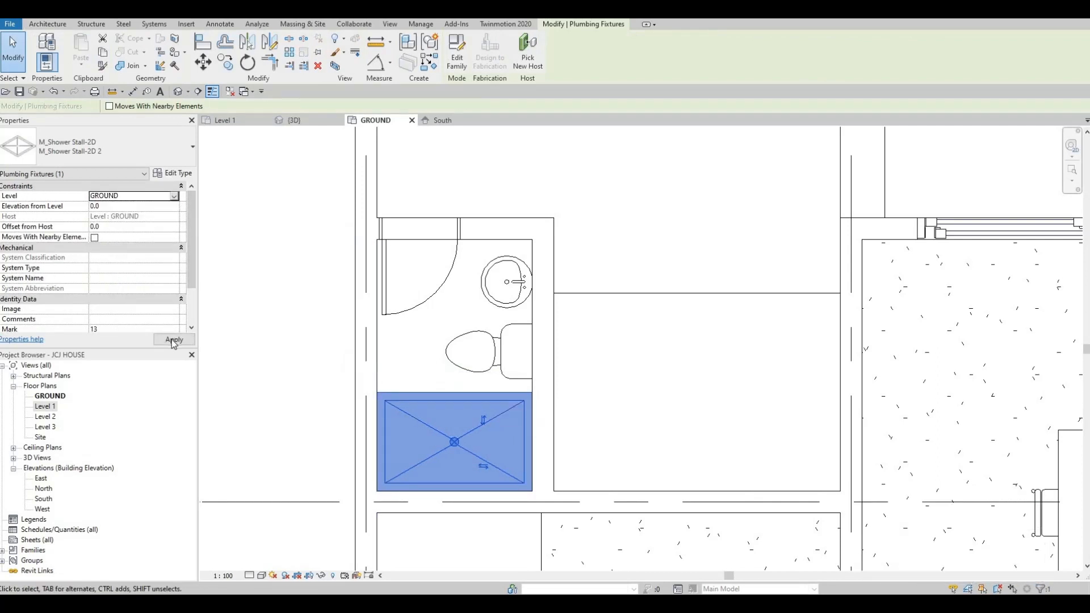
pyautogui.press('Escape')
pyautogui.press('Escape')
pyautogui.press('Escape')
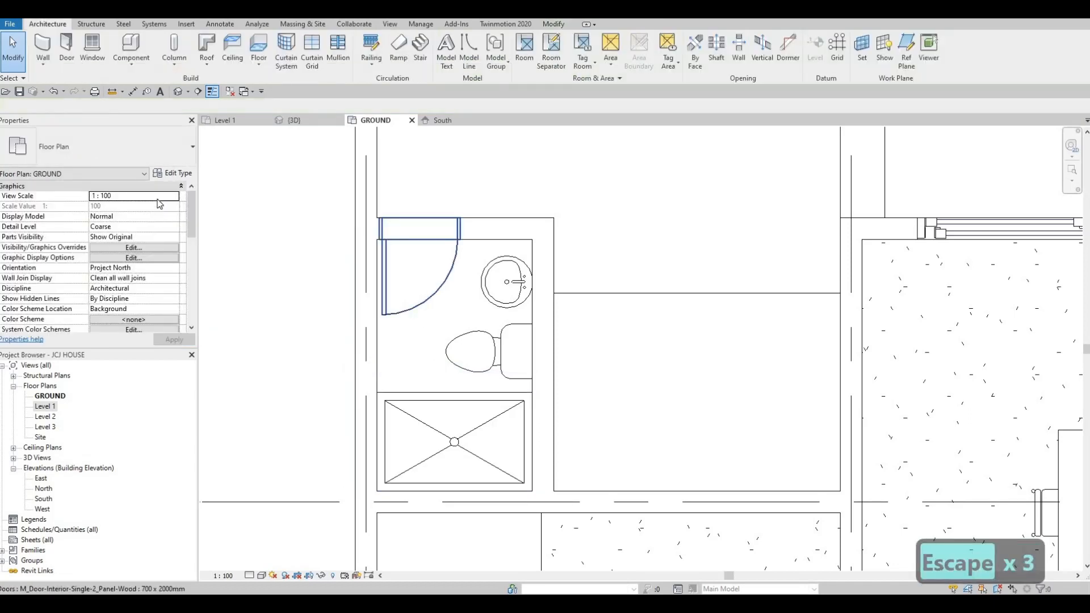
# Set the level of the small bathroom's door to GROUND
pyautogui.click(417, 315)
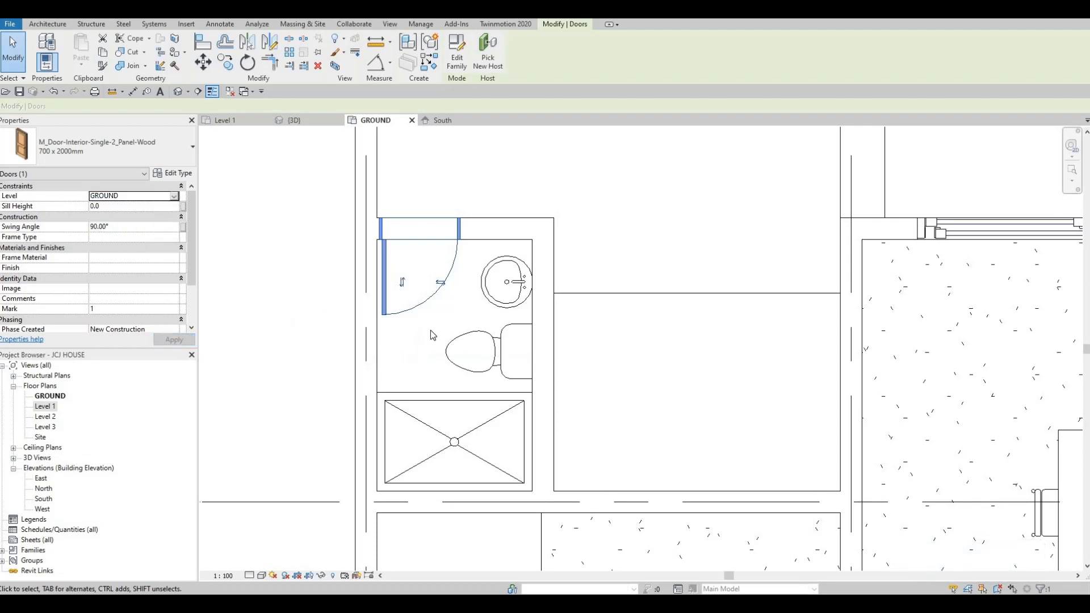
pyautogui.press('Escape')
pyautogui.press('Escape')
pyautogui.press('Escape')
pyautogui.press('Escape')
# Start a new floor boundary on the GROUND level and duplicate the FLOOR 5 type as FLOOR 6
pyautogui.scroll(-3, 430, 335)
pyautogui.moveTo(469, 278); pyautogui.dragTo(523, 210, button='middle')
pyautogui.scroll(-1, 452, 280)
pyautogui.press('Escape')
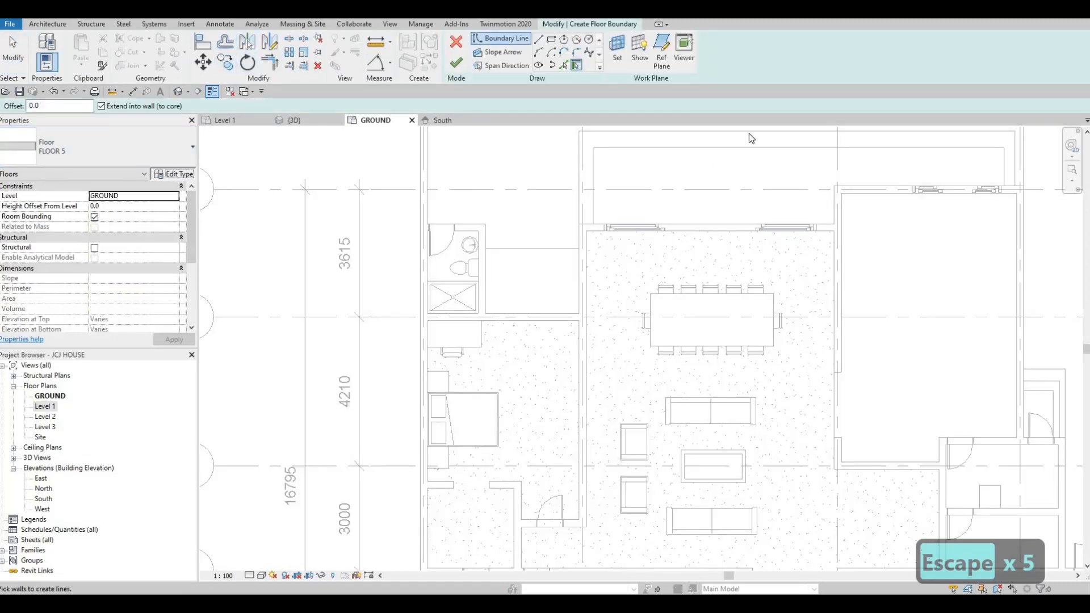
pyautogui.click(768, 77)
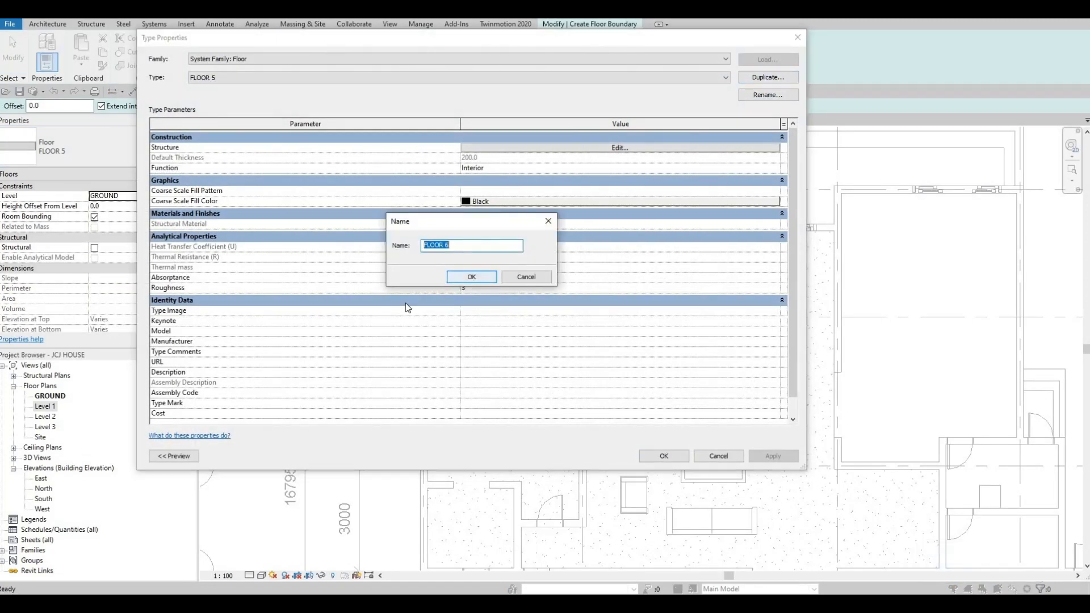
pyautogui.press('Return')
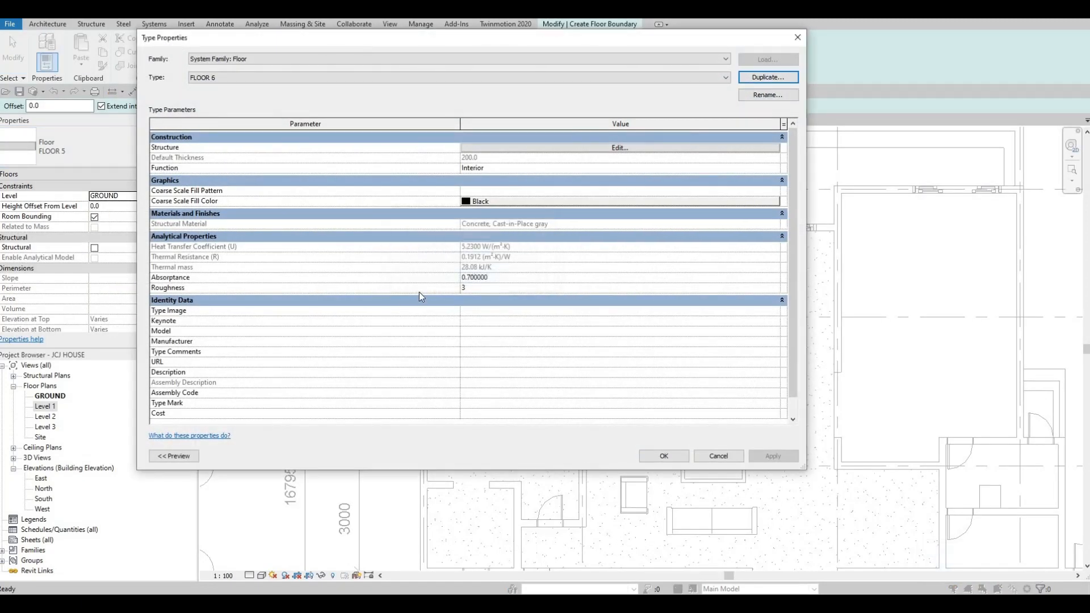
# Set the structural layer material of the FLOOR 6 type to Concrete, Board Formed from the AEC Materials library
pyautogui.click(546, 149)
pyautogui.click(425, 148)
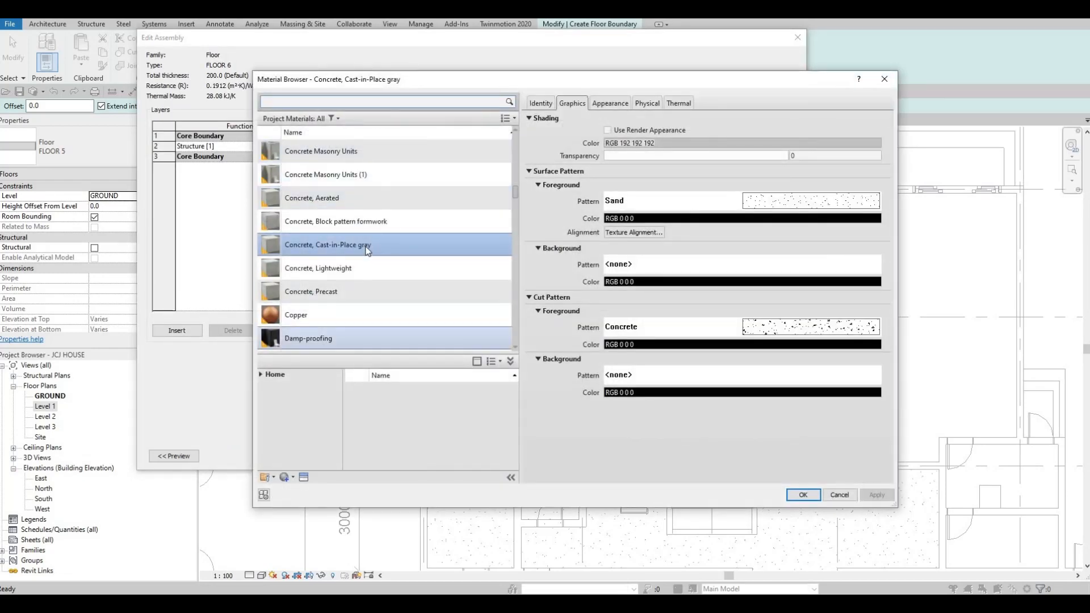
pyautogui.scroll(-1, 276, 341)
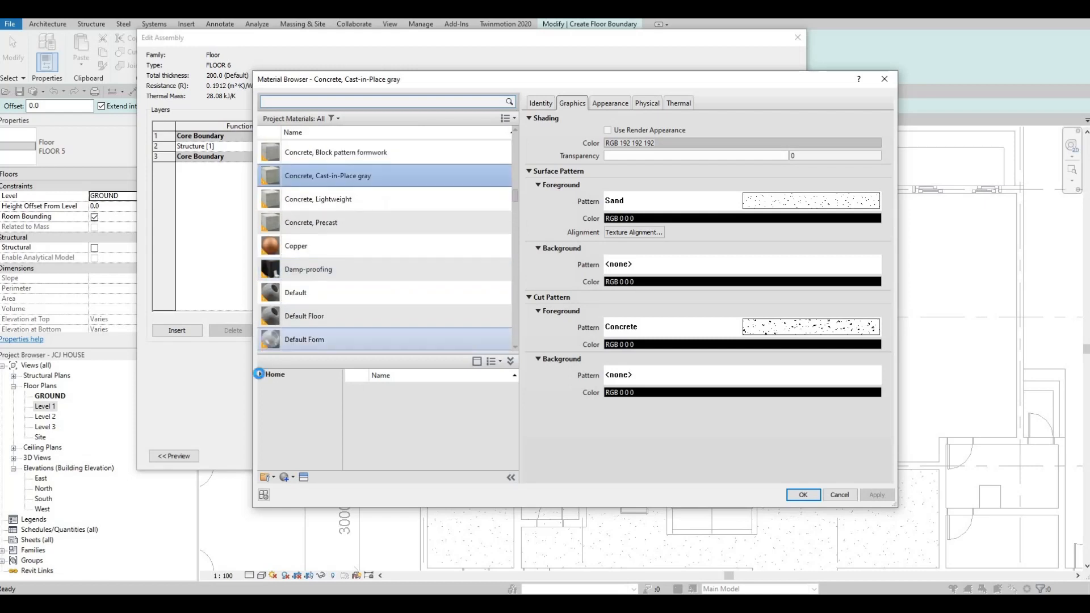
pyautogui.click(262, 374)
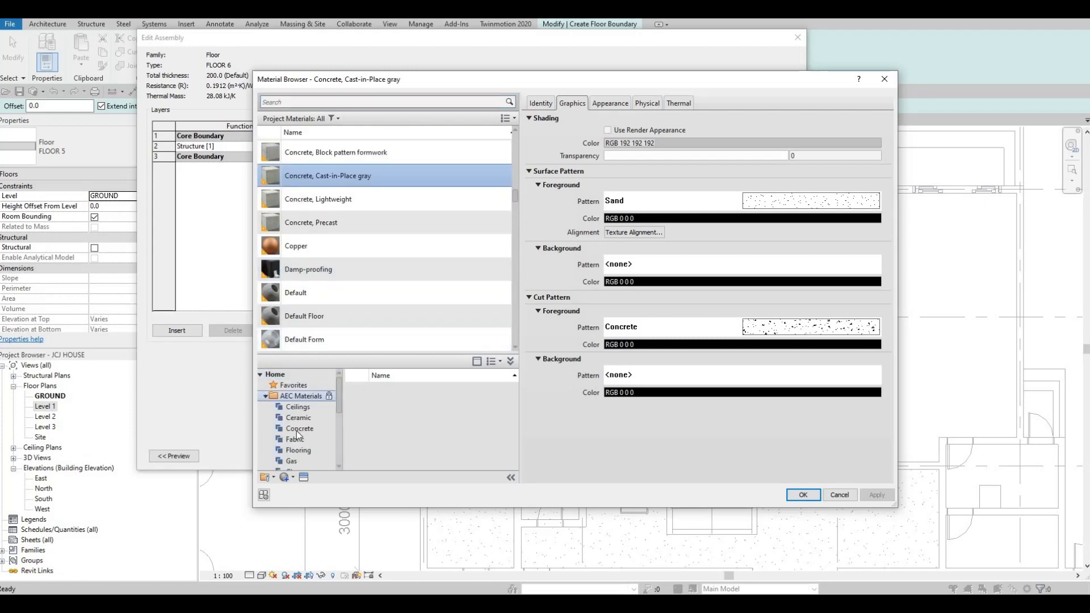
pyautogui.click(298, 428)
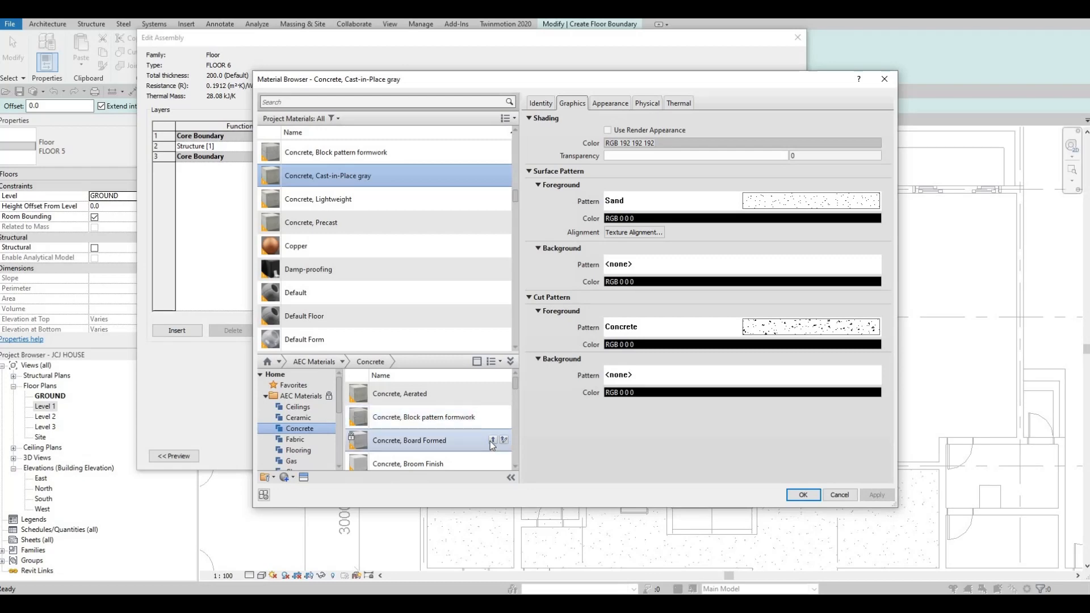
pyautogui.click(803, 495)
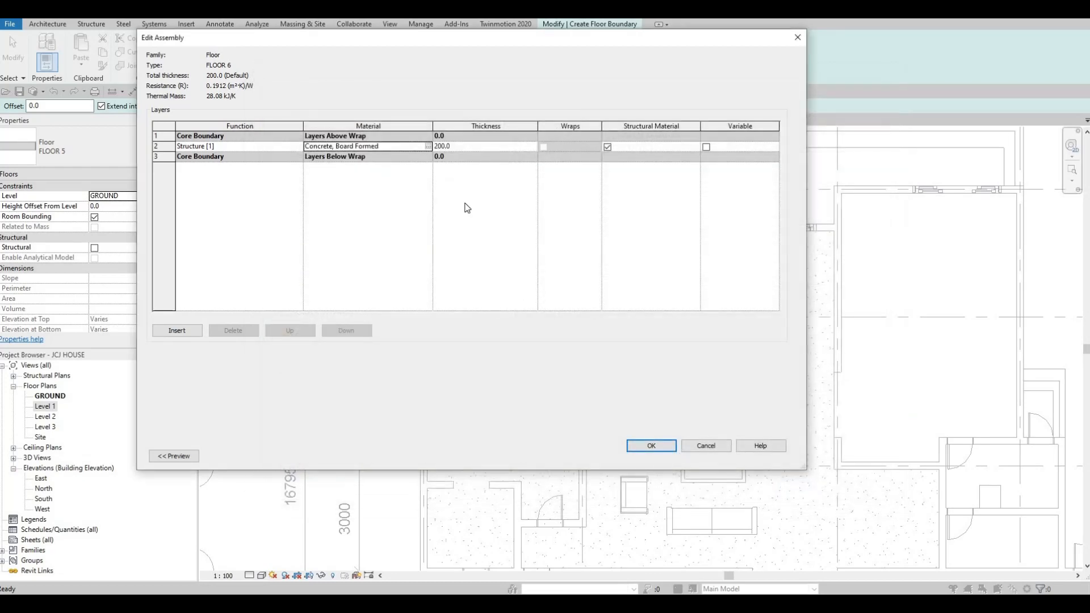
pyautogui.click(652, 445)
pyautogui.press('Return')
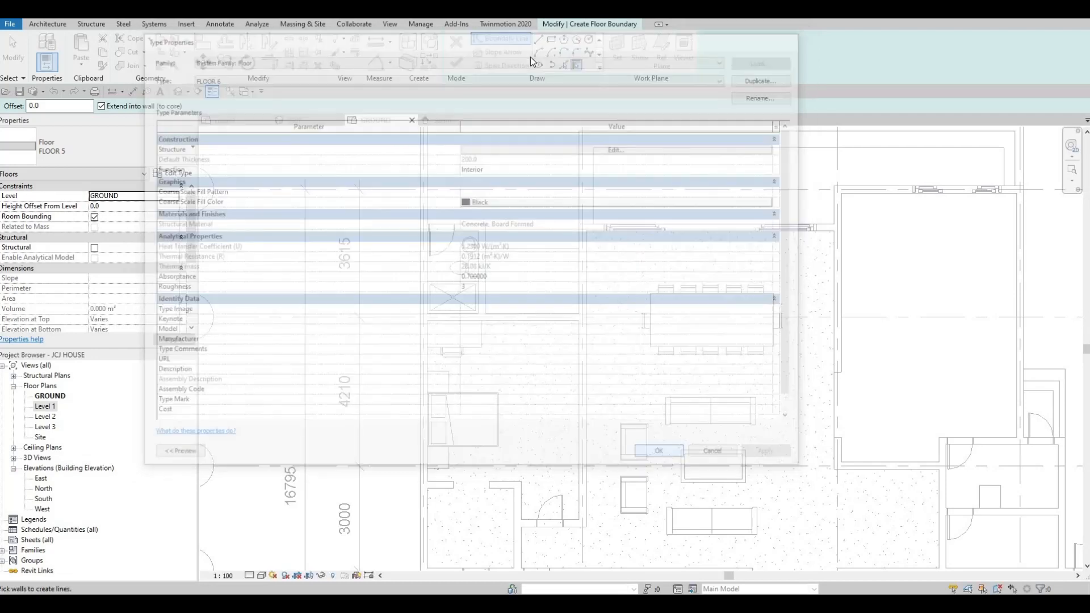
# Create the FLOOR 6 floor with a rectangular boundary inside the small bathroom, extending its north edge to the outer wall face at the door
pyautogui.scroll(4, 429, 238)
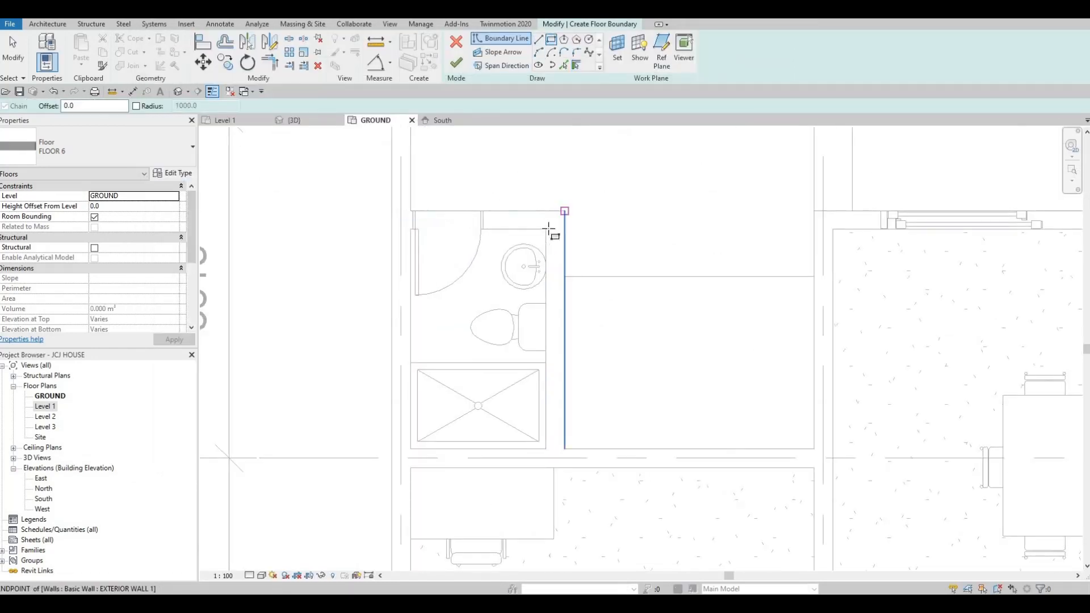
pyautogui.click(545, 229)
pyautogui.click(412, 450)
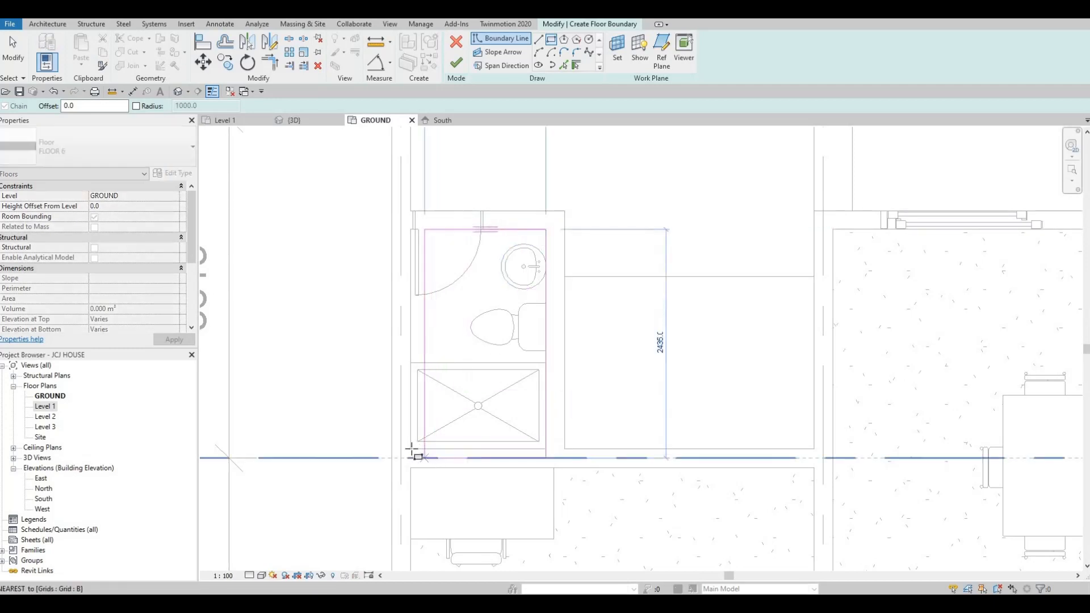
pyautogui.scroll(2, 458, 195)
pyautogui.press('Escape')
pyautogui.press('Escape')
pyautogui.press('Escape')
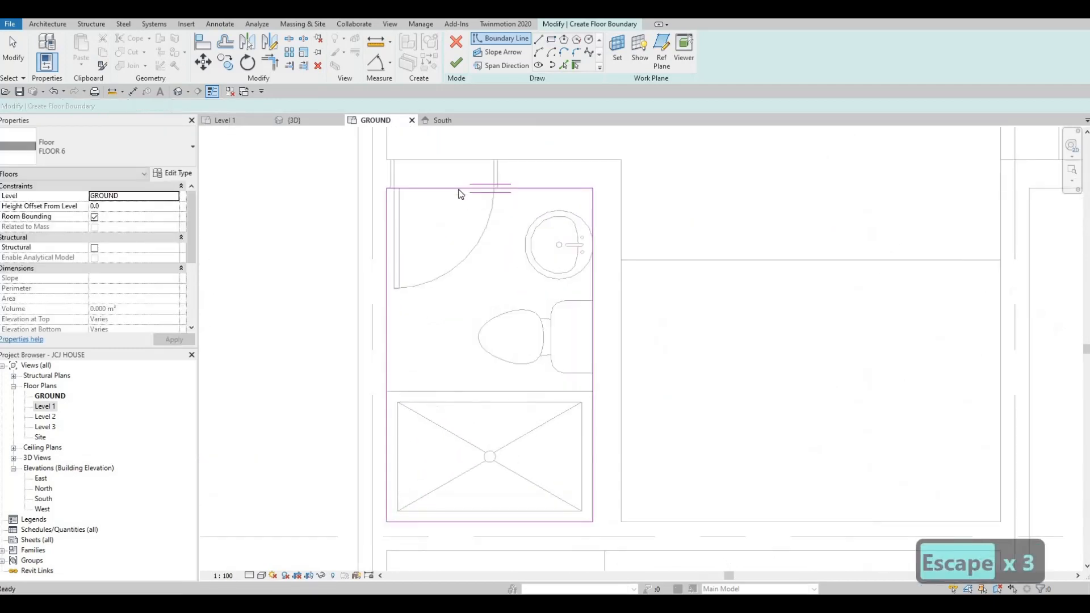
pyautogui.moveTo(454, 160); pyautogui.dragTo(454, 160)
pyautogui.press('Escape')
pyautogui.press('Escape')
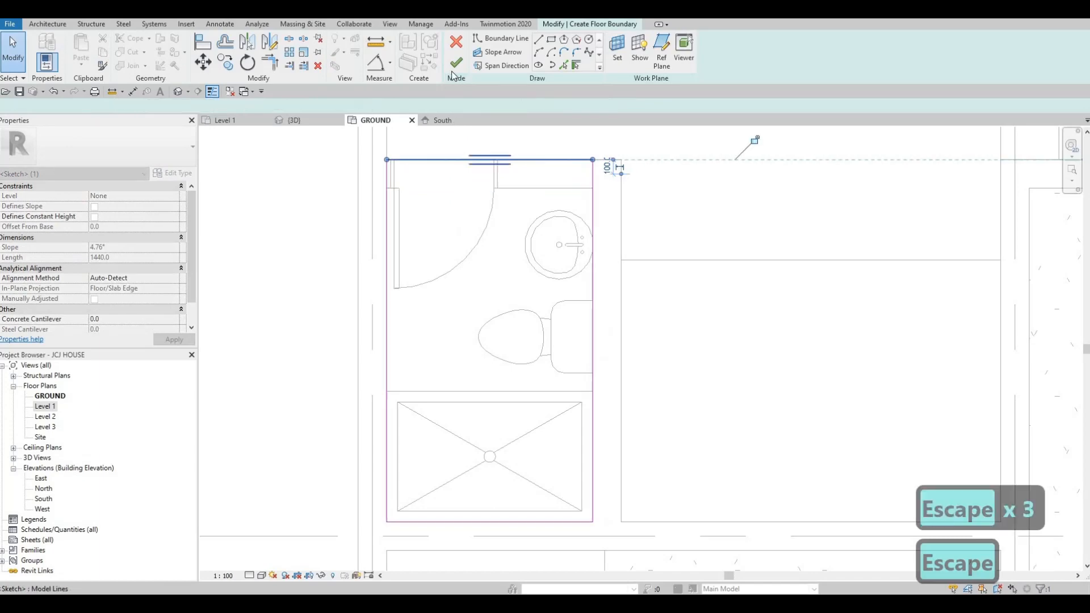
pyautogui.click(456, 62)
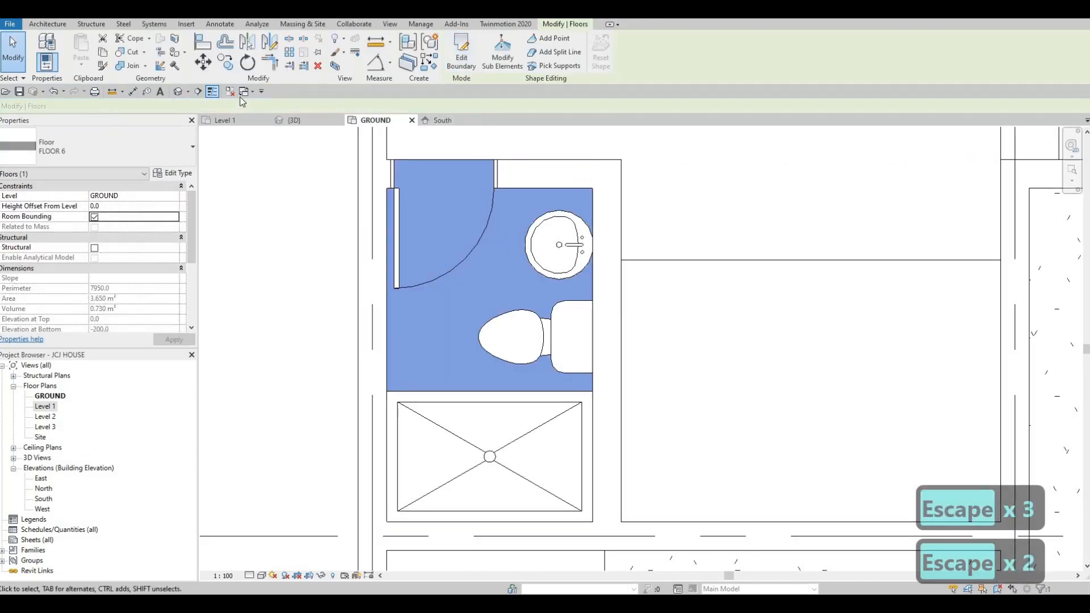
# Examine the small bathroom's exterior door, the wooden deck and the pool area in the 3D view
pyautogui.click(180, 91)
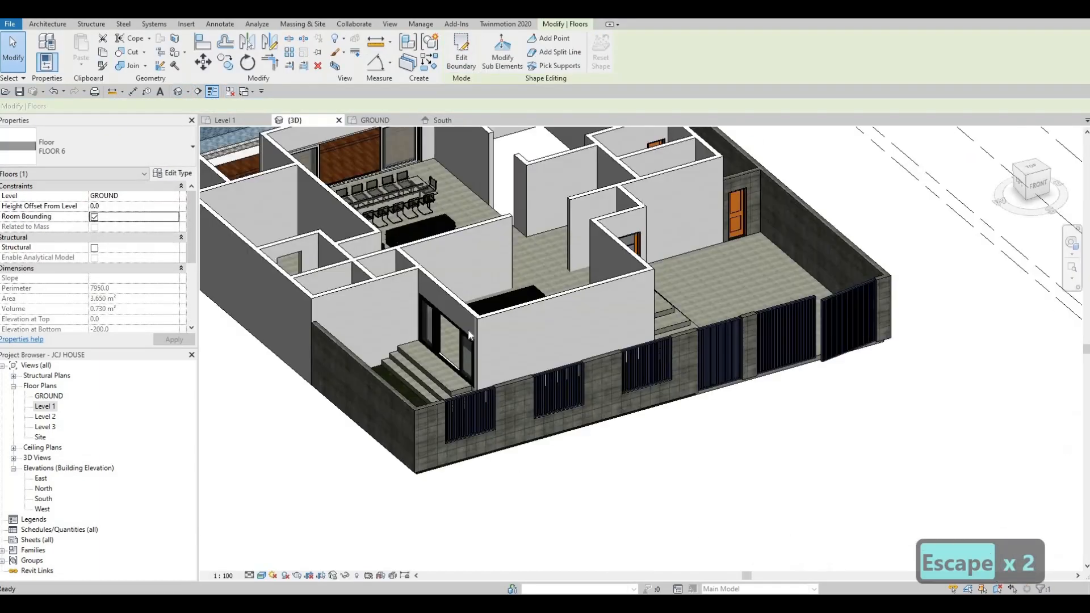
pyautogui.keyDown('shift'); pyautogui.moveTo(751, 402); pyautogui.dragTo(539, 213, button='middle'); pyautogui.keyUp('shift')
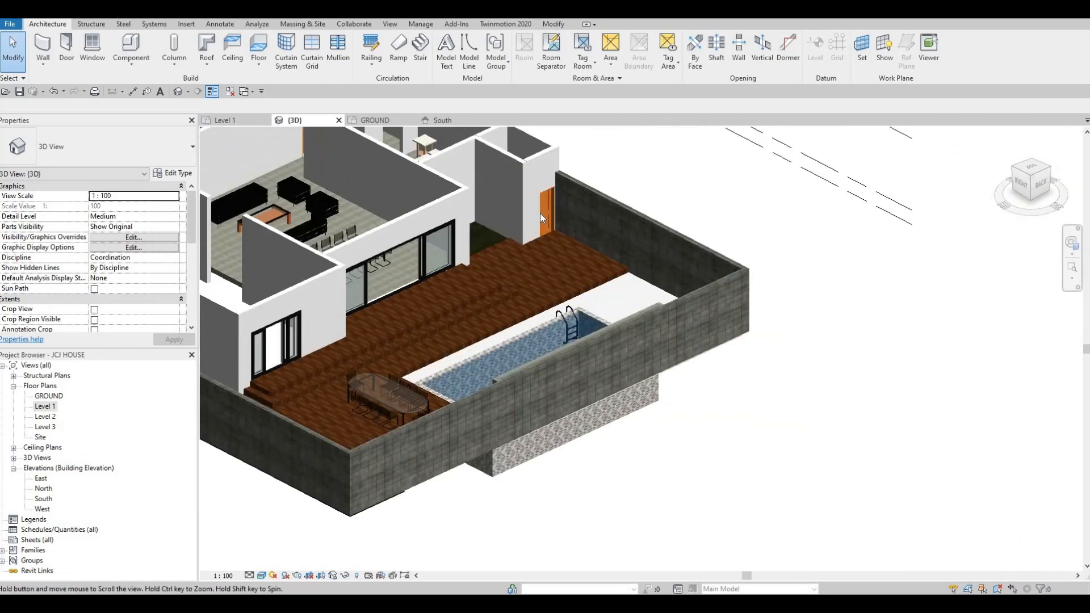
pyautogui.scroll(4, 501, 309)
pyautogui.scroll(5, 533, 221)
pyautogui.moveTo(531, 311); pyautogui.dragTo(647, 298, button='middle')
pyautogui.scroll(-1, 648, 298)
pyautogui.scroll(-2, 568, 307)
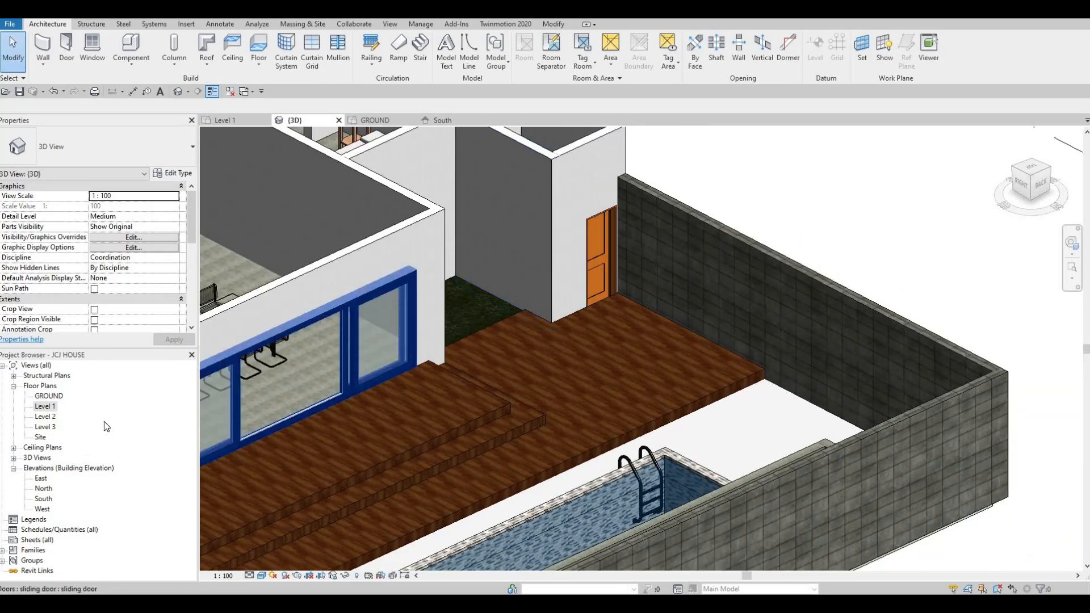
pyautogui.scroll(1, 511, 291)
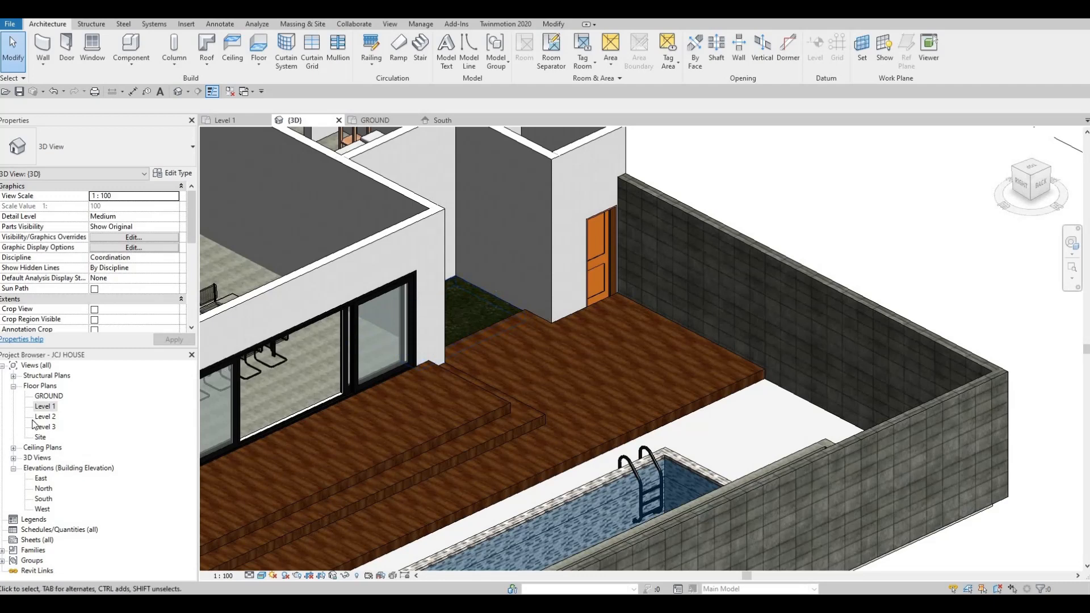
# Delete the detail lines around the small bathroom's sink in the Level 1 plan
pyautogui.doubleClick(99, 409)
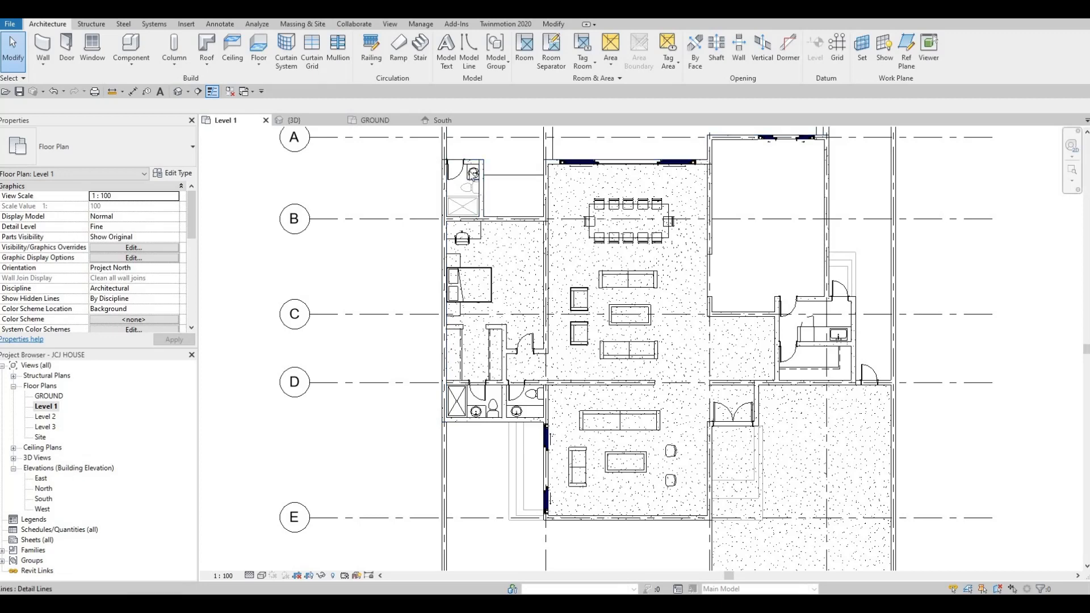
pyautogui.scroll(5, 473, 173)
pyautogui.press('Escape')
pyautogui.press('Escape')
pyautogui.click(476, 176)
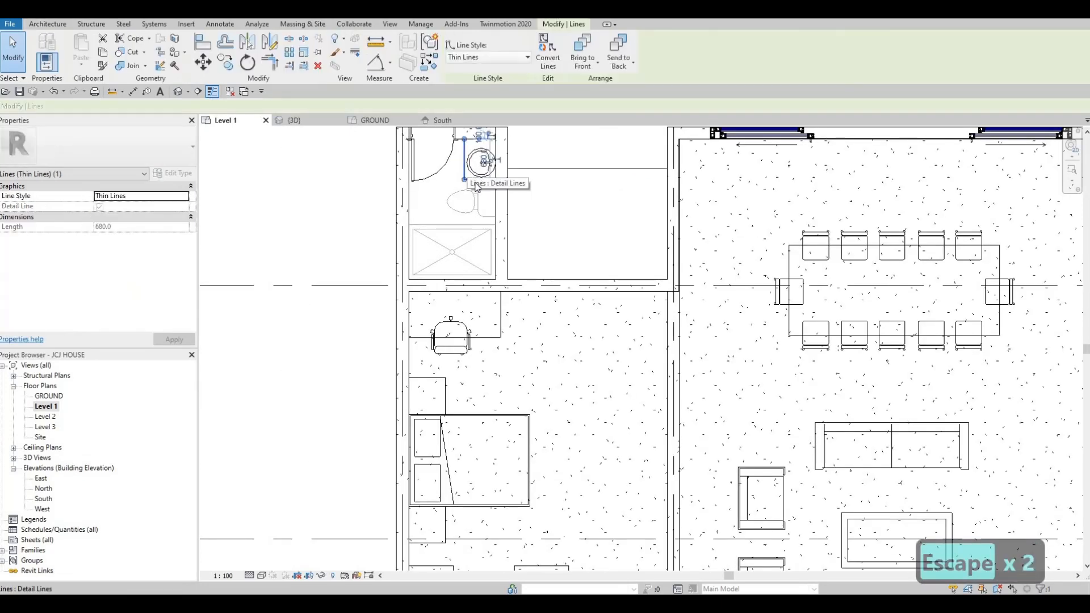
pyautogui.press('Delete')
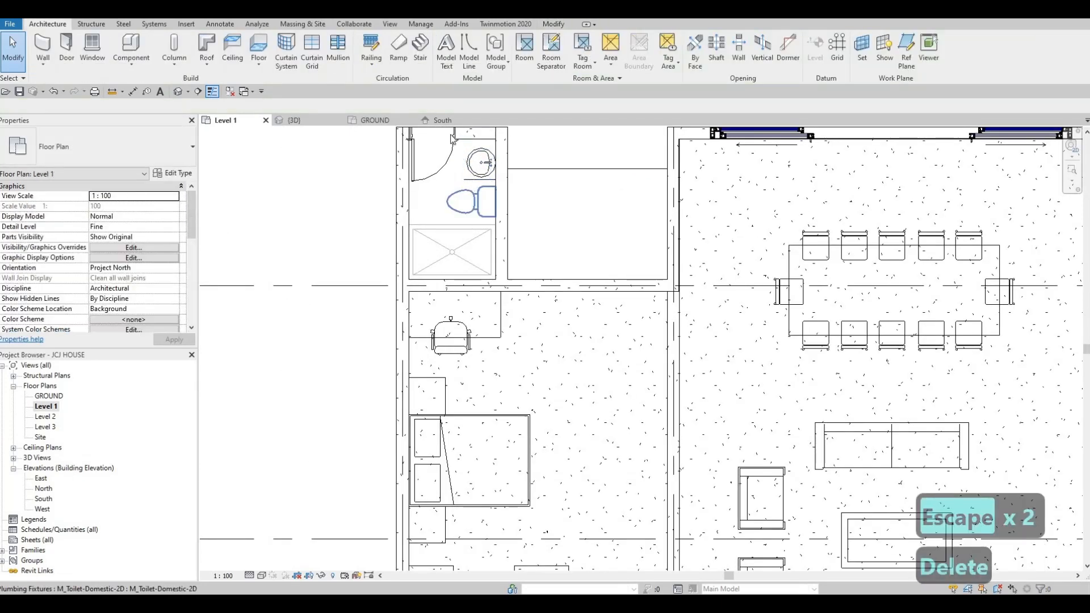
pyautogui.press('Delete')
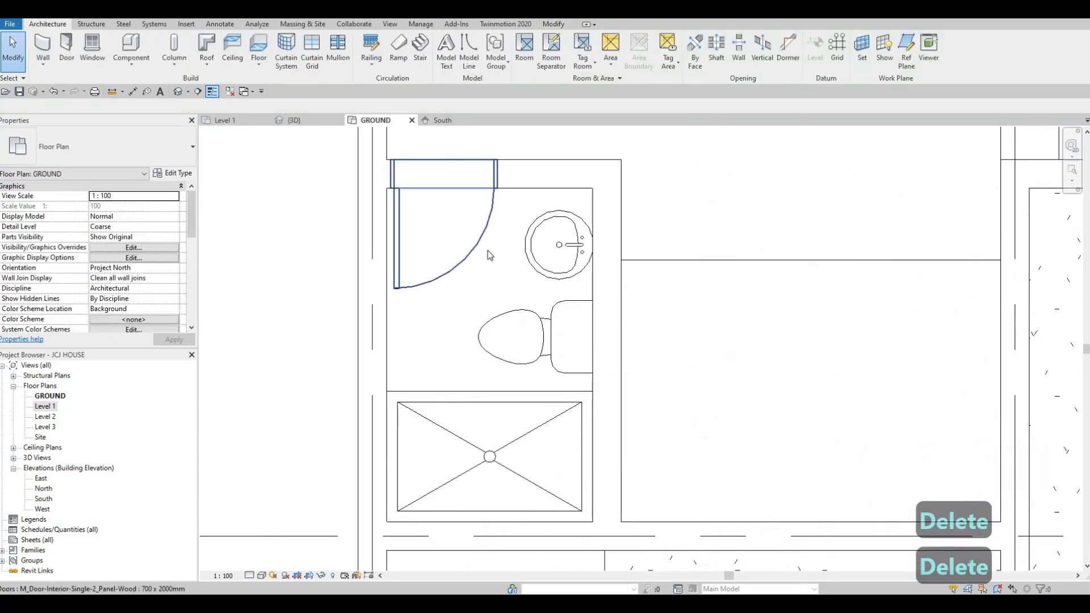
pyautogui.scroll(-3, 488, 250)
pyautogui.press('Escape')
pyautogui.press('Escape')
pyautogui.press('c')
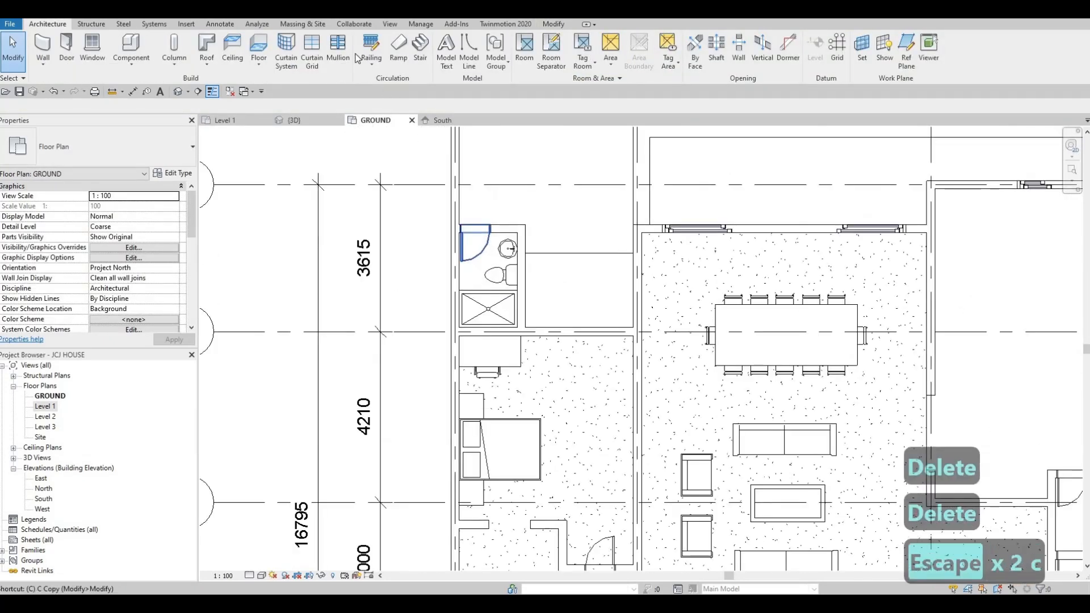
pyautogui.press('m')
pyautogui.press('Escape')
pyautogui.press('Escape')
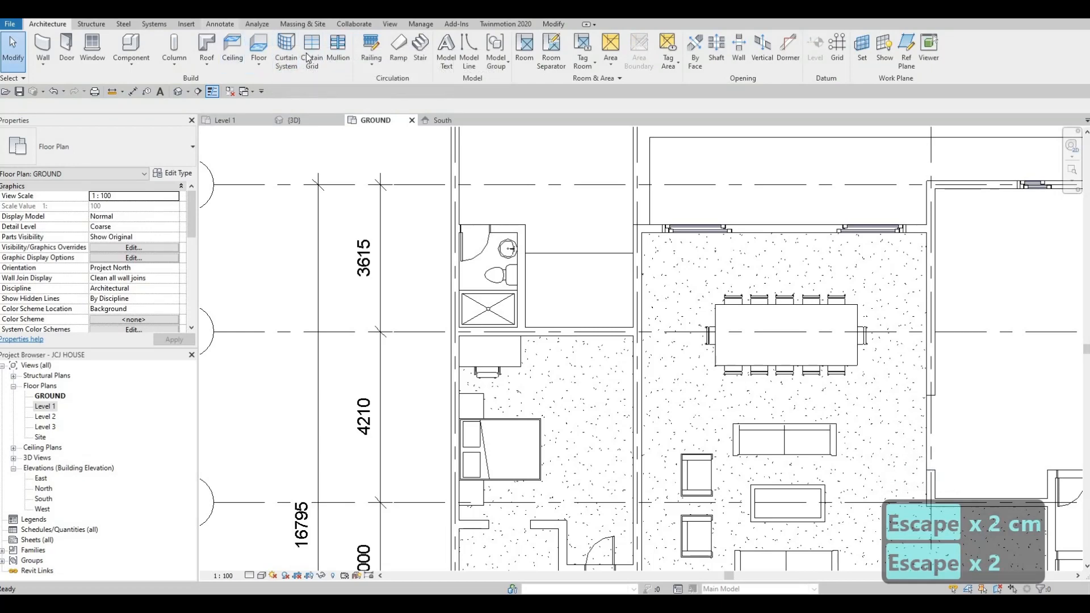
# Draw detail lines around the small bathroom's sink on the GROUND plan, about 760 mm south from the north wall and across to the east wall
pyautogui.click(224, 25)
pyautogui.scroll(5, 511, 249)
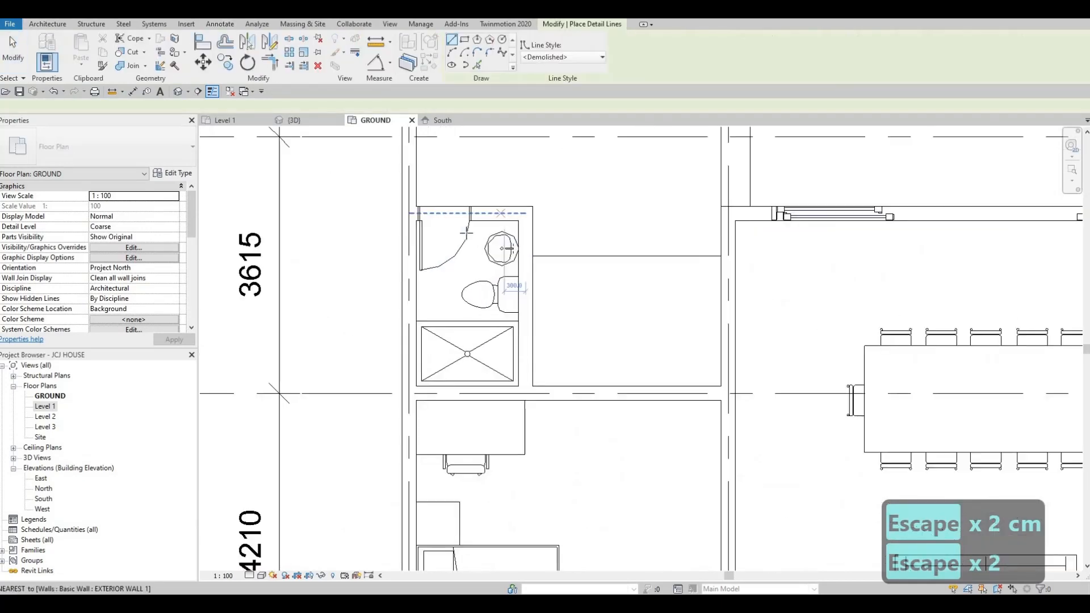
pyautogui.click(456, 227)
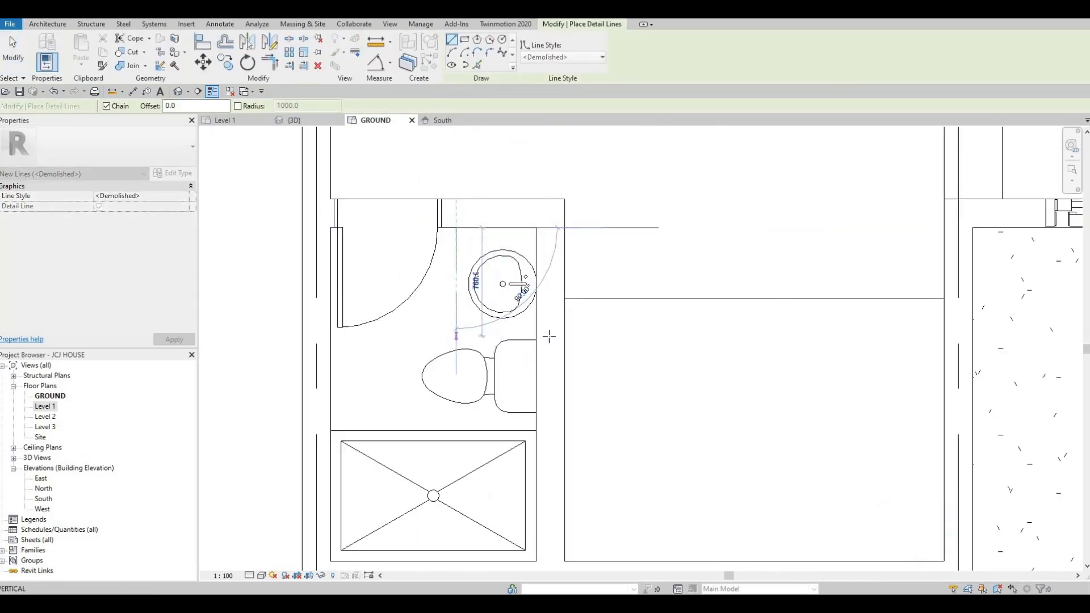
pyautogui.click(455, 336)
pyautogui.click(533, 336)
pyautogui.press('Escape')
pyautogui.press('Escape')
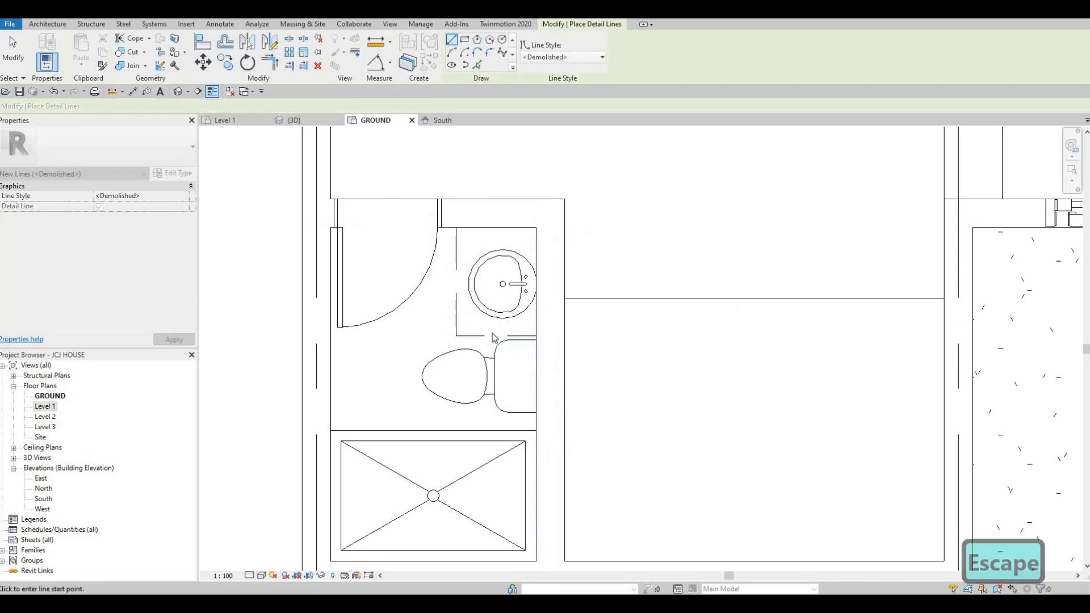
# Set the line style of the two connected detail lines around the sink to Thin Lines
pyautogui.press('Tab')
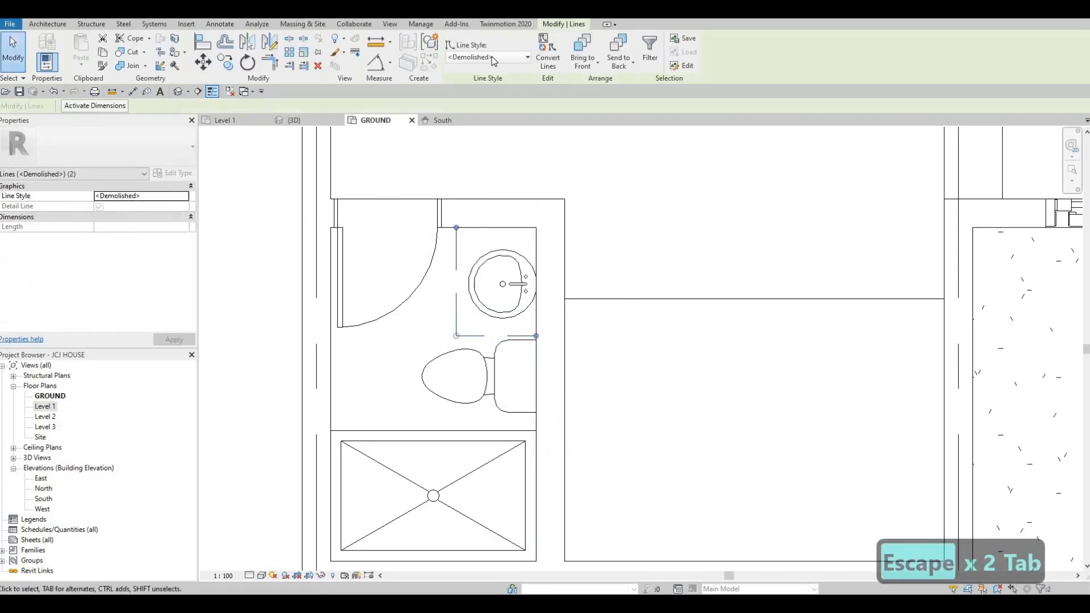
pyautogui.click(492, 56)
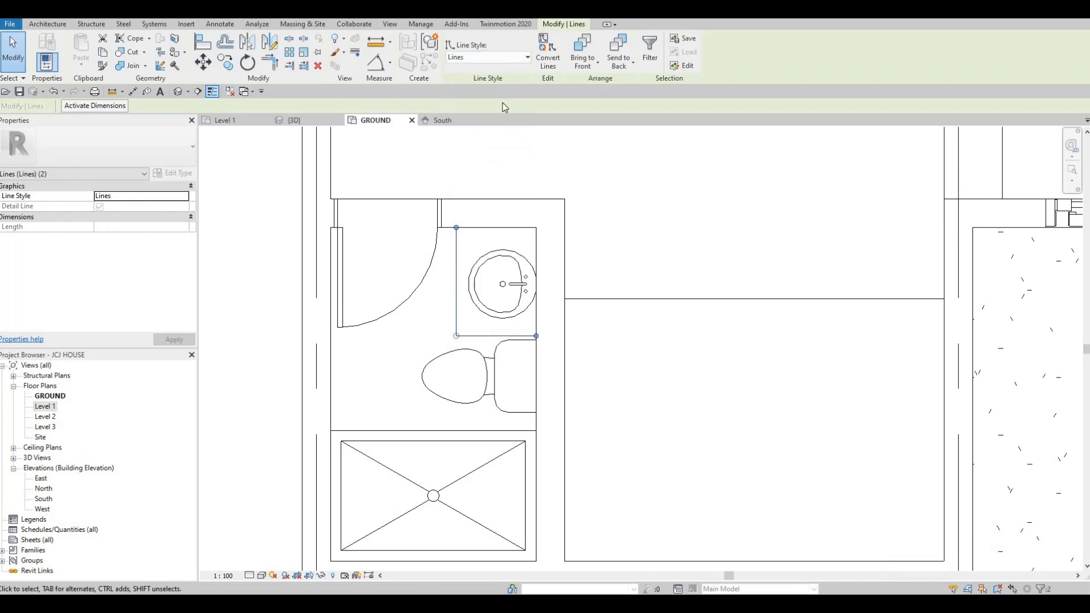
pyautogui.click(492, 57)
pyautogui.click(475, 179)
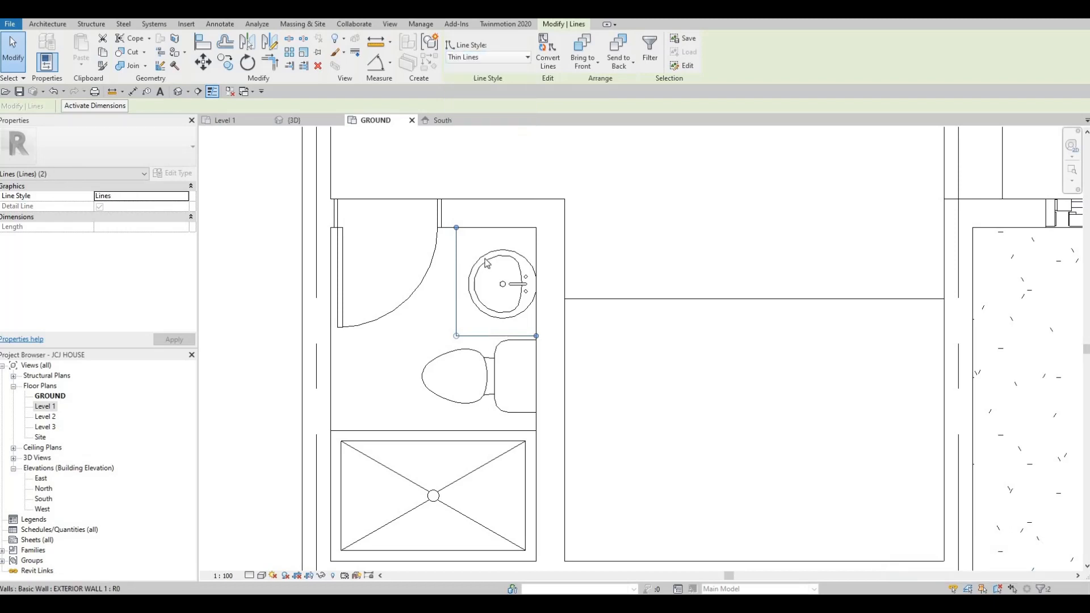
pyautogui.scroll(-1, 454, 284)
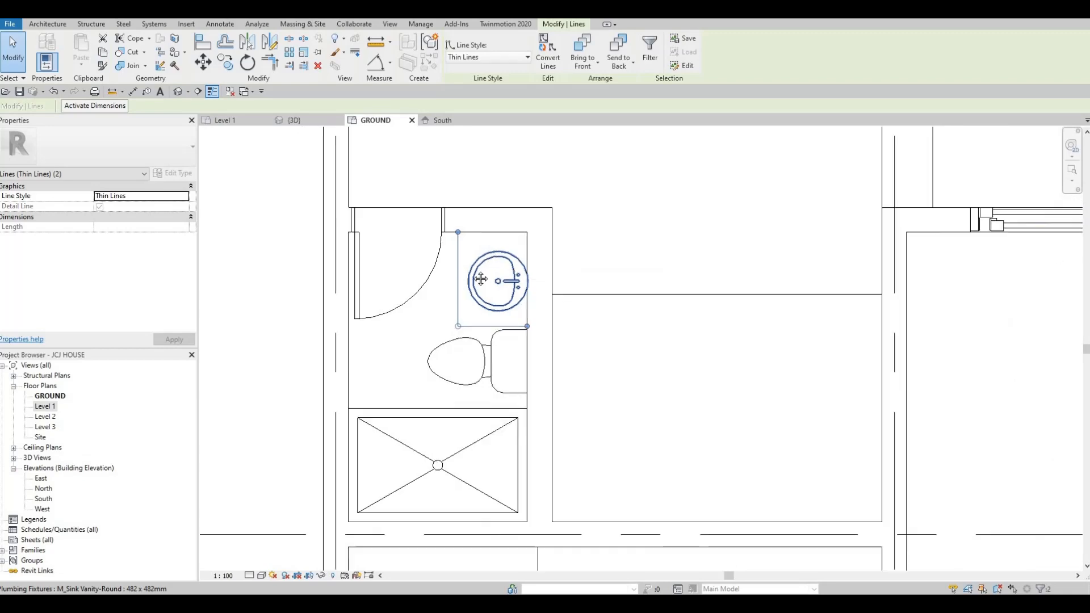
pyautogui.press('Escape')
pyautogui.press('Escape')
# Review the room layout and floor coverage across the whole GROUND plan
pyautogui.scroll(-3, 510, 244)
pyautogui.scroll(-1, 509, 244)
pyautogui.moveTo(509, 244); pyautogui.dragTo(503, 194, button='middle')
pyautogui.scroll(-2, 502, 194)
pyautogui.moveTo(565, 290); pyautogui.dragTo(489, 312, button='middle')
pyautogui.moveTo(482, 438); pyautogui.dragTo(494, 391, button='middle')
pyautogui.scroll(-1, 494, 391)
pyautogui.press('Escape')
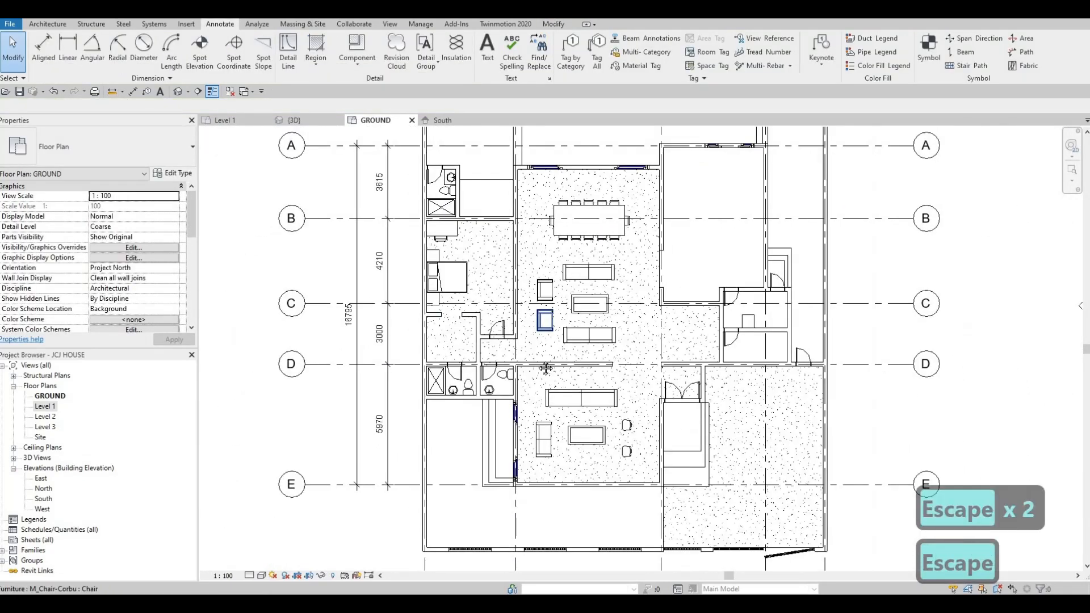
pyautogui.moveTo(545, 367)
pyautogui.mouseDown(button='middle')
pyautogui.moveTo(510, 450)
pyautogui.moveTo(522, 433)
pyautogui.mouseUp(button='middle')
pyautogui.moveTo(437, 322); pyautogui.dragTo(444, 262, button='middle')
pyautogui.press('Escape')
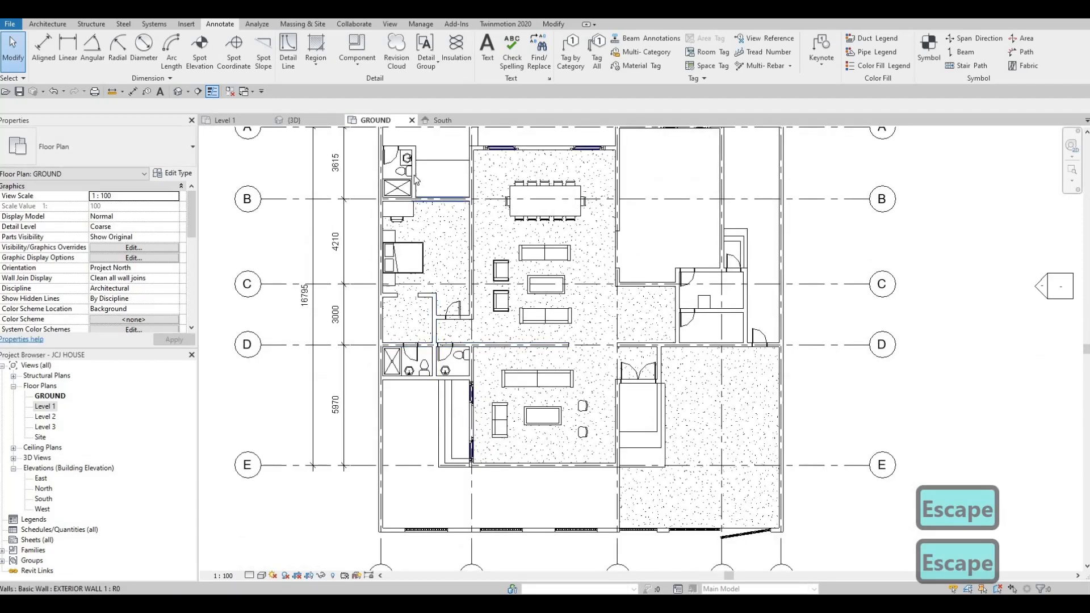
# Start a new floor in the Level 1 plan and duplicate the FLOOR 6 type as FLOOR 7
pyautogui.scroll(1, 401, 343)
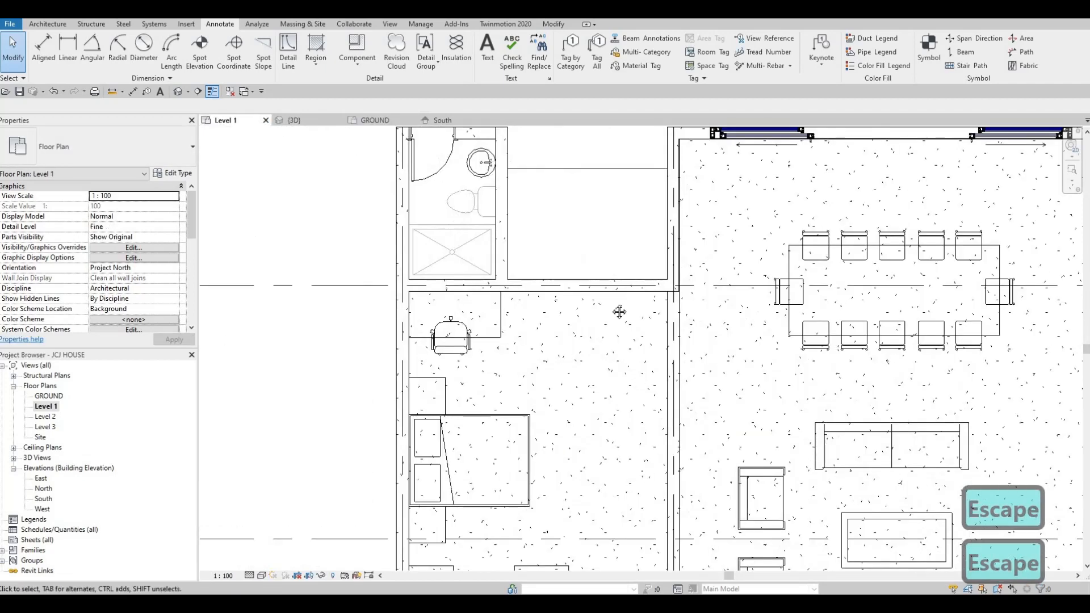
pyautogui.scroll(-1, 619, 312)
pyautogui.moveTo(580, 461); pyautogui.dragTo(568, 335, button='middle')
pyautogui.scroll(-1, 576, 361)
pyautogui.scroll(1, 570, 341)
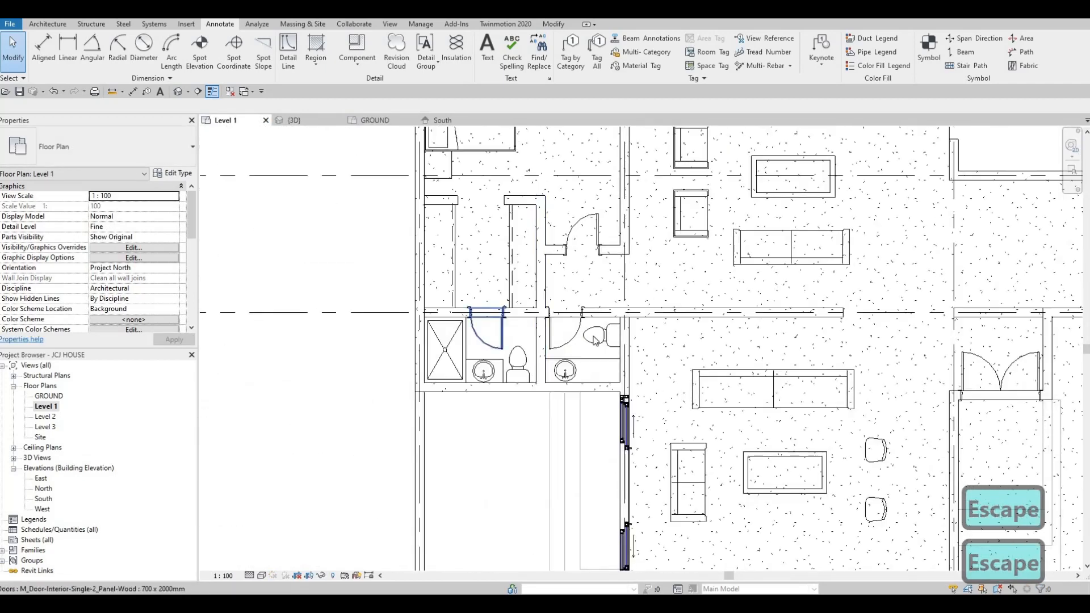
pyautogui.scroll(2, 594, 336)
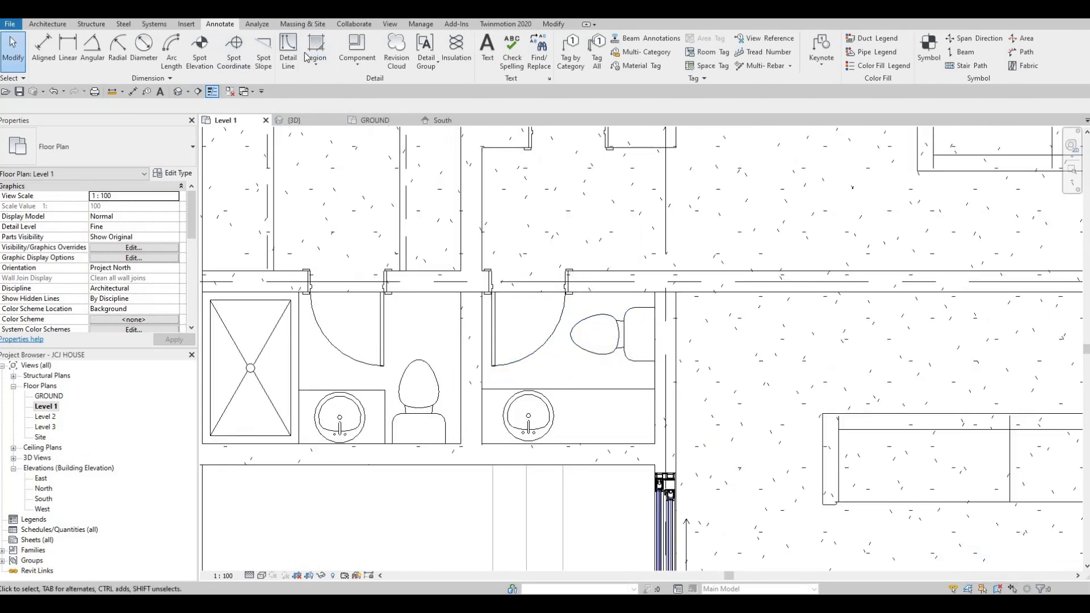
pyautogui.press('Escape')
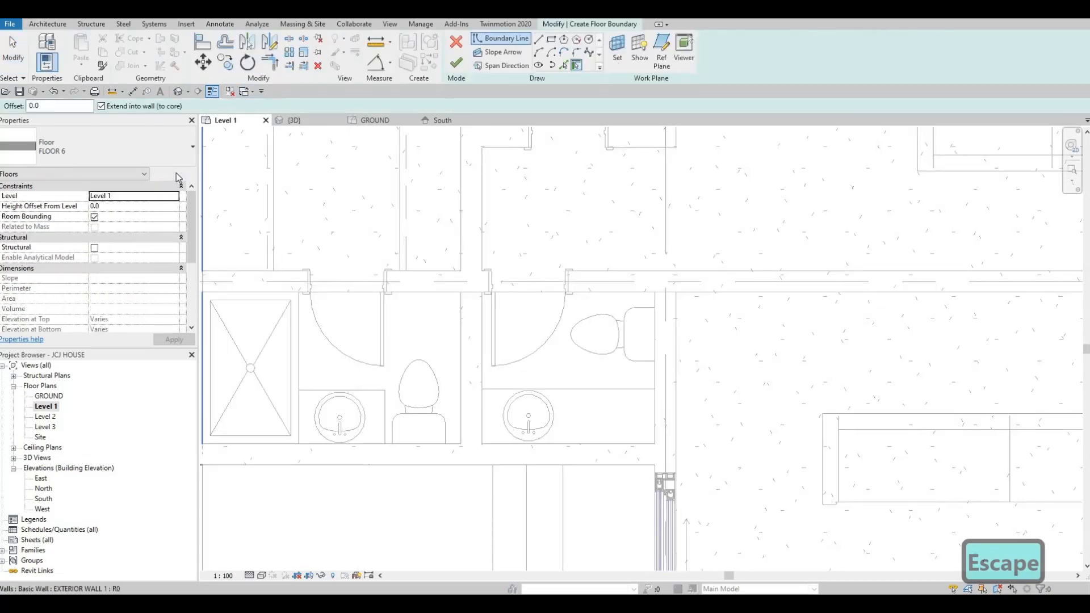
pyautogui.click(174, 173)
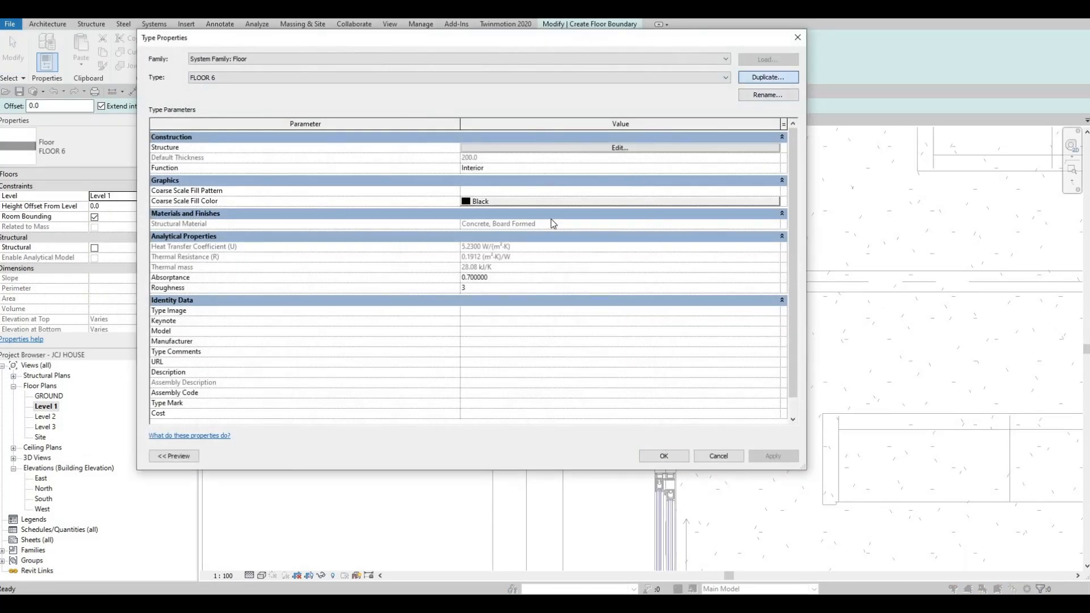
pyautogui.click(766, 78)
pyautogui.press('Return')
# Set FLOOR 7's structure layer material to Tile, Porcelain, 6in from the AEC Materials Tile library
pyautogui.click(471, 147)
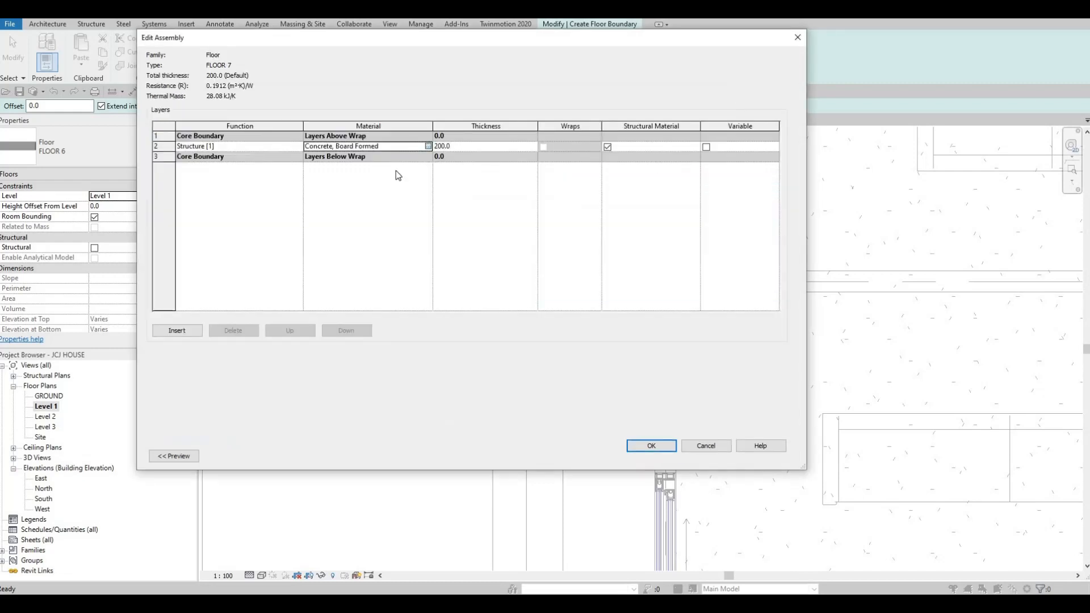
pyautogui.scroll(-10, 338, 241)
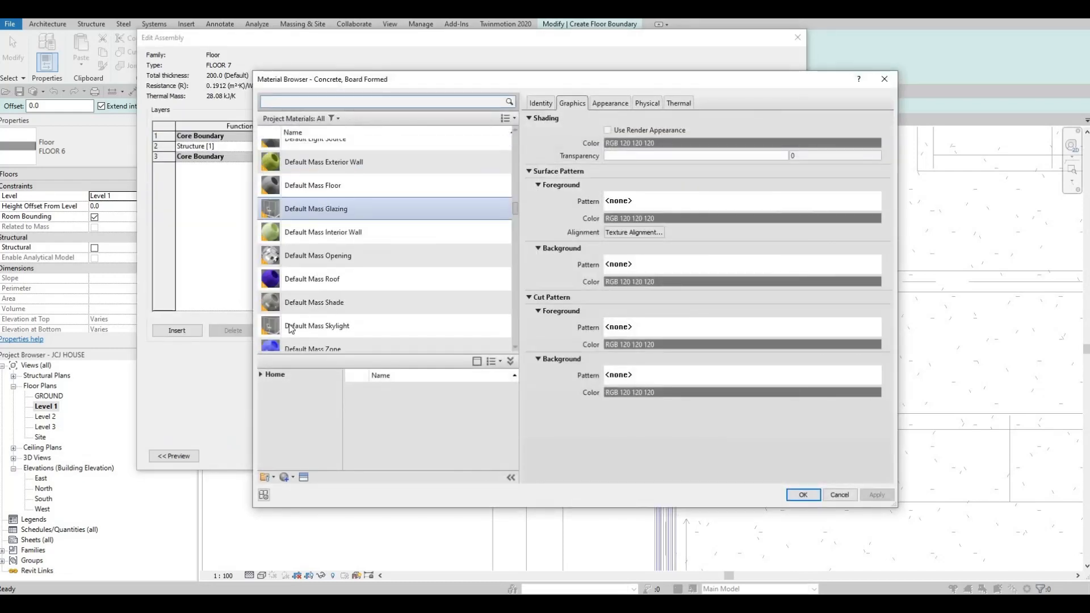
pyautogui.click(261, 375)
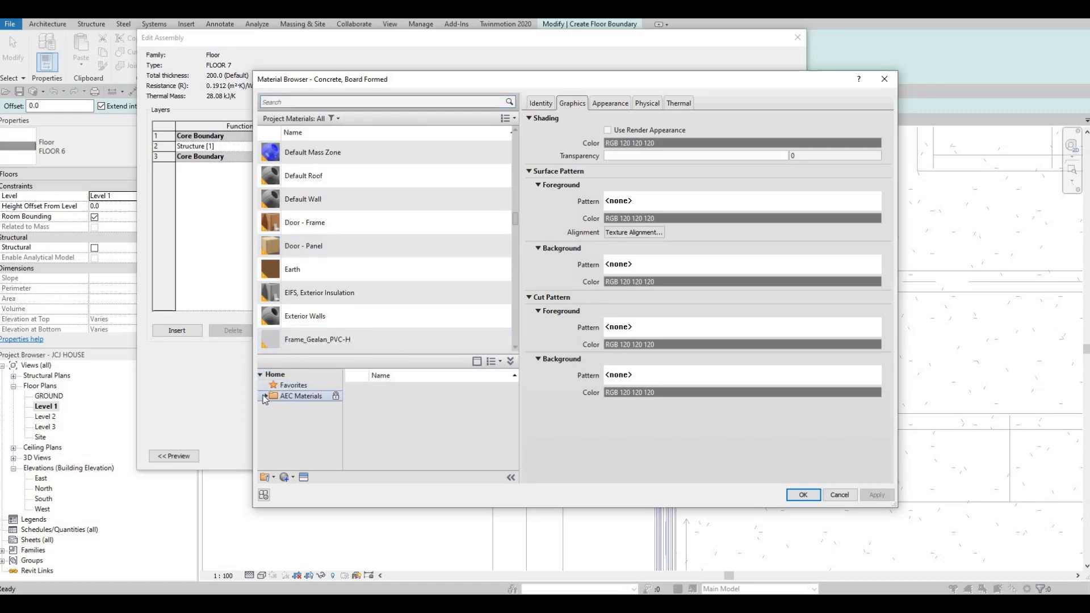
pyautogui.click(265, 398)
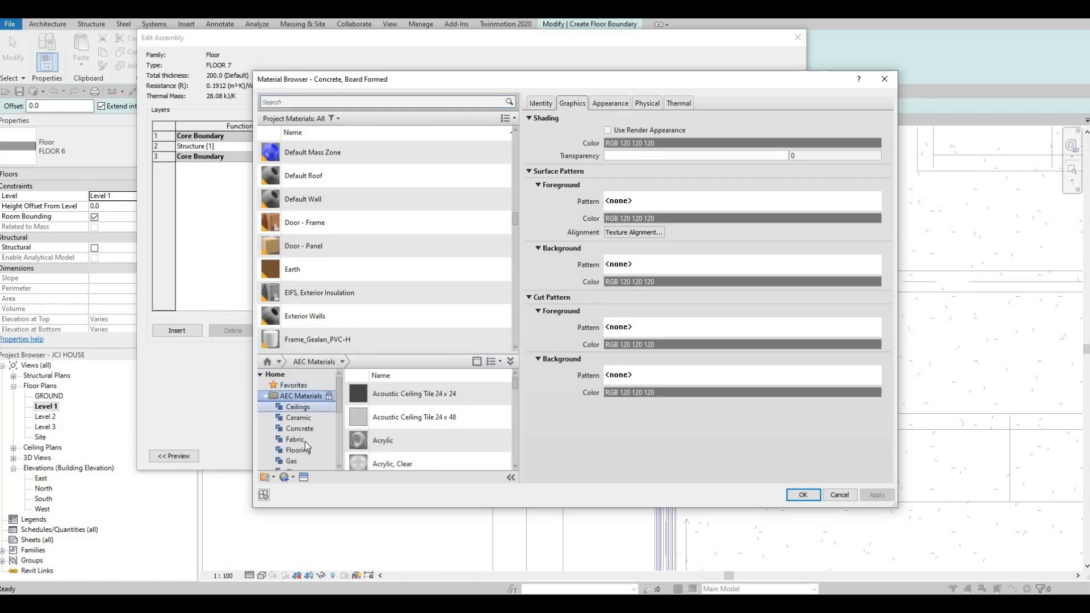
pyautogui.scroll(-3, 305, 441)
pyautogui.click(301, 450)
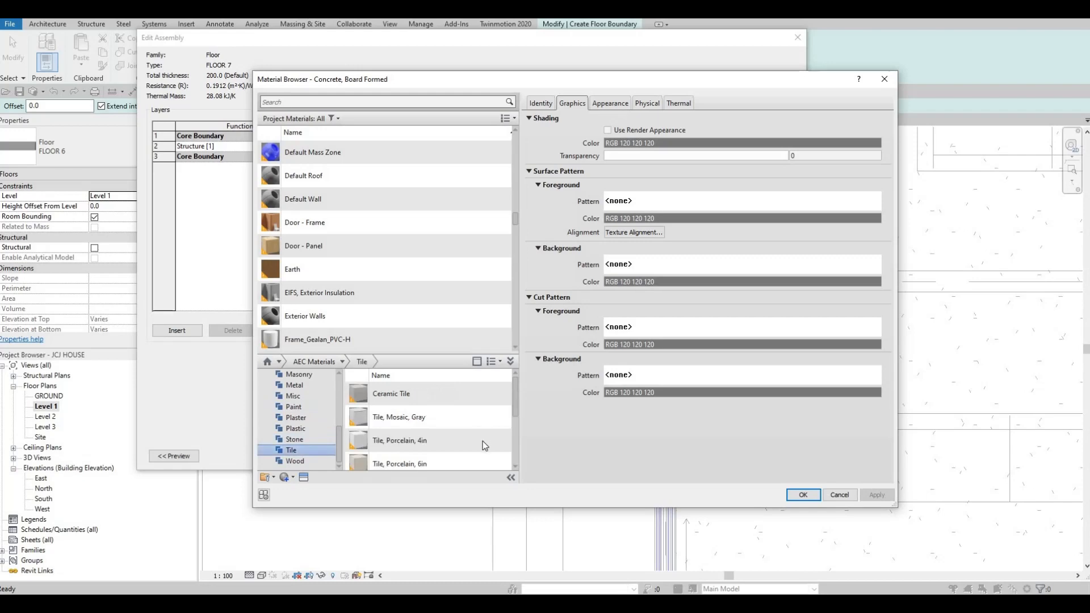
pyautogui.click(492, 462)
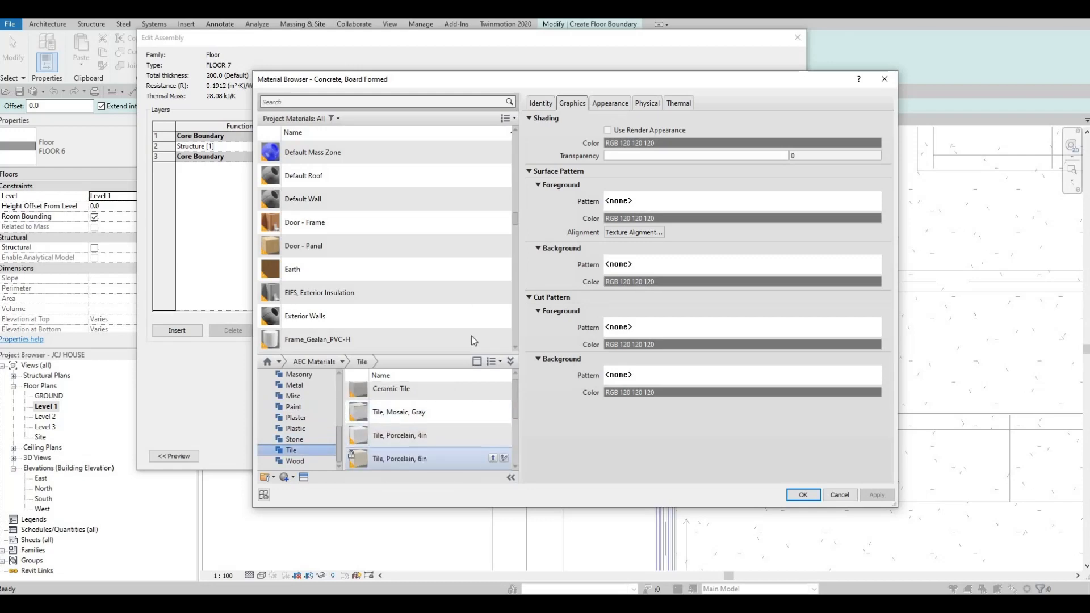
pyautogui.click(876, 495)
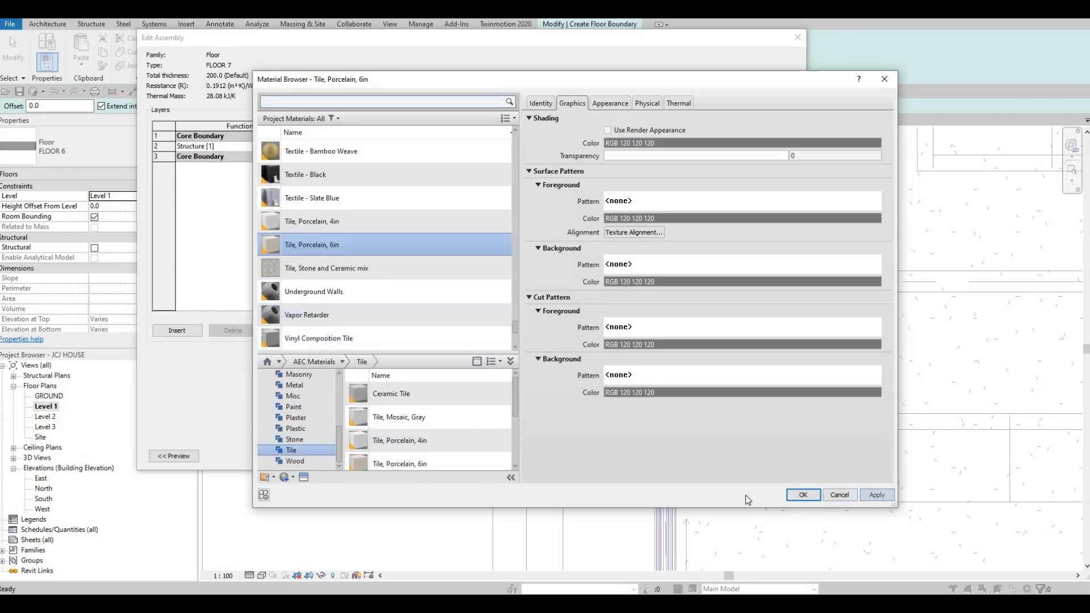
pyautogui.press('Return')
pyautogui.click(644, 453)
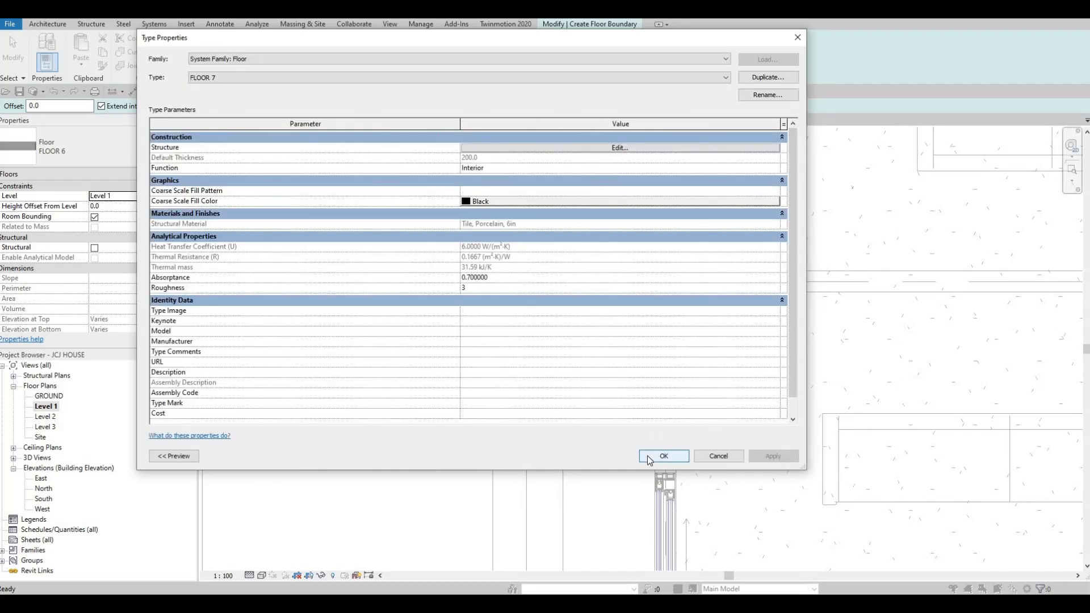
pyautogui.press('Return')
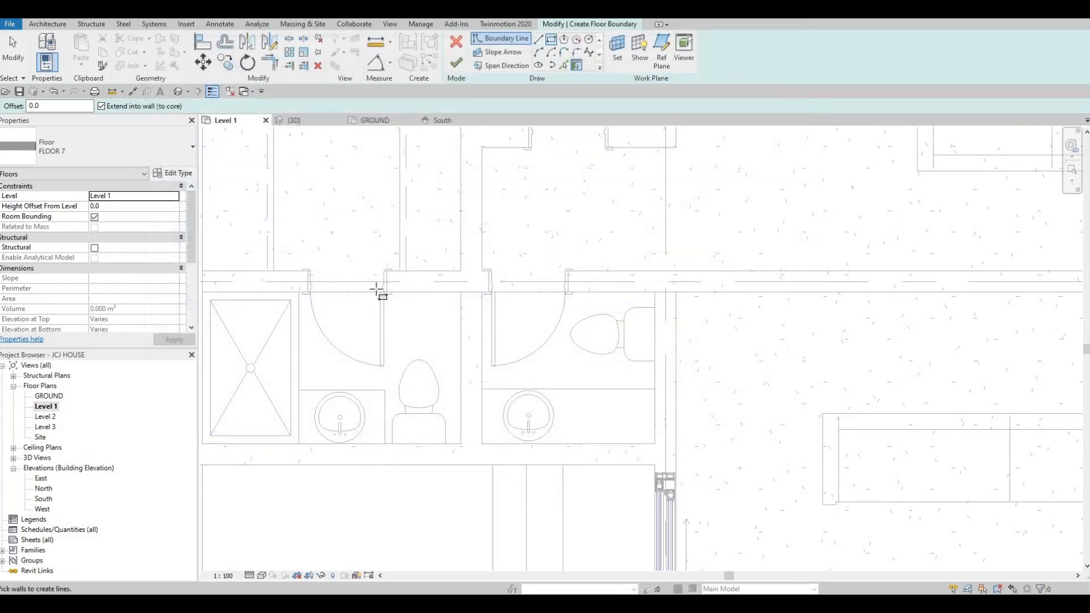
# Sketch a rectangular floor boundary along the inner wall faces around the two adjoining bathrooms and finish the FLOOR 7 floor
pyautogui.scroll(-1, 484, 275)
pyautogui.moveTo(231, 299); pyautogui.dragTo(401, 279, button='middle')
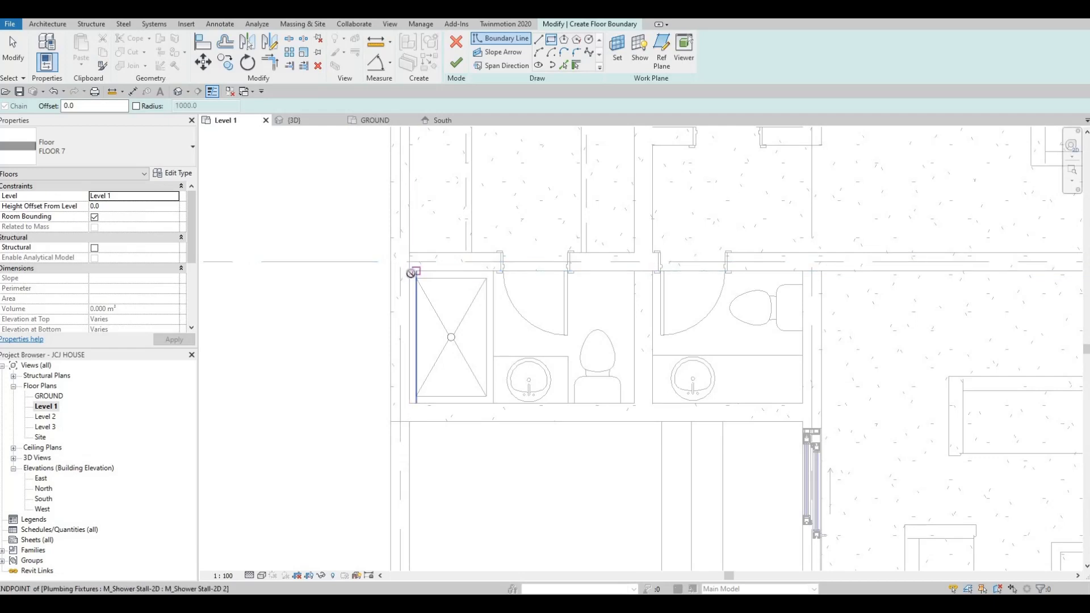
pyautogui.click(411, 273)
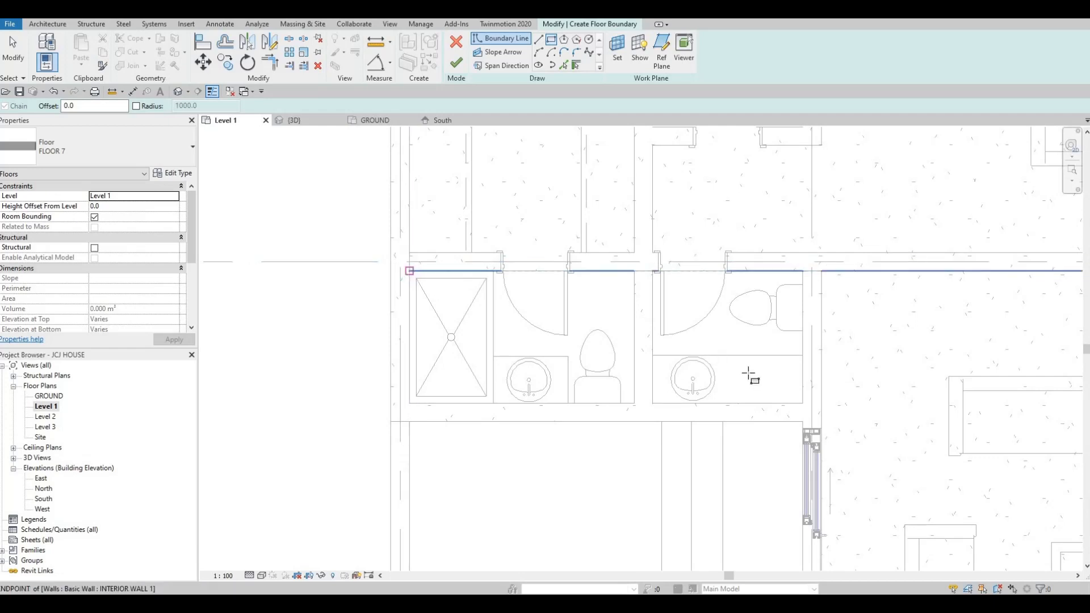
pyautogui.click(802, 403)
pyautogui.press('Escape')
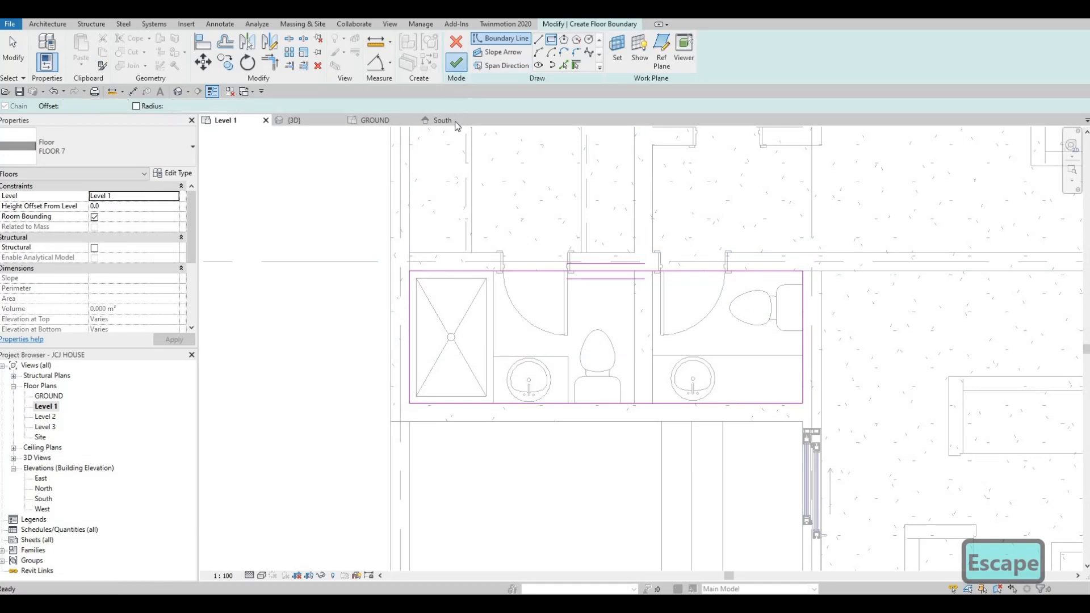
pyautogui.scroll(-1, 470, 200)
pyautogui.moveTo(722, 277); pyautogui.dragTo(628, 331, button='middle')
pyautogui.scroll(-1, 399, 363)
pyautogui.press('Escape')
pyautogui.press('Escape')
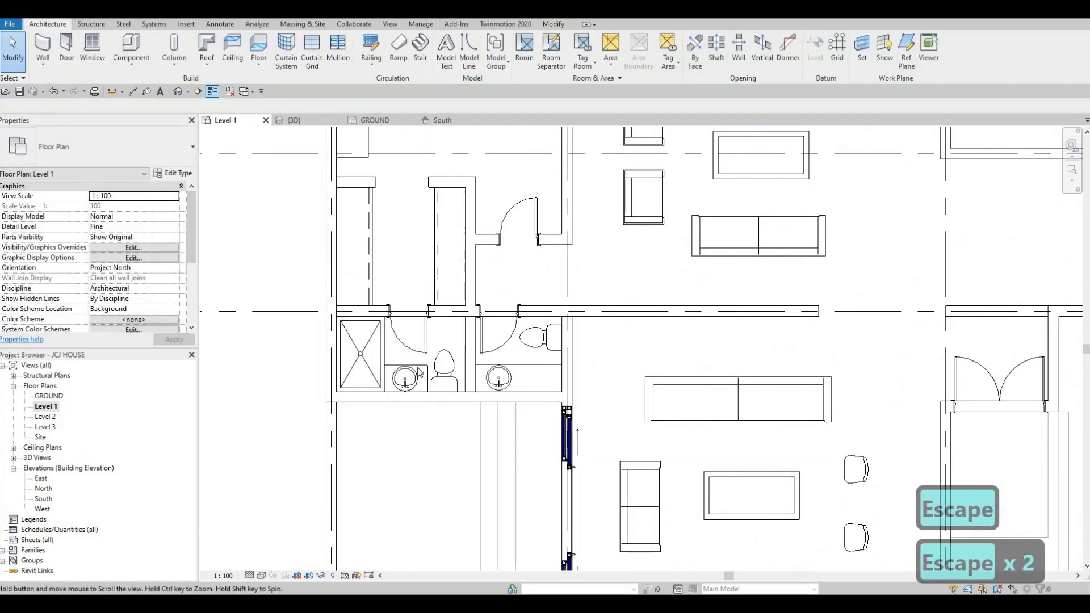
# Start another floor on Level 1 for the laundry area and duplicate the FLOOR 7 type as FLOOR 8
pyautogui.scroll(-3, 418, 373)
pyautogui.scroll(3, 613, 289)
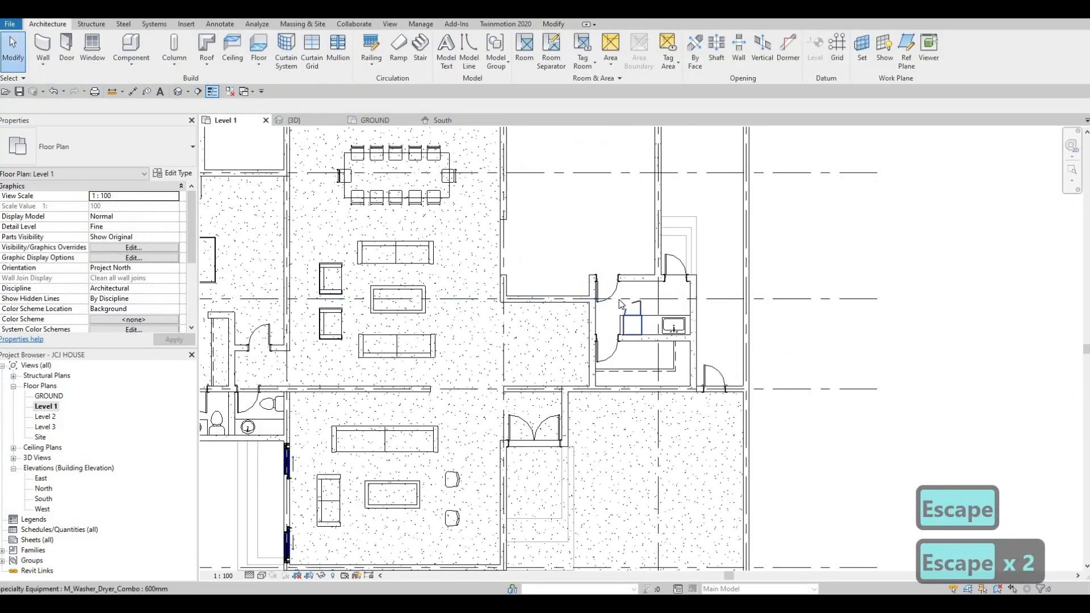
pyautogui.scroll(-3, 590, 284)
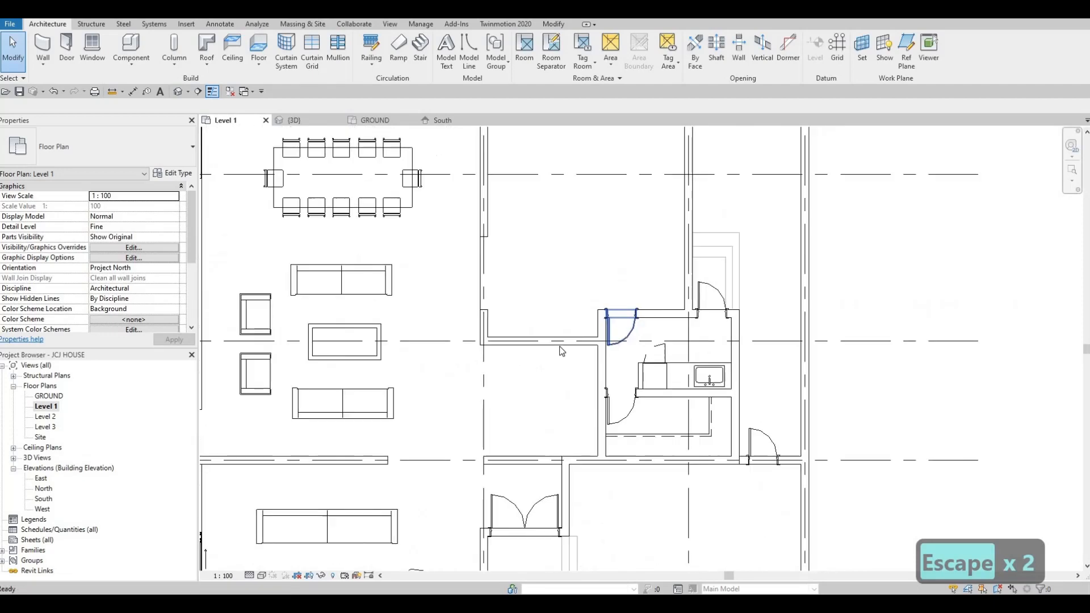
pyautogui.press('Escape')
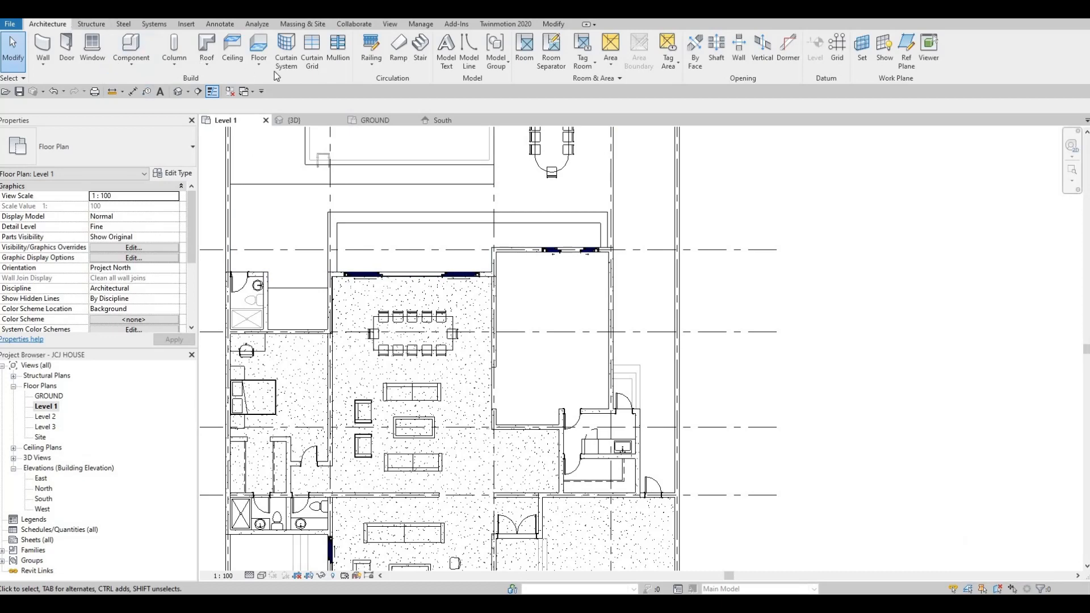
pyautogui.click(256, 50)
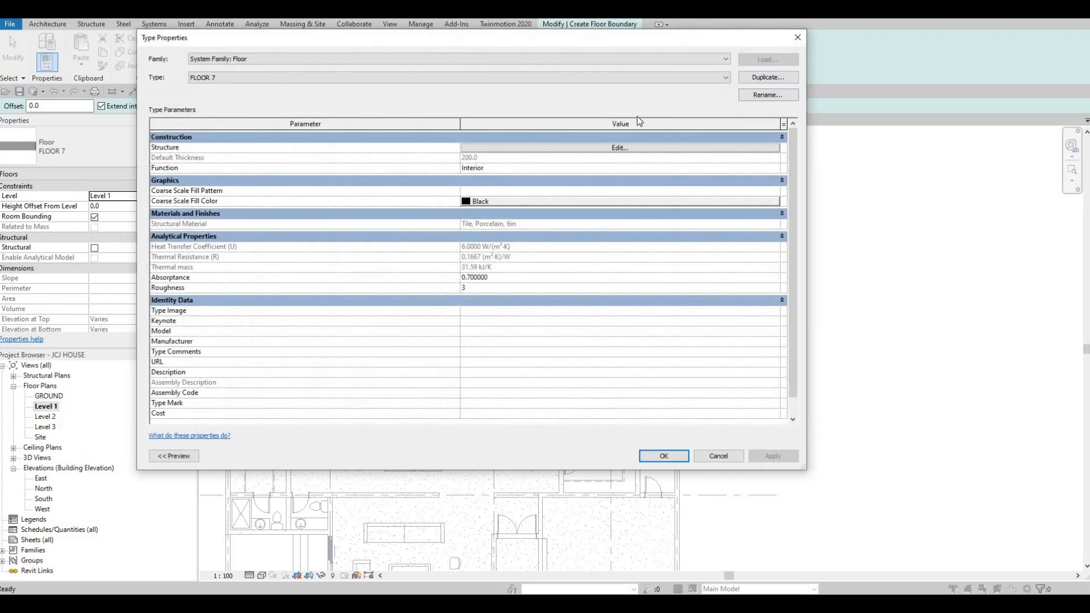
pyautogui.click(751, 78)
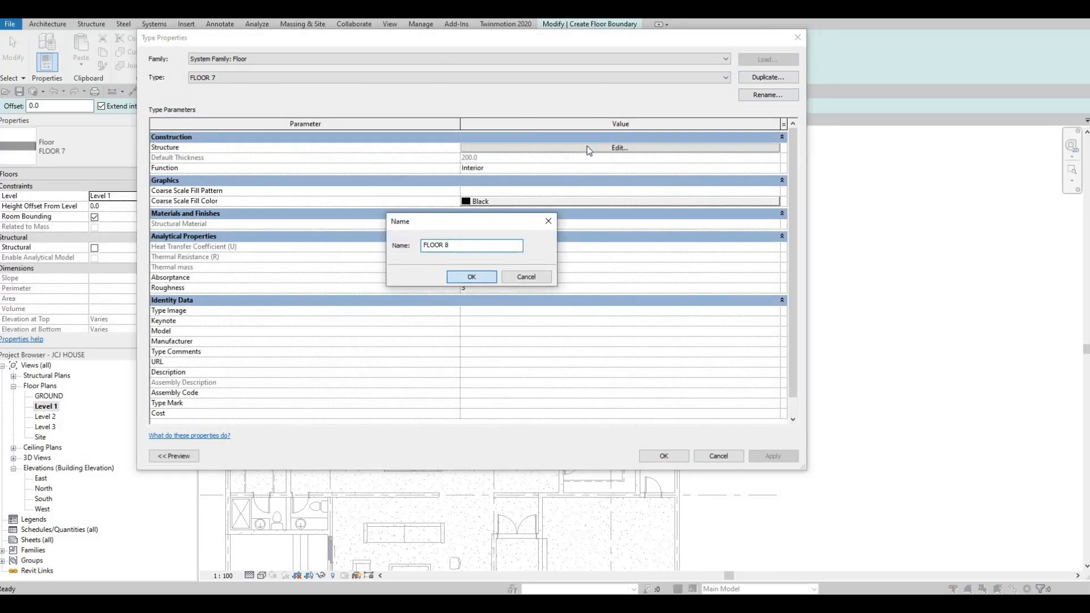
pyautogui.click(471, 276)
# Set FLOOR 8's structure layer material to Tiles 15 x 15 from the AEC Materials Tile library
pyautogui.click(473, 147)
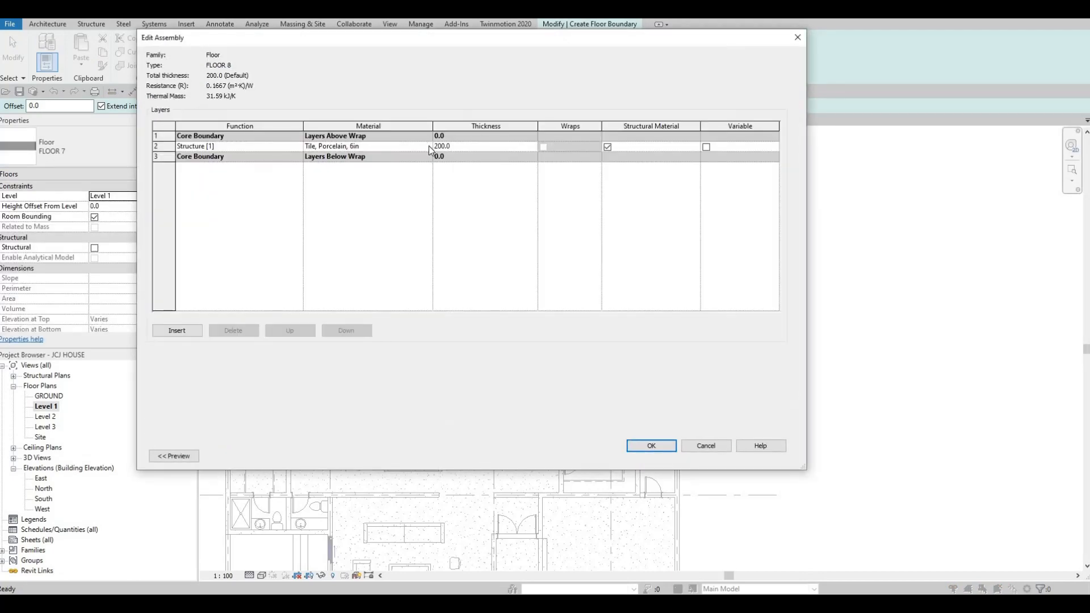
pyautogui.click(428, 146)
pyautogui.click(428, 146)
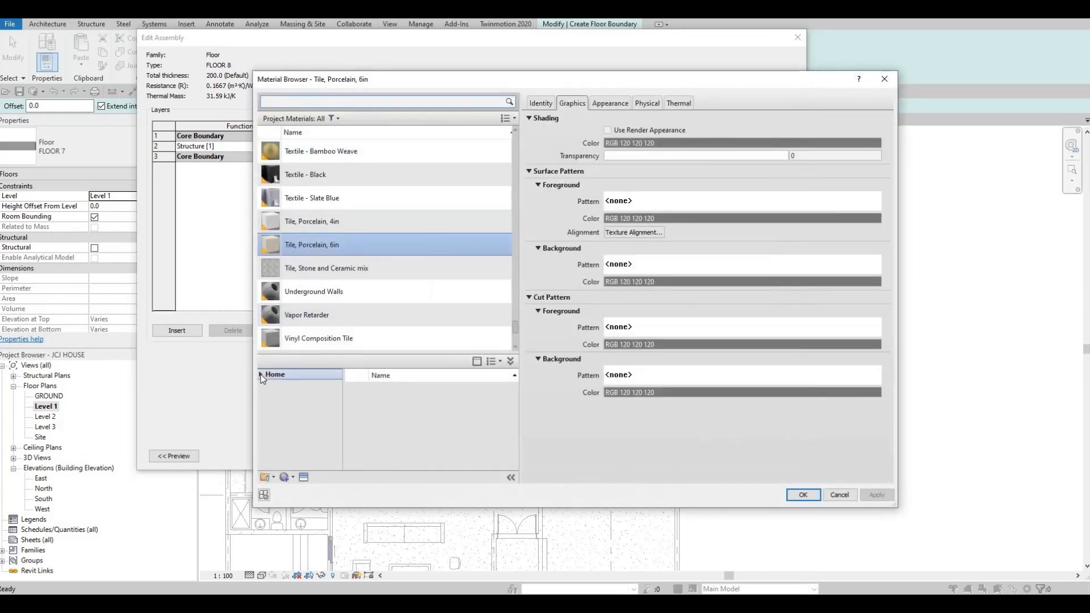
pyautogui.click(267, 395)
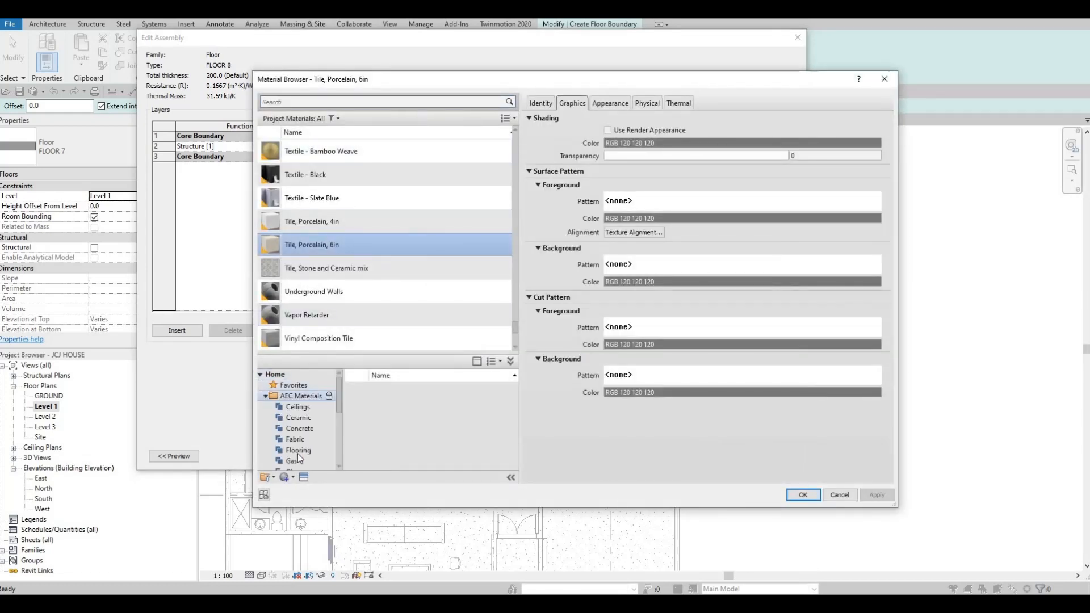
pyautogui.scroll(-3, 299, 454)
pyautogui.click(298, 451)
pyautogui.scroll(-3, 430, 437)
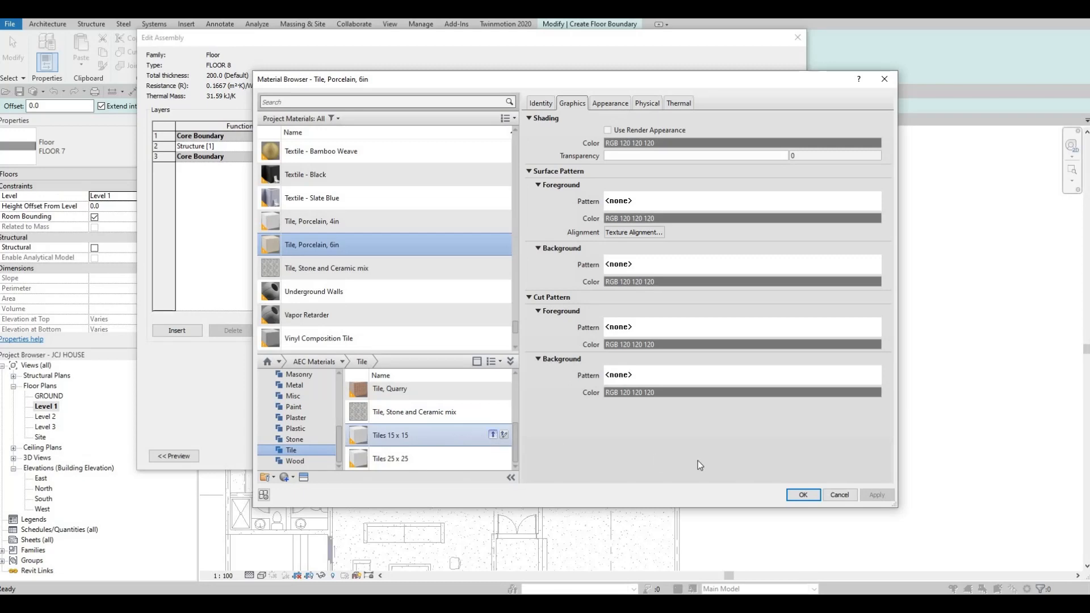
pyautogui.click(801, 496)
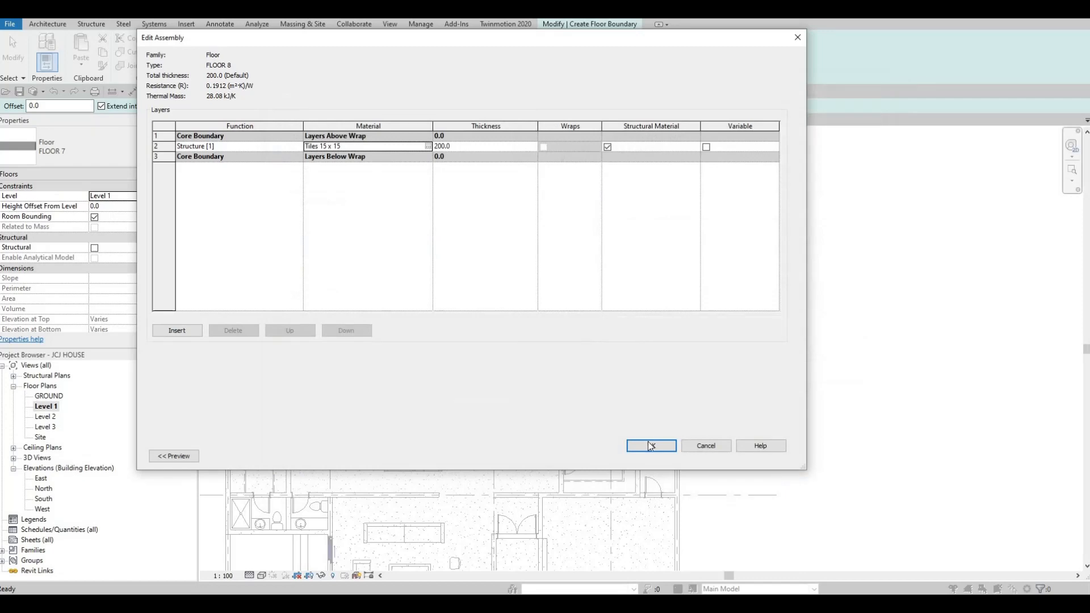
pyautogui.click(647, 443)
pyautogui.click(664, 456)
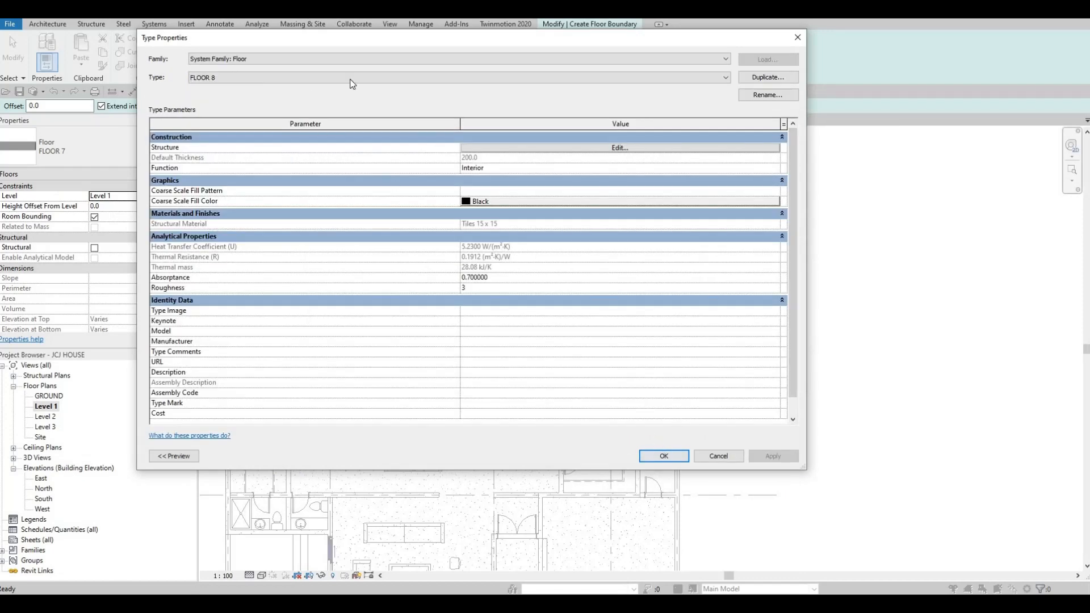
# Sketch a rectangular floor boundary along the inner wall faces around the laundry room and the adjoining room south of it
pyautogui.click(551, 40)
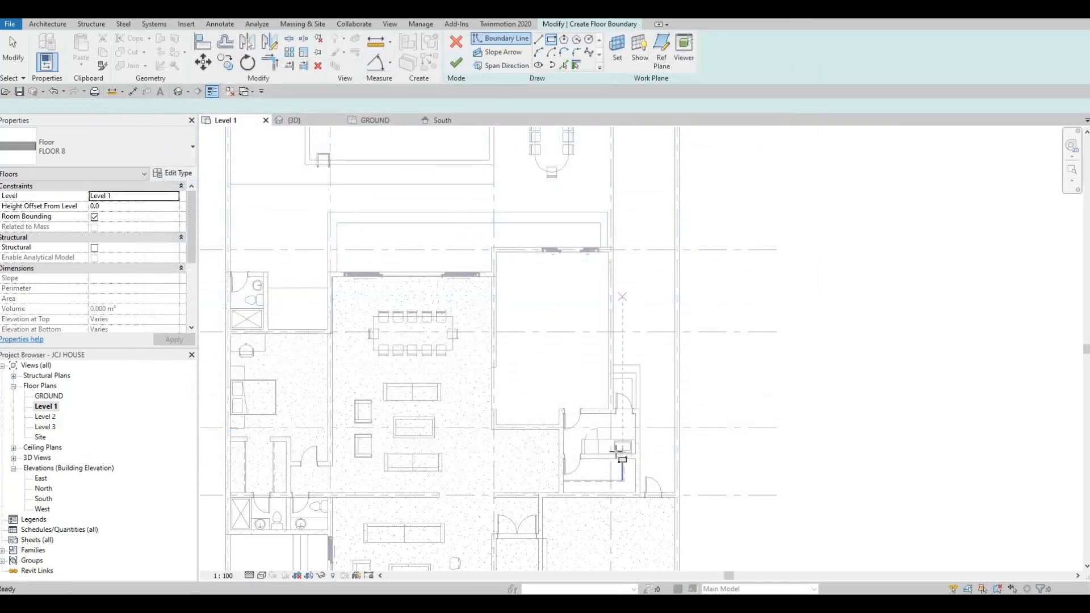
pyautogui.scroll(4, 625, 382)
pyautogui.moveTo(659, 340); pyautogui.dragTo(731, 297, button='middle')
pyautogui.scroll(3, 730, 296)
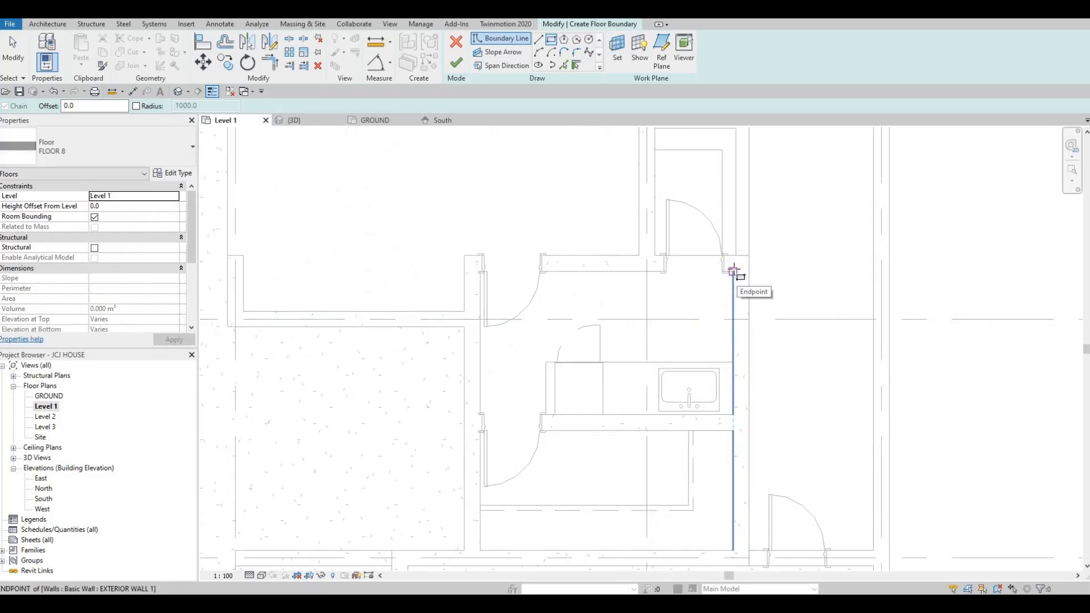
pyautogui.click(733, 271)
pyautogui.moveTo(626, 471); pyautogui.dragTo(637, 341, button='middle')
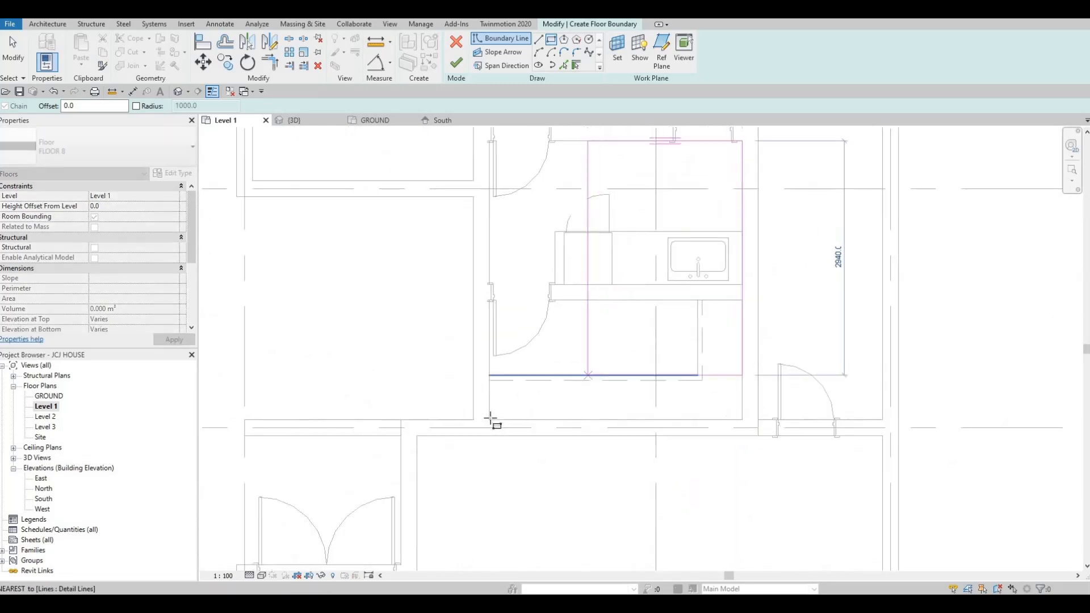
pyautogui.click(491, 420)
pyautogui.scroll(-3, 584, 297)
pyautogui.press('Escape')
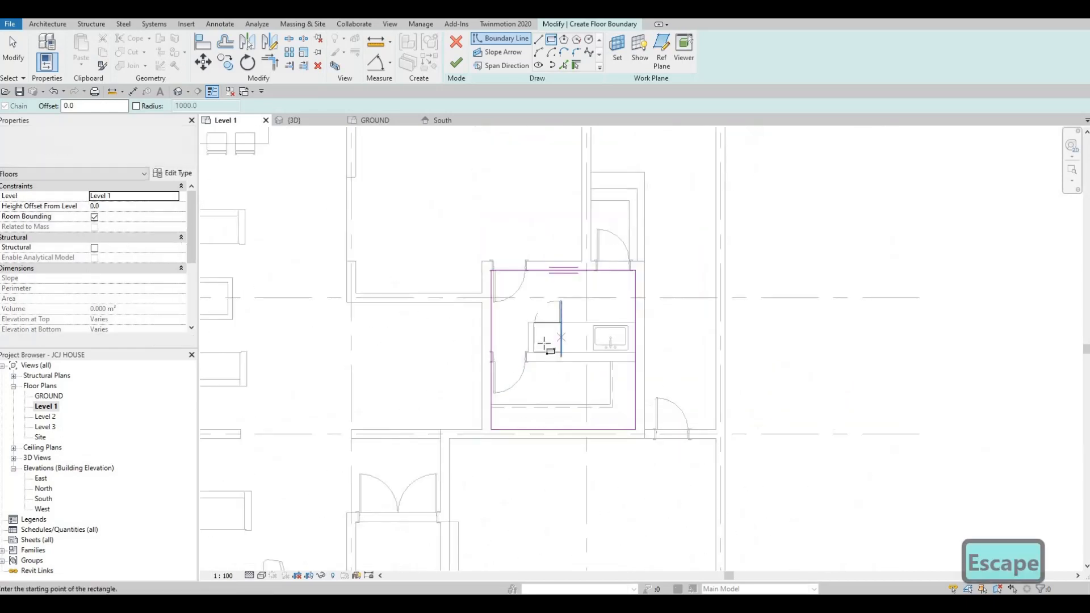
pyautogui.scroll(3, 546, 343)
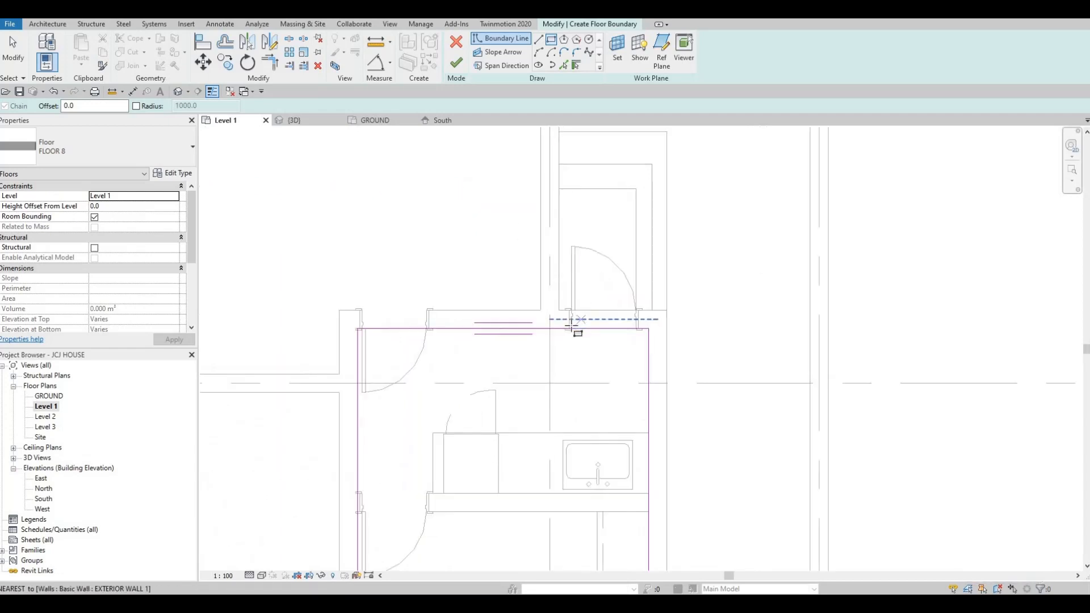
pyautogui.scroll(2, 575, 327)
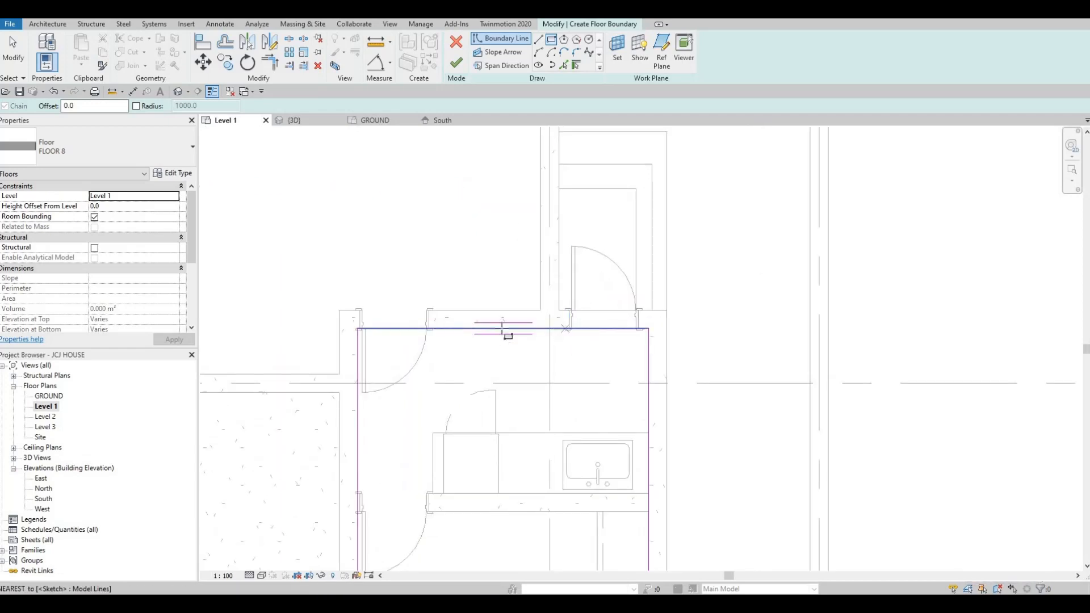
# Draw boundary lines around the west door opening in the laundry room's north wall, about 821 mm wide and 200 mm deep
pyautogui.click(550, 38)
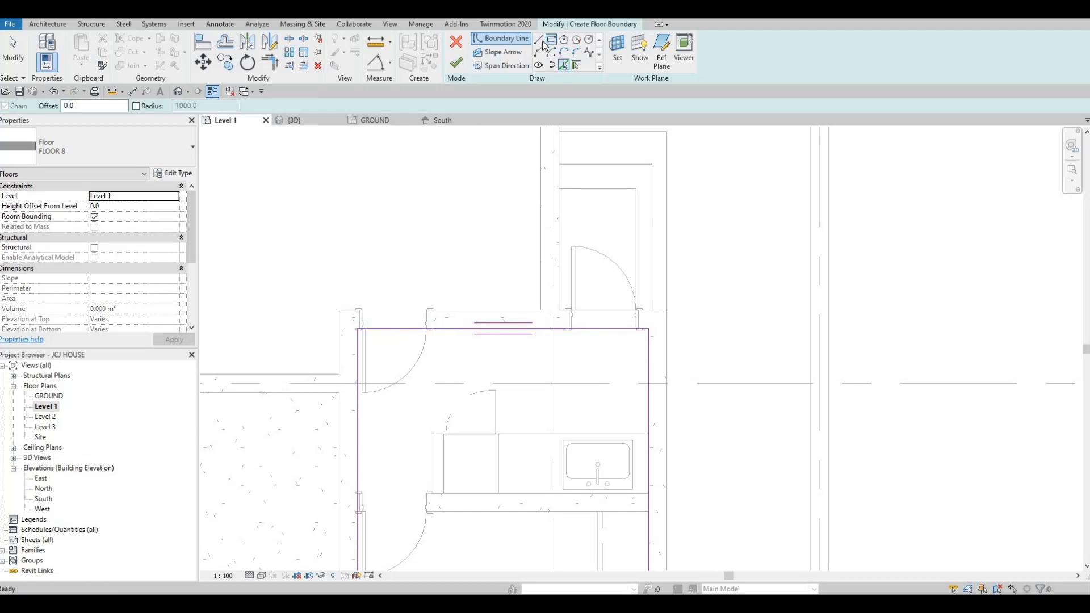
pyautogui.scroll(4, 358, 325)
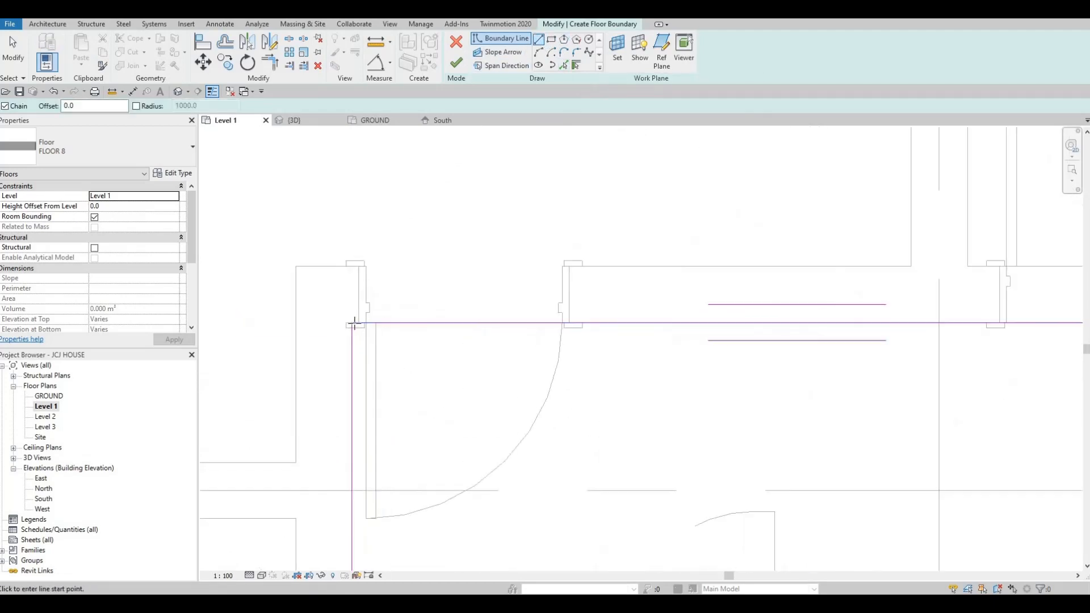
pyautogui.click(352, 264)
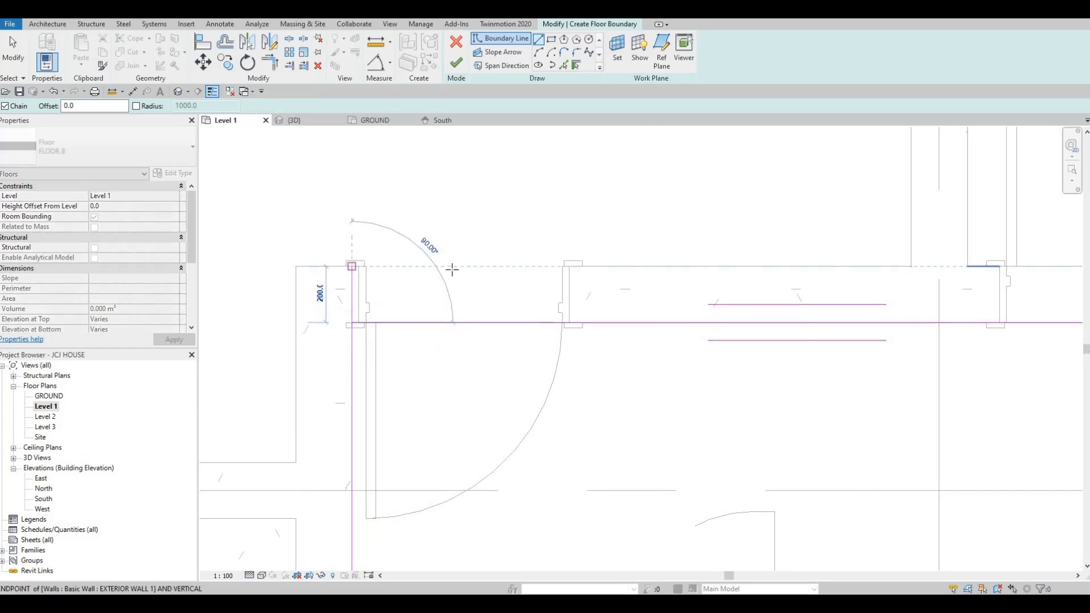
pyautogui.click(581, 266)
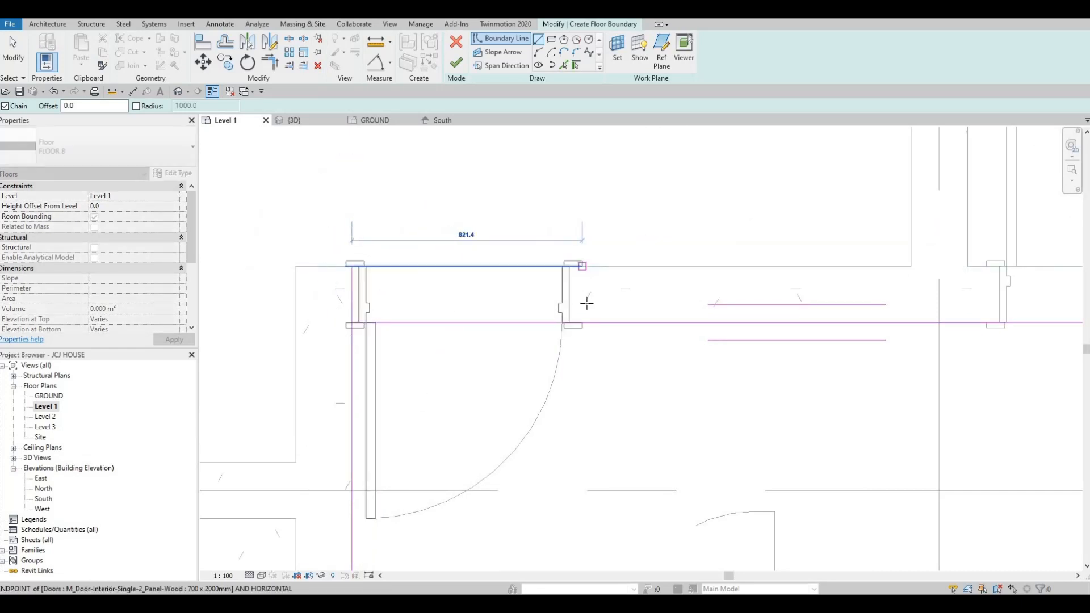
pyautogui.click(584, 322)
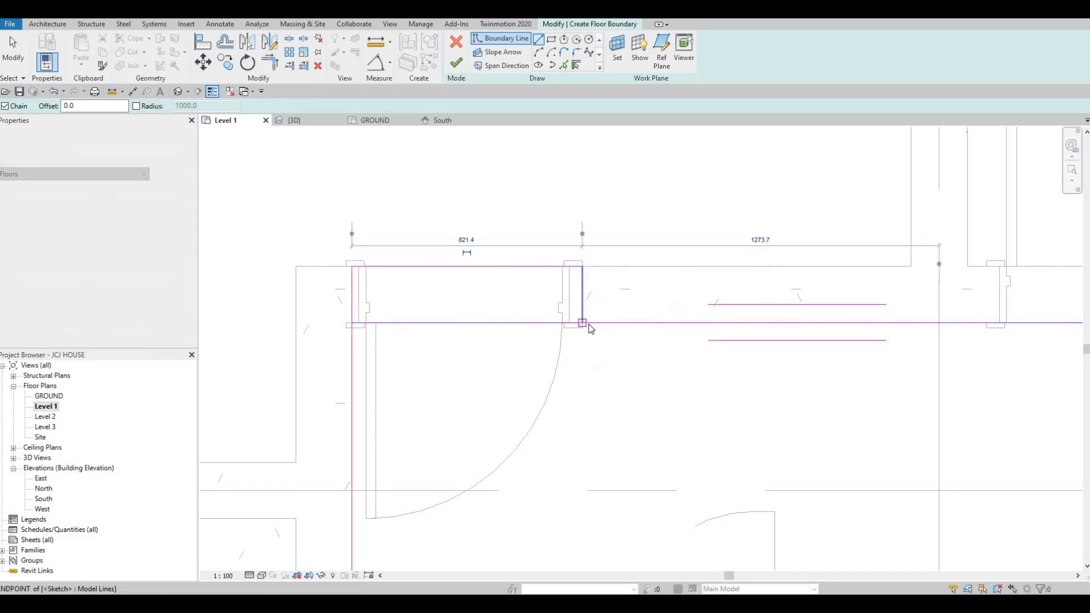
pyautogui.press('Escape')
pyautogui.press('Escape')
pyautogui.press('Escape')
# Trim the north boundary line against the west door recess so the outline runs through the opening
pyautogui.scroll(1, 584, 324)
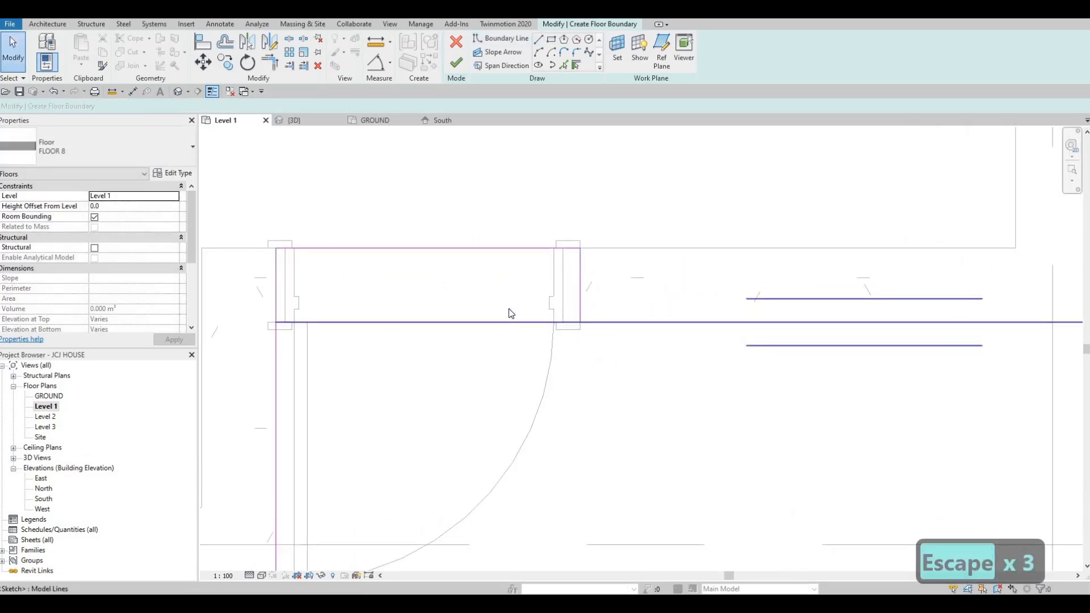
pyautogui.press('t')
pyautogui.press('r')
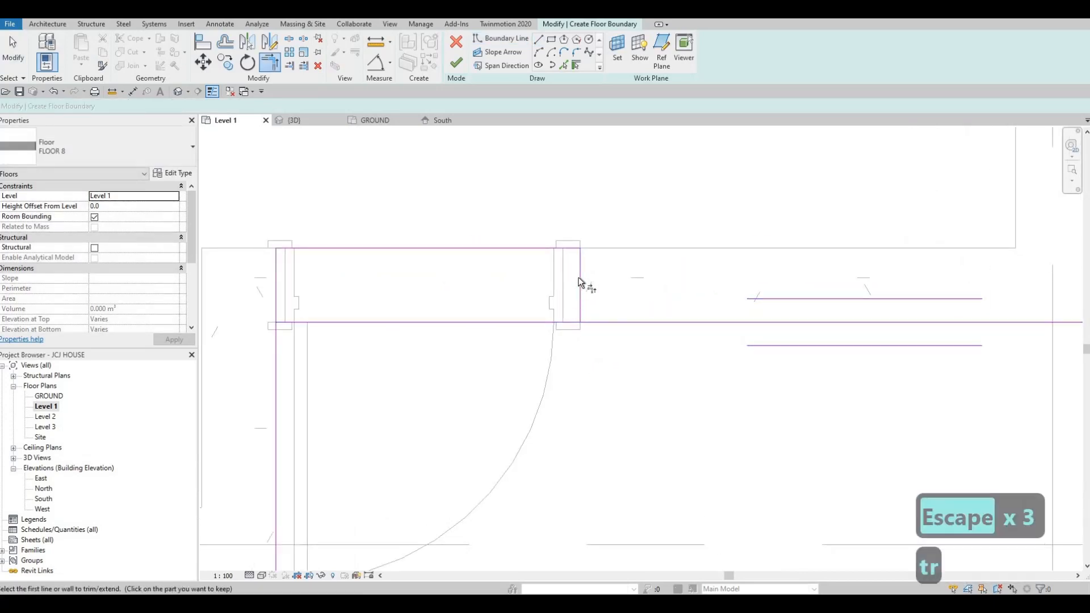
pyautogui.click(580, 290)
pyautogui.click(635, 321)
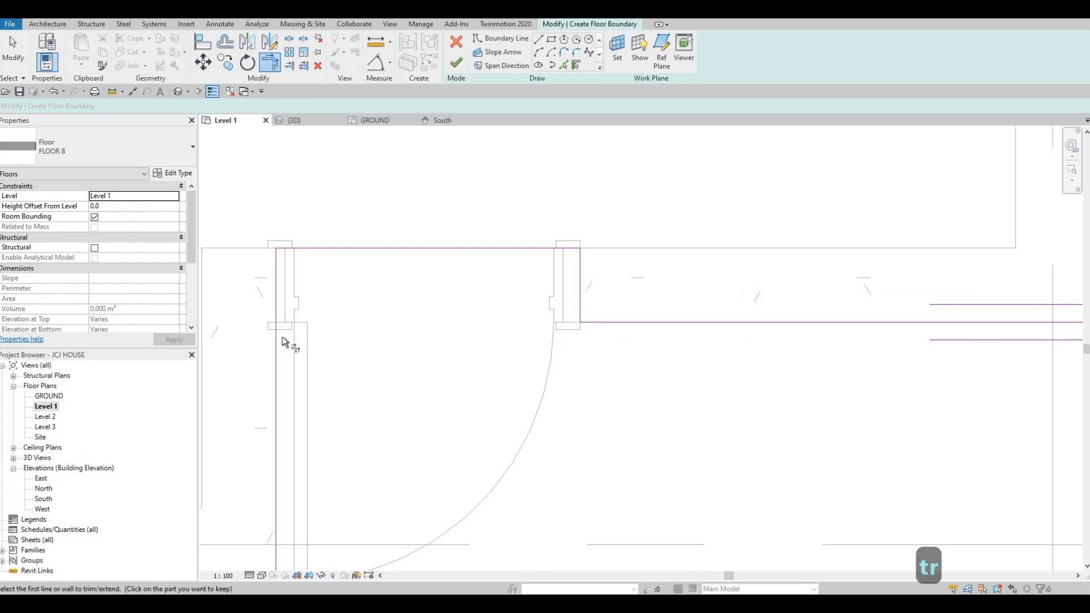
pyautogui.scroll(-2, 358, 322)
pyautogui.press('Escape')
# Draw boundary lines 200 mm deep around the east door opening in the laundry room's north wall
pyautogui.moveTo(812, 321); pyautogui.dragTo(479, 343, button='middle')
pyautogui.scroll(-1, 479, 343)
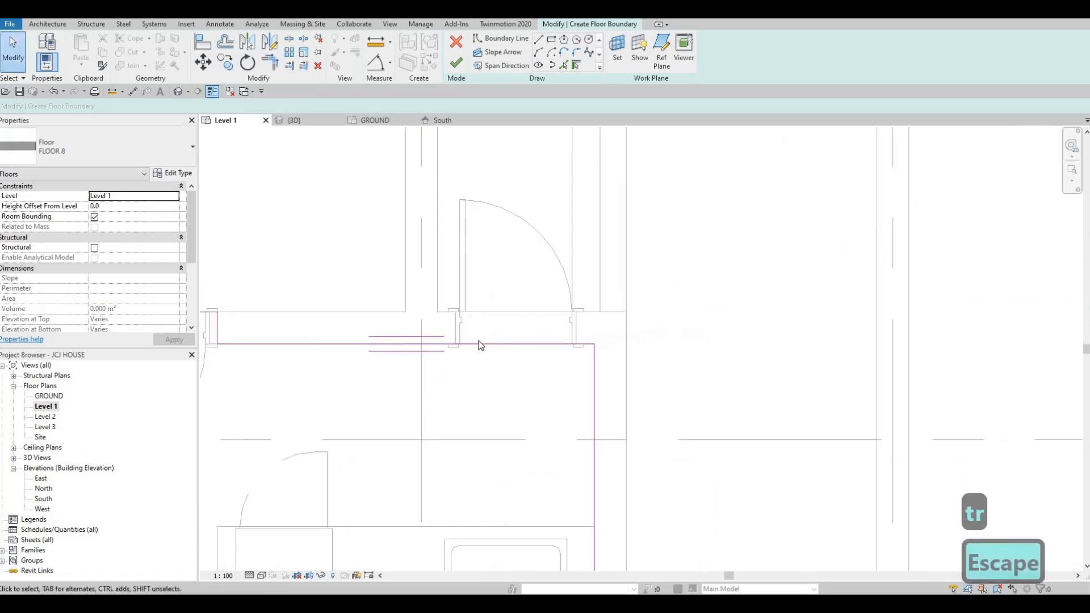
pyautogui.scroll(1, 492, 341)
pyautogui.press('Escape')
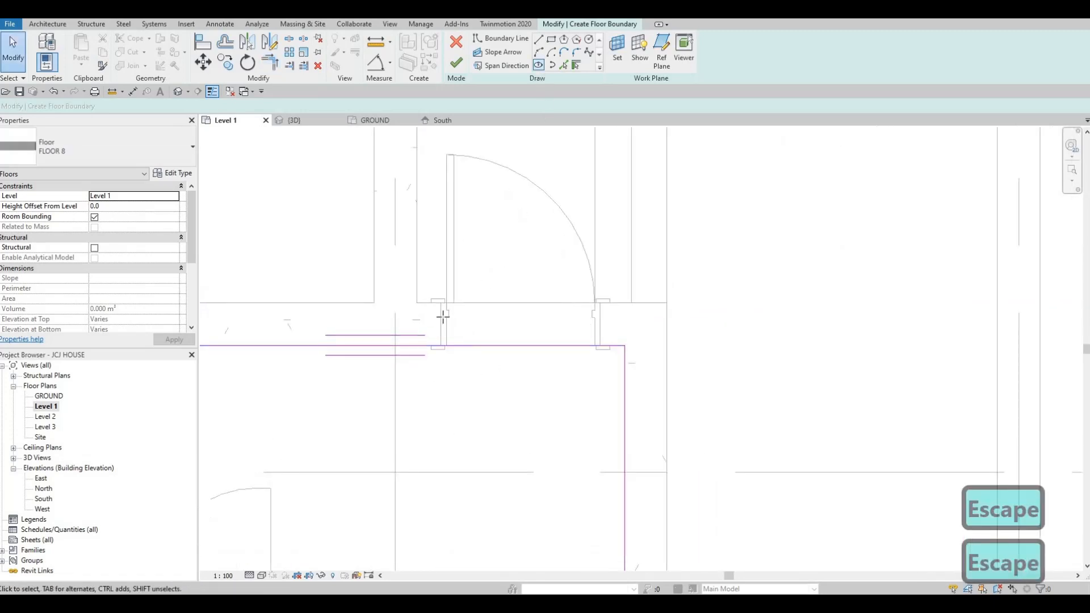
pyautogui.scroll(2, 438, 324)
pyautogui.click(423, 361)
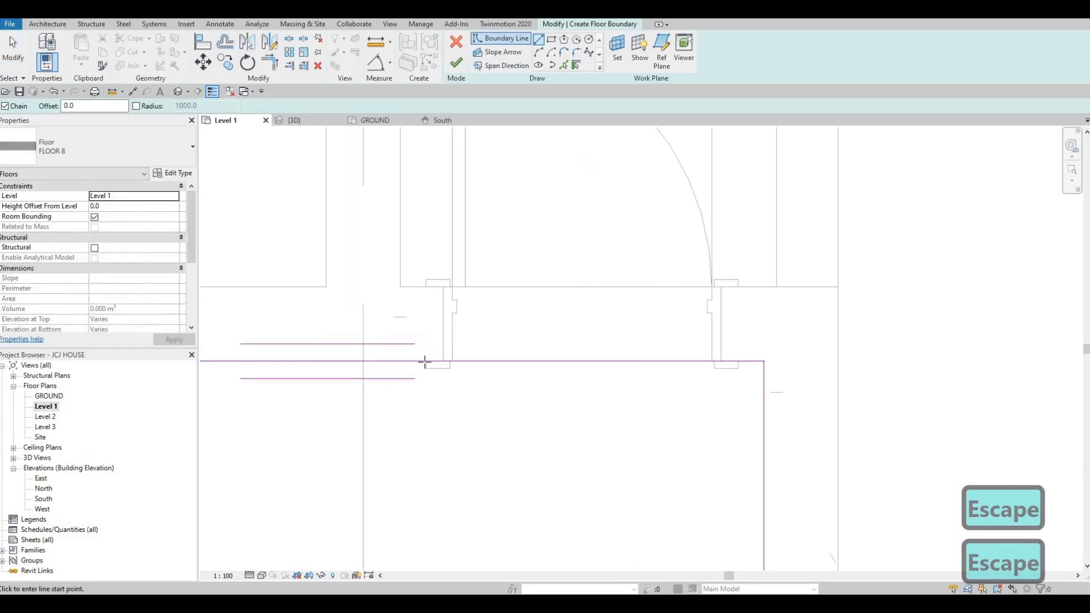
pyautogui.click(423, 287)
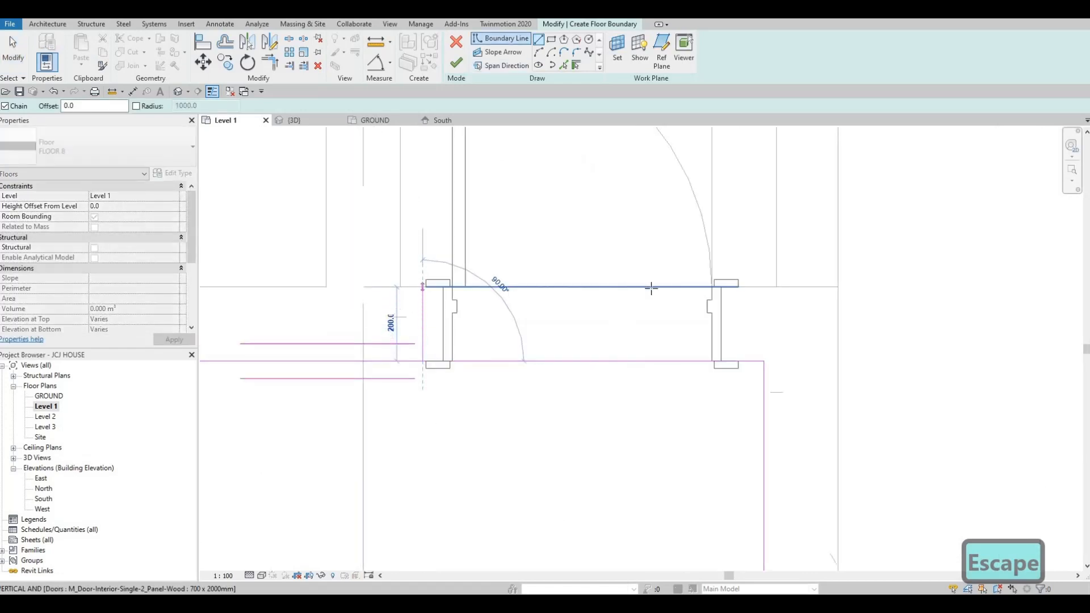
pyautogui.click(738, 287)
pyautogui.click(738, 361)
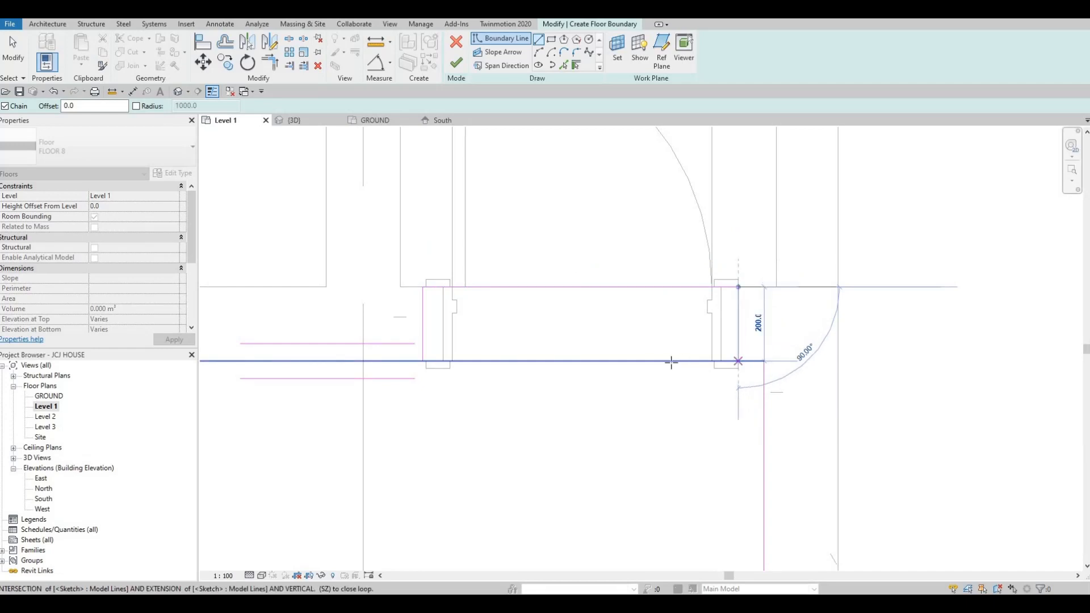
pyautogui.press('Escape')
pyautogui.press('Escape')
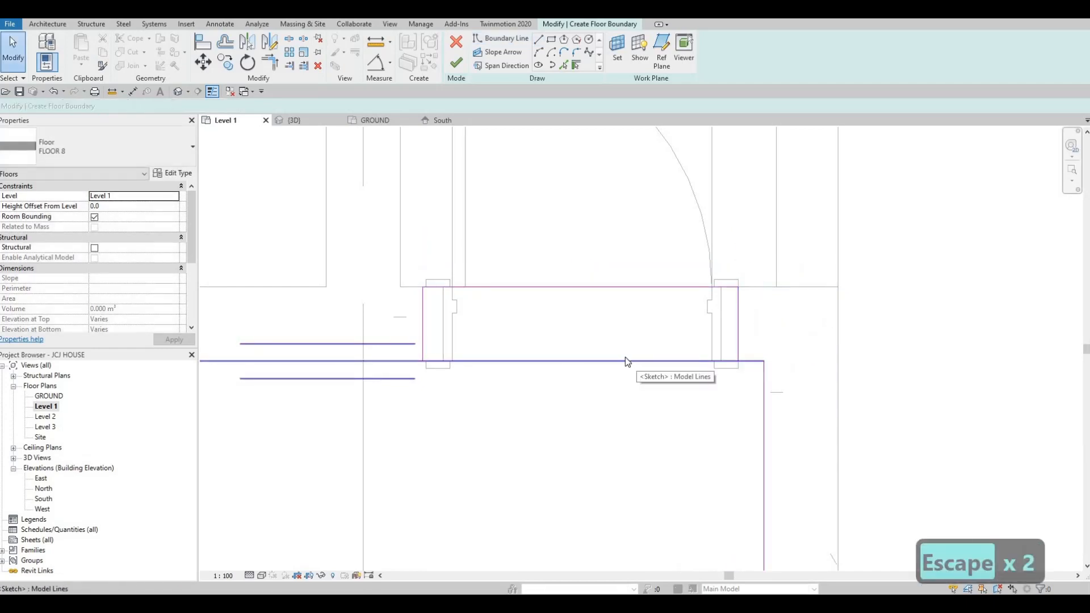
# Split the north boundary line within the east door opening and trim both parts to the sides of the recess
pyautogui.press('s')
pyautogui.press('l')
pyautogui.click(605, 359)
pyautogui.press('Escape')
pyautogui.press('Escape')
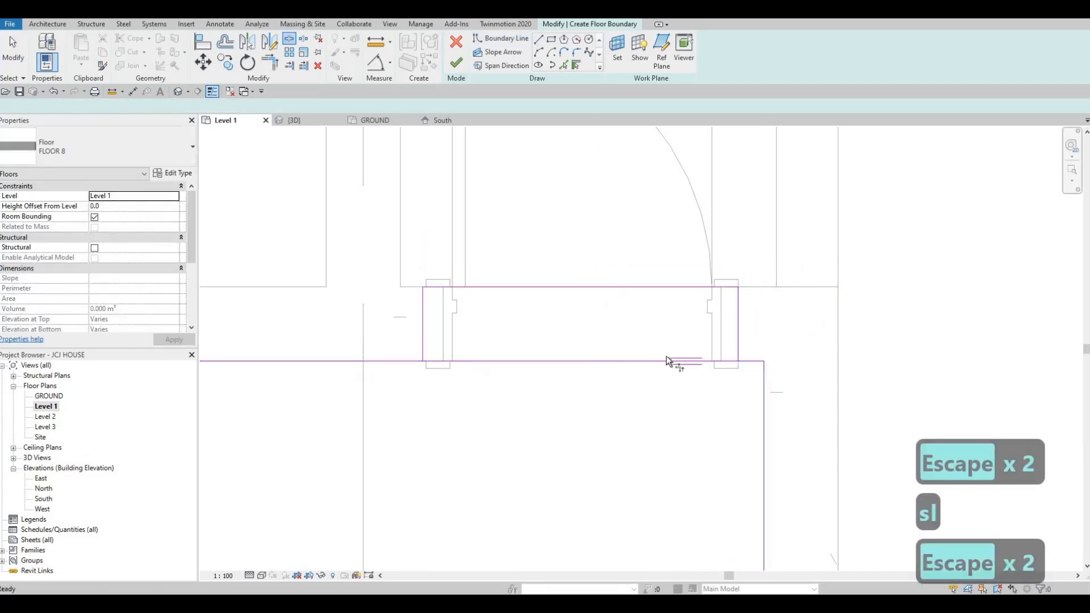
pyautogui.press('t')
pyautogui.press('r')
pyautogui.click(736, 325)
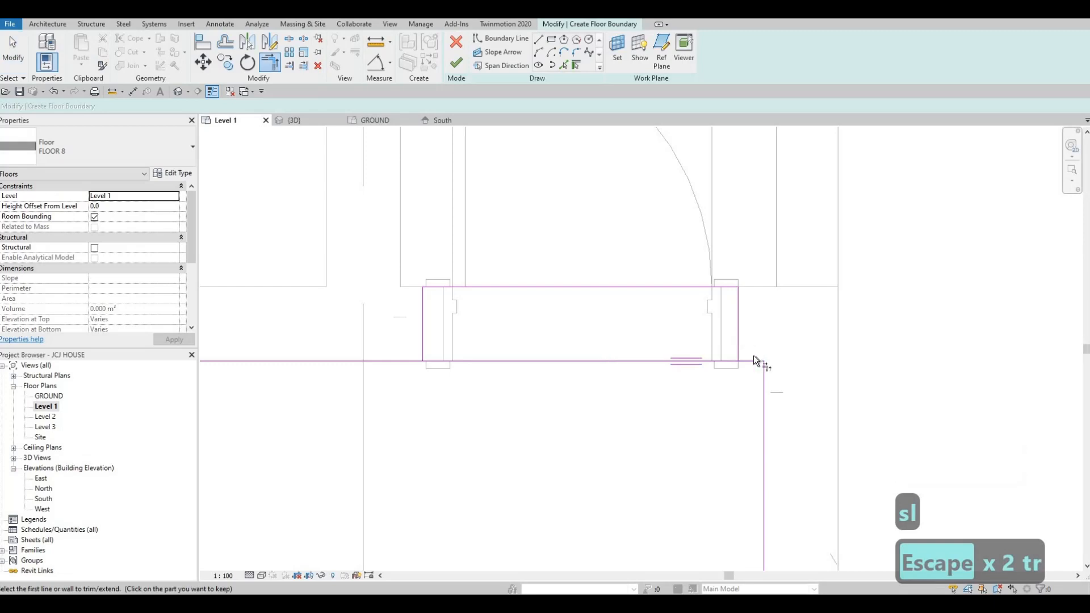
pyautogui.click(754, 359)
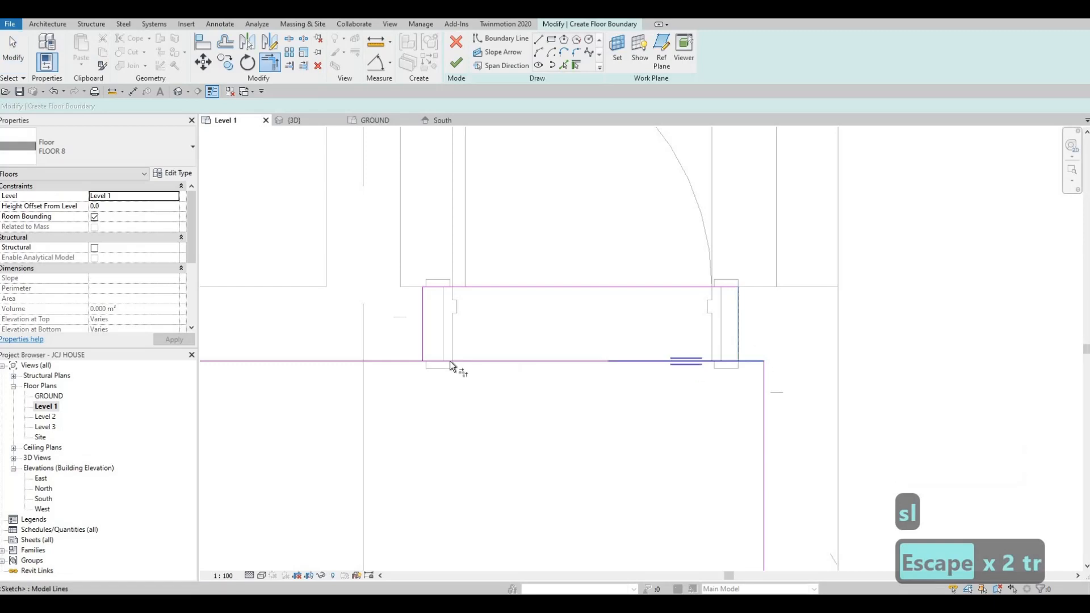
pyautogui.click(422, 326)
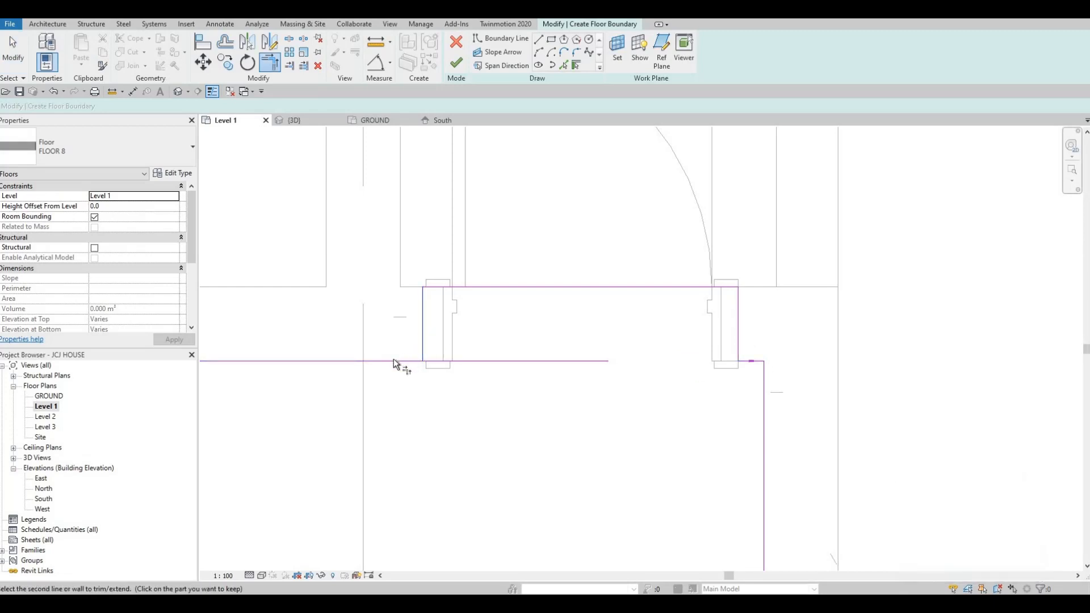
pyautogui.press('Escape')
pyautogui.press('Escape')
# Align both side lines of the east door recess with the edges of the door opening
pyautogui.scroll(2, 413, 332)
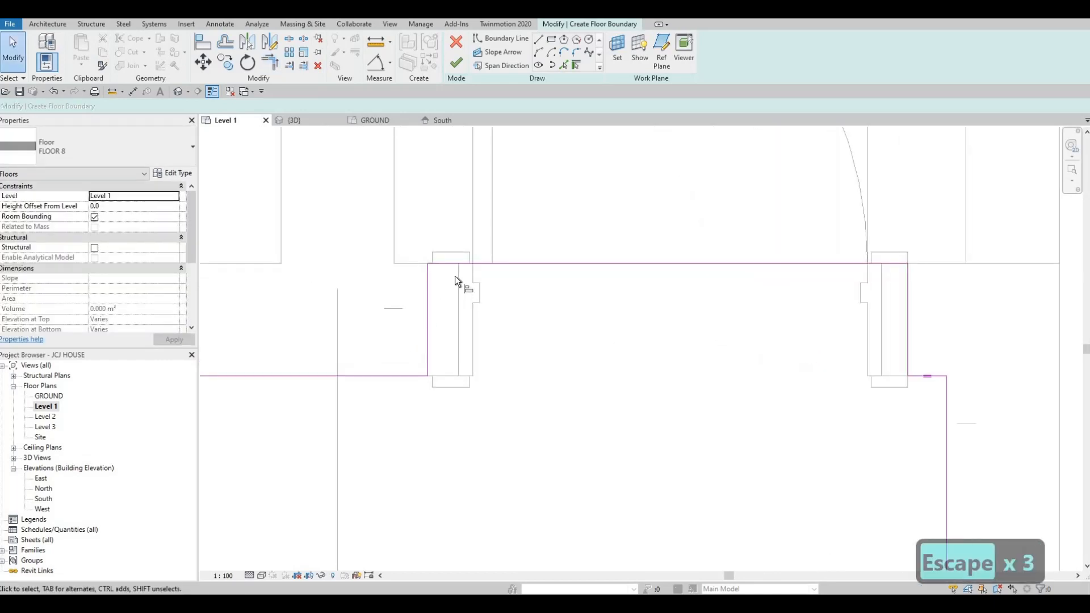
pyautogui.press('a')
pyautogui.press('l')
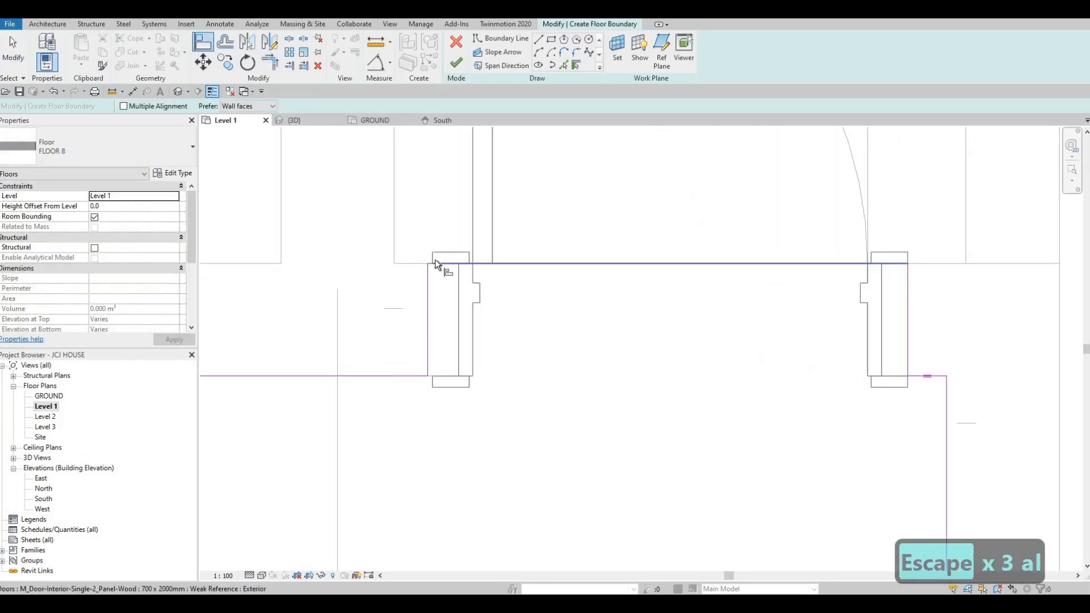
pyautogui.press('Tab')
pyautogui.press('Tab')
pyautogui.press('Tab')
pyautogui.press('Tab')
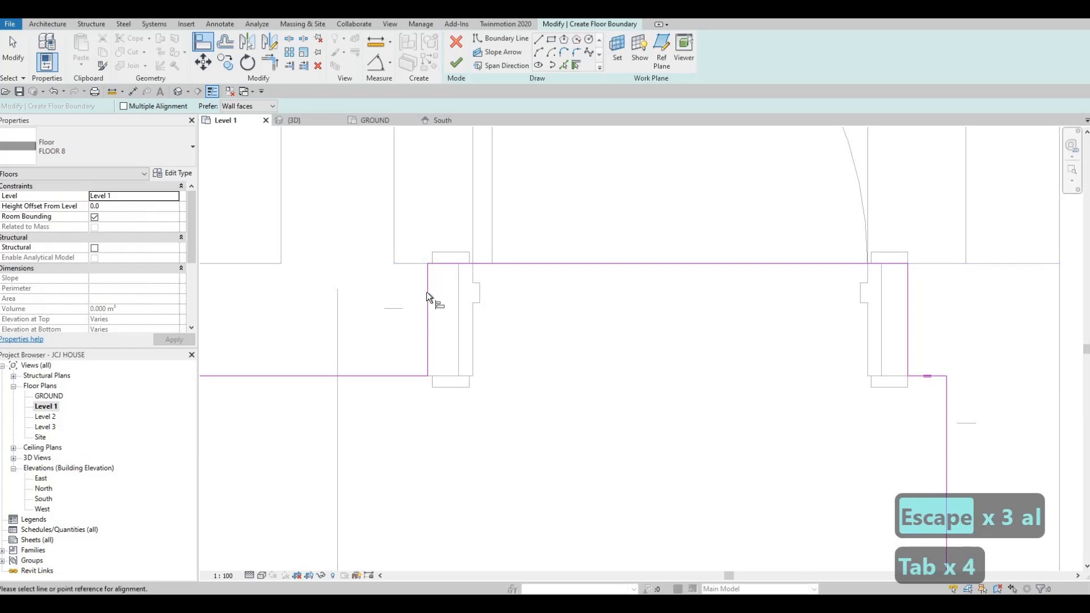
pyautogui.click(457, 303)
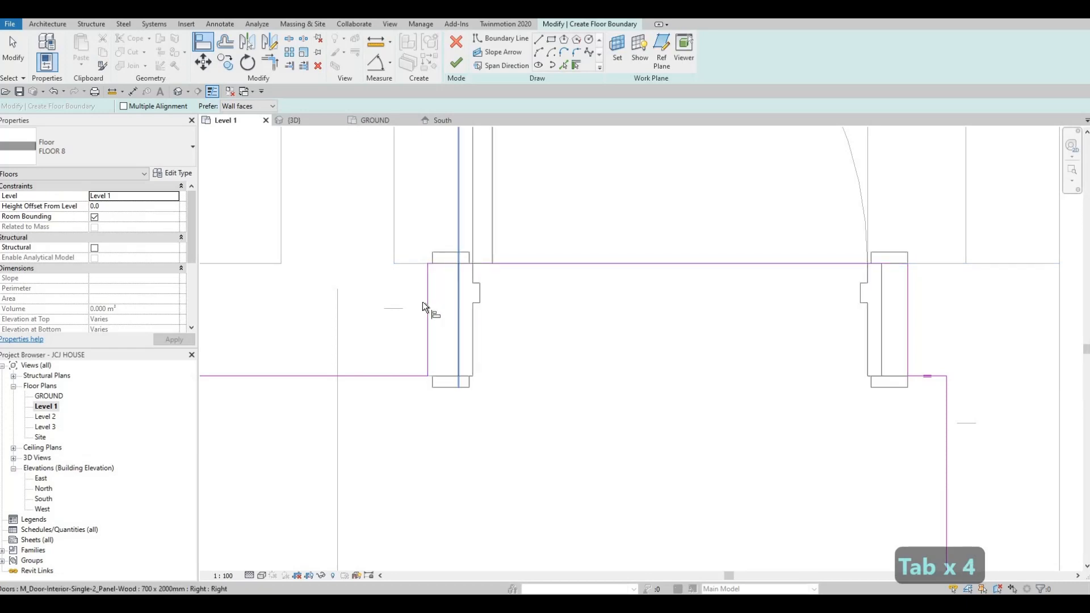
pyautogui.click(881, 293)
pyautogui.click(907, 292)
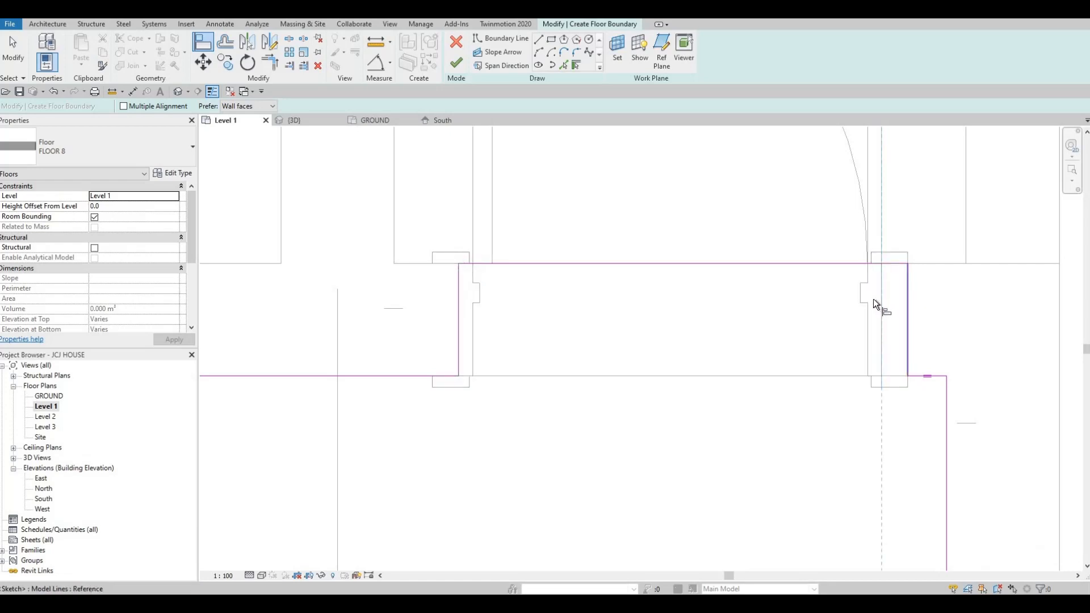
# Align both side lines of the west door recess with the edges of the door opening
pyautogui.scroll(-2, 858, 298)
pyautogui.scroll(-1, 382, 292)
pyautogui.moveTo(383, 292); pyautogui.dragTo(642, 270, button='middle')
pyautogui.click(393, 279)
pyautogui.scroll(2, 398, 281)
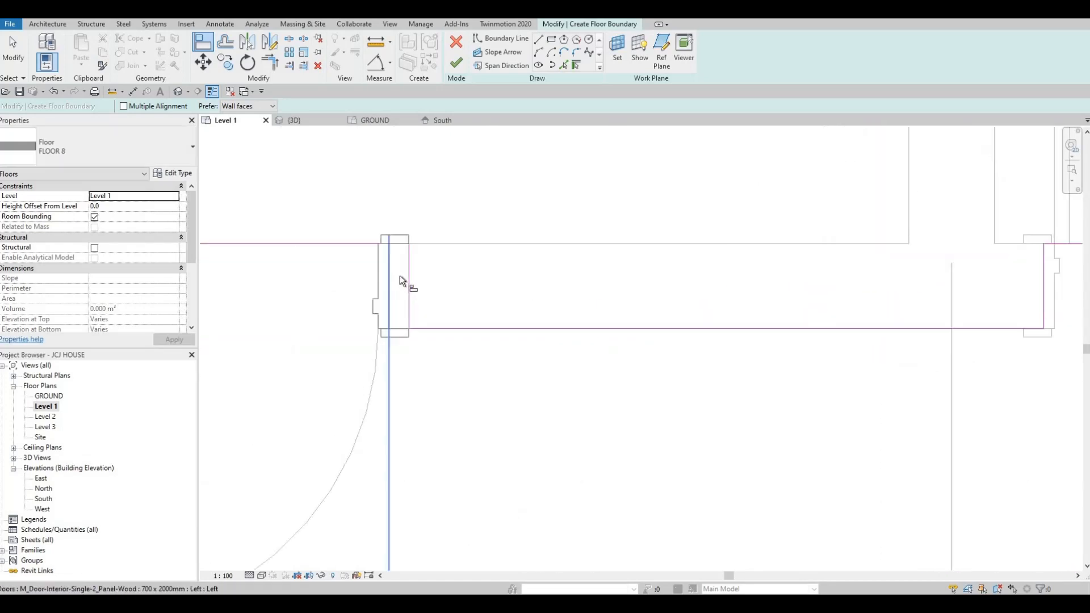
pyautogui.moveTo(445, 285); pyautogui.dragTo(801, 302, button='middle')
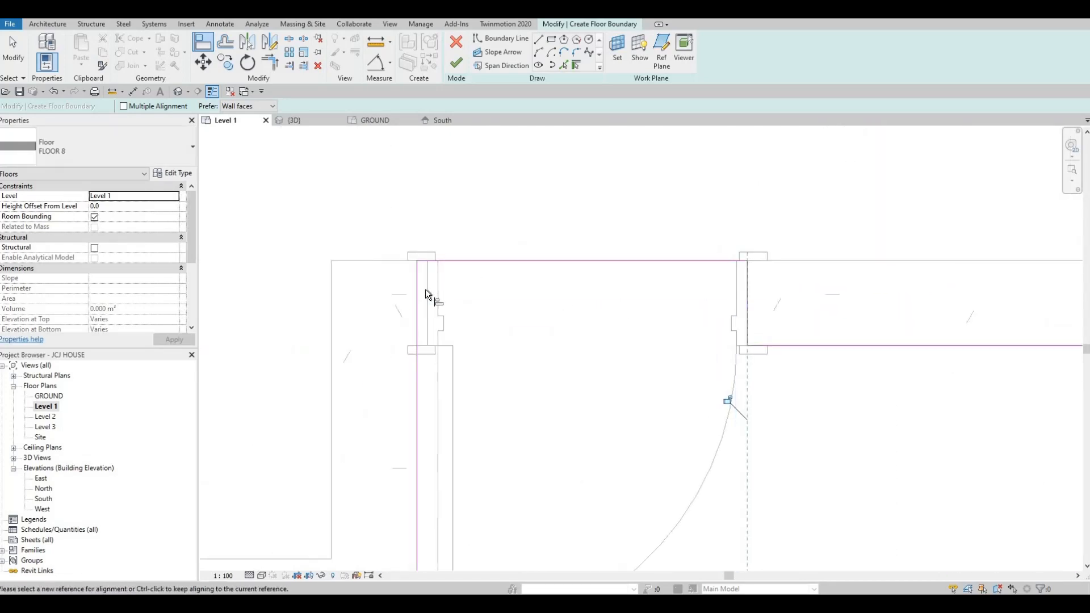
pyautogui.click(423, 288)
pyautogui.press('Escape')
pyautogui.press('Escape')
pyautogui.scroll(-3, 516, 284)
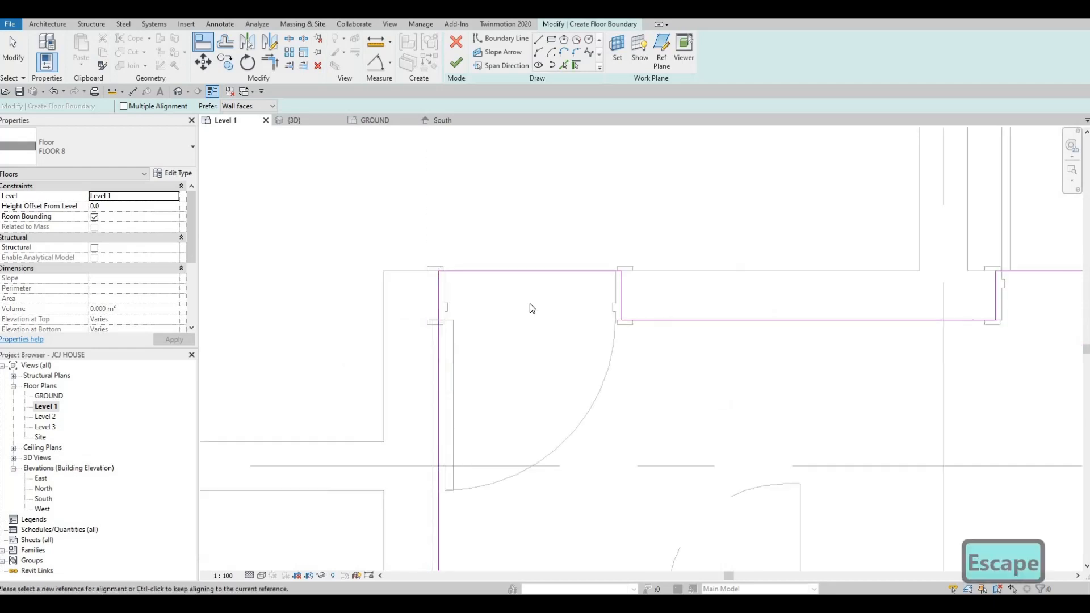
# Finish the FLOOR 8 floor and start another floor on Level 1
pyautogui.moveTo(632, 409)
pyautogui.mouseDown(button='middle')
pyautogui.moveTo(589, 384)
pyautogui.moveTo(547, 334)
pyautogui.mouseUp(button='middle')
pyautogui.scroll(-4, 601, 365)
pyautogui.moveTo(601, 364); pyautogui.dragTo(612, 420, button='middle')
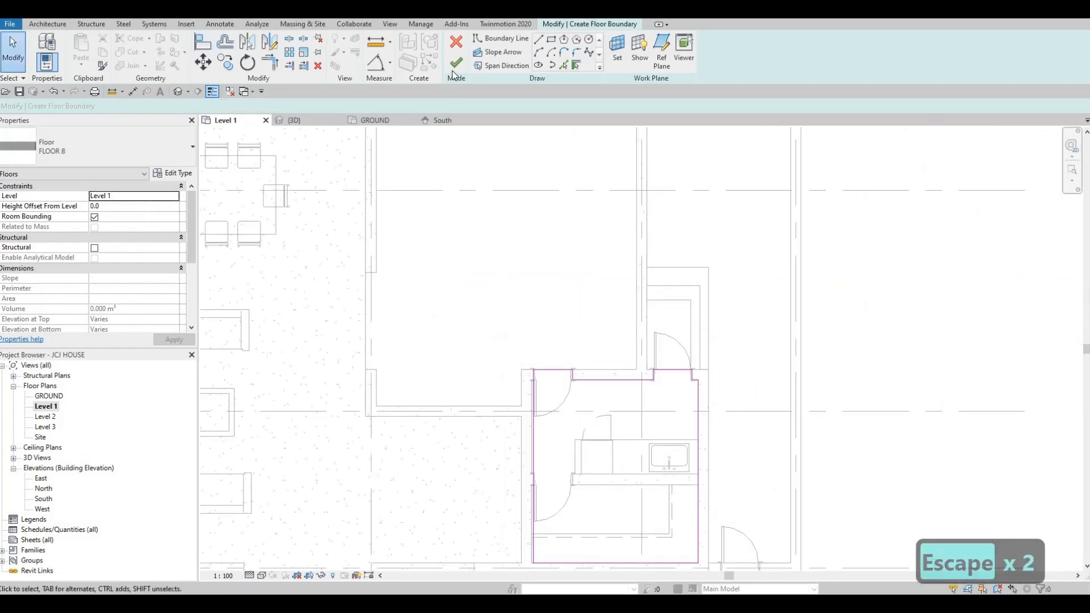
pyautogui.click(456, 63)
pyautogui.scroll(-2, 562, 272)
pyautogui.press('Escape')
pyautogui.press('Escape')
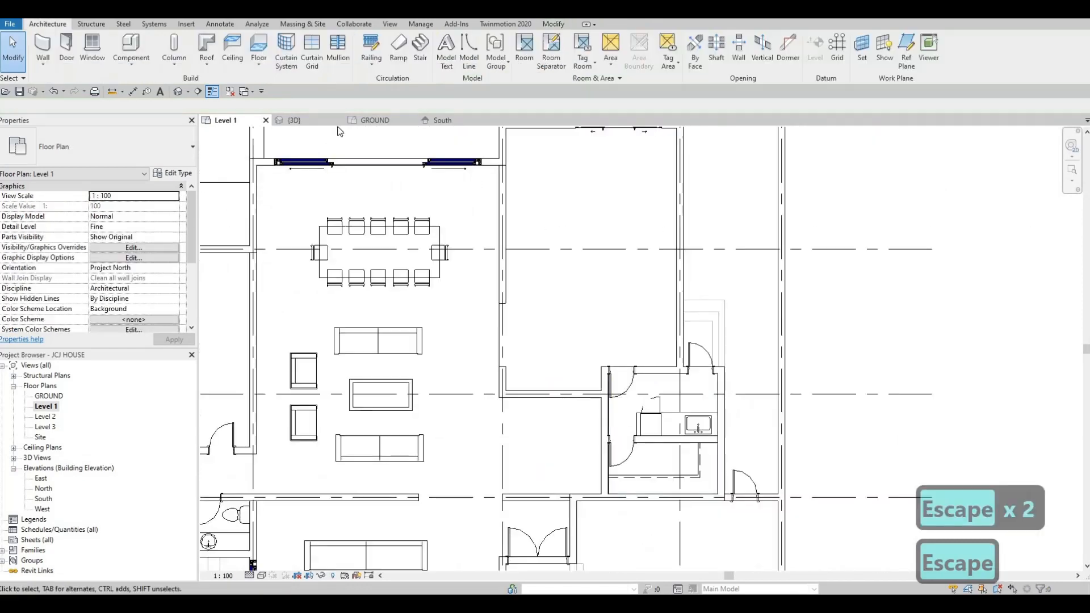
pyautogui.click(260, 48)
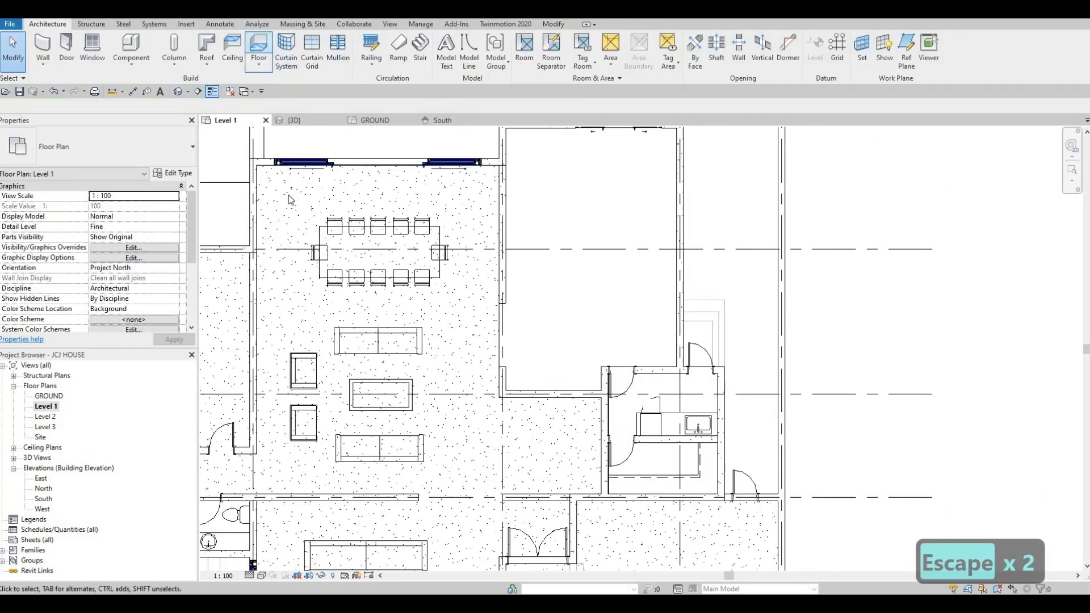
pyautogui.click(173, 172)
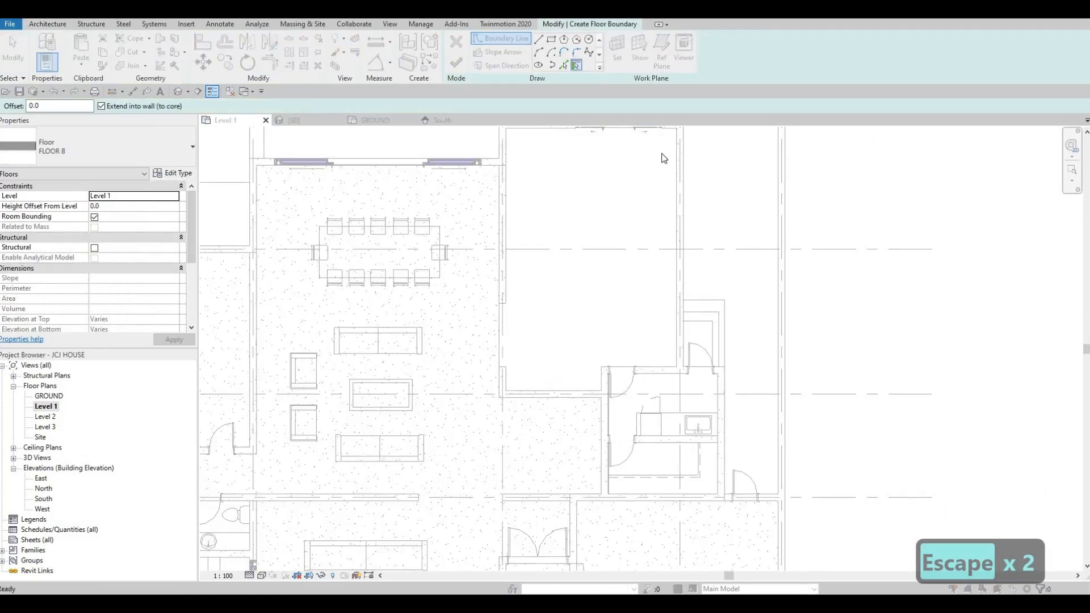
pyautogui.click(670, 149)
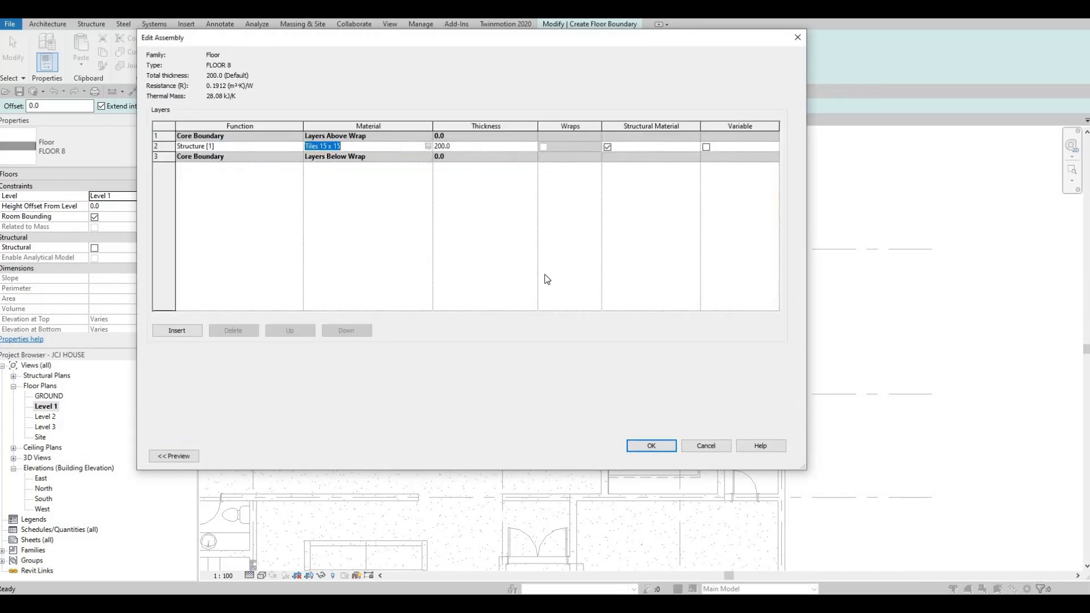
pyautogui.press('Escape')
pyautogui.press('Escape')
pyautogui.press('Escape')
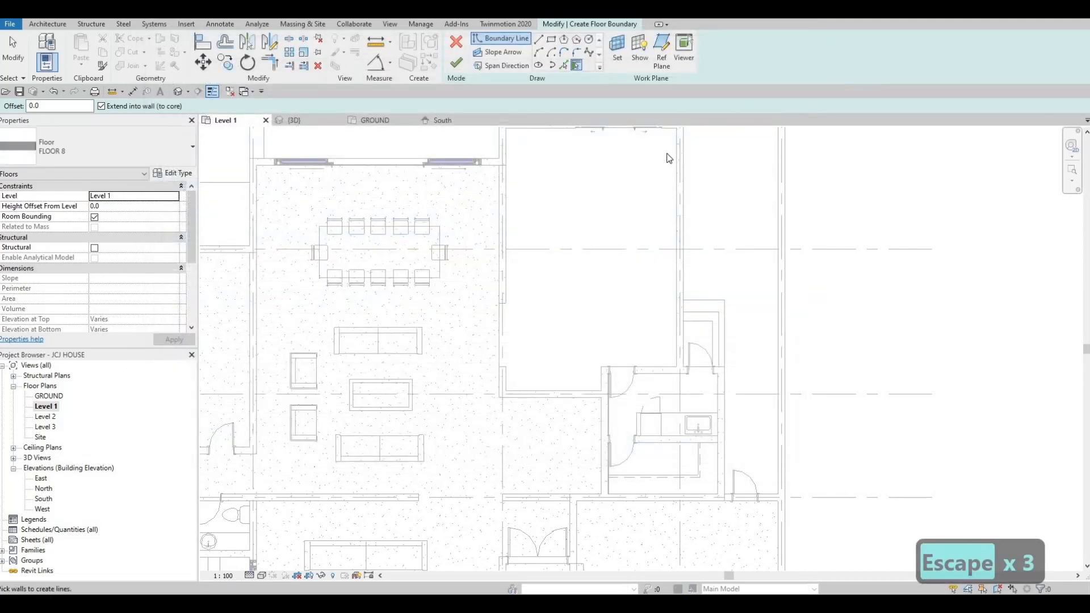
# Duplicate the floor type as FLOOR 9 and open its structure layers for editing
pyautogui.click(173, 173)
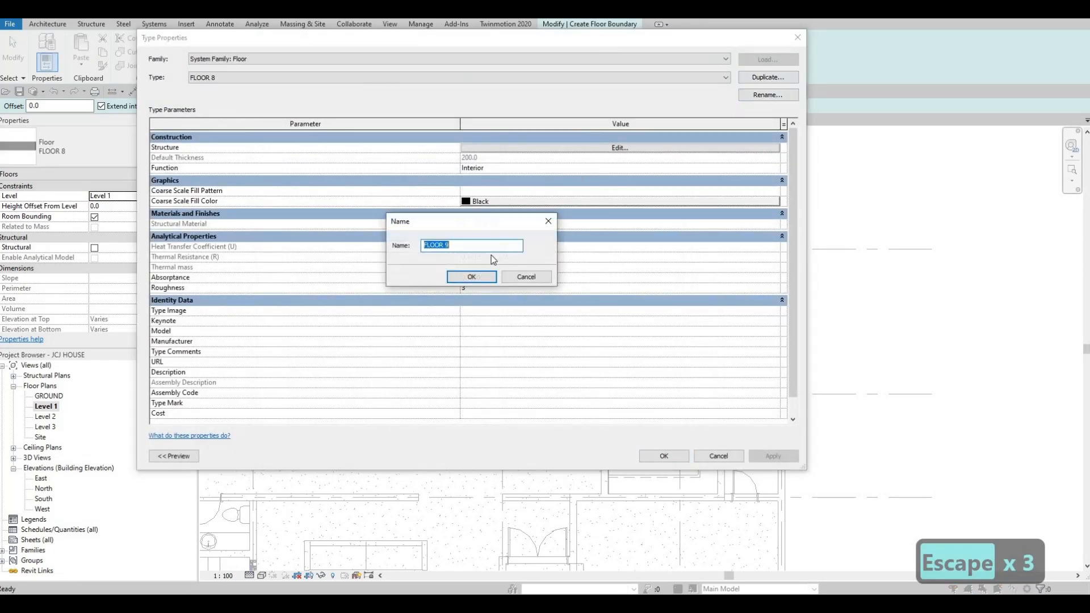
pyautogui.press('Return')
pyautogui.click(463, 148)
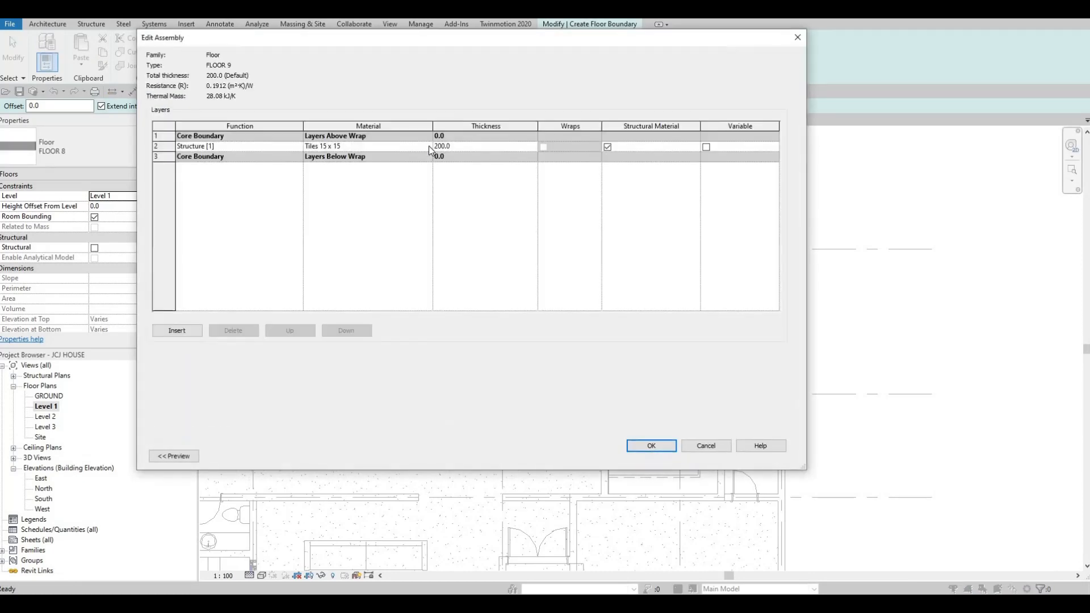
# Try to assign the Tiles 25 x 25 material from the AEC library to the structure layer
pyautogui.click(428, 145)
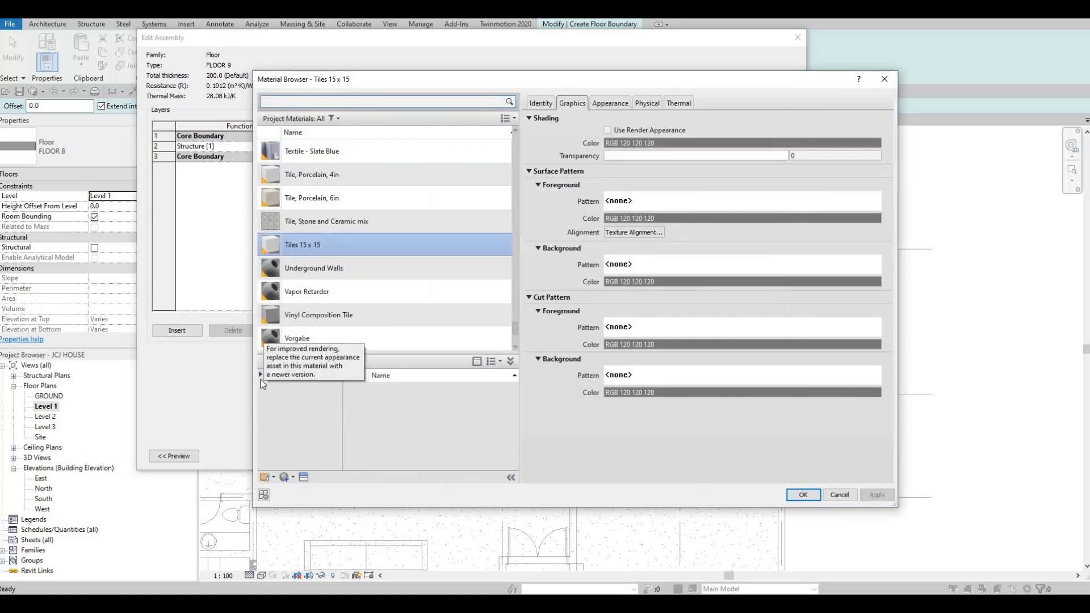
pyautogui.scroll(-4, 309, 454)
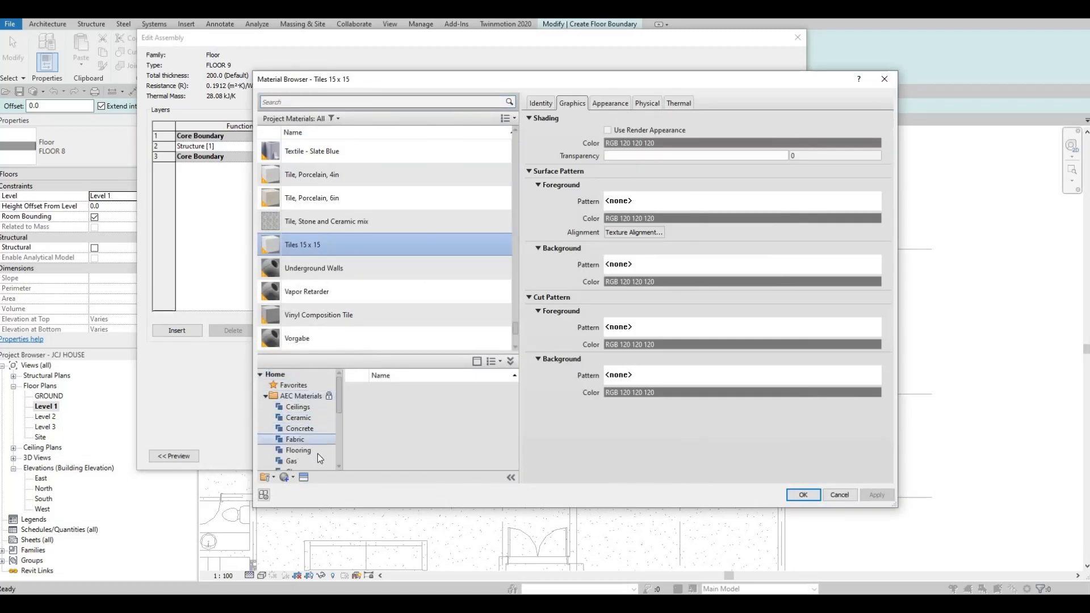
pyautogui.click(303, 451)
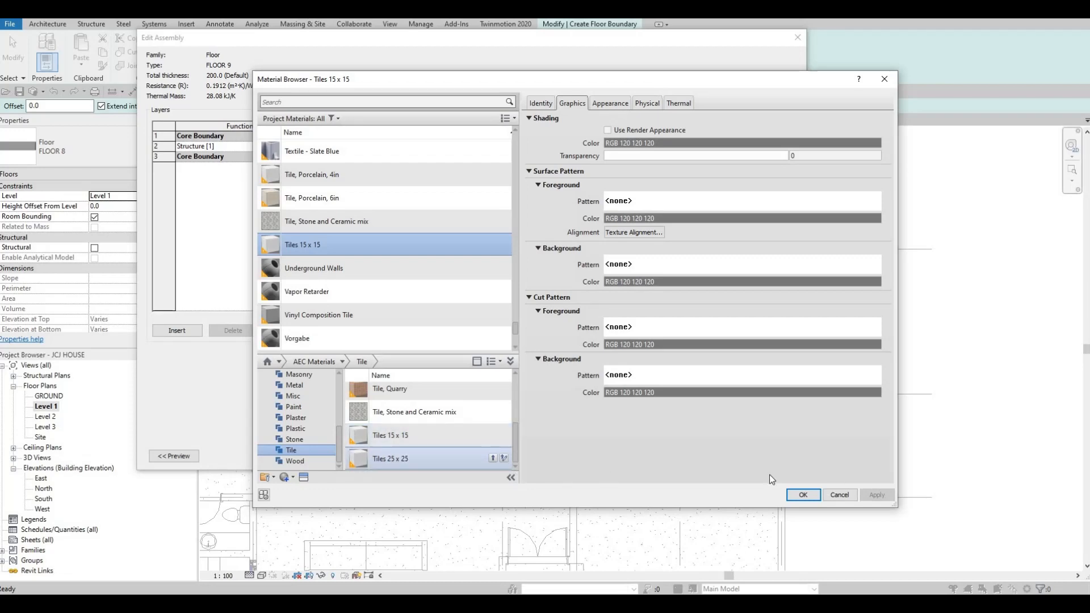
pyautogui.click(800, 495)
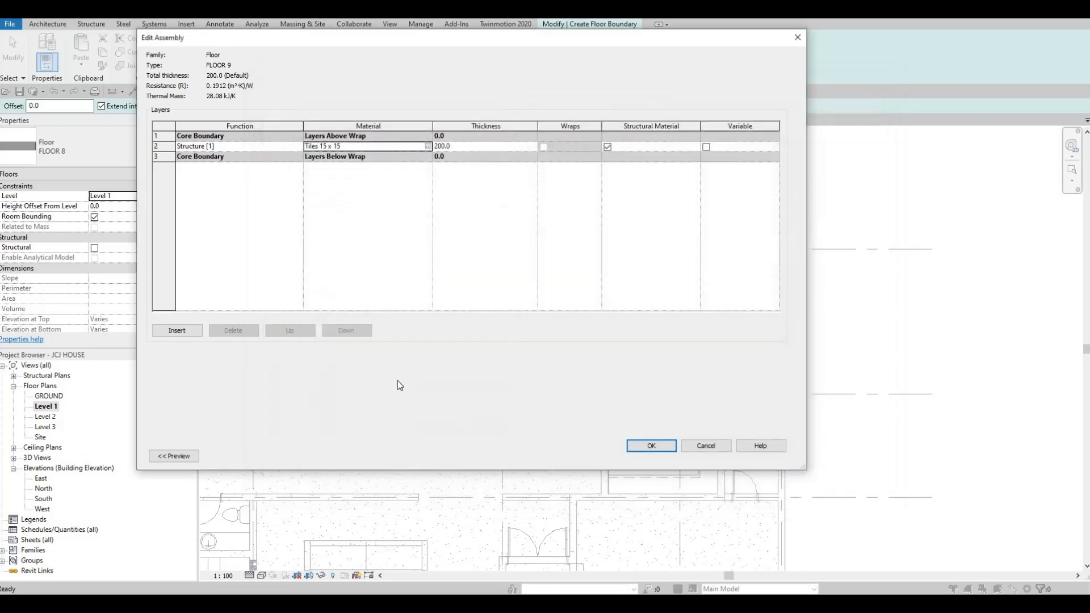
# Assign the library's Tiles 25 x 25 material to the structure layer and accept the FLOOR 9 type
pyautogui.click(428, 146)
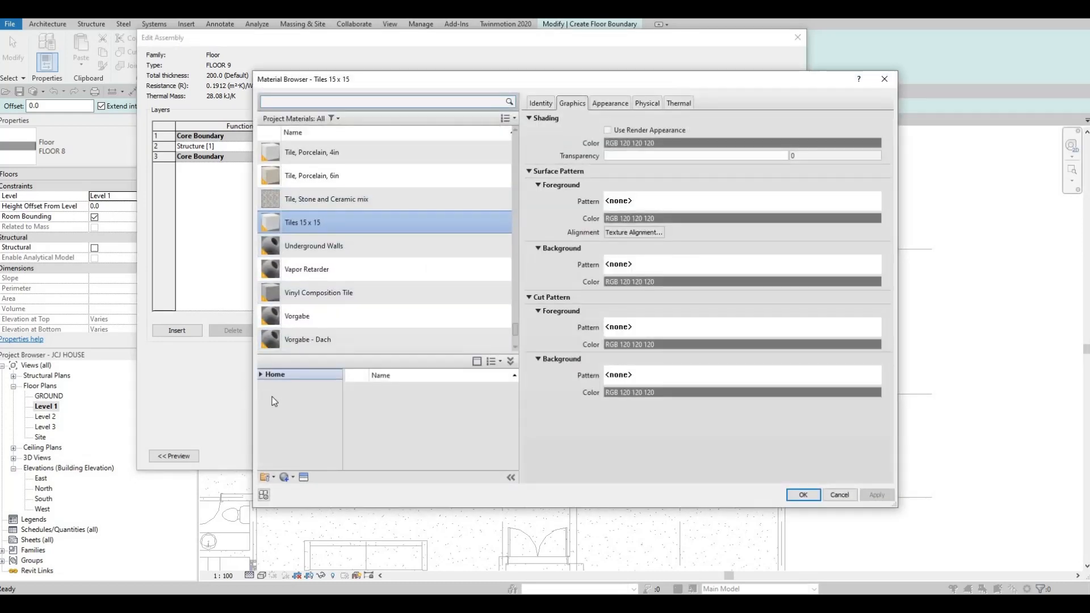
pyautogui.click(271, 398)
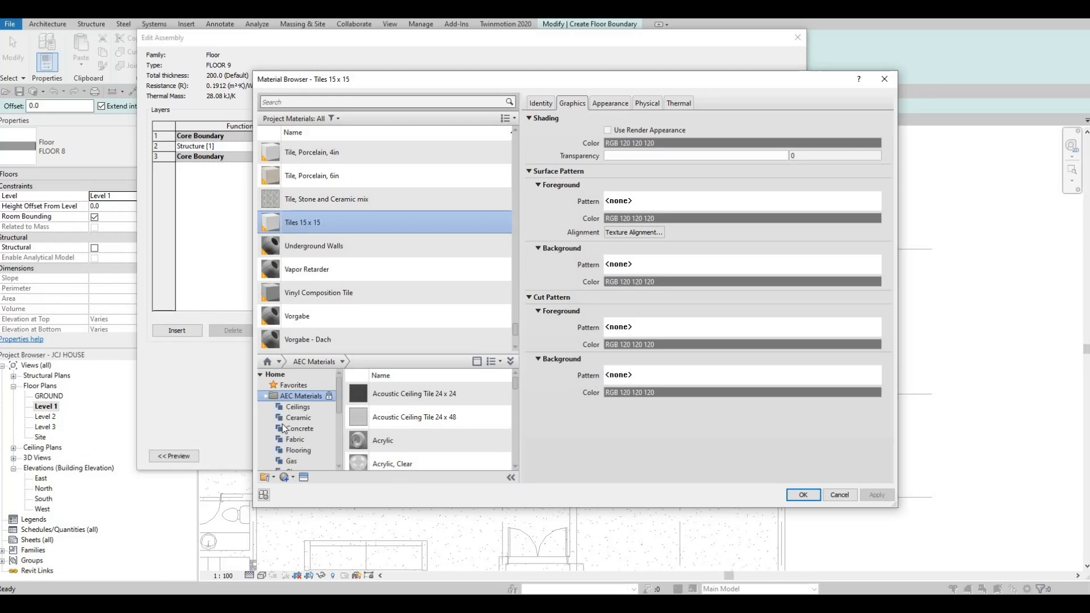
pyautogui.scroll(-3, 292, 446)
pyautogui.click(291, 450)
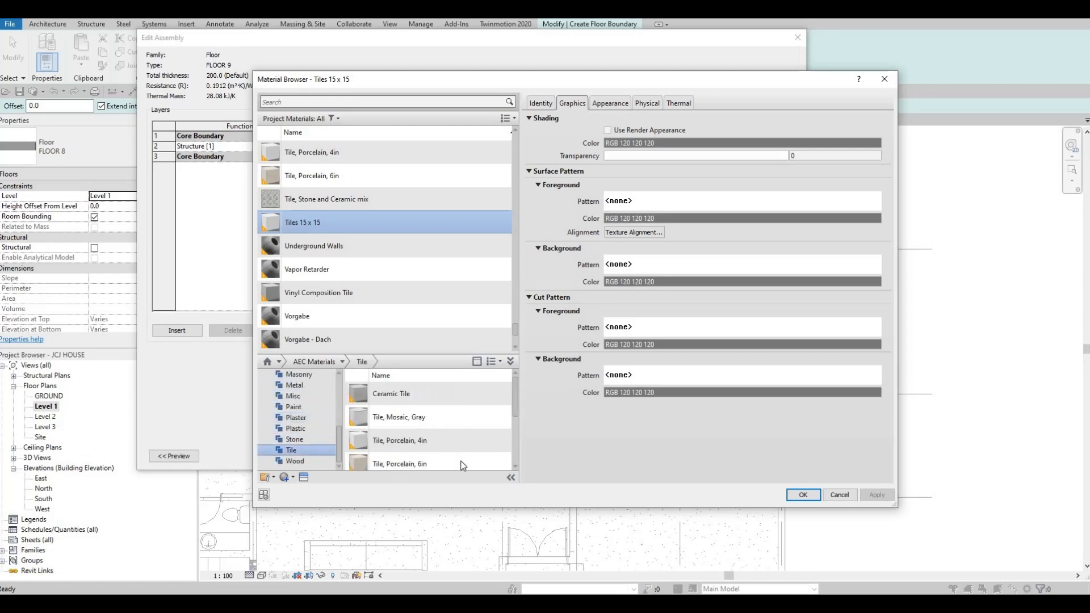
pyautogui.scroll(-1, 491, 463)
pyautogui.scroll(-1, 492, 465)
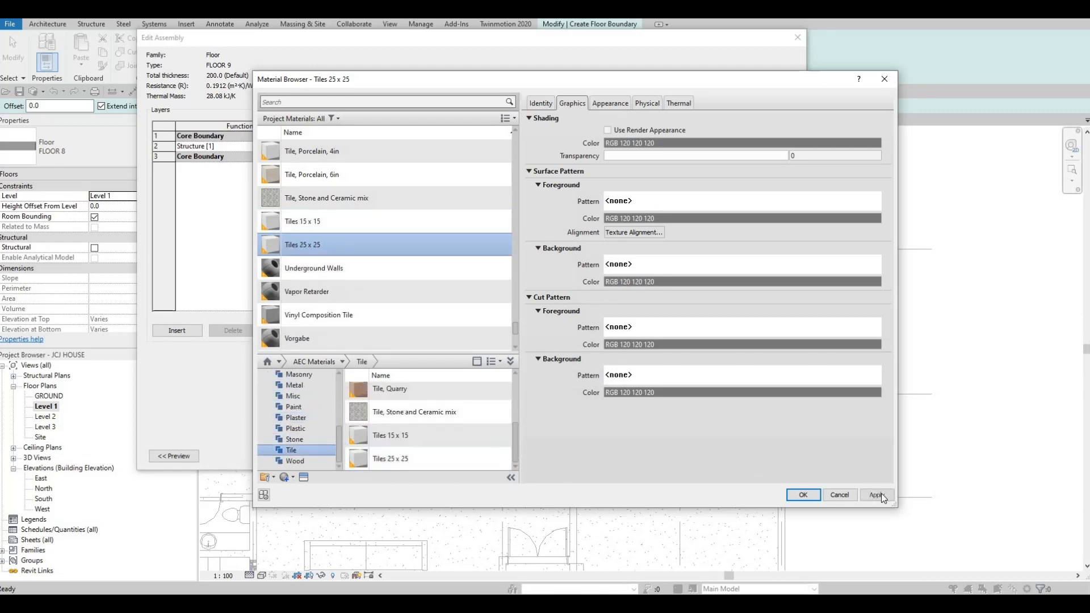
pyautogui.click(812, 497)
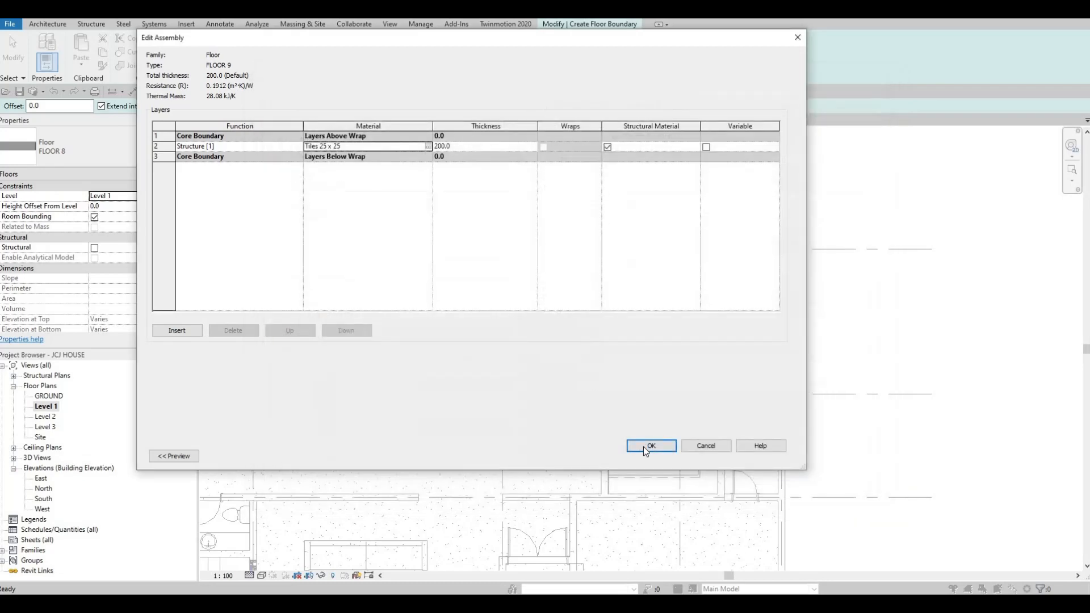
pyautogui.click(641, 447)
pyautogui.click(641, 451)
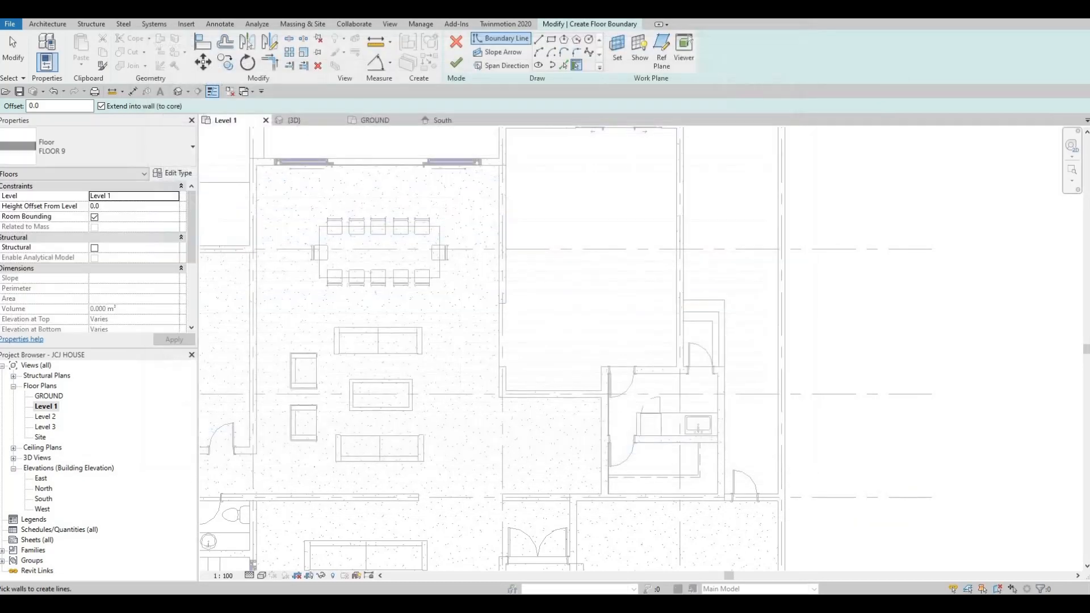
# Pick boundary lines along the FLOOR 5 edge, the room's south wall, the bathroom's west and north walls, and the east exterior wall
pyautogui.press('p')
pyautogui.press('l')
pyautogui.scroll(3, 499, 312)
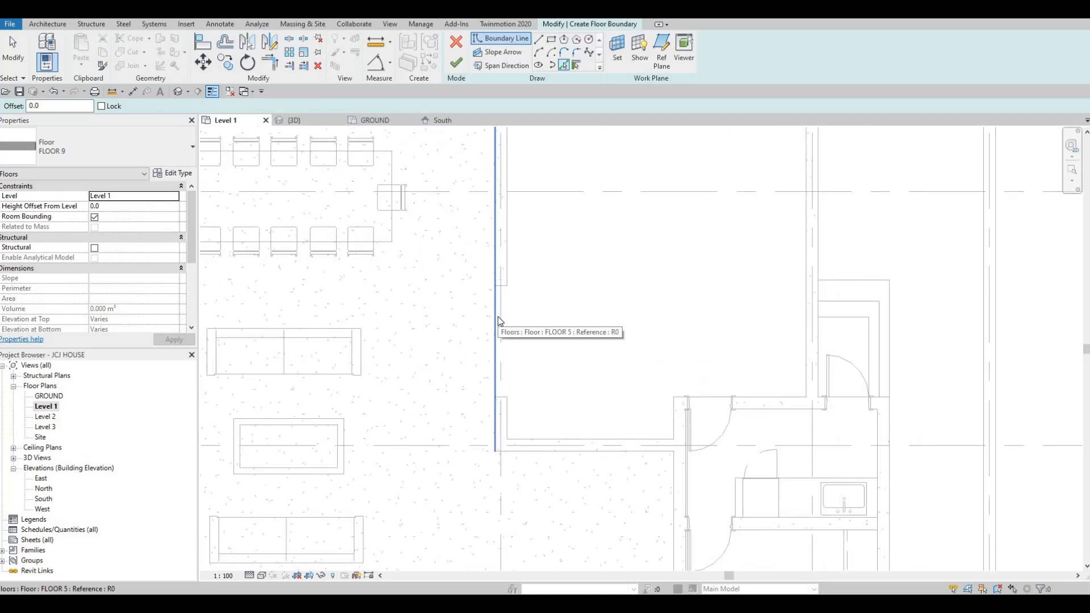
pyautogui.click(560, 432)
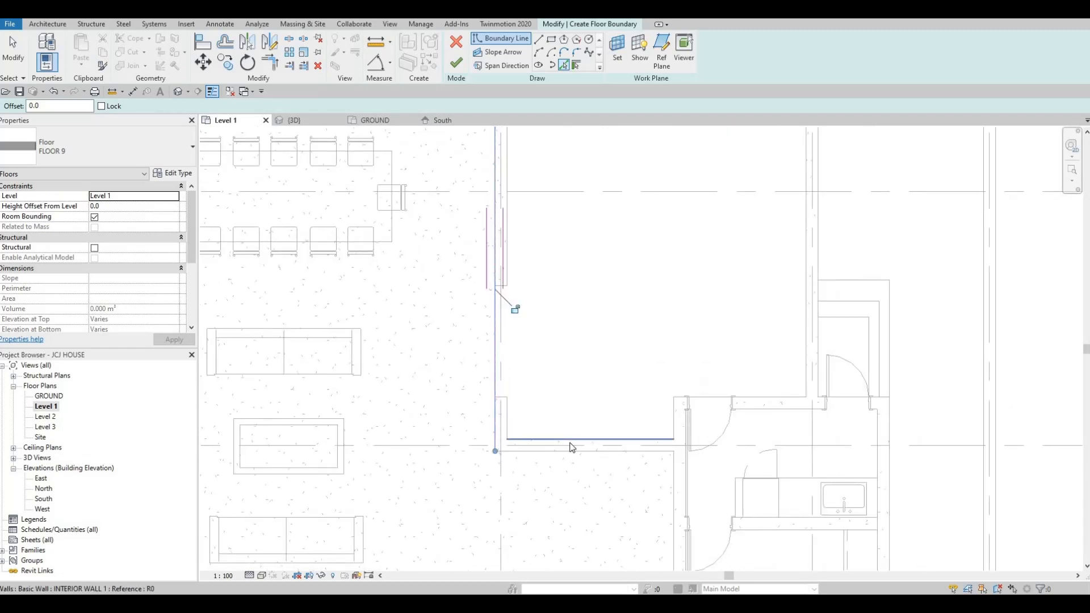
pyautogui.click(646, 434)
pyautogui.click(676, 423)
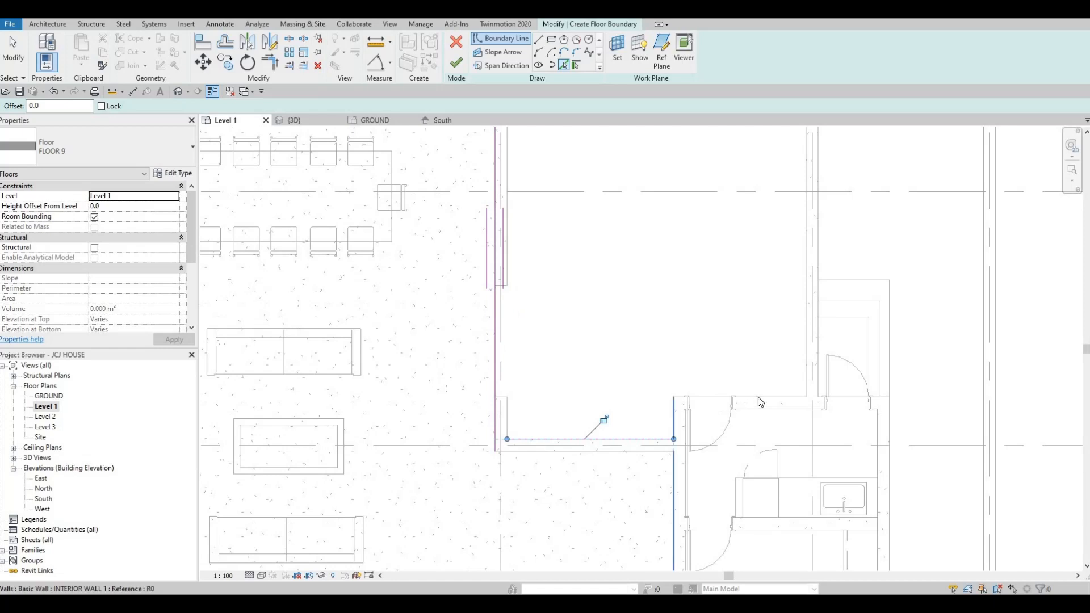
pyautogui.click(758, 397)
pyautogui.click(786, 243)
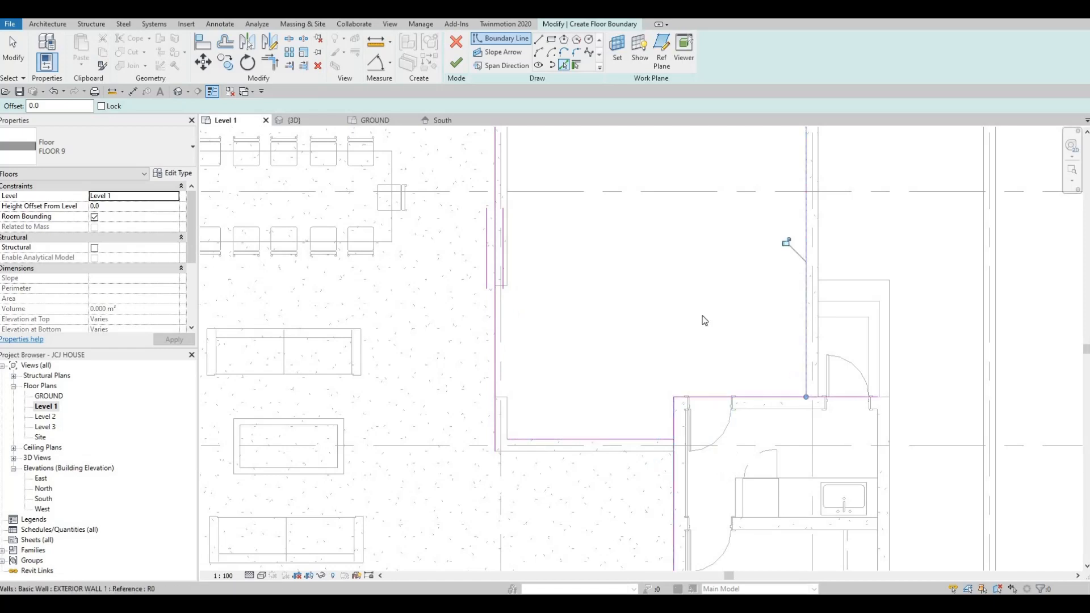
# Pick boundary lines along the inner face of the north wall and the inner face of the west wall
pyautogui.scroll(-2, 703, 316)
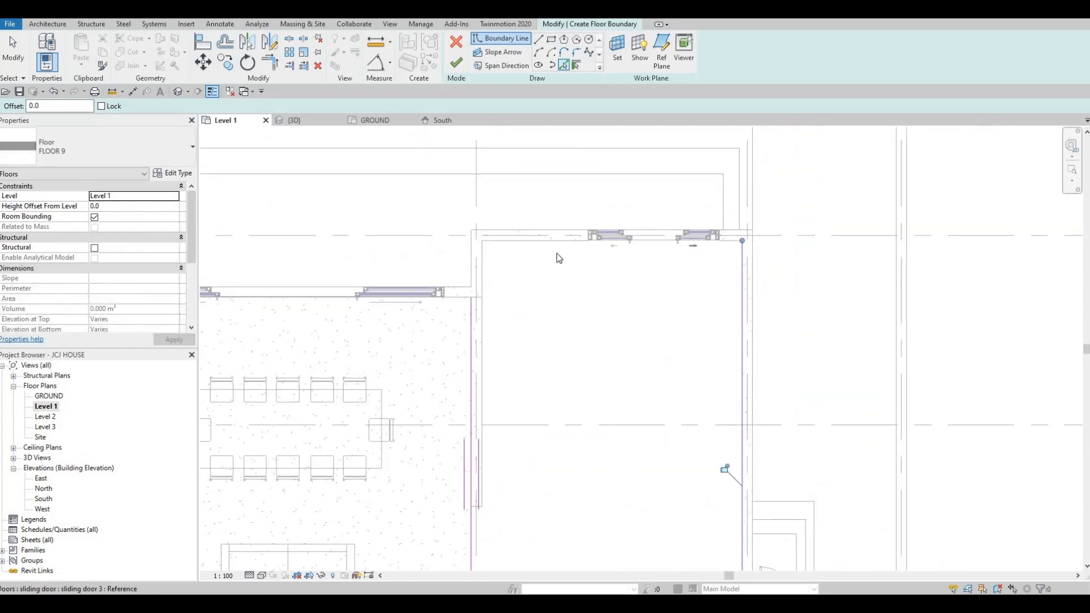
pyautogui.scroll(3, 559, 258)
pyautogui.scroll(2, 578, 301)
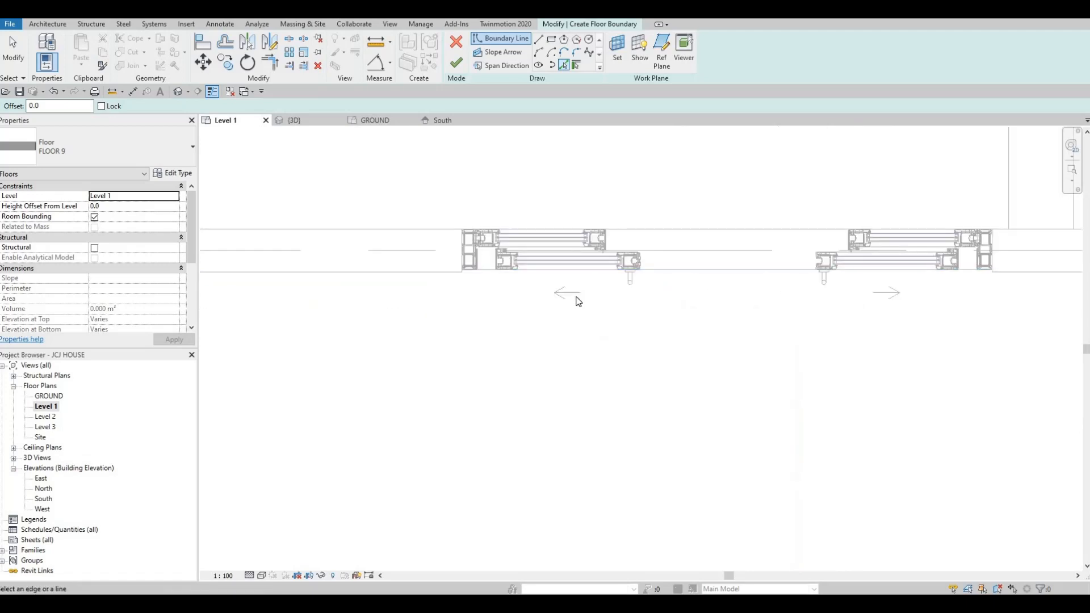
pyautogui.scroll(-1, 576, 296)
pyautogui.moveTo(420, 277); pyautogui.dragTo(584, 290, button='middle')
pyautogui.click(558, 289)
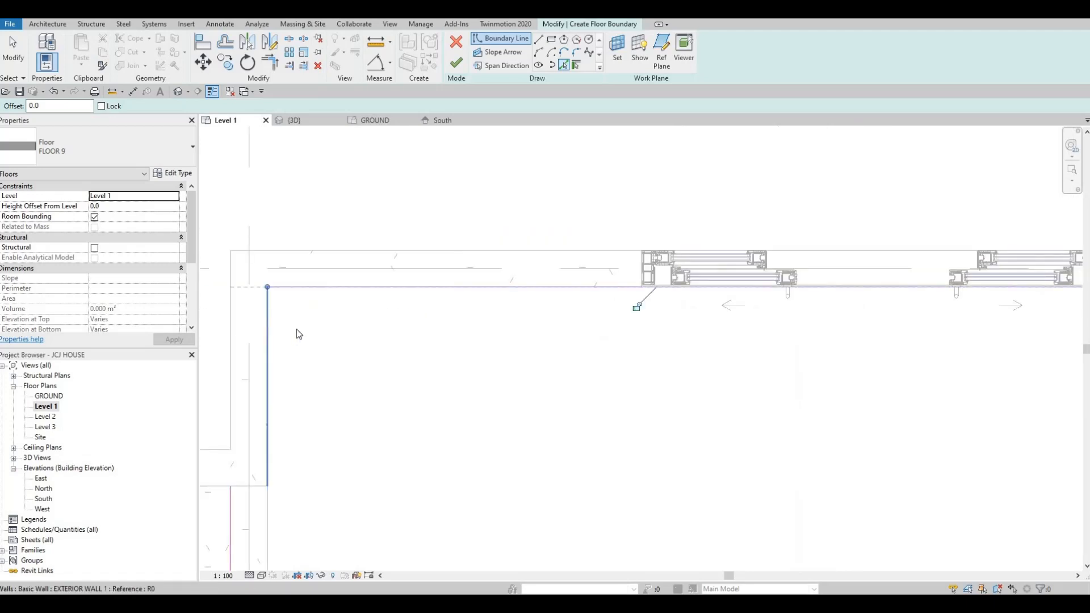
pyautogui.click(268, 330)
pyautogui.moveTo(357, 287); pyautogui.dragTo(403, 161, button='middle')
pyautogui.scroll(-3, 384, 227)
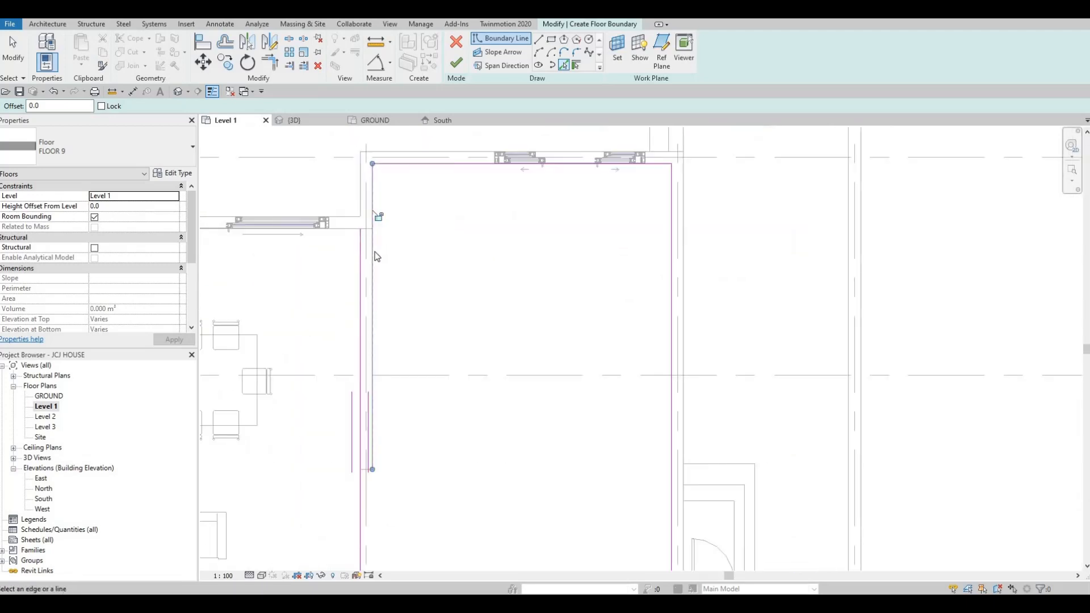
# Trim the inner west boundary line to the short wall edge where it meets the living area floor's northeast corner
pyautogui.scroll(4, 365, 221)
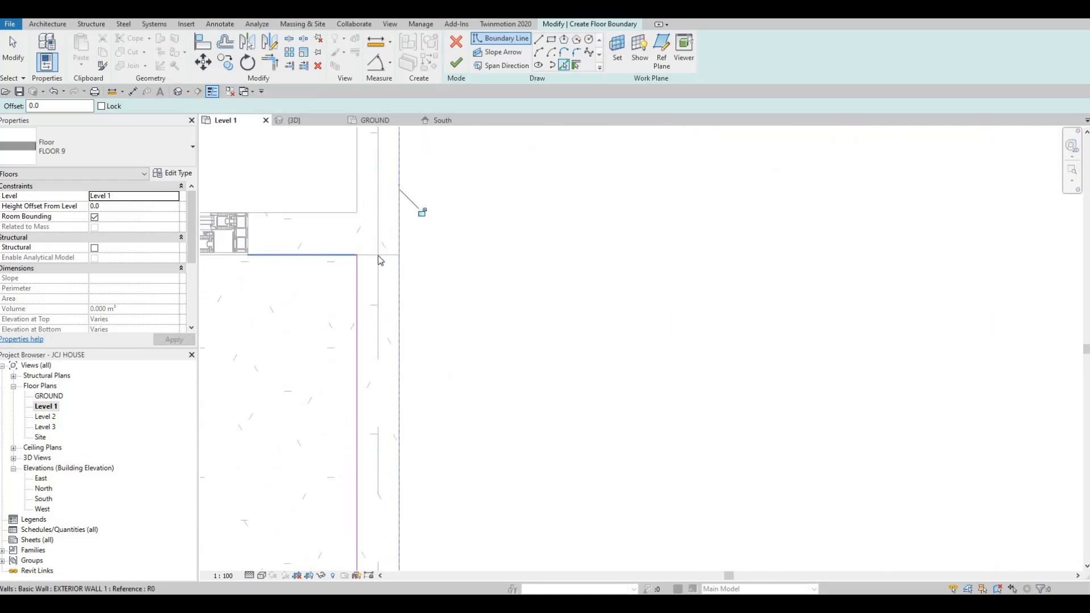
pyautogui.press('Escape')
pyautogui.press('Escape')
pyautogui.press('Escape')
pyautogui.press('t')
pyautogui.press('r')
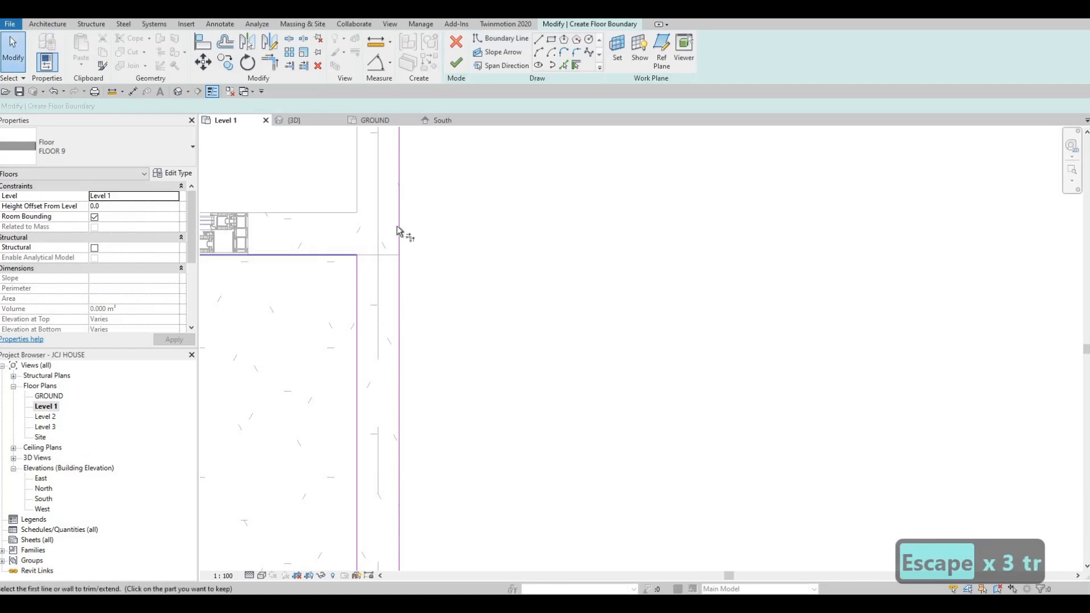
pyautogui.click(397, 220)
pyautogui.click(375, 256)
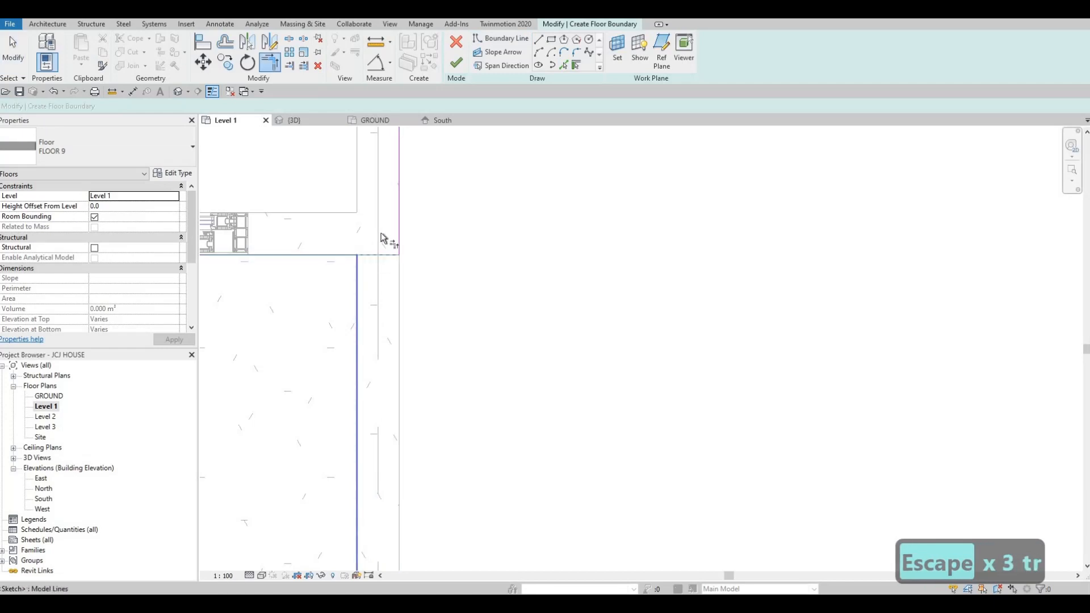
# Trim the boundary lines into clean corners along the room's south side, from the west edge around the bathroom to the east wall
pyautogui.scroll(-5, 397, 295)
pyautogui.scroll(5, 404, 420)
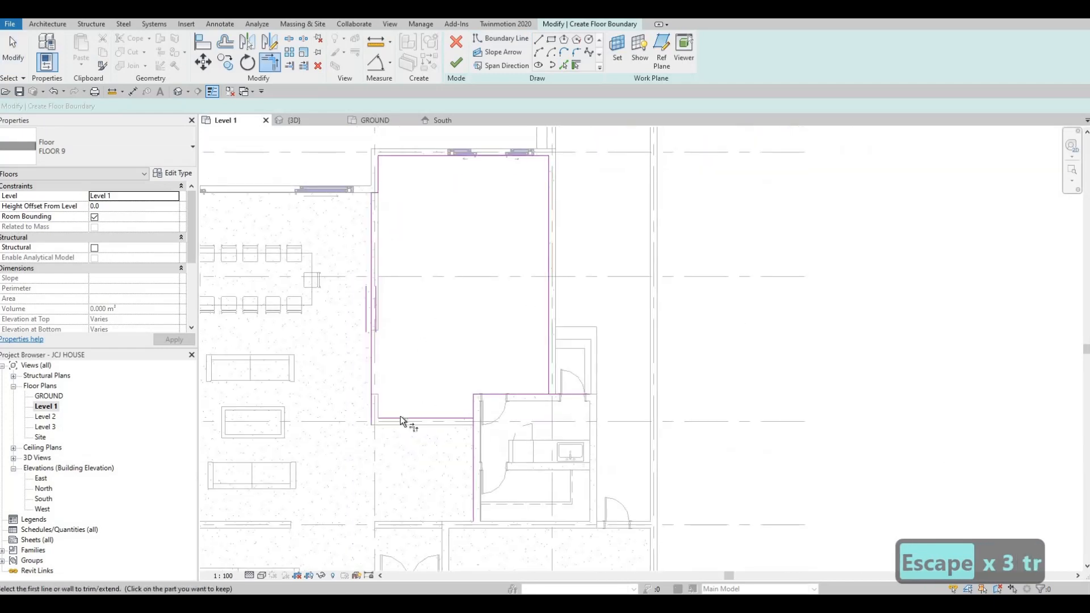
pyautogui.click(372, 410)
pyautogui.click(359, 384)
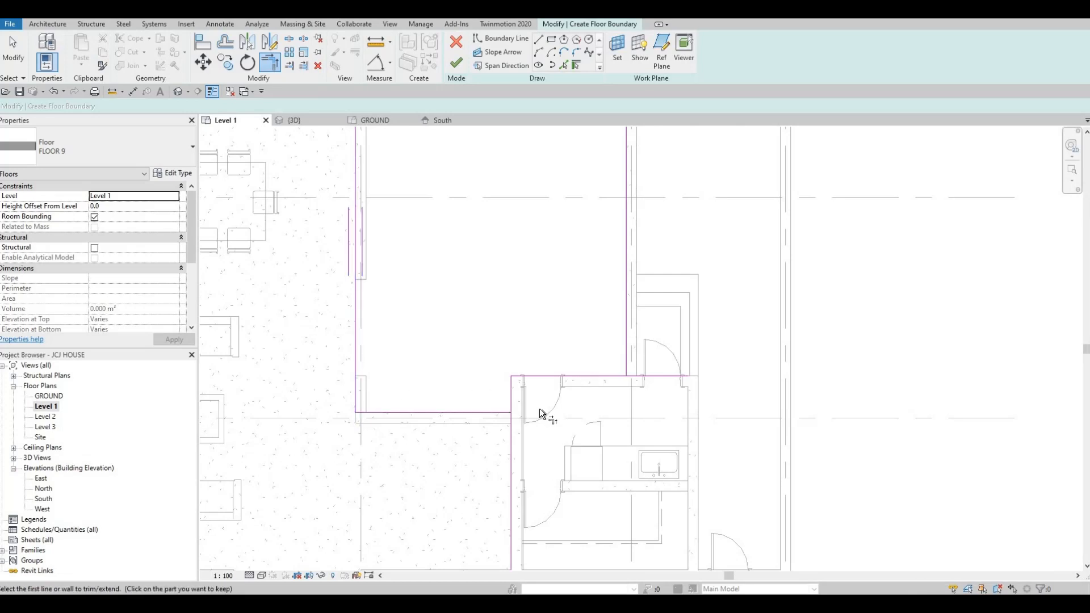
pyautogui.moveTo(514, 406); pyautogui.dragTo(487, 437, button='middle')
pyautogui.scroll(-1, 486, 436)
pyautogui.click(484, 431)
pyautogui.click(471, 442)
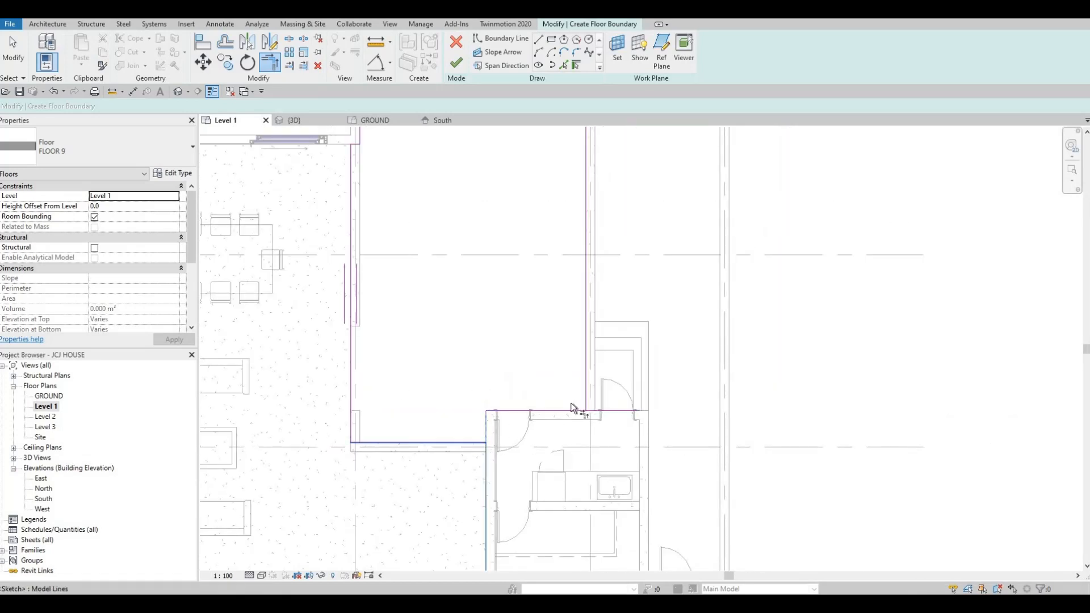
pyautogui.click(583, 410)
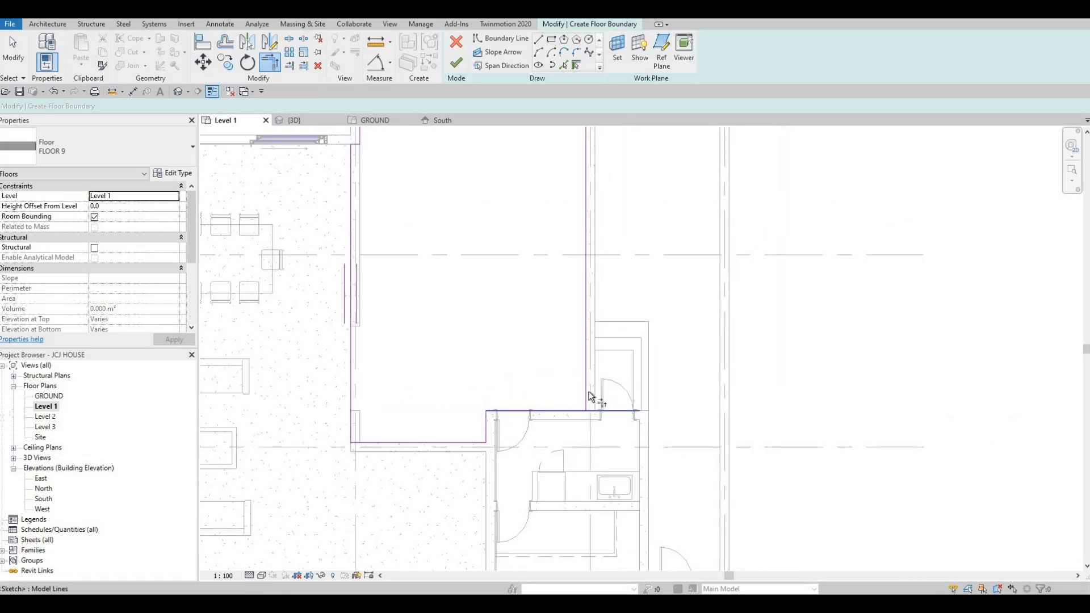
pyautogui.click(586, 316)
# Draw a three-sided boundary recess 2500 mm wide and 200 mm deep around the north sliding door opening
pyautogui.moveTo(462, 274); pyautogui.dragTo(437, 487, button='middle')
pyautogui.scroll(3, 457, 284)
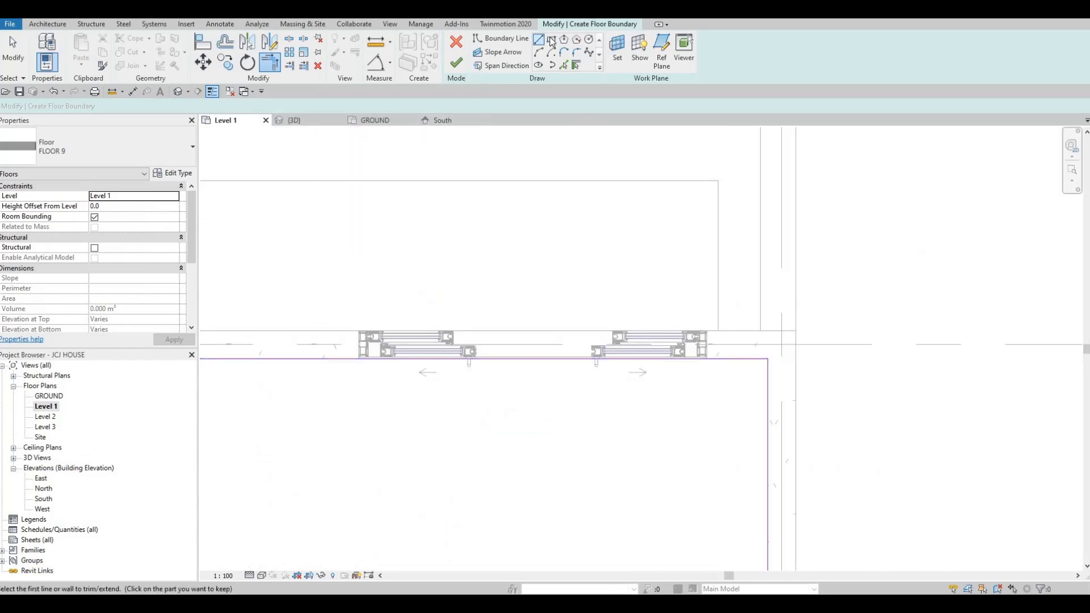
pyautogui.press('l')
pyautogui.press('i')
pyautogui.scroll(2, 360, 386)
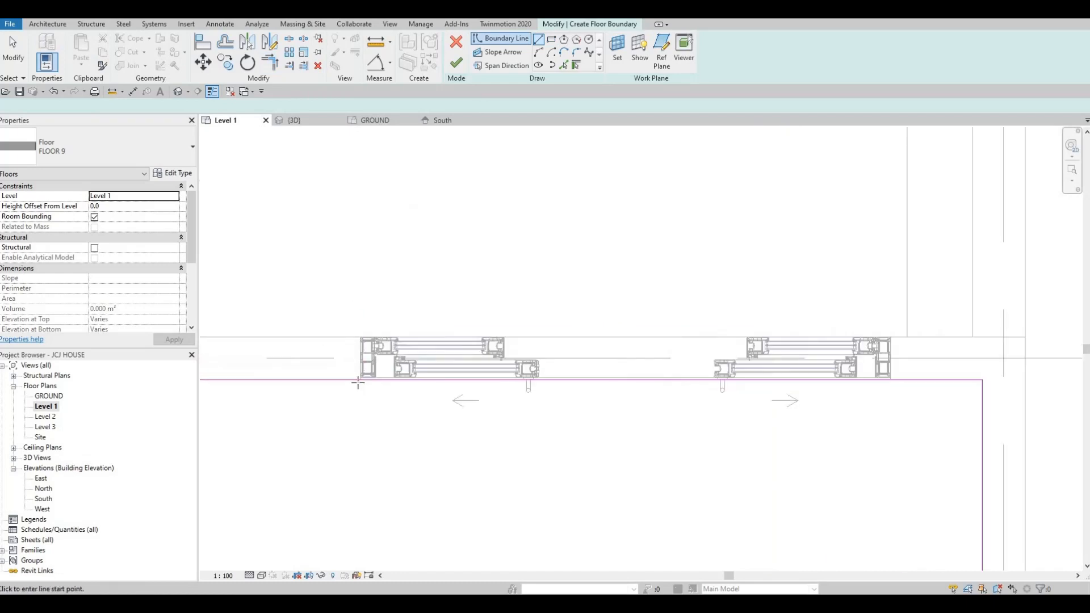
pyautogui.click(360, 339)
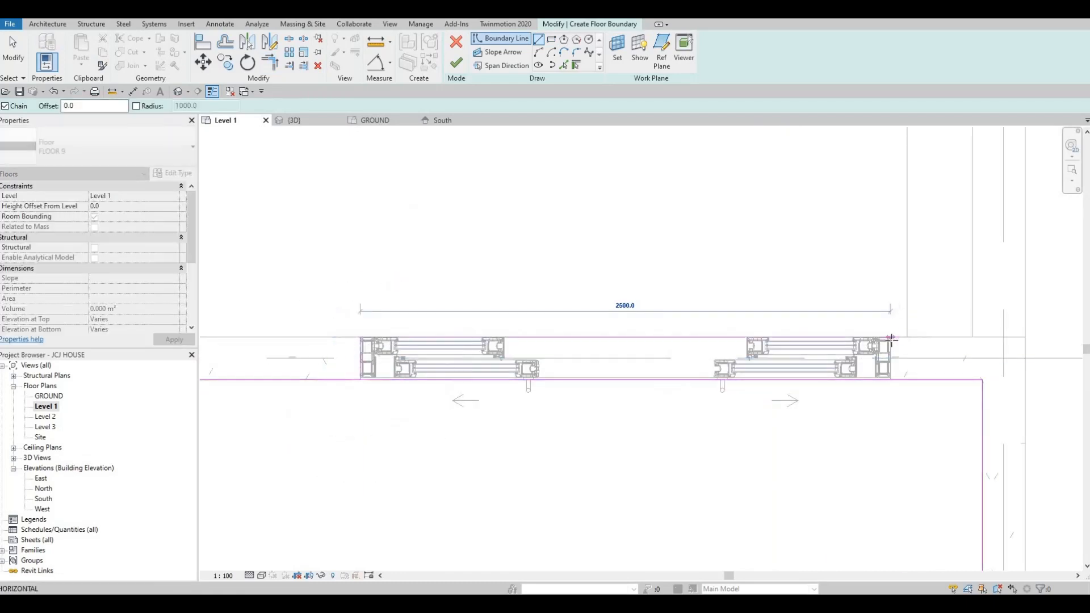
pyautogui.click(894, 379)
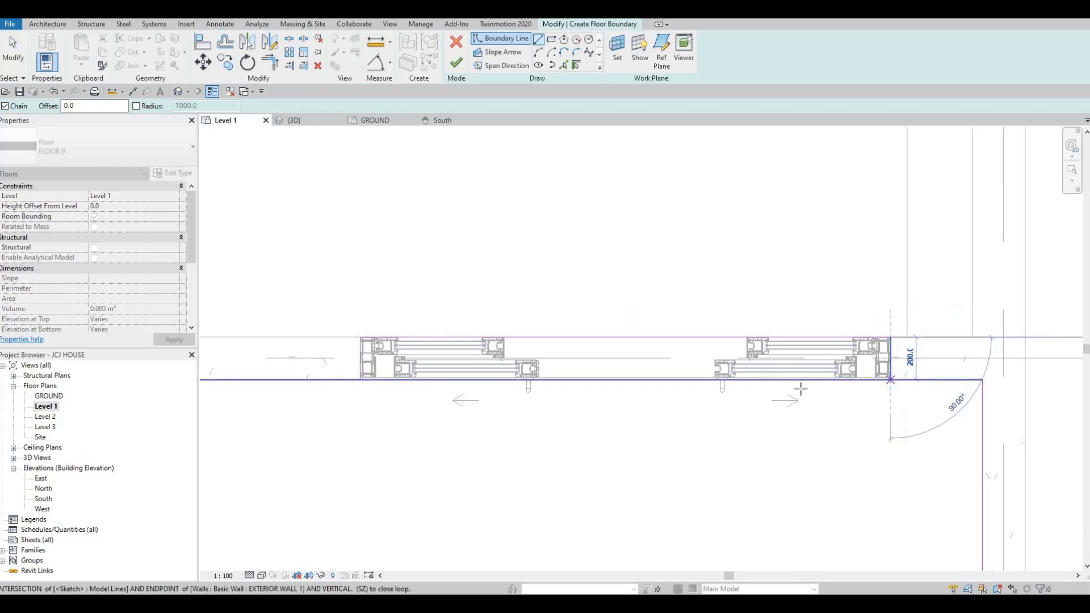
pyautogui.press('Escape')
pyautogui.press('Escape')
# Split the north boundary line within the sliding door opening
pyautogui.press('s')
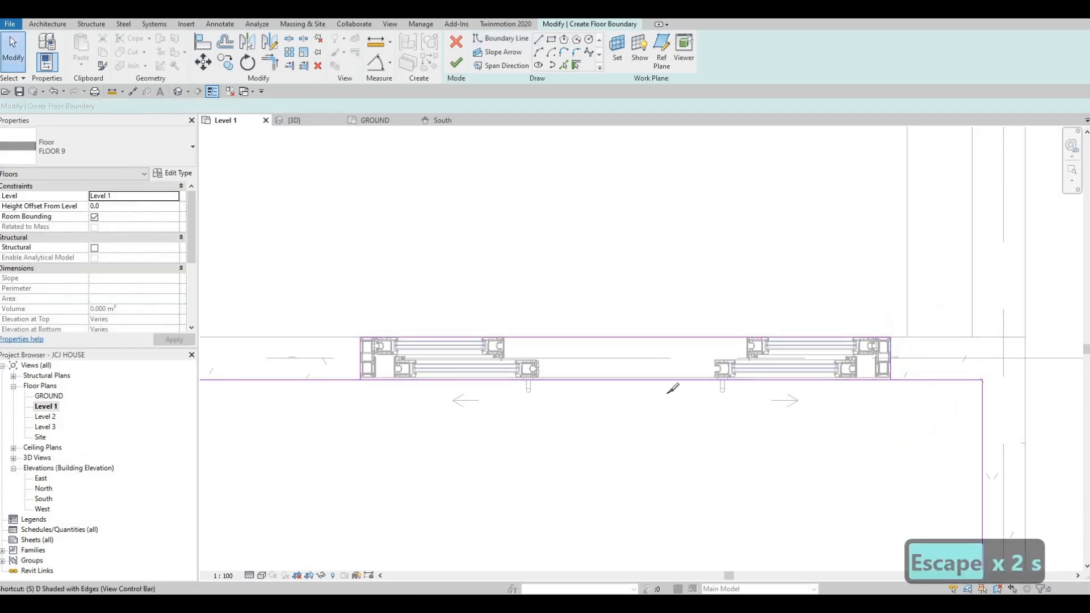
pyautogui.press('l')
pyautogui.click(656, 379)
pyautogui.press('Escape')
pyautogui.press('Escape')
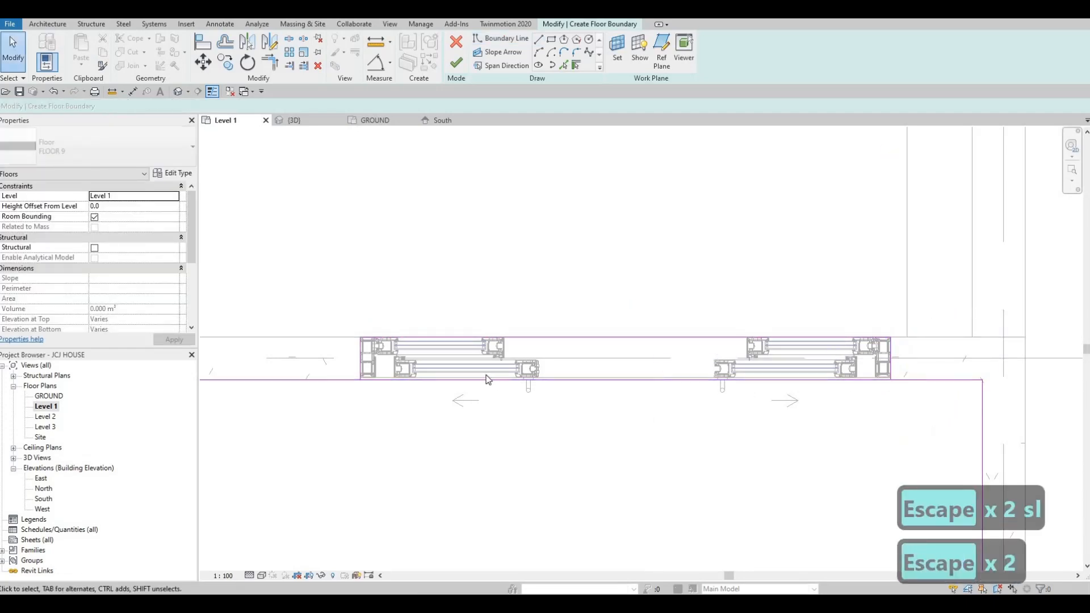
pyautogui.press('Escape')
# Trim both parts of the north boundary line to the sides of the sliding door recess
pyautogui.moveTo(363, 355); pyautogui.dragTo(424, 352, button='middle')
pyautogui.press('t')
pyautogui.press('r')
pyautogui.click(393, 376)
pyautogui.click(422, 355)
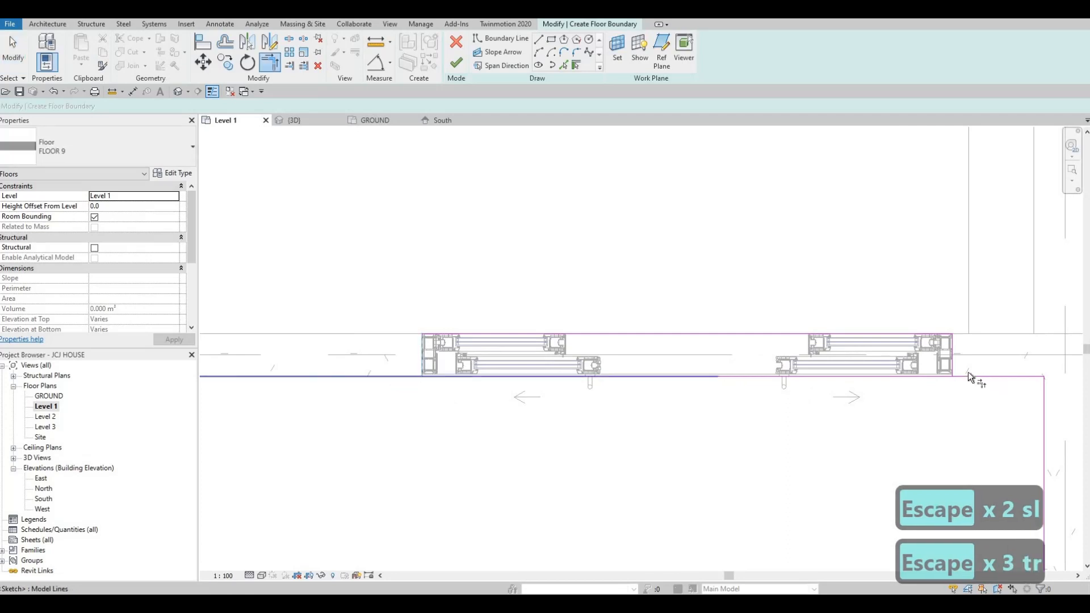
pyautogui.click(969, 375)
pyautogui.click(954, 355)
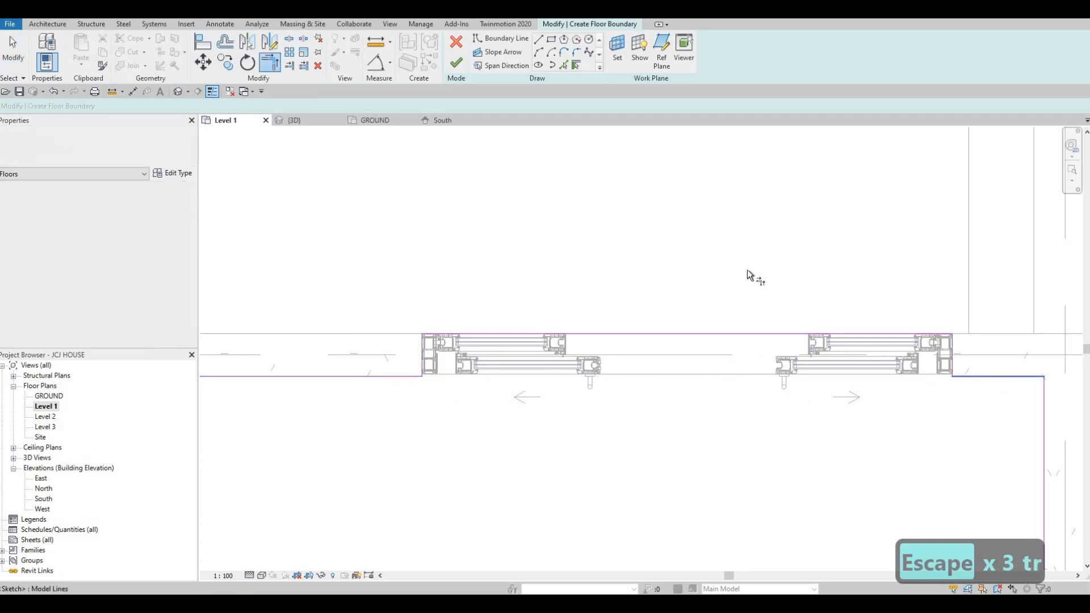
# Finish the boundary sketch to create the FLOOR 9 floor in the northeast room
pyautogui.scroll(-4, 746, 266)
pyautogui.click(463, 68)
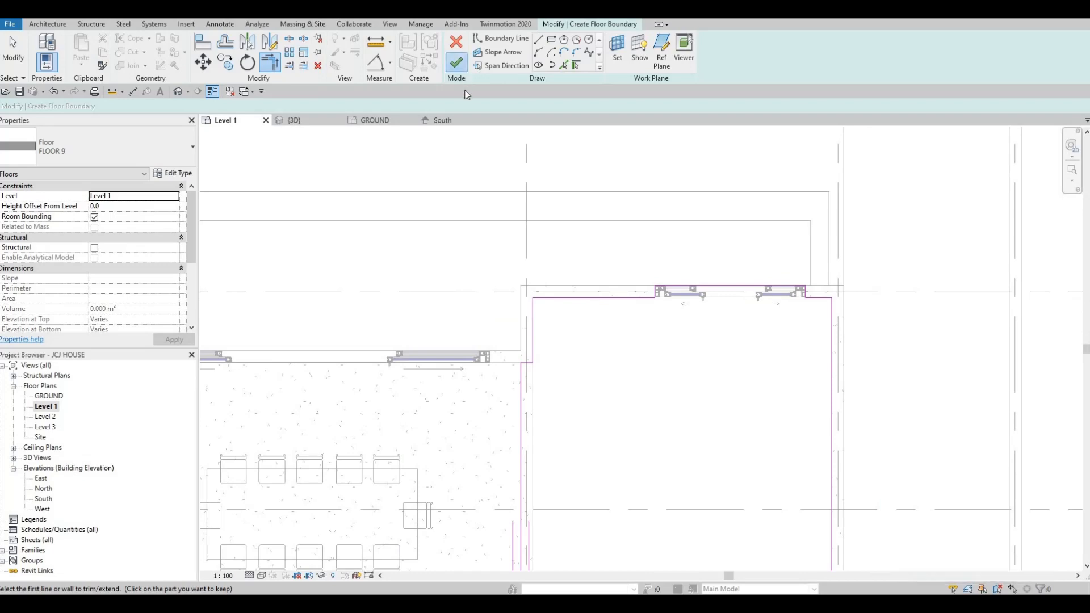
pyautogui.scroll(-2, 553, 307)
pyautogui.moveTo(553, 306); pyautogui.dragTo(650, 321, button='middle')
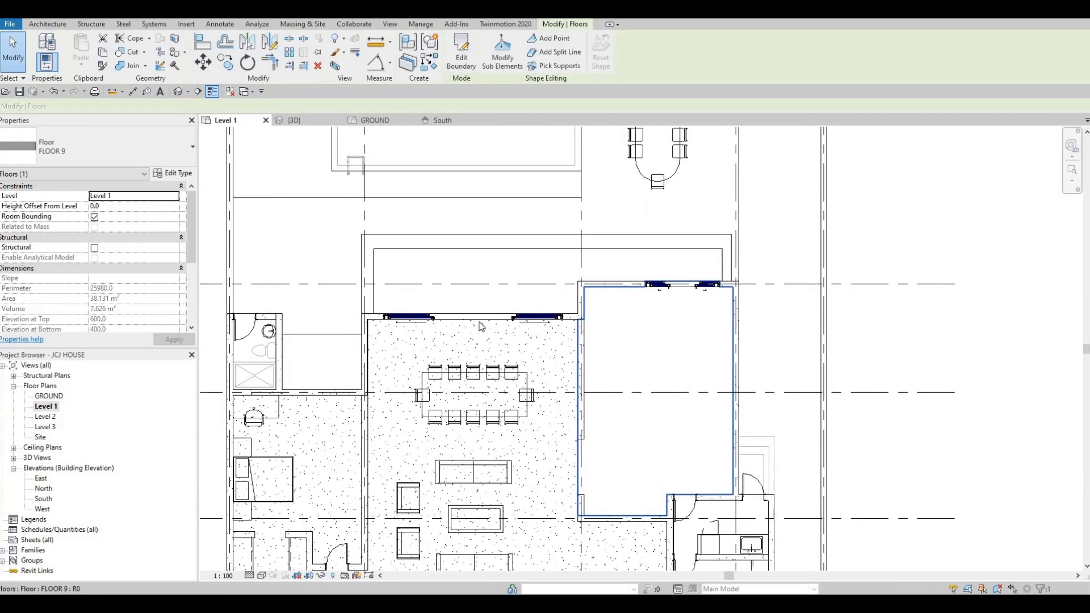
pyautogui.press('Escape')
pyautogui.press('Escape')
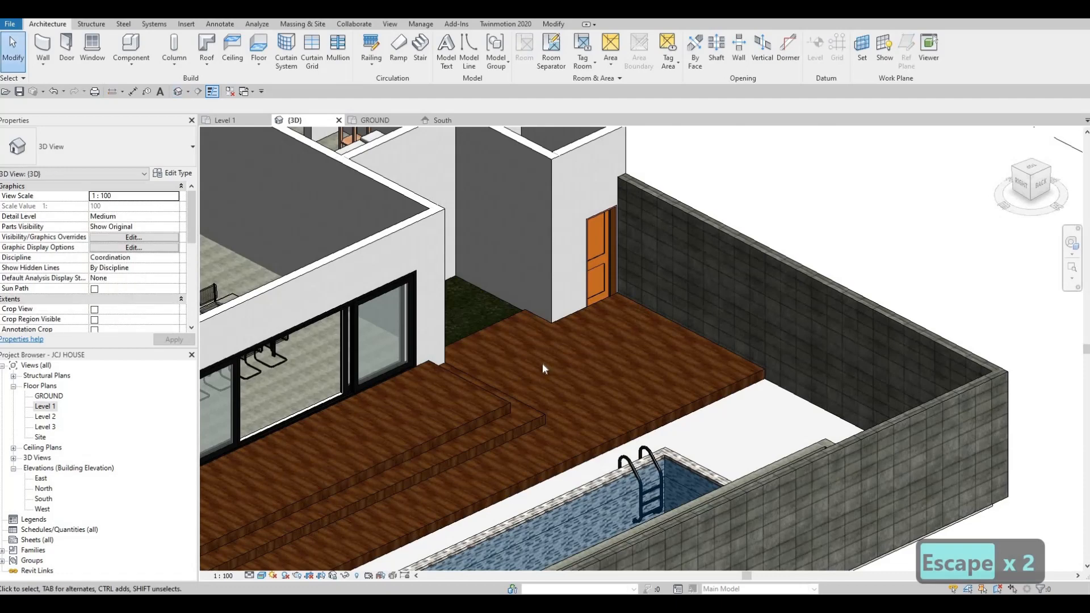
# Examine in 3D how the living room floor meets the threshold of its large sliding door
pyautogui.moveTo(352, 363); pyautogui.dragTo(531, 349, button='middle')
pyautogui.scroll(-2, 530, 349)
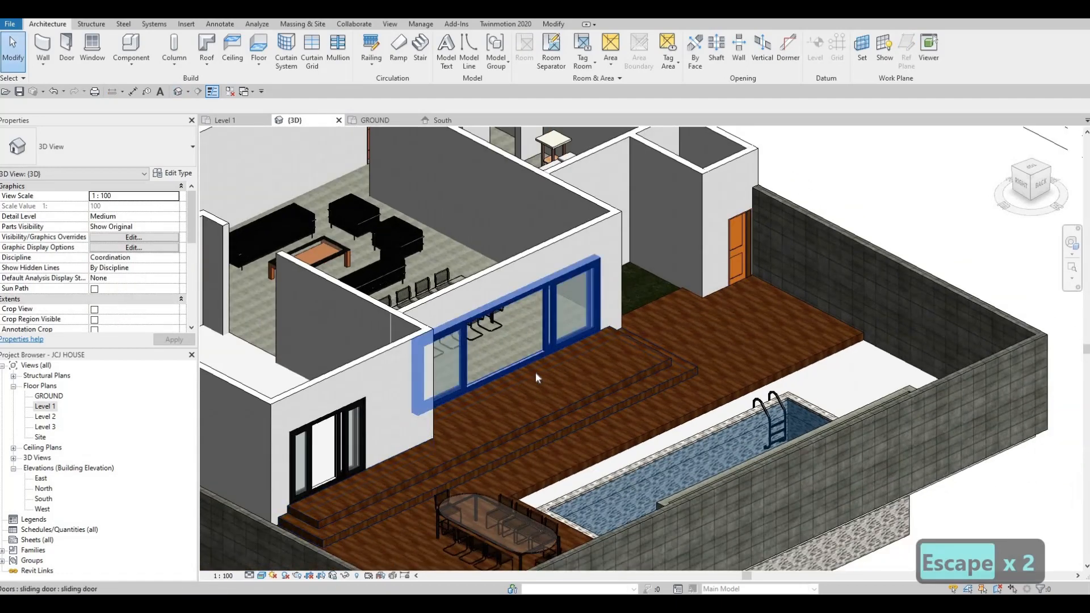
pyautogui.scroll(4, 536, 372)
pyautogui.scroll(3, 627, 341)
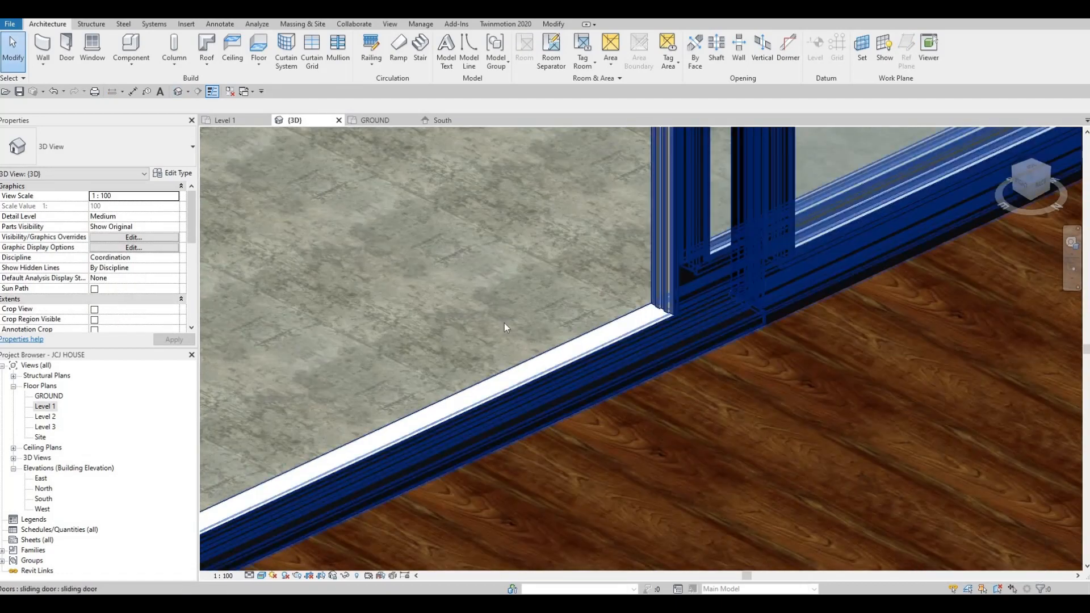
pyautogui.scroll(-3, 673, 315)
pyautogui.moveTo(625, 363); pyautogui.dragTo(767, 309, button='middle')
pyautogui.scroll(-5, 767, 309)
# Inspect the new floor's edge at the northeast room's sliding door in 3D and compare it with the living room door threshold
pyautogui.moveTo(432, 499); pyautogui.dragTo(580, 376, button='middle')
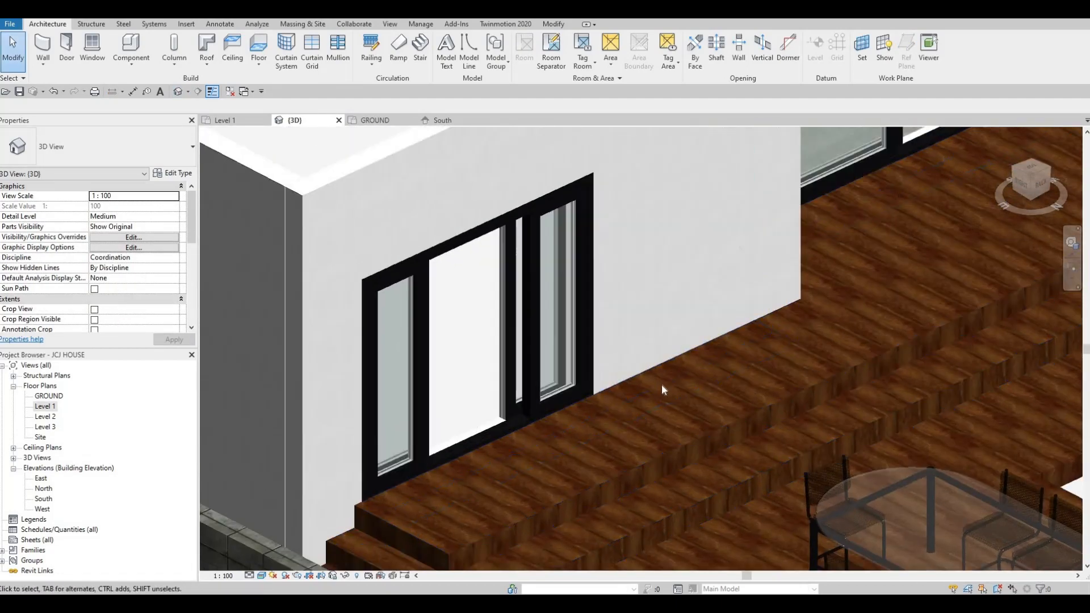
pyautogui.scroll(2, 591, 380)
pyautogui.scroll(1, 795, 296)
pyautogui.moveTo(307, 478); pyautogui.dragTo(651, 362, button='middle')
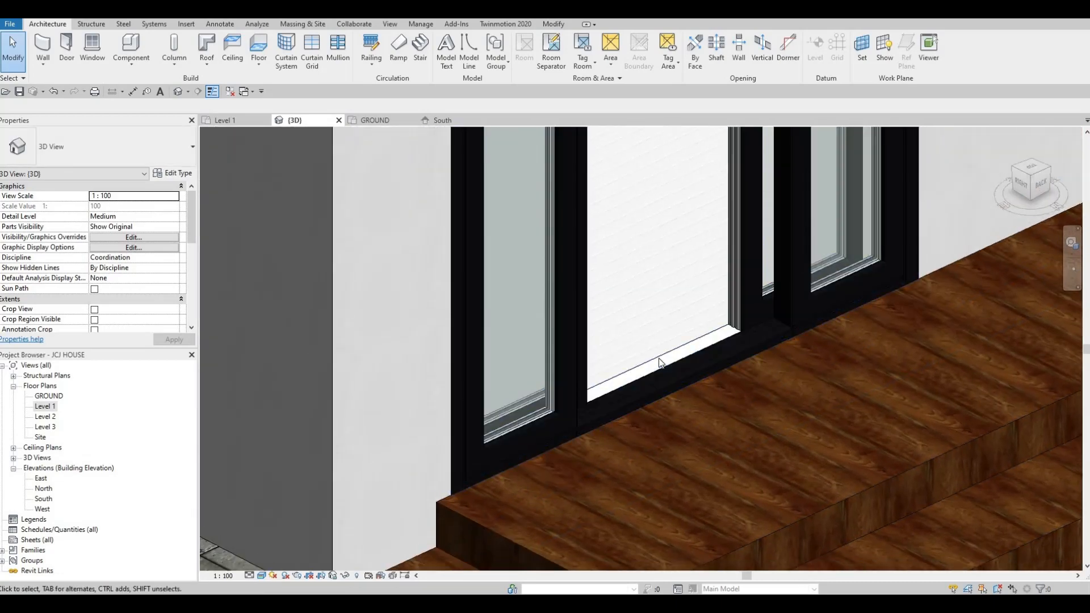
pyautogui.click(697, 342)
pyautogui.moveTo(697, 341)
pyautogui.keyDown('shift'); pyautogui.mouseDown(button='middle')
pyautogui.moveTo(673, 336)
pyautogui.moveTo(691, 322)
pyautogui.mouseUp(button='middle'); pyautogui.keyUp('shift')
pyautogui.press('Escape')
pyautogui.scroll(3, 658, 313)
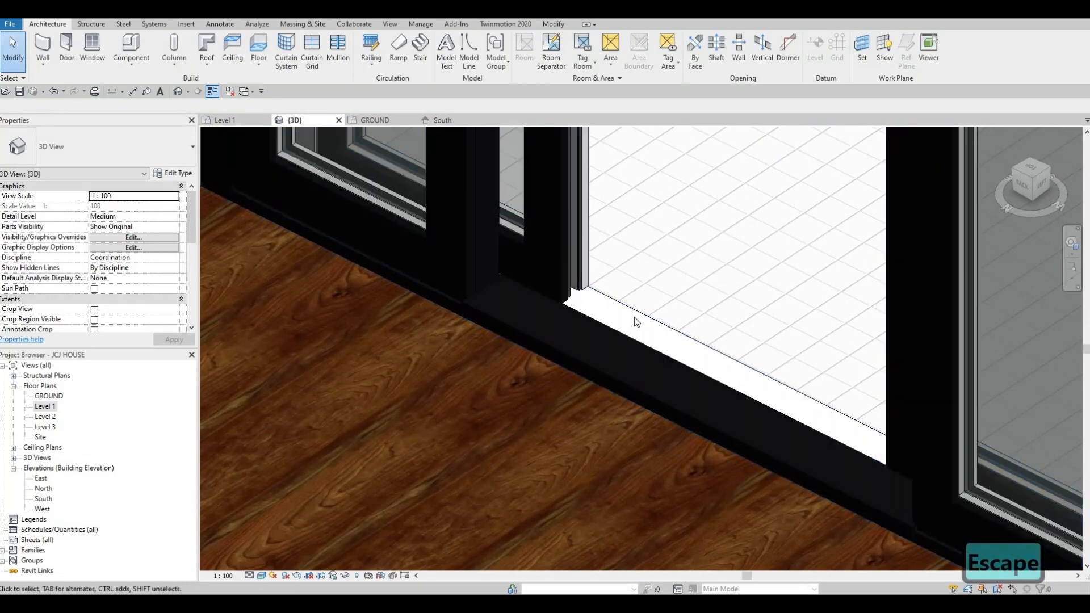
pyautogui.scroll(-2, 608, 281)
pyautogui.moveTo(1010, 409); pyautogui.dragTo(755, 253, button='middle')
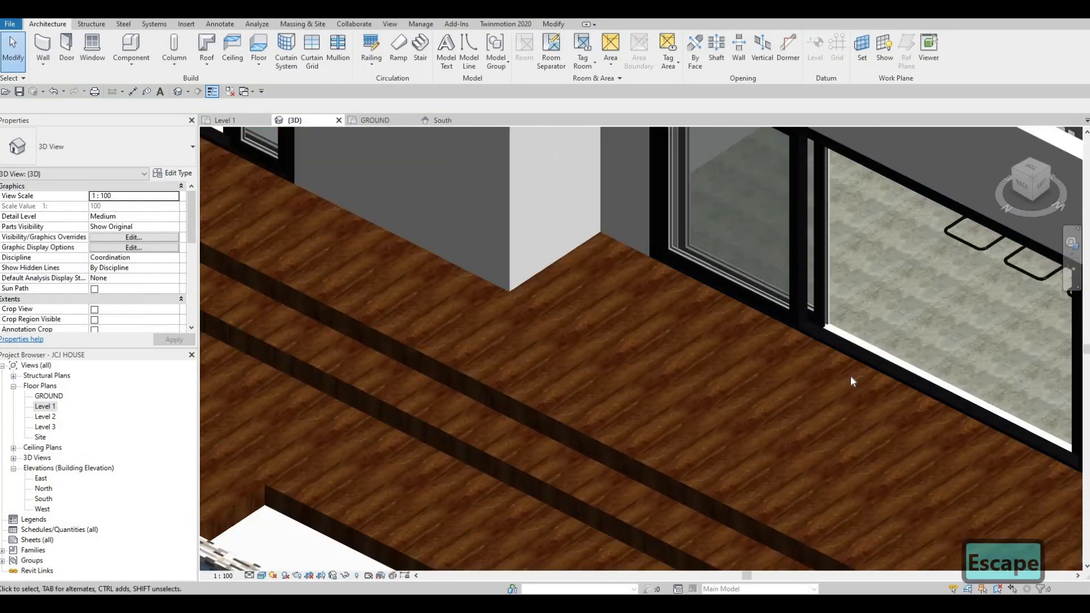
pyautogui.scroll(2, 851, 378)
pyautogui.click(847, 377)
pyautogui.press('Escape')
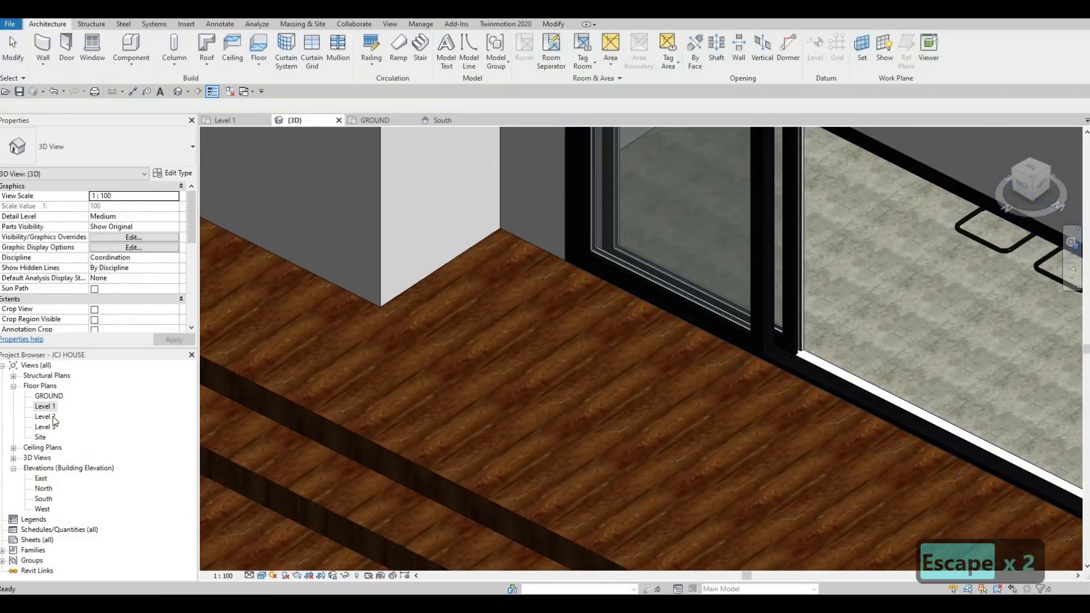
# Return to the Level 1 floor plan and open the northeast room's FLOOR 9 floor for boundary editing
pyautogui.doubleClick(45, 407)
pyautogui.press('Escape')
pyautogui.press('Escape')
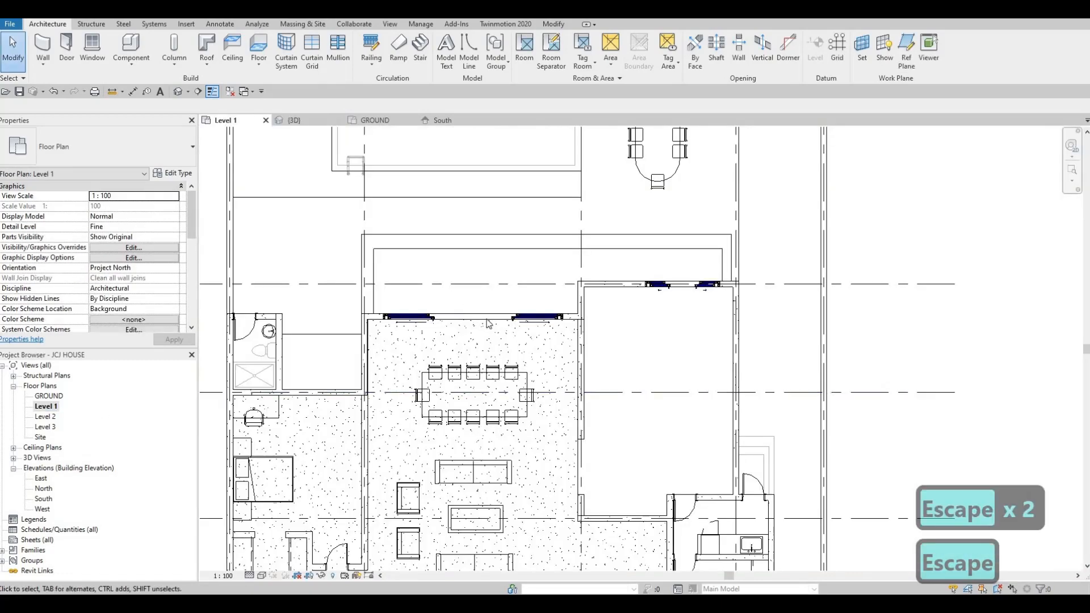
pyautogui.press('Tab')
pyautogui.press('Tab')
pyautogui.press('Tab')
pyautogui.click(680, 290)
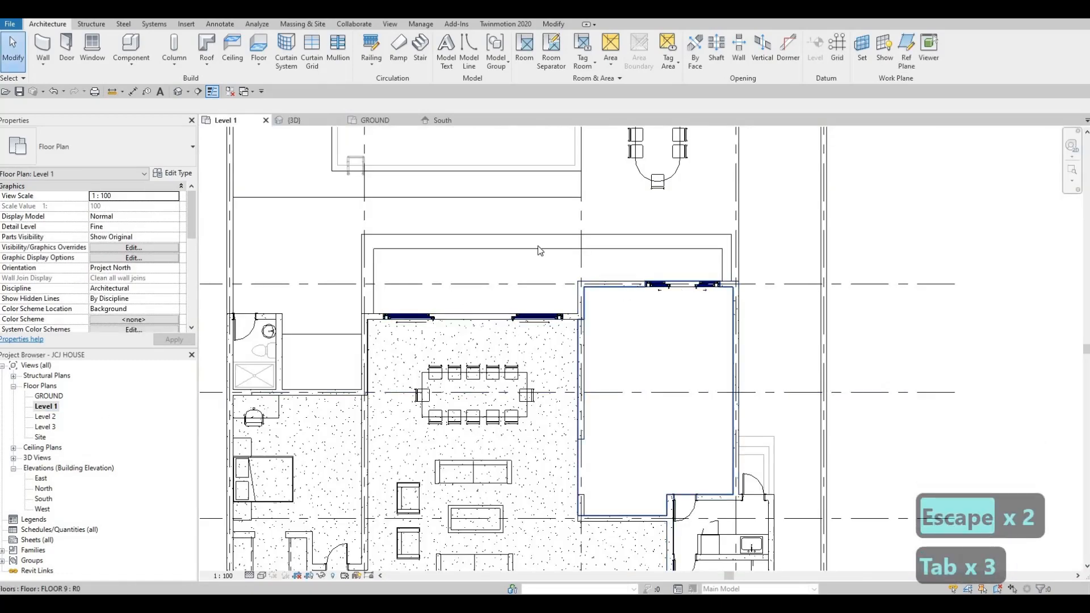
pyautogui.click(461, 60)
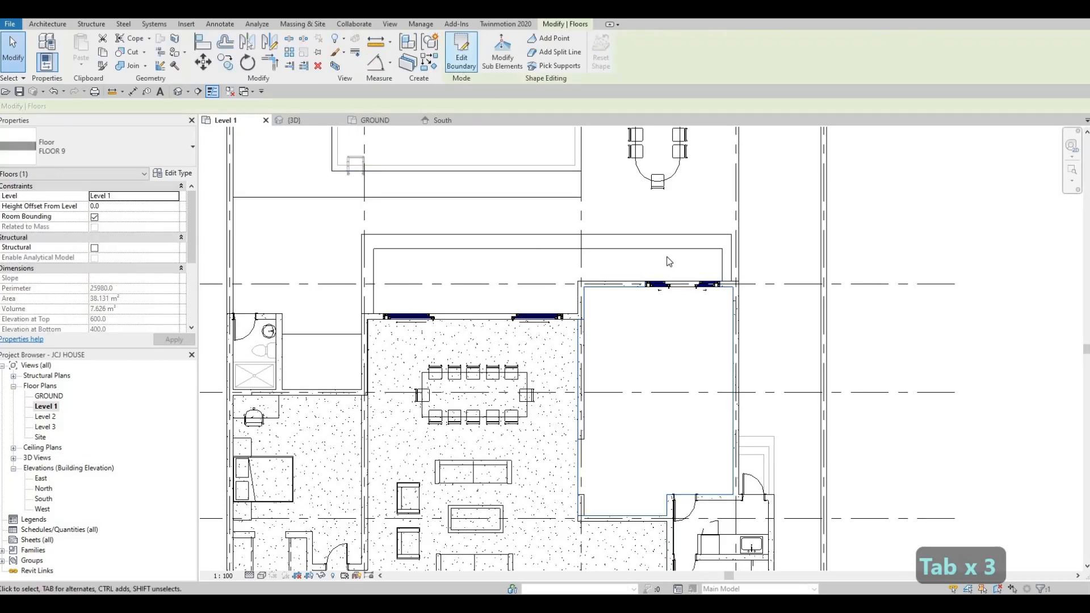
# Delete the three recess lines around the north sliding door and the short north boundary segment east of it
pyautogui.scroll(5, 694, 298)
pyautogui.click(690, 299)
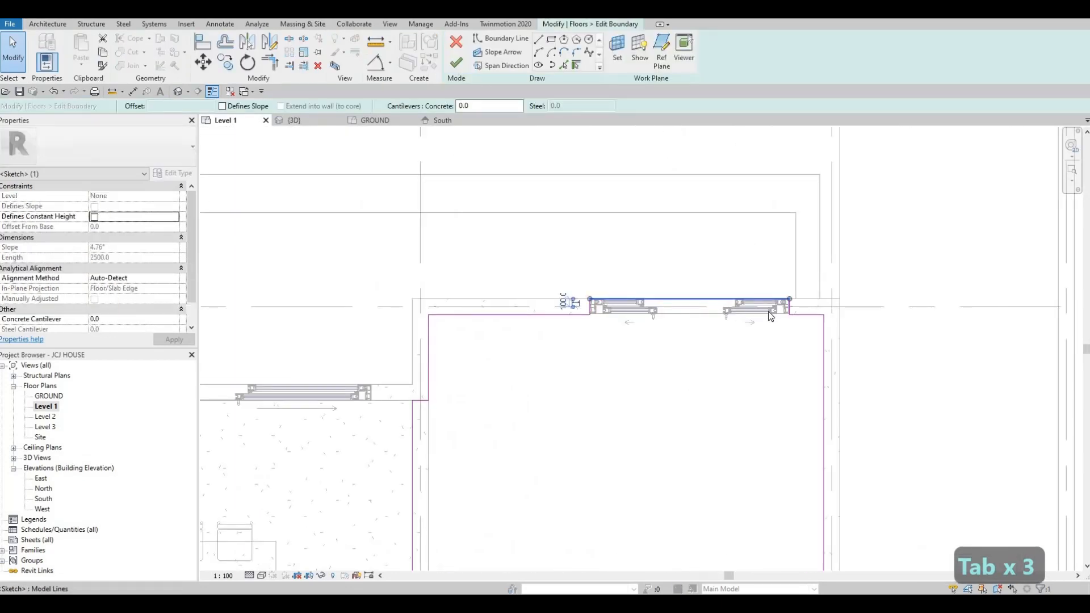
pyautogui.press('Delete')
pyautogui.press('Delete')
pyautogui.press('Delete')
pyautogui.press('Delete')
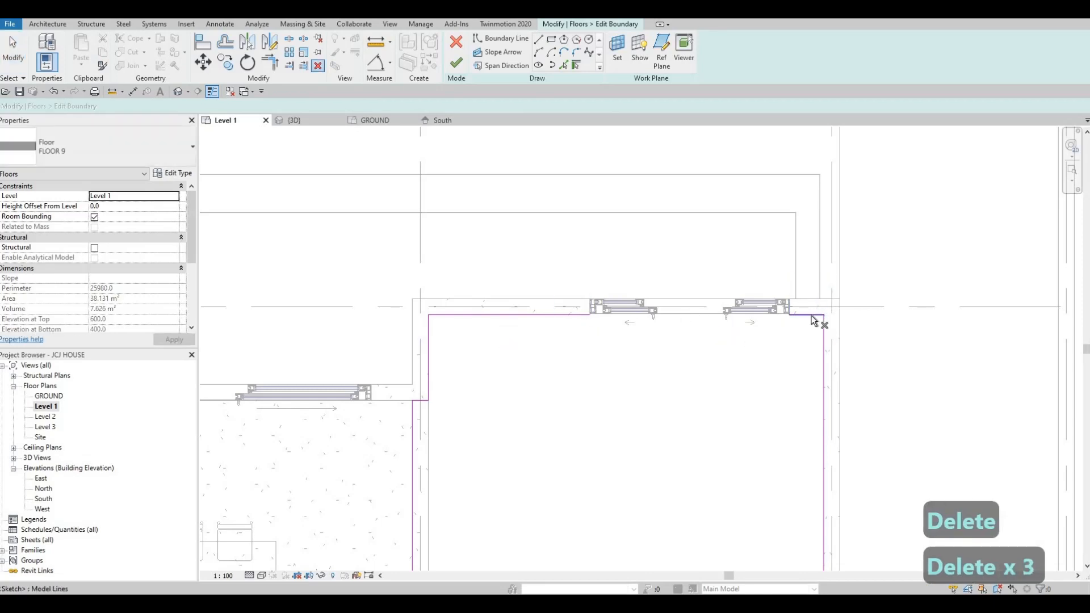
pyautogui.press('Delete')
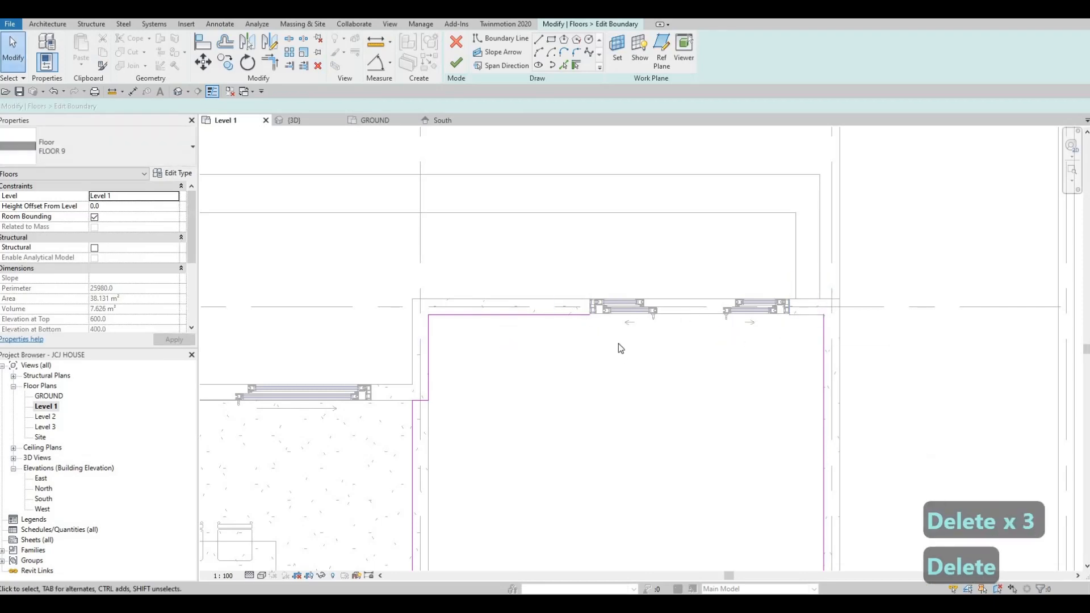
# Extend the remaining north boundary line to a corner with the east boundary line and finish editing the floor
pyautogui.press('t')
pyautogui.press('r')
pyautogui.click(568, 315)
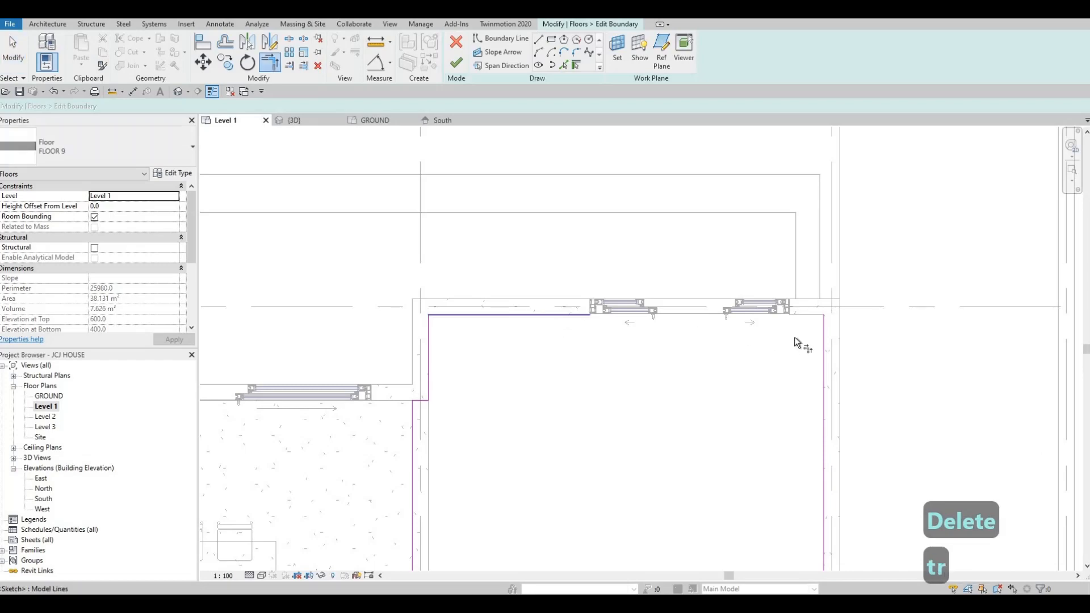
pyautogui.click(823, 352)
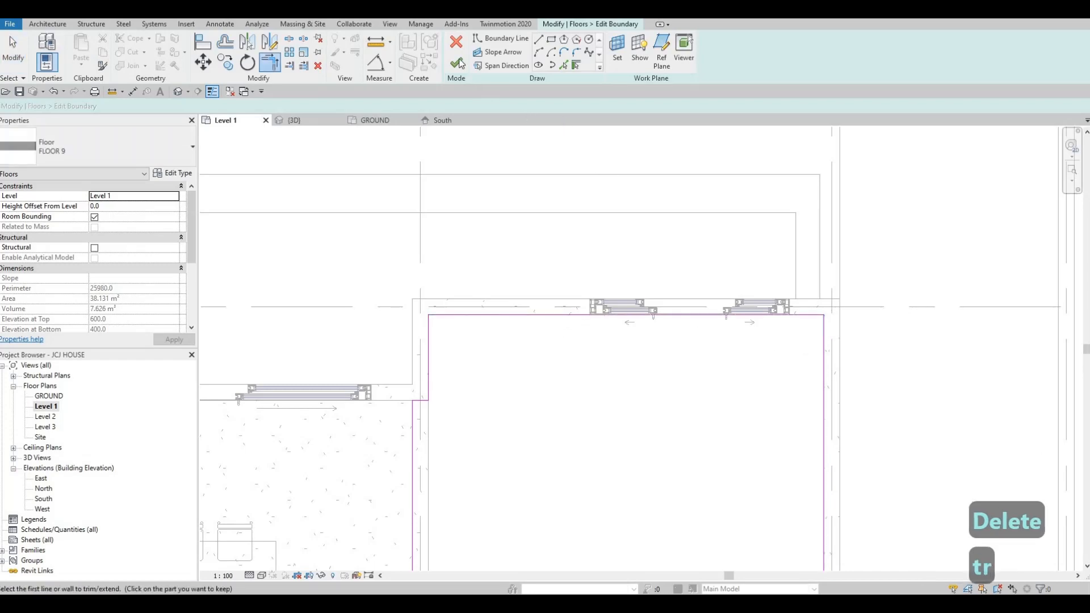
pyautogui.scroll(-9, 400, 345)
pyautogui.moveTo(568, 488)
pyautogui.mouseDown(button='middle')
pyautogui.moveTo(639, 345)
pyautogui.moveTo(645, 352)
pyautogui.mouseUp(button='middle')
pyautogui.press('Escape')
pyautogui.scroll(3, 642, 354)
pyautogui.scroll(-5, 635, 349)
pyautogui.press('Escape')
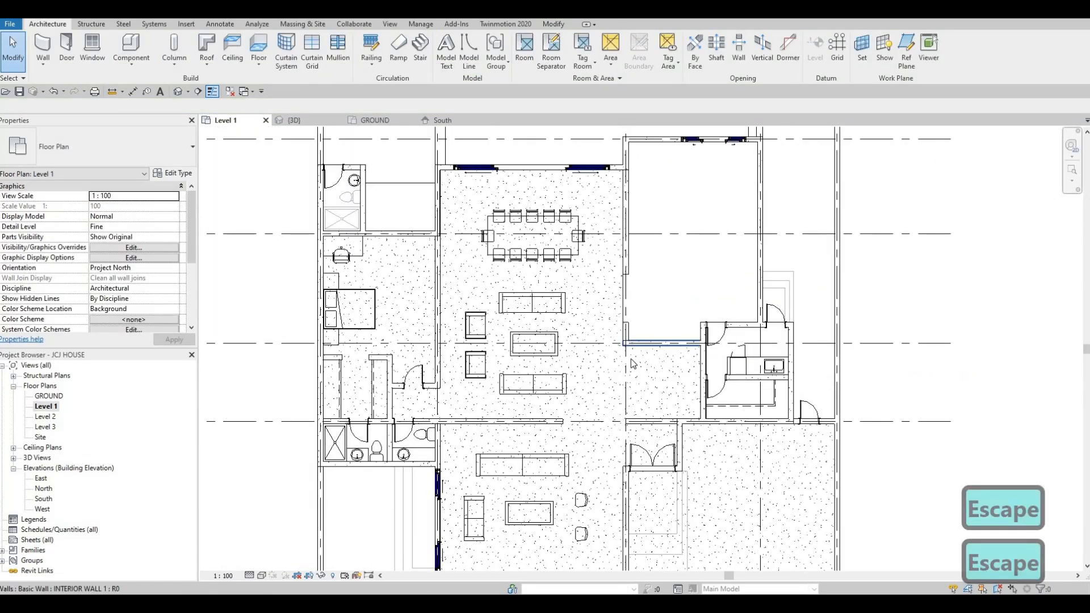
# Start a stair from Level 1 to Level 2 with the Assembled Stair type 180mm max riser 275mm tread
pyautogui.scroll(4, 526, 335)
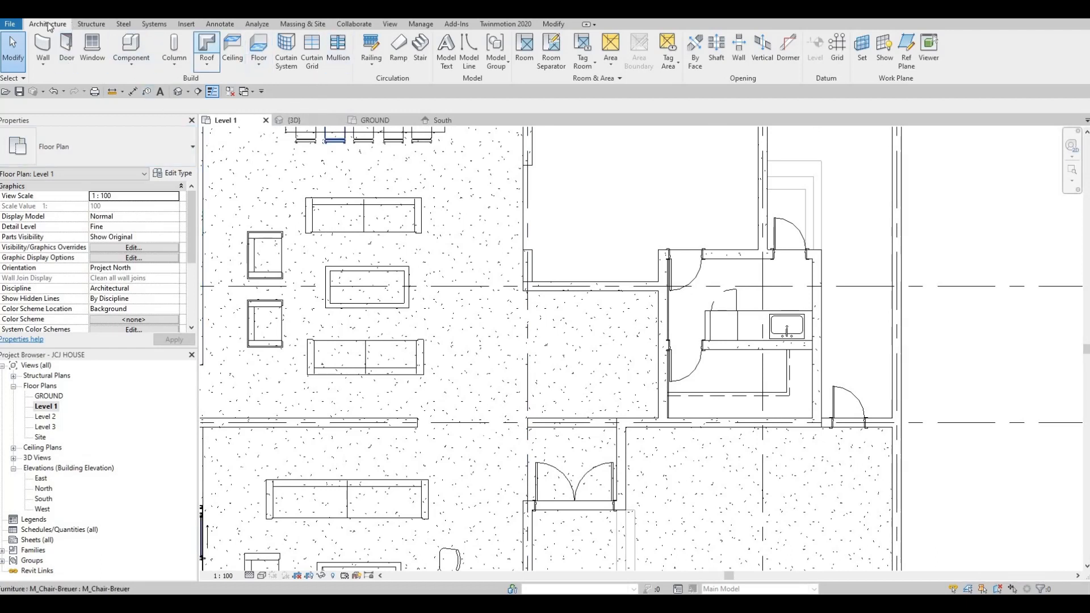
pyautogui.click(421, 51)
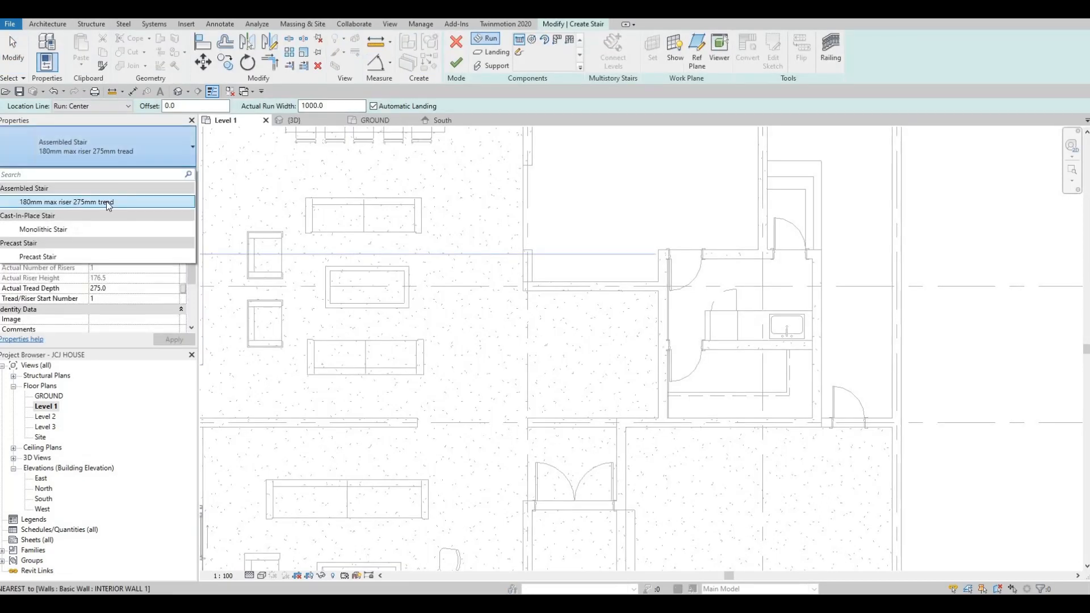
pyautogui.press('Escape')
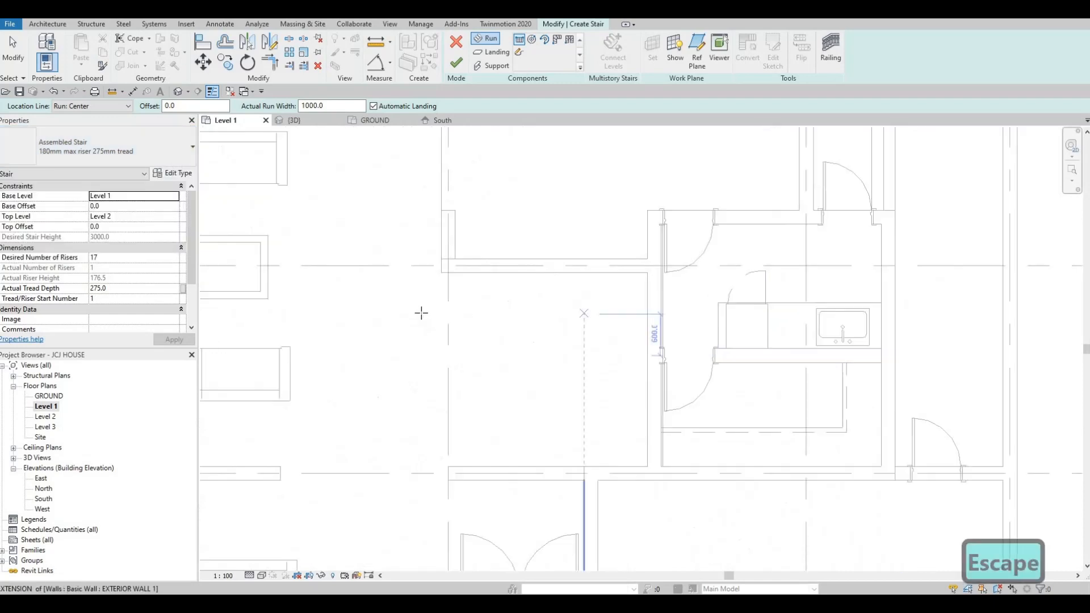
pyautogui.scroll(2, 431, 310)
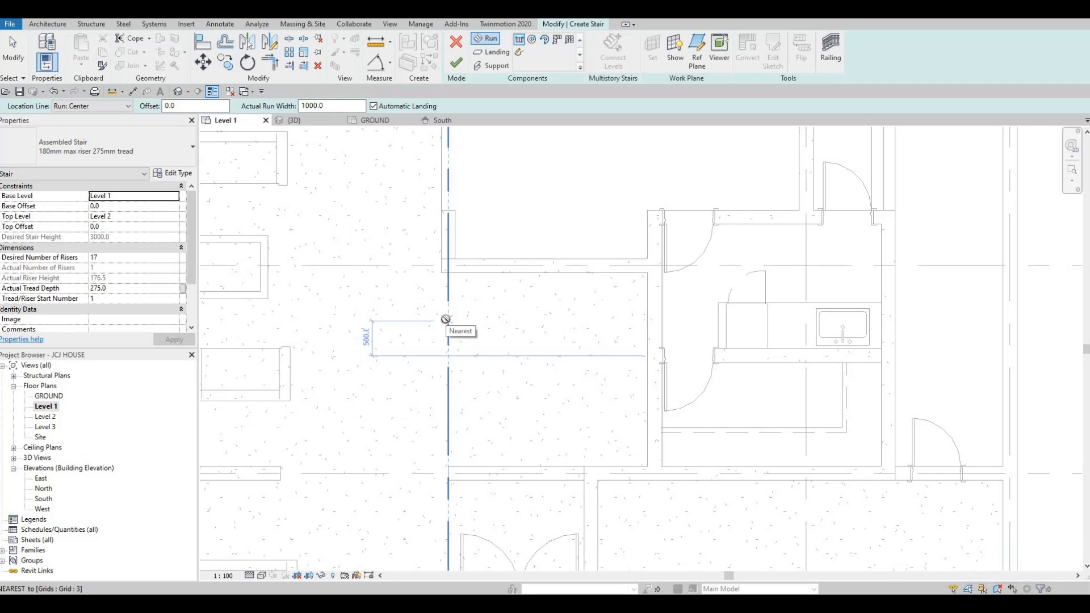
pyautogui.click(447, 319)
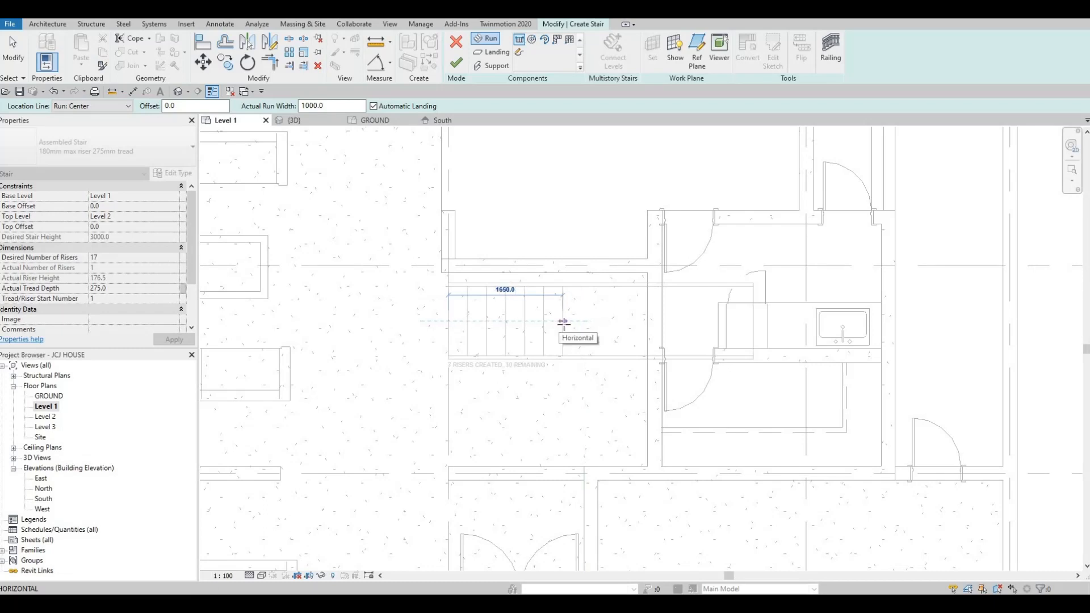
pyautogui.click(563, 321)
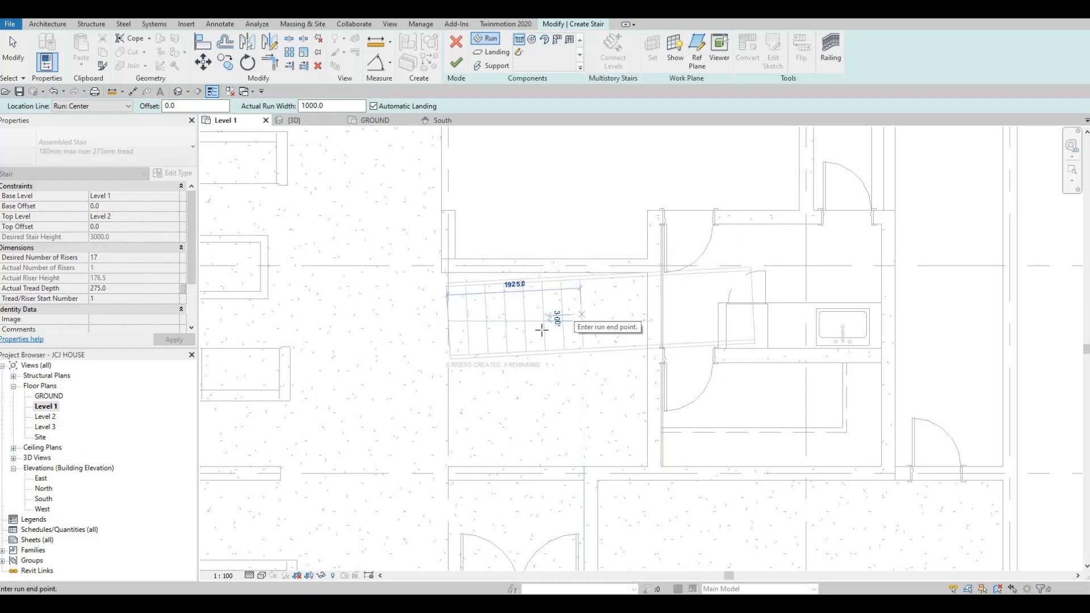
pyautogui.press('Escape')
# Set the stair's desired number of risers to 18
pyautogui.click(107, 256)
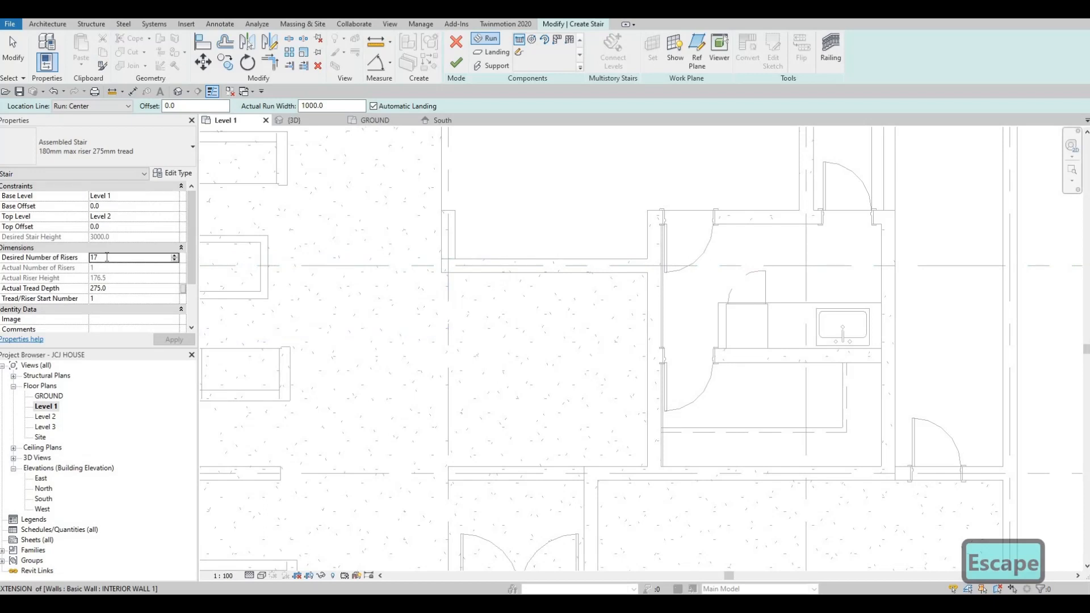
pyautogui.write('18')
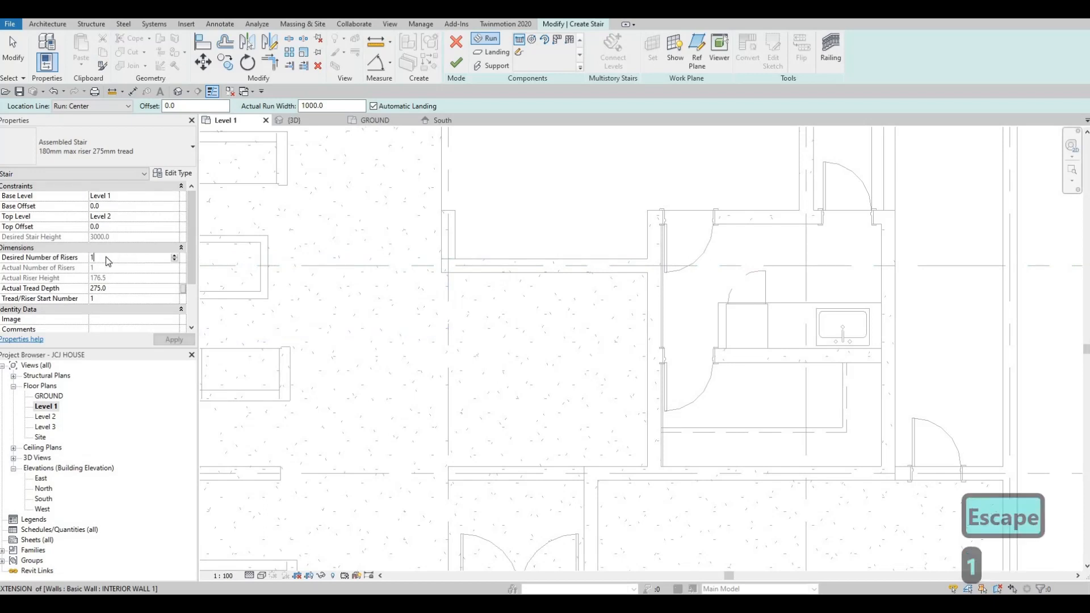
pyautogui.press('Return')
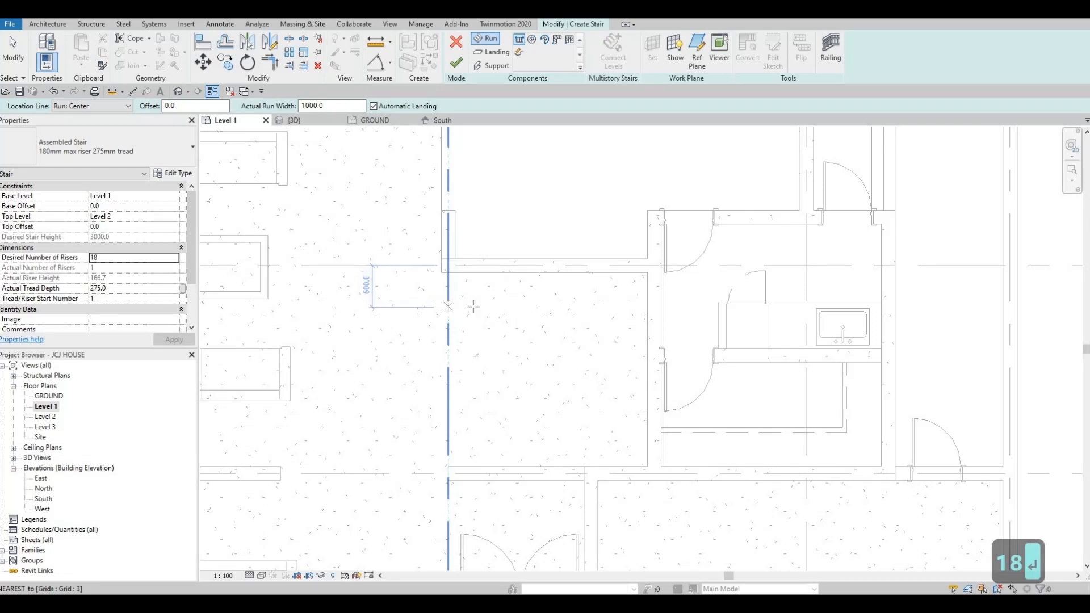
# Draw a U-shaped stair with two 1000 mm wide, 9-riser runs, going east from grid 3 along the north wall and returning west
pyautogui.click(474, 307)
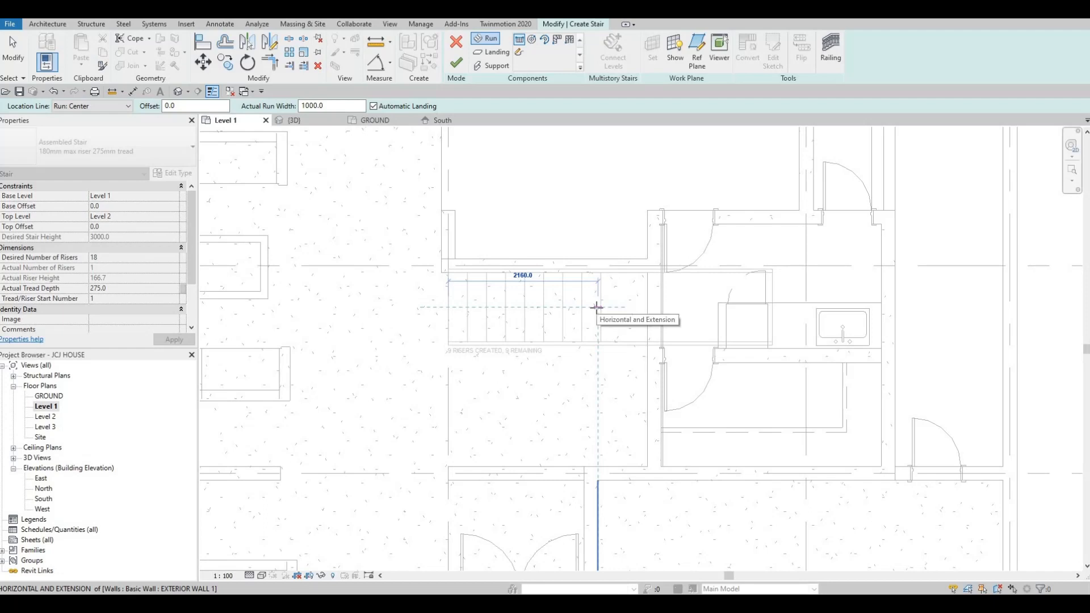
pyautogui.click(597, 307)
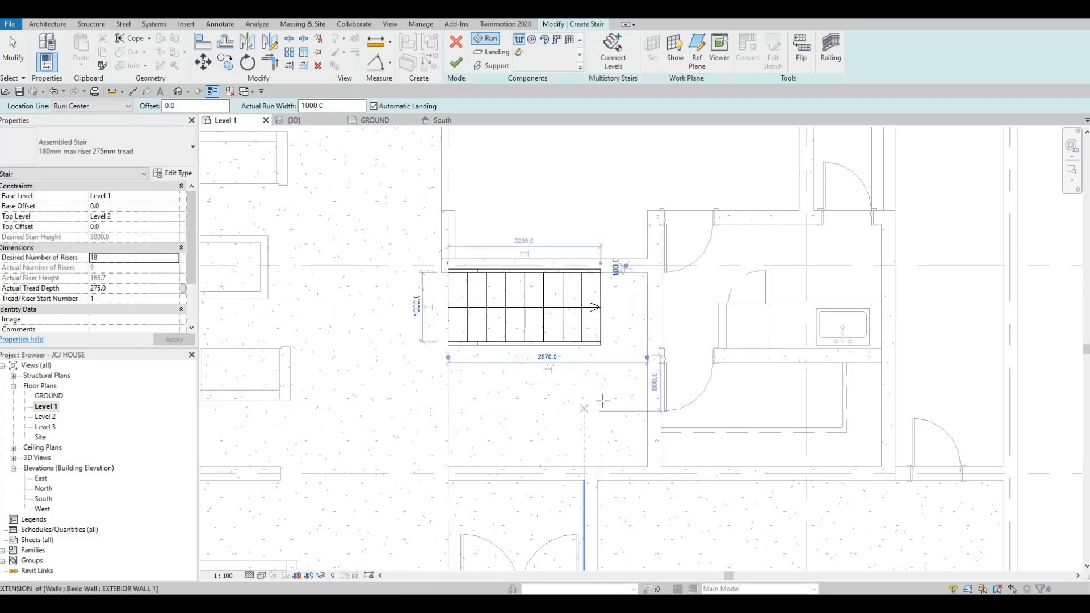
pyautogui.click(601, 401)
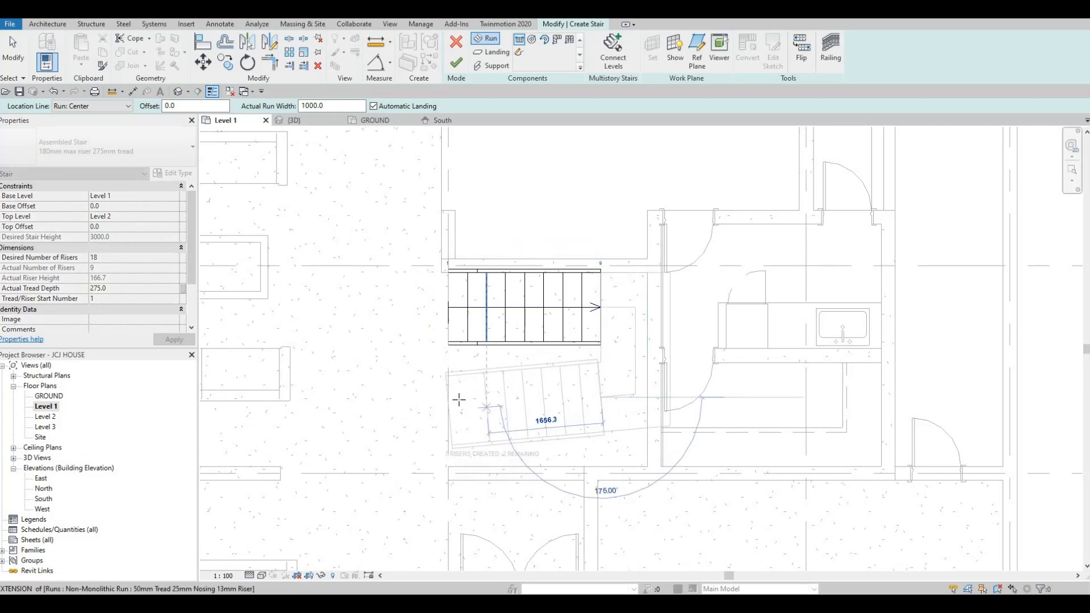
pyautogui.click(459, 421)
pyautogui.press('Escape')
pyautogui.press('Escape')
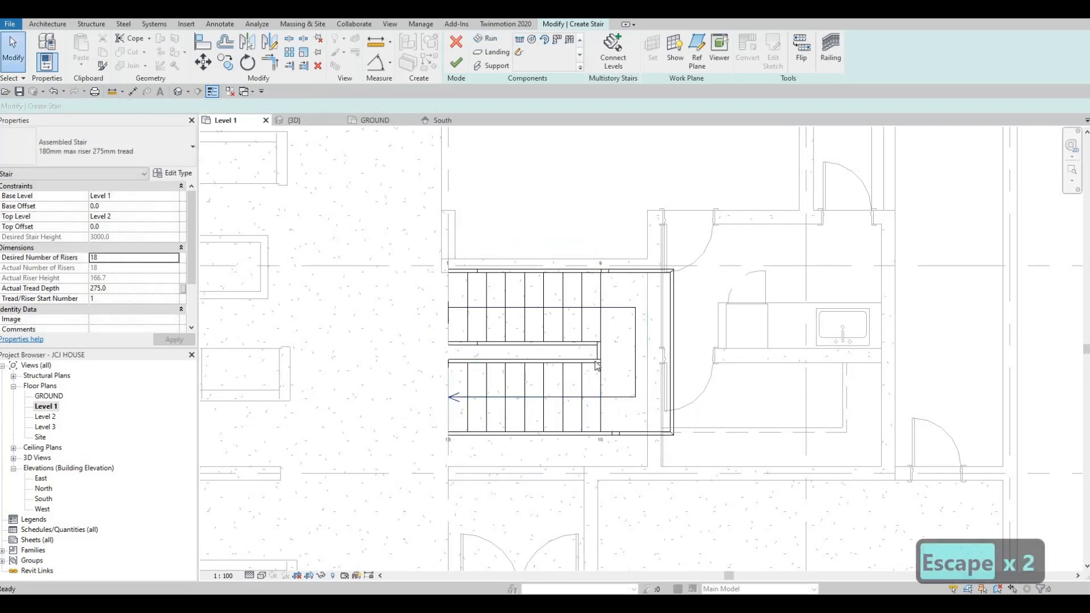
# Widen the stair's southern run to about 1364 mm by extending its south edge toward the south wall
pyautogui.scroll(-1, 596, 369)
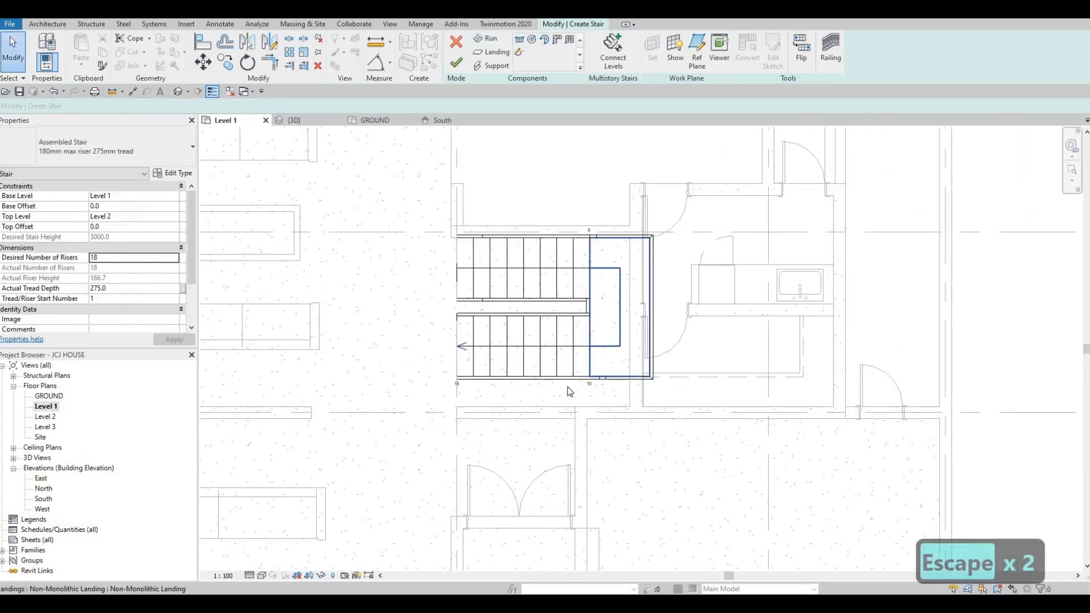
pyautogui.click(488, 366)
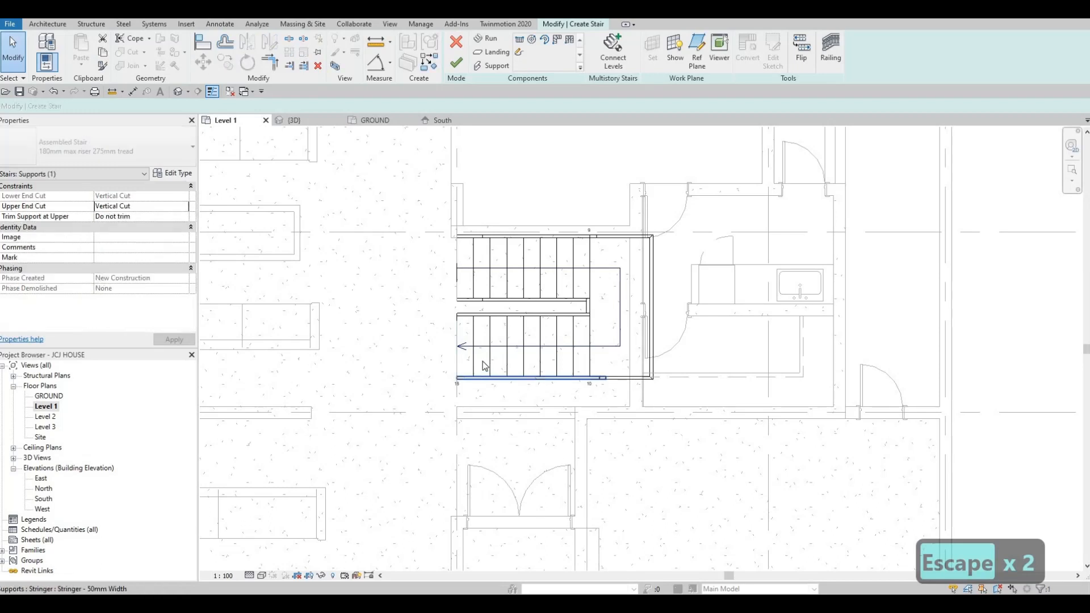
pyautogui.press('Escape')
pyautogui.click(503, 370)
pyautogui.moveTo(522, 379); pyautogui.dragTo(522, 408)
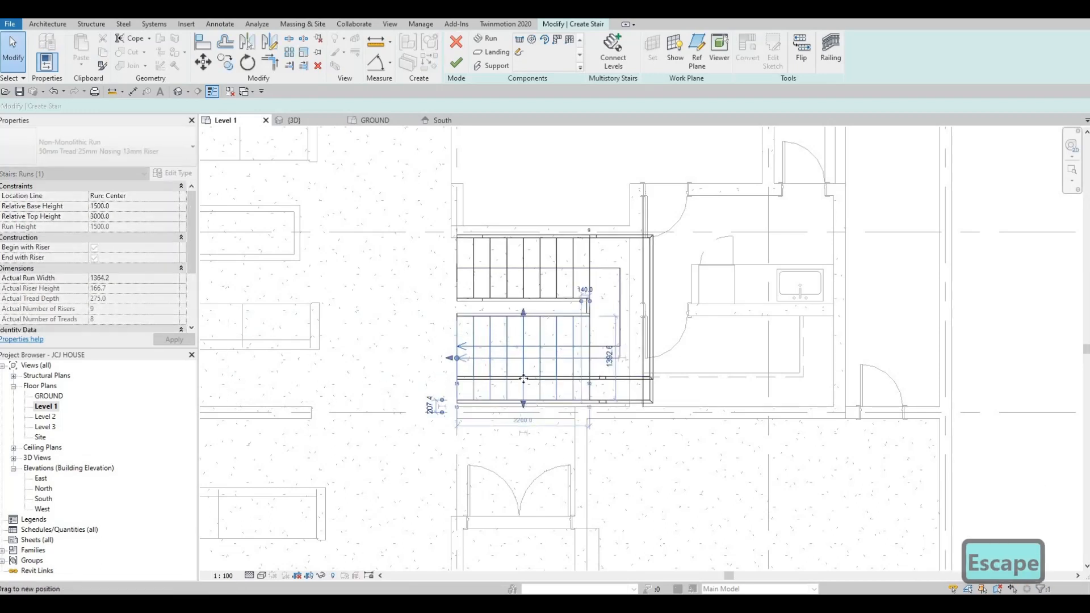
# Narrow the stair's southern run to about 1130 mm from its inner edge and widen the northern run southward to 1300 mm
pyautogui.moveTo(523, 312)
pyautogui.mouseDown()
pyautogui.moveTo(523, 335)
pyautogui.moveTo(524, 322)
pyautogui.mouseUp()
pyautogui.click(521, 296)
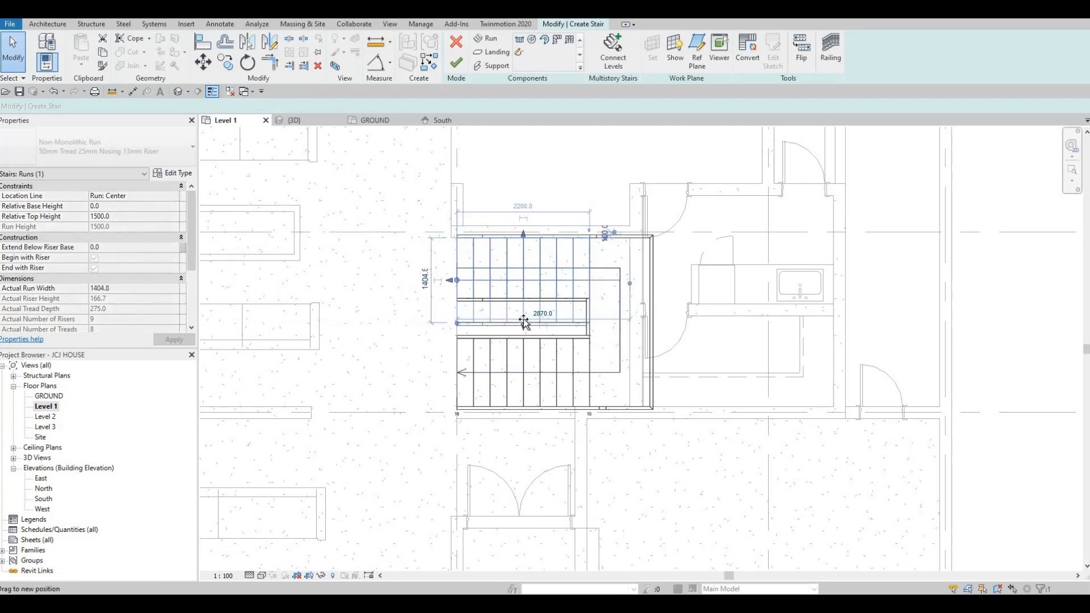
pyautogui.press('Escape')
pyautogui.scroll(2, 518, 332)
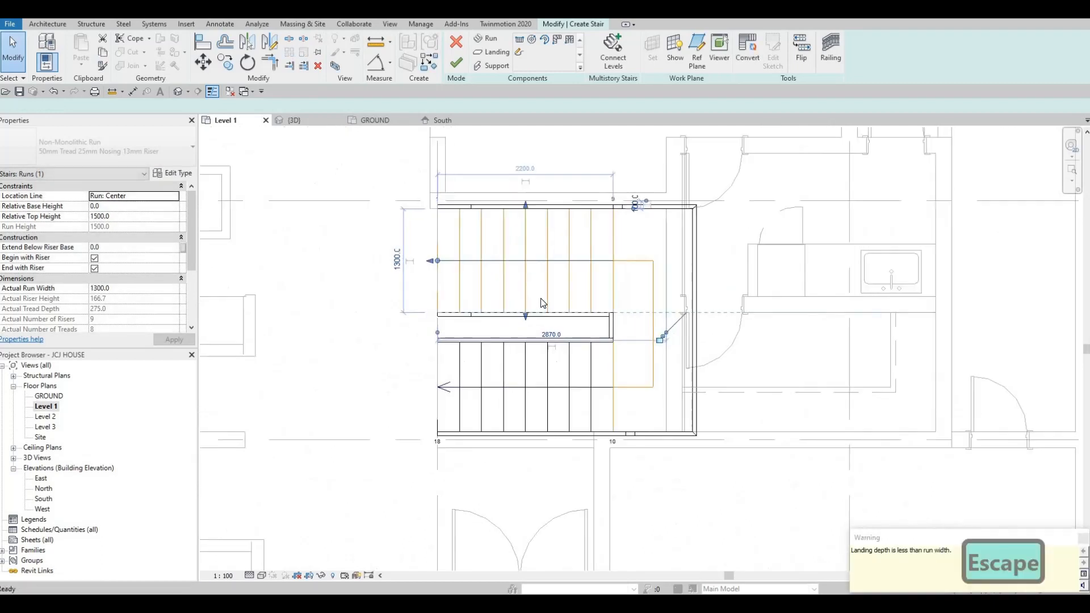
pyautogui.click(541, 298)
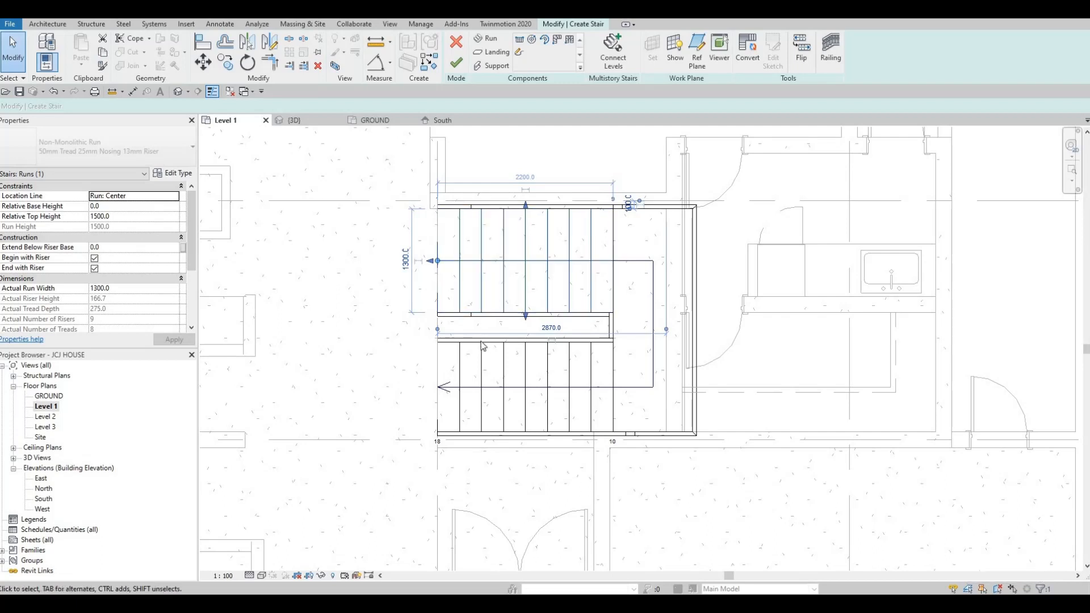
pyautogui.press('Escape')
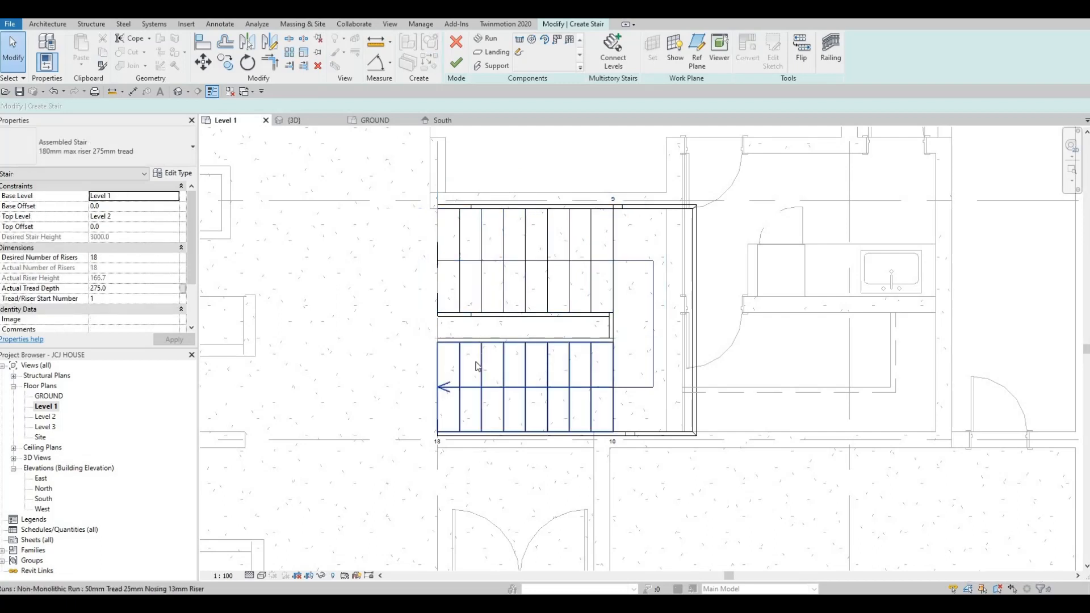
# Set the width of the stair's southern run to 1300 mm
pyautogui.click(537, 389)
pyautogui.press('Escape')
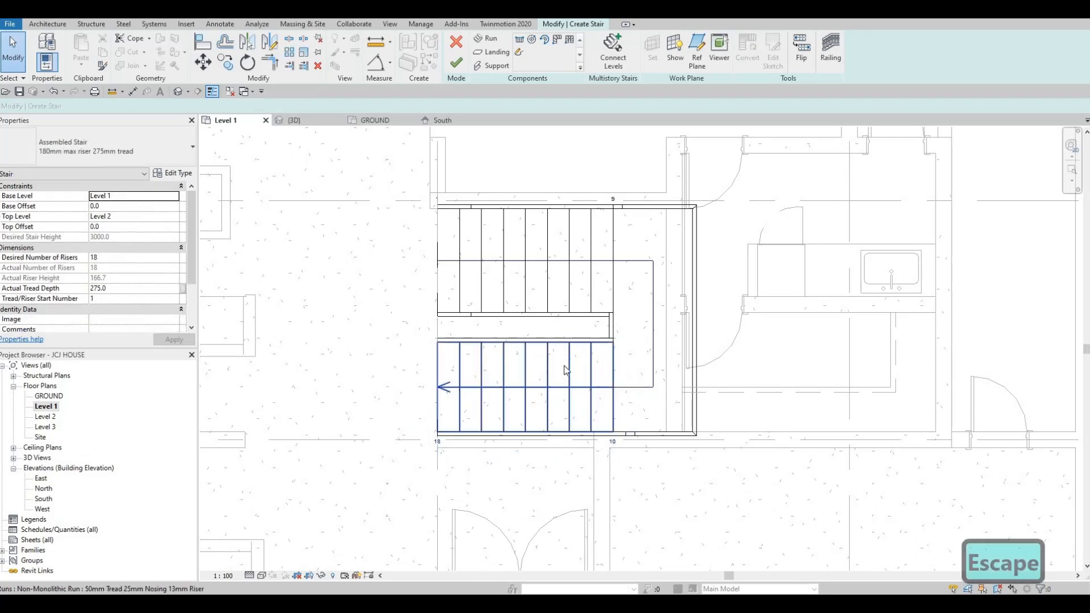
pyautogui.click(573, 296)
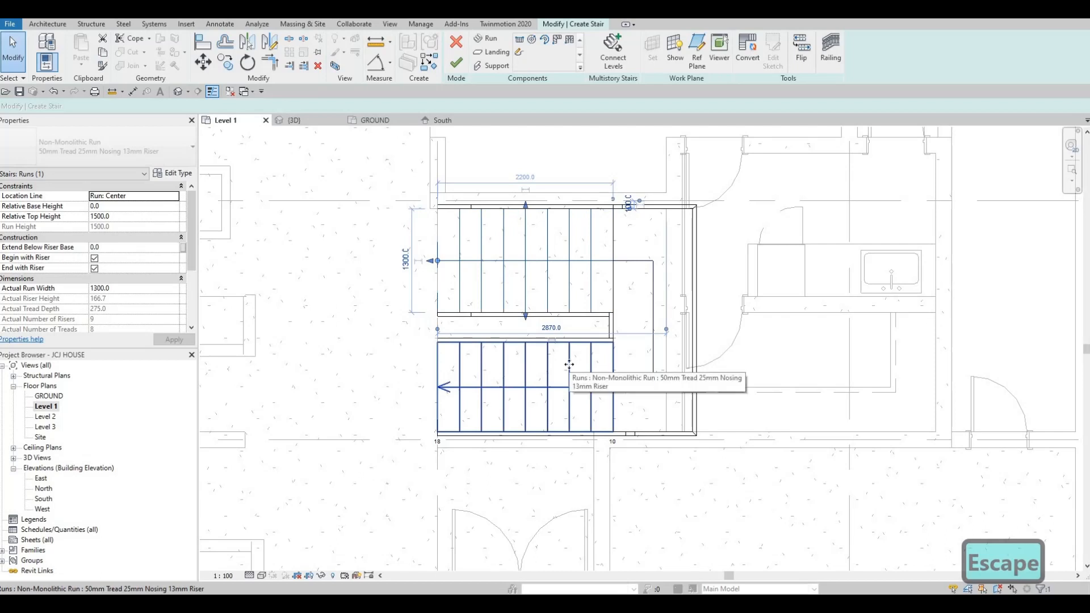
pyautogui.click(570, 366)
pyautogui.click(633, 386)
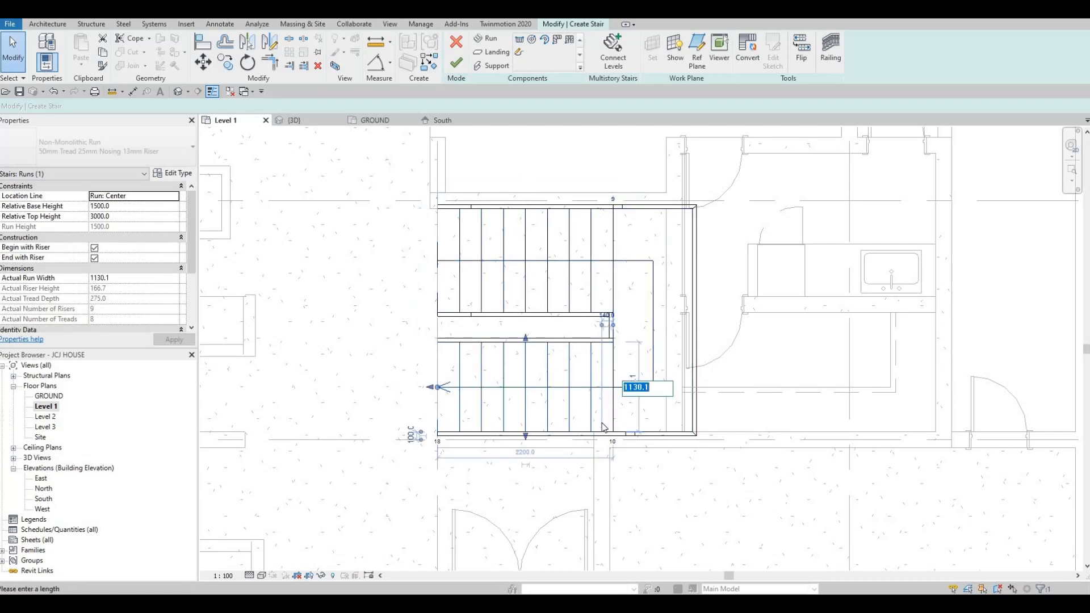
pyautogui.write('1300')
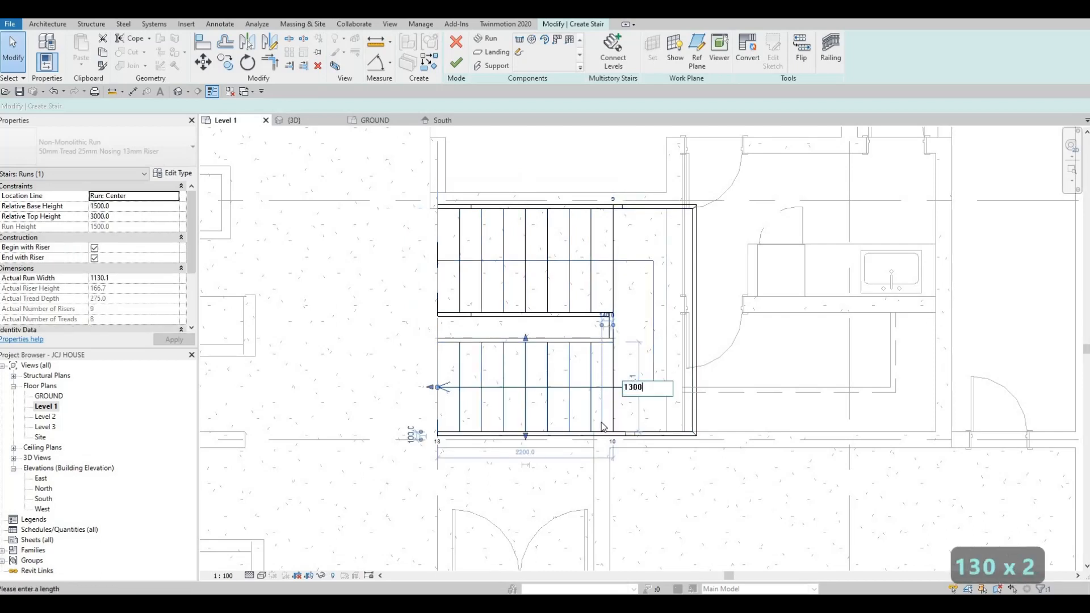
pyautogui.press('Return')
pyautogui.press('Escape')
pyautogui.press('Escape')
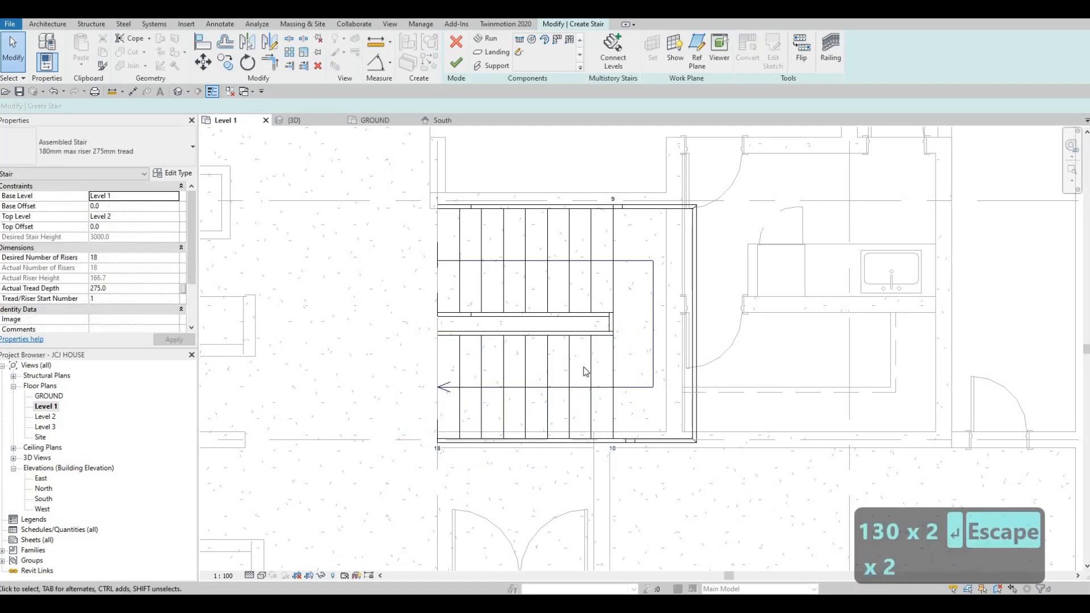
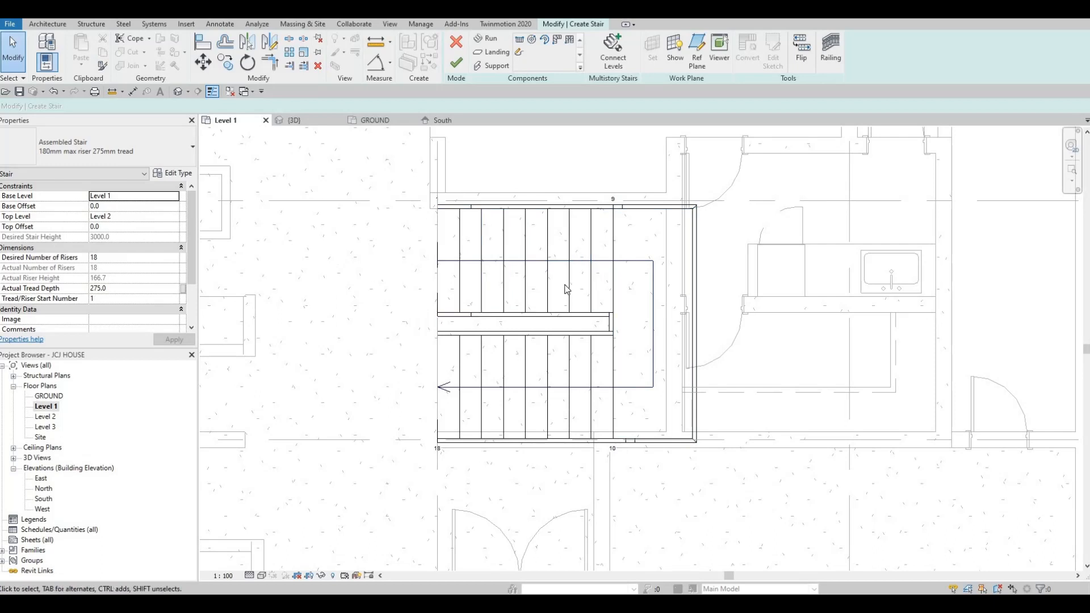
# Delete both runs and the landing of the U-shaped stair
pyautogui.press('Escape')
pyautogui.press('Escape')
pyautogui.press('Escape')
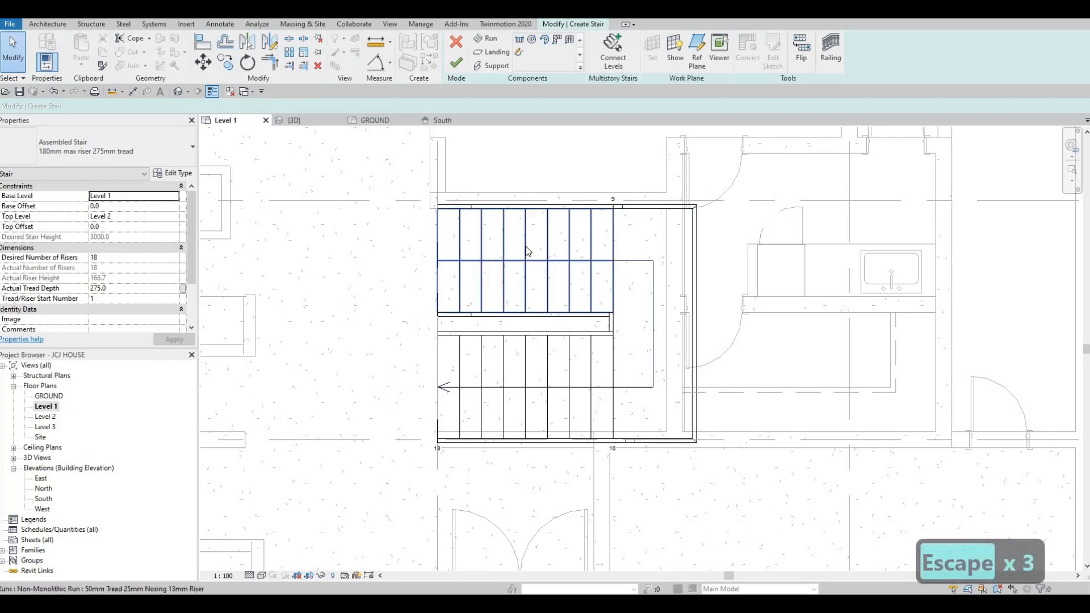
pyautogui.press('Tab')
pyautogui.click(527, 250)
pyautogui.press('Delete')
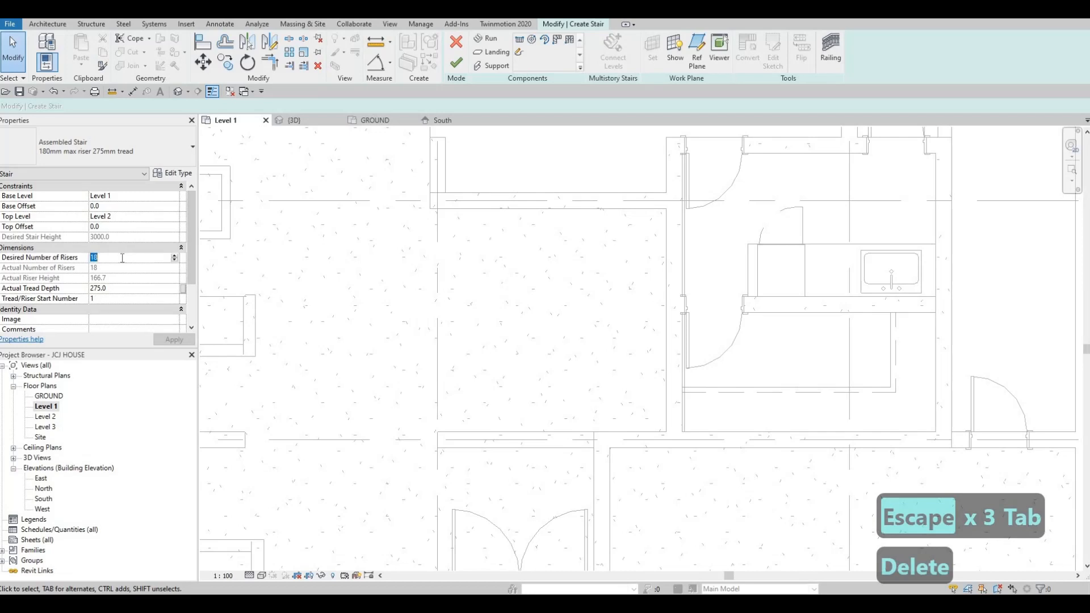
# Try 16 as the stair's desired number of risers, and discard this stair without finishing it
pyautogui.write('16')
pyautogui.press('Return')
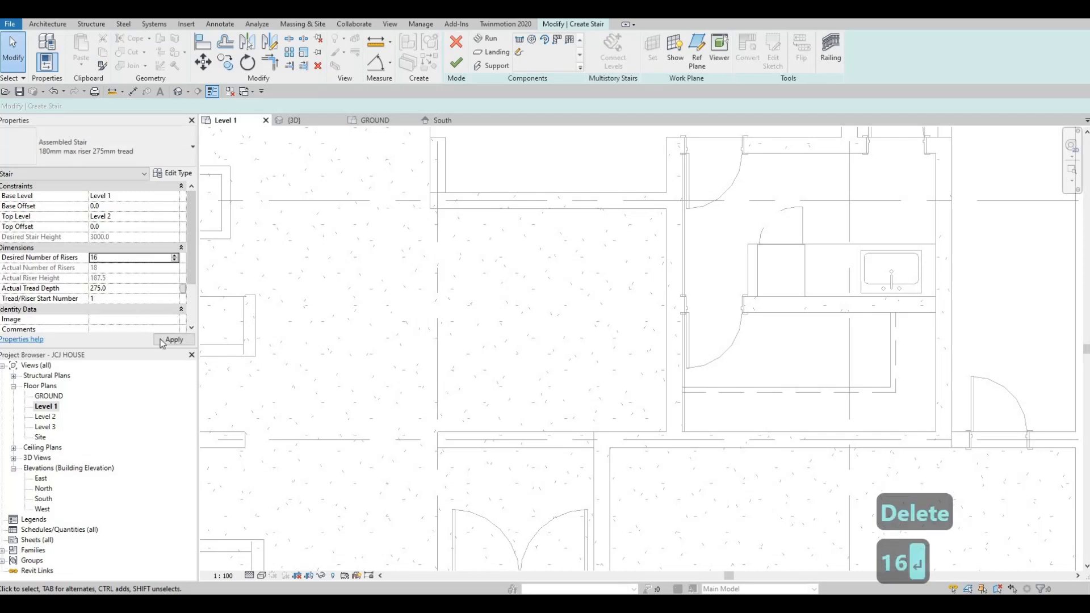
pyautogui.click(166, 340)
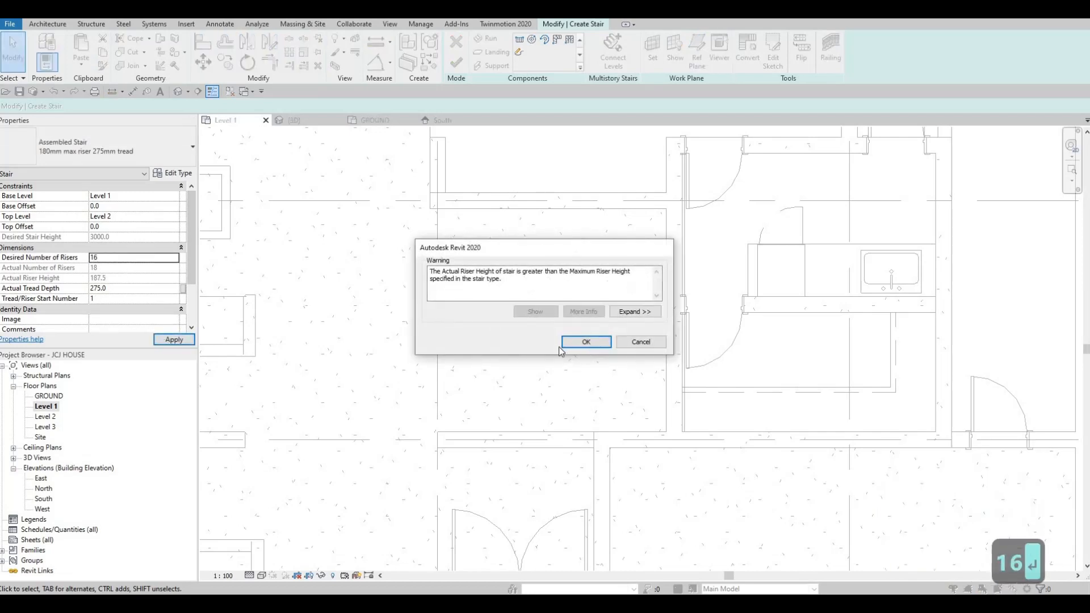
pyautogui.press('Return')
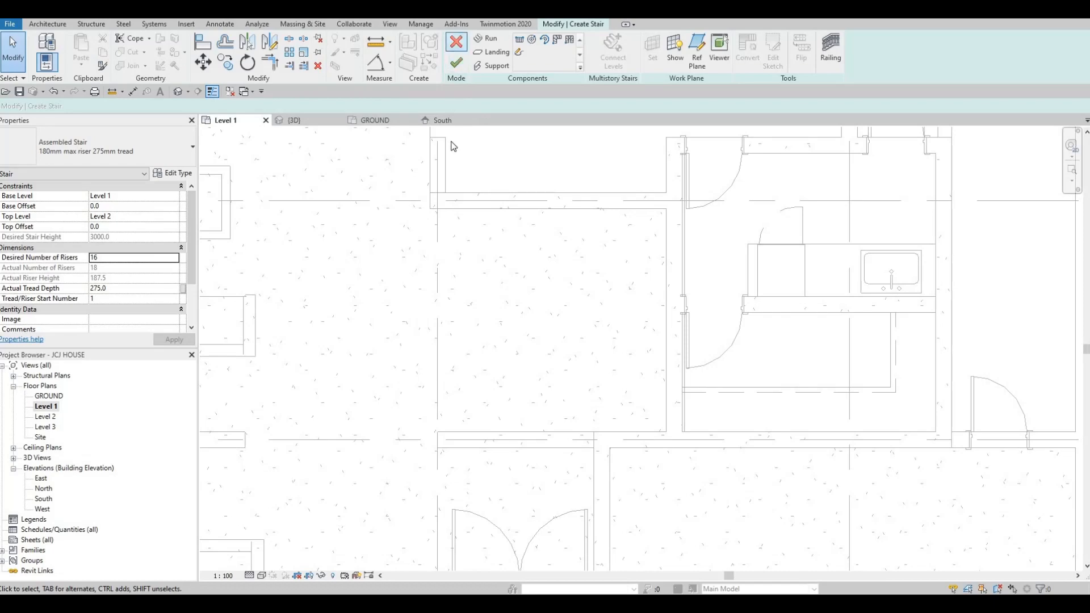
pyautogui.click(456, 41)
pyautogui.press('Return')
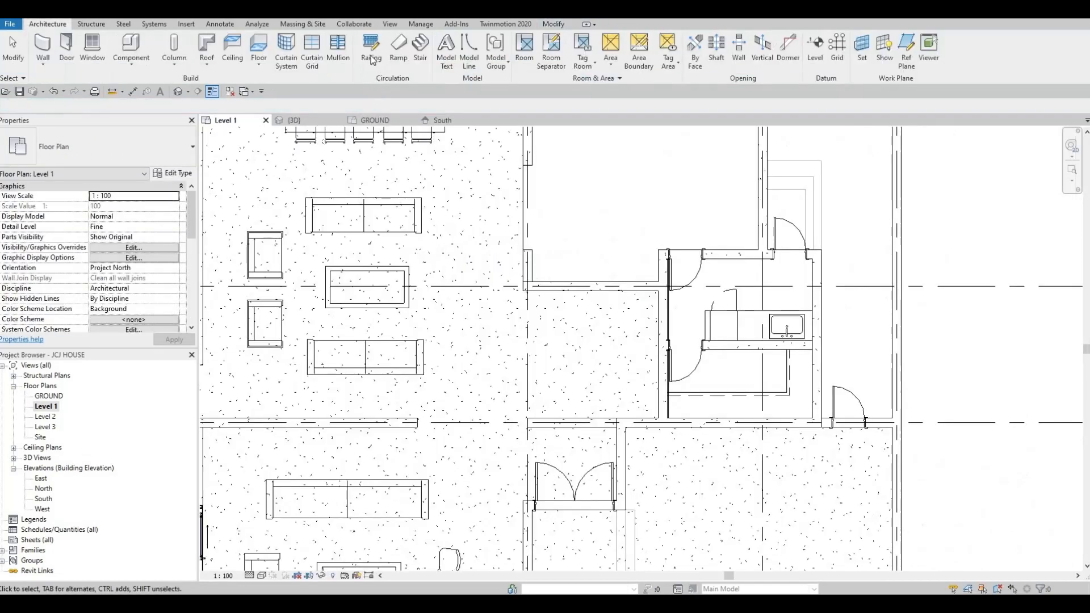
# Start a new stair from Level 1 to Level 2 and set its desired number of risers to 14
pyautogui.click(420, 48)
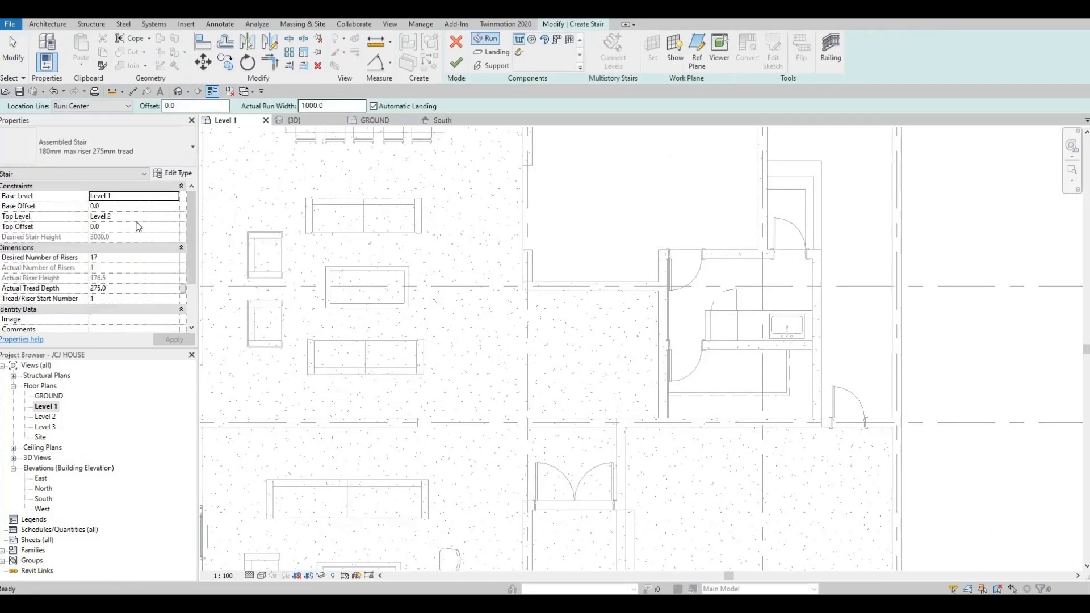
pyautogui.click(125, 257)
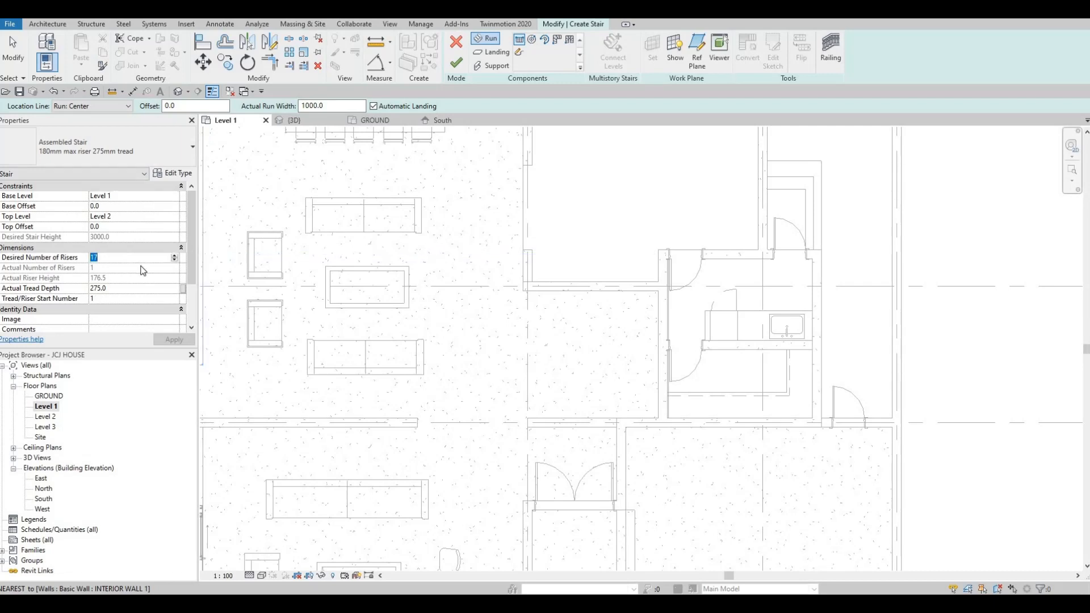
pyautogui.write('1')
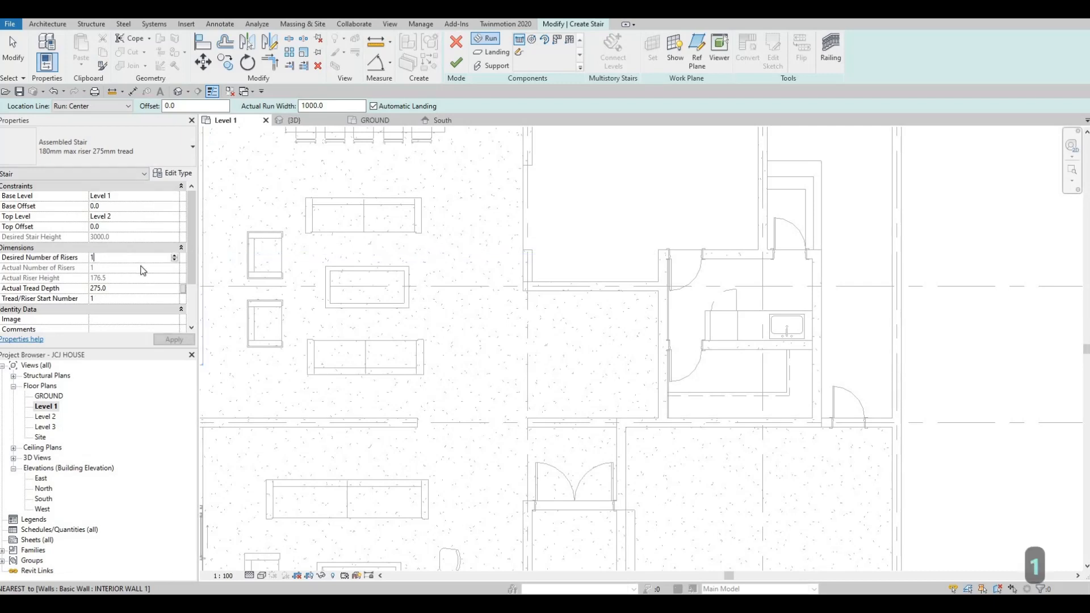
pyautogui.write('4')
pyautogui.press('Return')
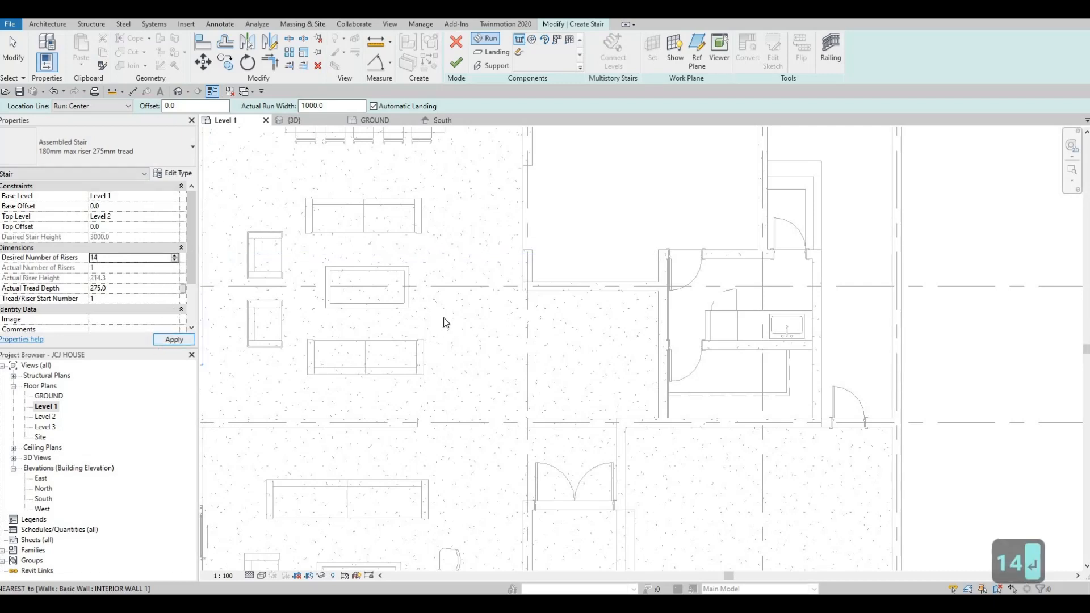
pyautogui.press('Return')
# Draw a U-shaped stair with two 1000 mm wide, 7-riser runs, going east along the north wall and returning west
pyautogui.scroll(3, 511, 316)
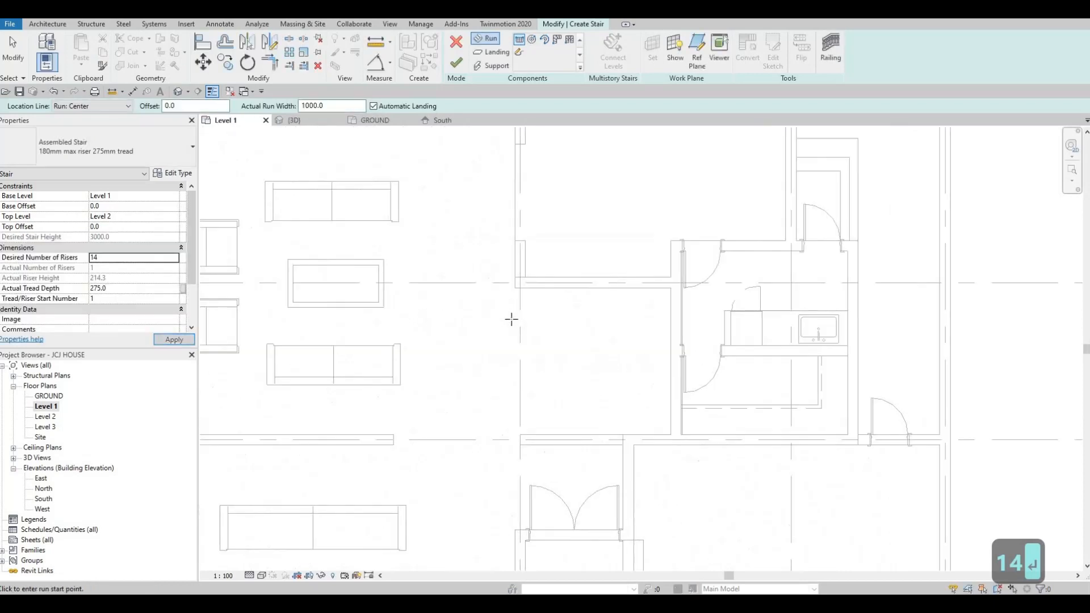
pyautogui.click(513, 321)
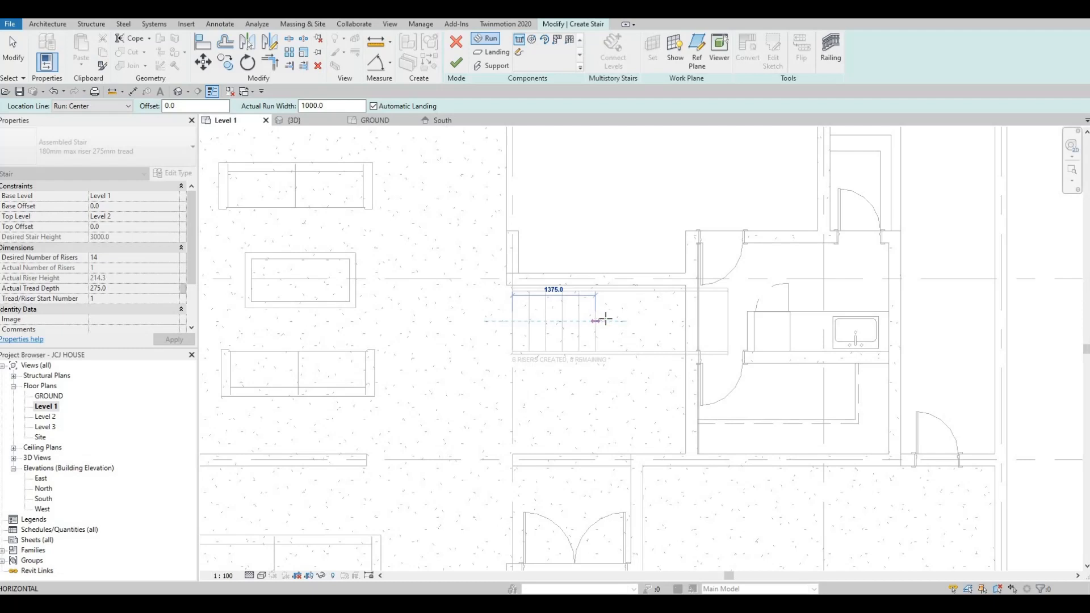
pyautogui.click(598, 388)
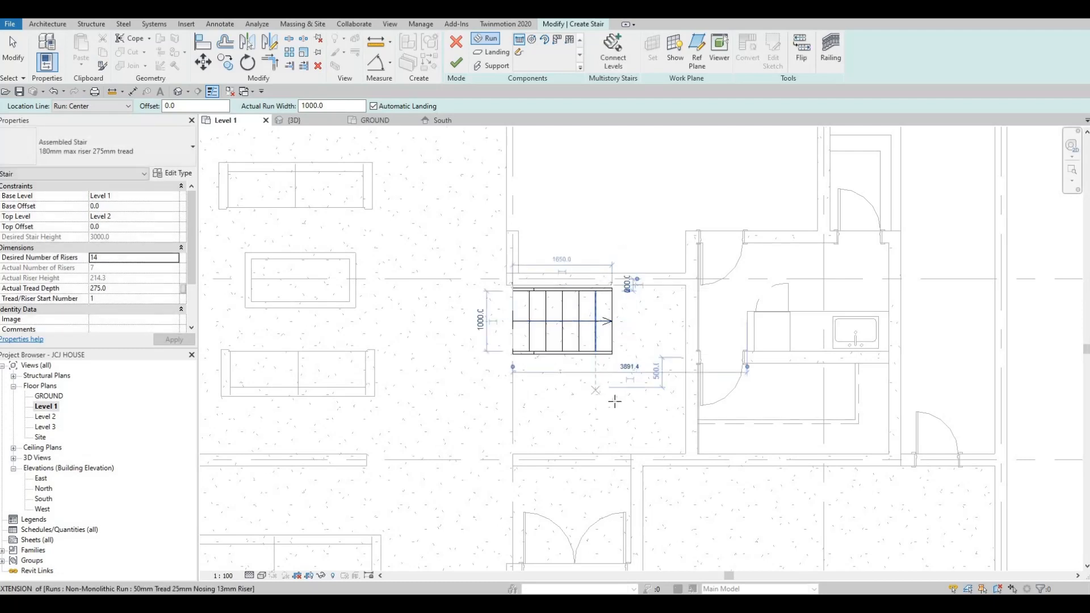
pyautogui.click(505, 407)
pyautogui.click(506, 409)
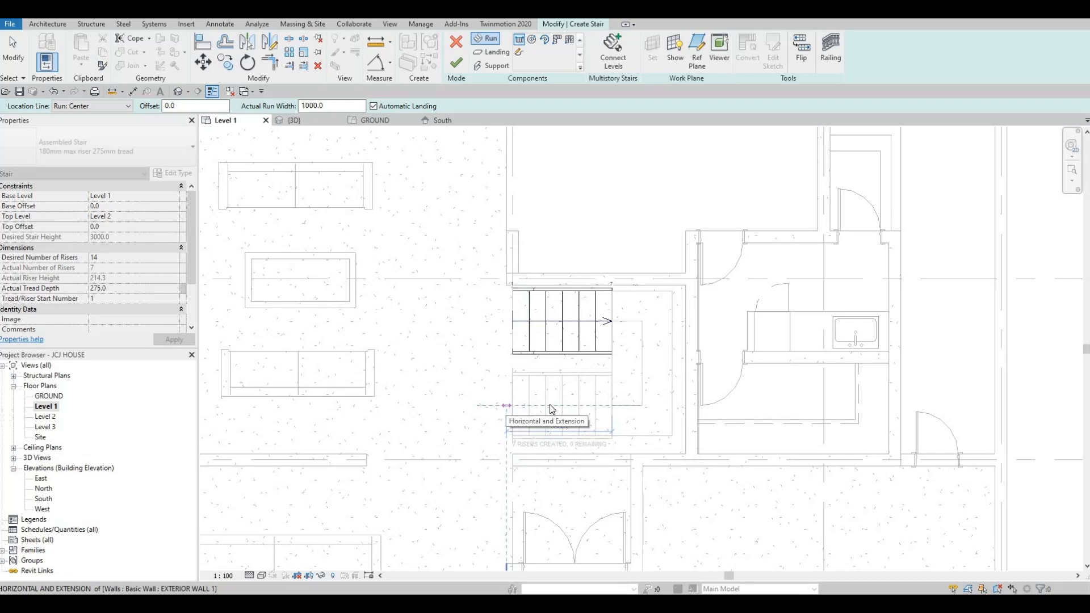
pyautogui.scroll(1, 647, 384)
pyautogui.press('Escape')
pyautogui.press('Escape')
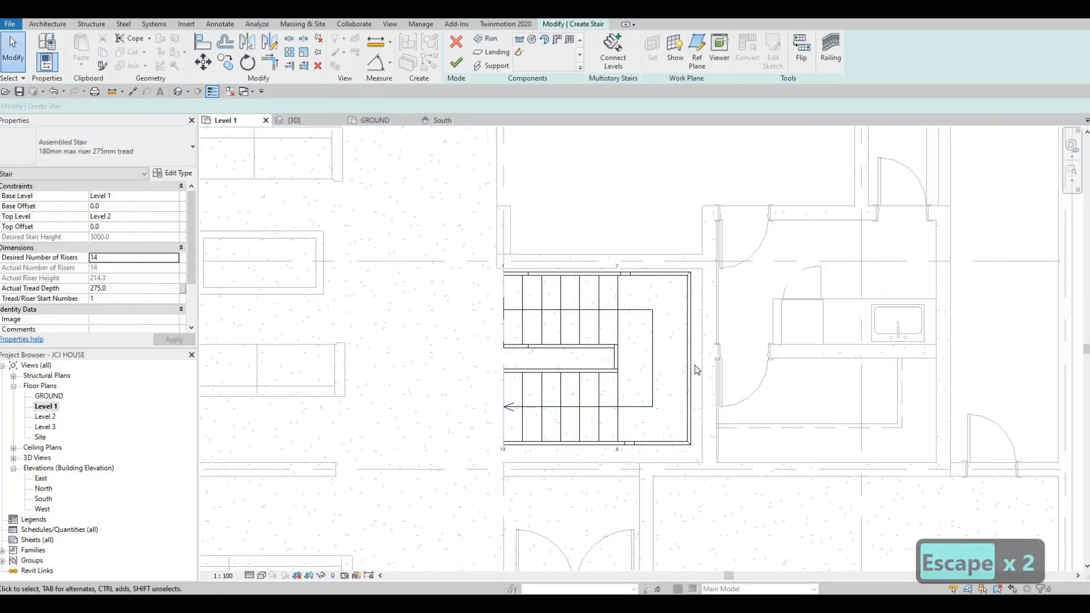
# Extend the stair landing's east edge toward the east wall for a landing depth of 1200 mm
pyautogui.click(697, 368)
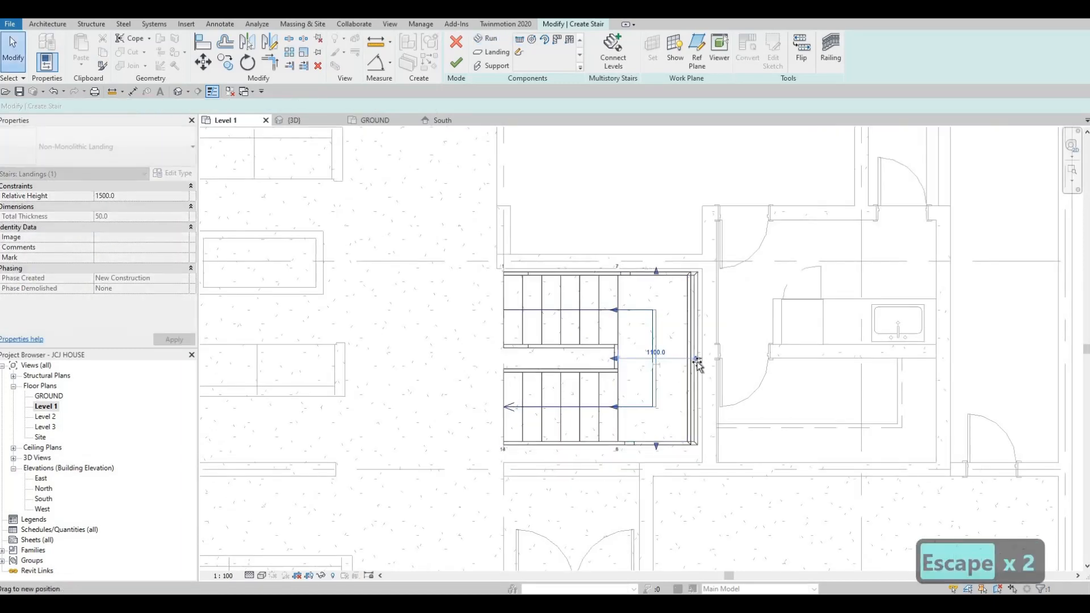
pyautogui.moveTo(698, 364); pyautogui.dragTo(704, 363)
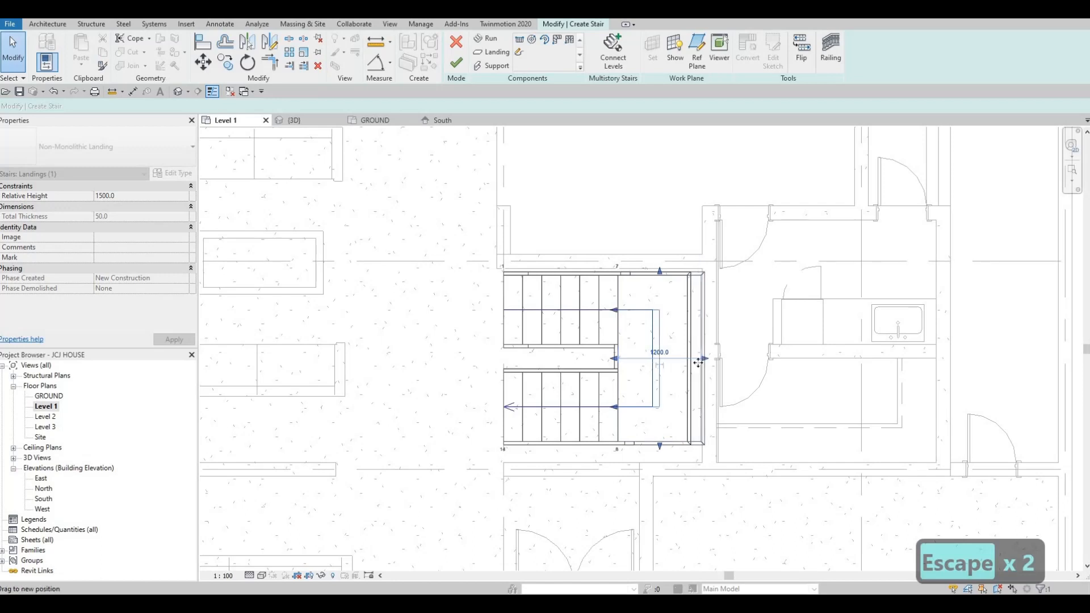
pyautogui.press('Escape')
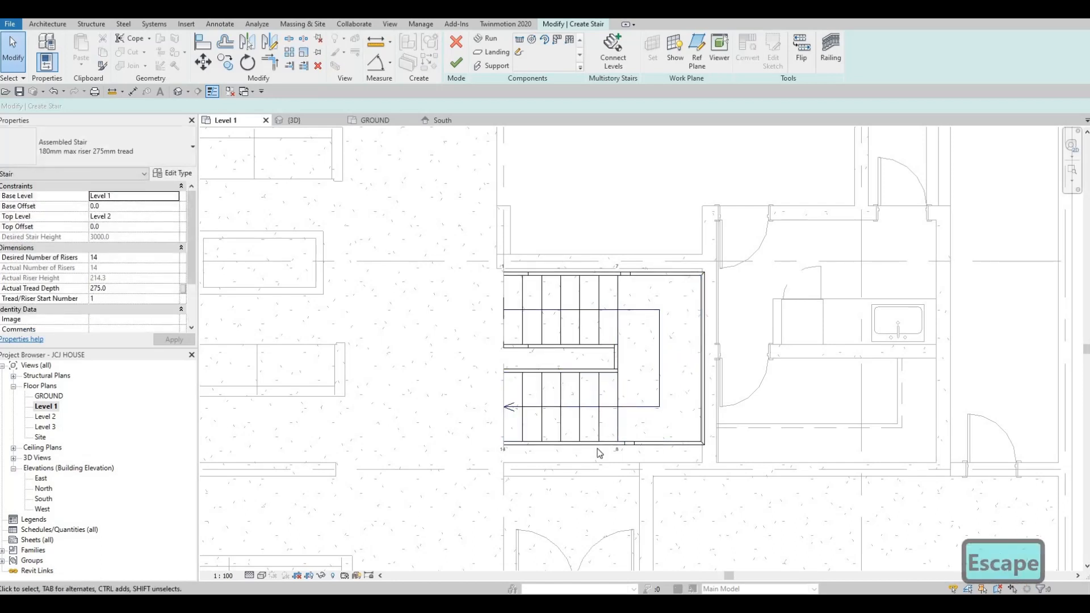
# Widen the southern run to 1300 mm toward the south wall and set the northern run's width to 1300 mm
pyautogui.click(567, 442)
pyautogui.moveTo(561, 449); pyautogui.dragTo(561, 462)
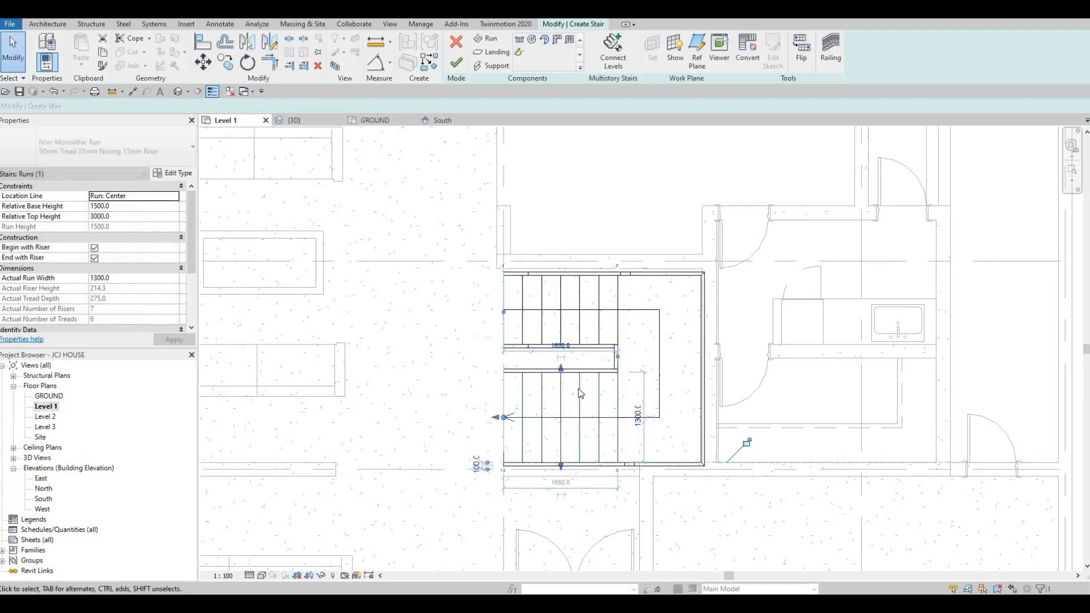
pyautogui.click(559, 348)
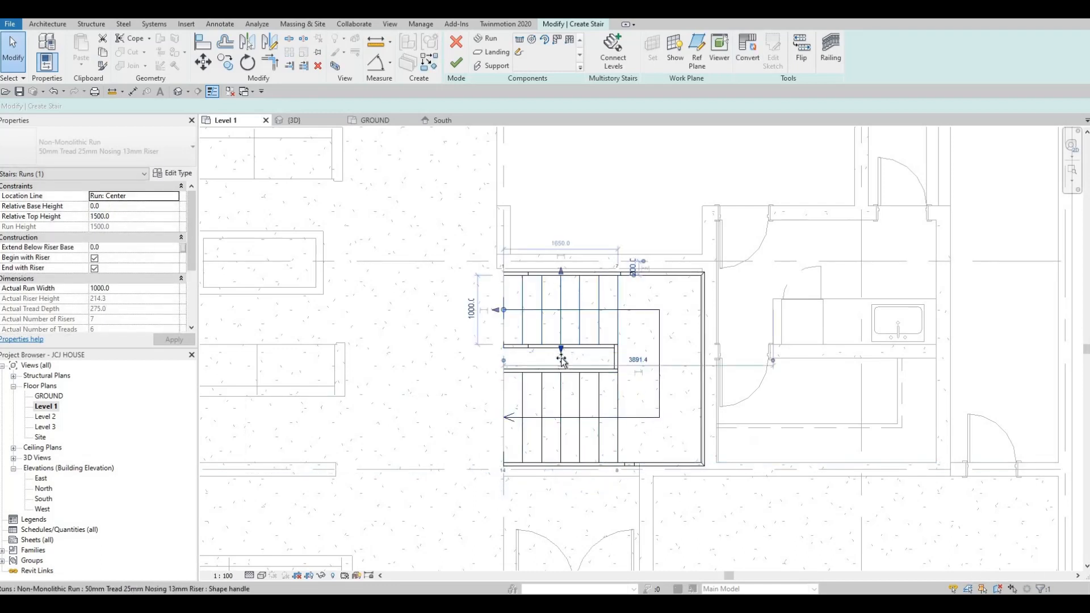
pyautogui.moveTo(561, 349); pyautogui.dragTo(561, 358)
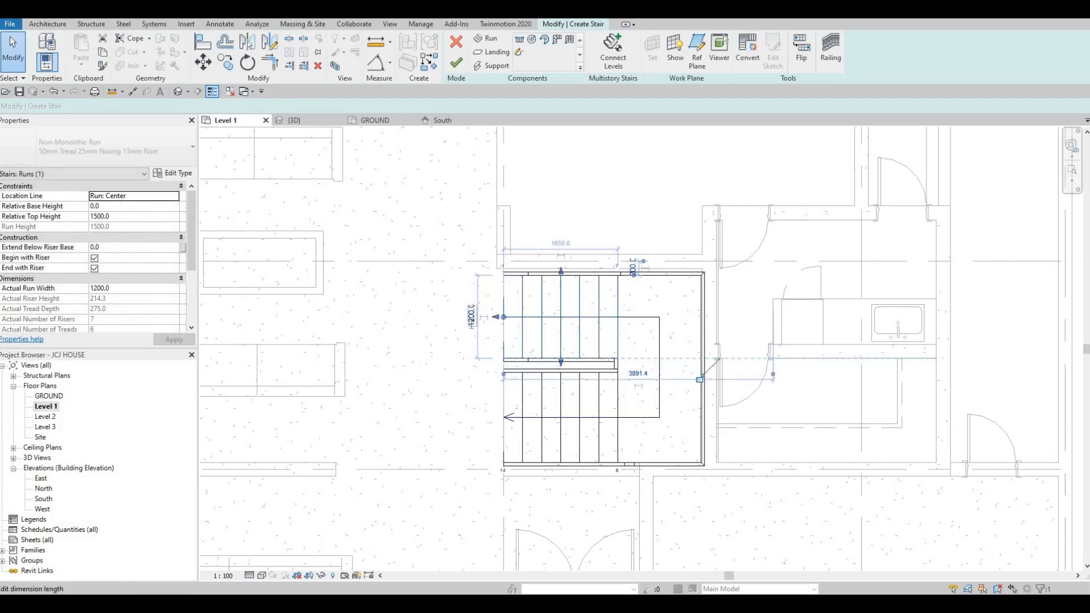
pyautogui.write('1300')
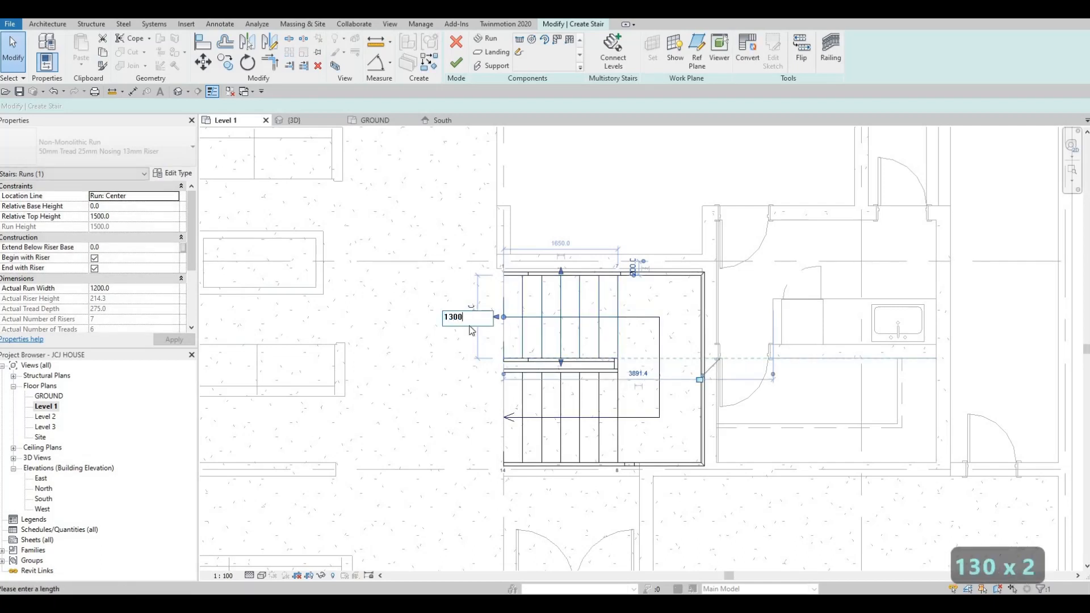
pyautogui.press('Return')
pyautogui.press('Escape')
pyautogui.press('Escape')
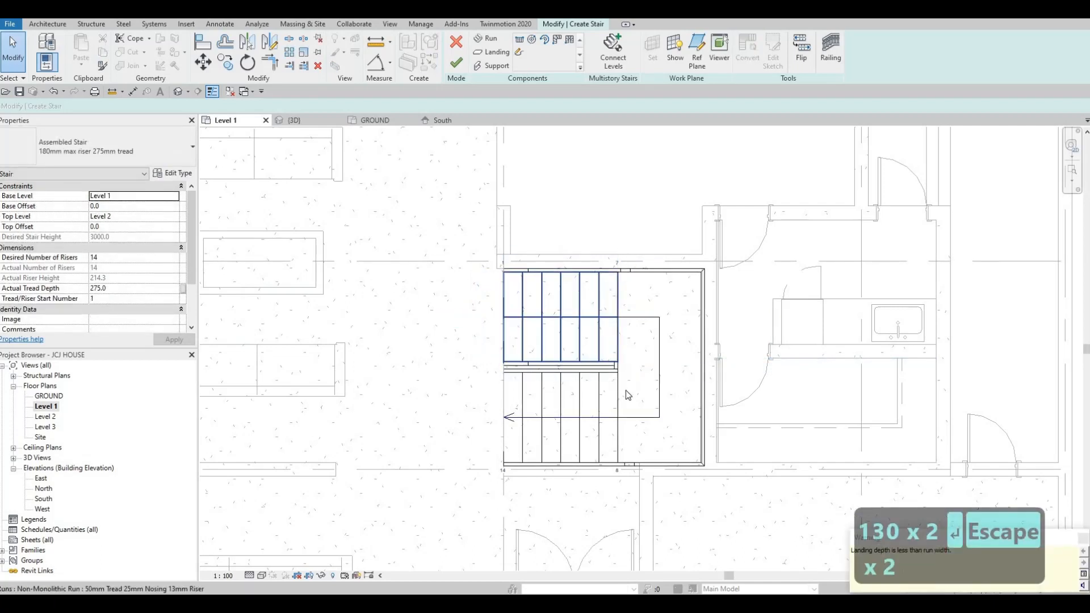
# Set the southern stair run's width to 1200 mm
pyautogui.scroll(1, 598, 378)
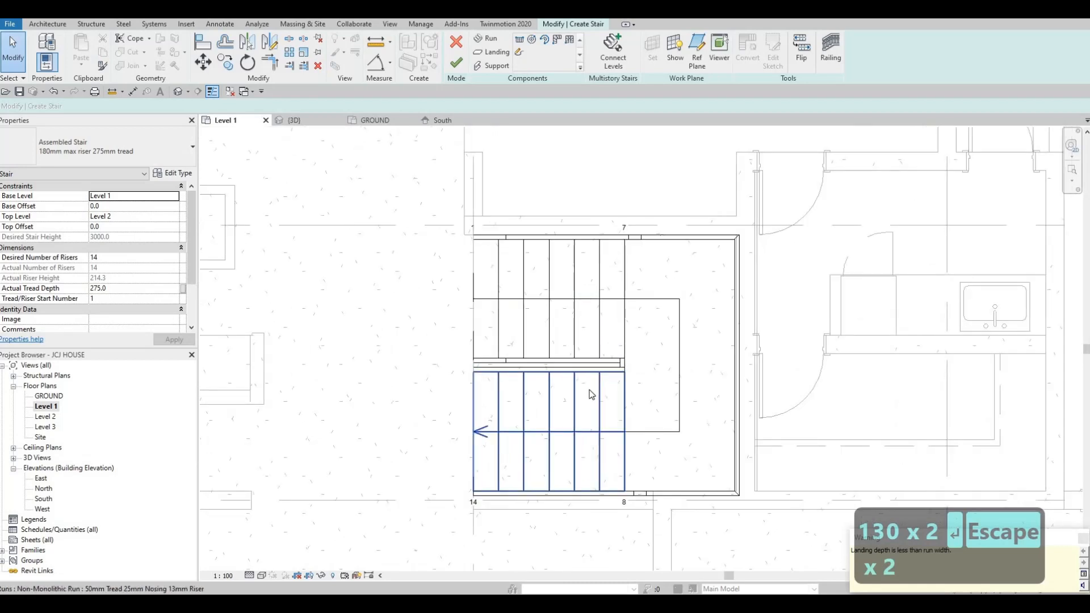
pyautogui.click(607, 421)
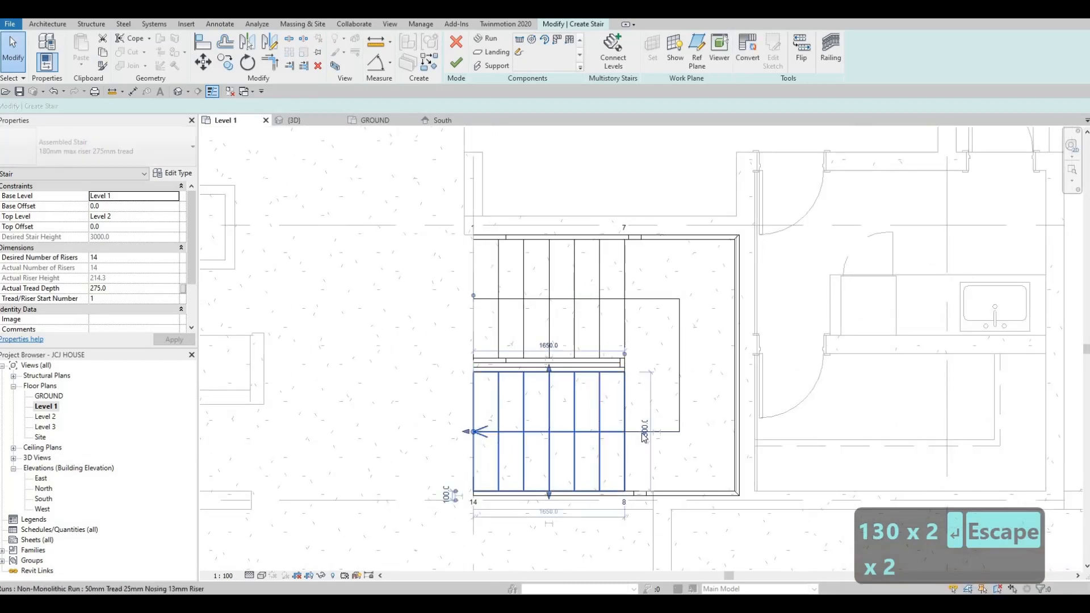
pyautogui.click(645, 425)
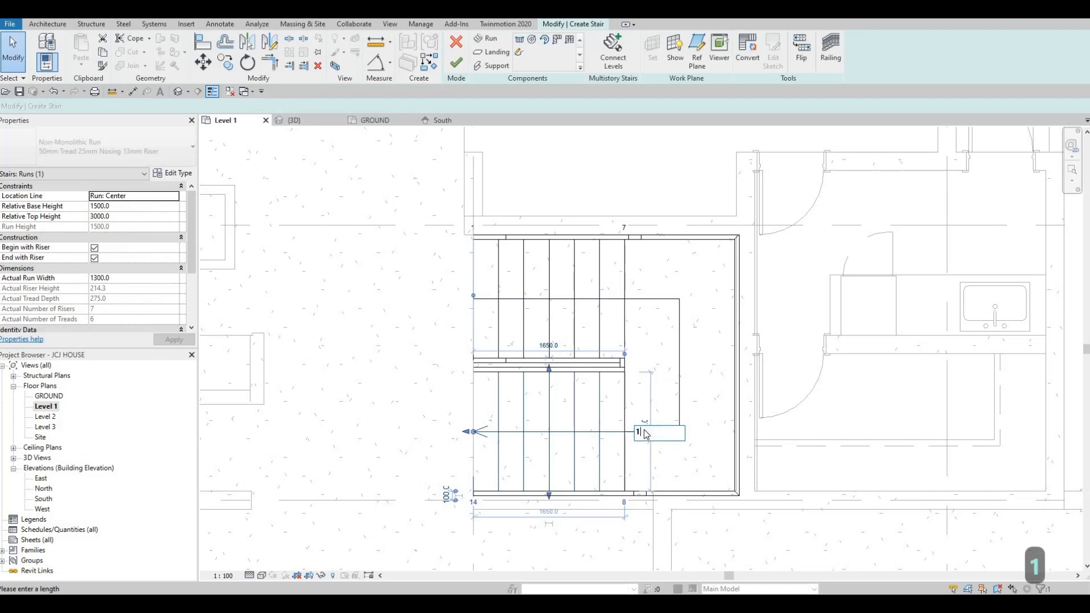
pyautogui.write('200')
pyautogui.press('Return')
pyautogui.press('Escape')
pyautogui.press('Escape')
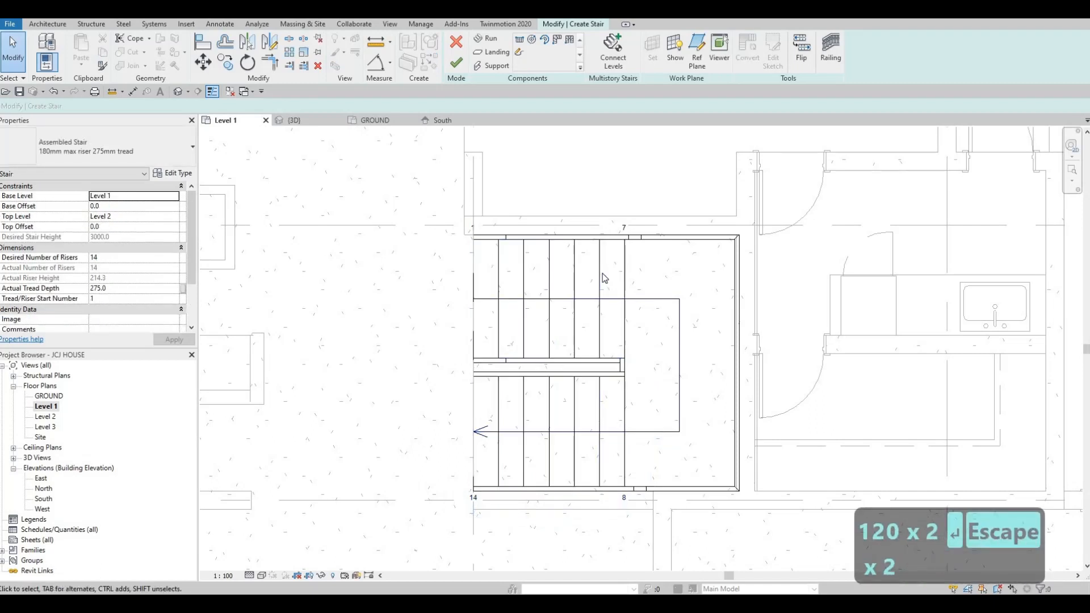
# Set the northern stair run's width to 1200 mm
pyautogui.click(588, 284)
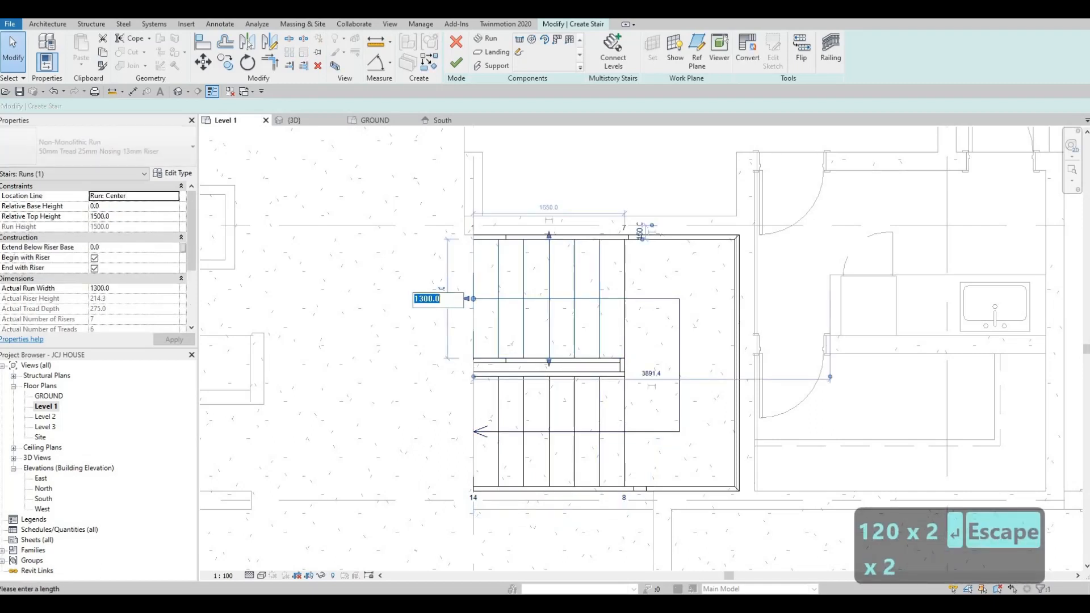
pyautogui.write('1200')
pyautogui.press('Return')
pyautogui.press('Escape')
pyautogui.press('Escape')
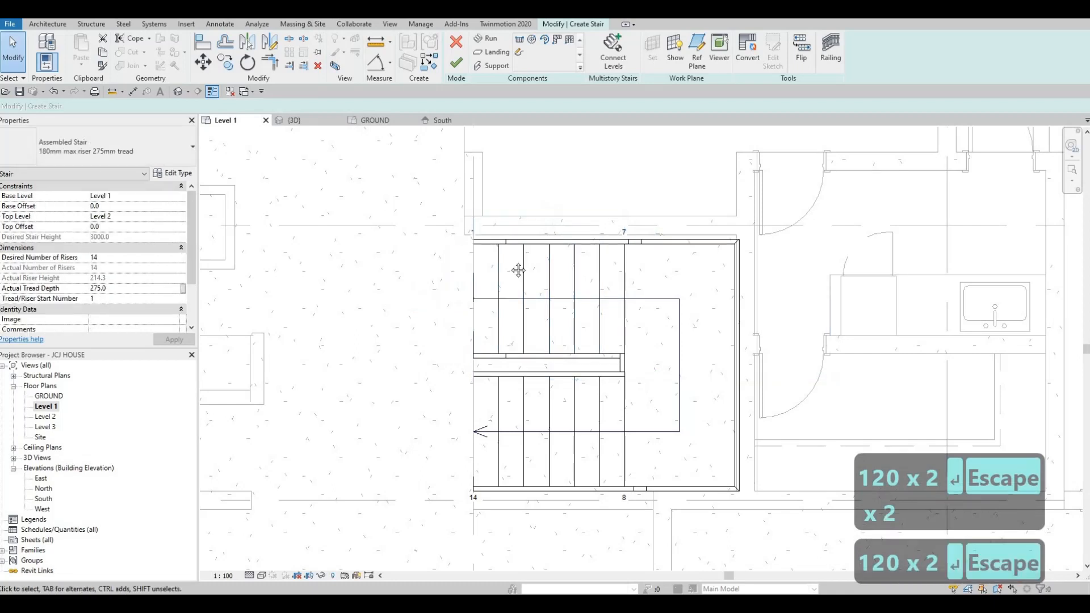
# Pull the landing's east edge slightly west, away from the east wall
pyautogui.moveTo(564, 382); pyautogui.dragTo(590, 336, button='middle')
pyautogui.moveTo(658, 275); pyautogui.dragTo(649, 306, button='middle')
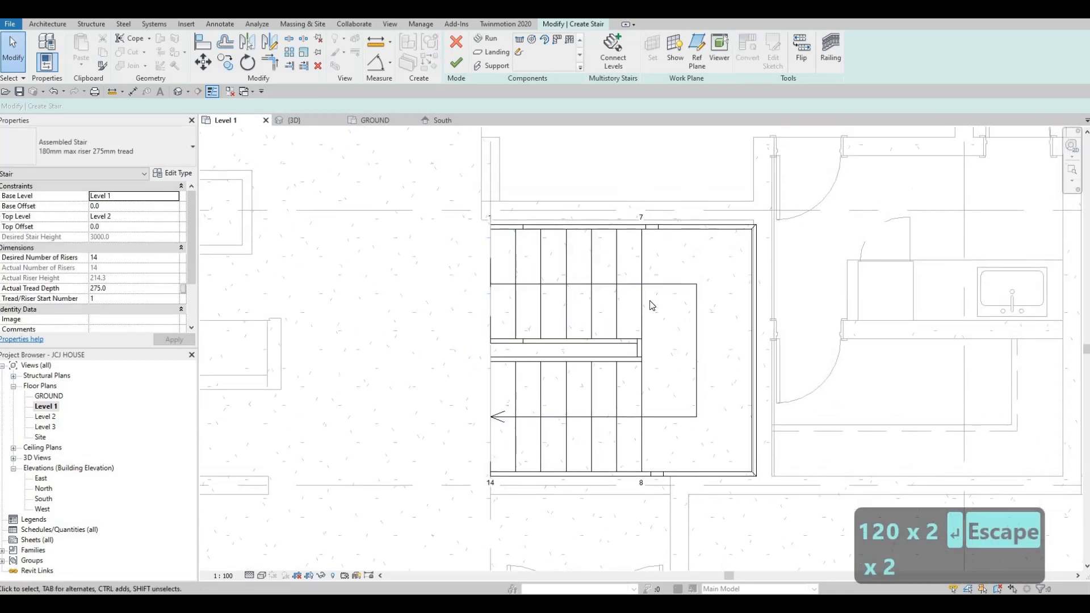
pyautogui.click(647, 270)
pyautogui.press('Escape')
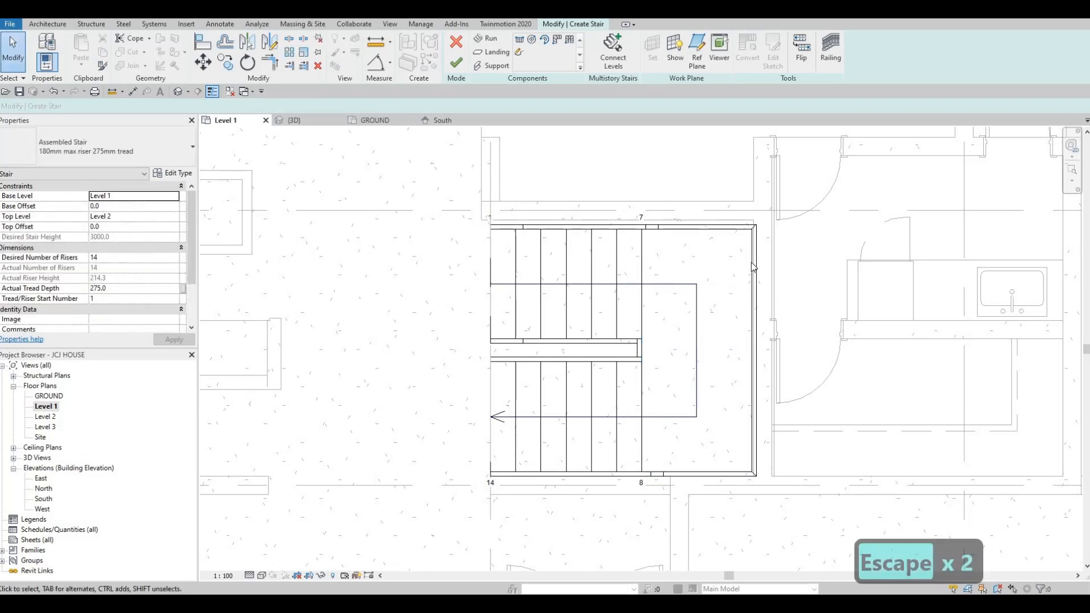
pyautogui.click(754, 345)
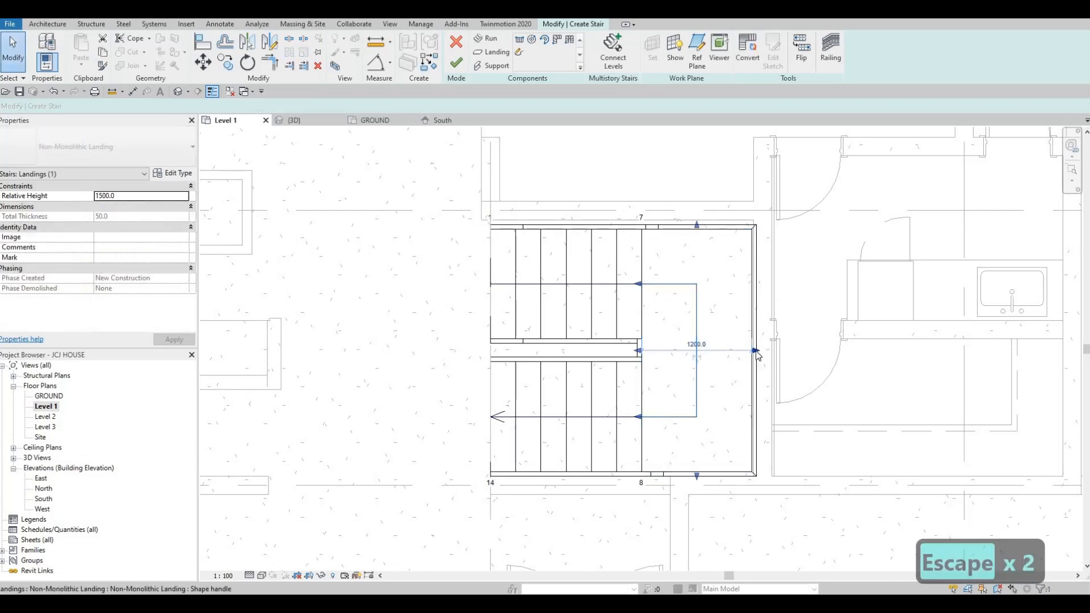
pyautogui.moveTo(750, 351); pyautogui.dragTo(662, 369)
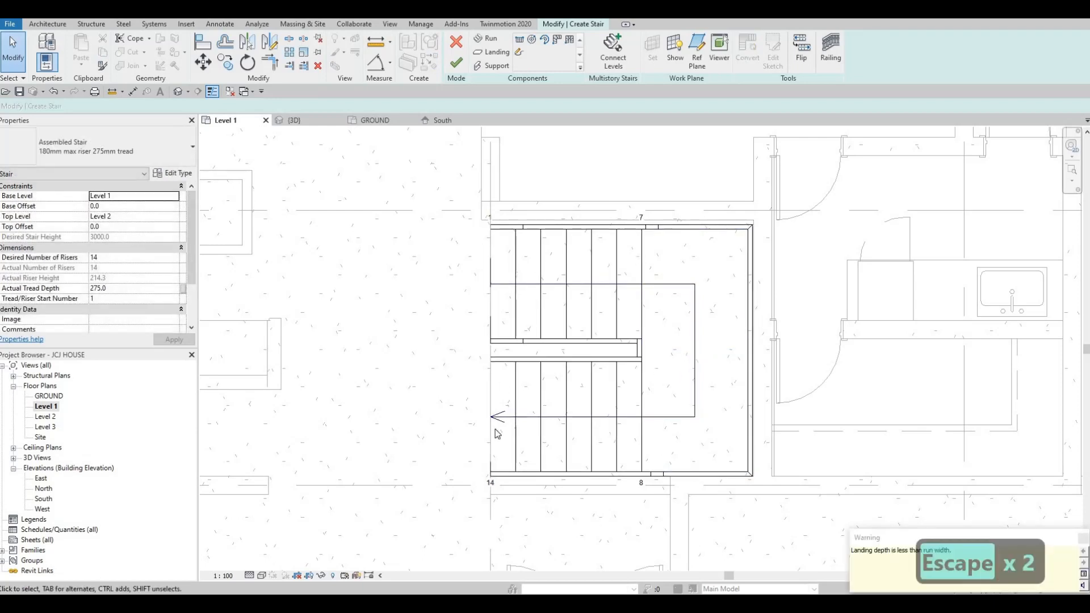
pyautogui.click(545, 348)
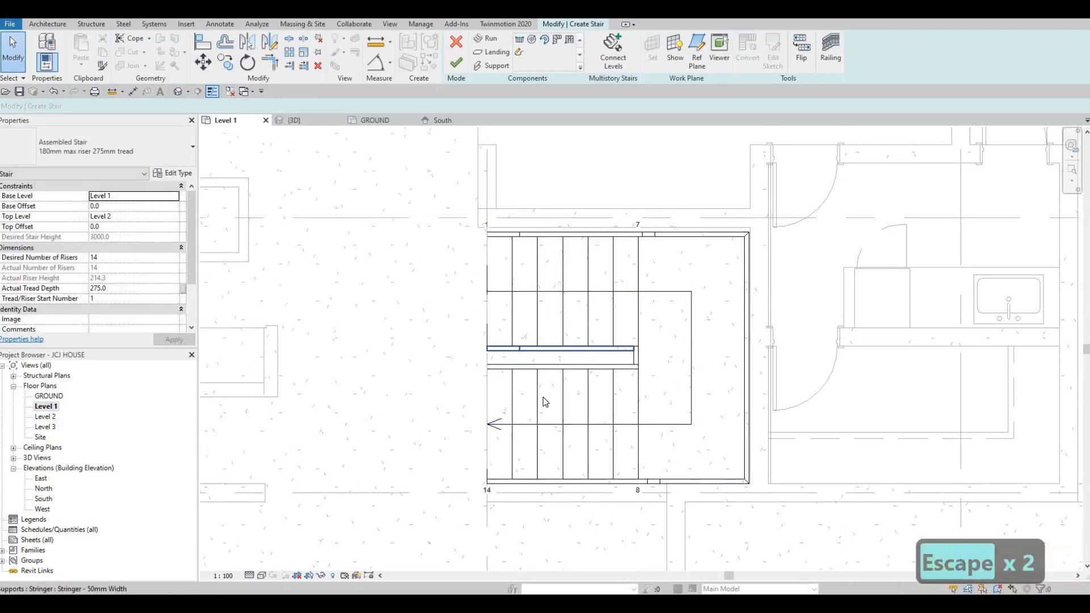
# Finish the U-shaped stair and return to the Level 1 floor plan
pyautogui.scroll(-2, 528, 209)
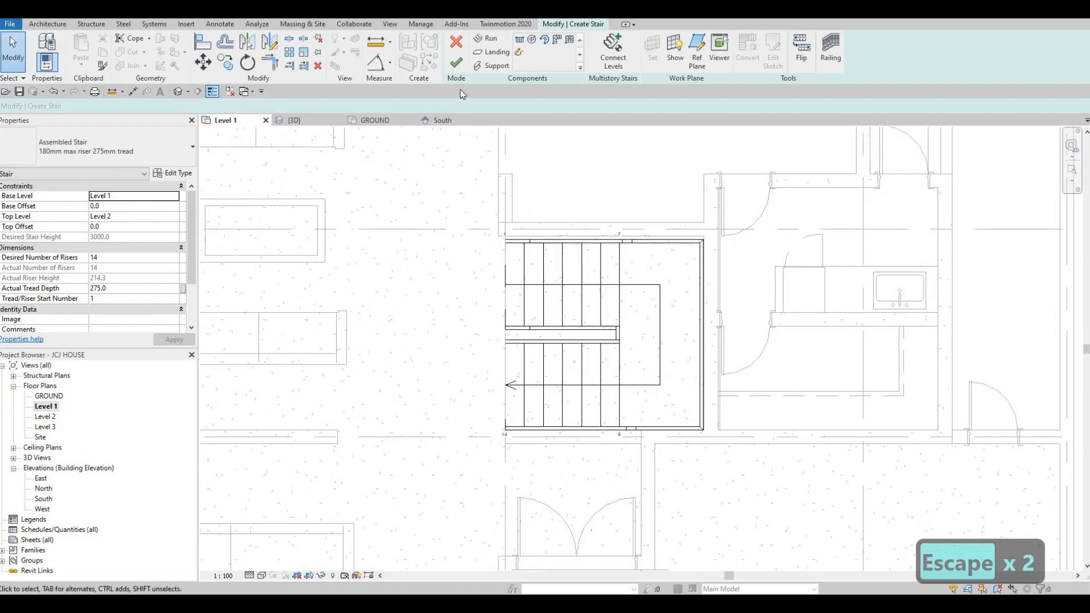
pyautogui.click(452, 69)
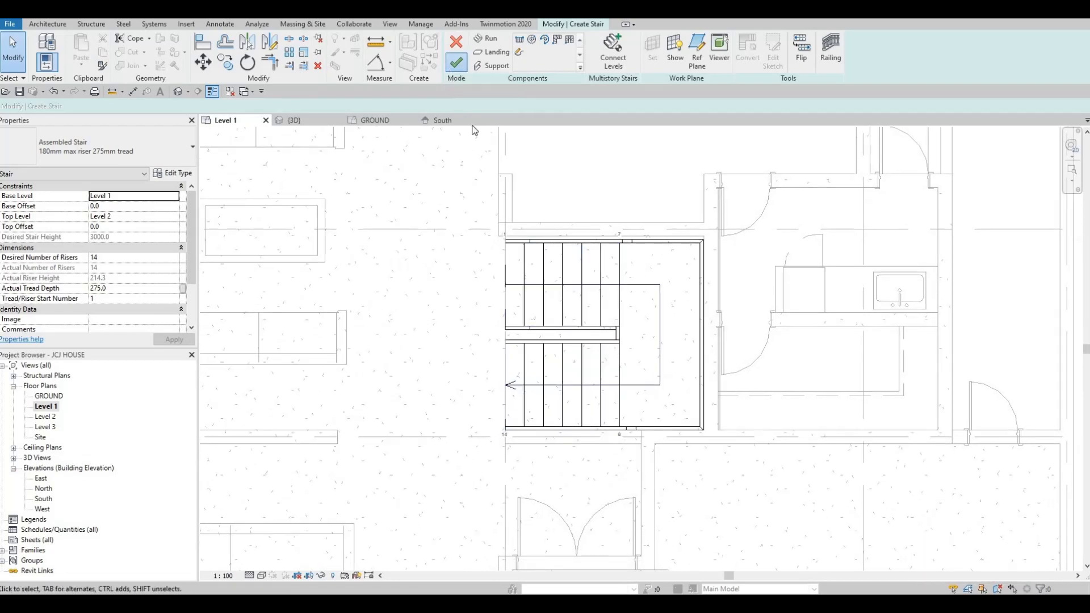
pyautogui.press('Escape')
pyautogui.press('Escape')
pyautogui.scroll(-3, 625, 244)
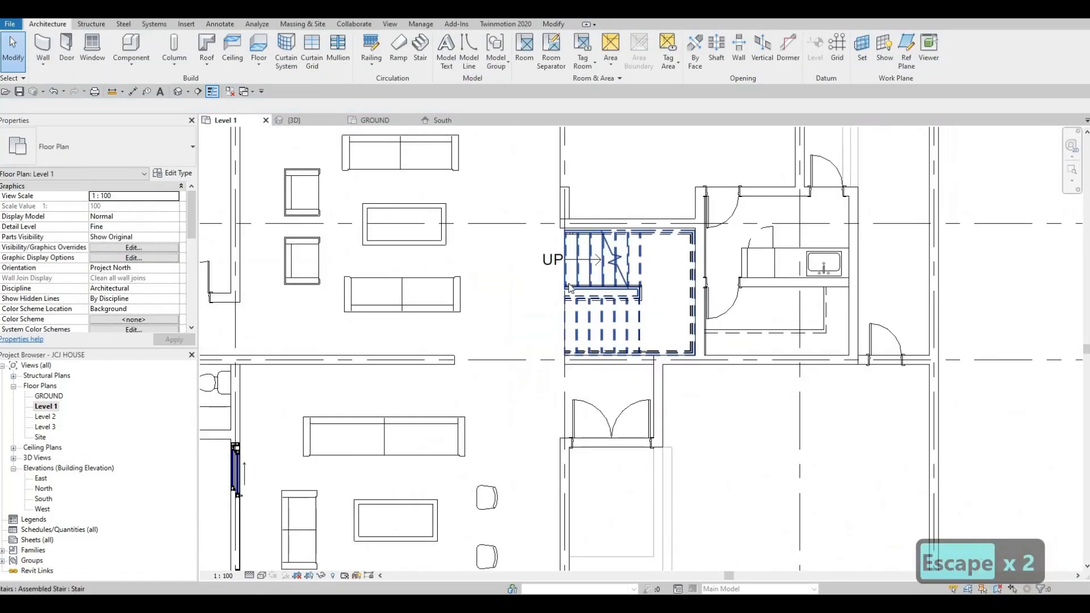
pyautogui.scroll(-3, 570, 285)
pyautogui.moveTo(540, 292); pyautogui.dragTo(640, 299, button='middle')
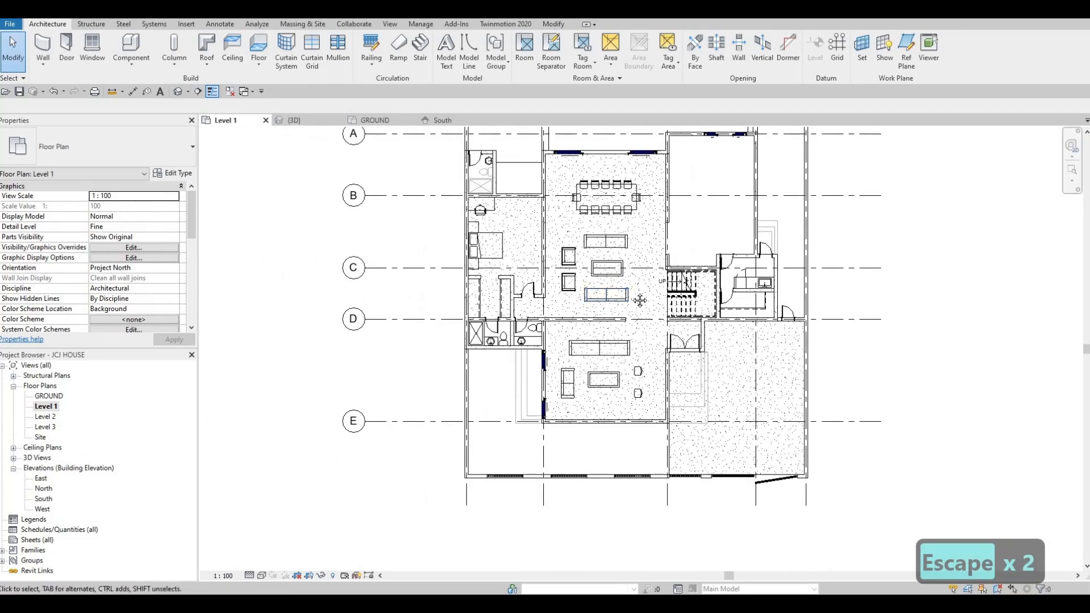
pyautogui.press('Escape')
pyautogui.scroll(2, 709, 240)
pyautogui.moveTo(556, 323); pyautogui.dragTo(513, 351, button='middle')
pyautogui.scroll(-2, 513, 352)
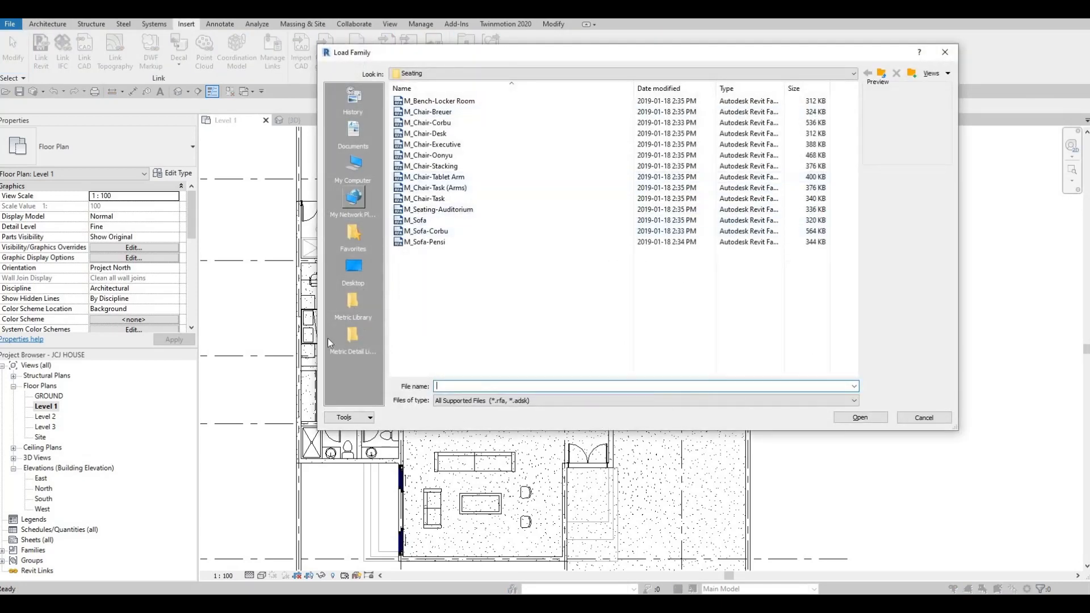
pyautogui.click(882, 74)
pyautogui.click(882, 74)
pyautogui.click(882, 74)
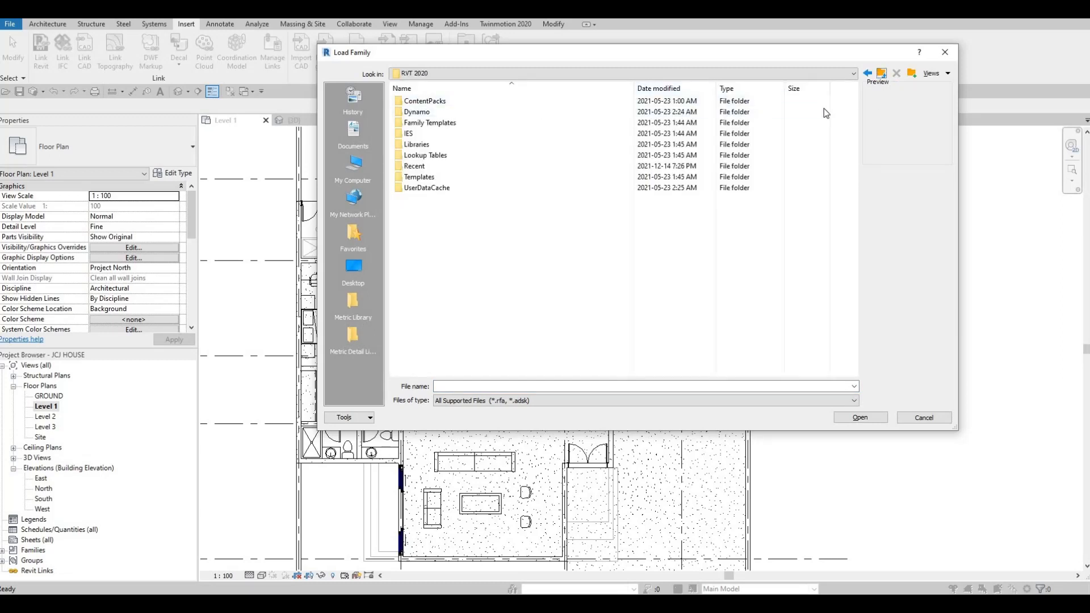
pyautogui.press('Escape')
pyautogui.press('Escape')
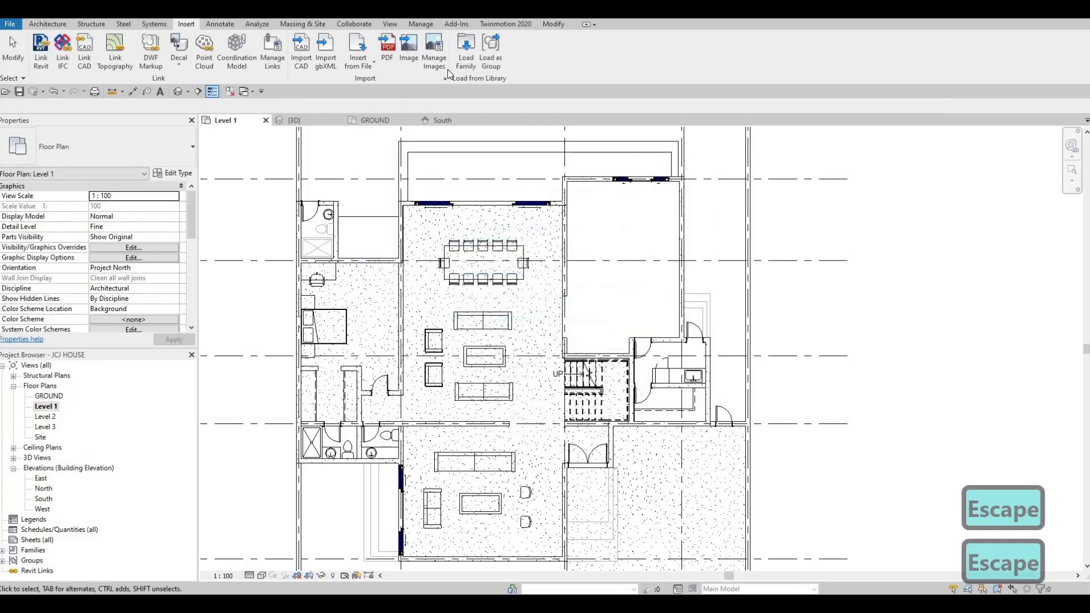
# Start loading a family and browse from the Seating folder up to the Canada metric library's category folders
pyautogui.click(466, 51)
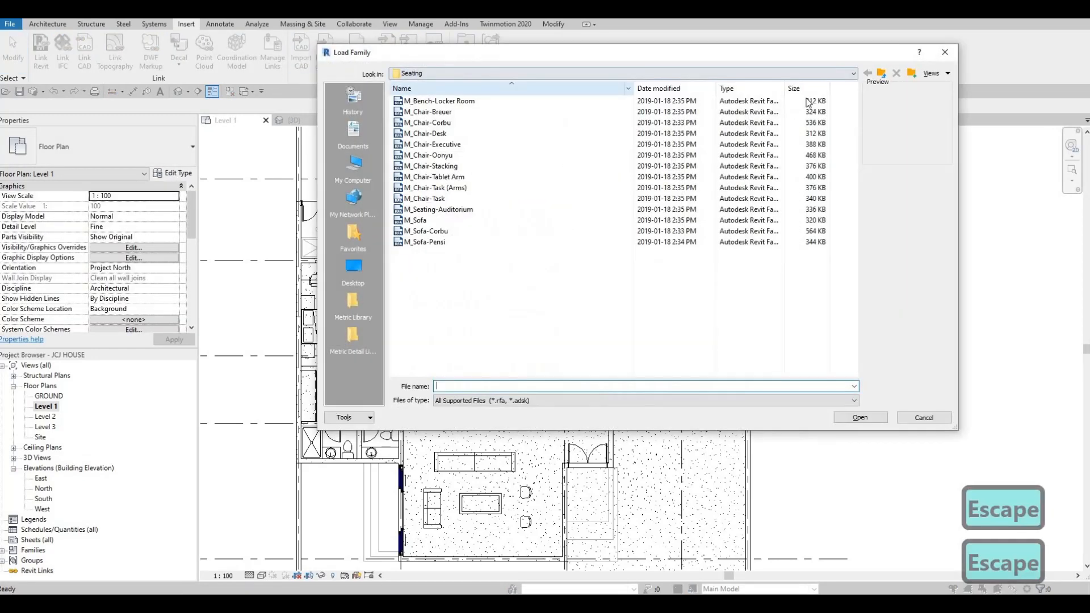
pyautogui.click(881, 74)
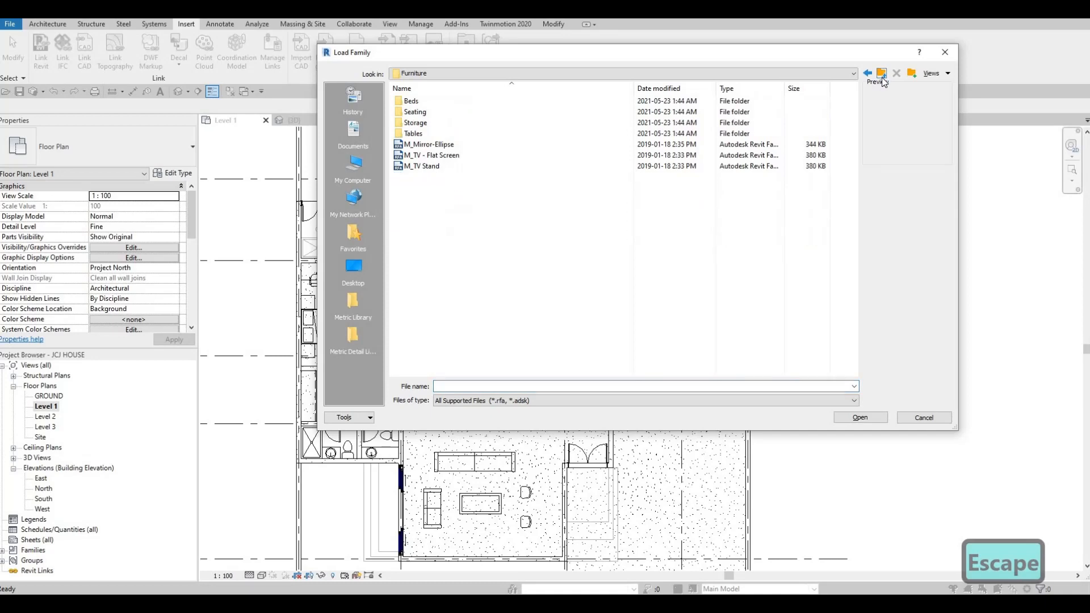
pyautogui.click(881, 73)
pyautogui.scroll(-3, 509, 279)
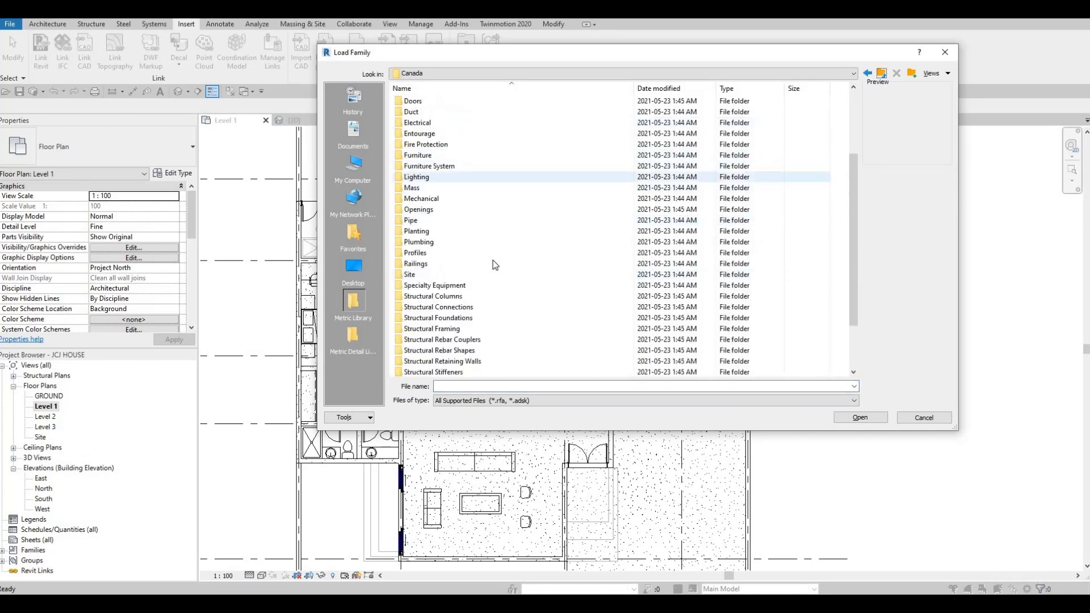
# Load the M_Table Lamp - Standard family from the Architectural Internal folder of the Lighting library
pyautogui.doubleClick(441, 174)
pyautogui.doubleClick(441, 103)
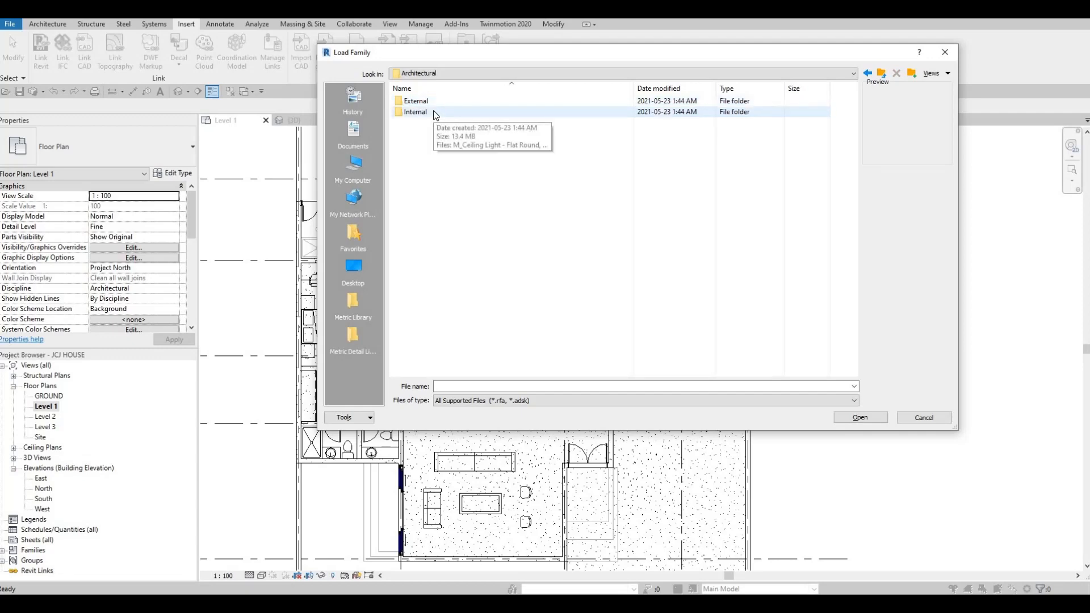
pyautogui.click(429, 114)
pyautogui.press('Return')
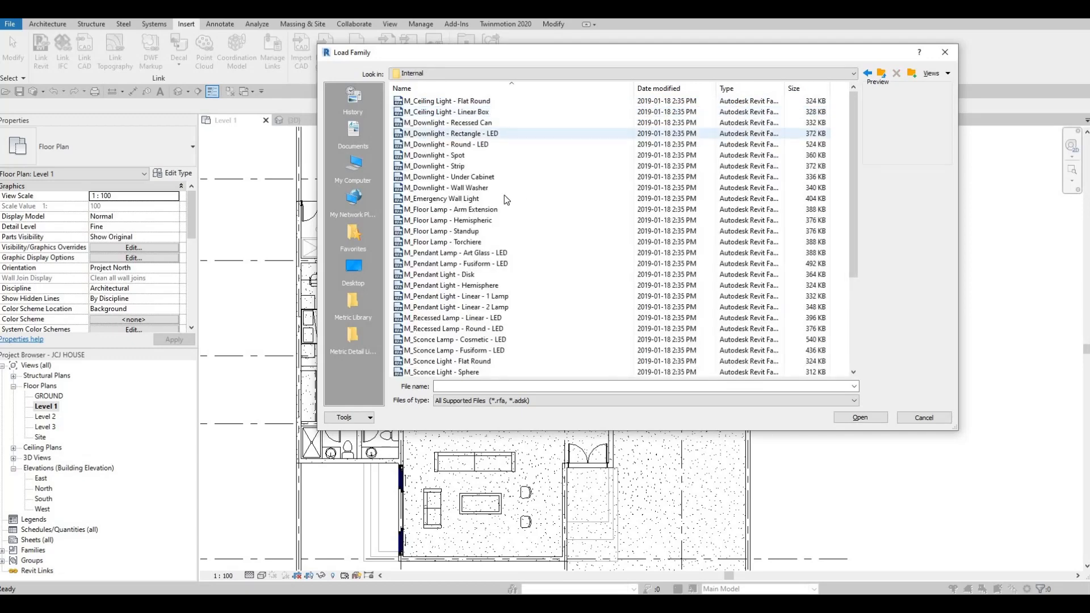
pyautogui.scroll(-3, 448, 291)
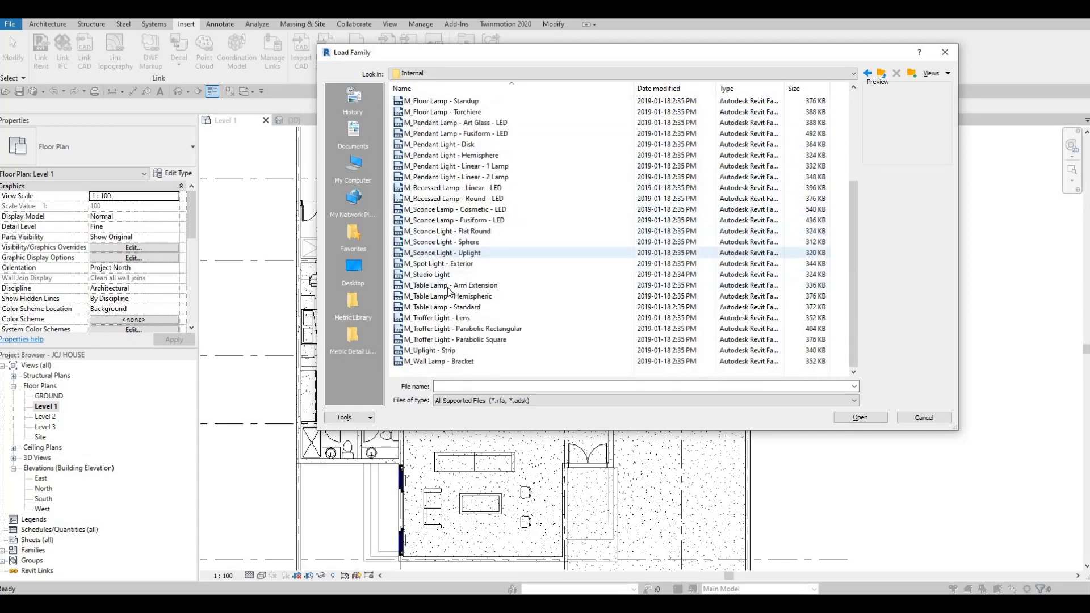
pyautogui.click(447, 288)
pyautogui.click(446, 296)
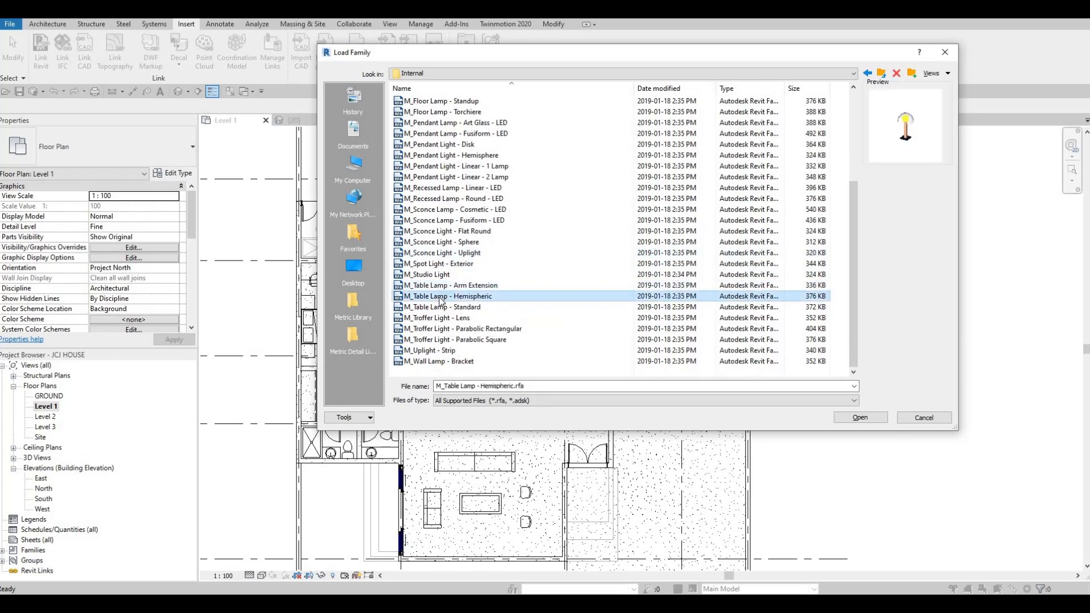
pyautogui.click(439, 309)
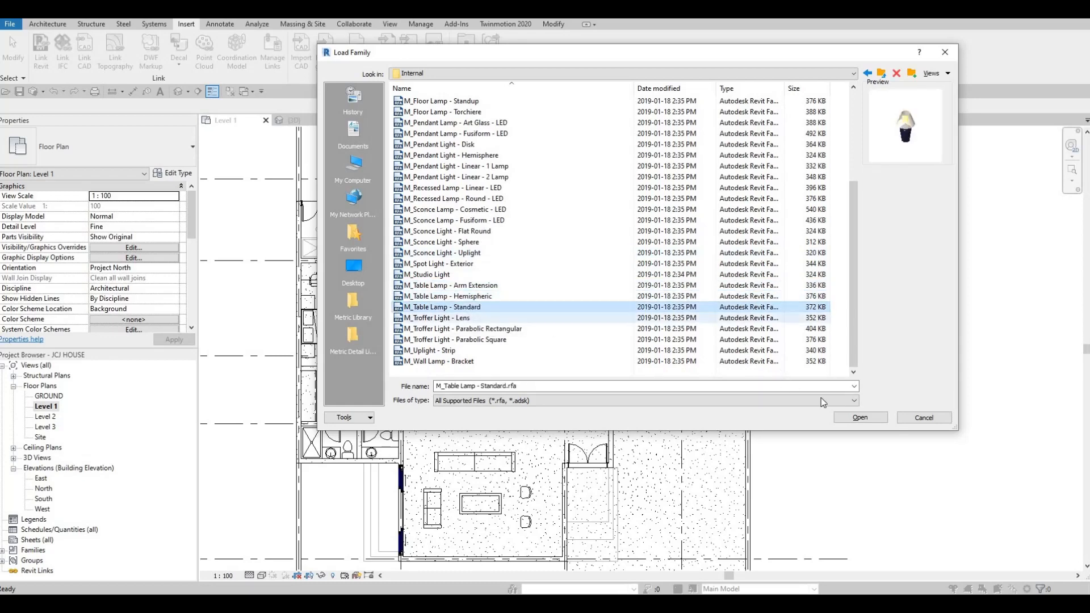
pyautogui.click(858, 418)
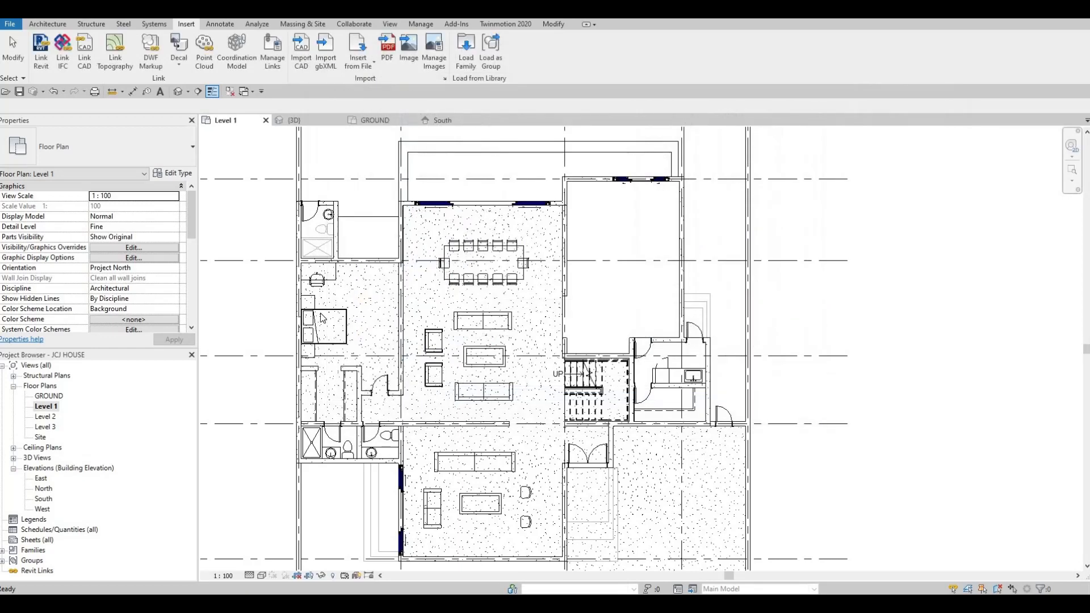
# Place the M_Table Lamp - Standard component at the centre of the night stand between the bed and the desk
pyautogui.press('c')
pyautogui.press('m')
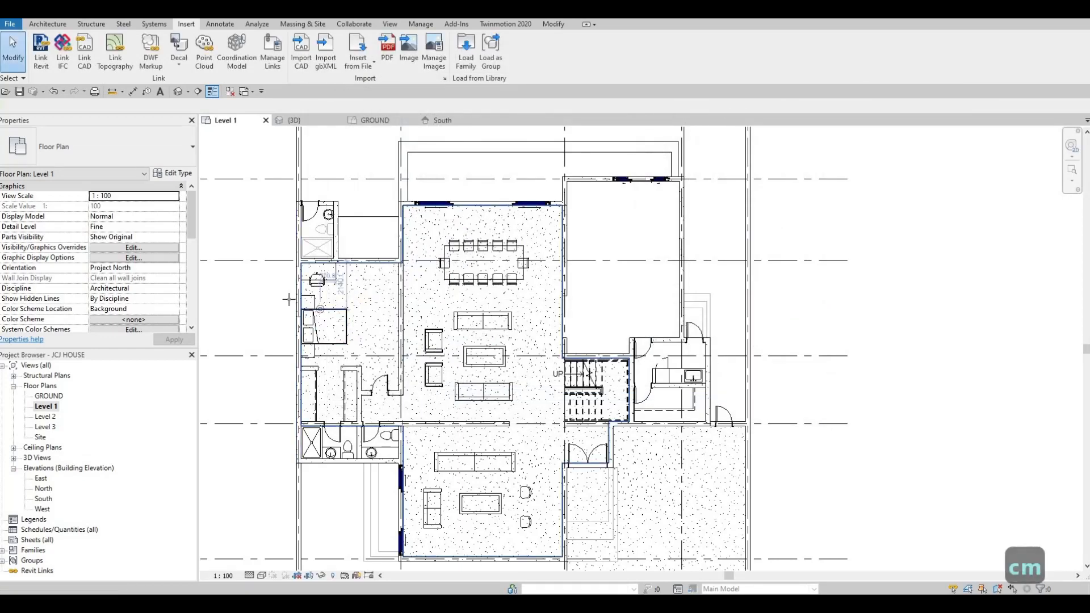
pyautogui.scroll(5, 321, 301)
pyautogui.scroll(3, 321, 299)
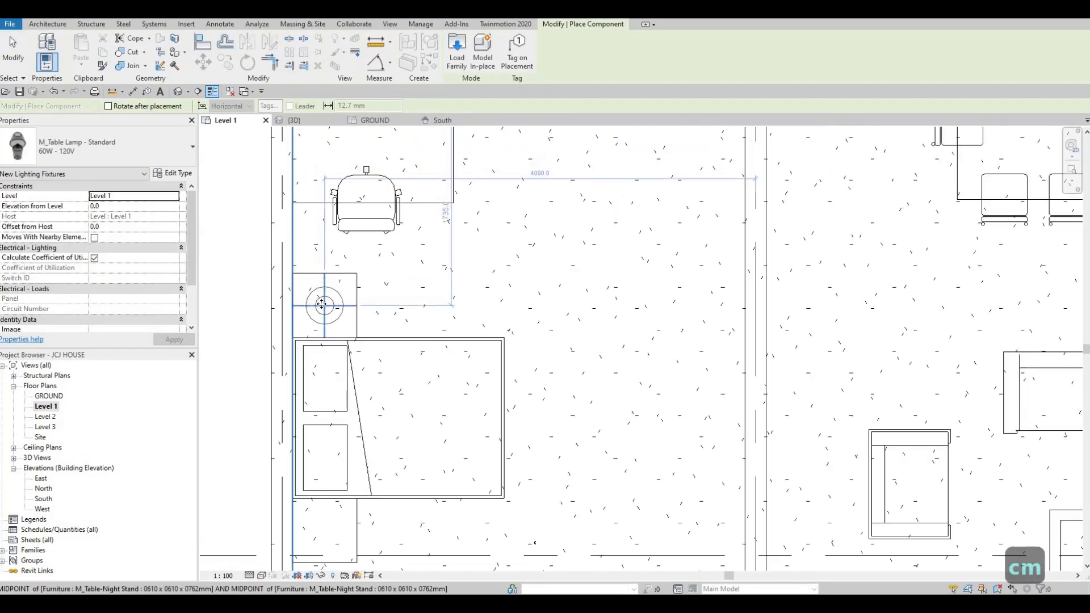
pyautogui.click(389, 304)
pyautogui.scroll(-3, 386, 305)
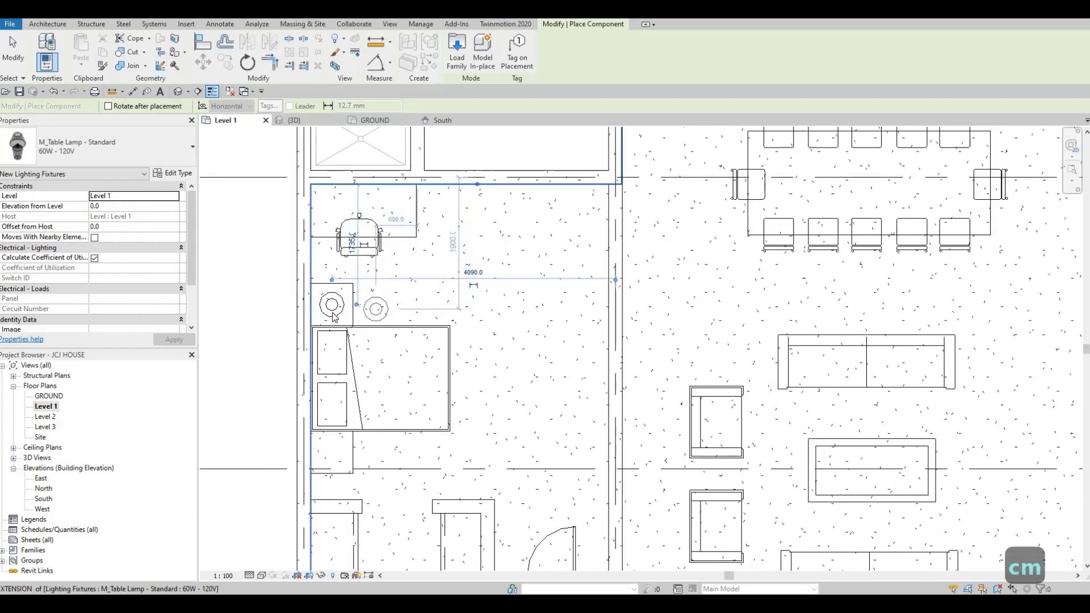
pyautogui.press('Escape')
pyautogui.press('Escape')
pyautogui.press('Escape')
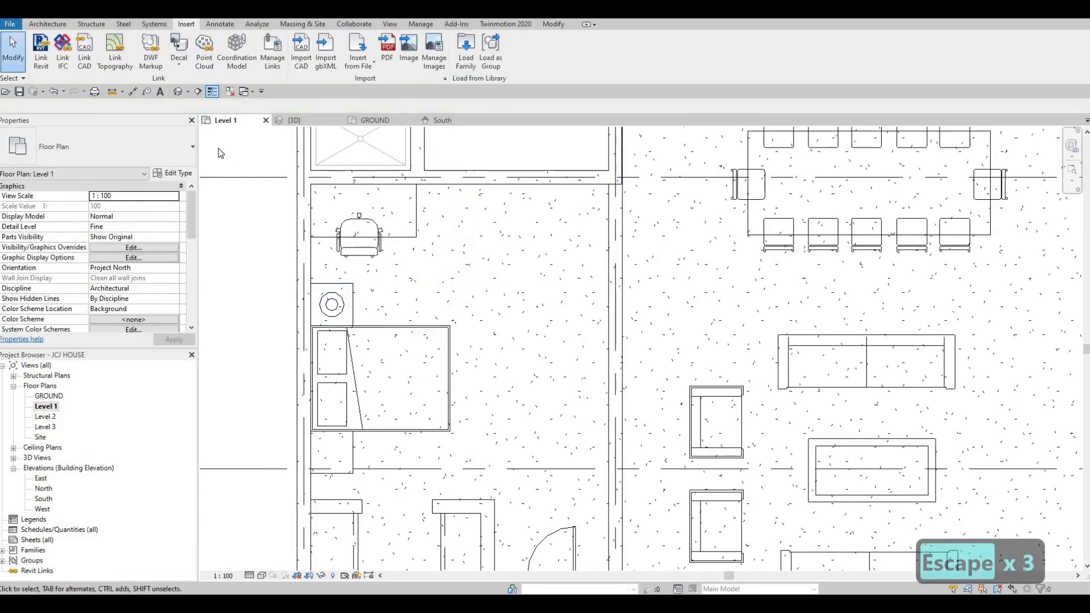
# Draw a building section past the foot of the bed, looking towards the night stands, and open its view
pyautogui.click(198, 91)
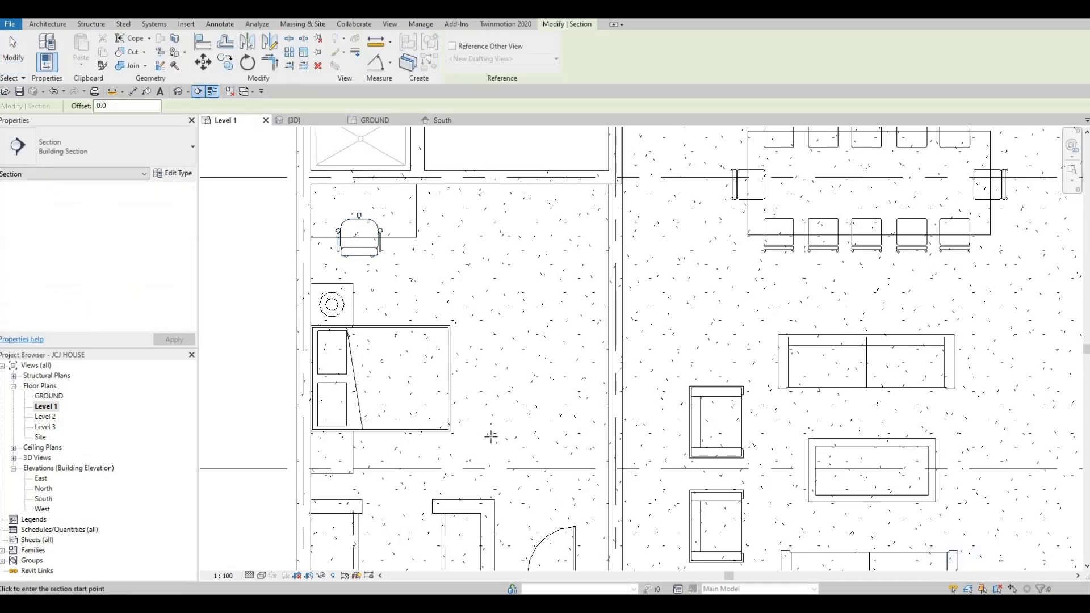
pyautogui.click(472, 269)
pyautogui.press('Escape')
pyautogui.press('Escape')
pyautogui.press('Escape')
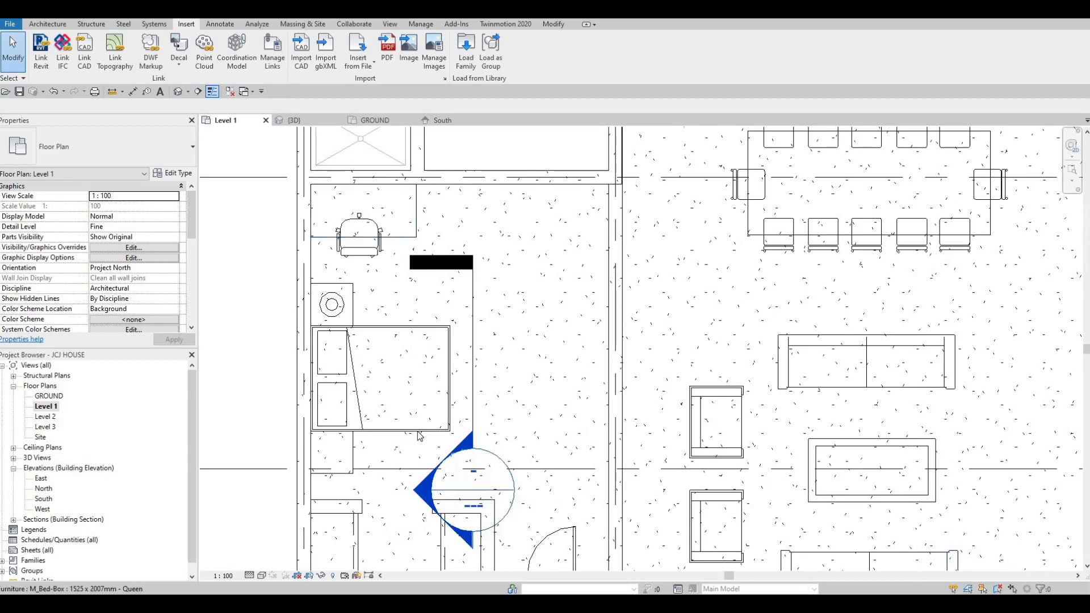
pyautogui.scroll(-3, 419, 436)
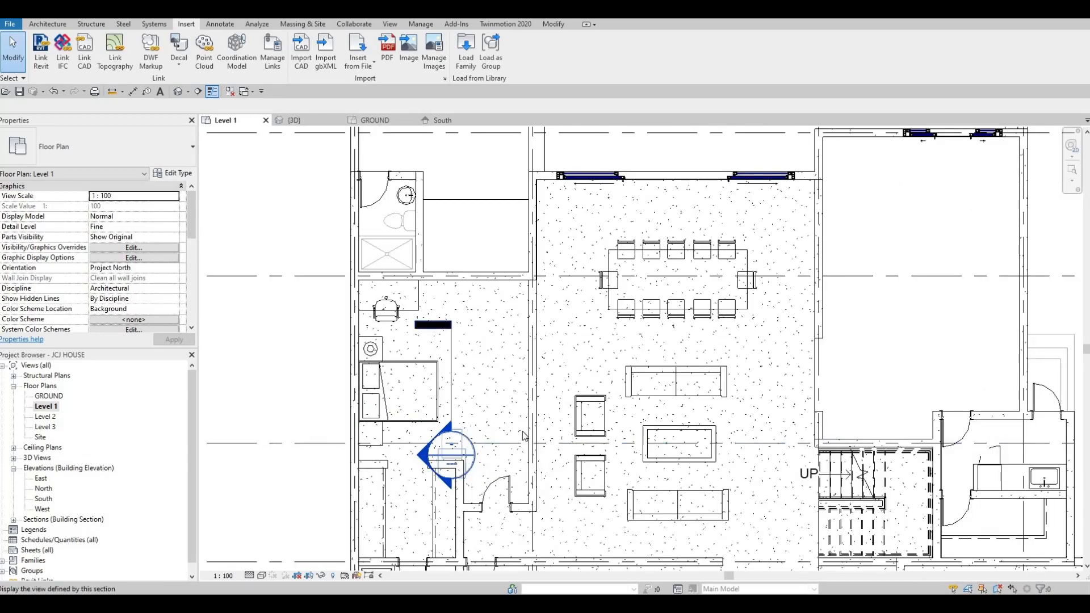
pyautogui.doubleClick(524, 436)
pyautogui.scroll(2, 493, 351)
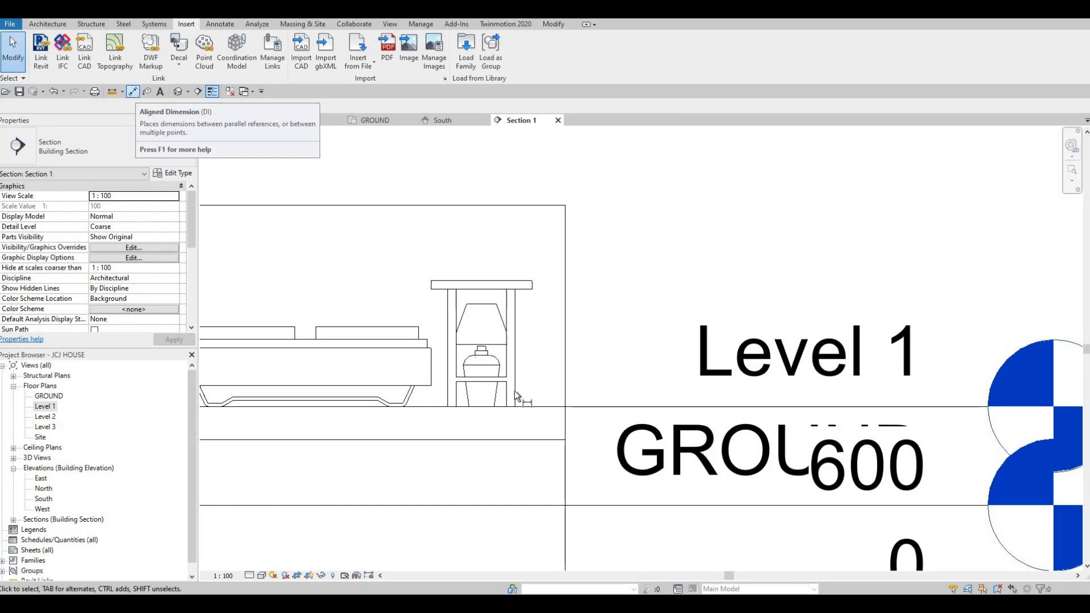
# Measure the night stand's height from the Level 1 floor to its tabletop
pyautogui.click(501, 407)
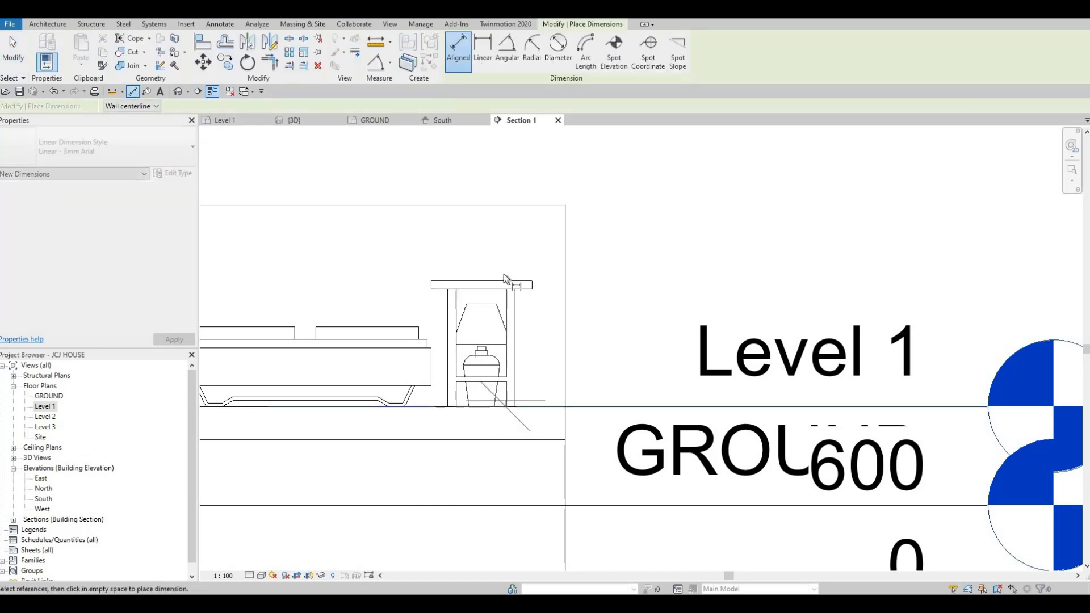
pyautogui.click(505, 281)
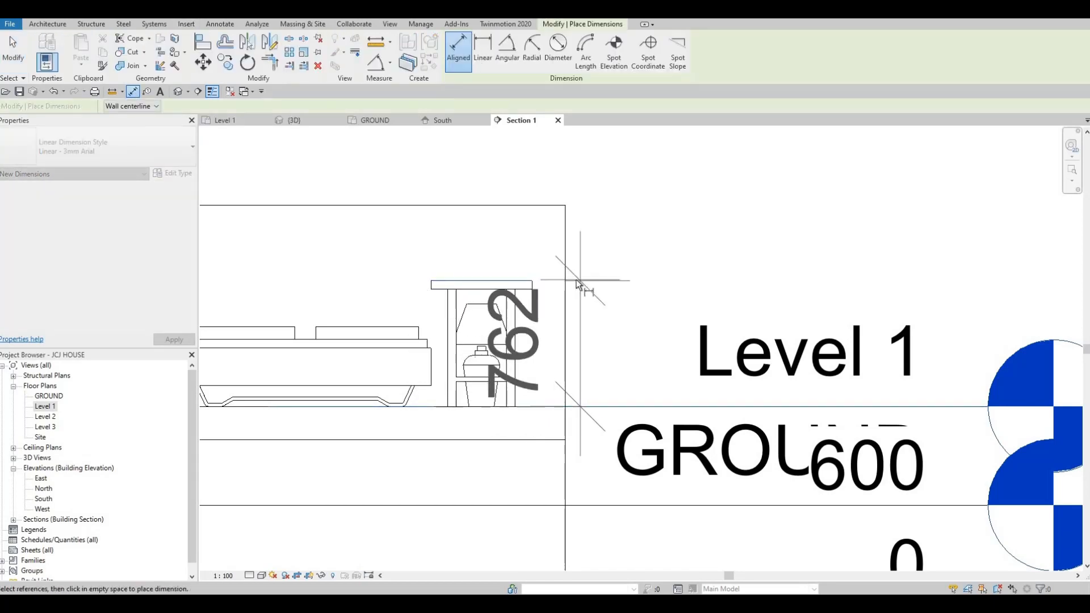
pyautogui.press('Escape')
pyautogui.press('Escape')
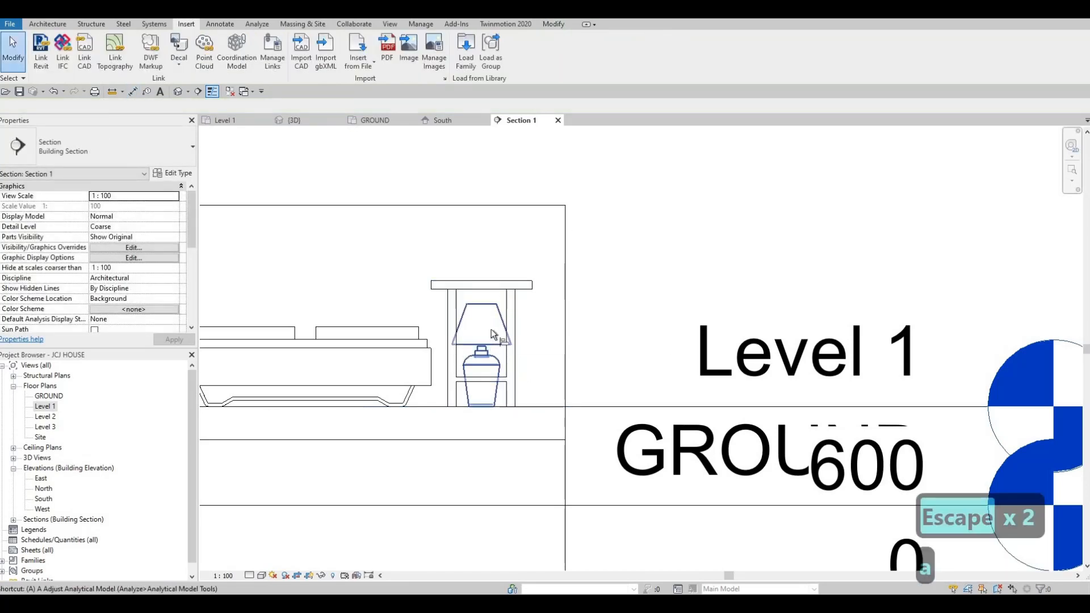
# Align the base of the table lamp to the top surface of the night stand
pyautogui.press('a')
pyautogui.press('l')
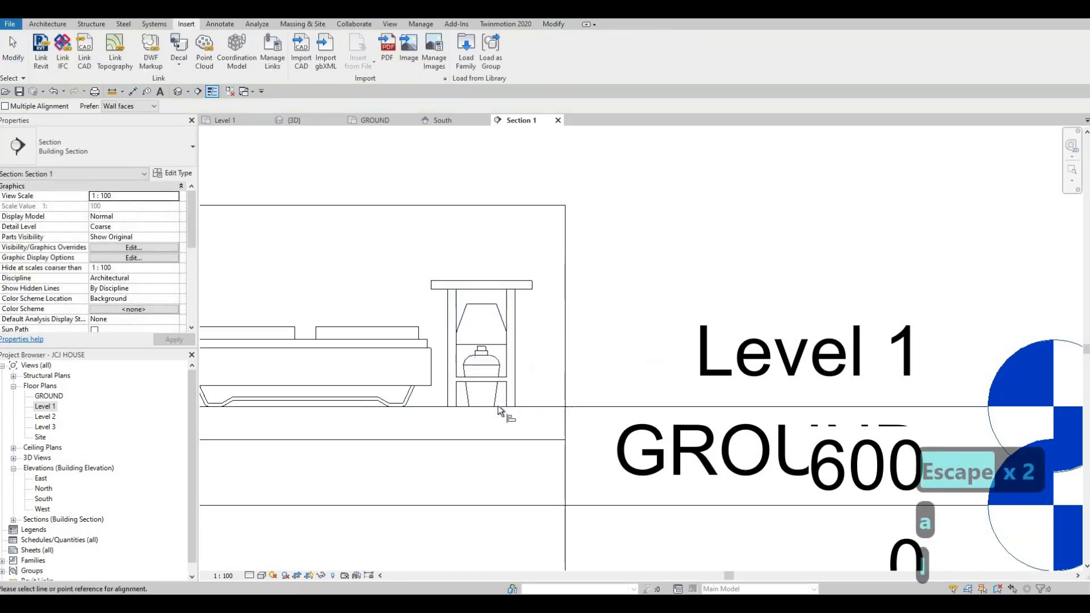
pyautogui.click(497, 282)
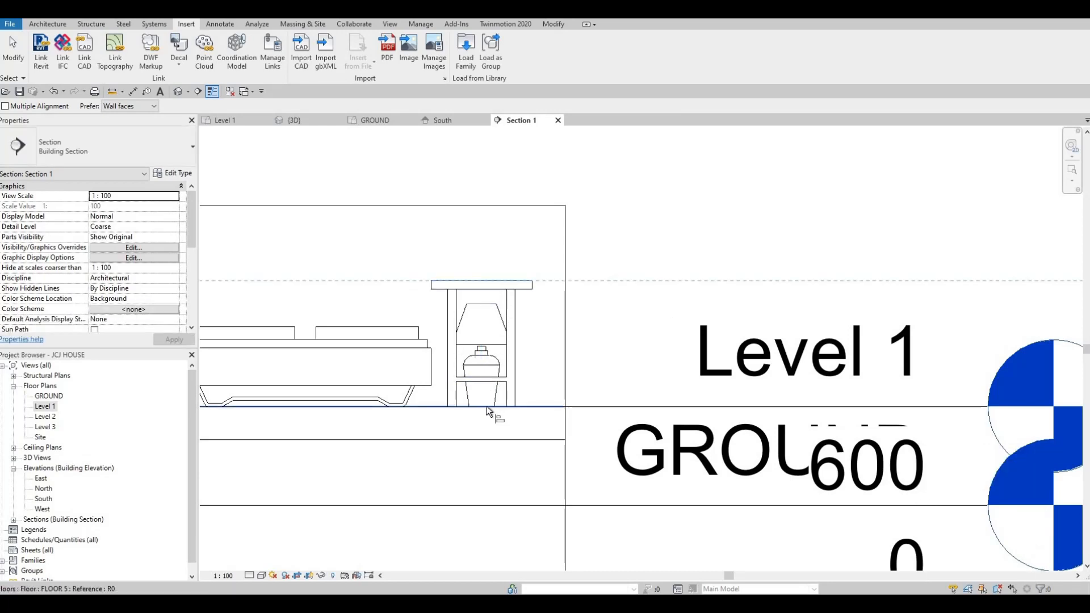
pyautogui.press('Tab')
pyautogui.press('Tab')
pyautogui.press('Tab')
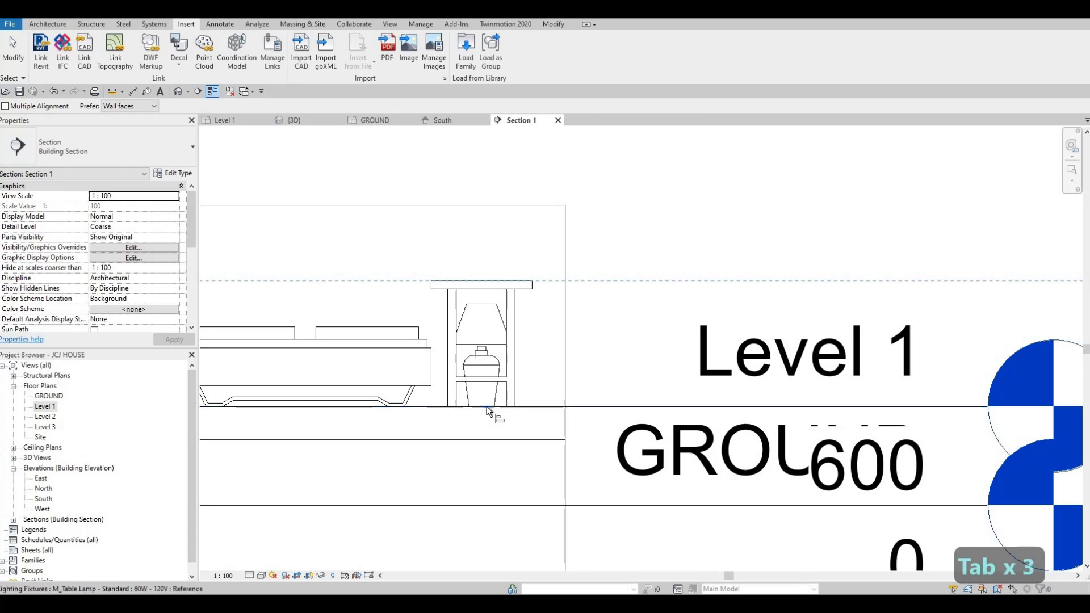
pyautogui.click(485, 376)
pyautogui.press('Escape')
# Extend the section view's crop region upward until it includes the whole lamp
pyautogui.scroll(-3, 605, 268)
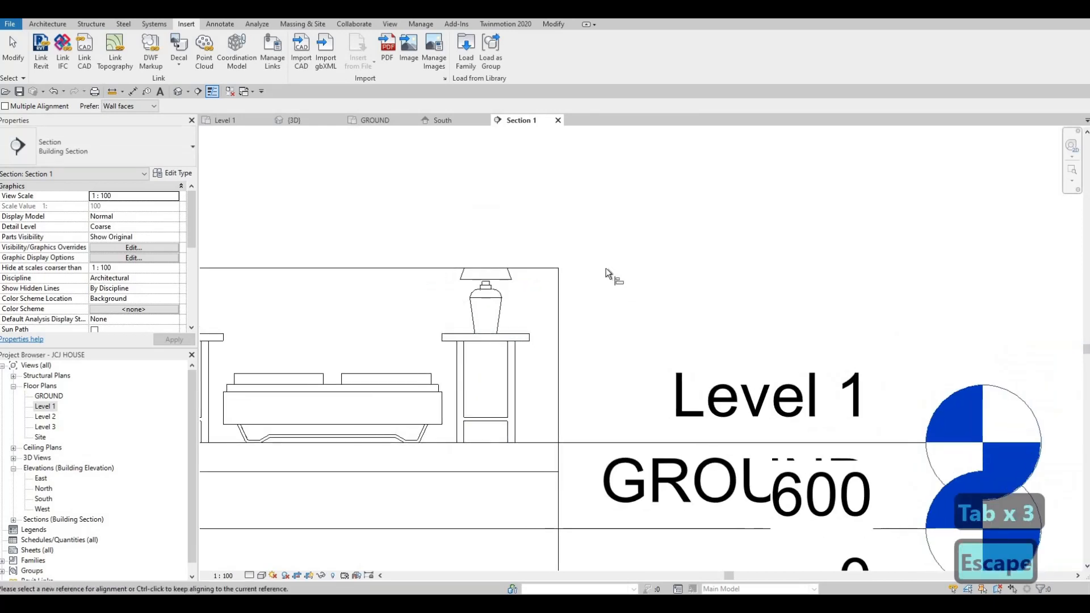
pyautogui.press('Escape')
pyautogui.click(607, 225)
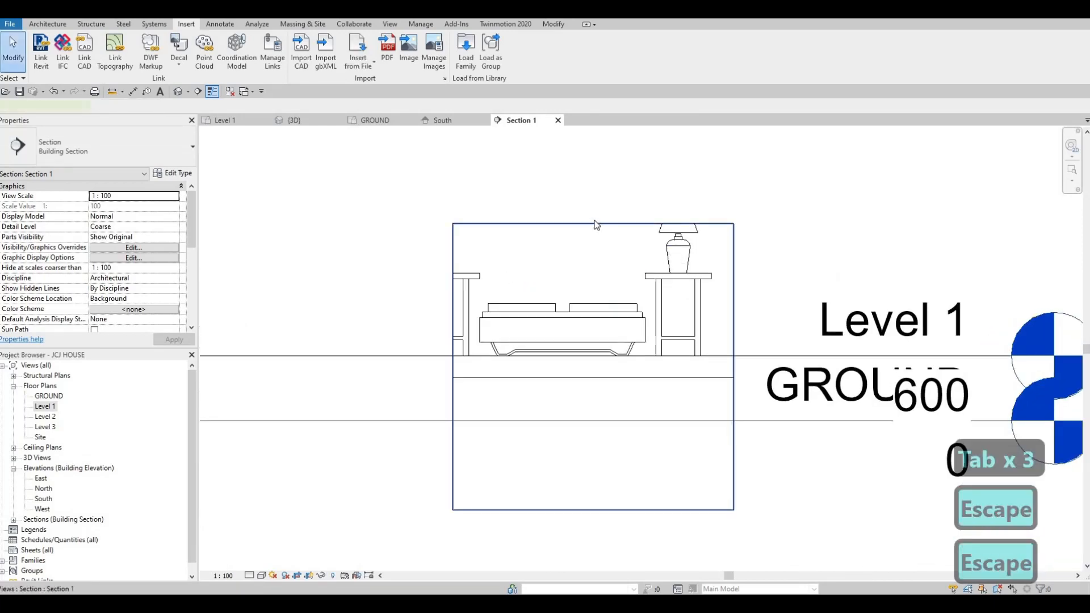
pyautogui.moveTo(593, 223); pyautogui.dragTo(593, 162)
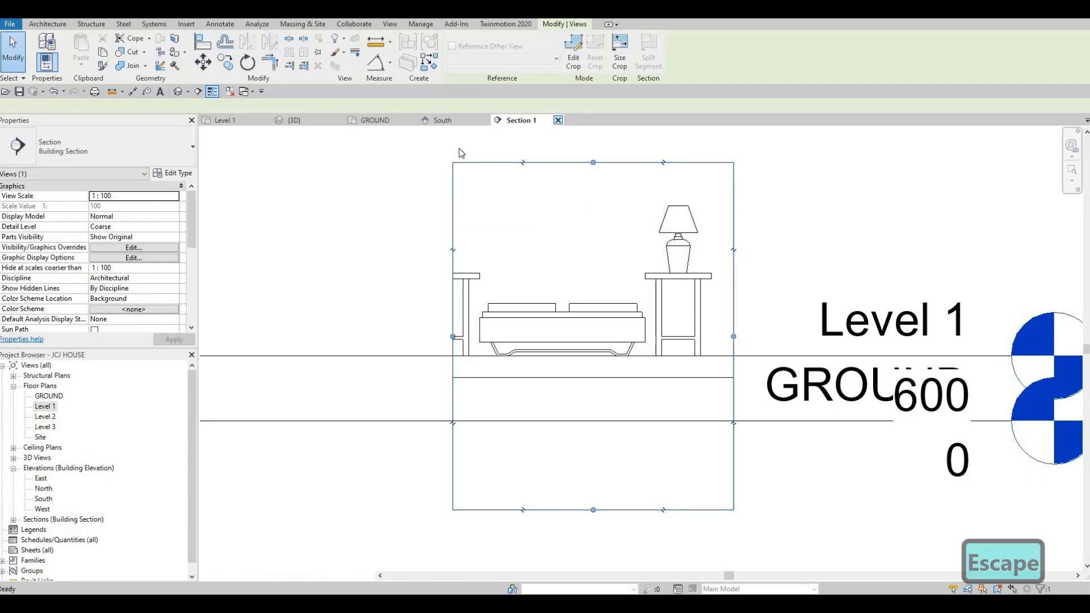
# Close the section view and delete the section marker from the Level 1 plan
pyautogui.click(558, 119)
pyautogui.click(452, 359)
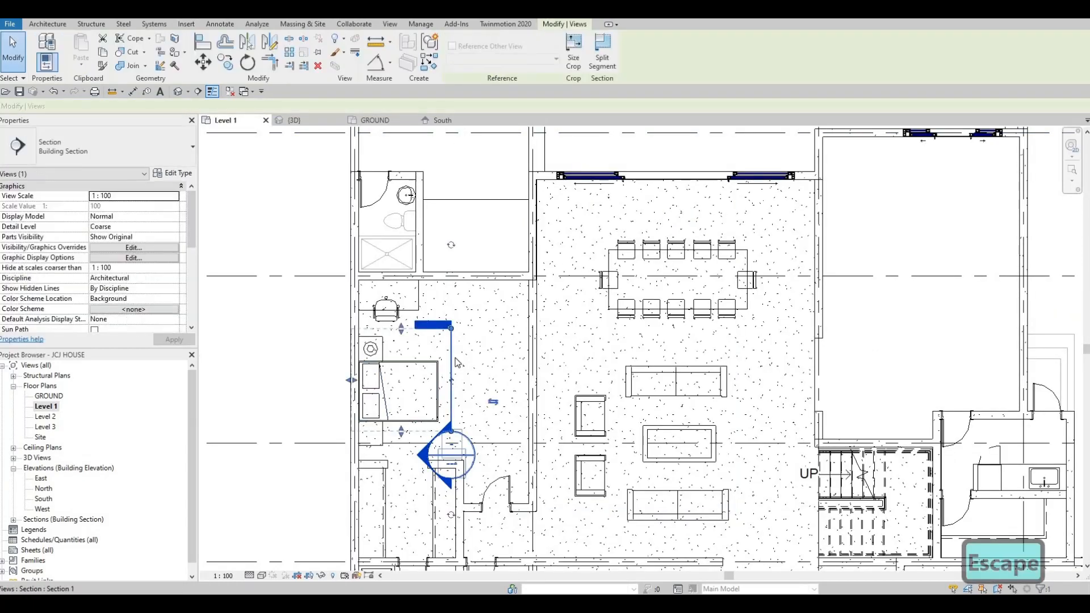
pyautogui.press('Delete')
pyautogui.press('Return')
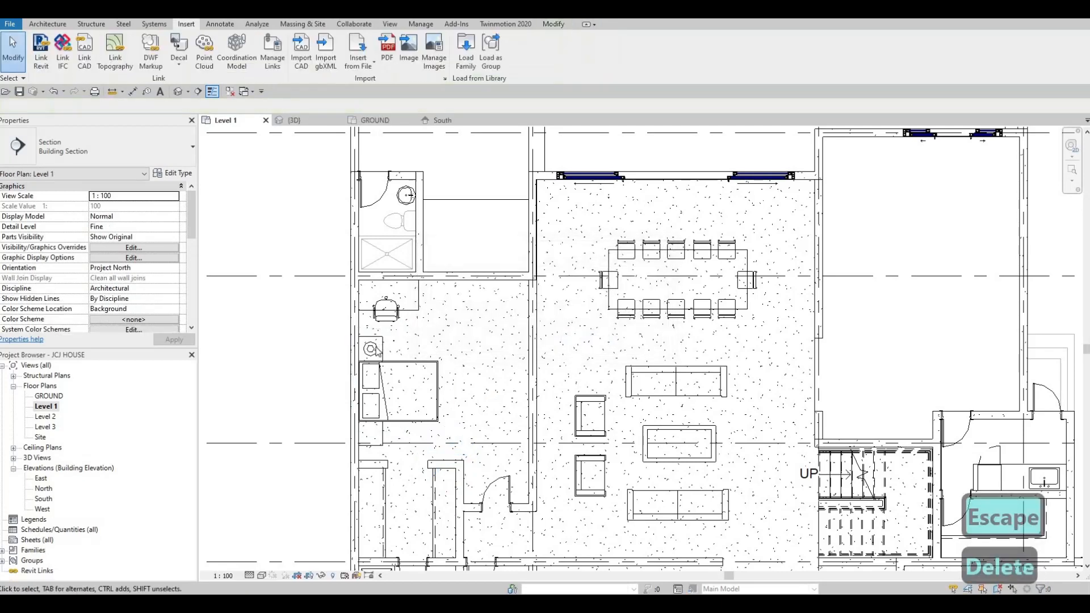
# Create a similar table lamp from the raised one and centre it on the night stand across the bed
pyautogui.scroll(4, 371, 351)
pyautogui.press('Escape')
pyautogui.press('Escape')
pyautogui.click(370, 349)
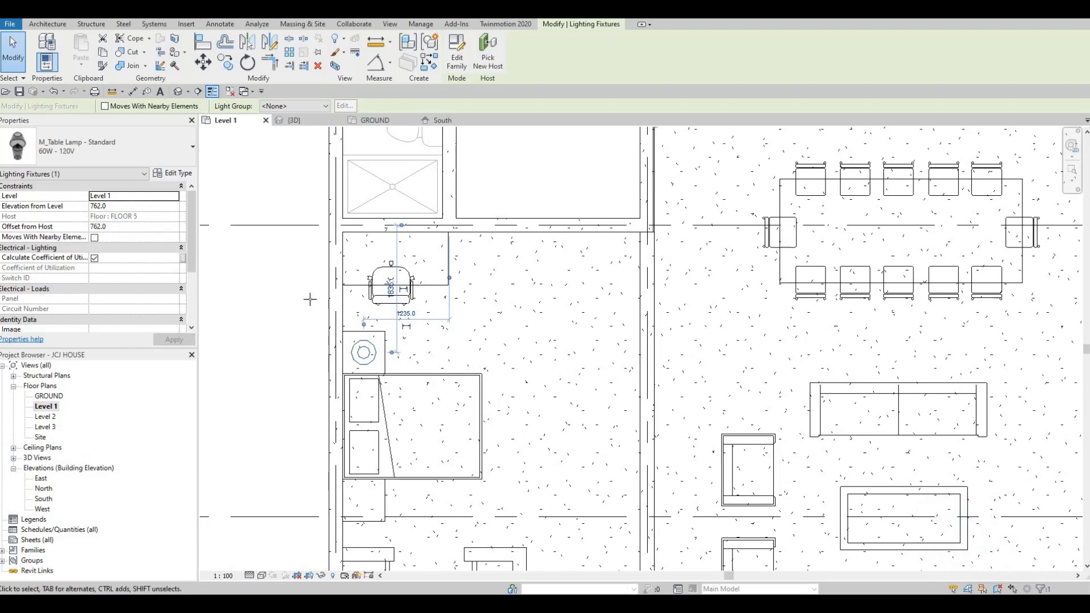
pyautogui.press('s')
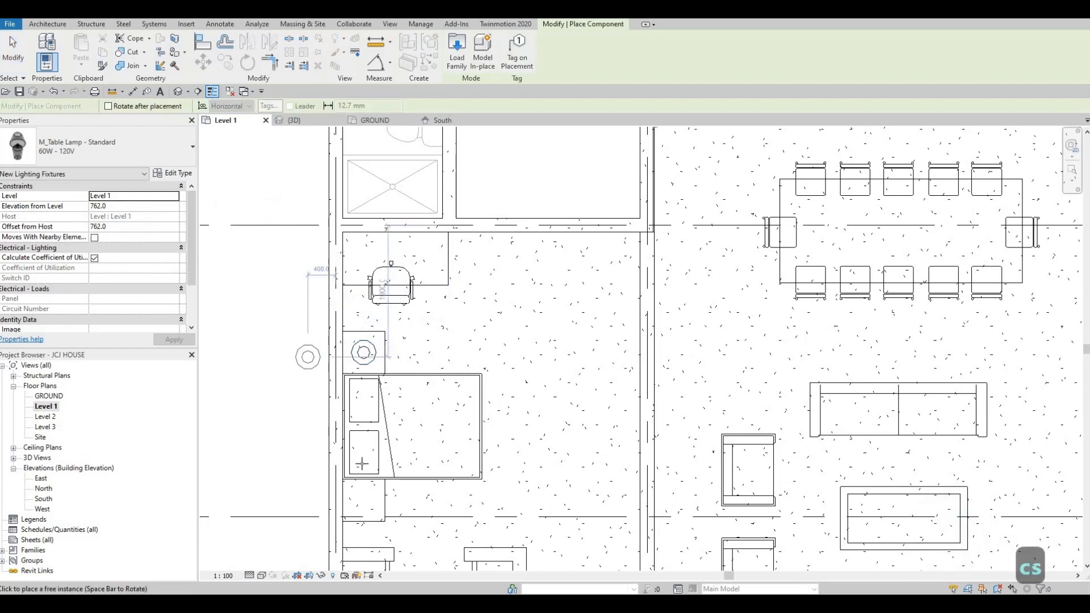
pyautogui.scroll(2, 364, 454)
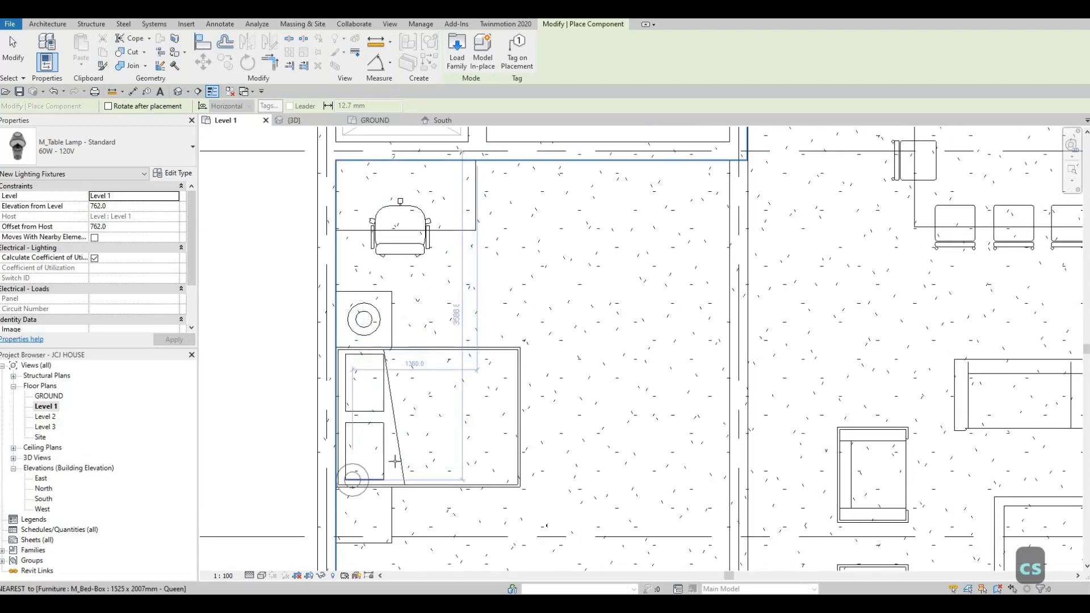
pyautogui.click(380, 442)
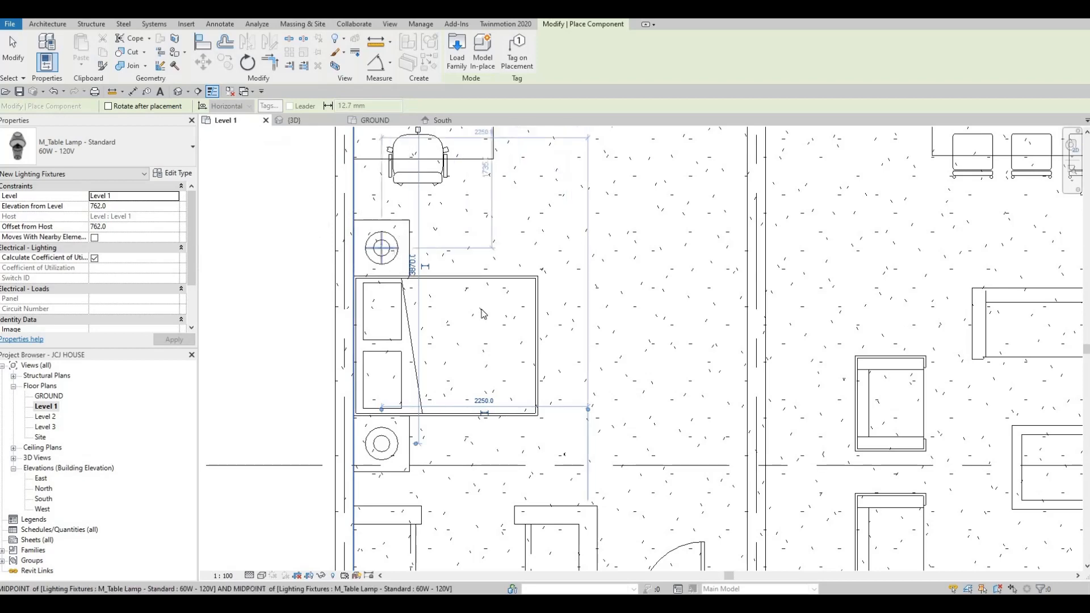
pyautogui.press('Escape')
pyautogui.press('Escape')
# Load the M_Floor Lamp - Standup family from the library's Architectural Internal lighting folder
pyautogui.scroll(-3, 494, 338)
pyautogui.moveTo(539, 372)
pyautogui.mouseDown(button='middle')
pyautogui.moveTo(399, 350)
pyautogui.moveTo(321, 372)
pyautogui.mouseUp(button='middle')
pyautogui.scroll(-2, 413, 314)
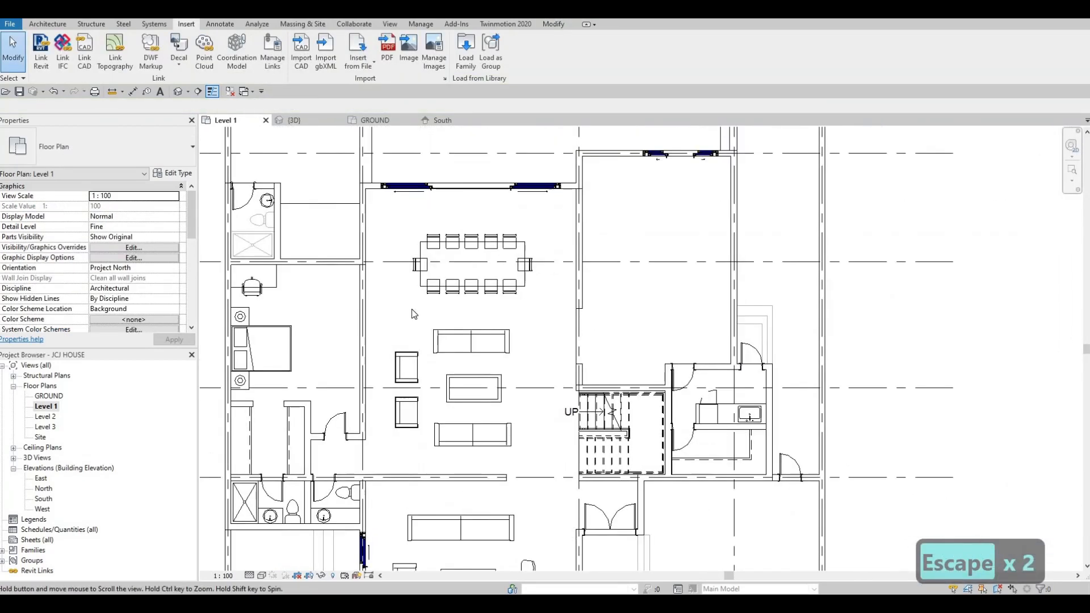
pyautogui.moveTo(414, 313); pyautogui.dragTo(362, 253, button='middle')
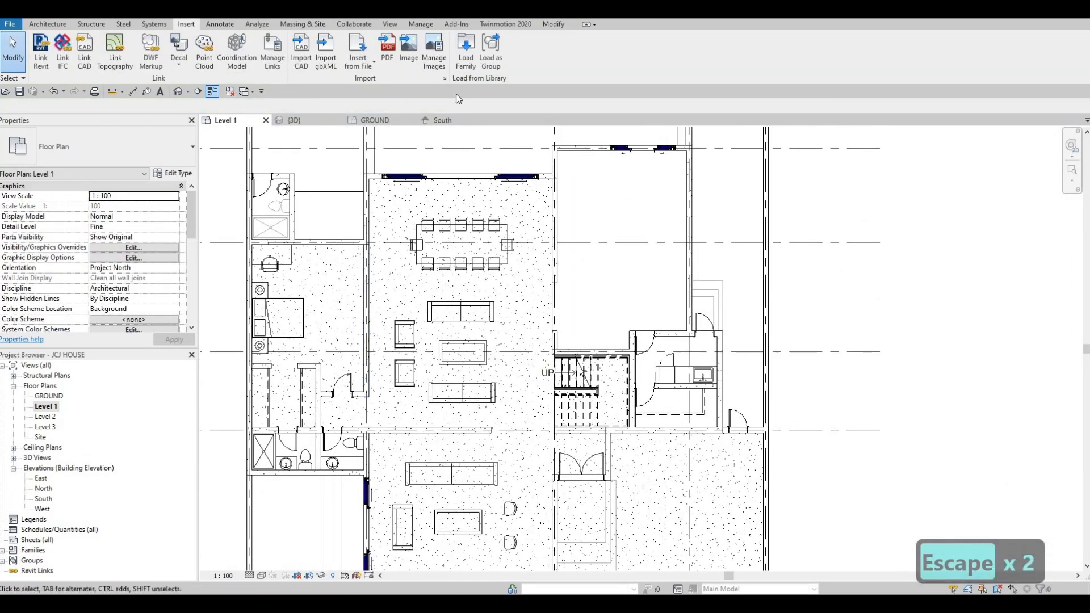
pyautogui.click(466, 52)
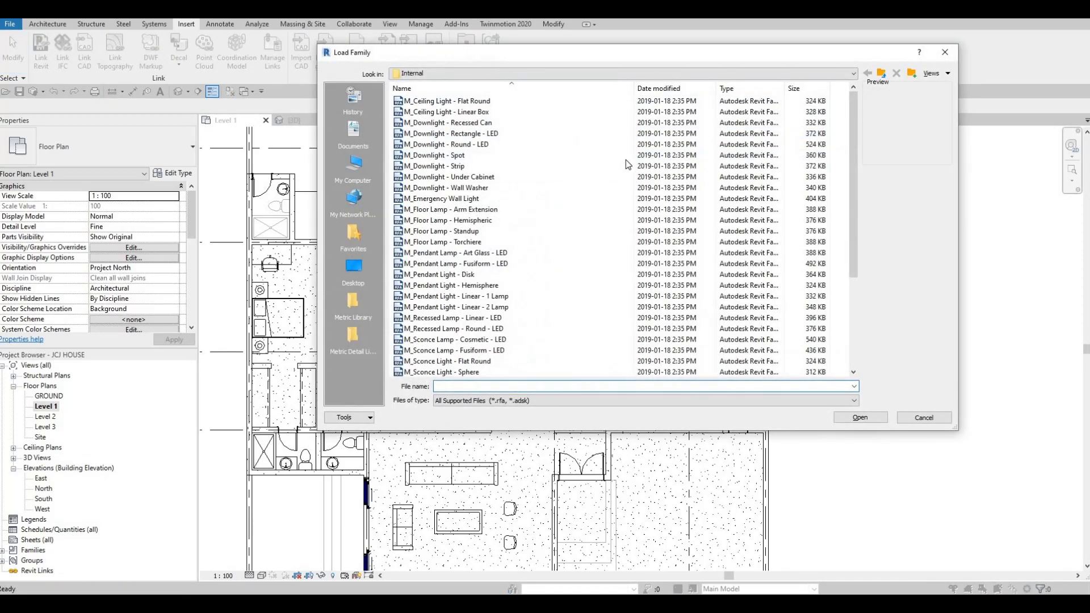
pyautogui.scroll(-4, 510, 246)
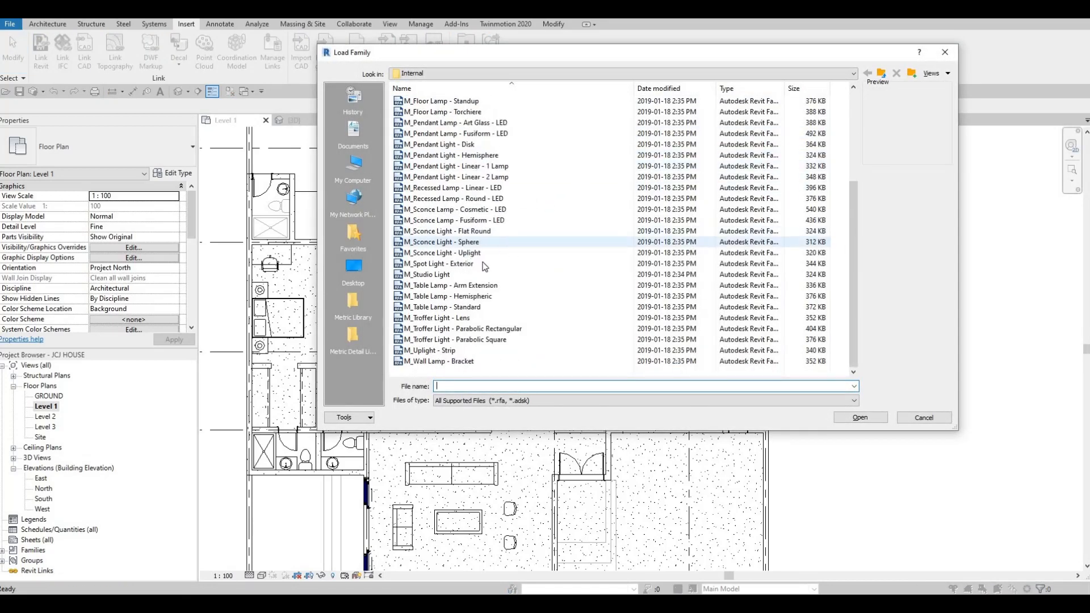
pyautogui.click(880, 74)
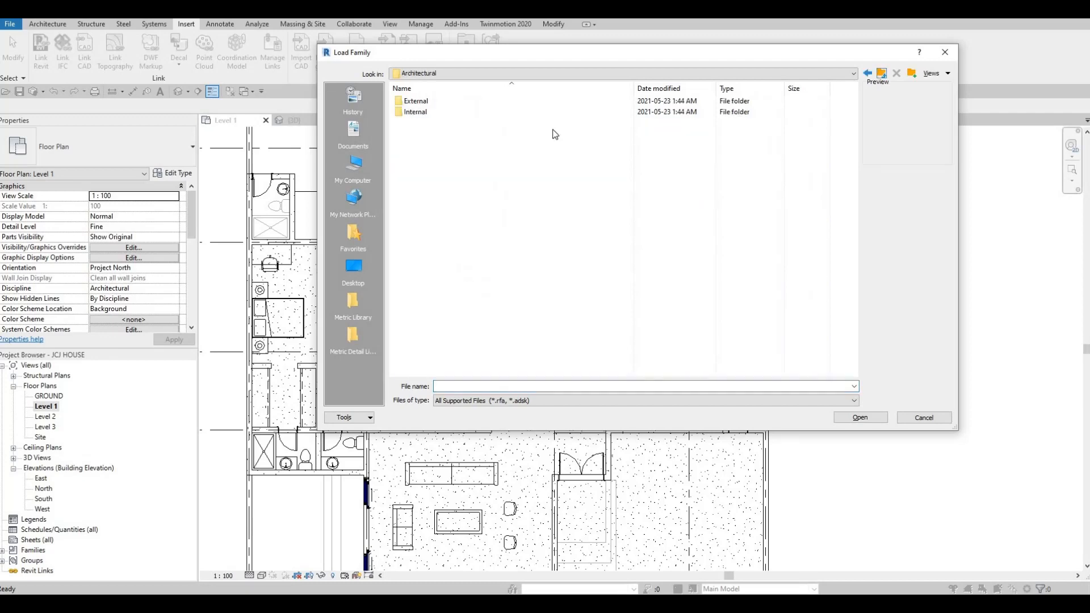
pyautogui.doubleClick(442, 112)
pyautogui.click(446, 253)
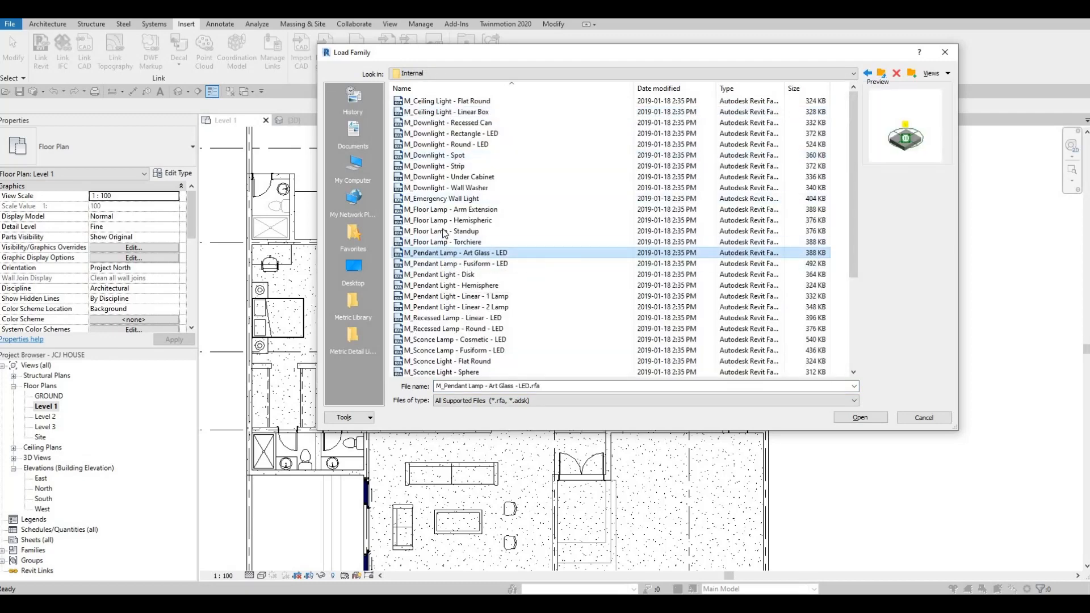
pyautogui.click(444, 232)
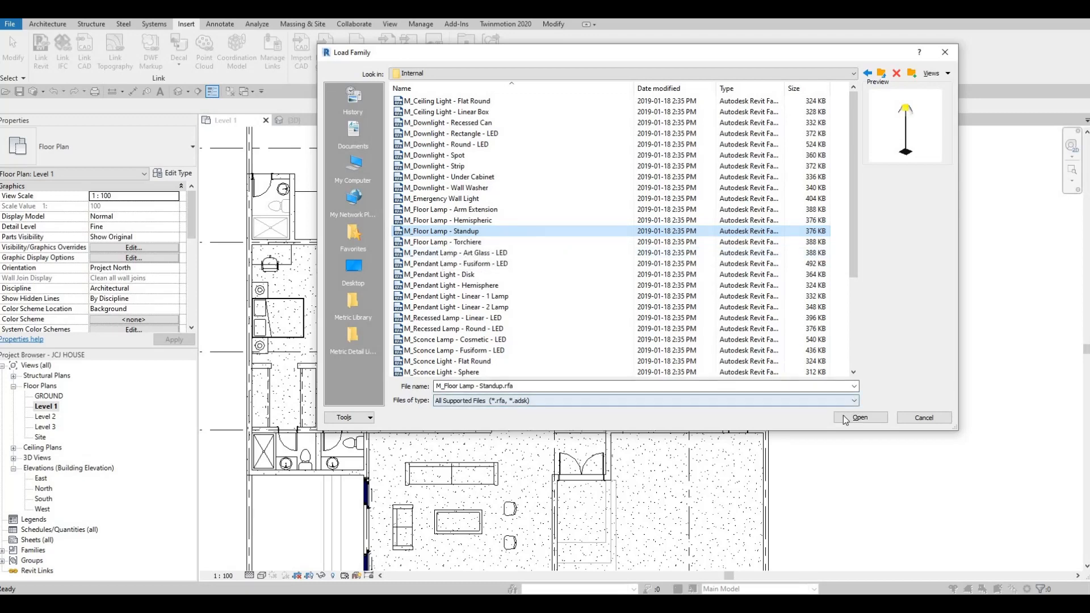
pyautogui.click(860, 418)
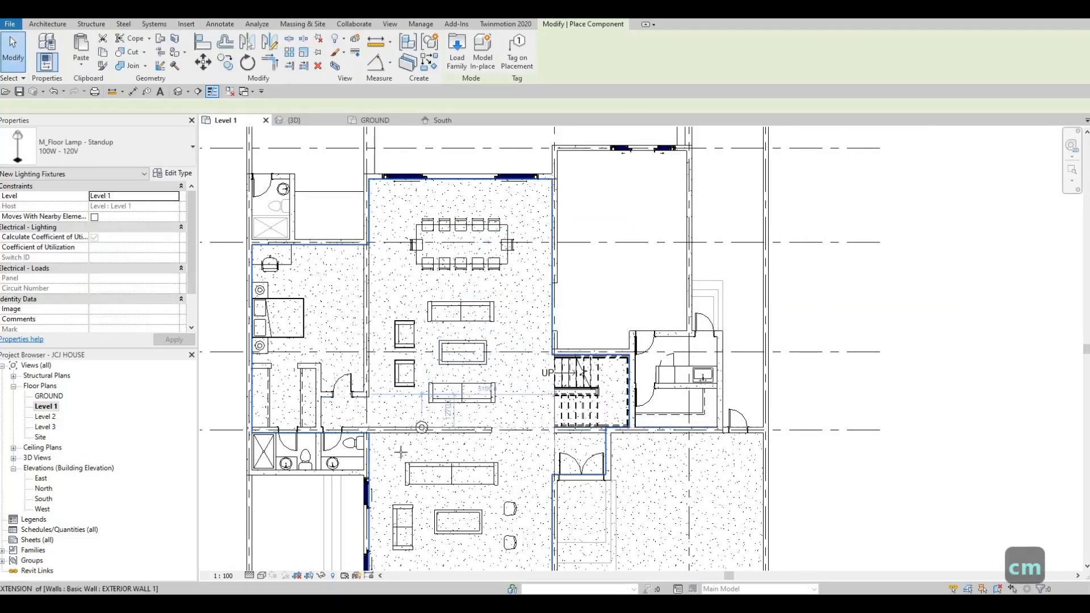
# Place one standup floor lamp in the lower living area, near the bathroom corner and about 500 mm below the partition wall's centreline
pyautogui.scroll(6, 403, 451)
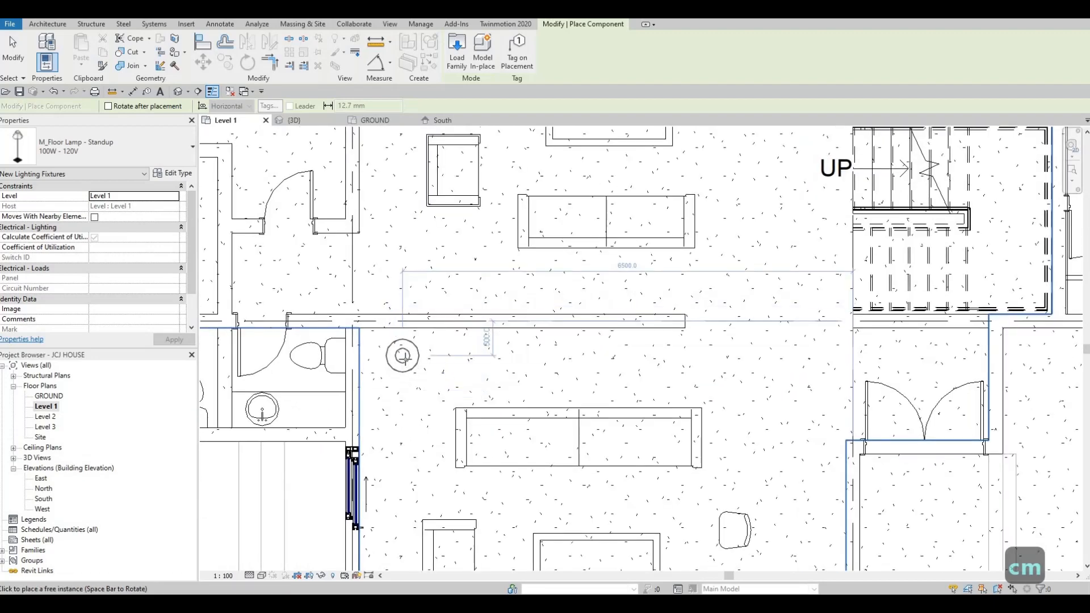
pyautogui.press('Escape')
pyautogui.press('Escape')
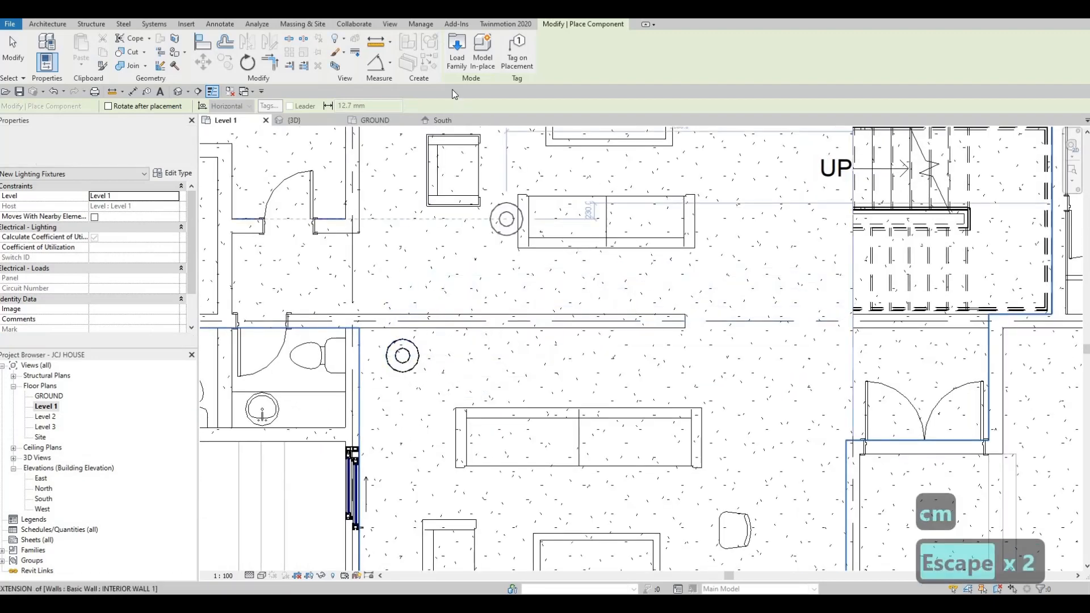
# Examine the previews of the table families in the metric library's Furniture Tables folder, and leave without loading any
pyautogui.click(462, 56)
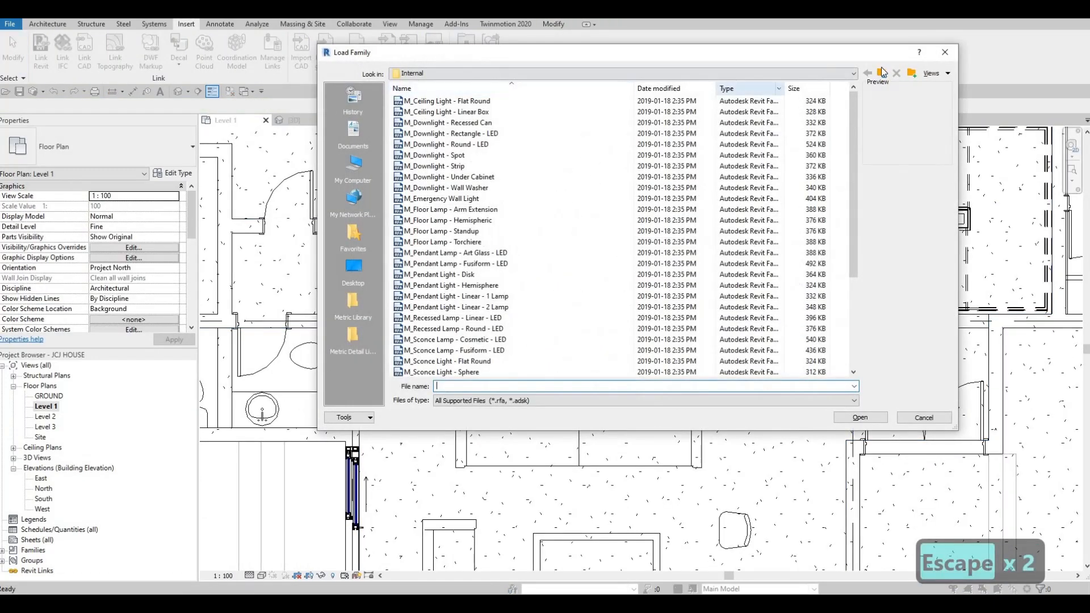
pyautogui.click(881, 74)
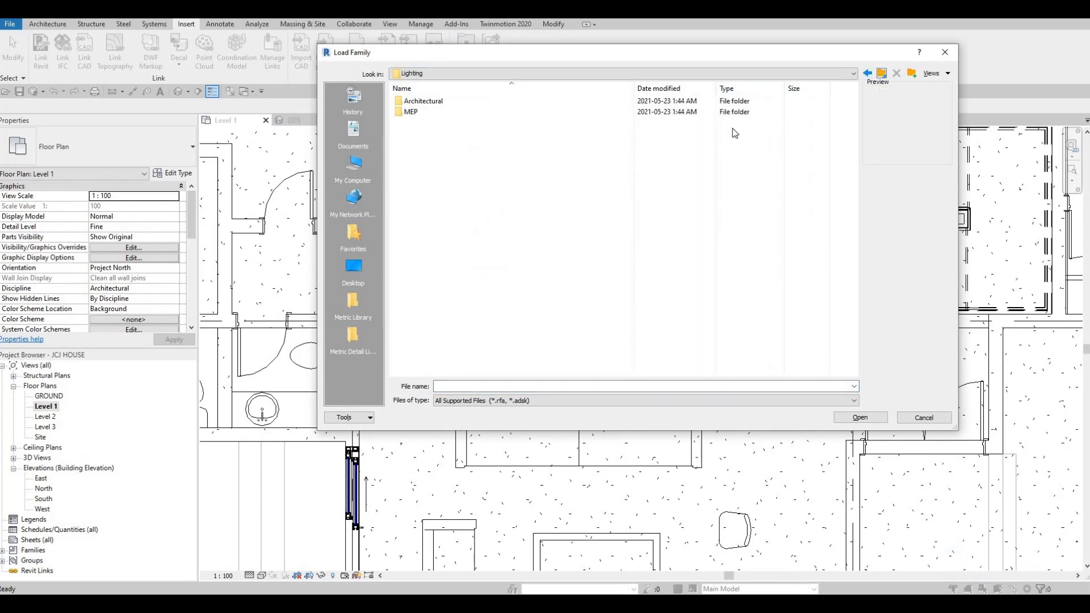
pyautogui.click(353, 301)
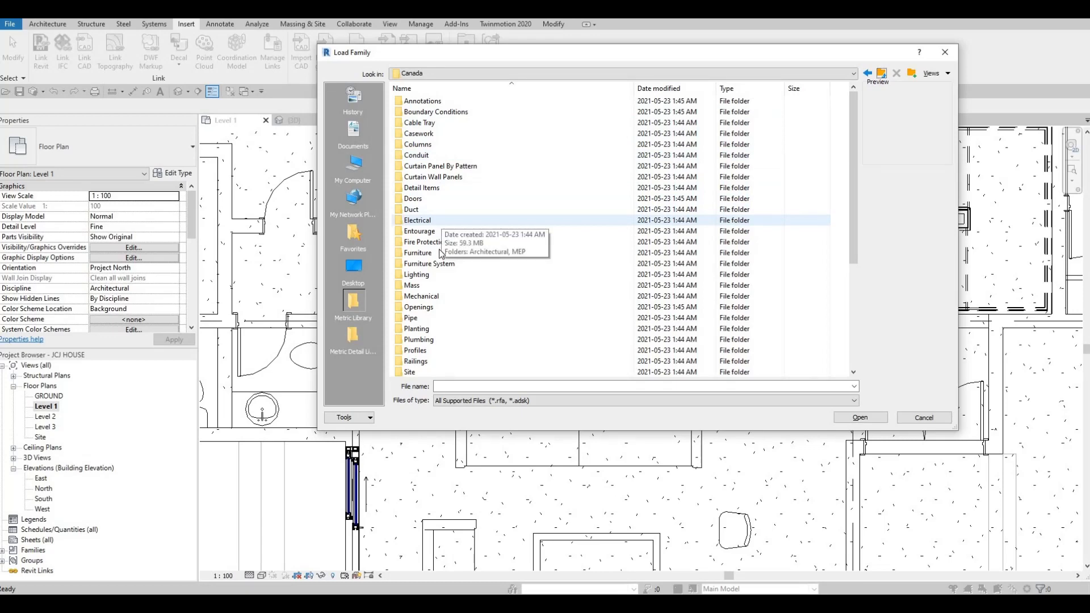
pyautogui.click(436, 263)
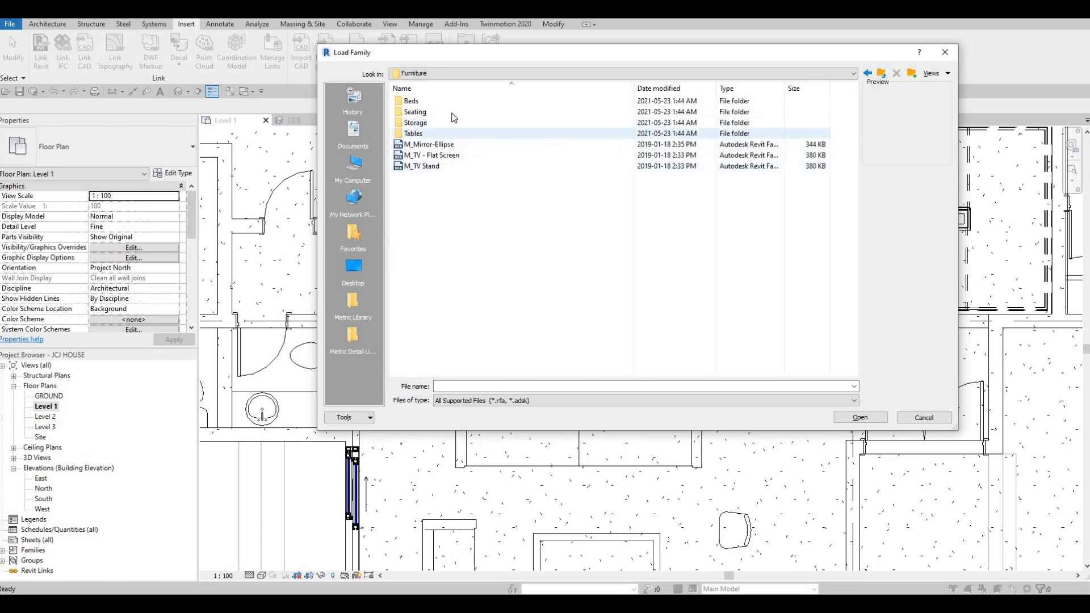
pyautogui.doubleClick(431, 132)
pyautogui.click(440, 103)
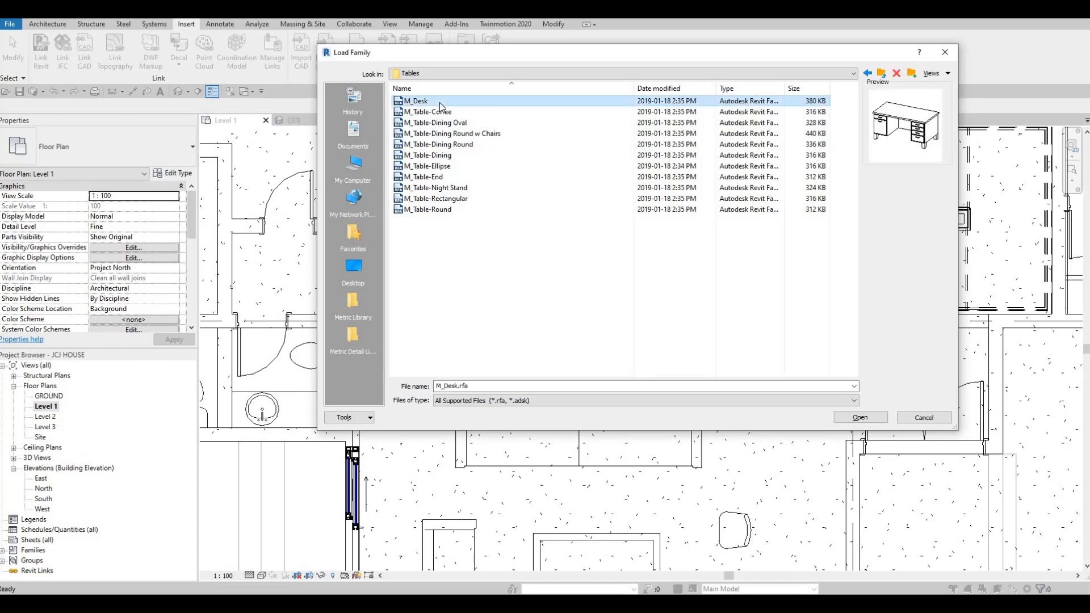
pyautogui.press('Down')
pyautogui.press('Down')
pyautogui.press('Down')
pyautogui.press('Down')
pyautogui.press('Down')
pyautogui.press('Down')
pyautogui.press('Down')
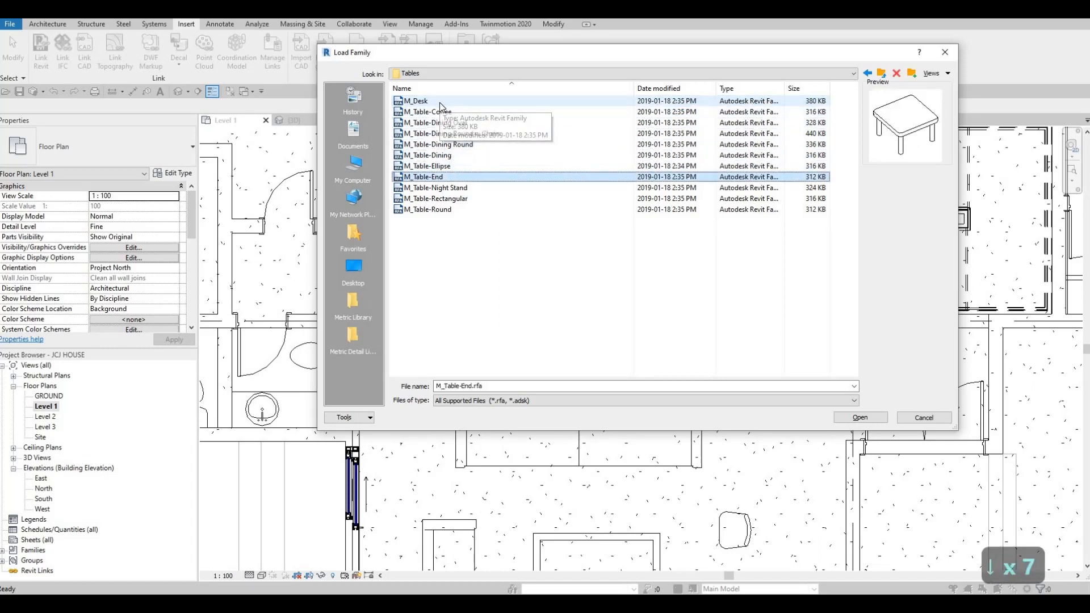
pyautogui.press('Down')
pyautogui.press('Down')
pyautogui.press('Down')
pyautogui.press('Down')
pyautogui.press('Up')
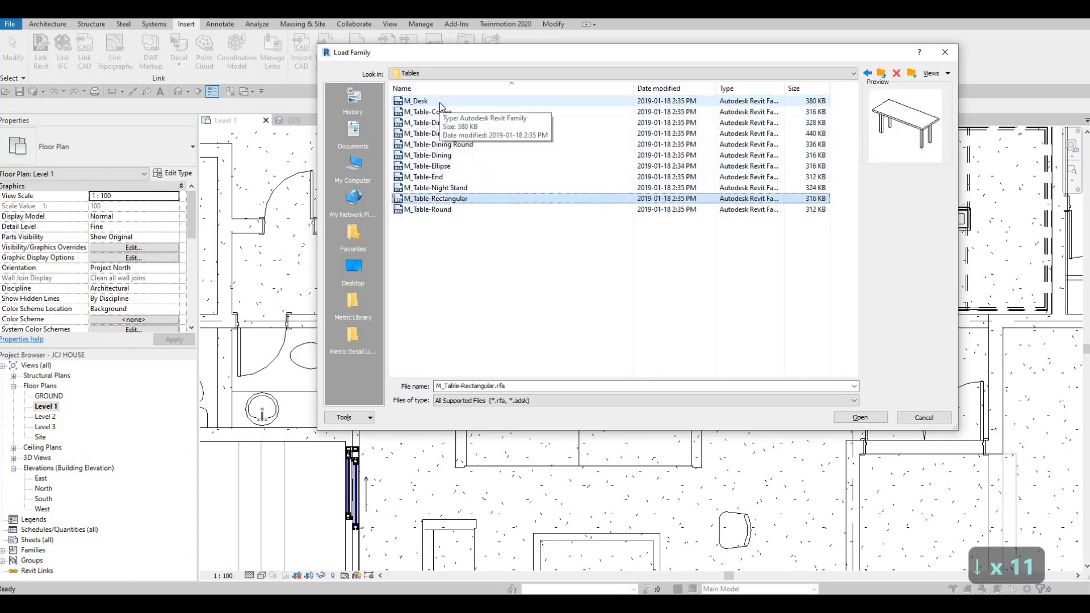
pyautogui.press('Up')
pyautogui.press('Up')
pyautogui.press('Up')
pyautogui.press('Up')
pyautogui.press('Up')
pyautogui.press('Up')
pyautogui.press('Up')
pyautogui.press('Up')
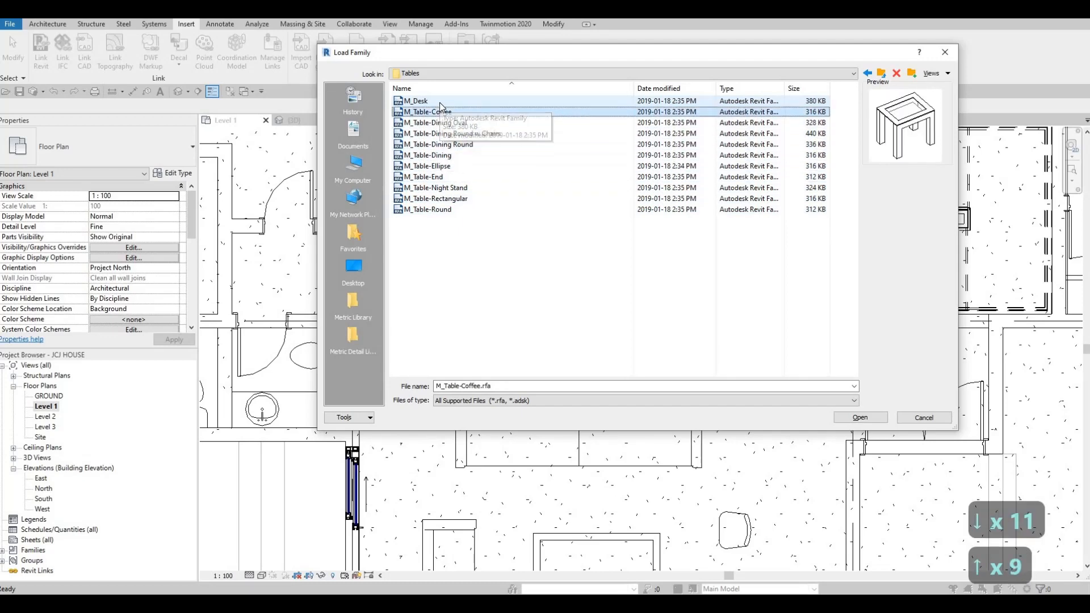
pyautogui.click(440, 102)
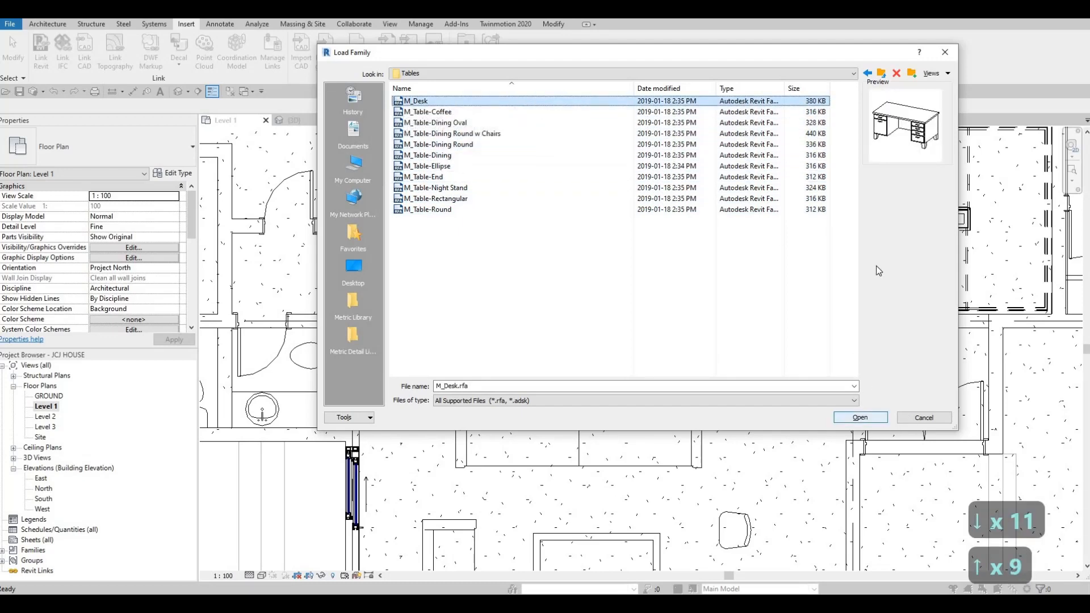
pyautogui.press('Escape')
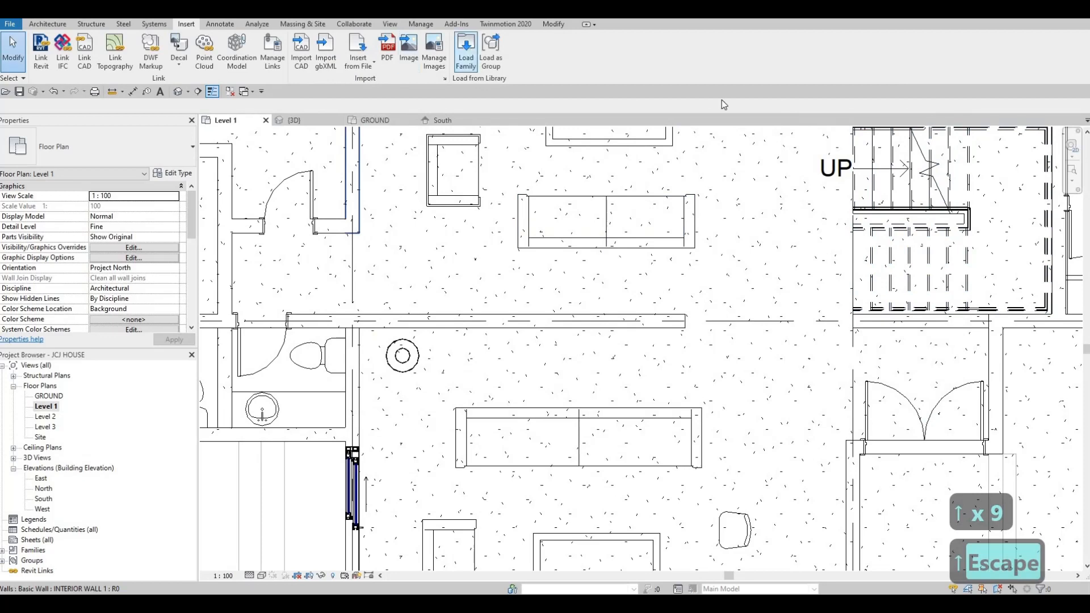
# Load the M_Credenza family from the metric library's Furniture Storage folder
pyautogui.click(466, 51)
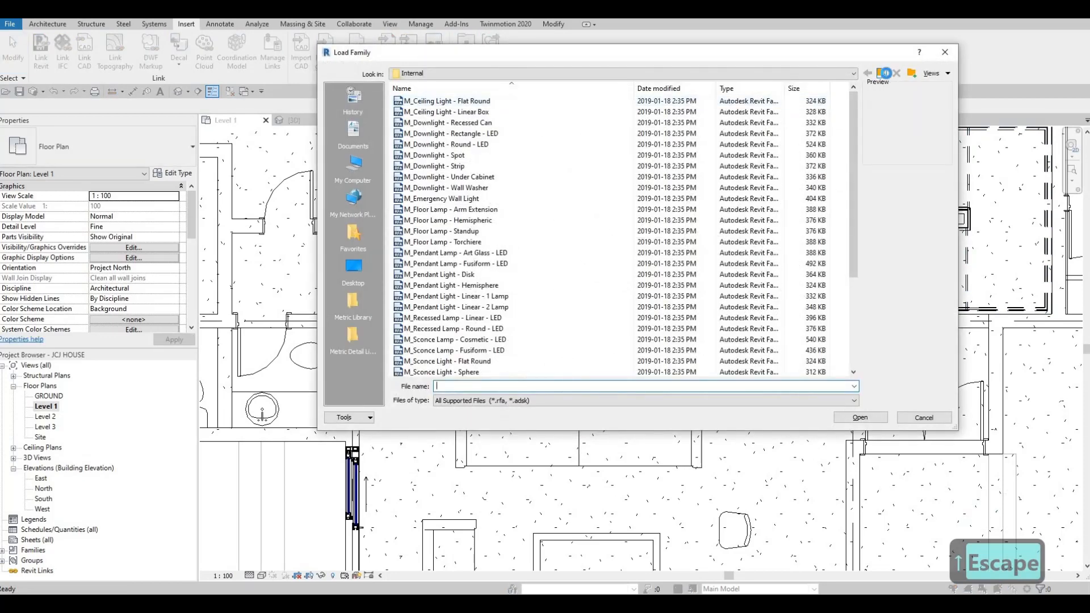
pyautogui.click(883, 73)
pyautogui.click(884, 74)
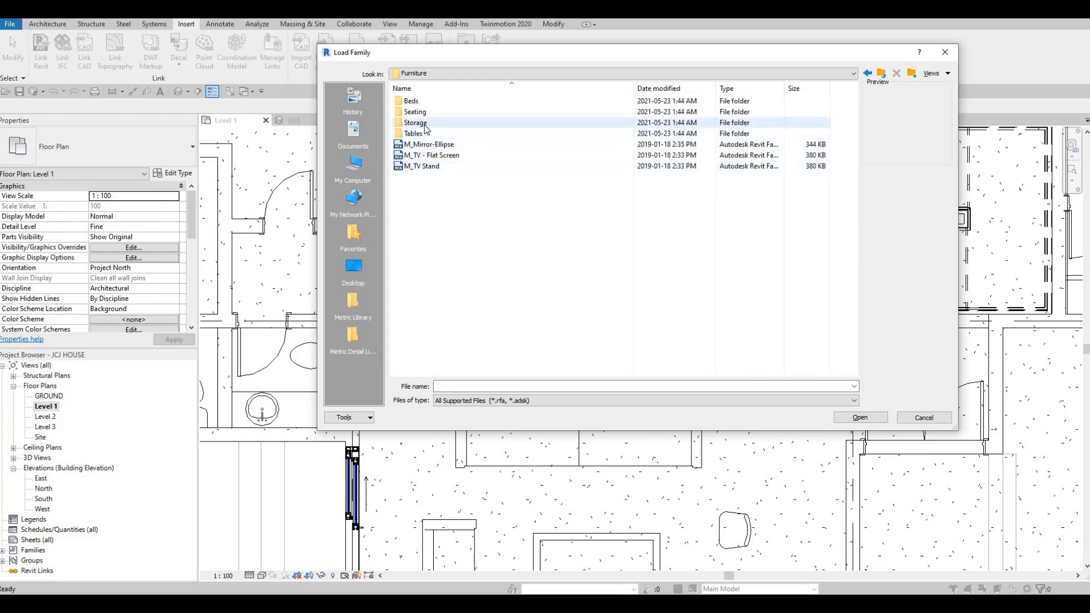
pyautogui.doubleClick(432, 123)
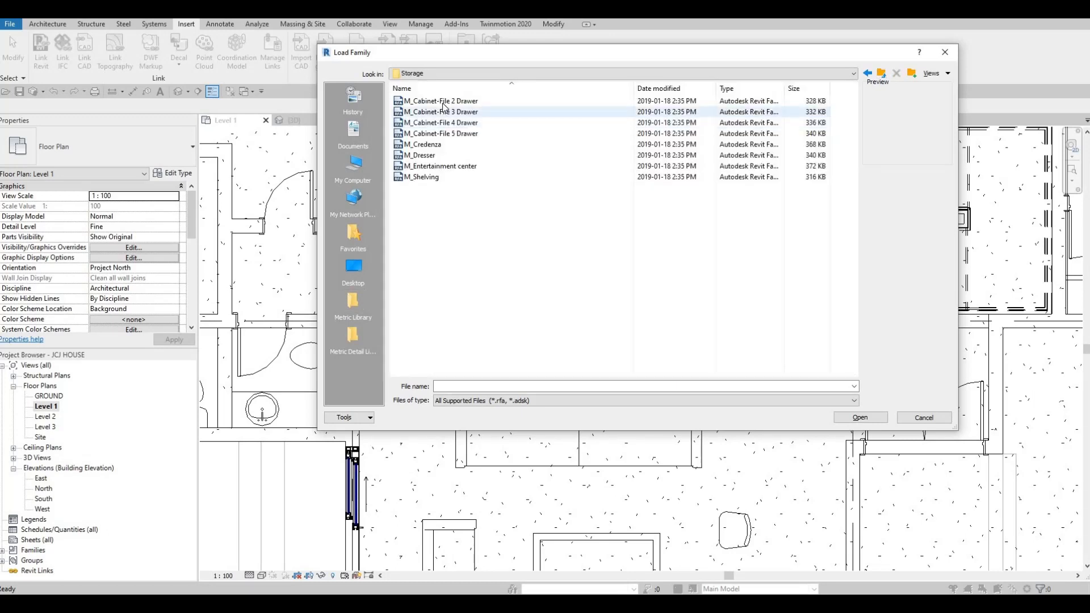
pyautogui.click(440, 101)
pyautogui.click(709, 144)
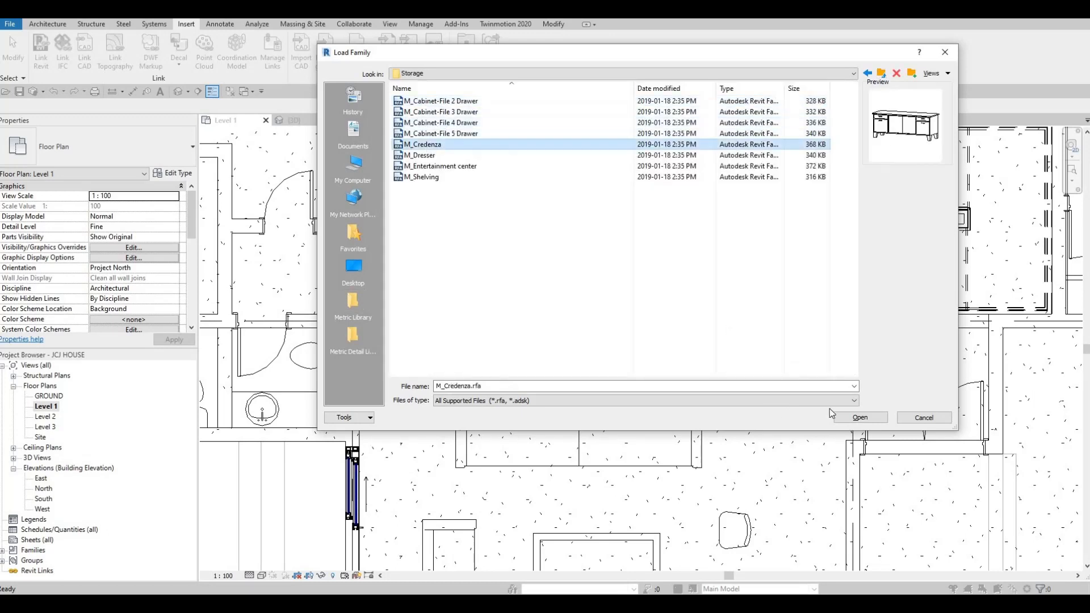
pyautogui.click(856, 418)
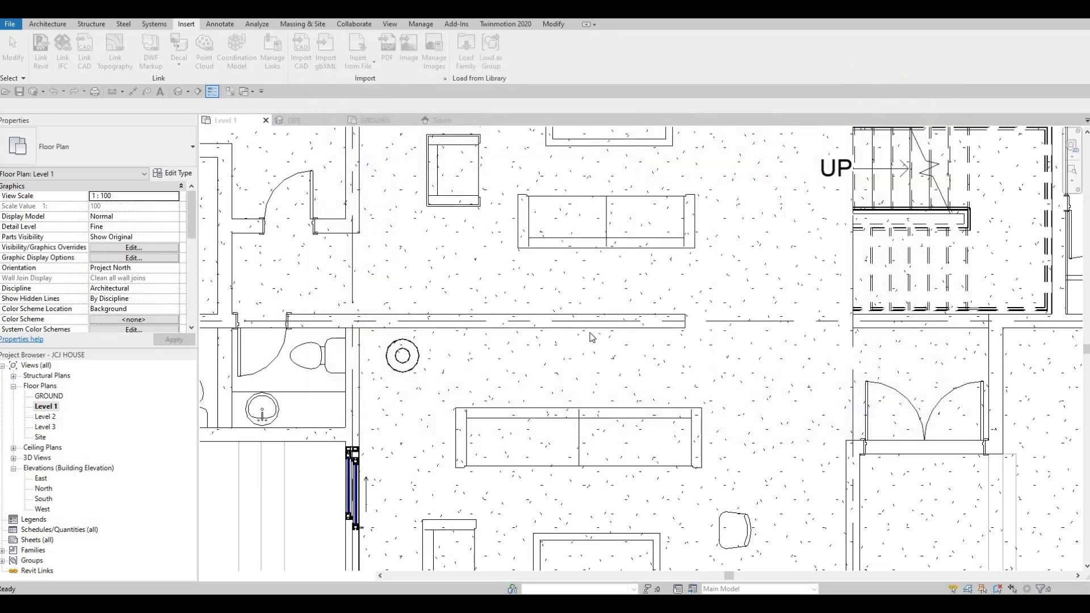
# Place one 1830 x 0610mm credenza against the lower face of the partition wall, behind the long sofa
pyautogui.press('c')
pyautogui.press('m')
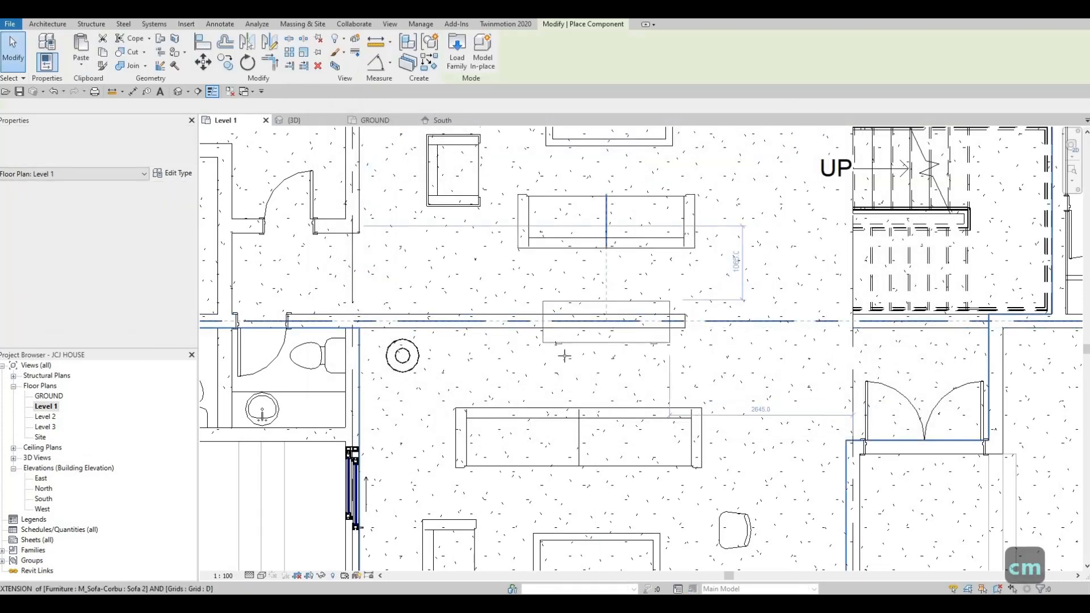
pyautogui.scroll(2, 537, 341)
pyautogui.scroll(-2, 640, 352)
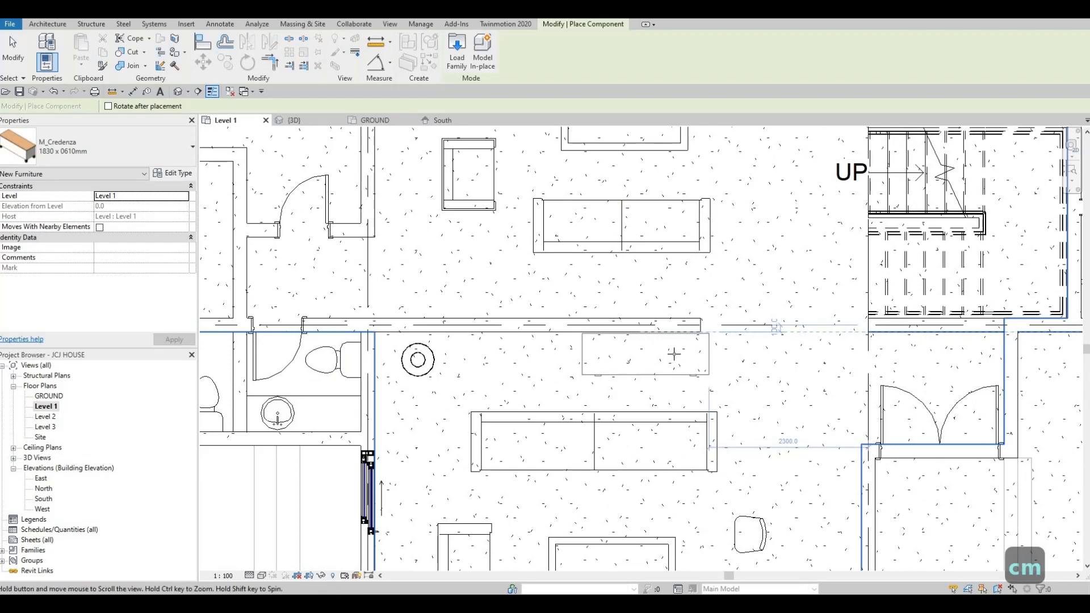
pyautogui.moveTo(673, 353); pyautogui.dragTo(678, 354, button='middle')
pyautogui.scroll(2, 704, 358)
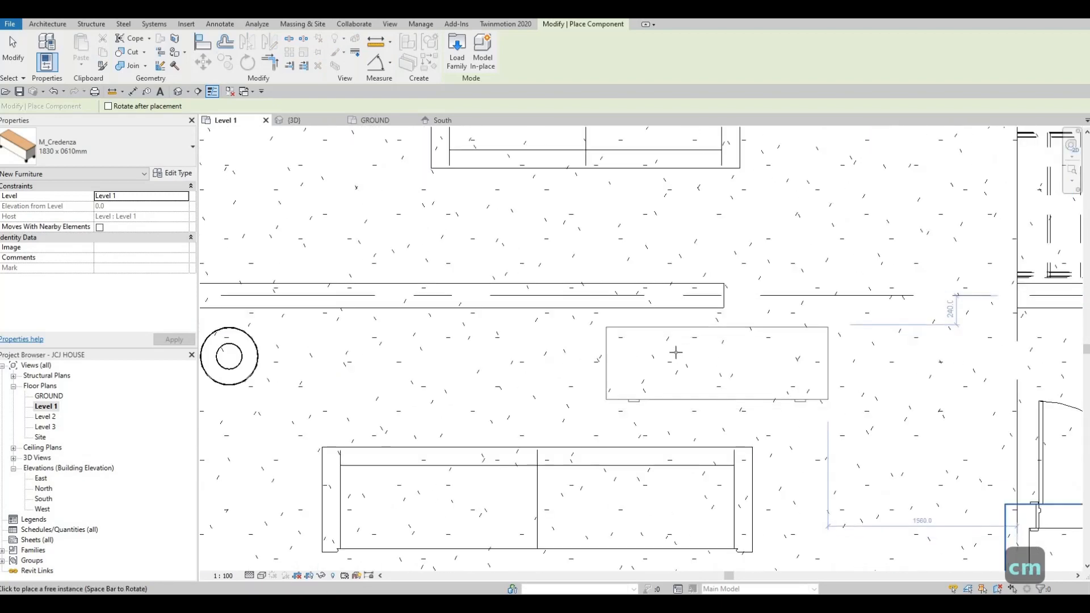
pyautogui.scroll(-3, 676, 356)
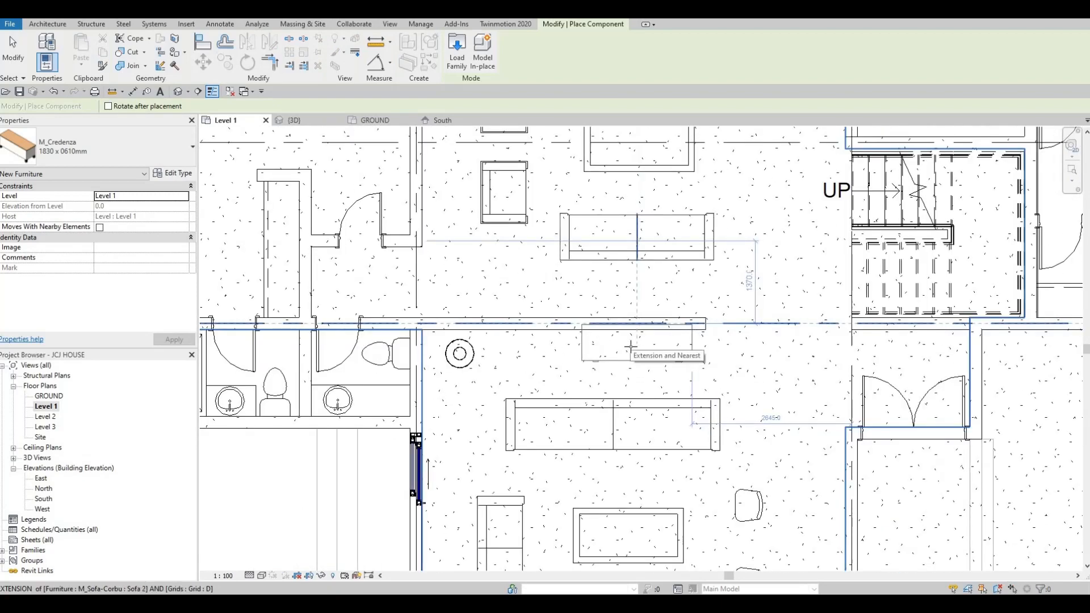
pyautogui.click(631, 344)
pyautogui.scroll(2, 630, 344)
pyautogui.press('Escape')
pyautogui.press('Escape')
pyautogui.press('Escape')
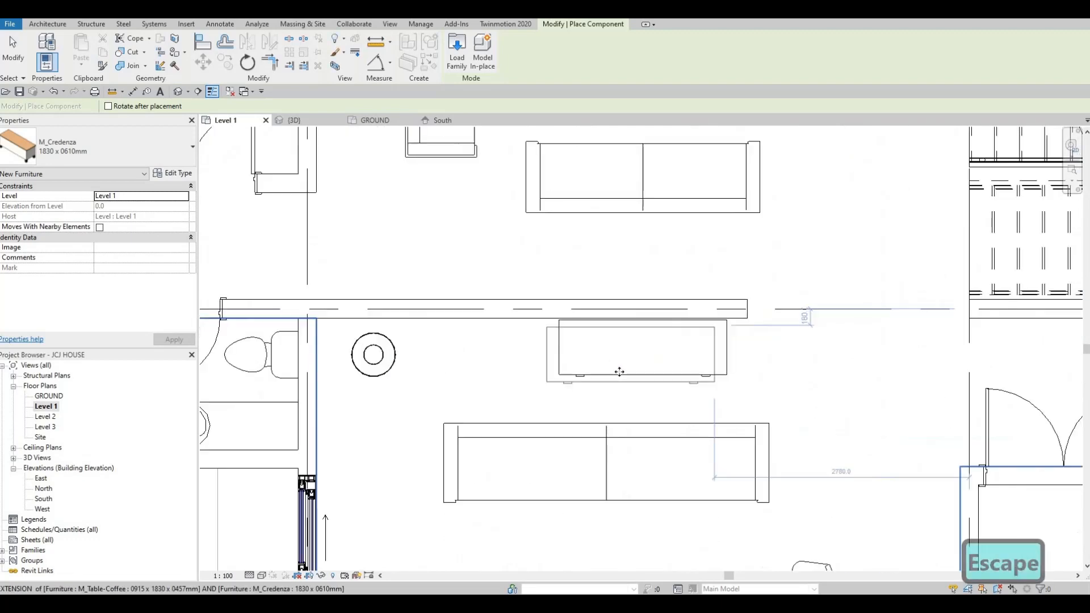
# Nudge the credenza left along the partition wall until it is roughly centred on the long sofa
pyautogui.click(619, 370)
pyautogui.press('Left')
pyautogui.press('Left')
pyautogui.press('Left')
pyautogui.press('Left')
pyautogui.press('Left')
pyautogui.press('Left')
pyautogui.press('Left')
pyautogui.press('Left')
pyautogui.press('Left')
pyautogui.press('Left')
pyautogui.press('Left')
pyautogui.press('Left')
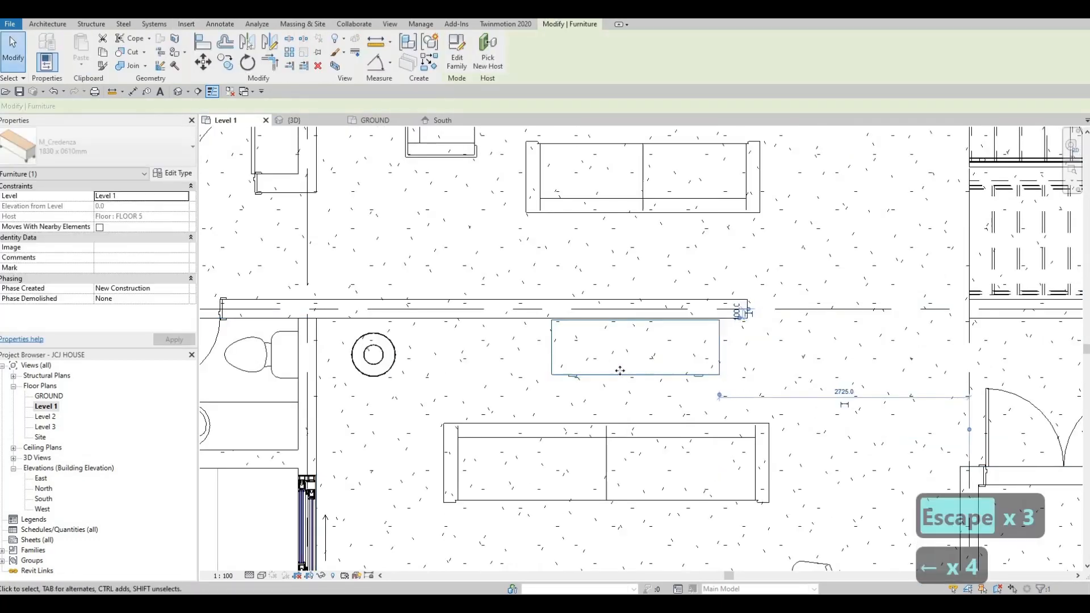
pyautogui.press('Left')
pyautogui.press('Left')
pyautogui.press('Left')
pyautogui.press('Left')
pyautogui.press('Left')
pyautogui.press('Left')
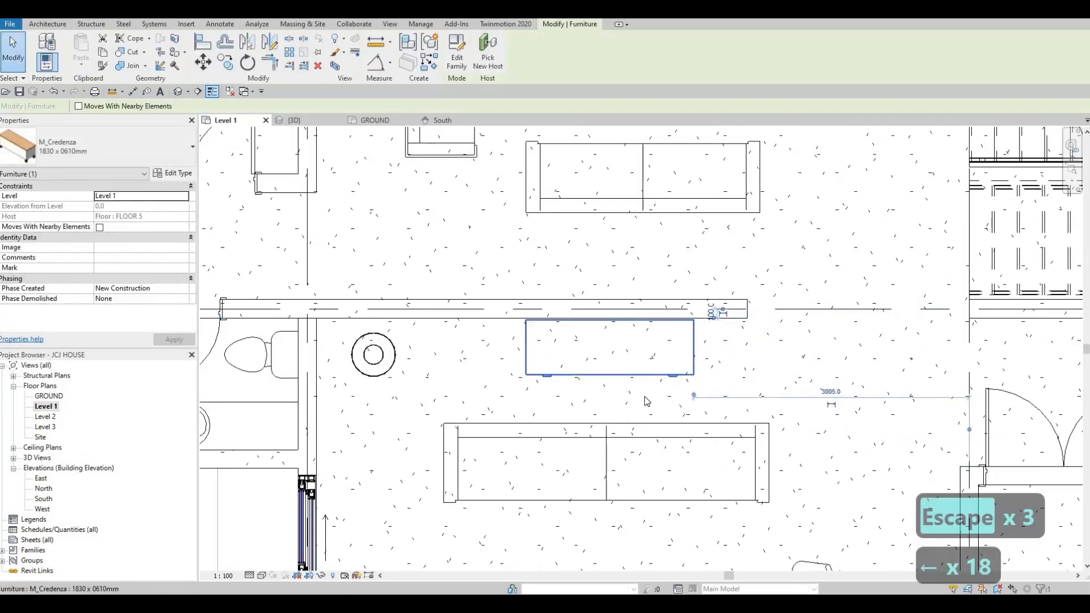
pyautogui.scroll(-2, 620, 370)
pyautogui.press('Escape')
# Move the floor lamp down from the partition wall to beside the left end of the long sofa
pyautogui.click(535, 344)
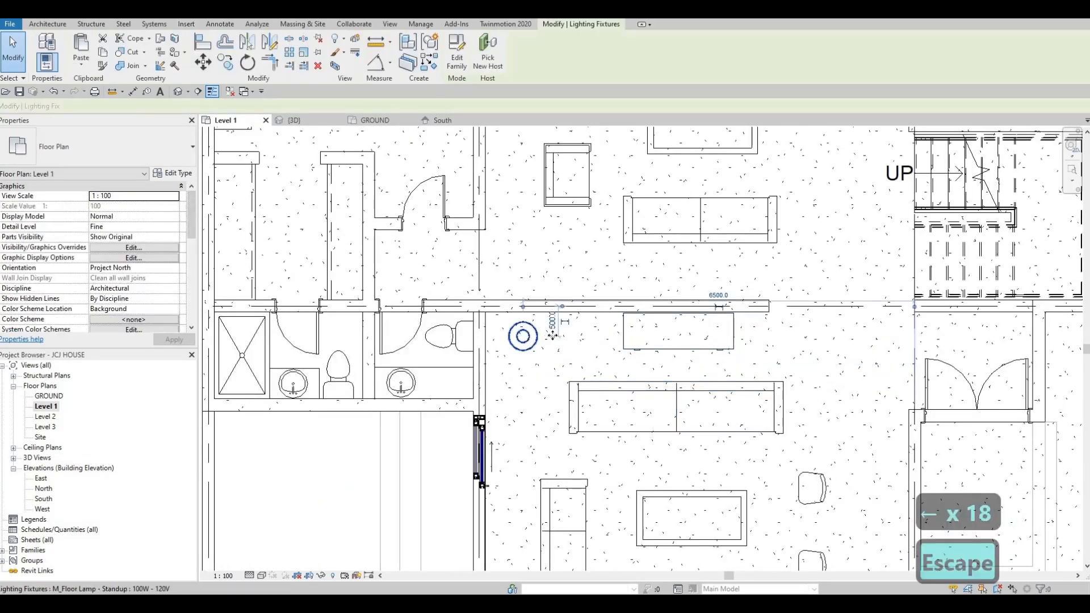
pyautogui.moveTo(537, 337); pyautogui.dragTo(542, 400)
pyautogui.press('Escape')
pyautogui.press('Escape')
pyautogui.moveTo(618, 401); pyautogui.dragTo(575, 363, button='middle')
pyautogui.scroll(-2, 575, 362)
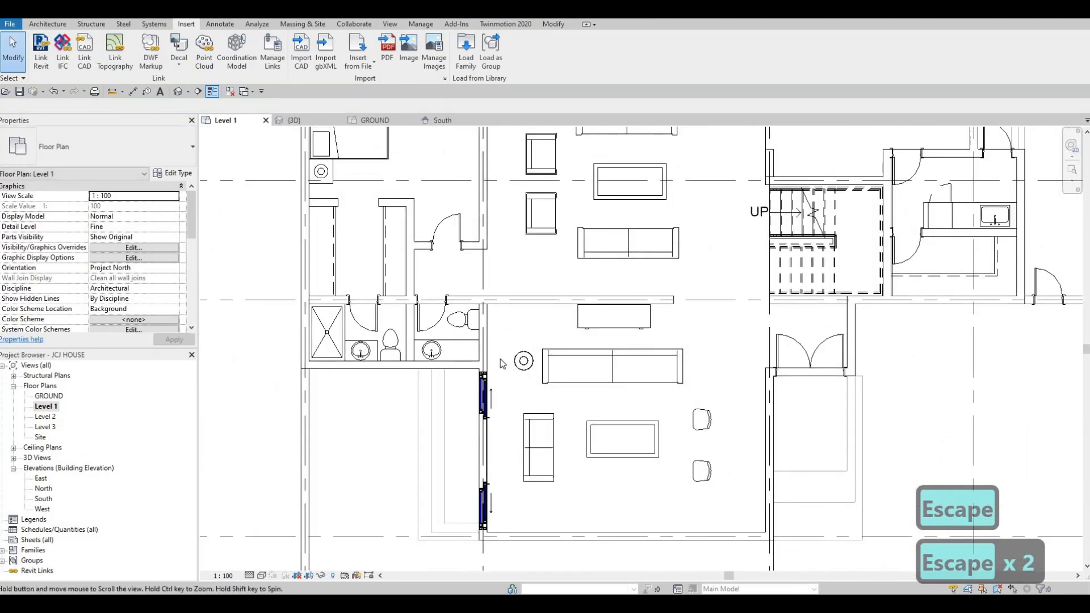
# Nudge the floor lamp slightly downward in the plan to line it up with the middle of the long sofa's end
pyautogui.moveTo(502, 363); pyautogui.dragTo(475, 355, button='middle')
pyautogui.press('Escape')
pyautogui.click(497, 360)
pyautogui.press('Down')
pyautogui.press('Down')
pyautogui.press('Down')
pyautogui.press('Down')
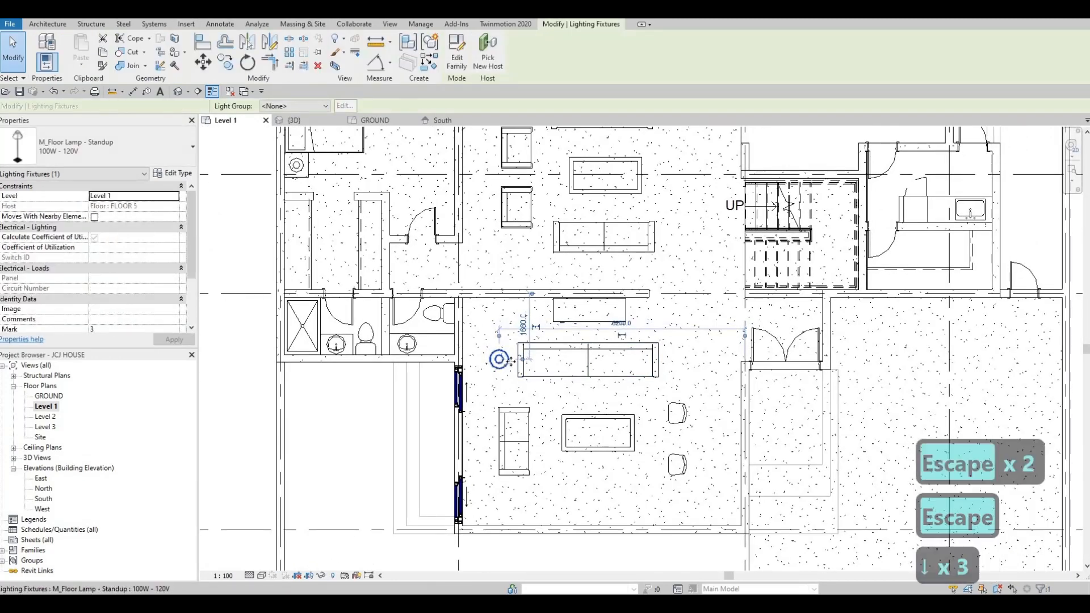
# Nudge the floor lamp one increment right, toward the end of the long sofa
pyautogui.press('Right')
pyautogui.press('Escape')
pyautogui.scroll(-3, 610, 401)
pyautogui.press('Escape')
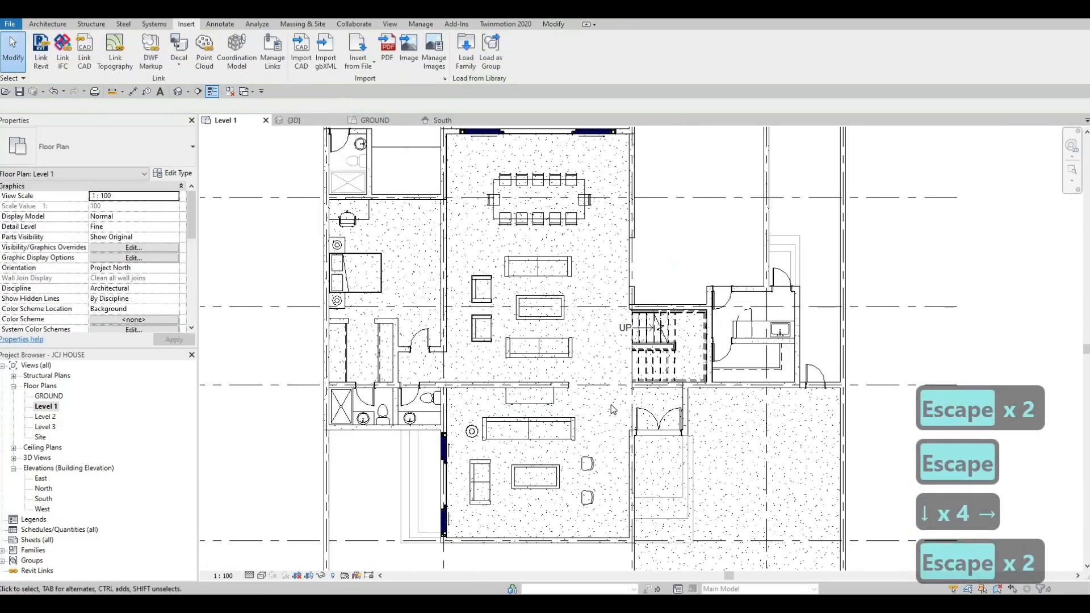
# Load the M_Entertainment center family from the Storage folder of the furniture library
pyautogui.moveTo(616, 403)
pyautogui.mouseDown(button='middle')
pyautogui.moveTo(599, 402)
pyautogui.moveTo(607, 408)
pyautogui.mouseUp(button='middle')
pyautogui.moveTo(543, 517); pyautogui.dragTo(574, 384, button='middle')
pyautogui.scroll(2, 572, 387)
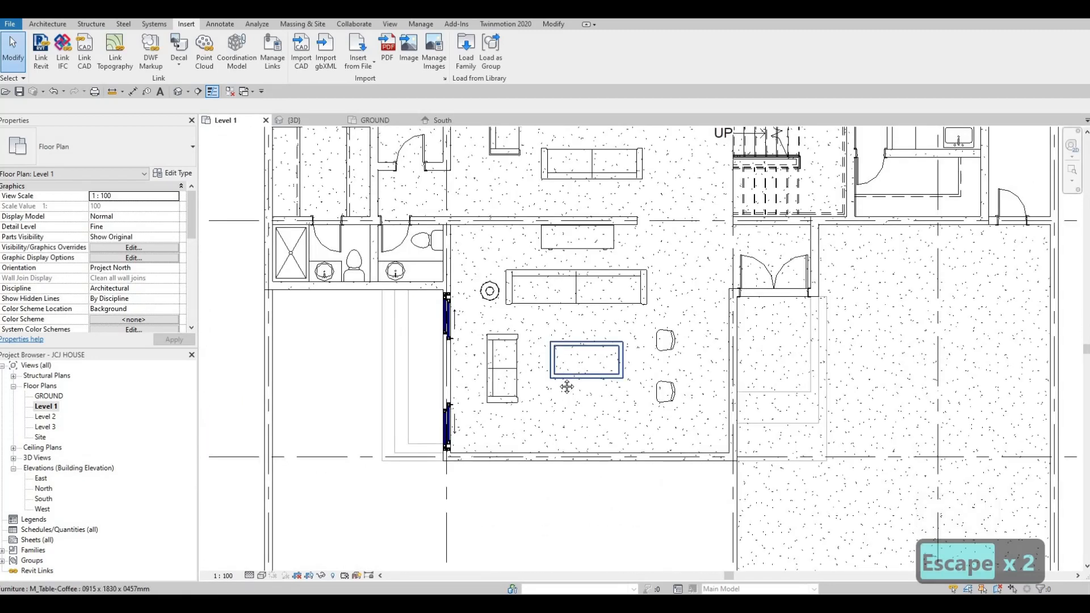
pyautogui.scroll(-2, 540, 431)
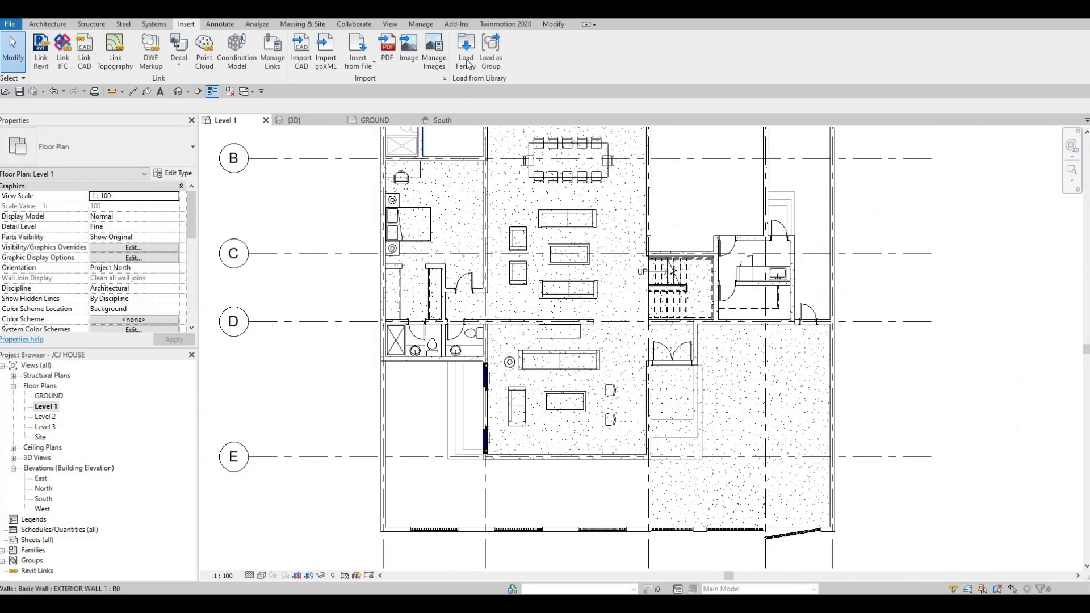
pyautogui.click(467, 62)
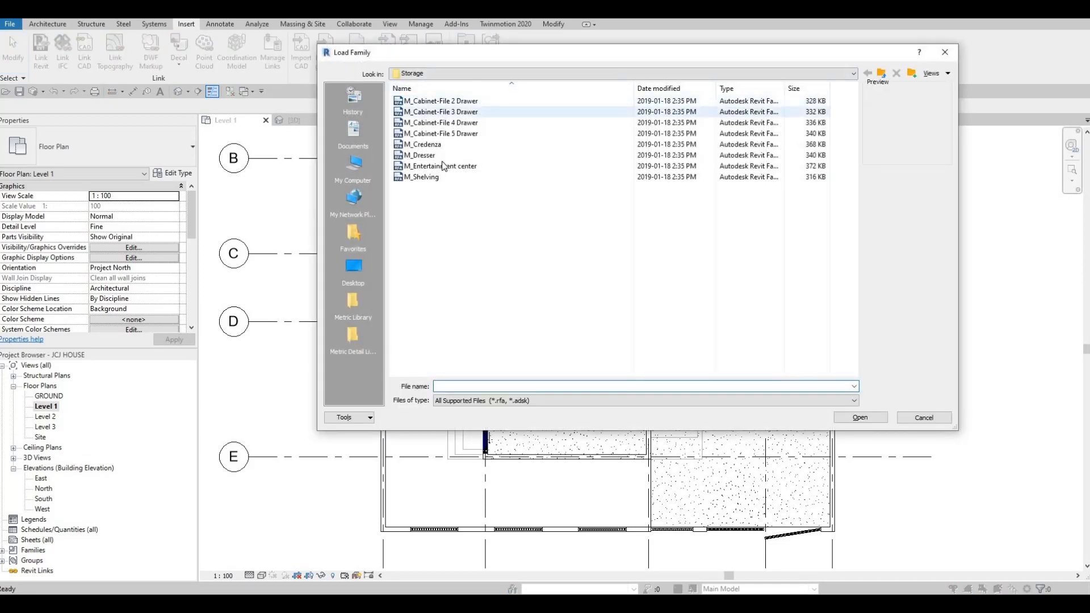
pyautogui.click(452, 167)
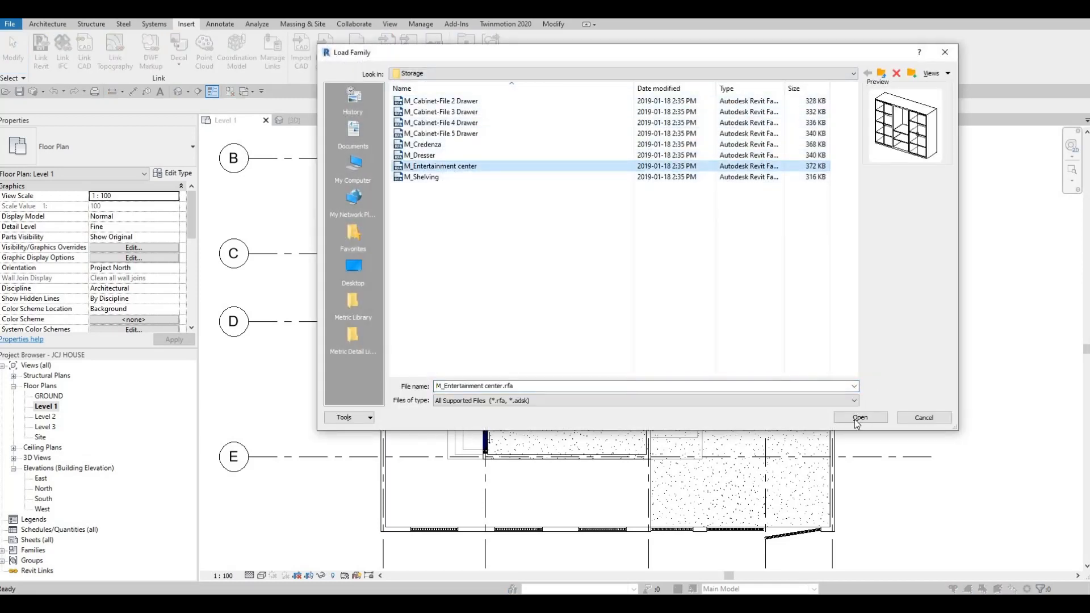
pyautogui.press('Return')
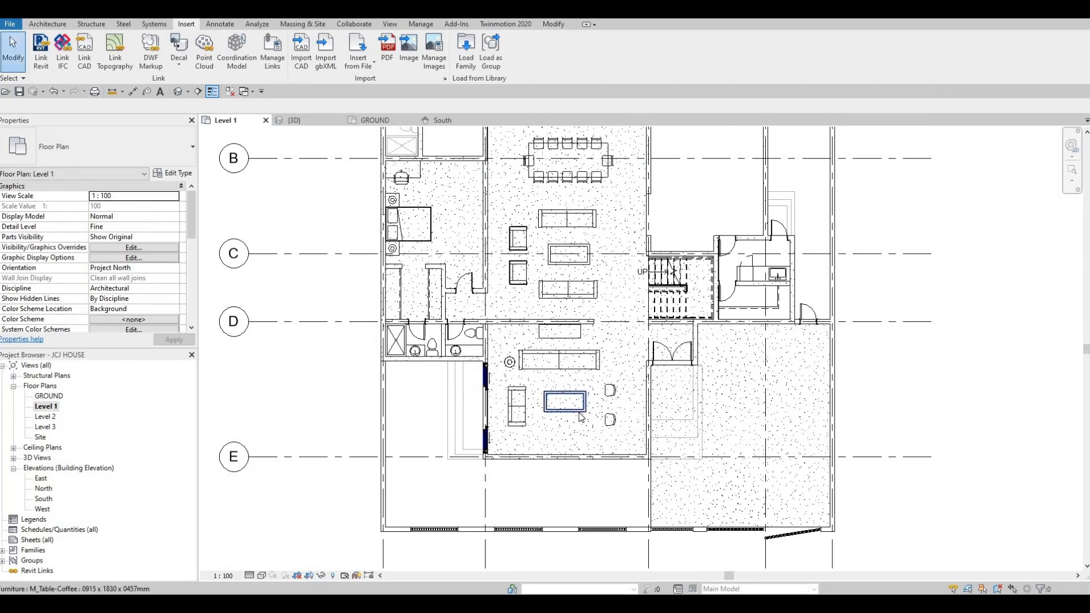
# Place one 1830 x 1830 x 0610mm entertainment center against the living room's lower wall, below the coffee table
pyautogui.press('m')
pyautogui.scroll(4, 567, 446)
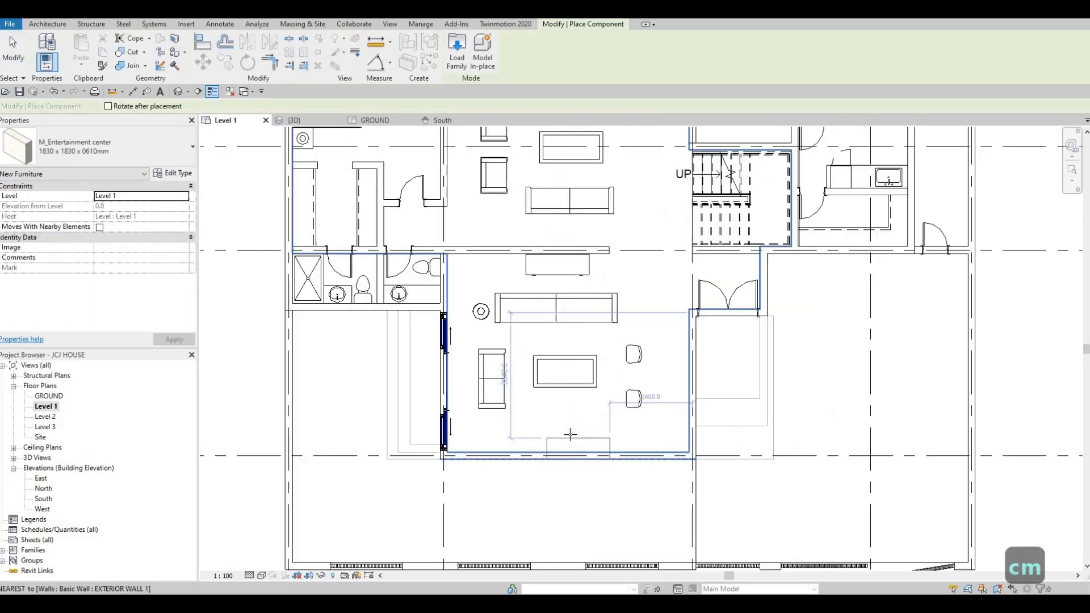
pyautogui.click(568, 446)
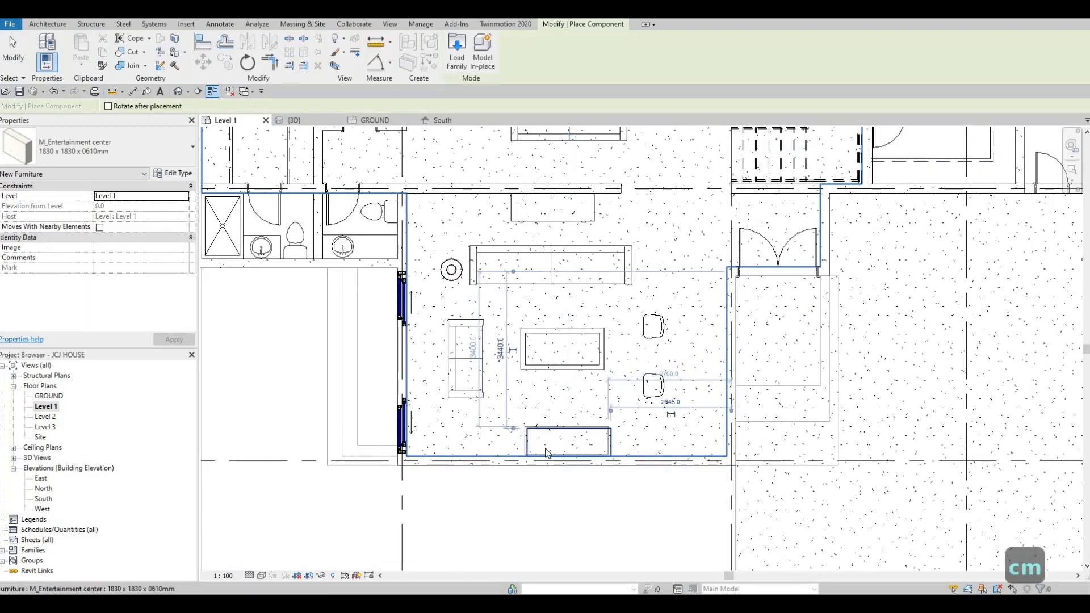
pyautogui.press('Escape')
pyautogui.press('Escape')
pyautogui.press('Escape')
pyautogui.scroll(-1, 605, 399)
pyautogui.moveTo(548, 444); pyautogui.dragTo(602, 398, button='middle')
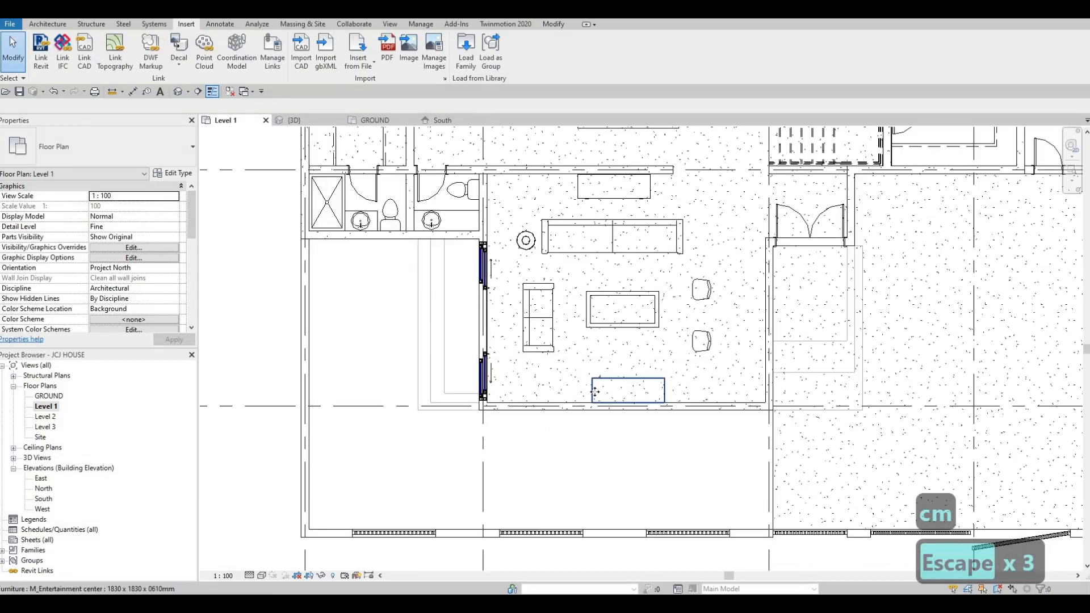
# Nudge the entertainment center left along the lower wall until it lines up with the coffee table
pyautogui.click(594, 392)
pyautogui.press('Left')
pyautogui.press('Left')
pyautogui.press('Left')
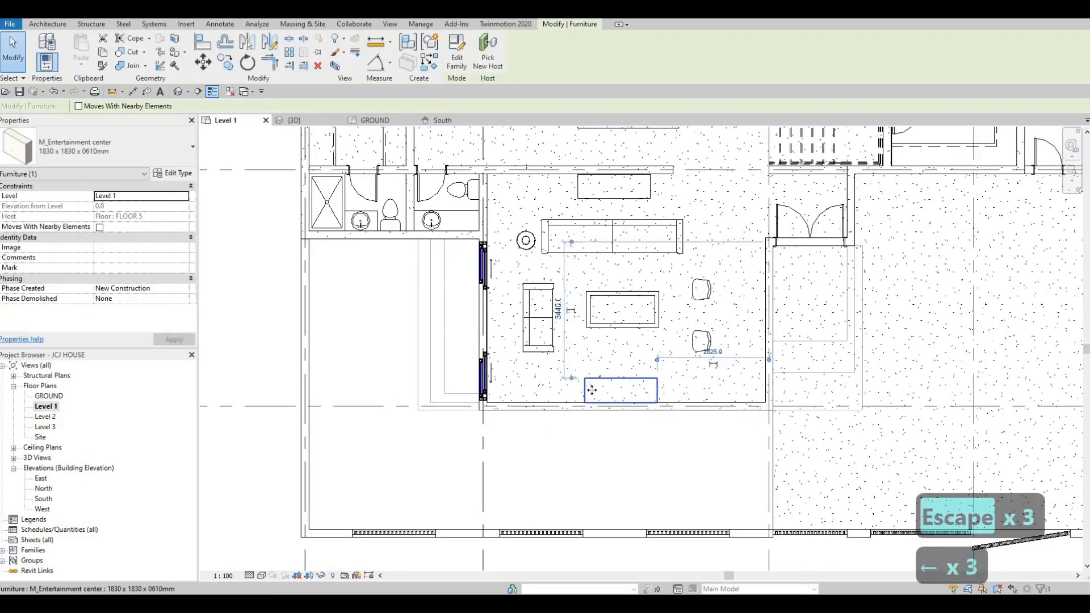
pyautogui.press('Right')
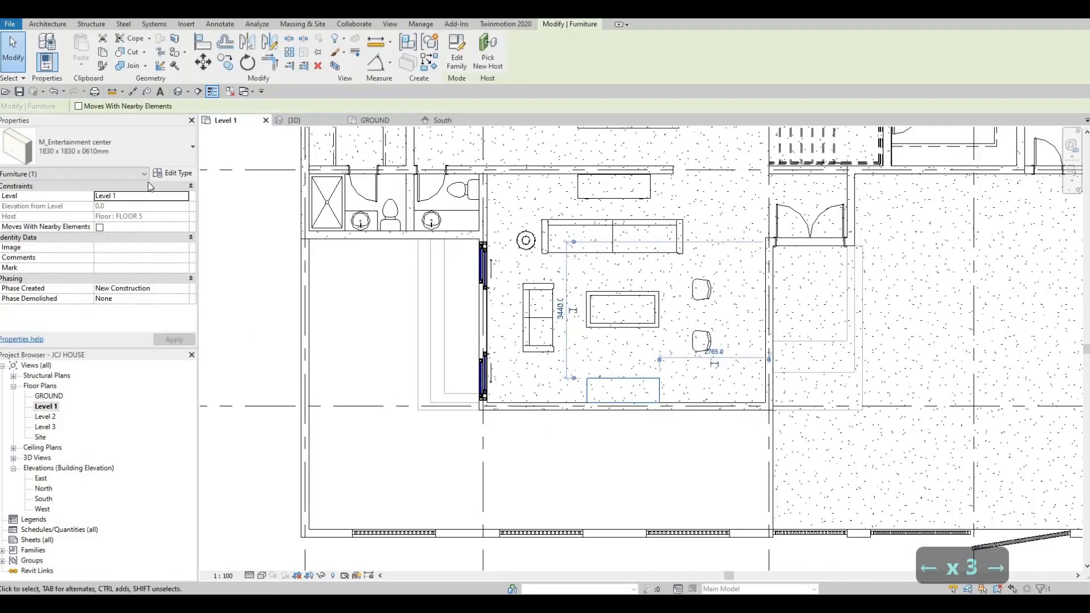
# Set the entertainment center type's width to 5000 mm and its center width to 2500 mm
pyautogui.click(171, 175)
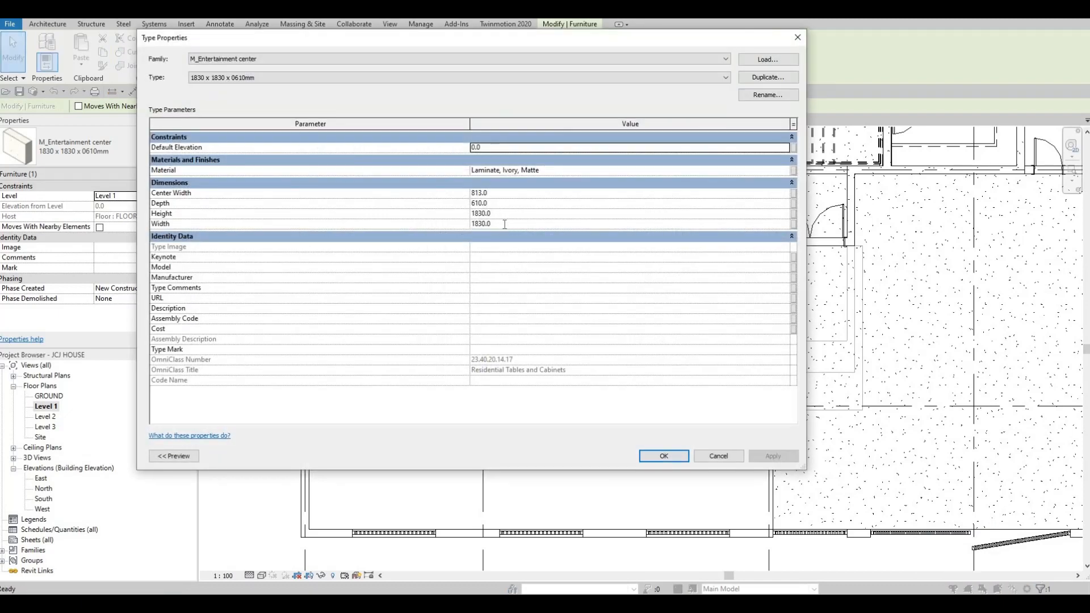
pyautogui.click(504, 224)
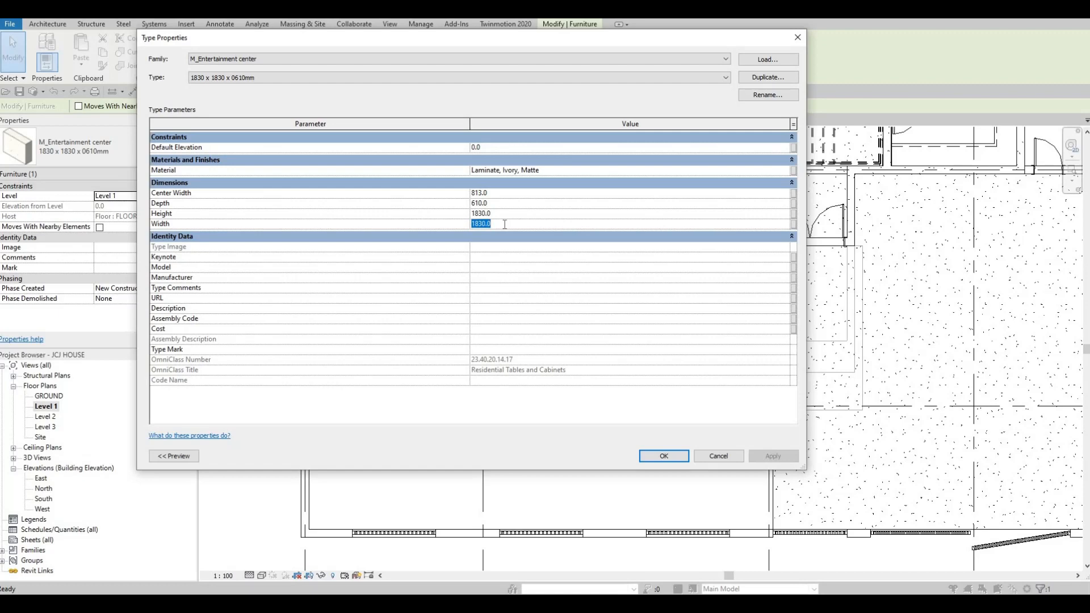
pyautogui.write('500')
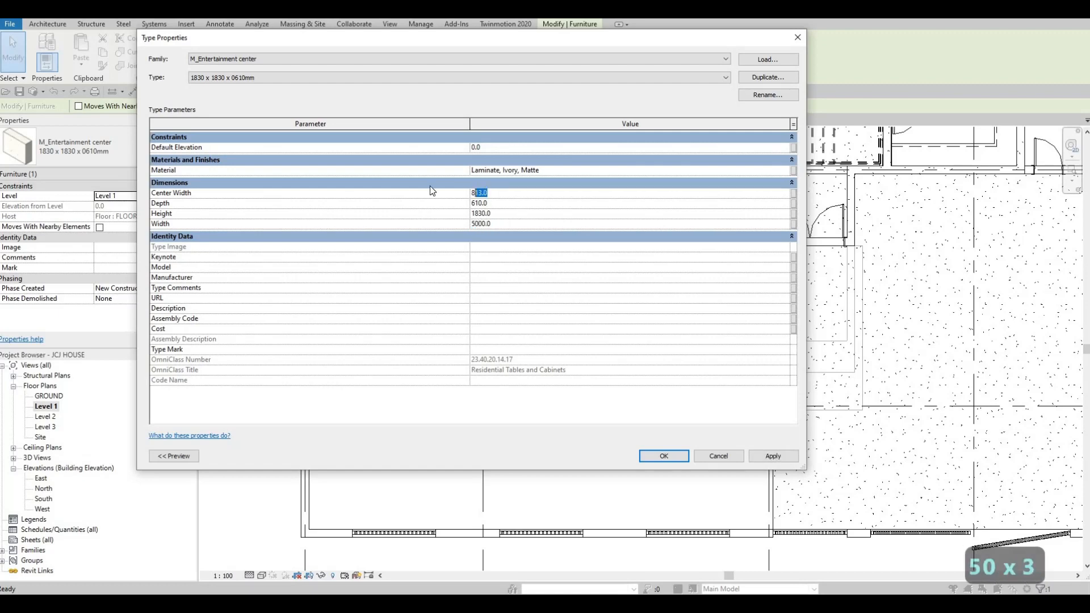
pyautogui.write('2500')
pyautogui.click(767, 454)
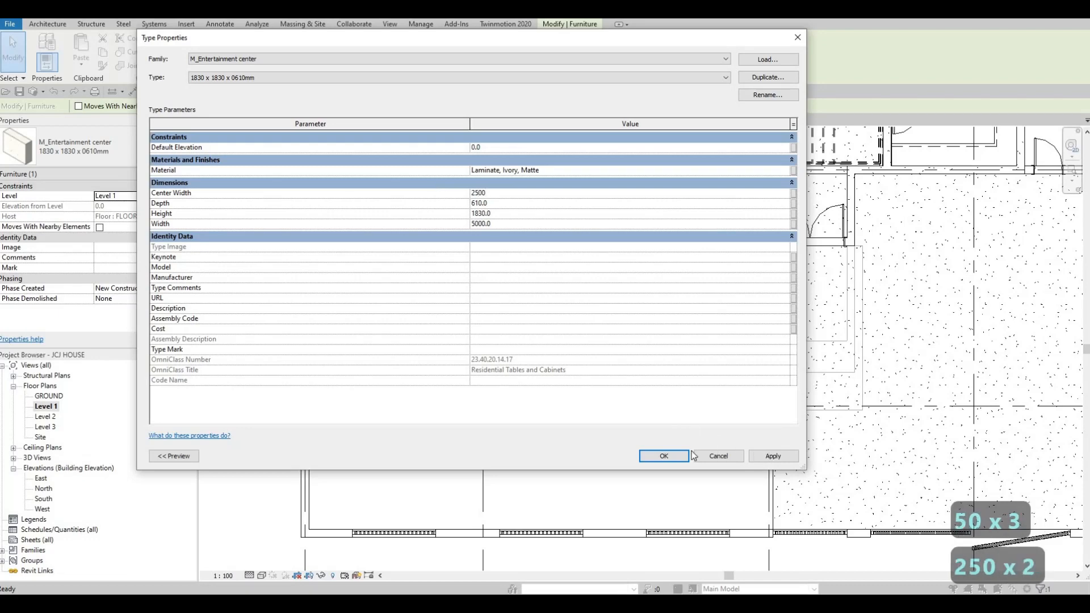
pyautogui.click(665, 455)
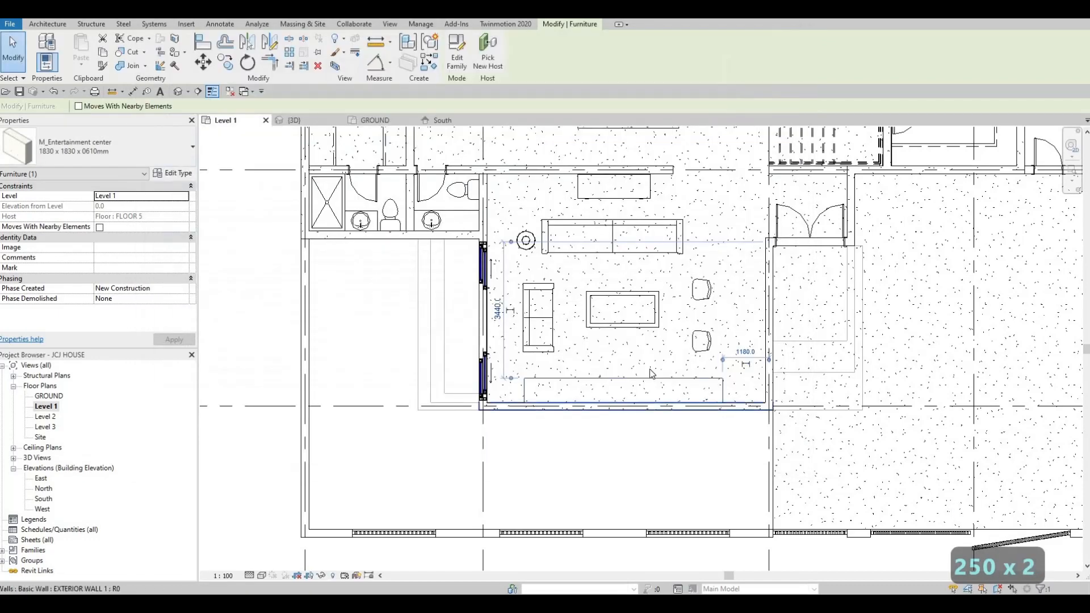
pyautogui.press('Escape')
pyautogui.press('Escape')
# Draw a horizontal building section through the coffee table, from the living room's left window wall to its right wall
pyautogui.moveTo(611, 367); pyautogui.dragTo(539, 373, button='middle')
pyautogui.scroll(-1, 492, 344)
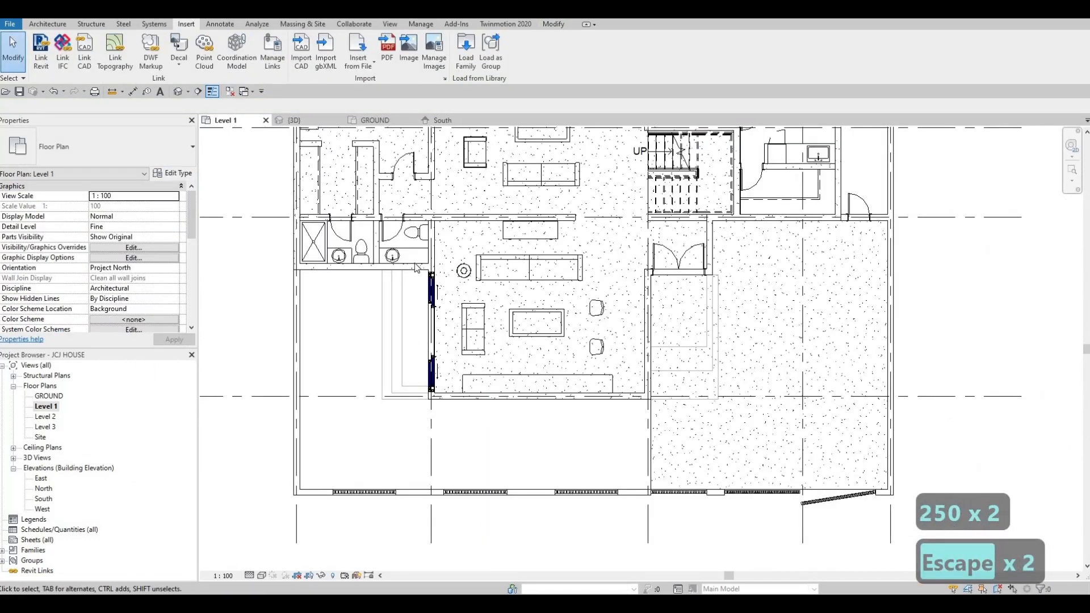
pyautogui.click(197, 91)
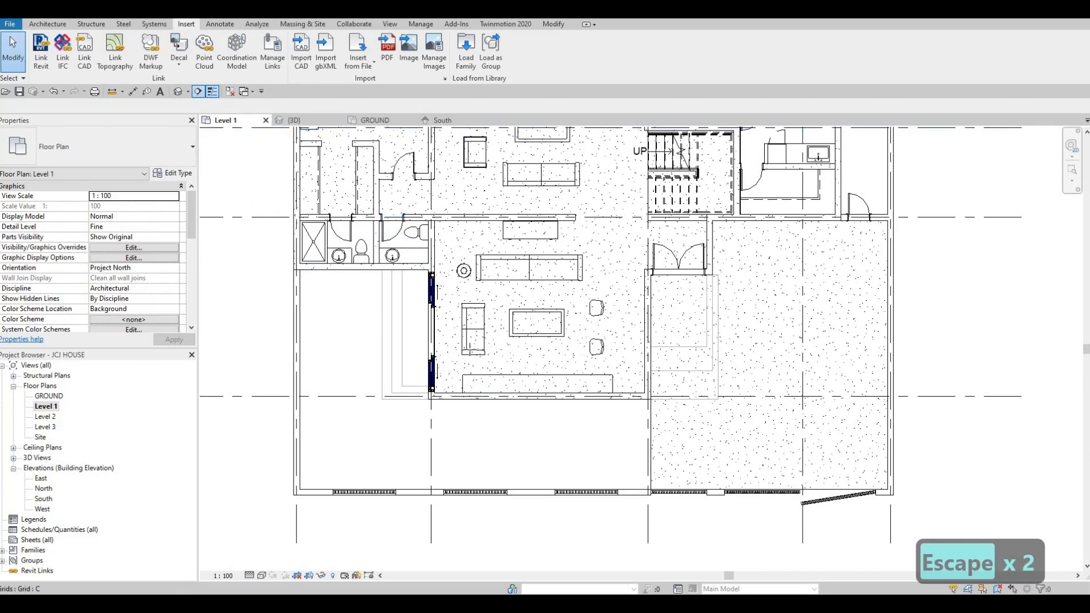
pyautogui.click(441, 323)
pyautogui.click(649, 324)
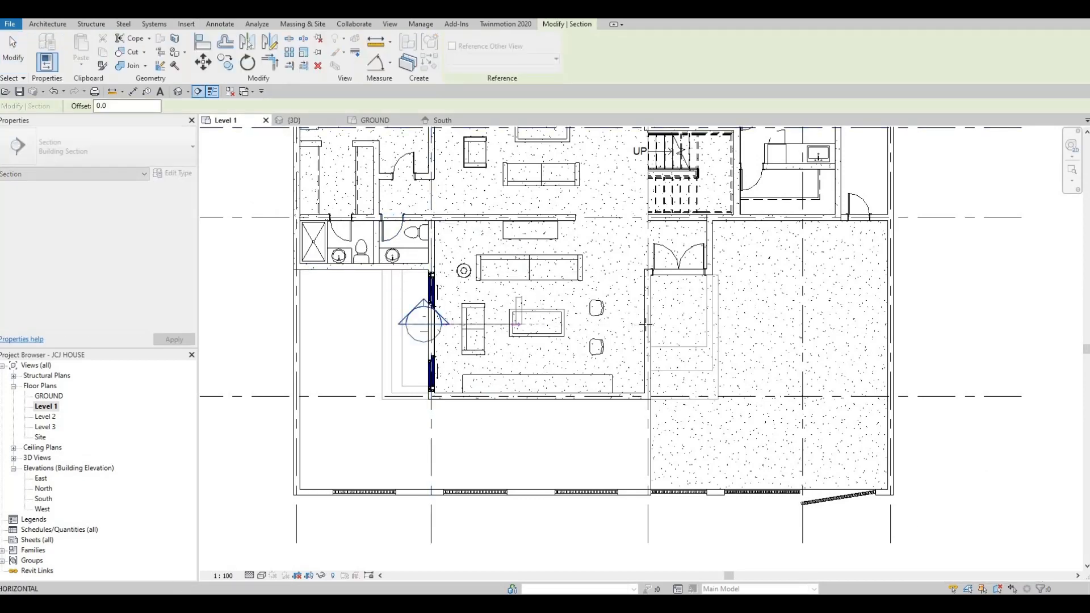
pyautogui.press('Escape')
pyautogui.press('Escape')
# Flip the living room section so that it looks down toward the entertainment center
pyautogui.click(425, 301)
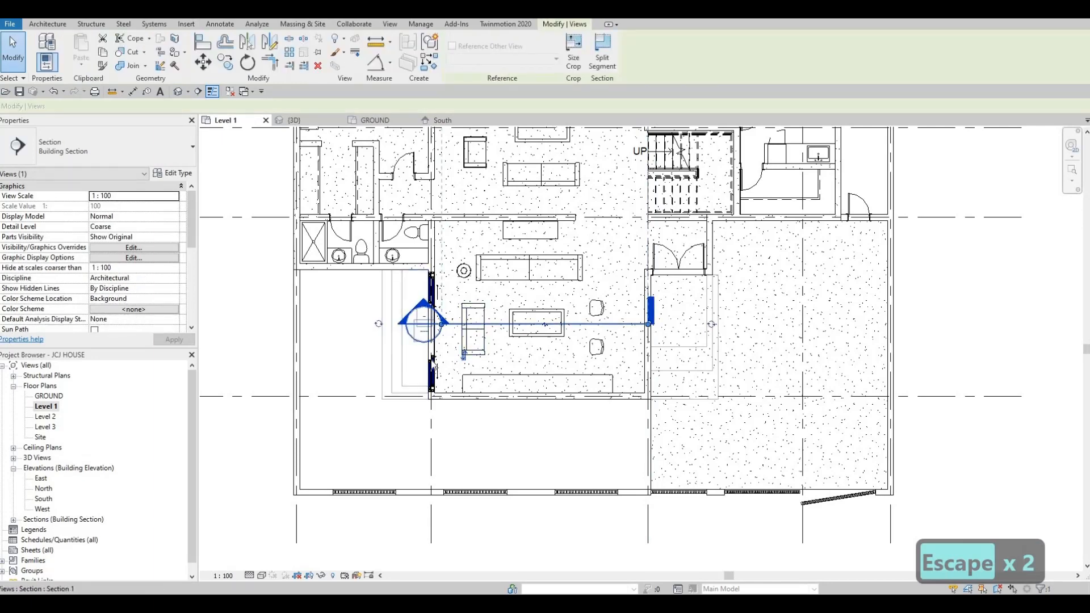
pyautogui.scroll(3, 430, 310)
pyautogui.click(464, 354)
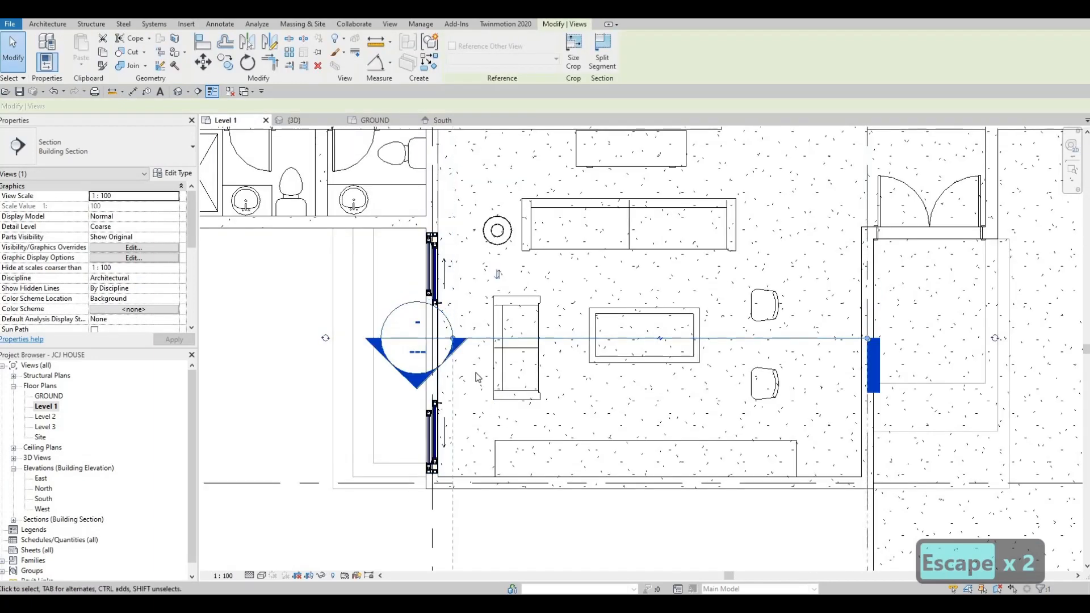
pyautogui.press('Escape')
pyautogui.press('Escape')
pyautogui.scroll(-2, 477, 378)
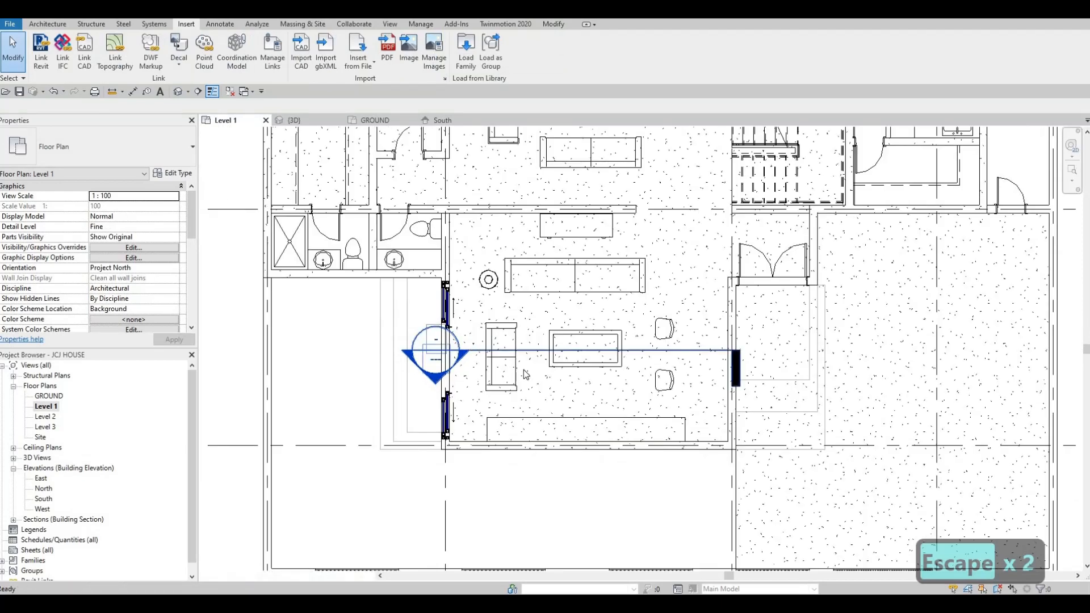
# Open the new section view and examine the entertainment center's height and front in it
pyautogui.scroll(2, 640, 379)
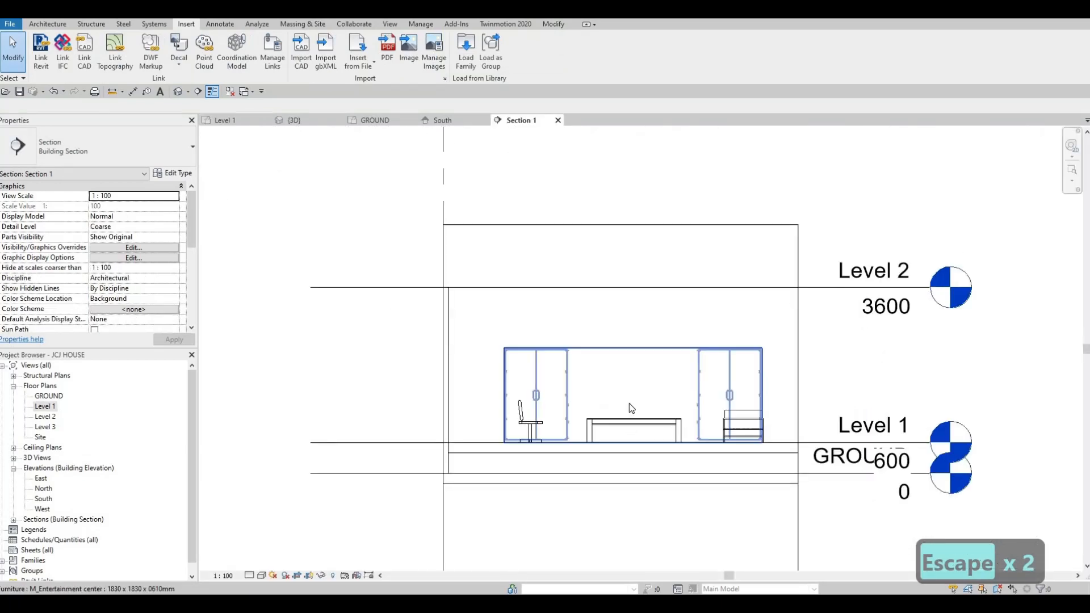
pyautogui.click(613, 360)
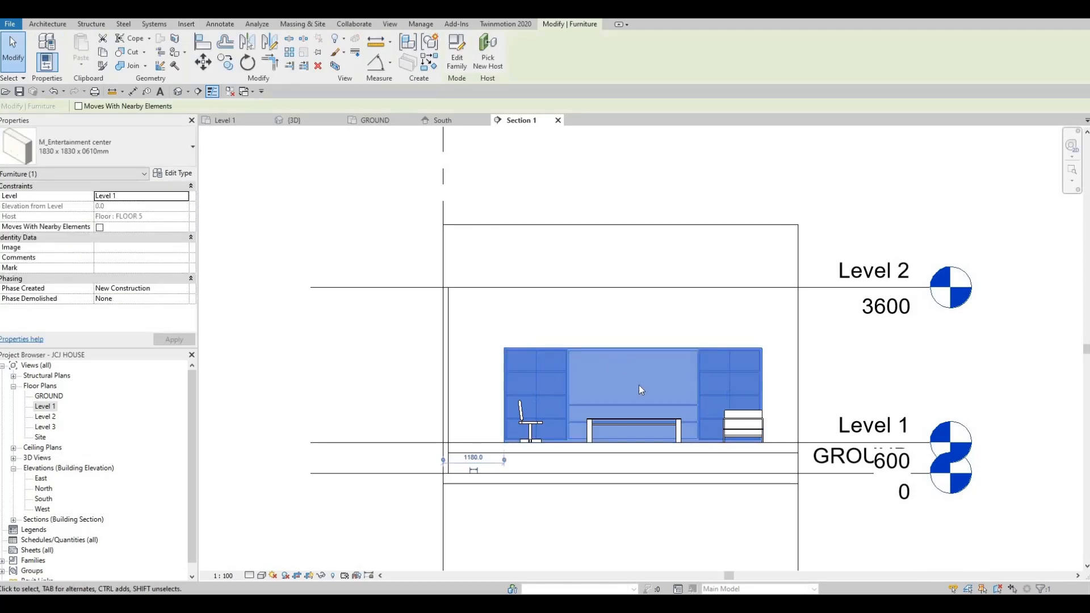
pyautogui.press('Escape')
pyautogui.press('Escape')
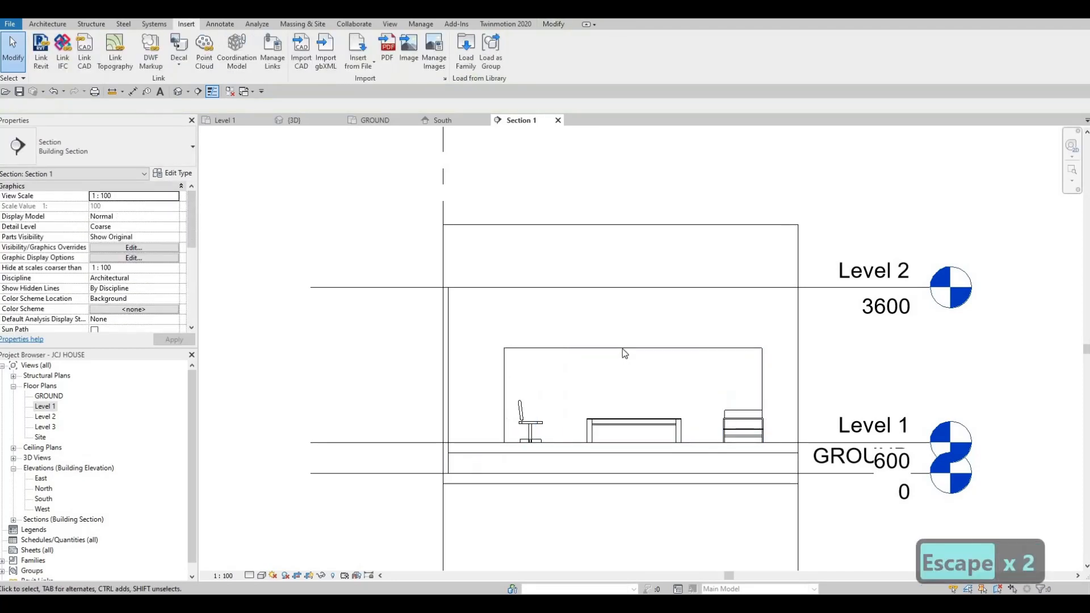
pyautogui.click(612, 346)
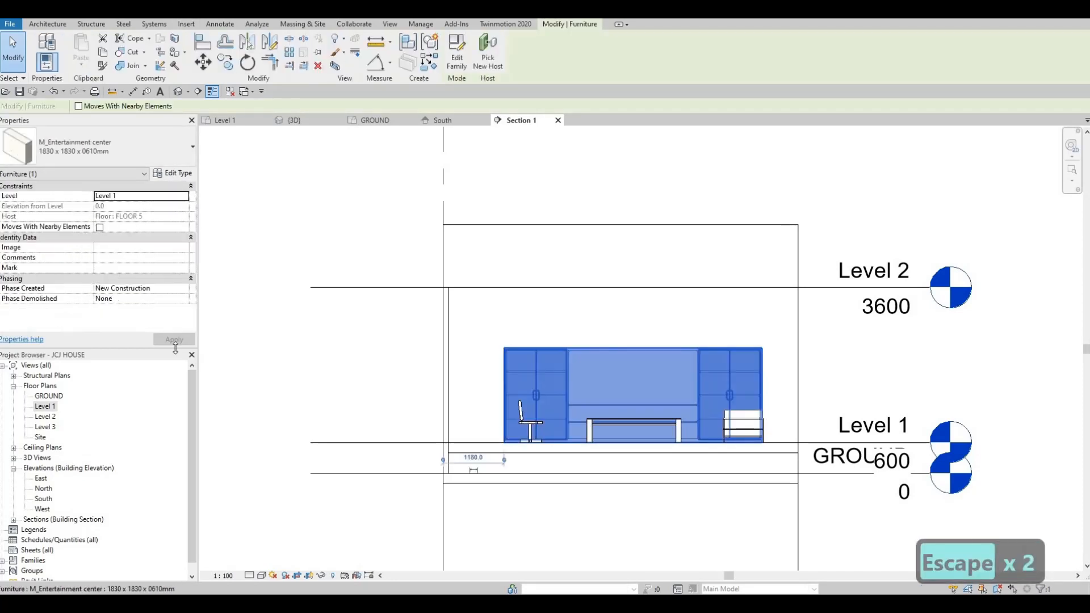
# Return to the Level 1 plan and check the entertainment center's footprint against the lower wall
pyautogui.doubleClick(46, 406)
pyautogui.press('Escape')
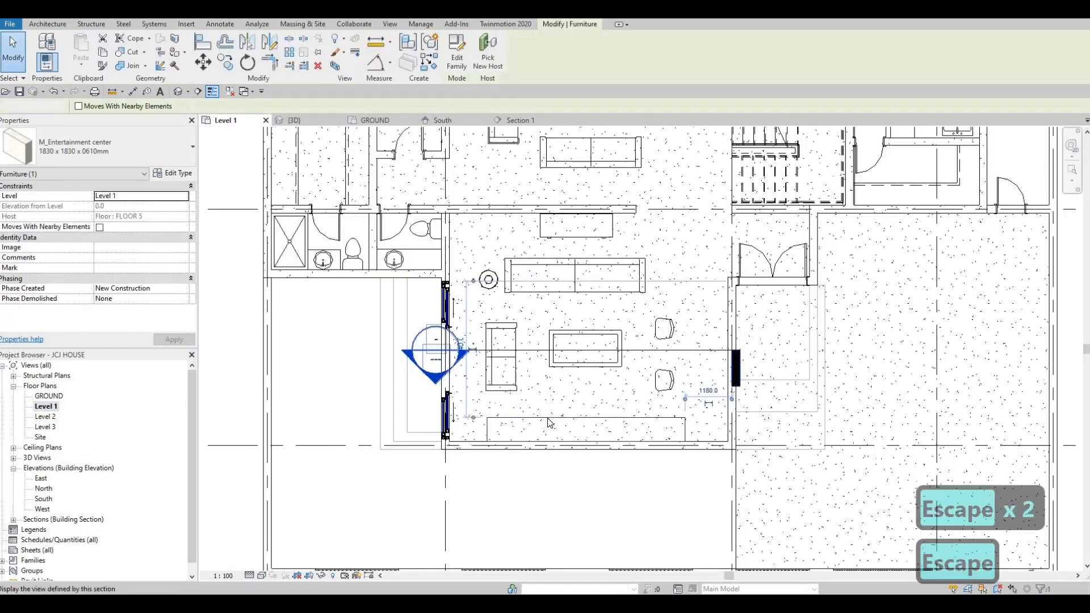
pyautogui.click(651, 430)
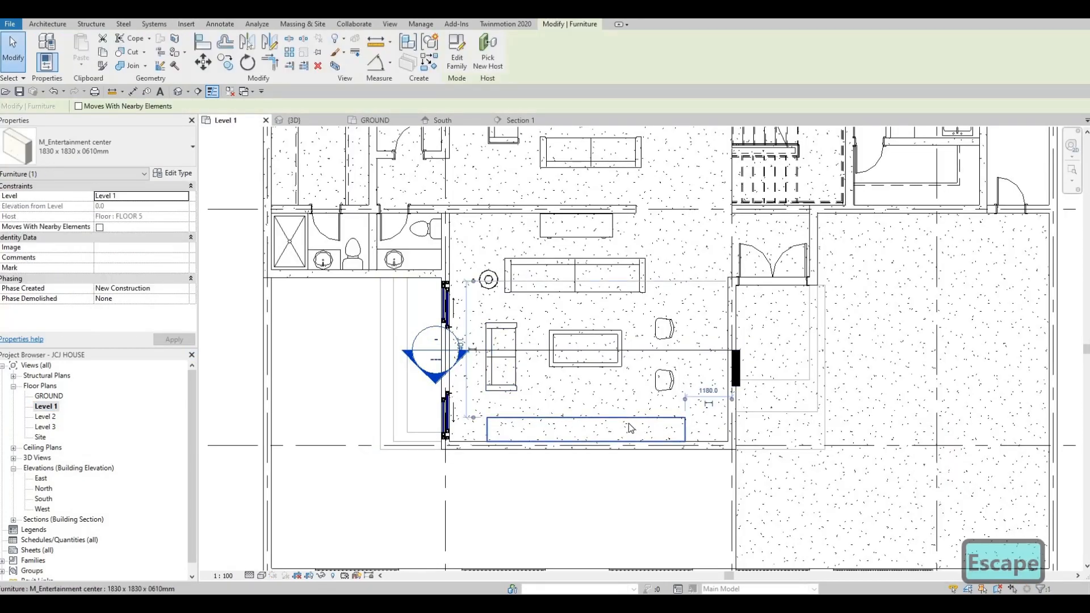
pyautogui.press('Escape')
pyautogui.press('Escape')
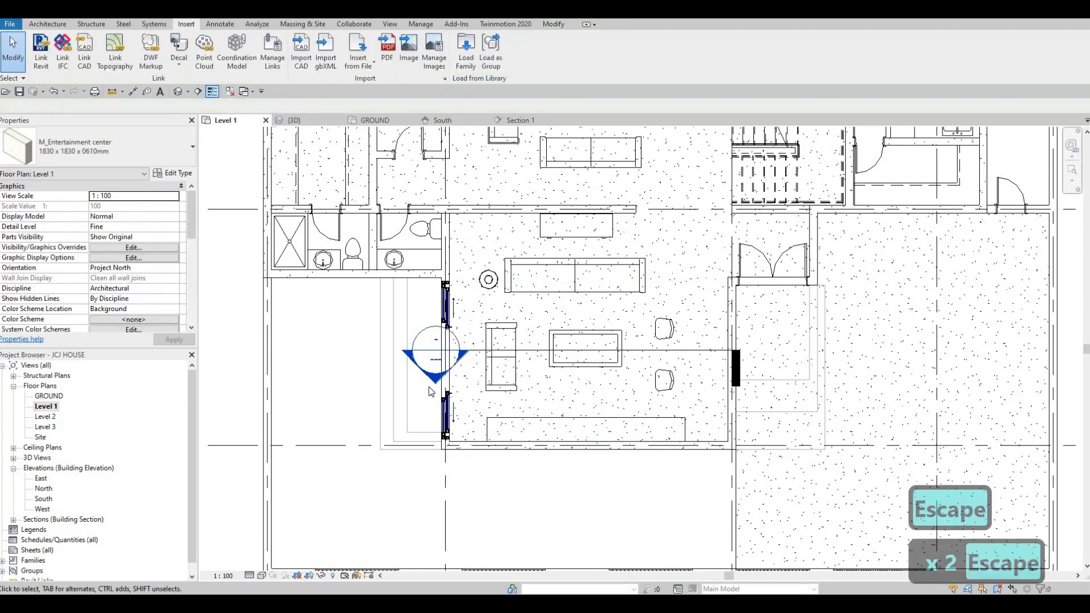
pyautogui.press('Escape')
# Reopen the living room section and set the entertainment center type's height to 2800 mm
pyautogui.doubleClick(436, 358)
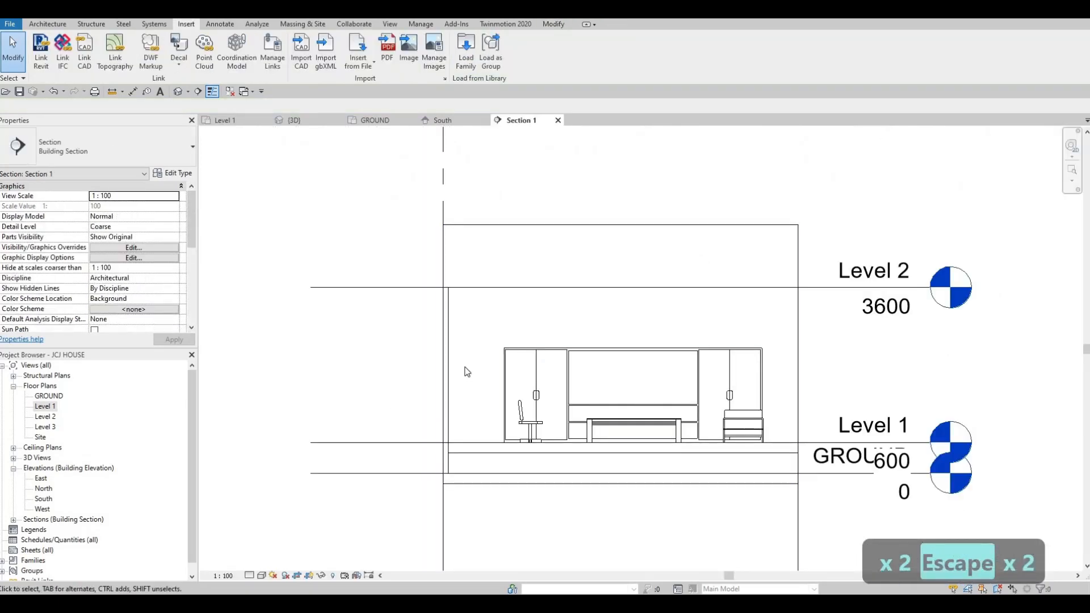
pyautogui.press('Escape')
pyautogui.moveTo(632, 362); pyautogui.dragTo(475, 360, button='middle')
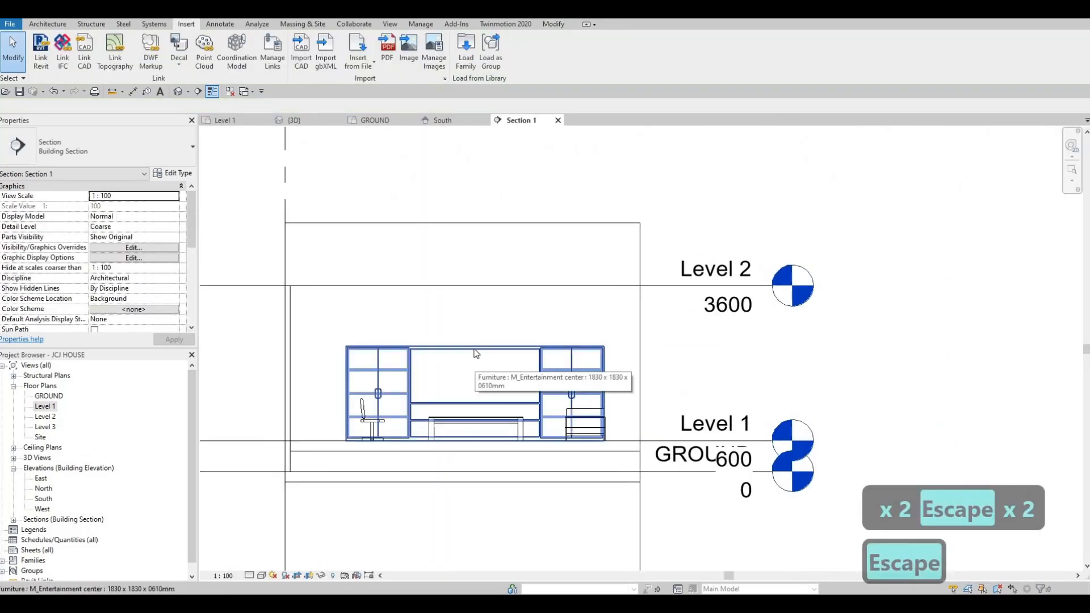
pyautogui.click(475, 348)
pyautogui.click(179, 173)
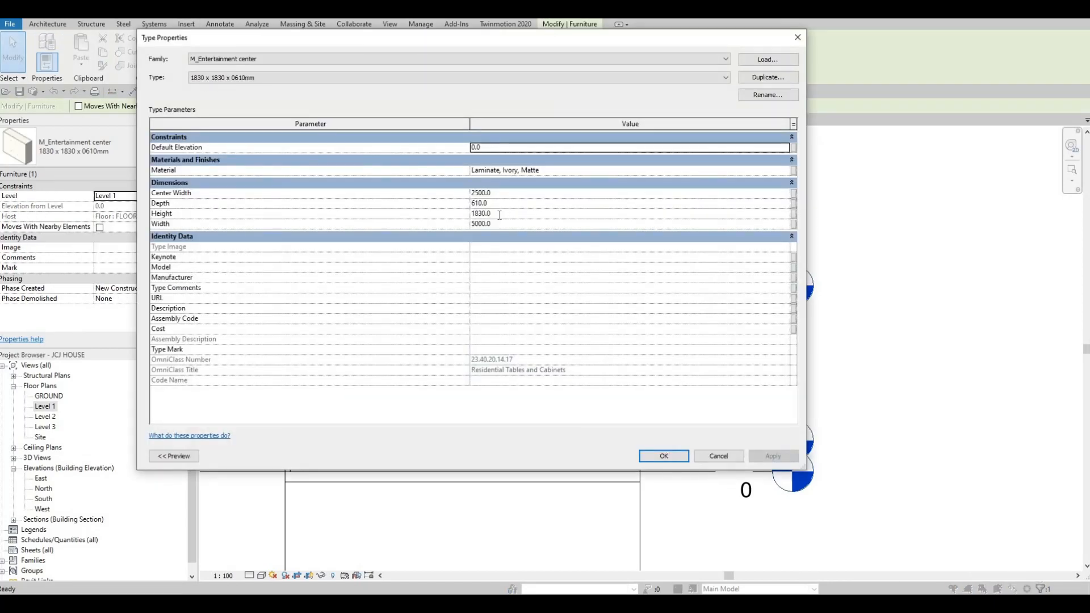
pyautogui.click(500, 214)
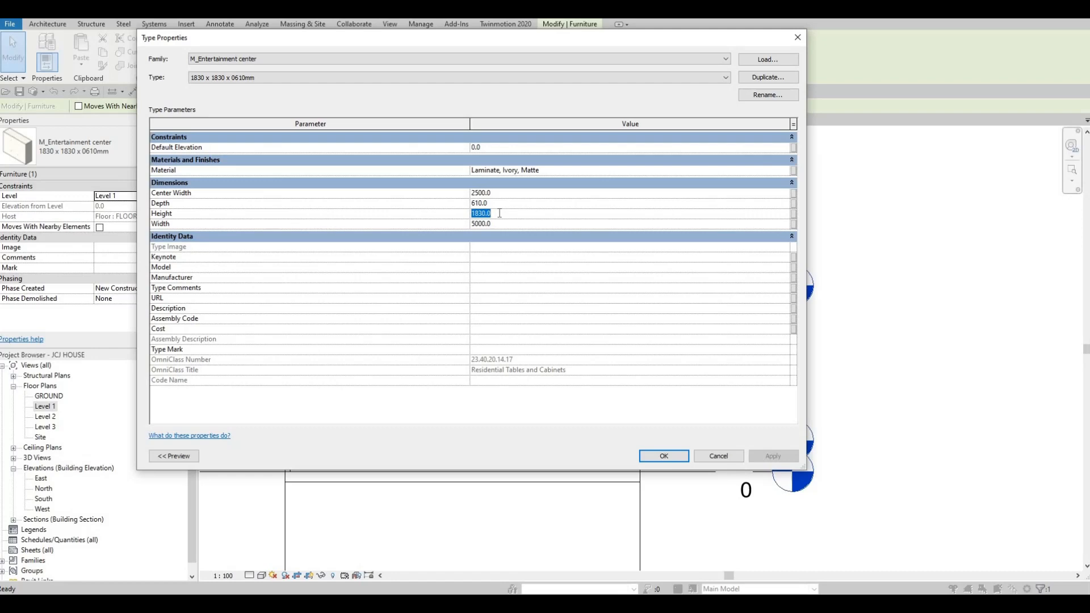
pyautogui.write('280')
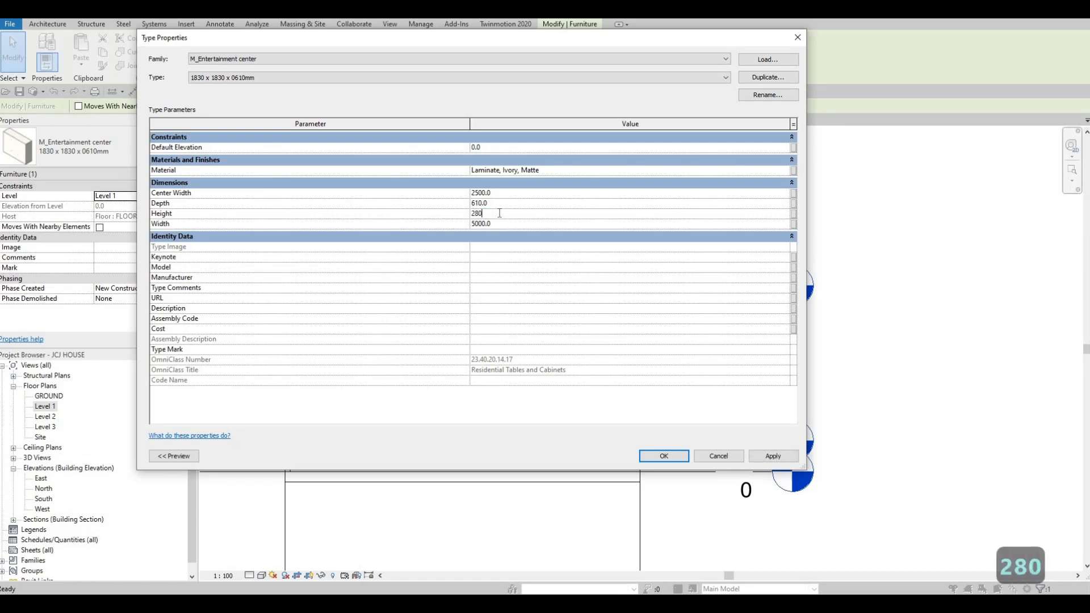
pyautogui.write('0')
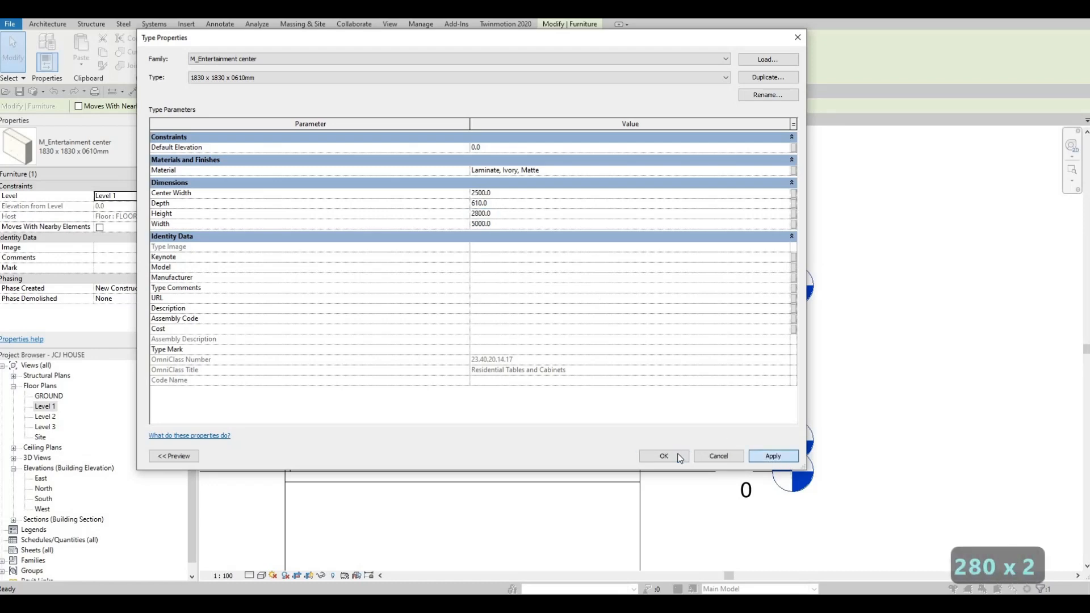
# Confirm the entertainment center's type changes and return to the Level 1 plan
pyautogui.click(678, 457)
pyautogui.press('Escape')
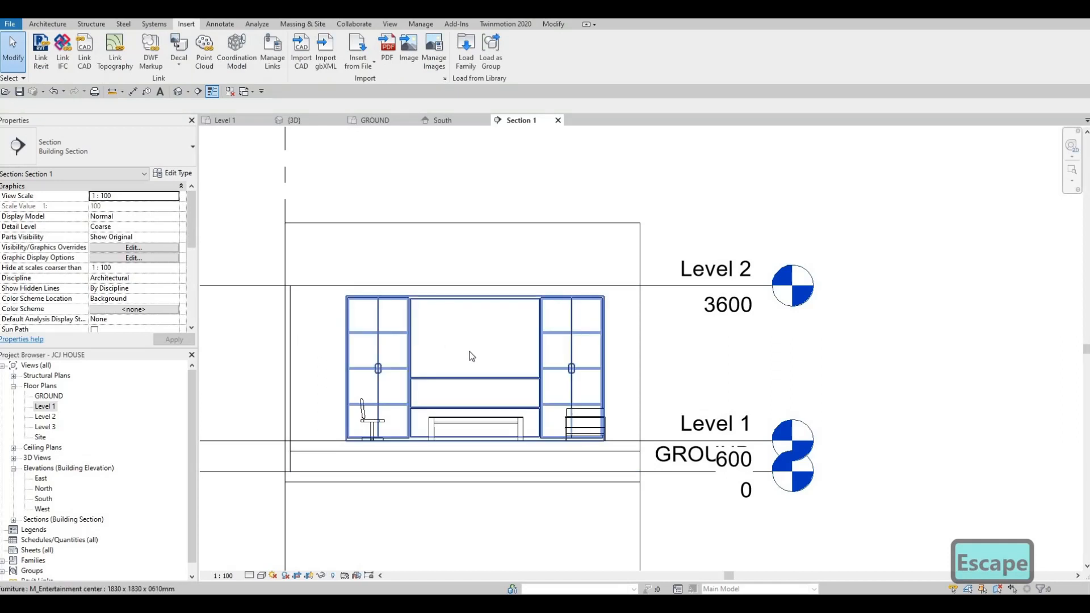
pyautogui.press('Escape')
pyautogui.press('Escape')
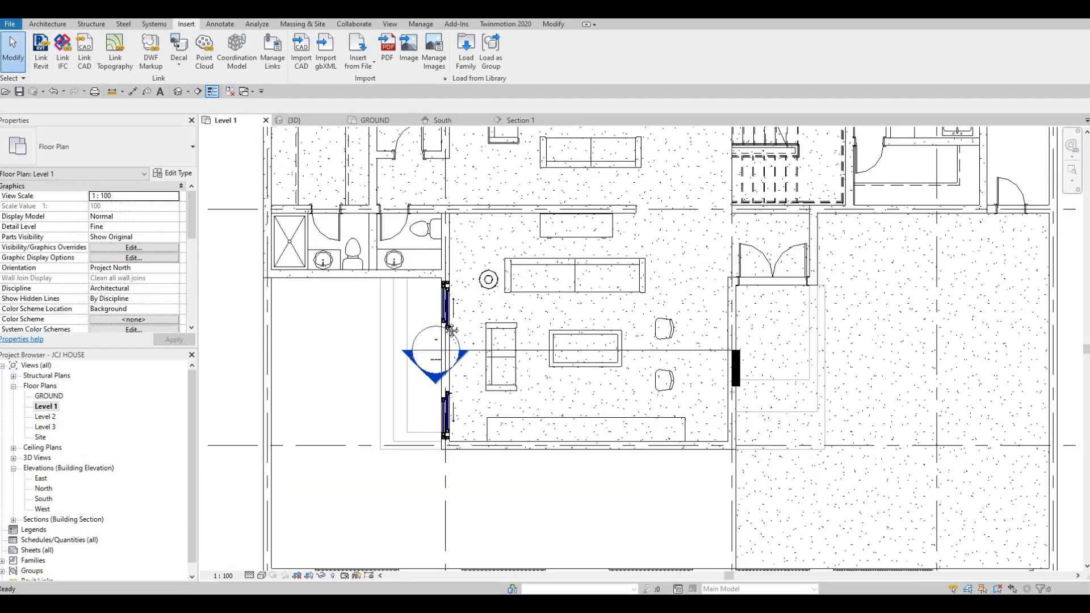
pyautogui.press('Escape')
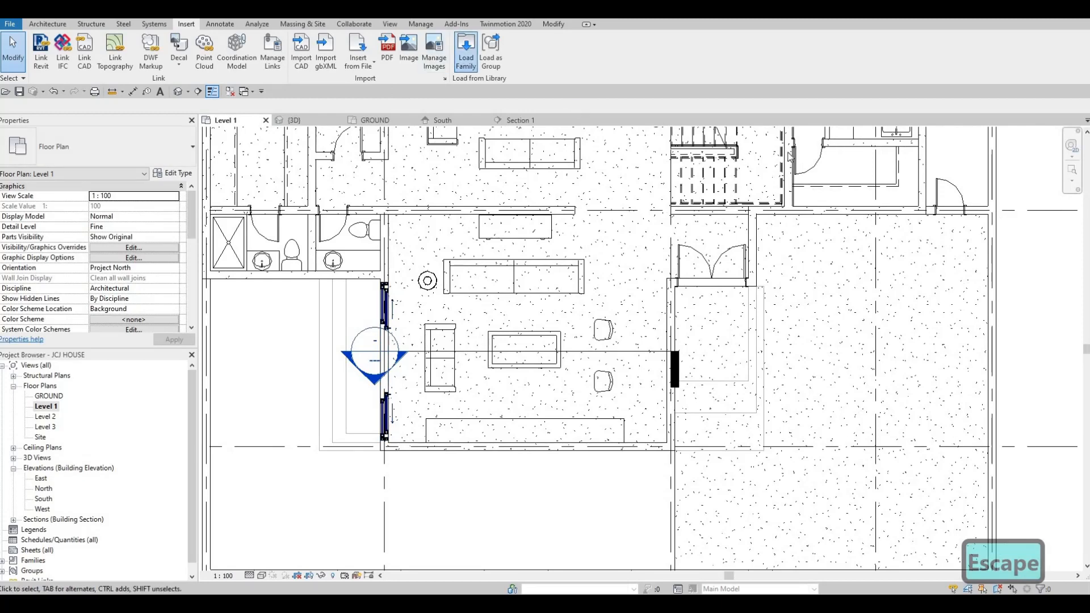
# Load the M_TV - Flat Screen family from the Furniture folder
pyautogui.click(466, 52)
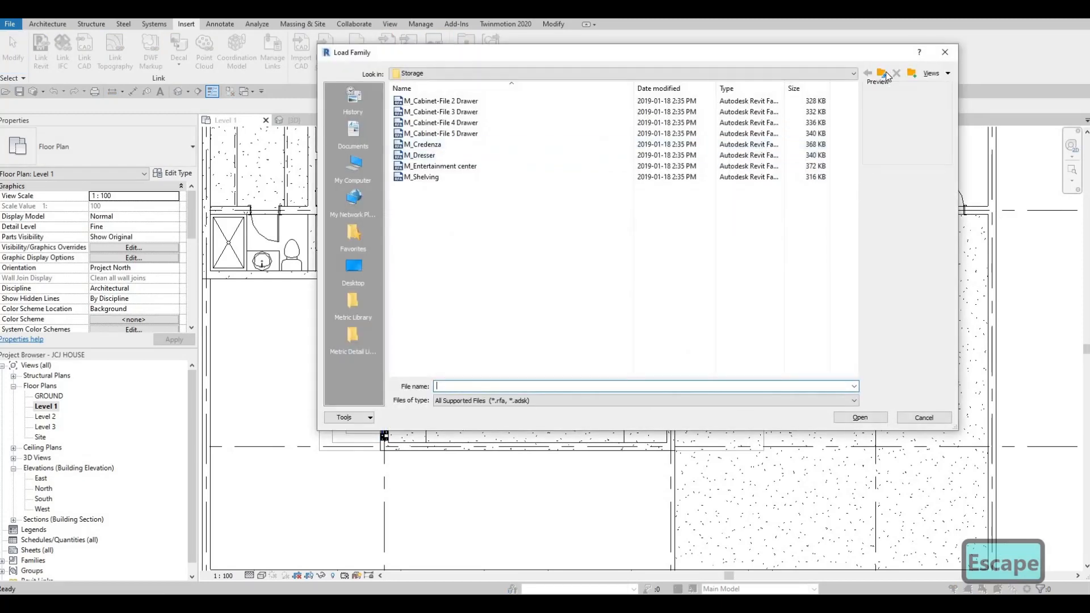
pyautogui.press('BackSpace')
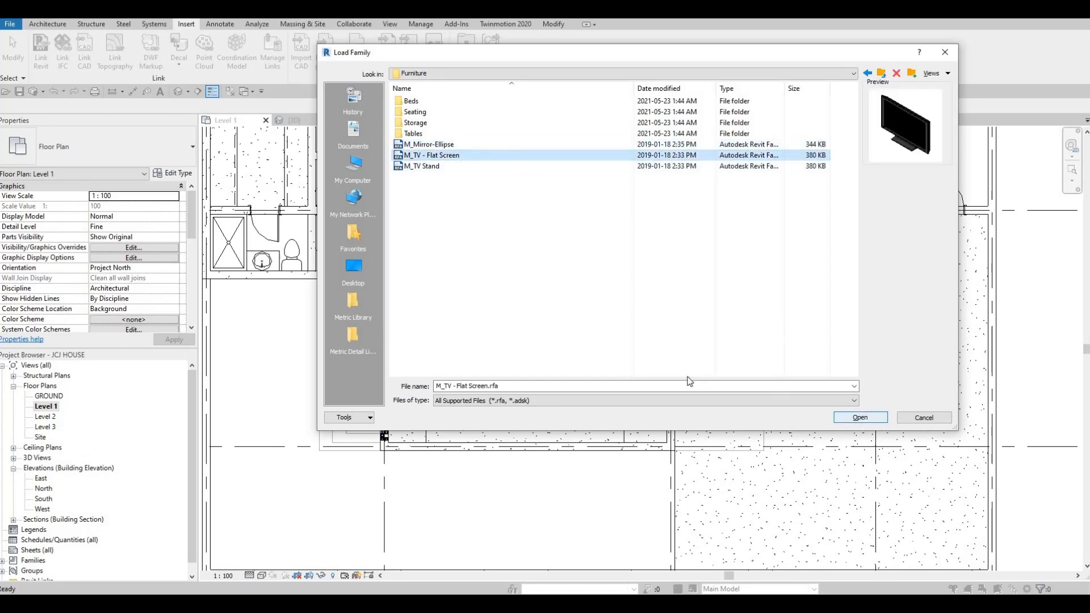
pyautogui.click(862, 421)
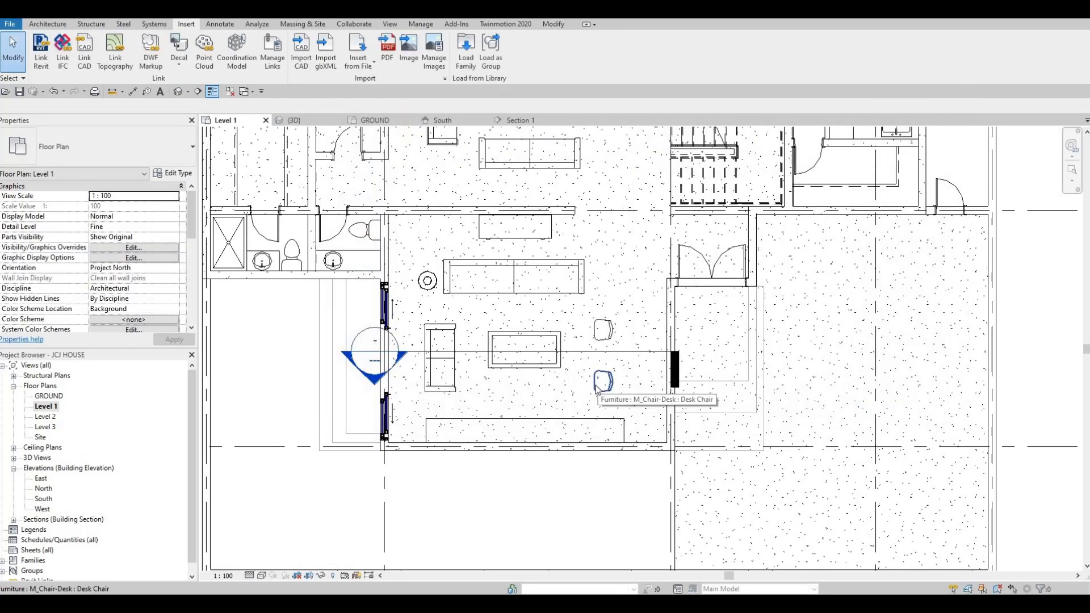
# Place a 0810mm M_TV - Flat Screen near the middle of the entertainment center in the living room
pyautogui.press('c')
pyautogui.press('m')
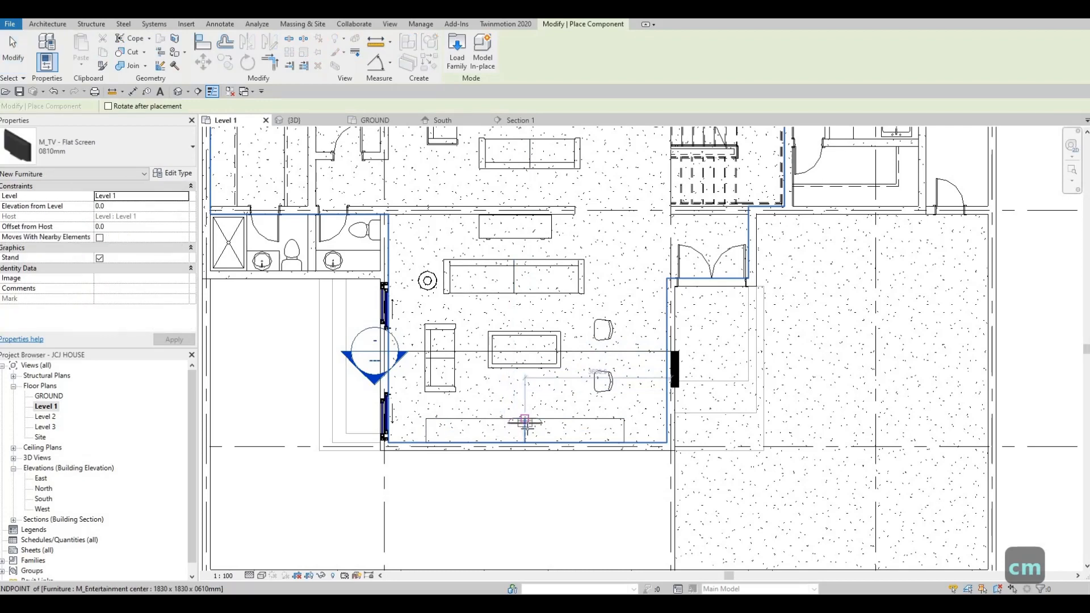
pyautogui.press('c')
pyautogui.press('m')
pyautogui.scroll(2, 525, 423)
pyautogui.click(534, 427)
pyautogui.press('Escape')
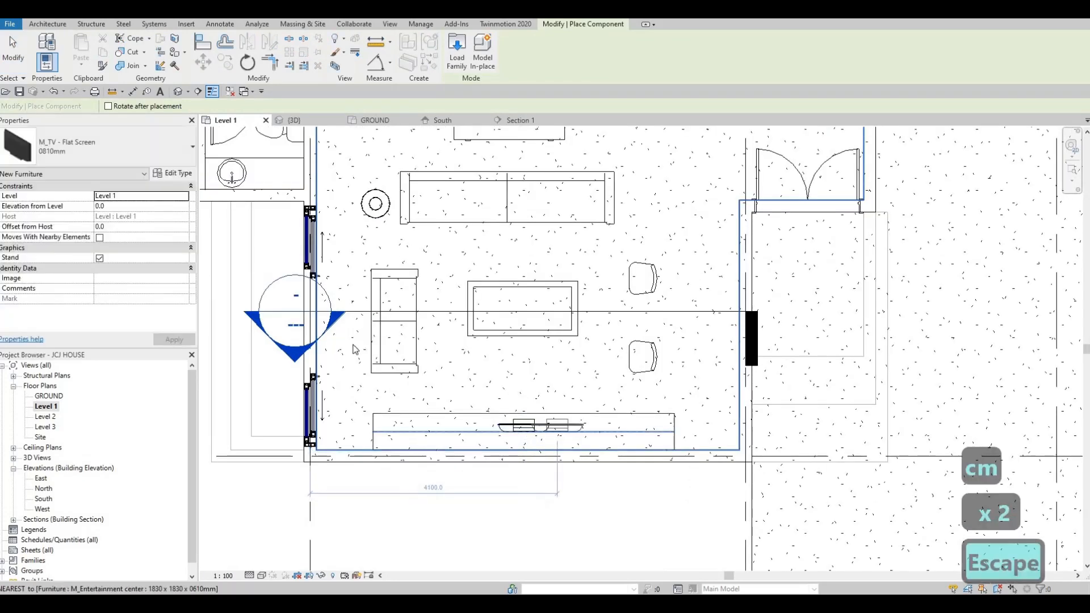
pyautogui.press('Escape')
pyautogui.press('Escape')
# Reopen the living room section and align the TV's lower reference with the ledge below the entertainment center's large central opening
pyautogui.doubleClick(307, 356)
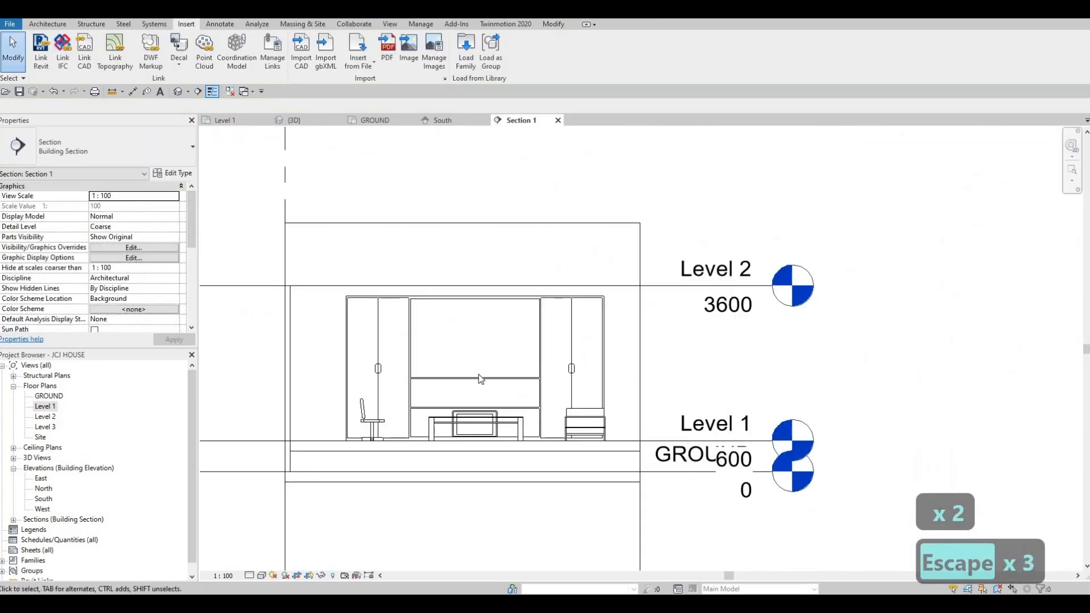
pyautogui.press('a')
pyautogui.press('l')
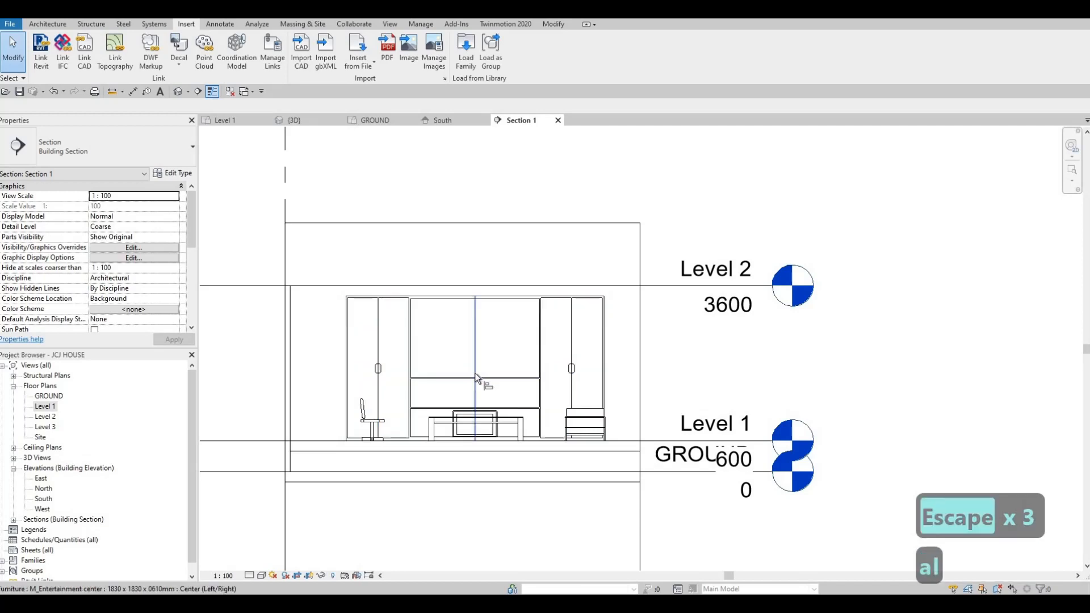
pyautogui.scroll(3, 482, 380)
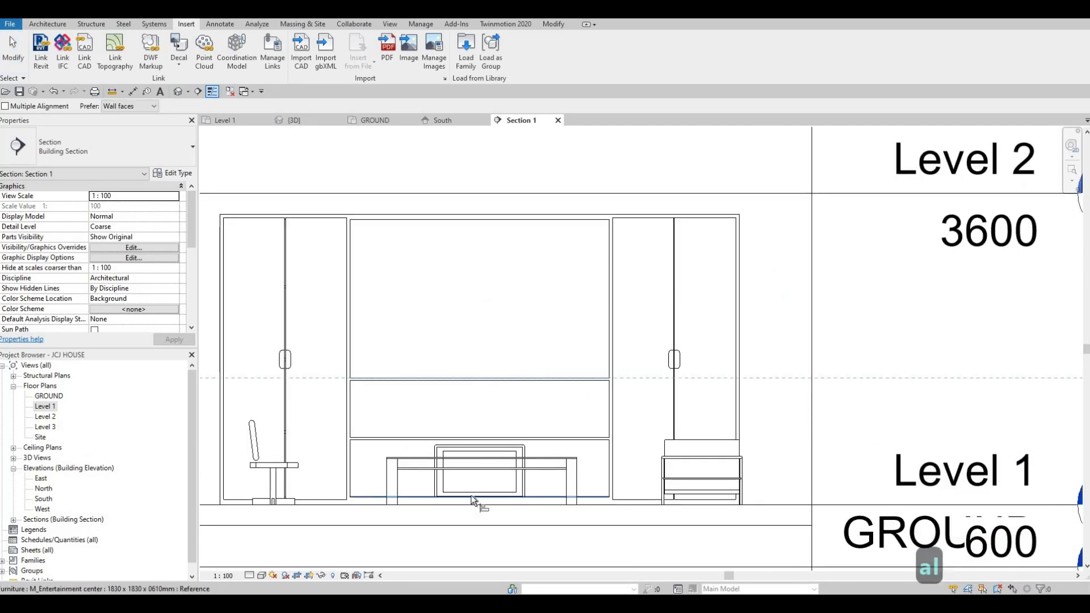
pyautogui.press('Tab')
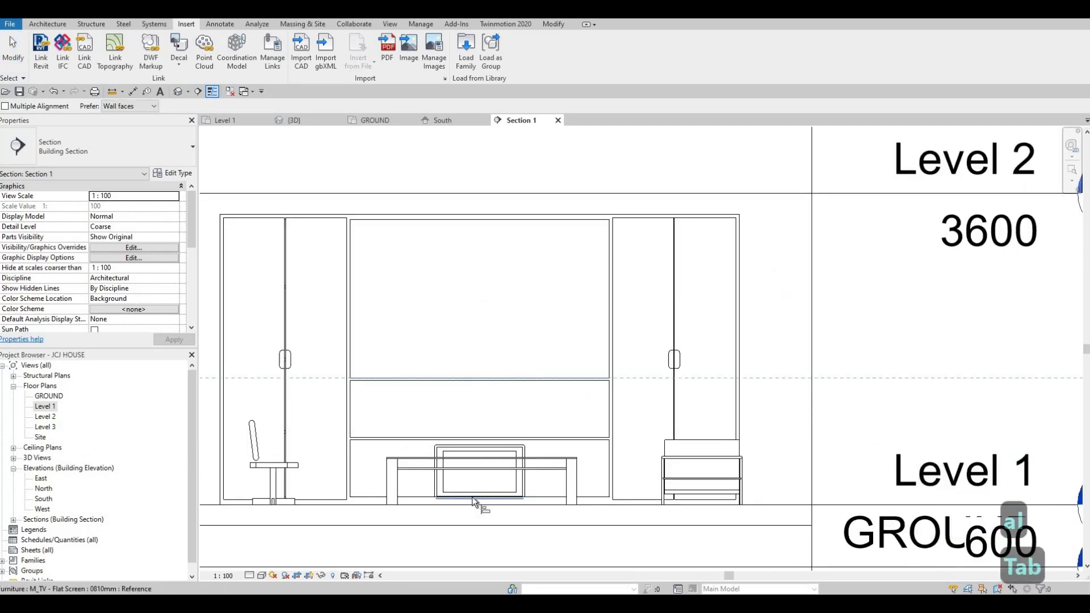
pyautogui.click(472, 502)
pyautogui.press('Escape')
pyautogui.press('Escape')
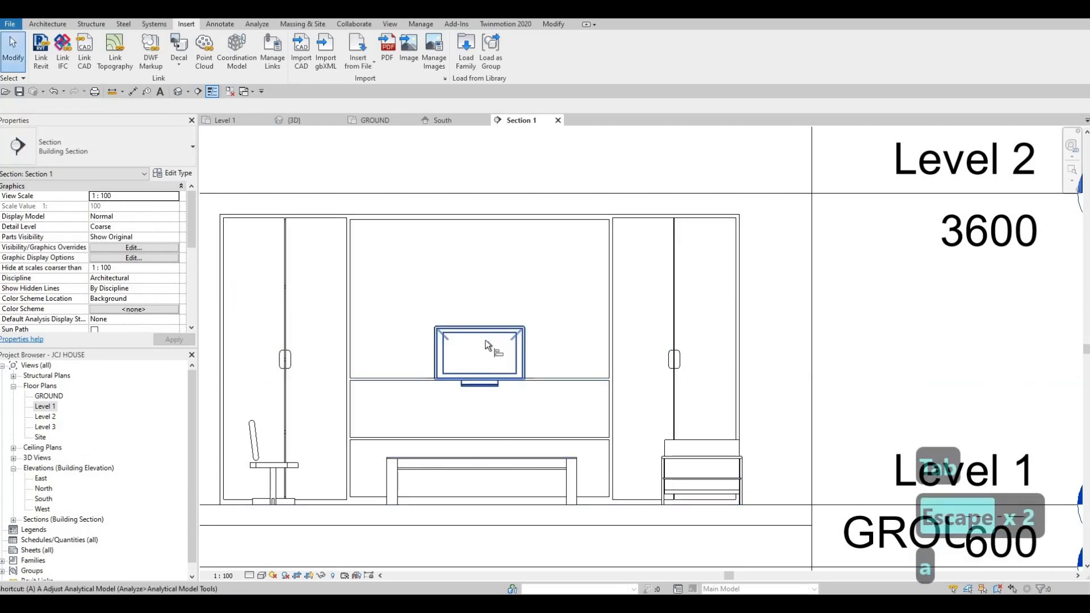
pyautogui.press('a')
pyautogui.press('l')
pyautogui.scroll(3, 487, 338)
pyautogui.click(488, 426)
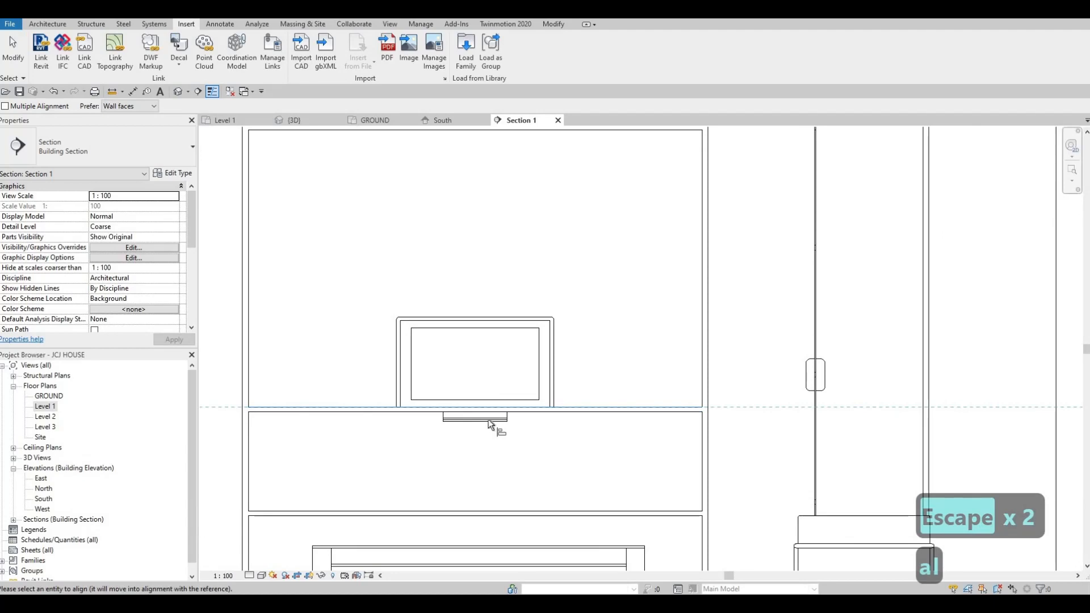
pyautogui.press('Escape')
pyautogui.press('Escape')
pyautogui.scroll(-3, 501, 406)
# Change the TV in the entertainment center to the 1270mm type
pyautogui.click(501, 406)
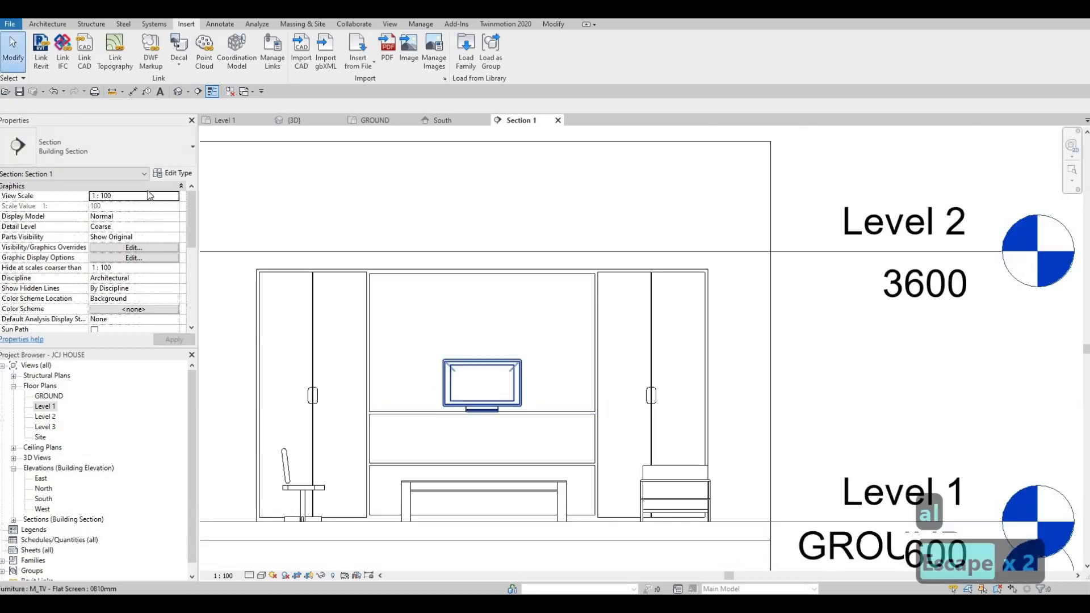
pyautogui.click(173, 173)
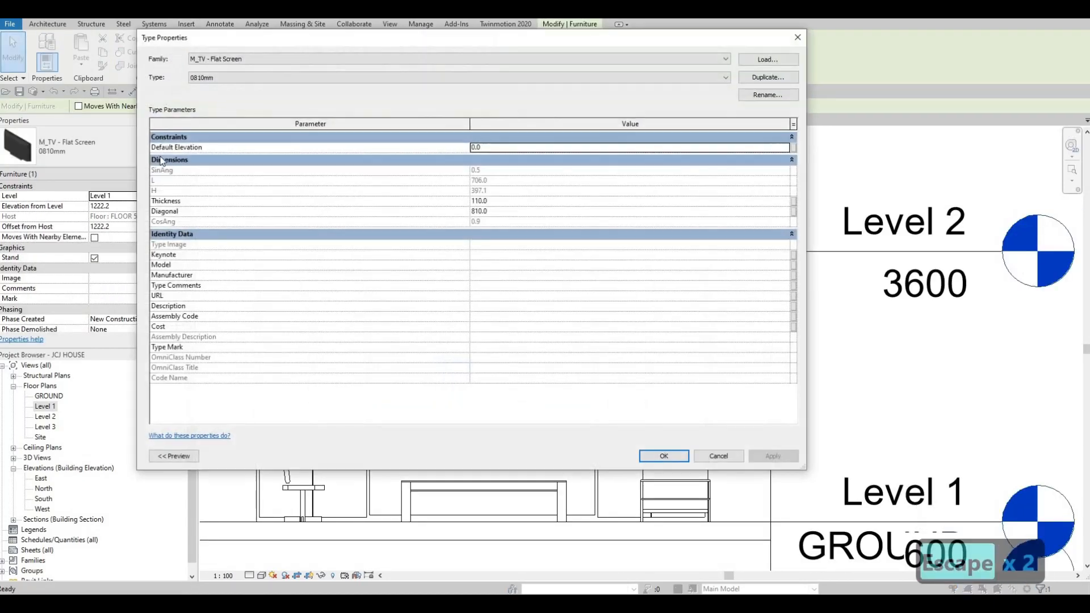
pyautogui.press('Escape')
pyautogui.click(113, 146)
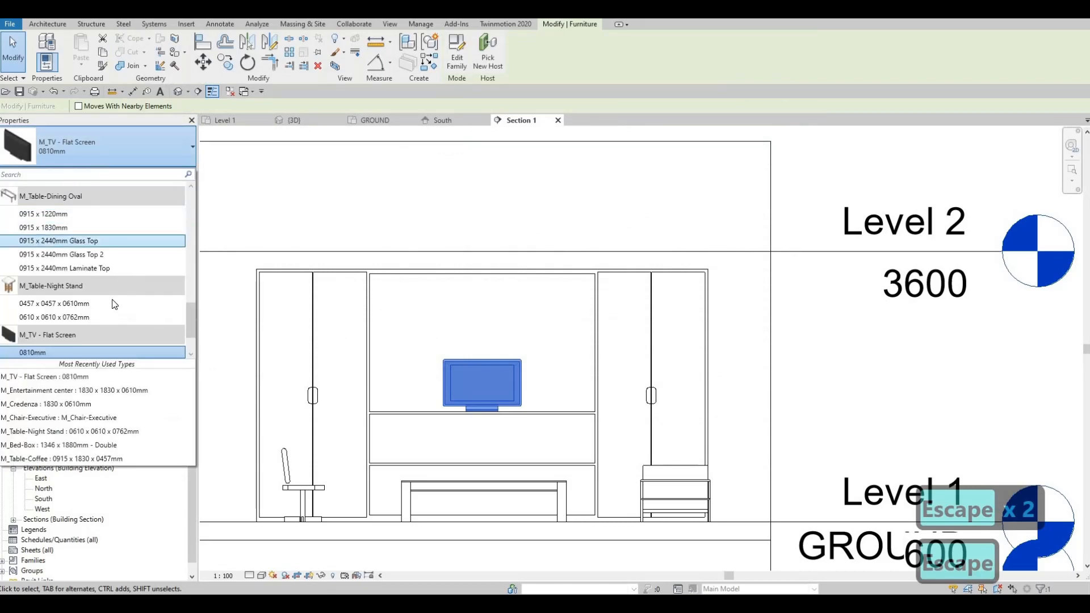
pyautogui.scroll(-1, 85, 344)
pyautogui.scroll(-1, 83, 344)
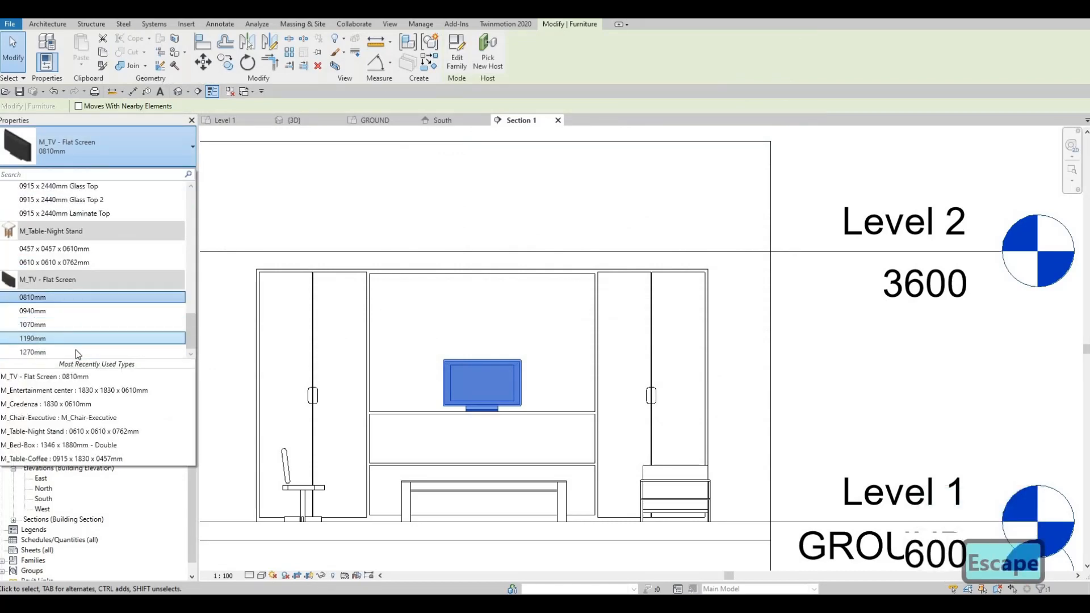
pyautogui.click(148, 353)
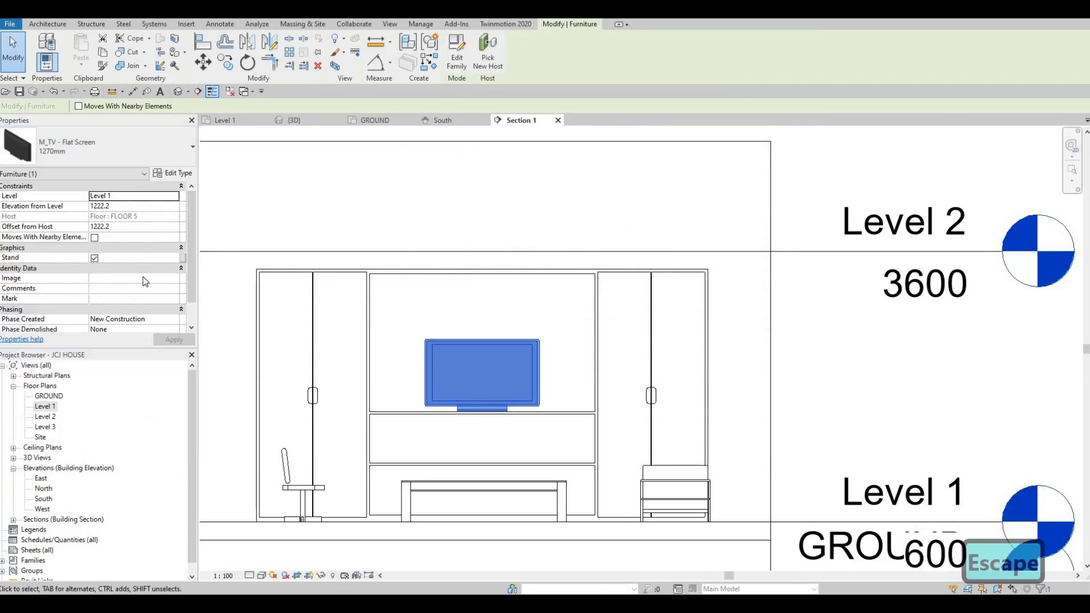
# Set the TV type's Diagonal to 2000 mm and apply it
pyautogui.click(173, 172)
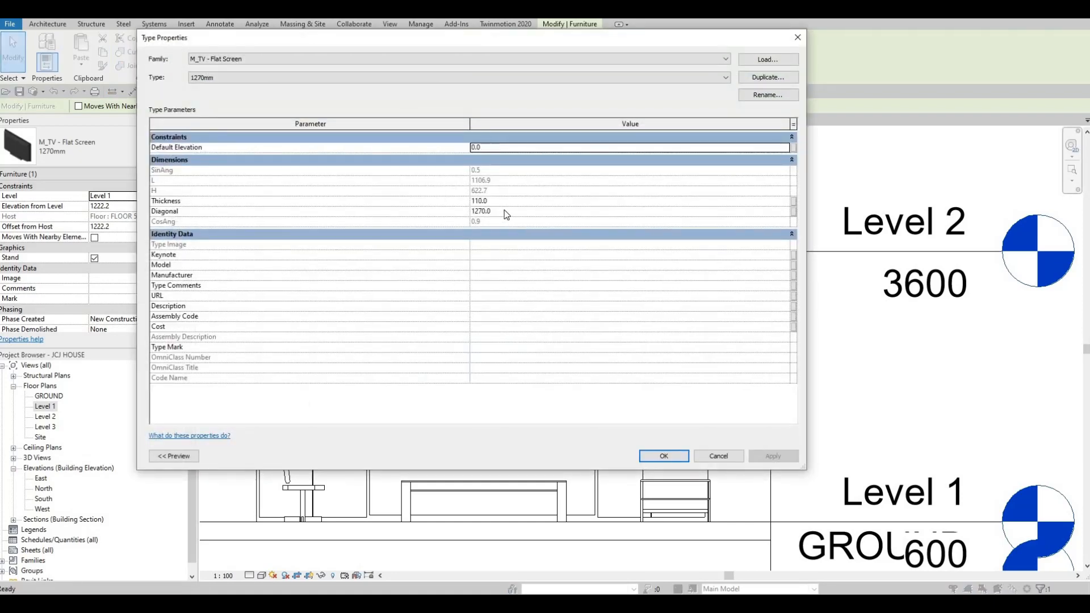
pyautogui.click(505, 209)
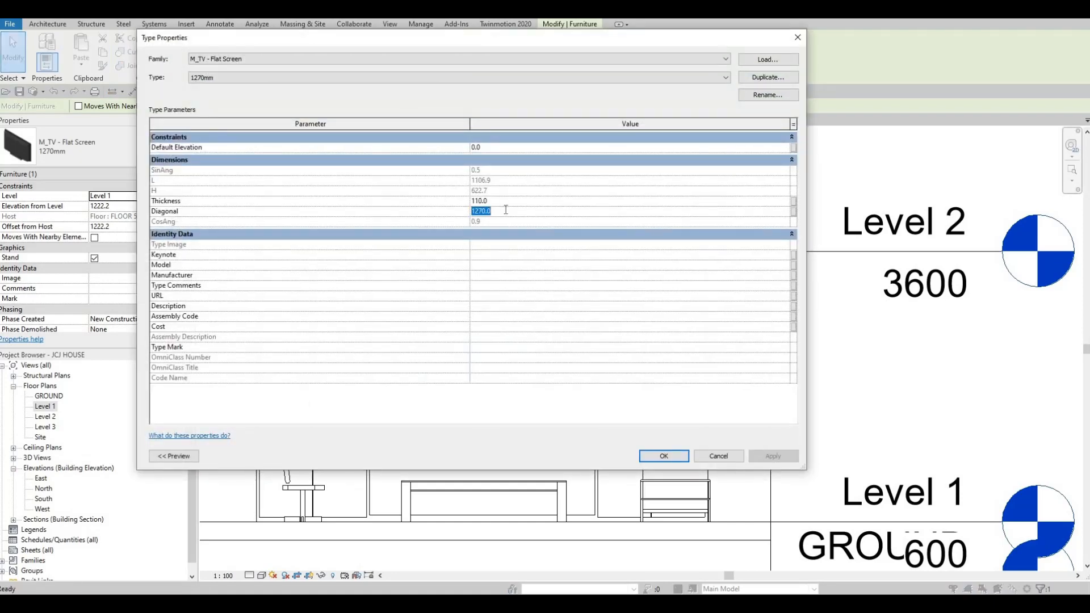
pyautogui.write('200')
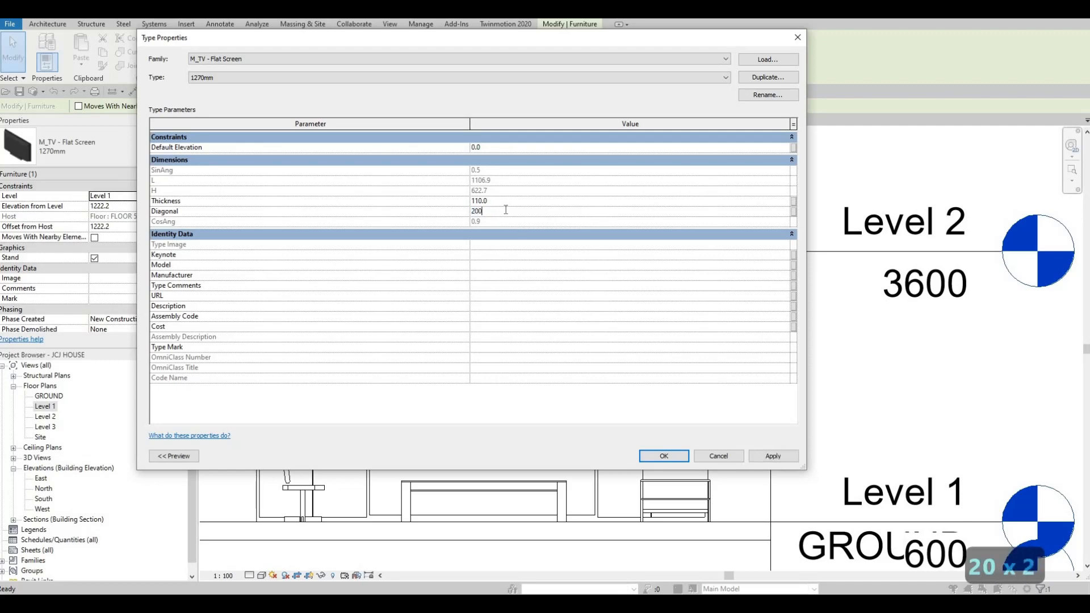
pyautogui.click(763, 456)
pyautogui.press('Return')
pyautogui.press('Escape')
pyautogui.press('Escape')
pyautogui.press('Escape')
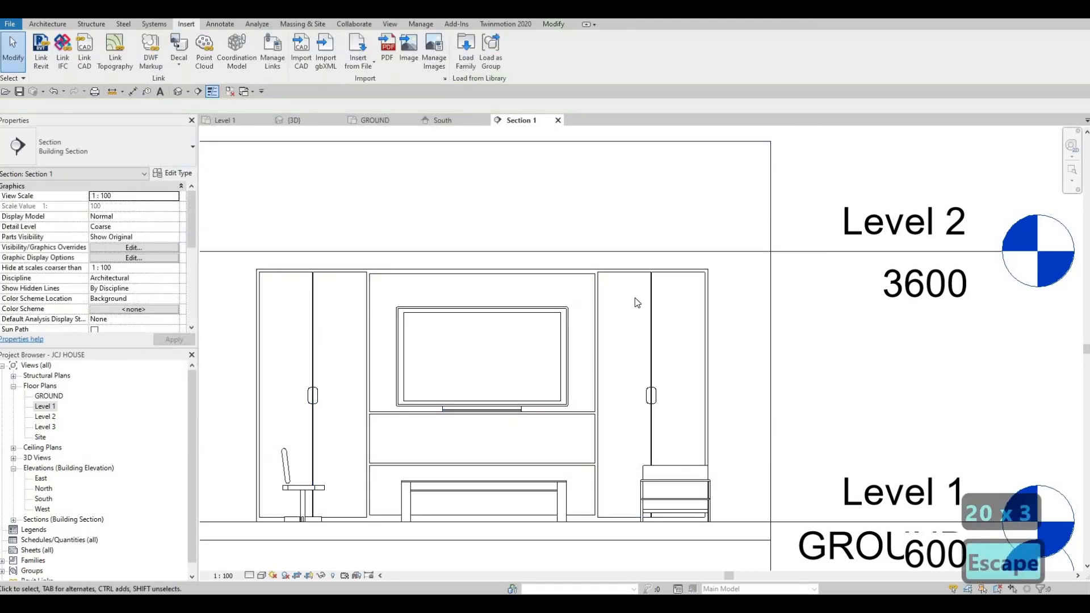
# Return to the Level 1 plan and examine the furniture layout around the credenza, sofas and entertainment center
pyautogui.scroll(-1, 413, 199)
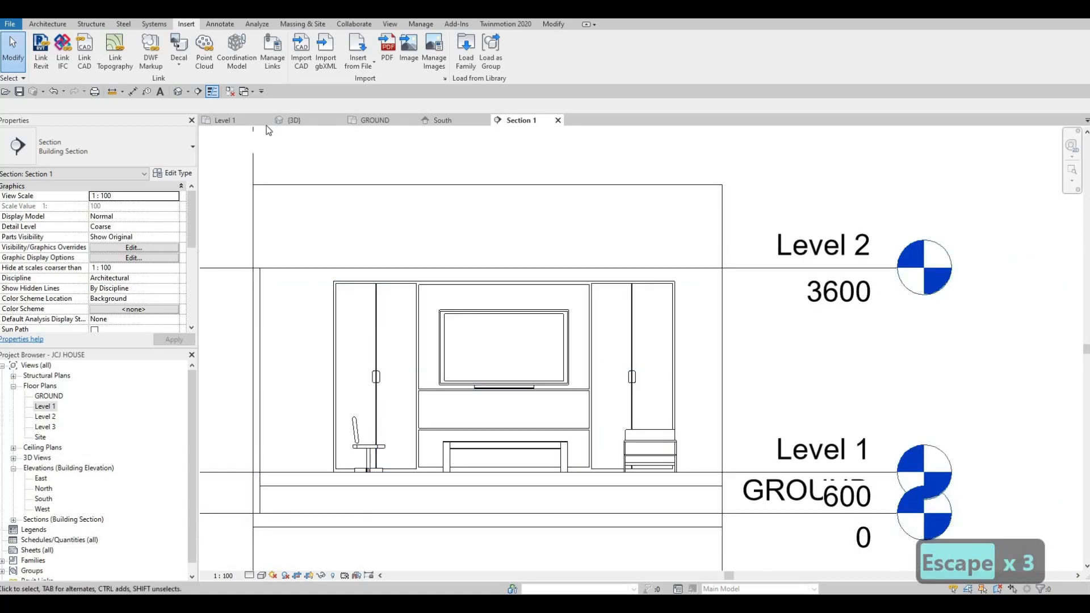
pyautogui.press('Escape')
pyautogui.scroll(-3, 485, 245)
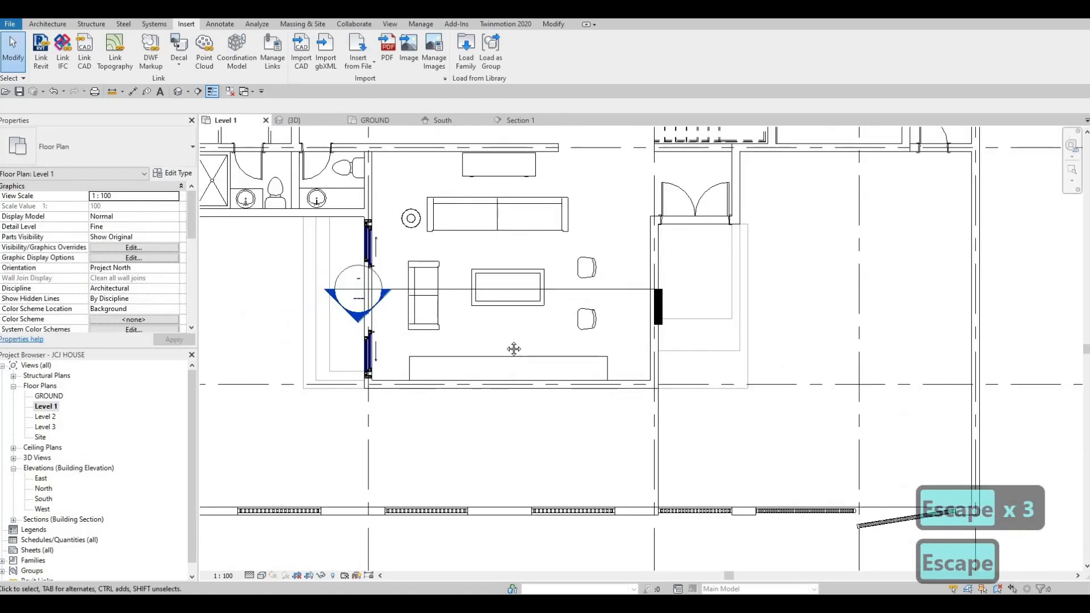
pyautogui.moveTo(569, 340); pyautogui.dragTo(470, 419, button='middle')
pyautogui.scroll(-1, 469, 418)
pyautogui.press('Escape')
pyautogui.scroll(-1, 523, 317)
pyautogui.scroll(5, 568, 326)
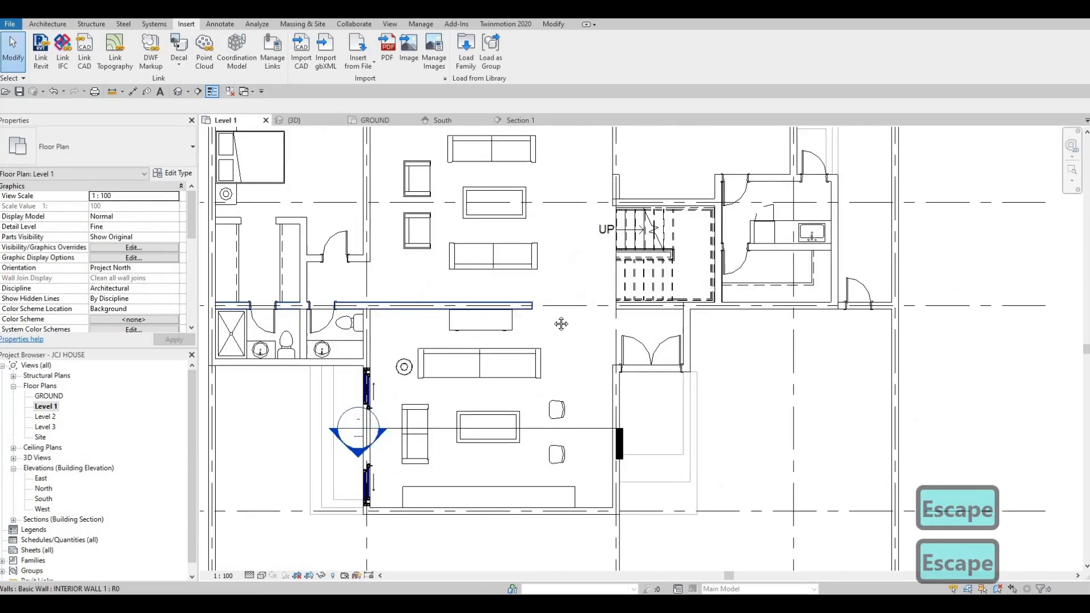
pyautogui.scroll(-2, 577, 339)
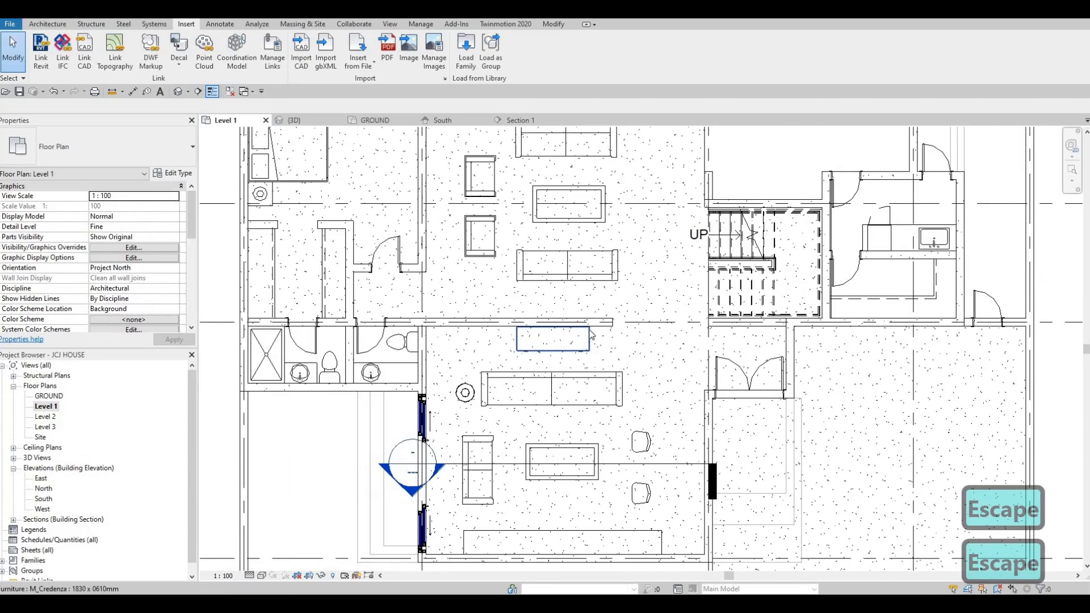
pyautogui.scroll(3, 576, 338)
pyautogui.scroll(-1, 574, 335)
pyautogui.press('Escape')
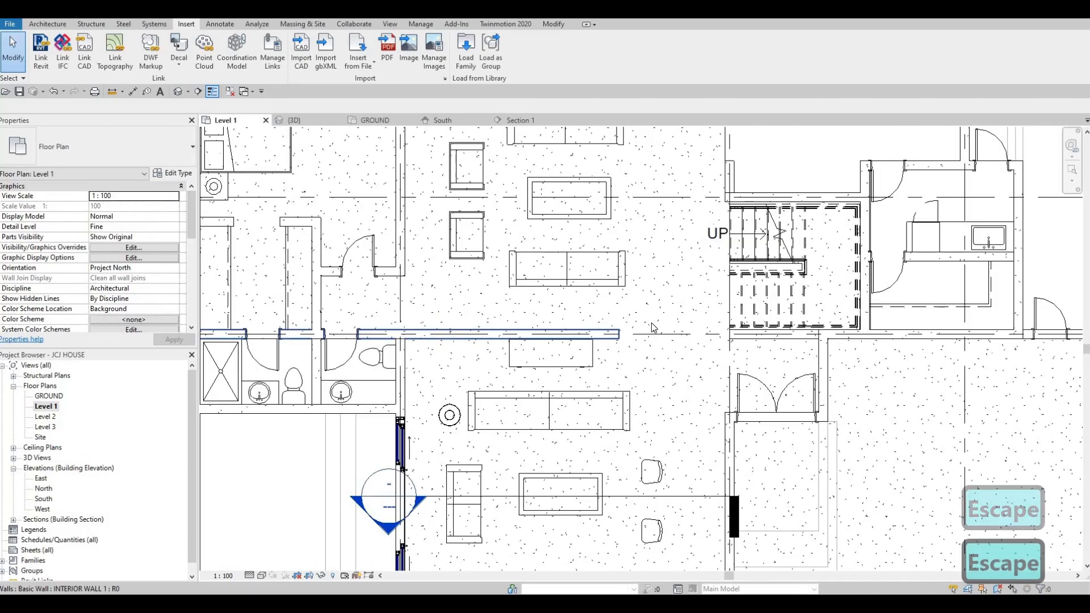
pyautogui.scroll(-2, 652, 326)
pyautogui.scroll(3, 621, 324)
pyautogui.scroll(-1, 578, 330)
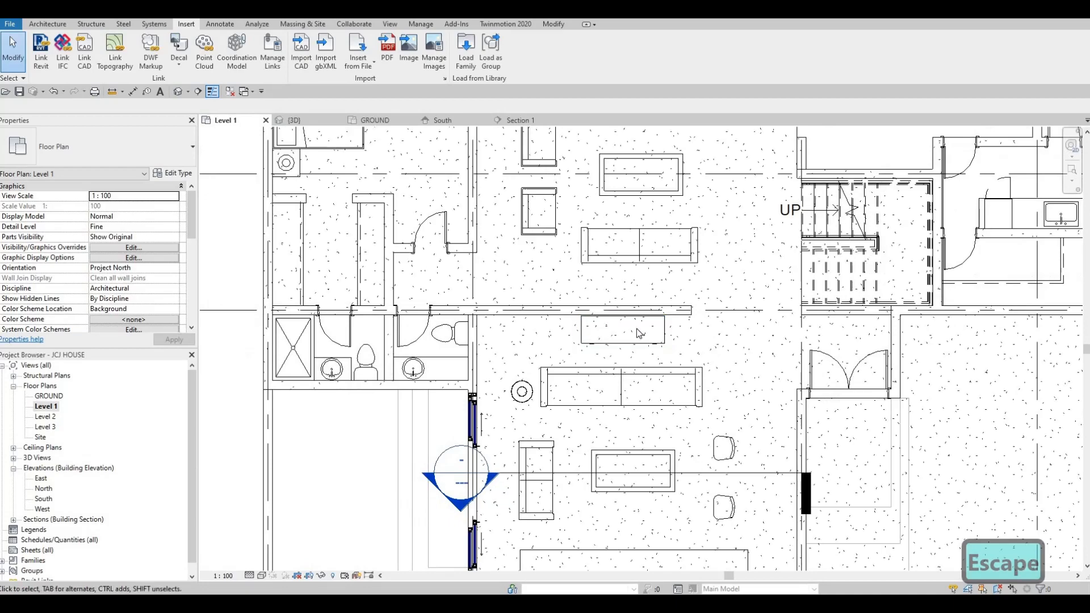
pyautogui.scroll(-1, 622, 326)
pyautogui.scroll(2, 630, 329)
pyautogui.scroll(-1, 634, 335)
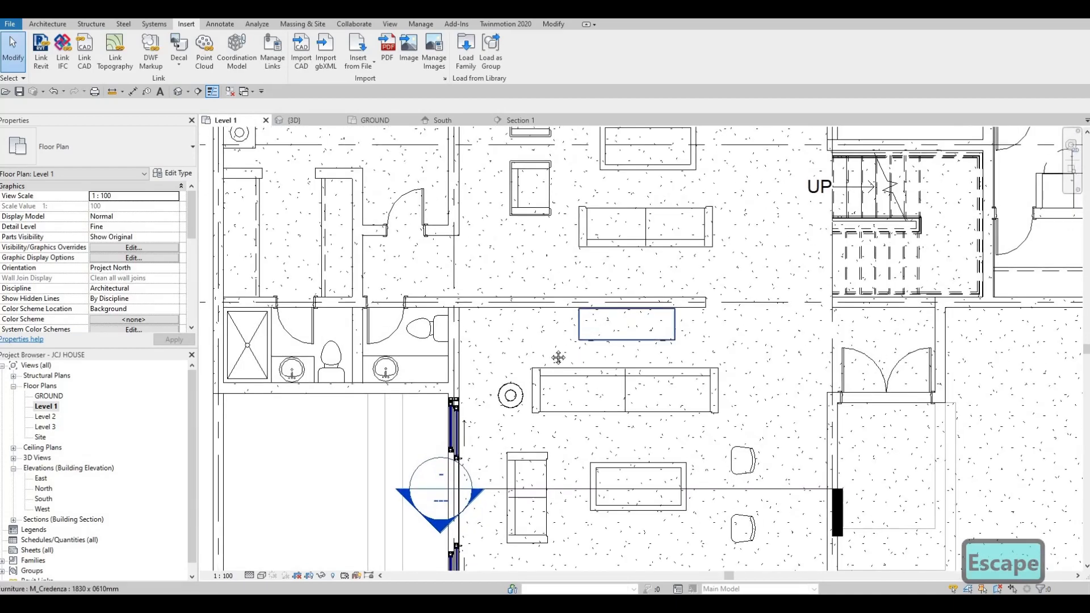
pyautogui.scroll(-2, 579, 341)
pyautogui.moveTo(586, 345); pyautogui.dragTo(608, 341, button='middle')
pyautogui.press('Escape')
pyautogui.press('Escape')
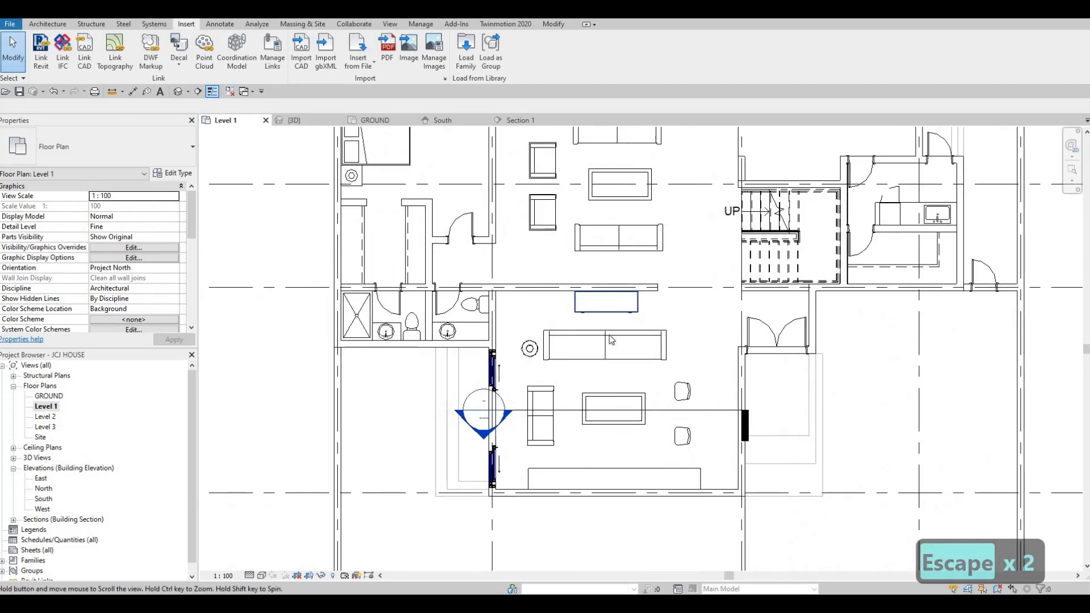
pyautogui.press('Escape')
pyautogui.press('Escape')
# Shift the living room's two sofas, floor lamp, coffee table and two desk chairs together slightly left in the plan
pyautogui.click(599, 331)
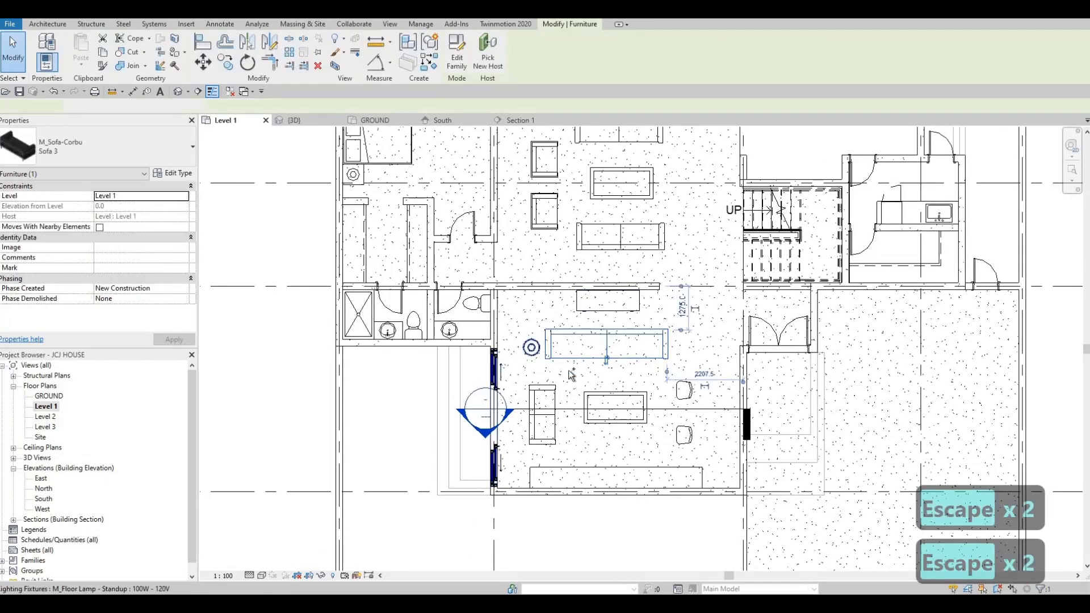
pyautogui.keyDown('ctrl'); pyautogui.click(571, 374); pyautogui.keyUp('ctrl')
pyautogui.keyDown('ctrl'); pyautogui.click(592, 331); pyautogui.keyUp('ctrl')
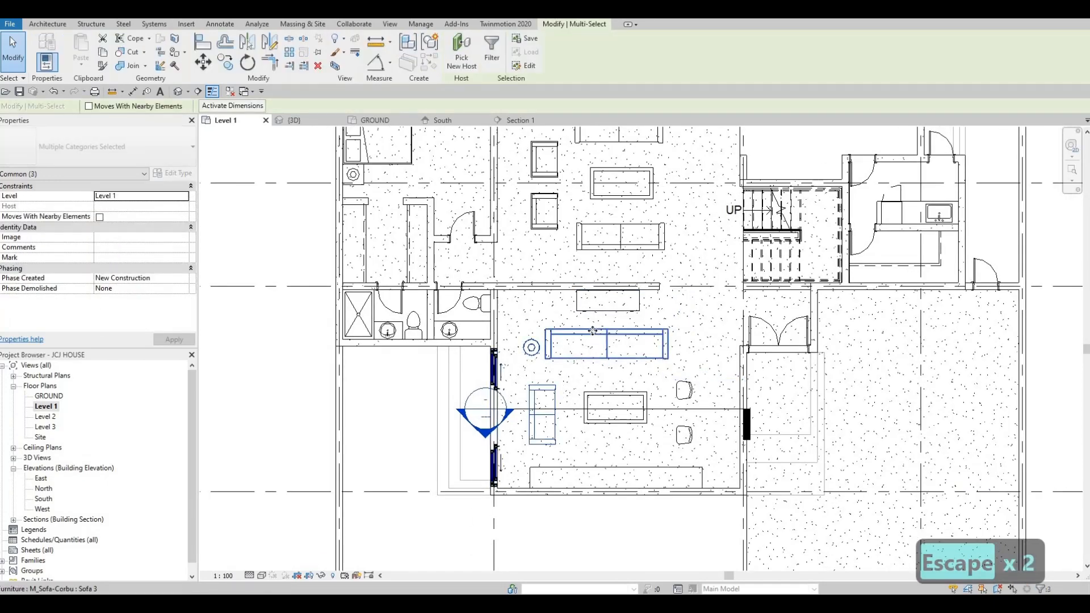
pyautogui.keyDown('ctrl'); pyautogui.click(602, 395); pyautogui.keyUp('ctrl')
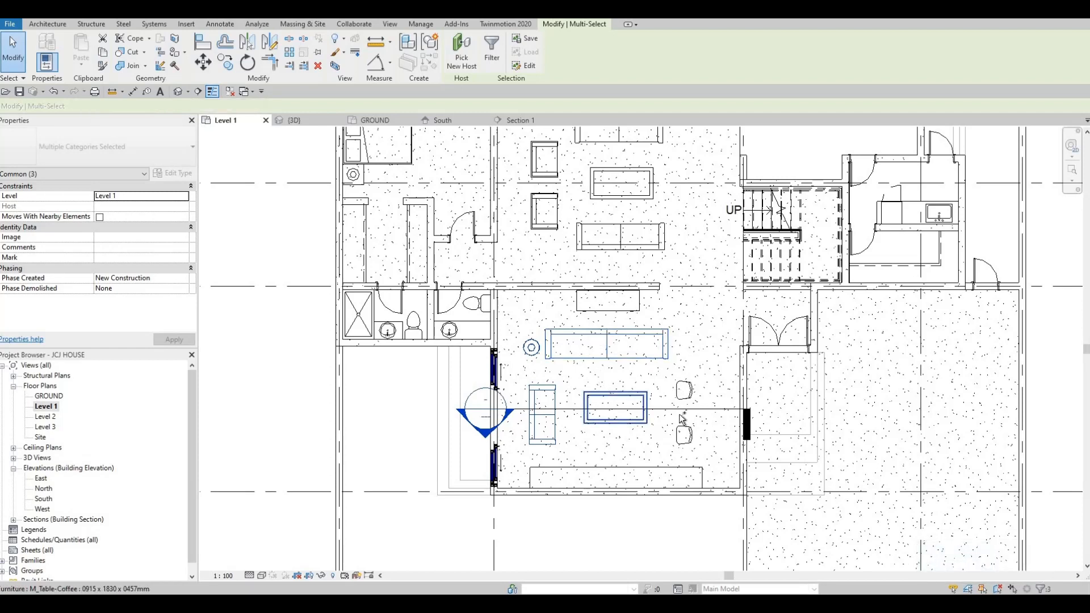
pyautogui.keyDown('ctrl'); pyautogui.click(684, 388); pyautogui.keyUp('ctrl')
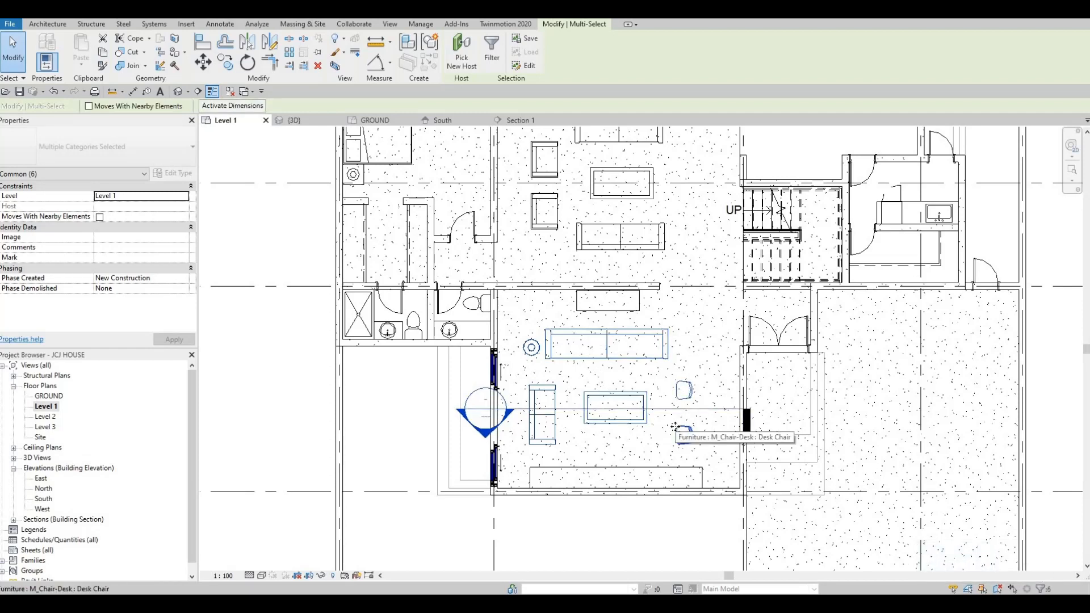
pyautogui.press('Left')
pyautogui.press('Left')
pyautogui.press('Left')
pyautogui.press('Left')
pyautogui.press('Left')
pyautogui.press('Right')
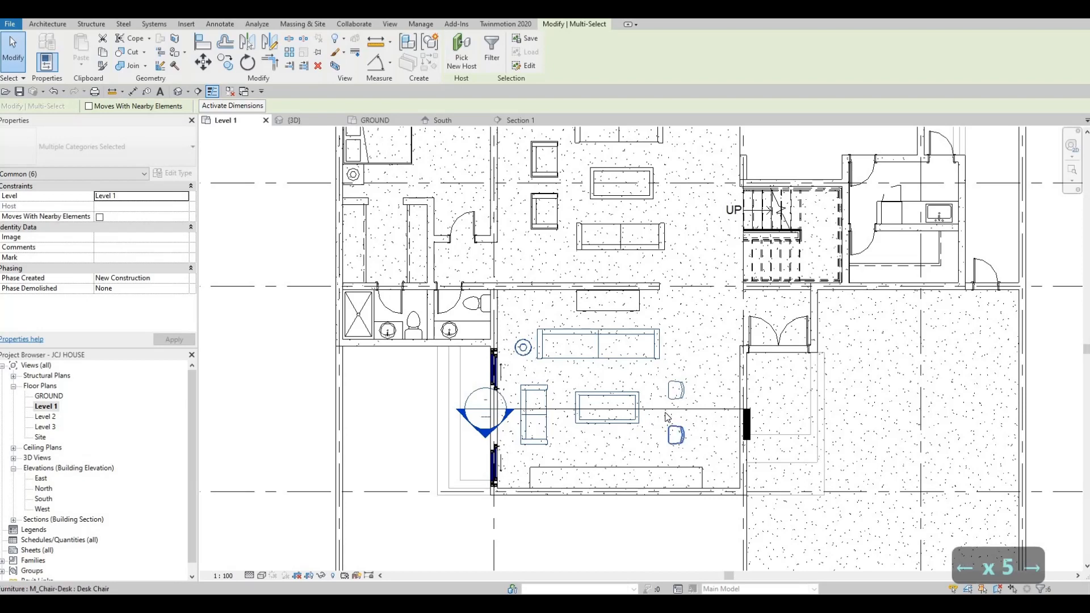
pyautogui.press('Escape')
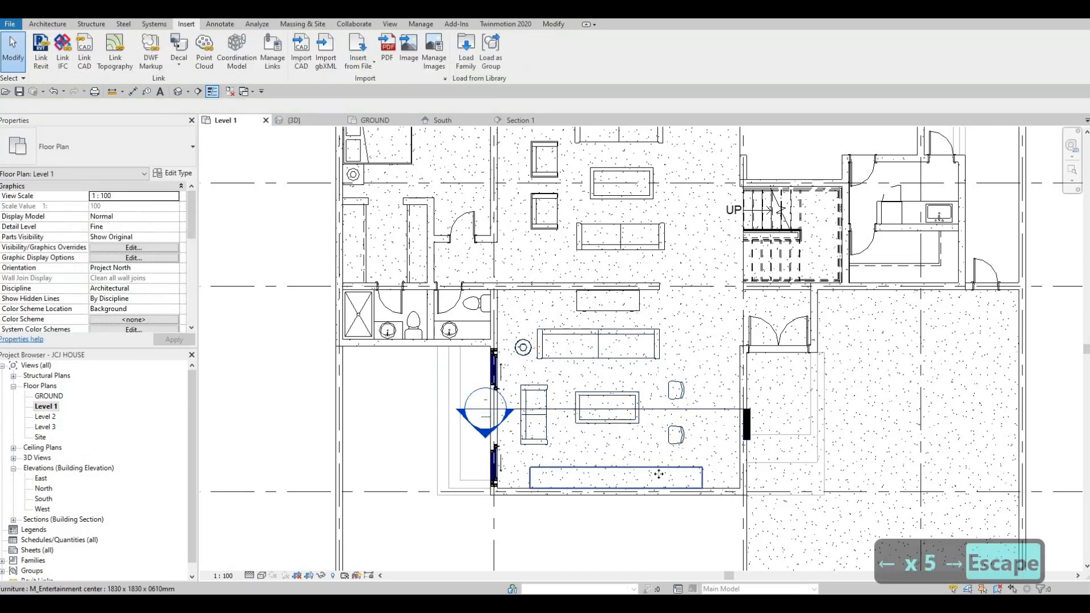
# Shift the entertainment center slightly left along its wall to match the seating group
pyautogui.click(657, 474)
pyautogui.press('Left')
pyautogui.press('Left')
pyautogui.press('Left')
pyautogui.press('Left')
pyautogui.press('Left')
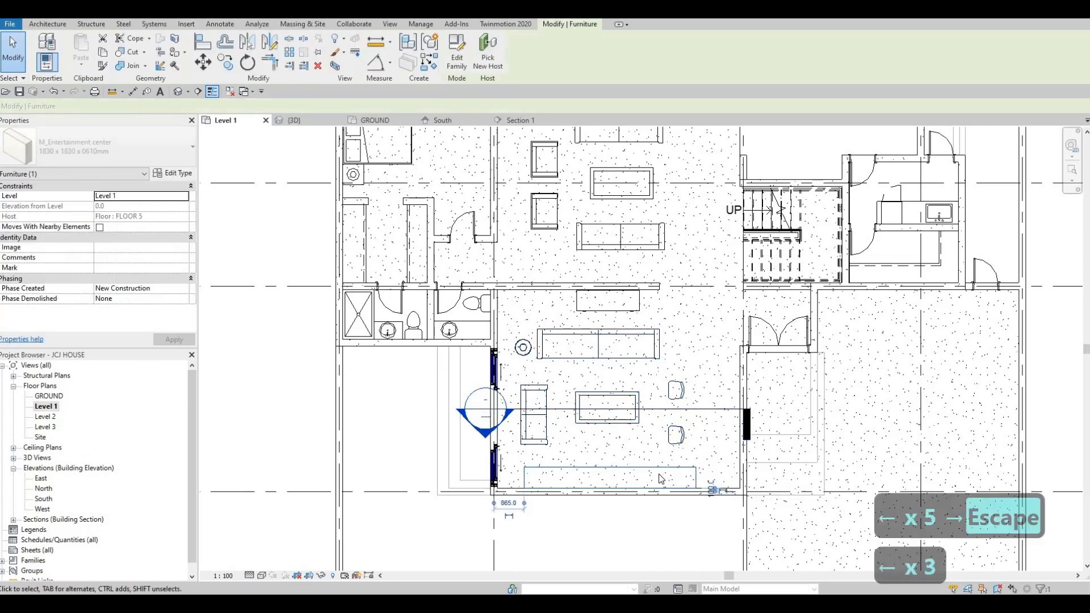
pyautogui.press('Escape')
pyautogui.press('Escape')
pyautogui.press('Escape')
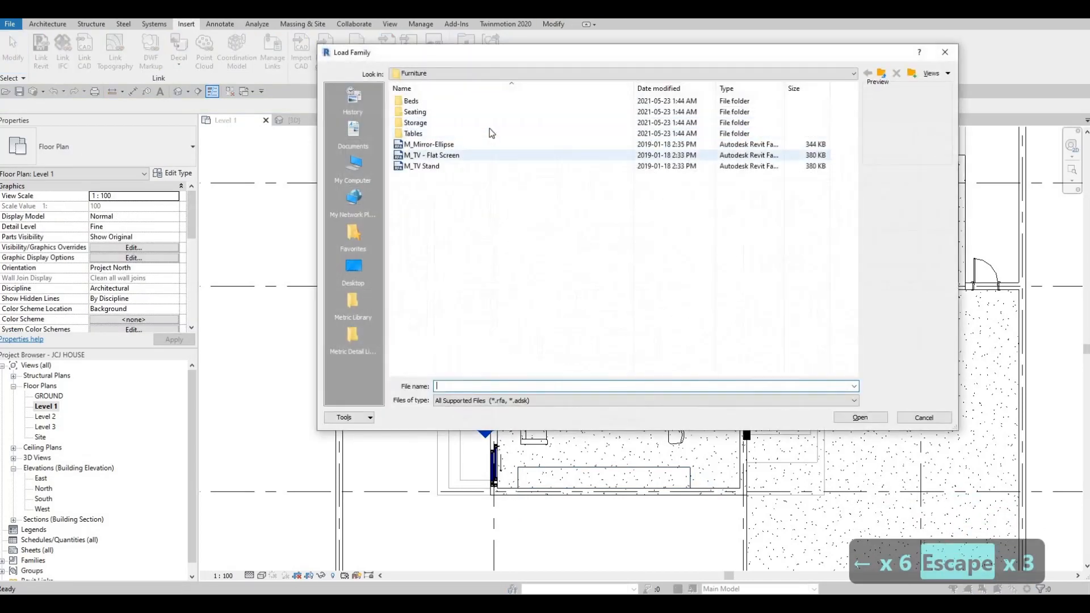
# Load the M_Shelving family from the Storage furniture folder
pyautogui.doubleClick(486, 123)
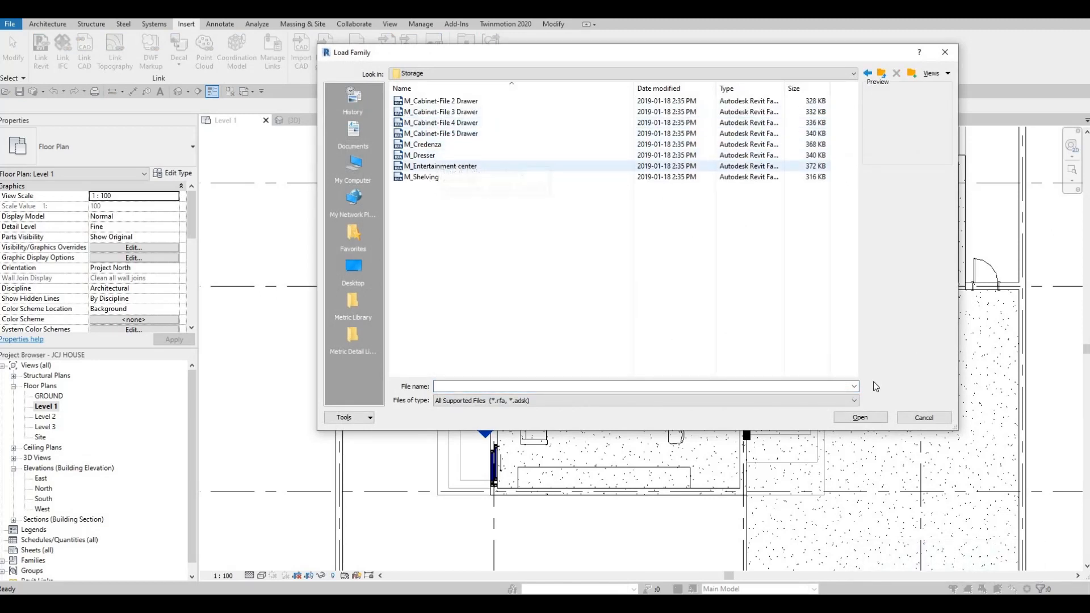
pyautogui.click(426, 176)
pyautogui.click(860, 418)
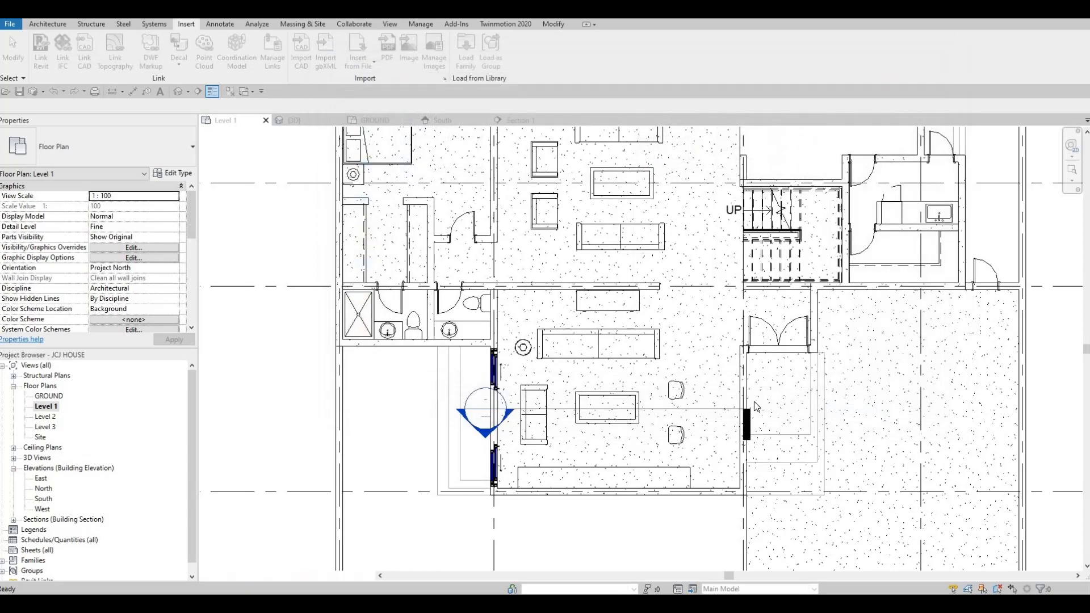
# Place two 0915 x 0254 x 1830mm M_Shelving units end to end against the living room's right-hand exterior wall
pyautogui.press('m')
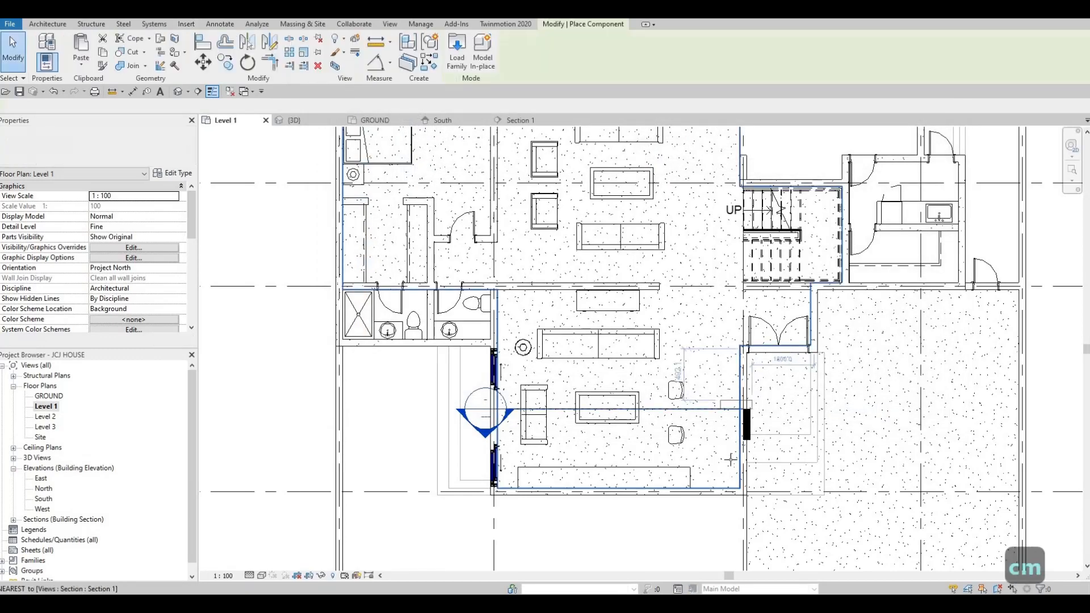
pyautogui.scroll(5, 738, 437)
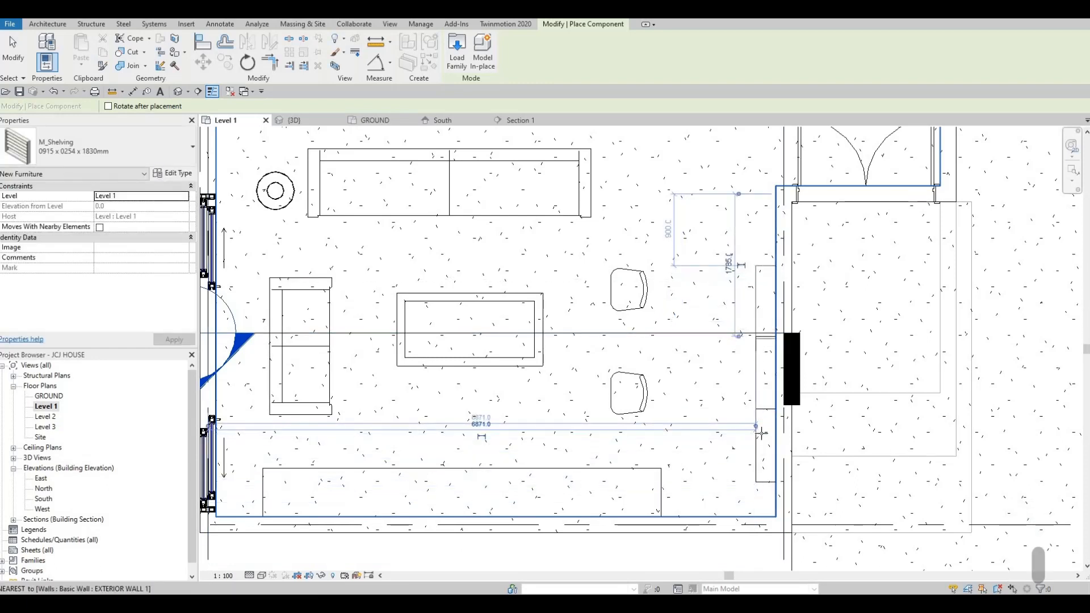
pyautogui.press('Escape')
pyautogui.press('Escape')
# Shift both shelving units together slightly down along the exterior wall, toward the entertainment center's corner
pyautogui.click(766, 404)
pyautogui.keyDown('ctrl'); pyautogui.click(761, 450); pyautogui.keyUp('ctrl')
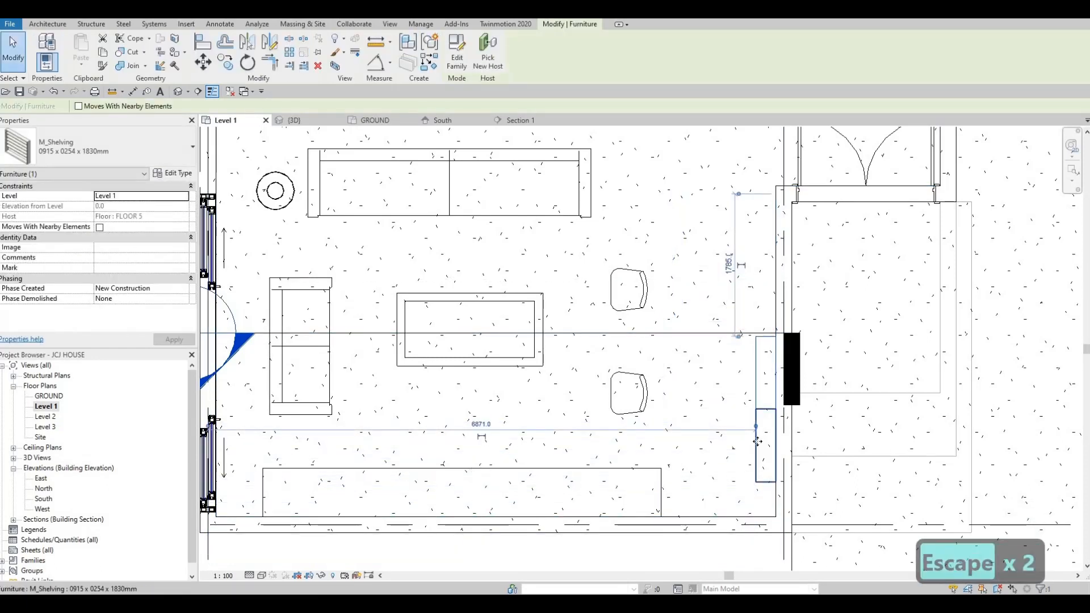
pyautogui.press('Down')
pyautogui.press('Down')
pyautogui.press('Down')
pyautogui.press('Down')
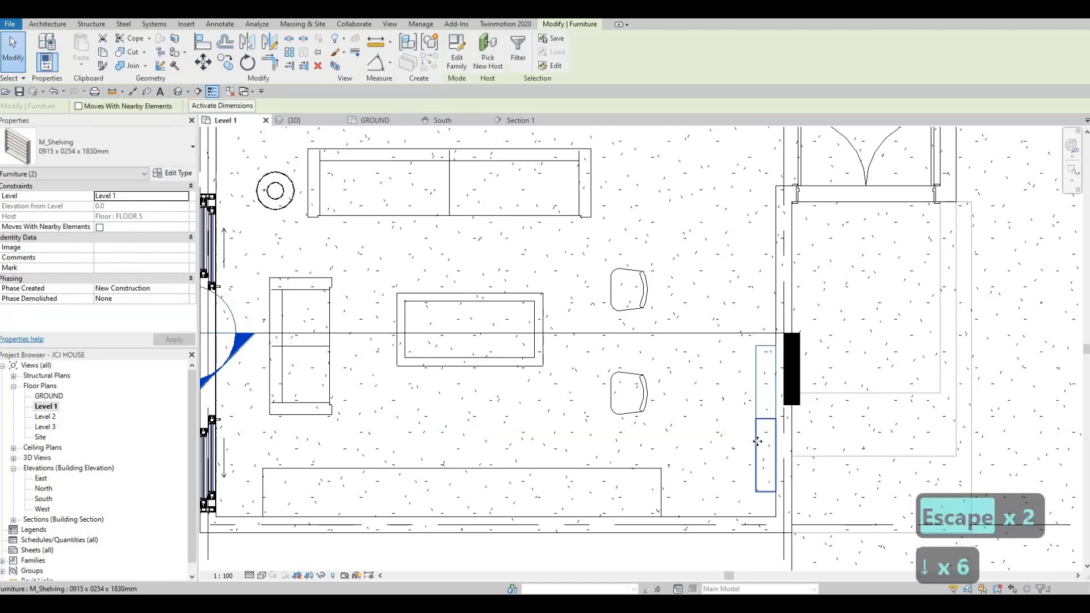
pyautogui.press('Escape')
pyautogui.press('Escape')
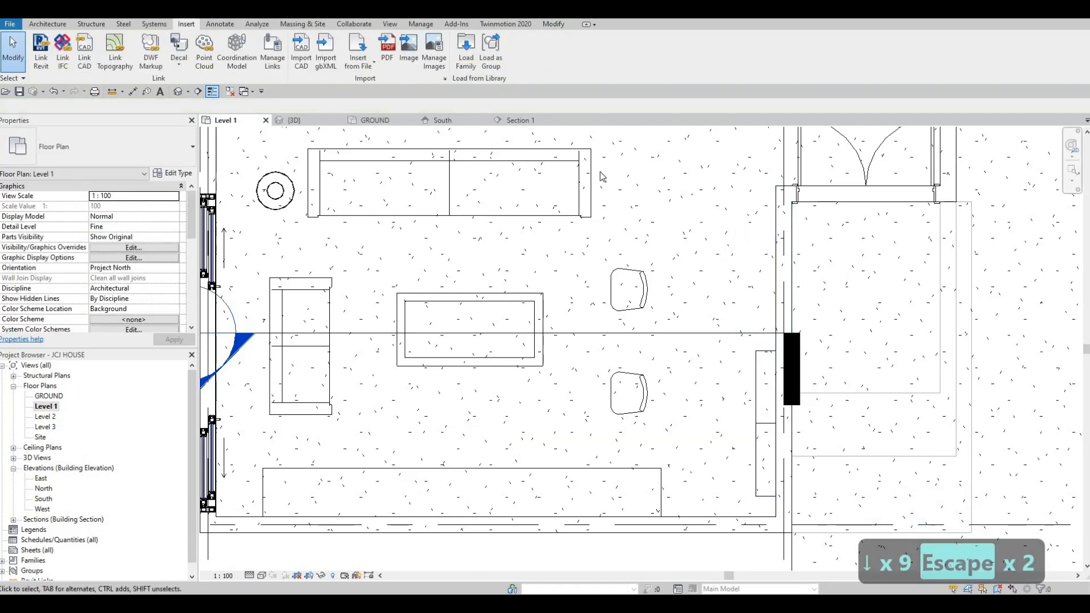
# Duplicate the type of the interior wall behind the credenza as INTERIOR WALL 2
pyautogui.moveTo(732, 207); pyautogui.dragTo(711, 260, button='middle')
pyautogui.press('Escape')
pyautogui.press('Escape')
pyautogui.scroll(-1, 711, 259)
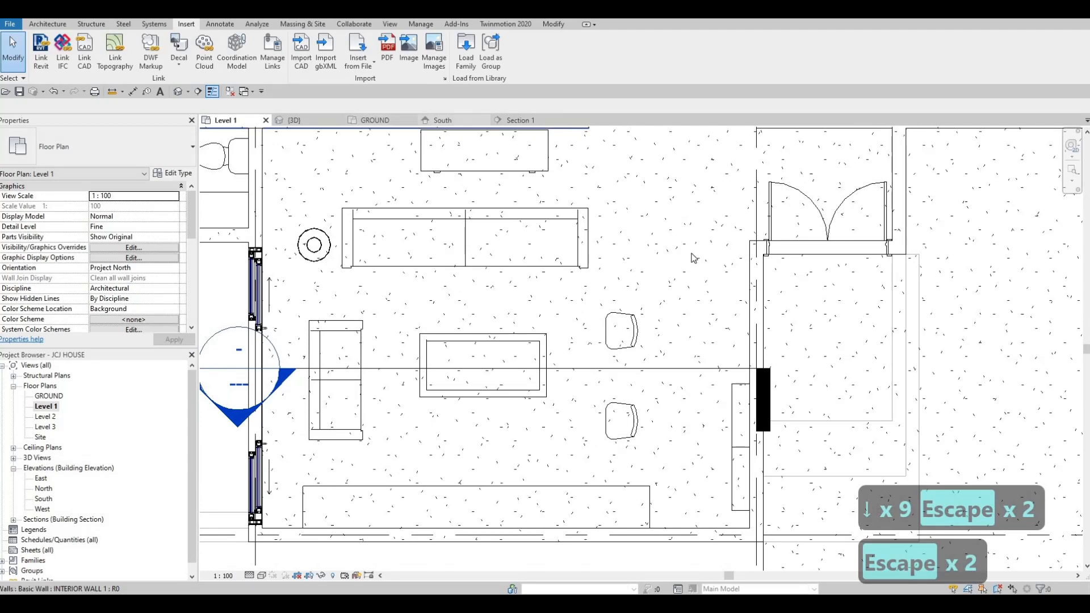
pyautogui.scroll(-2, 606, 217)
pyautogui.click(637, 199)
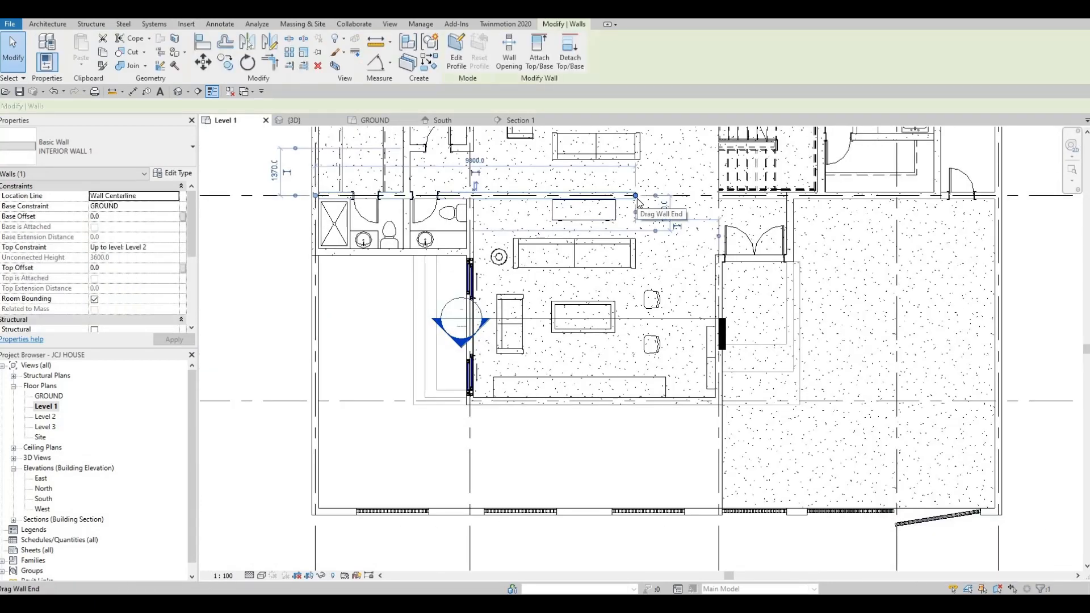
pyautogui.click(173, 173)
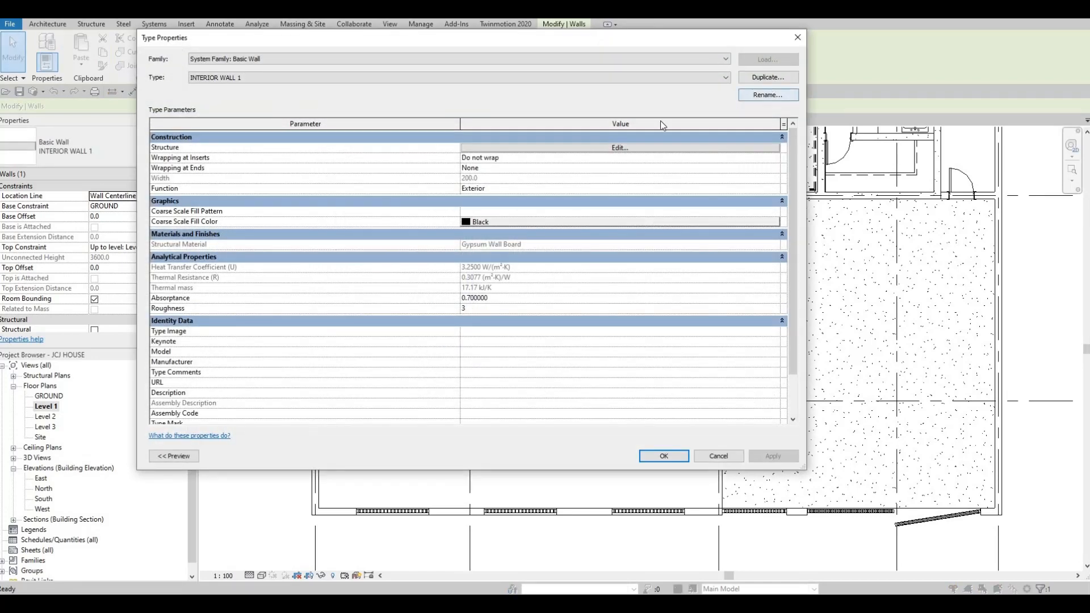
pyautogui.click(768, 78)
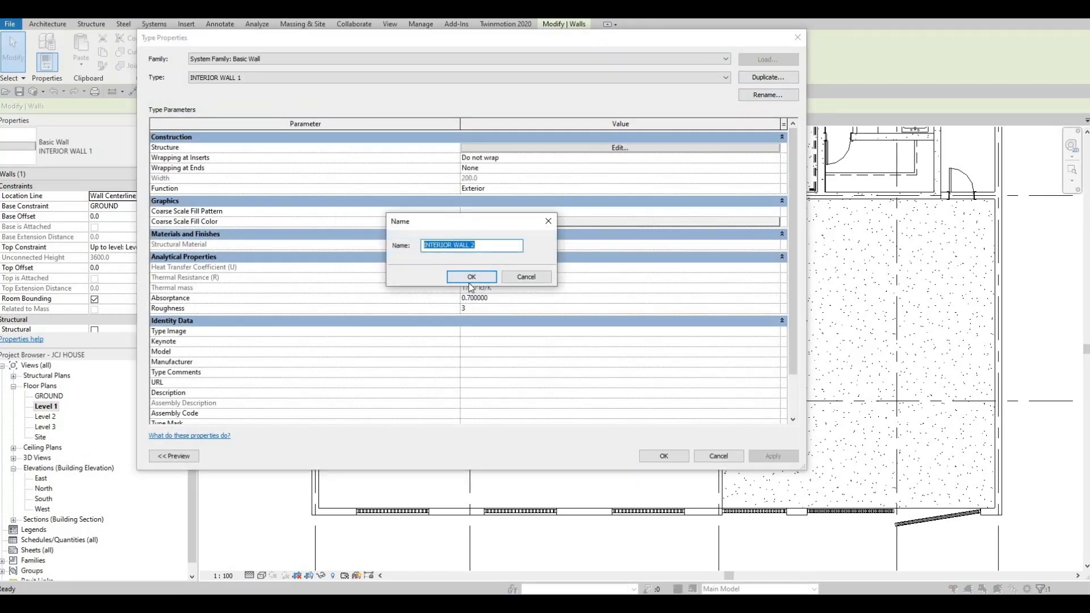
pyautogui.press('Return')
# Set the Gypsum Wall Board structure layer of INTERIOR WALL 2 to 100 mm thick and apply the type
pyautogui.click(571, 149)
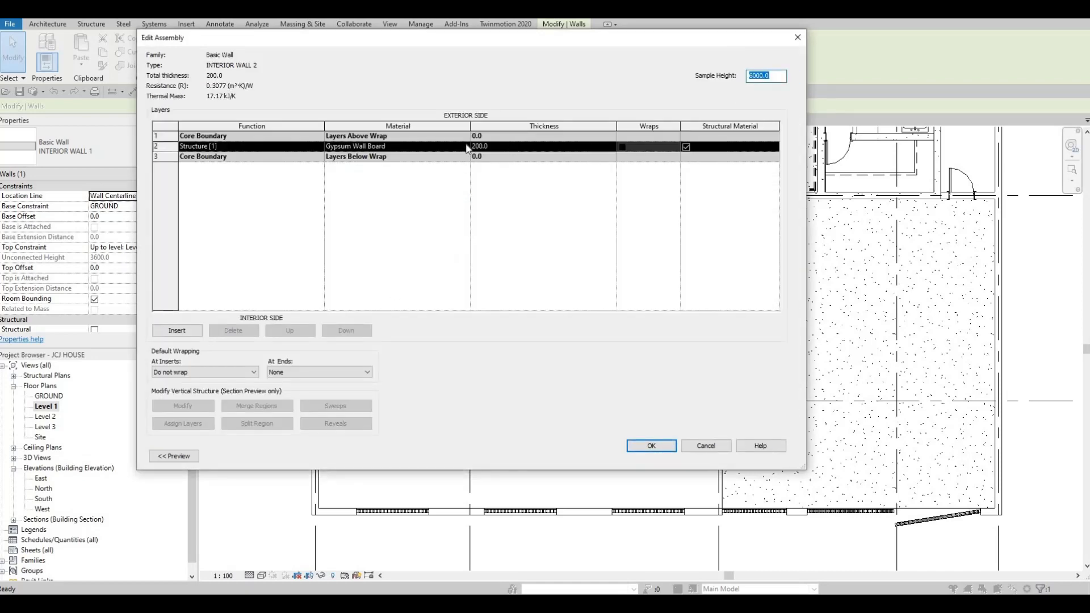
pyautogui.press('Tab')
pyautogui.write('100')
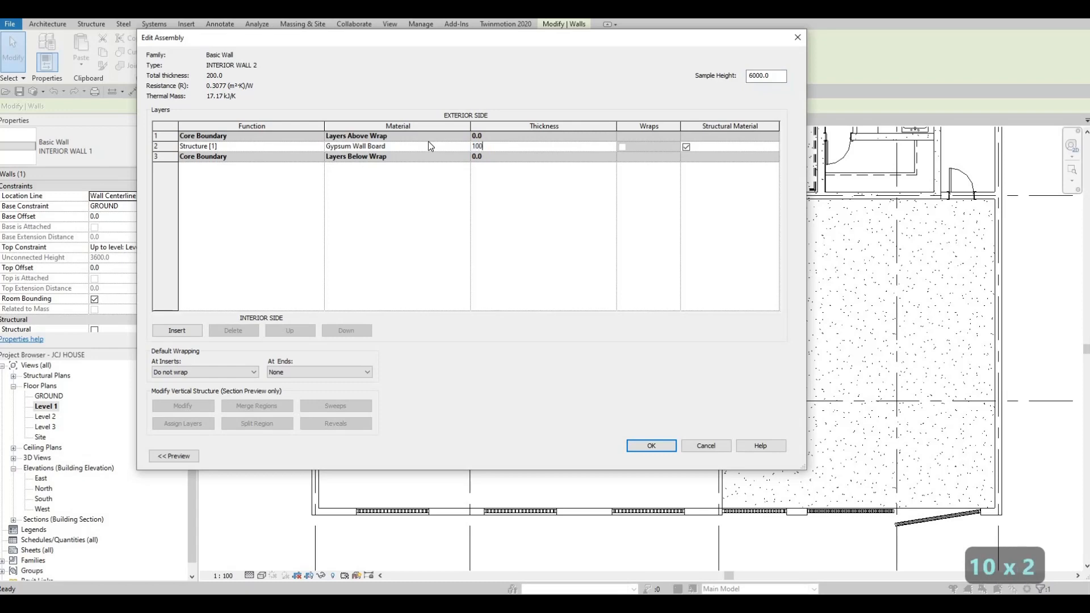
pyautogui.press('Return')
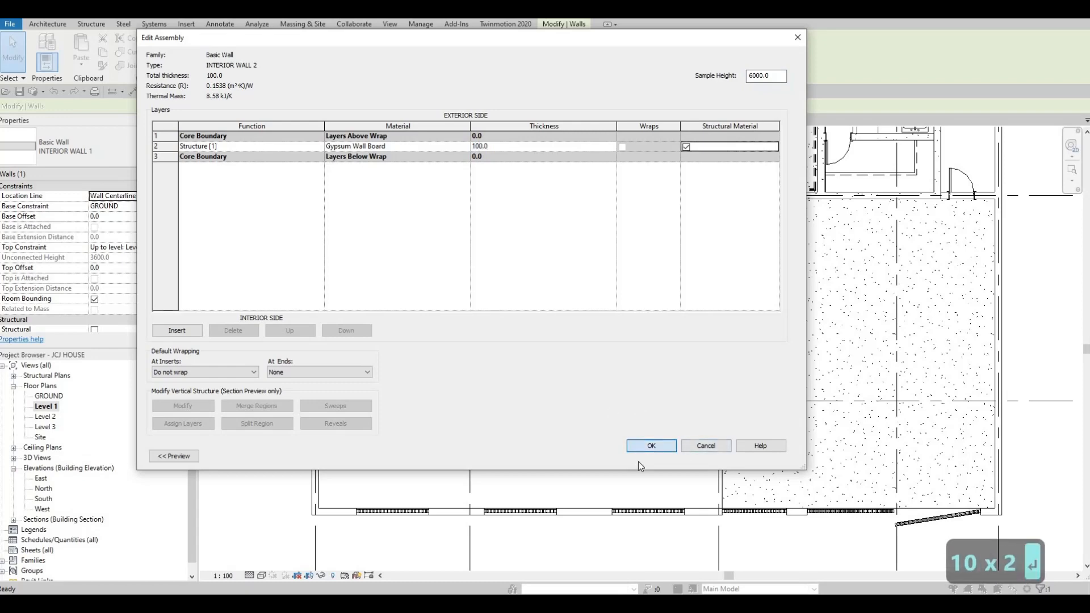
pyautogui.press('Return')
pyautogui.click(651, 456)
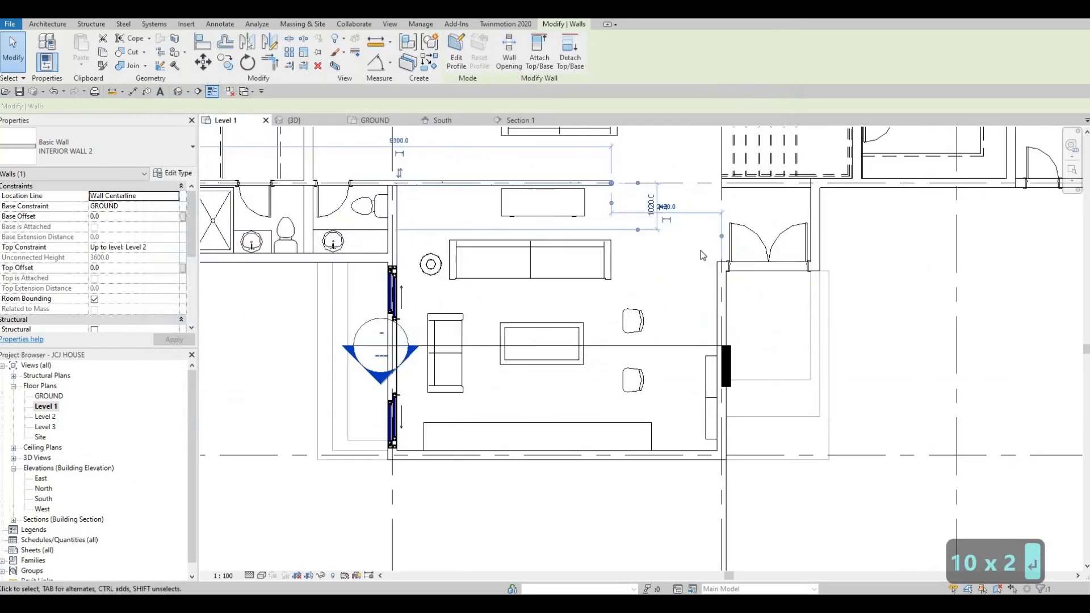
pyautogui.scroll(2, 702, 255)
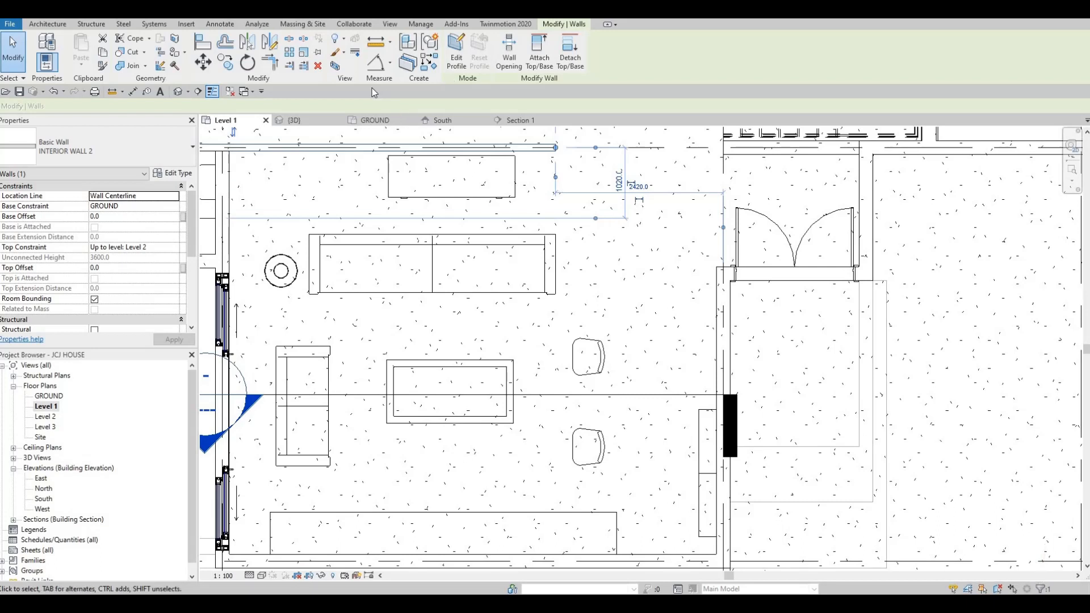
pyautogui.click(663, 295)
pyautogui.press('Escape')
pyautogui.press('Escape')
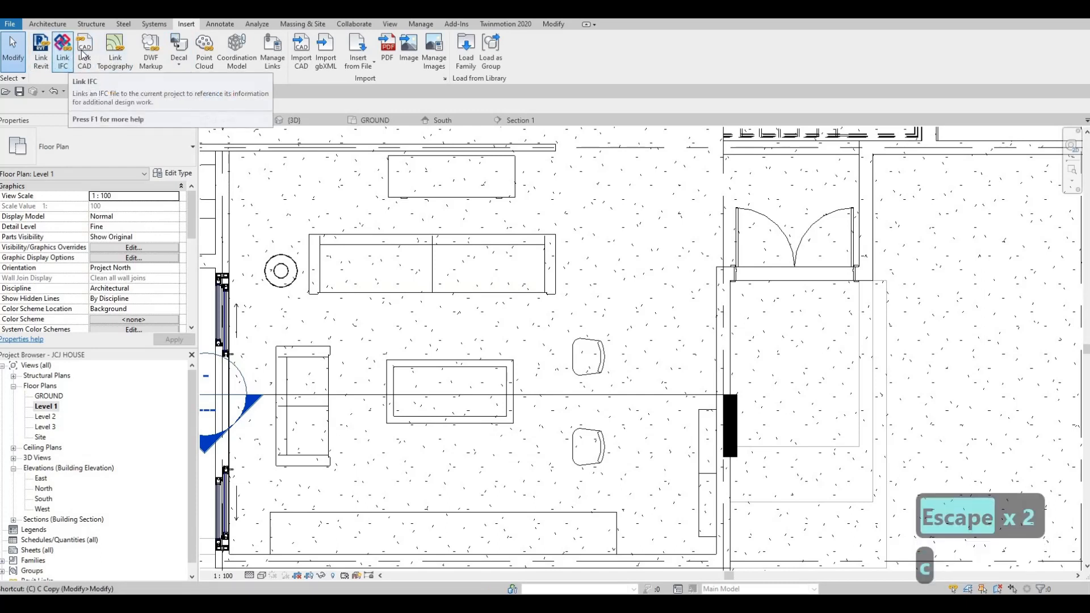
# Draw a three-sided INTERIOR WALL 2 enclosure beside the double door, with an 1840 mm long side and two short returns toward the exterior wall
pyautogui.click(47, 24)
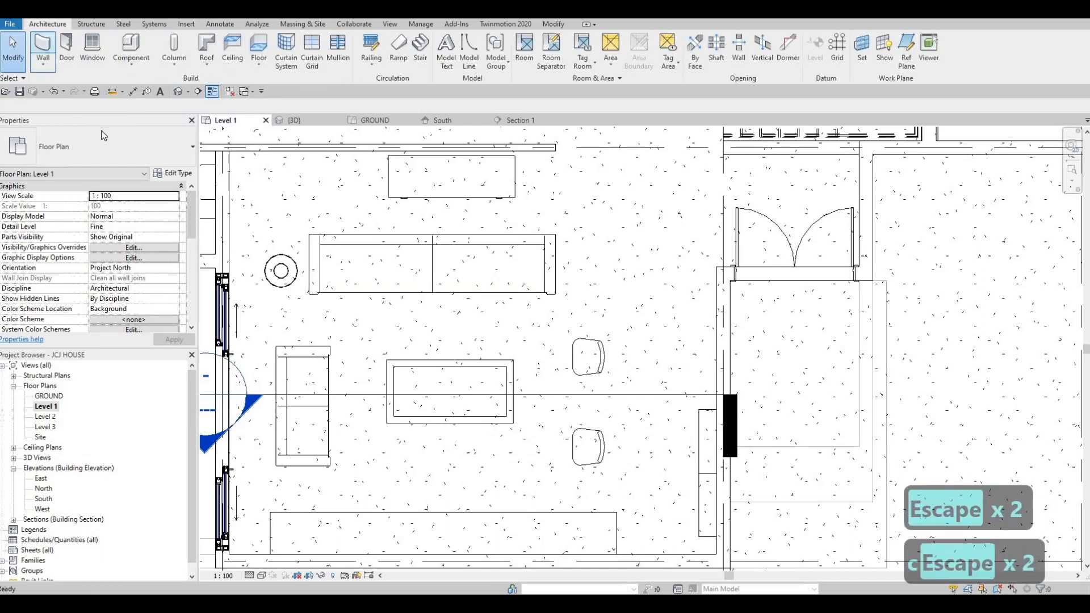
pyautogui.press('w')
pyautogui.press('a')
pyautogui.click(166, 151)
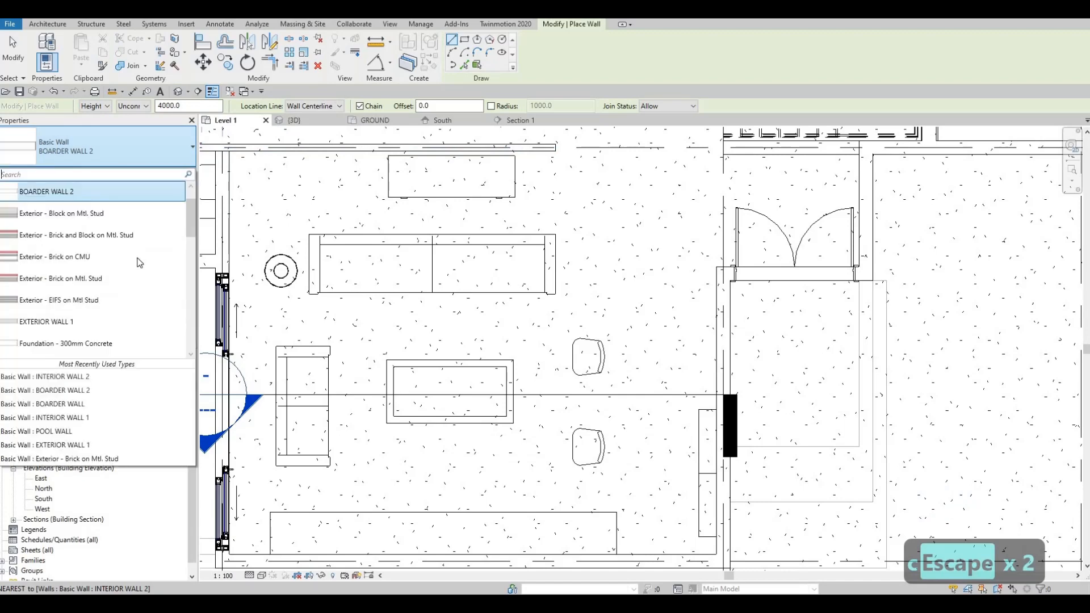
pyautogui.scroll(-4, 140, 262)
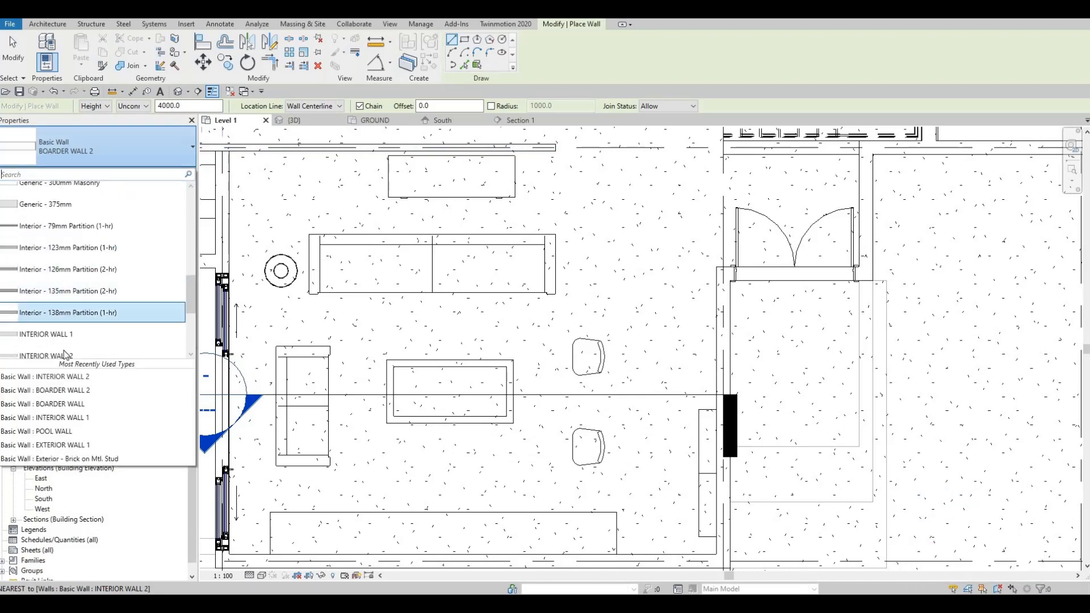
pyautogui.click(64, 351)
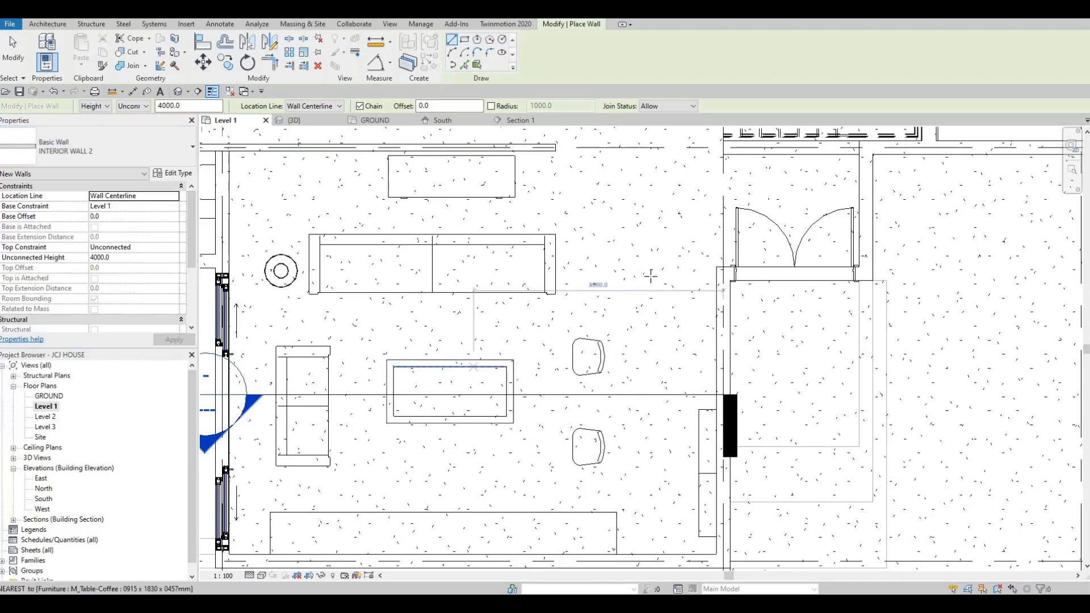
pyautogui.scroll(3, 710, 277)
pyautogui.click(699, 269)
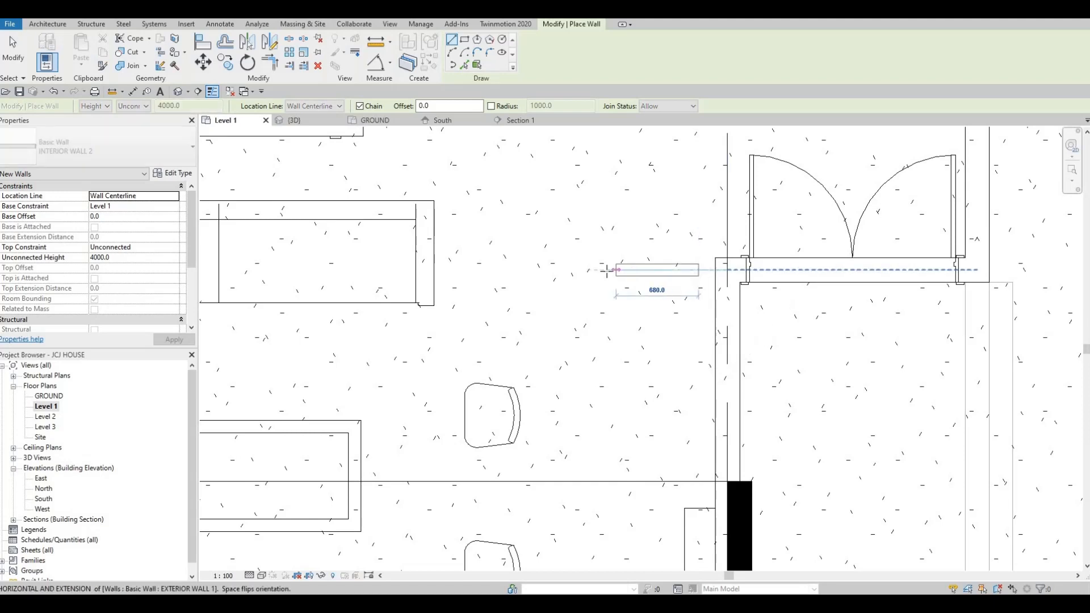
pyautogui.click(606, 270)
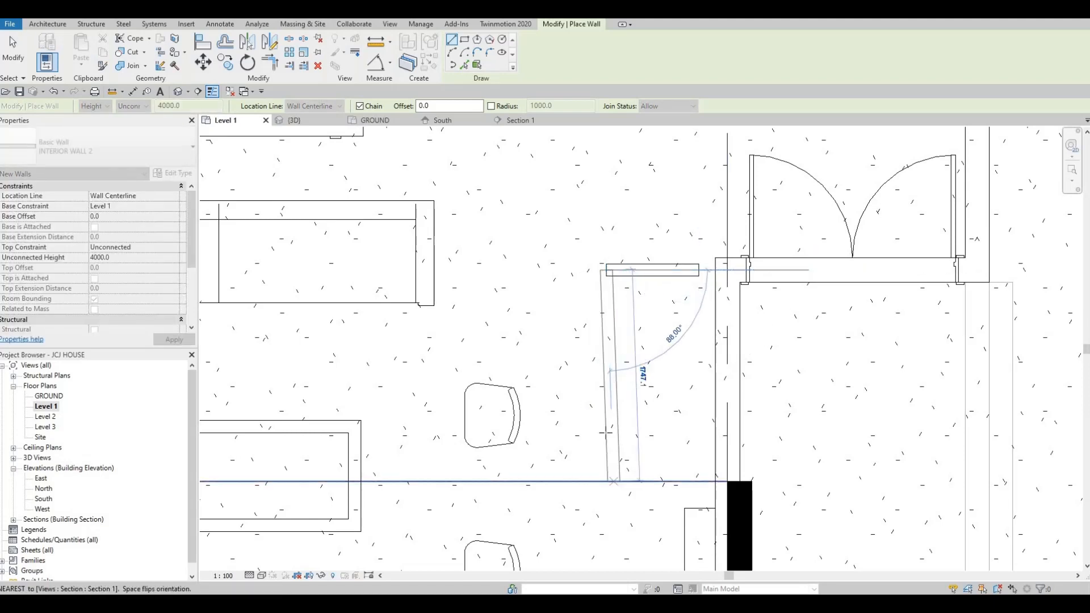
pyautogui.moveTo(601, 494); pyautogui.dragTo(601, 440, button='middle')
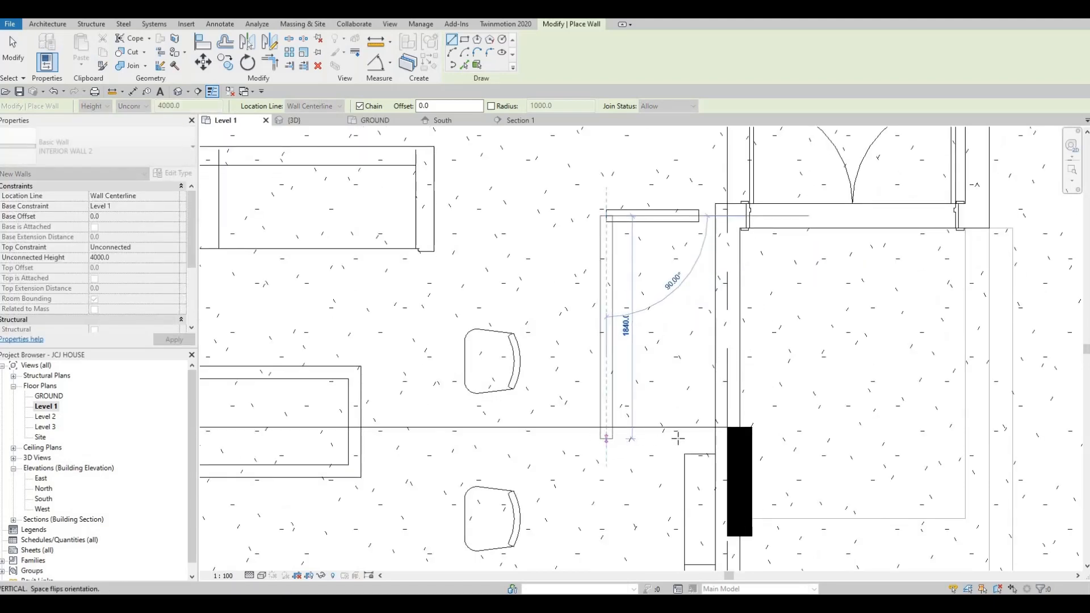
pyautogui.click(606, 438)
pyautogui.click(685, 268)
pyautogui.press('Escape')
pyautogui.press('Escape')
pyautogui.press('Escape')
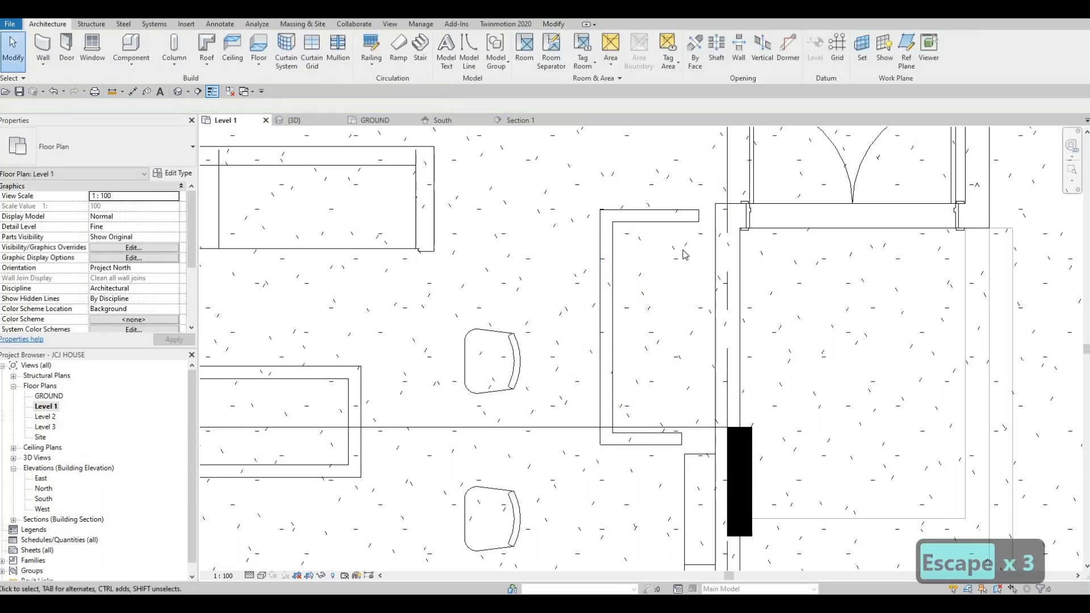
# Align the enclosure's upper return with the face of the double door wall and extend its end to the exterior wall
pyautogui.press('a')
pyautogui.press('l')
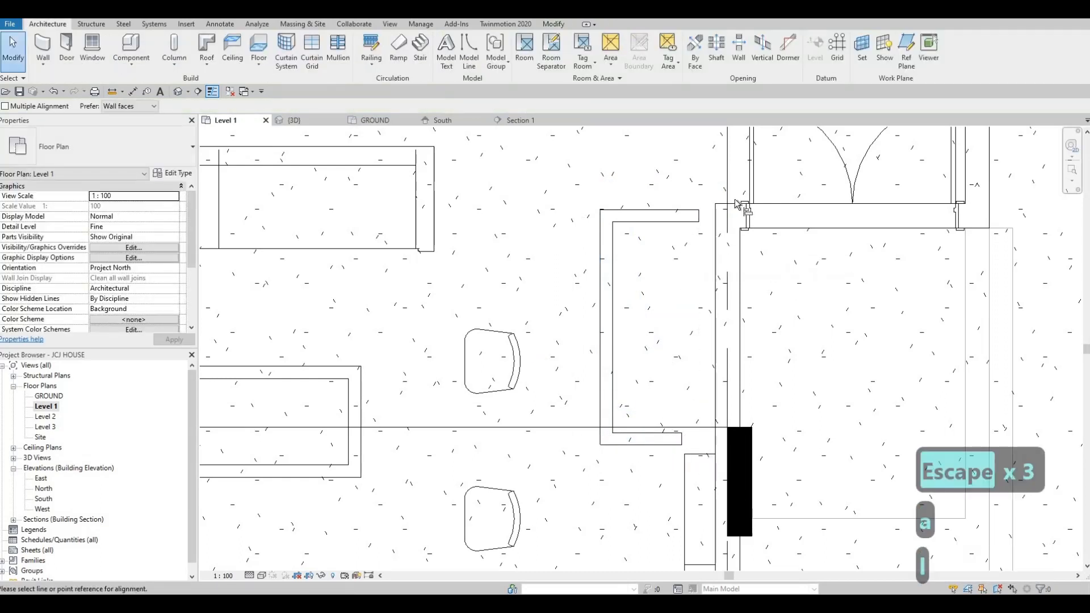
pyautogui.click(678, 213)
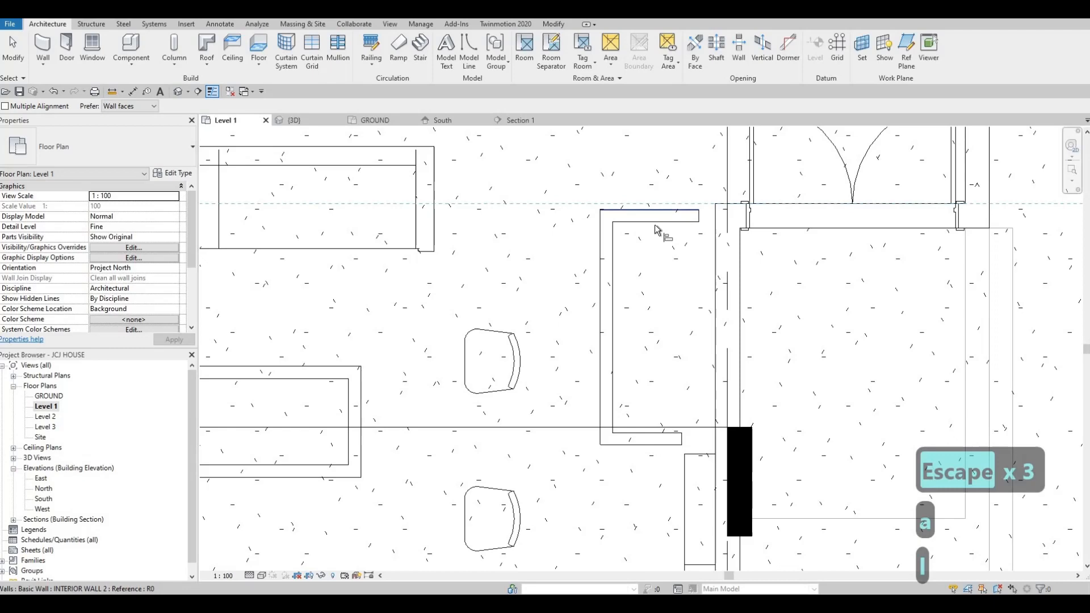
pyautogui.press('Escape')
pyautogui.press('Escape')
pyautogui.click(686, 213)
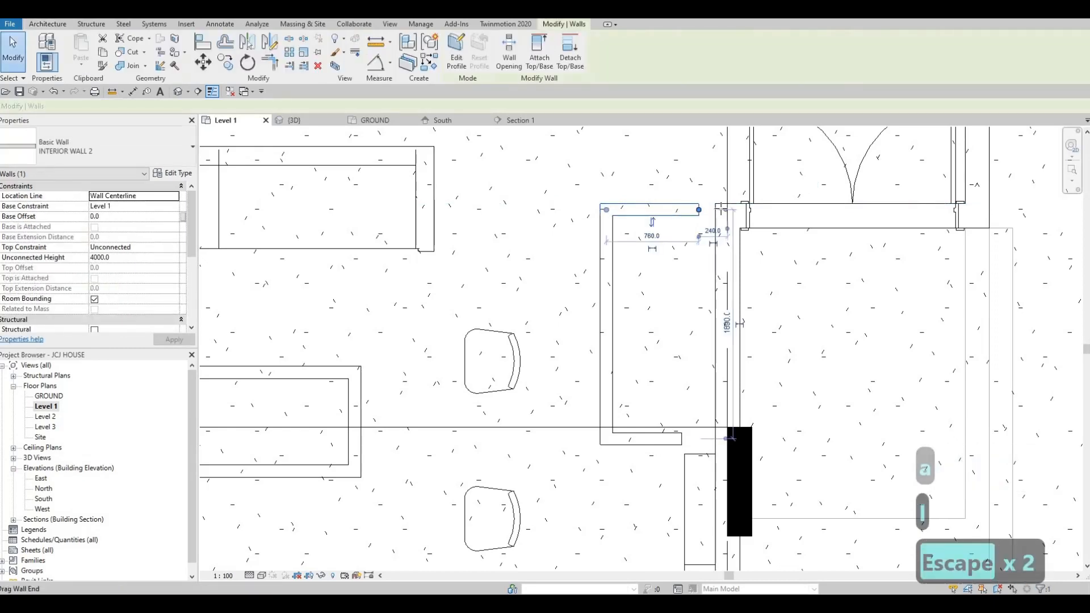
pyautogui.moveTo(699, 209); pyautogui.dragTo(720, 210)
pyautogui.press('Escape')
# Move the enclosure's long side toward the exterior wall and set its distance from that wall to 700 mm
pyautogui.click(653, 245)
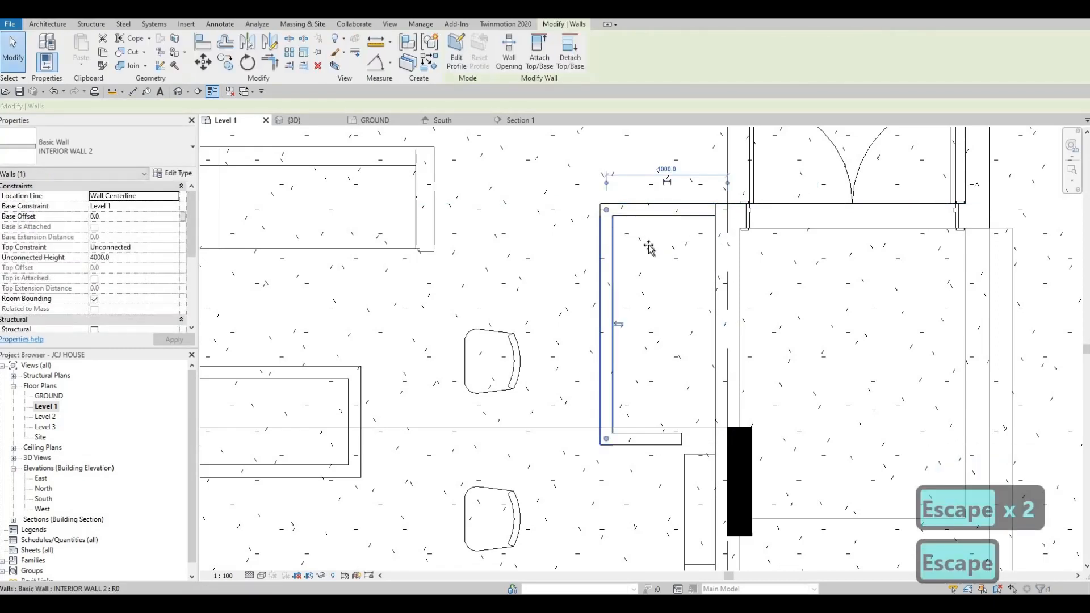
pyautogui.moveTo(656, 247); pyautogui.dragTo(700, 248)
pyautogui.click(689, 168)
pyautogui.write('700')
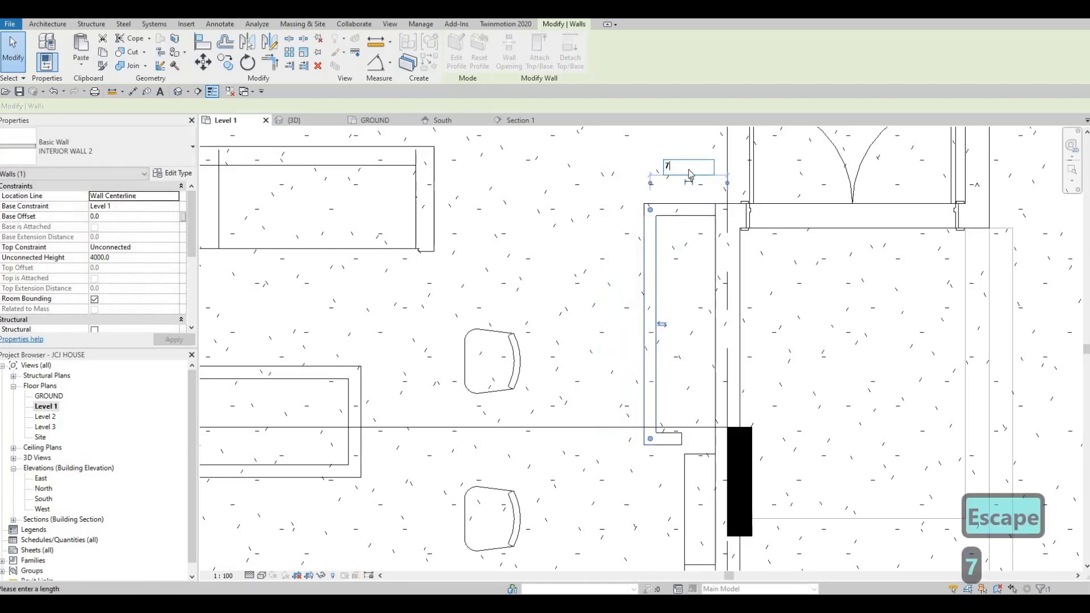
pyautogui.press('Return')
pyautogui.press('Escape')
pyautogui.press('Escape')
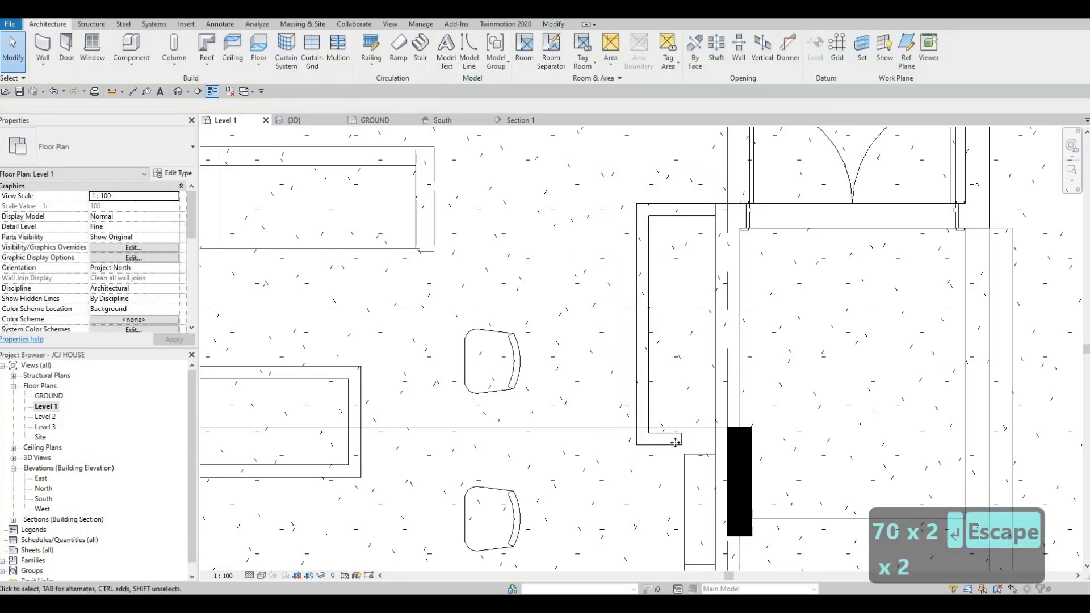
# Extend the enclosure's lower return to the exterior wall and align its outer face with the adjacent shelving unit's edge
pyautogui.click(681, 441)
pyautogui.moveTo(681, 438); pyautogui.dragTo(703, 451)
pyautogui.press('Escape')
pyautogui.press('Escape')
pyautogui.press('a')
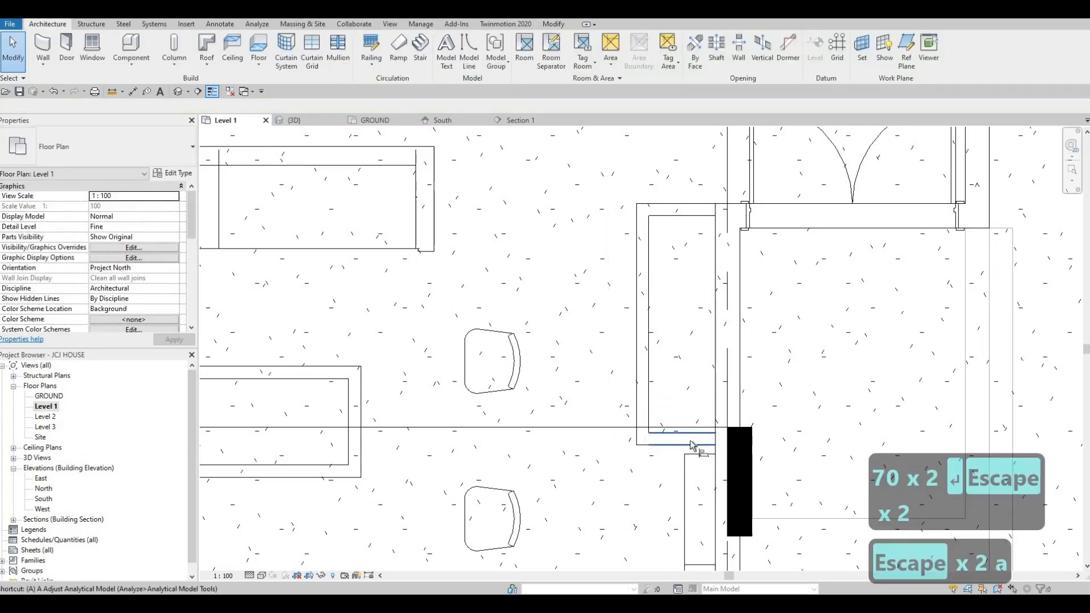
pyautogui.press('l')
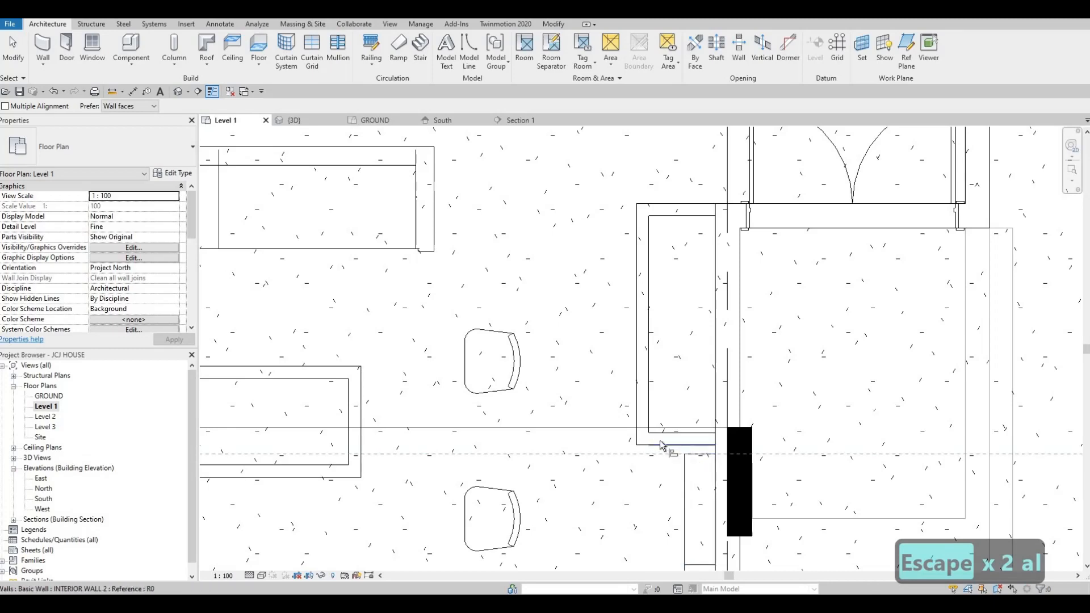
pyautogui.press('Escape')
pyautogui.press('Escape')
# Nudge both shelving units together down along the exterior wall to leave a small gap below the enclosure
pyautogui.scroll(-2, 785, 391)
pyautogui.moveTo(786, 392); pyautogui.dragTo(759, 423, button='middle')
pyautogui.scroll(-1, 827, 300)
pyautogui.scroll(3, 773, 381)
pyautogui.scroll(-1, 759, 423)
pyautogui.press('Escape')
pyautogui.click(767, 446)
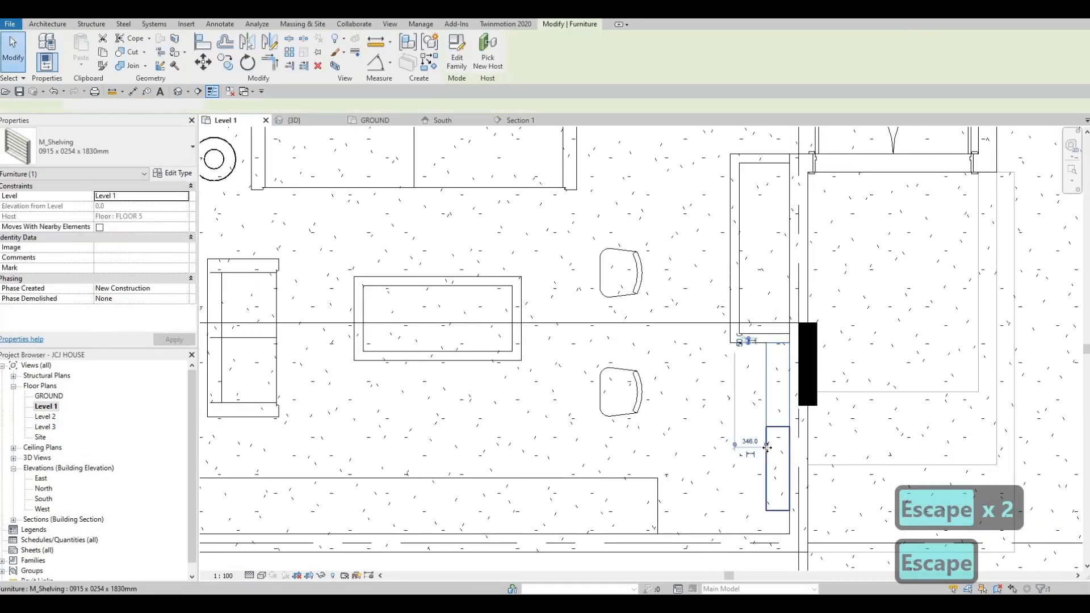
pyautogui.keyDown('ctrl'); pyautogui.click(768, 421); pyautogui.keyUp('ctrl')
pyautogui.press('Down')
pyautogui.press('Down')
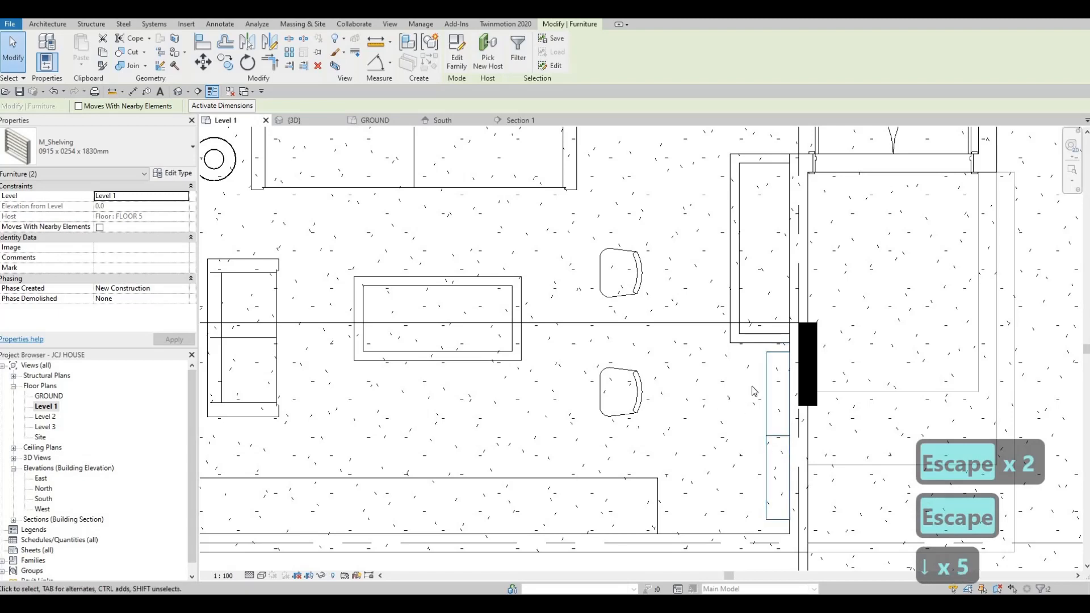
pyautogui.press('Escape')
pyautogui.press('Escape')
# Start loading a family and browse the Canada library to the Residential folder within Doors
pyautogui.moveTo(718, 443); pyautogui.dragTo(710, 503, button='middle')
pyautogui.scroll(-2, 757, 278)
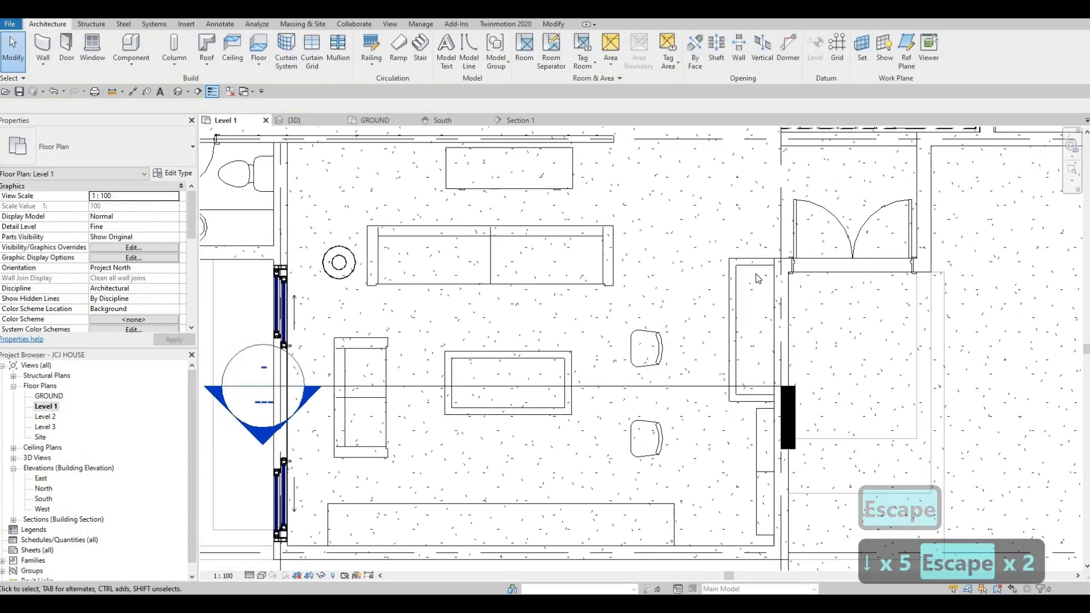
pyautogui.scroll(3, 758, 278)
pyautogui.press('Escape')
pyautogui.press('Escape')
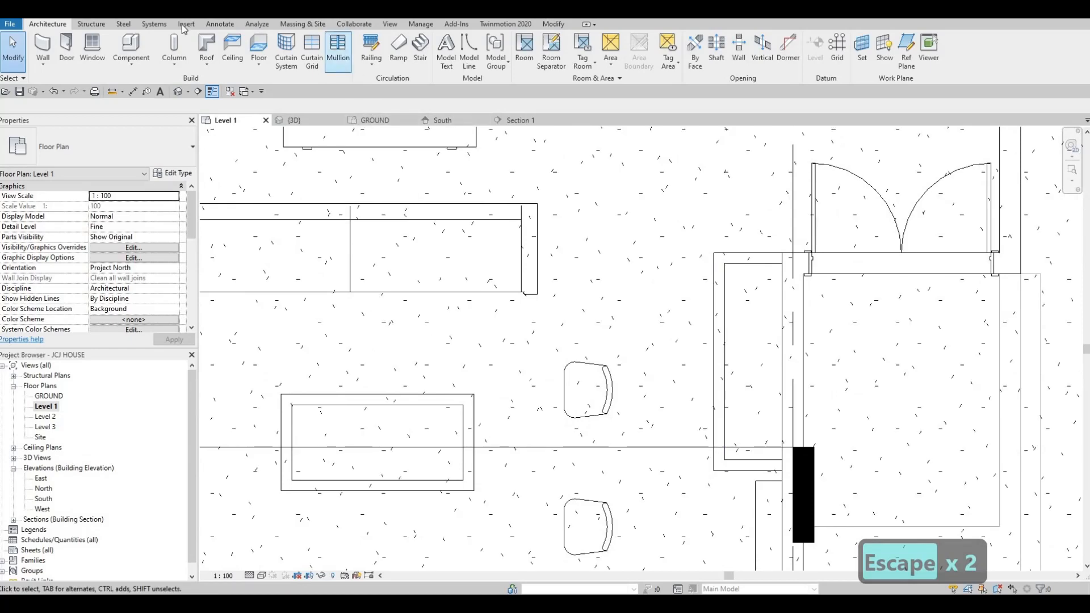
pyautogui.click(465, 53)
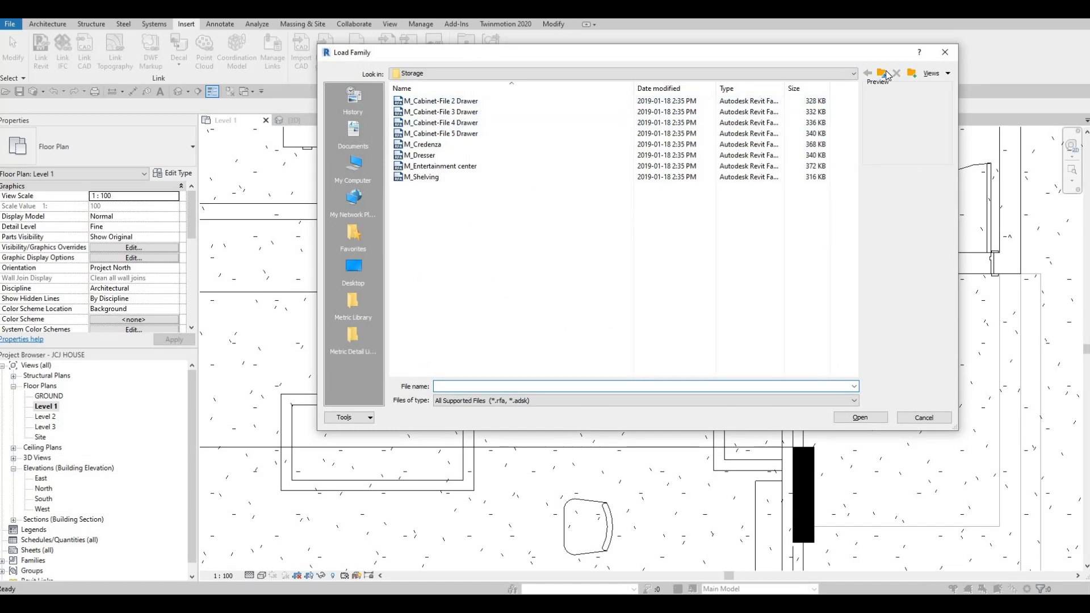
pyautogui.click(883, 73)
pyautogui.click(884, 73)
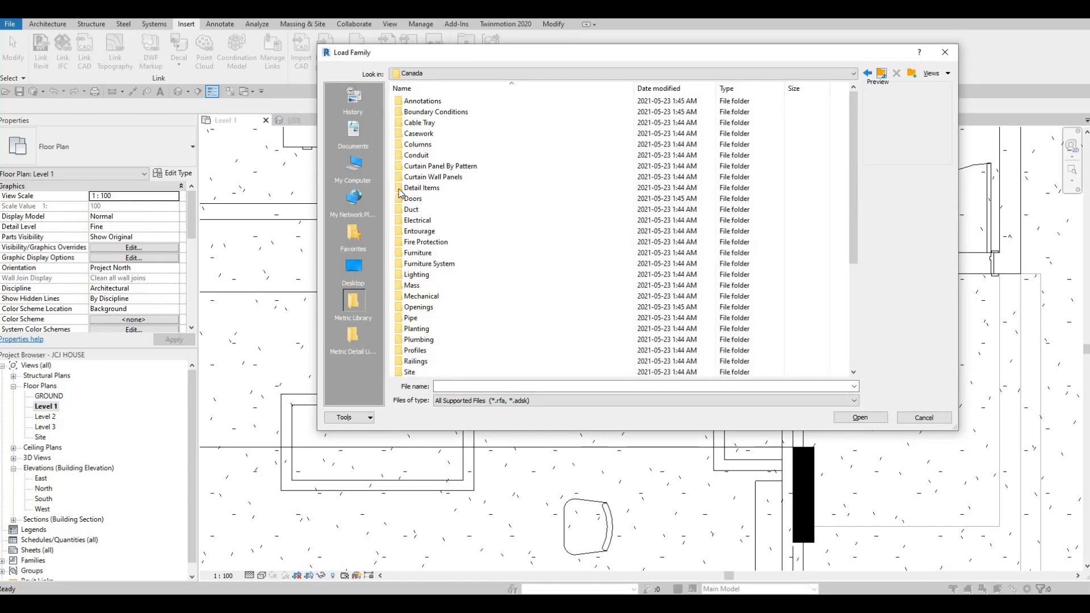
pyautogui.scroll(-3, 405, 182)
pyautogui.scroll(1, 420, 142)
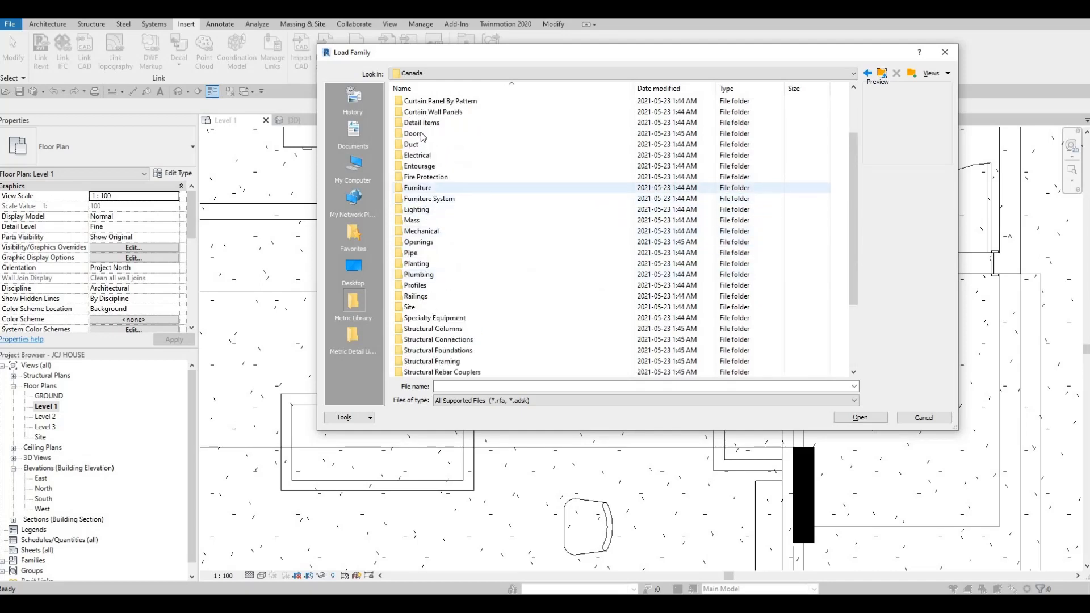
pyautogui.doubleClick(423, 134)
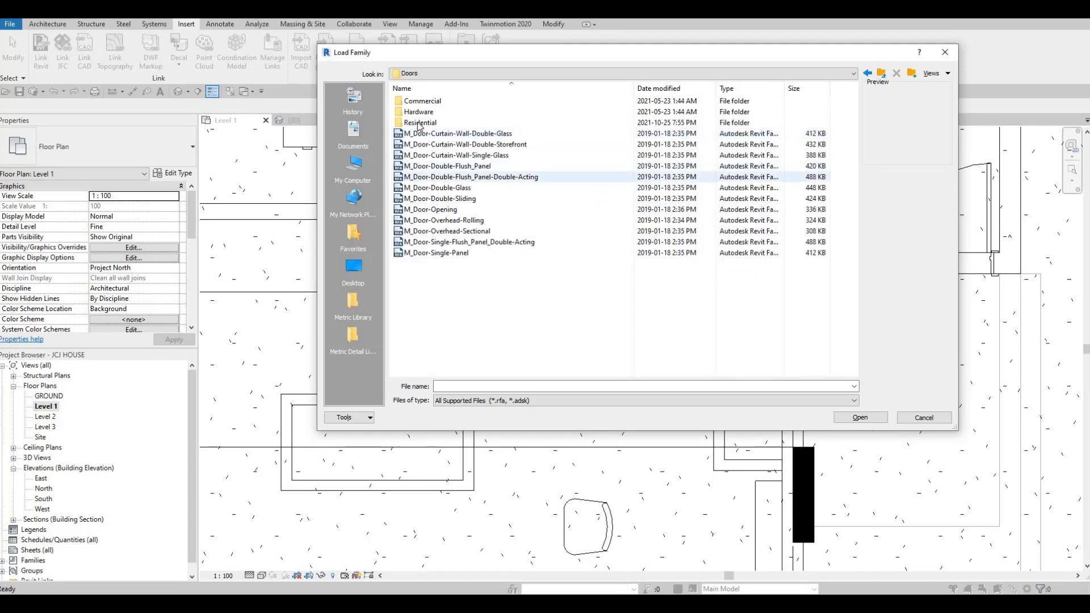
pyautogui.doubleClick(420, 123)
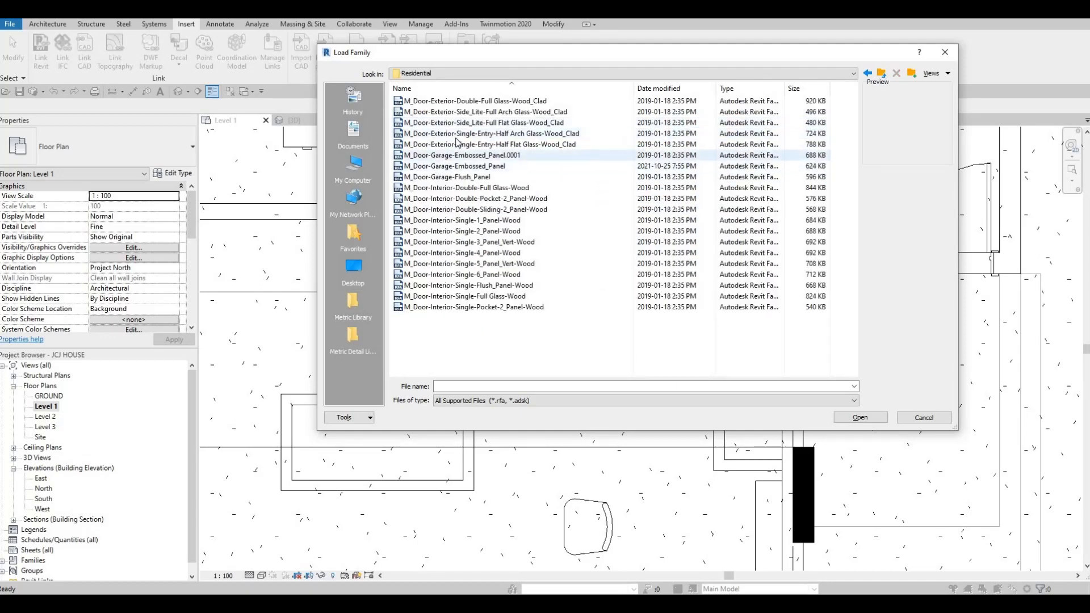
# Load the M_Door-Interior-Double-Sliding-2_Panel-Wood family with all of its types
pyautogui.click(457, 143)
pyautogui.click(451, 188)
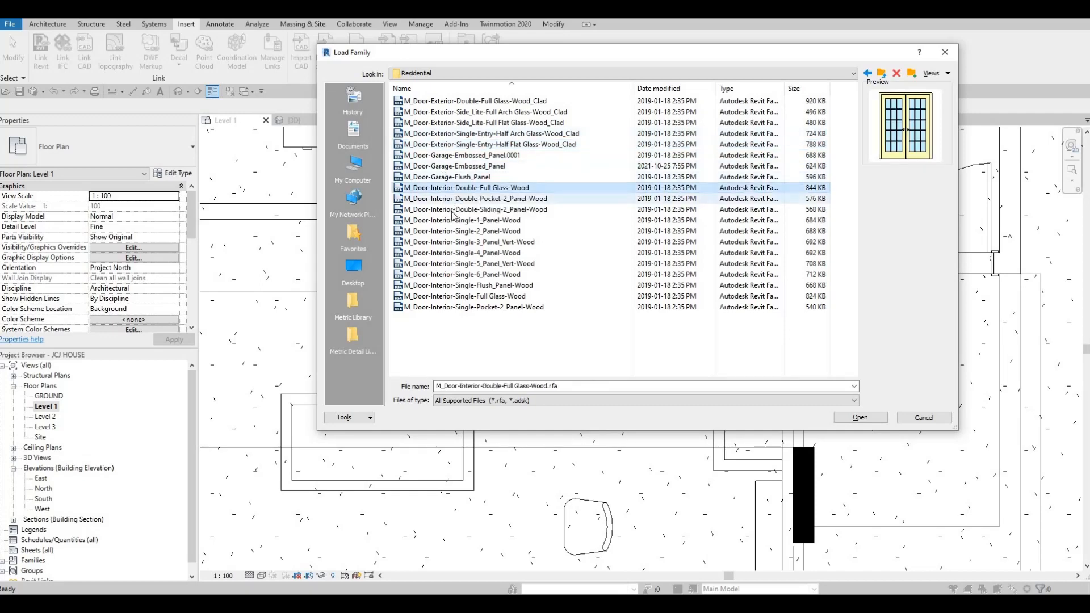
pyautogui.click(452, 200)
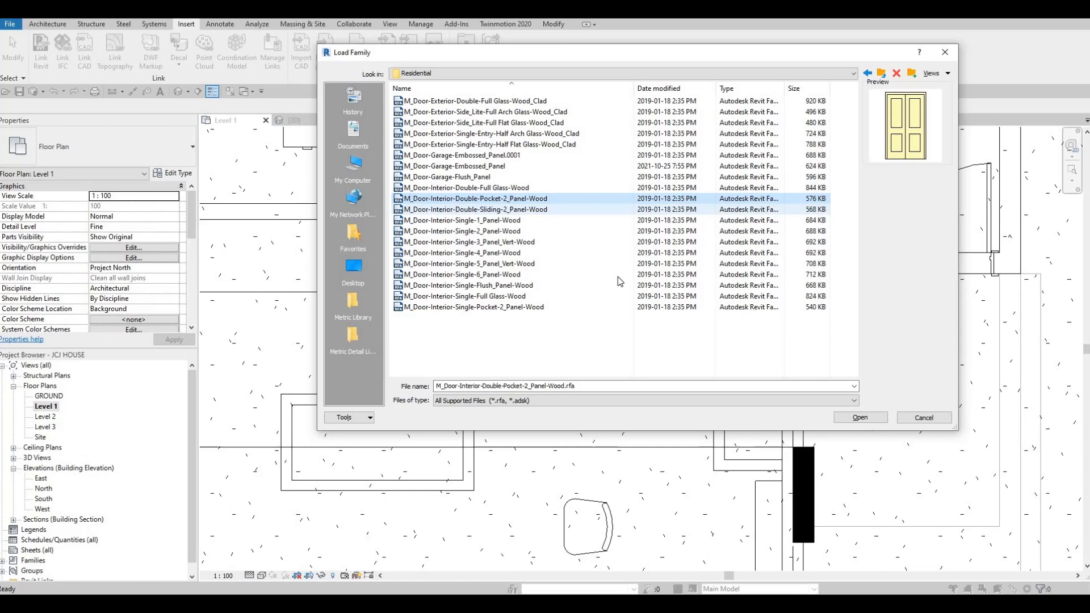
pyautogui.click(499, 211)
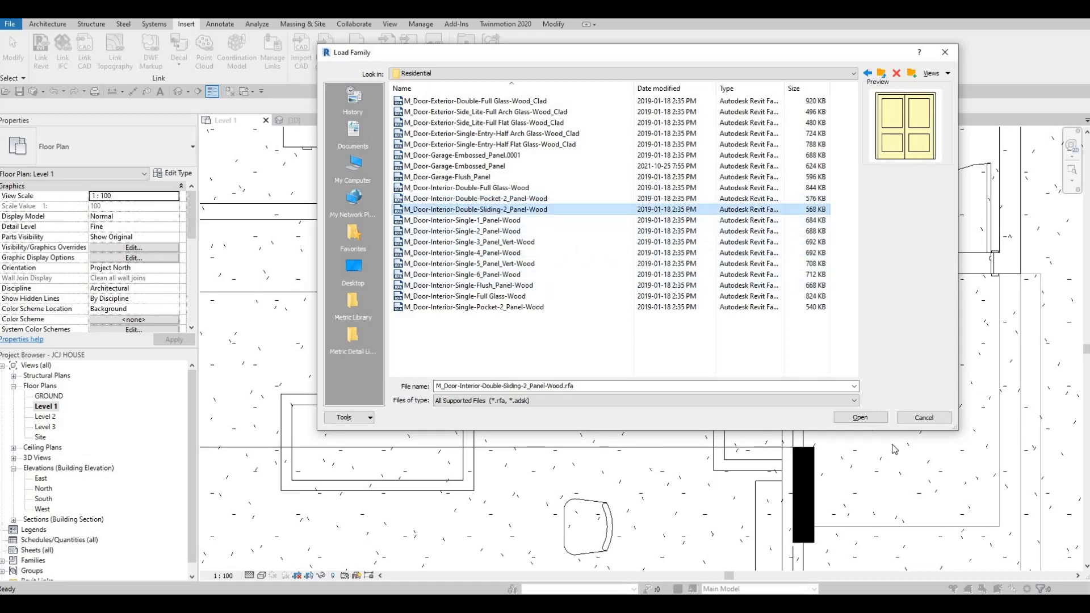
pyautogui.press('Return')
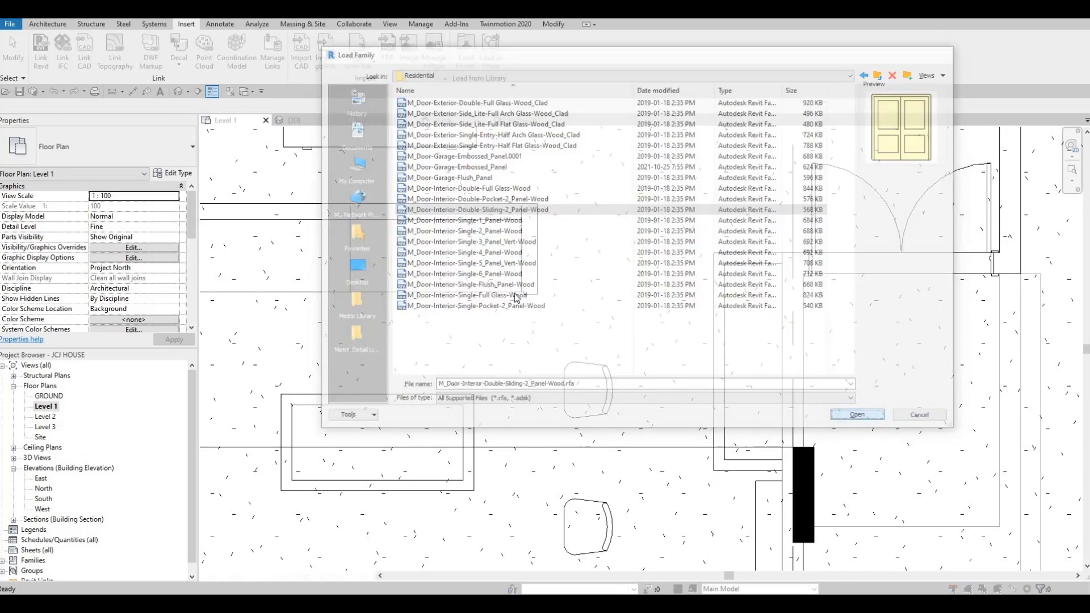
pyautogui.scroll(-1, 467, 330)
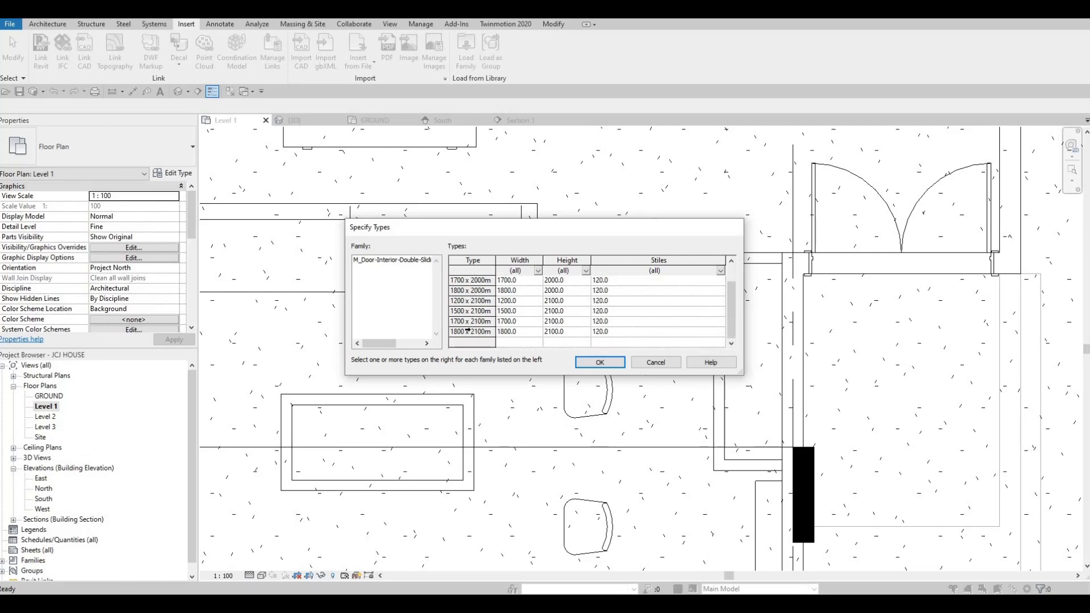
pyautogui.hotkey('ctrl', 'a')
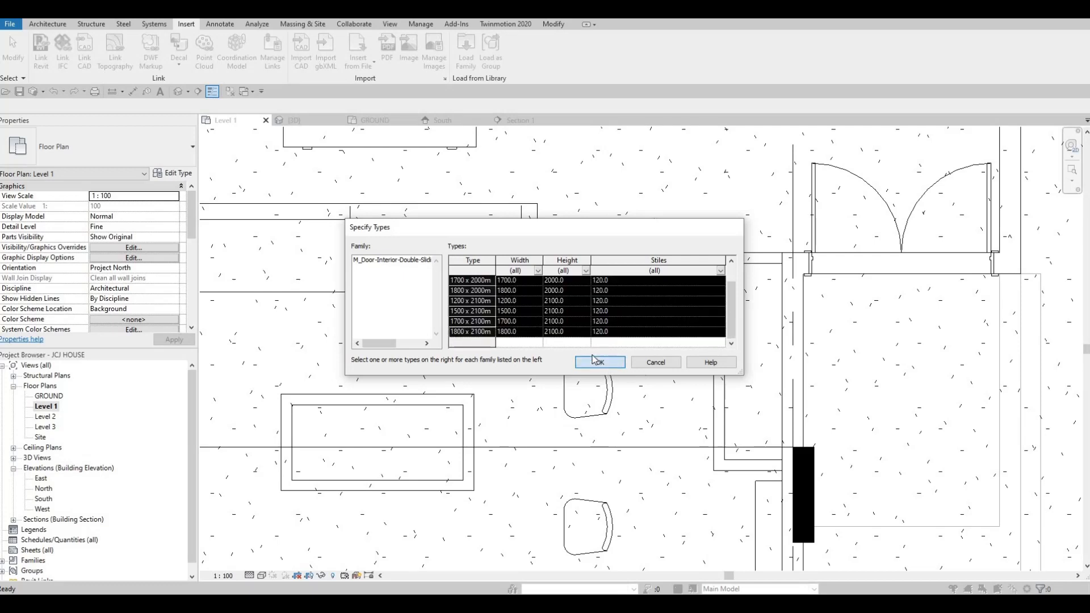
pyautogui.click(597, 362)
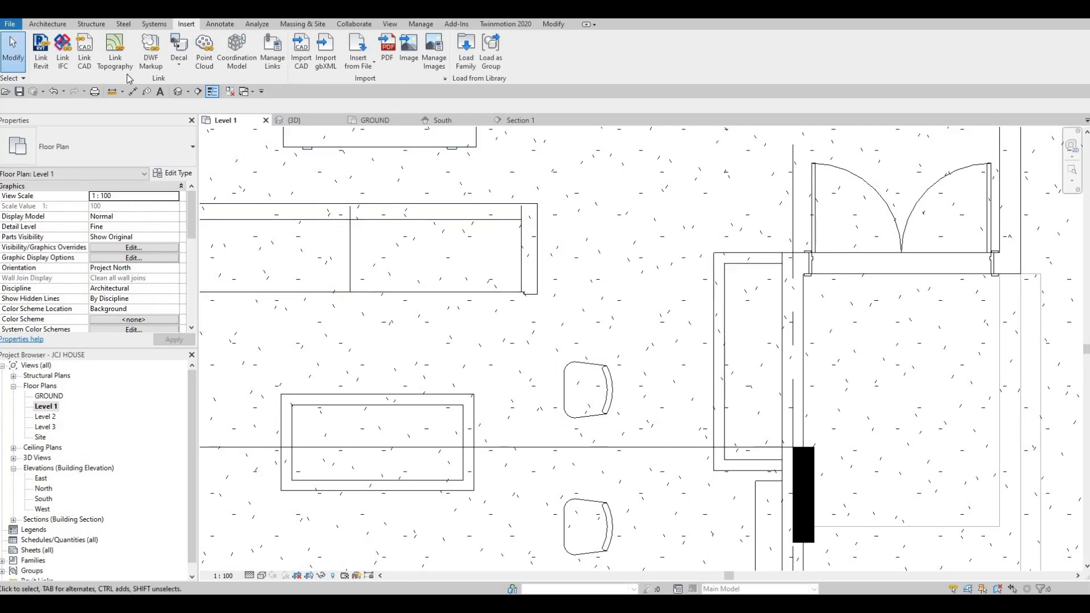
# Place a 1700 x 2000mm double sliding interior door centred in the enclosure's long wall, with its orientation flipped
pyautogui.click(39, 25)
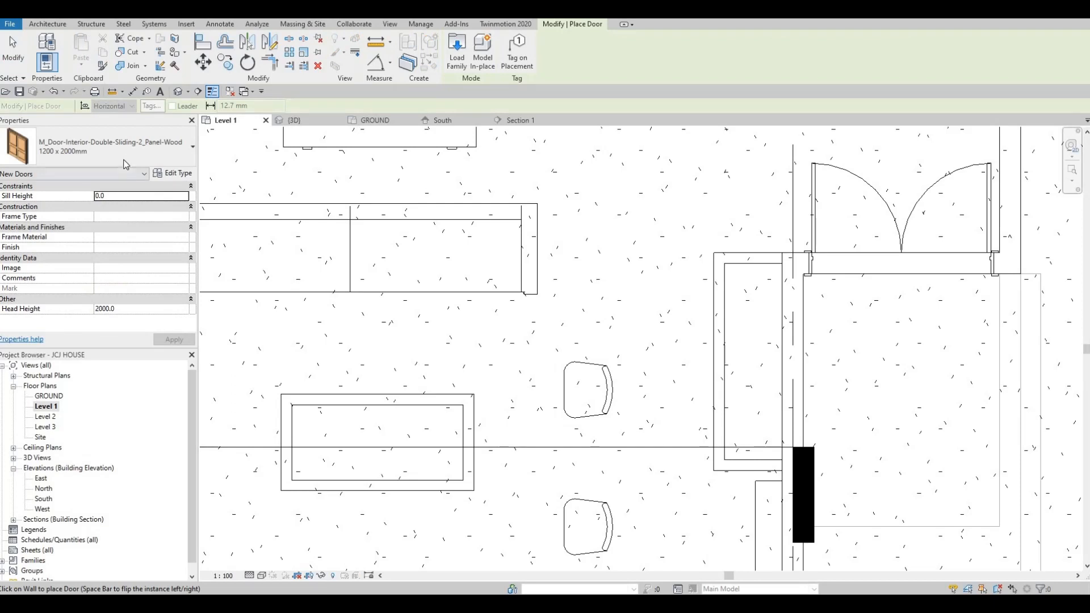
pyautogui.click(126, 162)
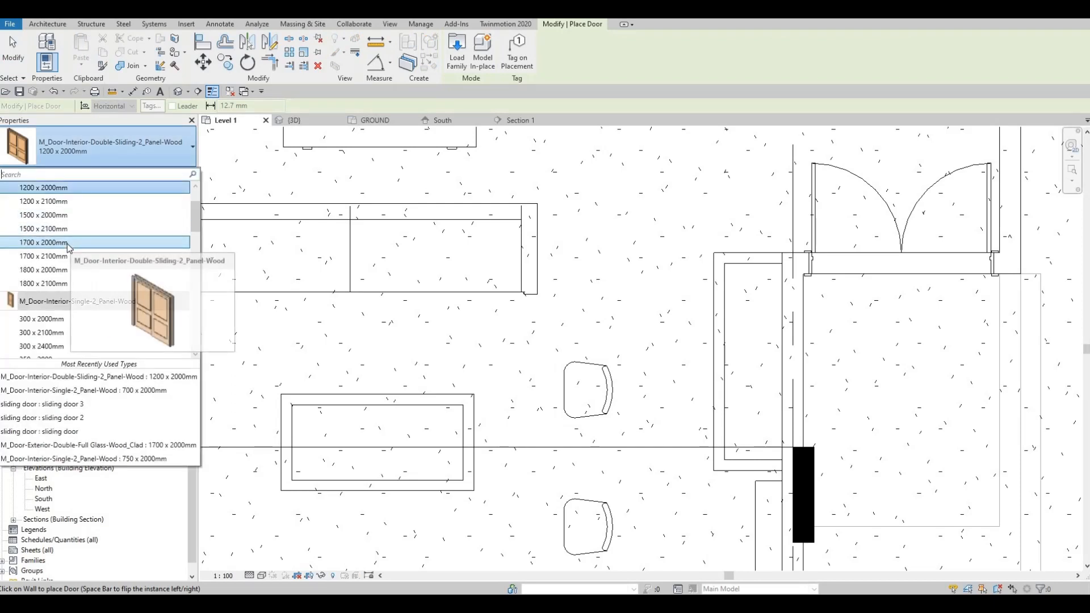
pyautogui.click(68, 243)
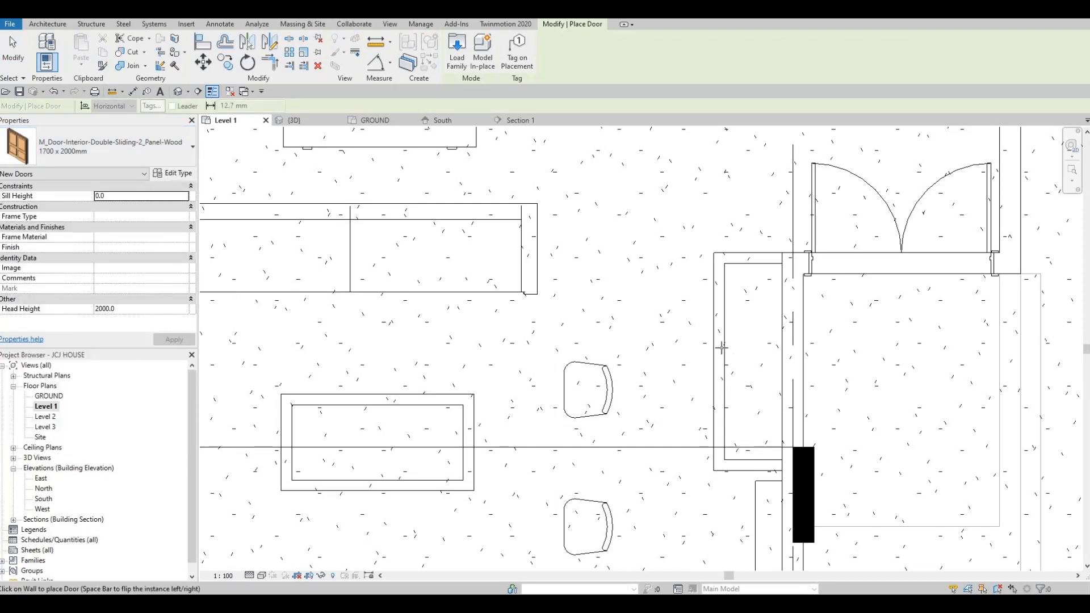
pyautogui.press('space')
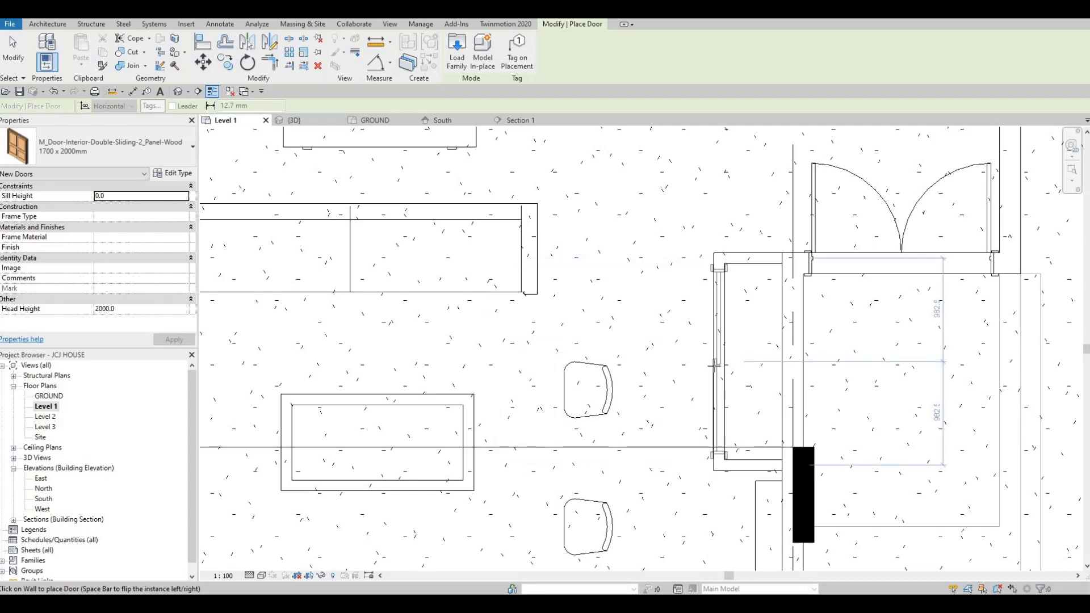
pyautogui.click(714, 365)
pyautogui.press('Escape')
pyautogui.press('Escape')
pyautogui.press('Escape')
pyautogui.scroll(2, 715, 358)
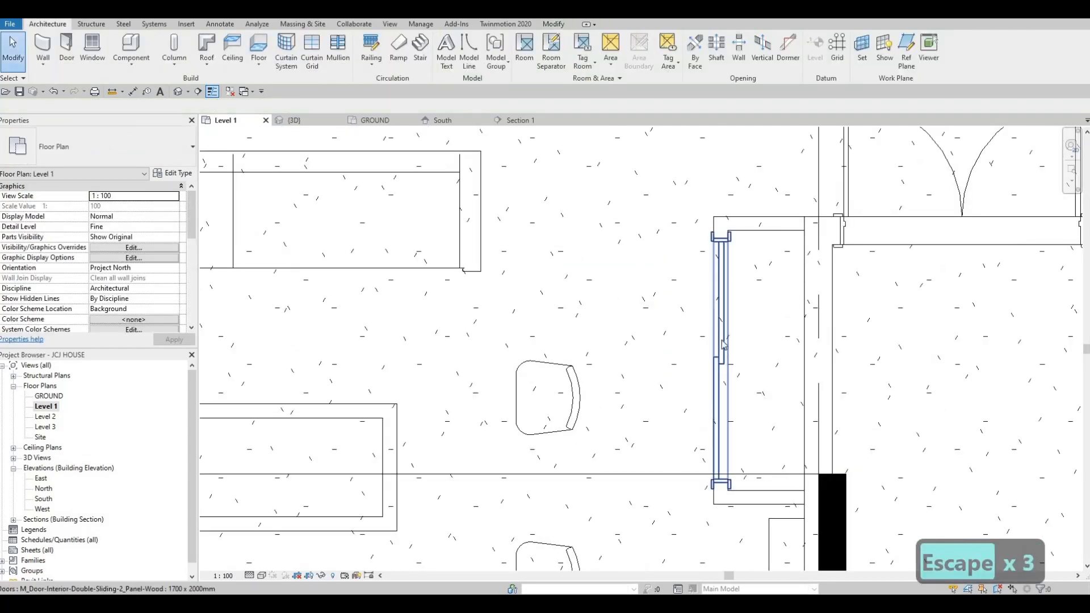
pyautogui.scroll(-4, 723, 344)
pyautogui.press('Escape')
pyautogui.press('Escape')
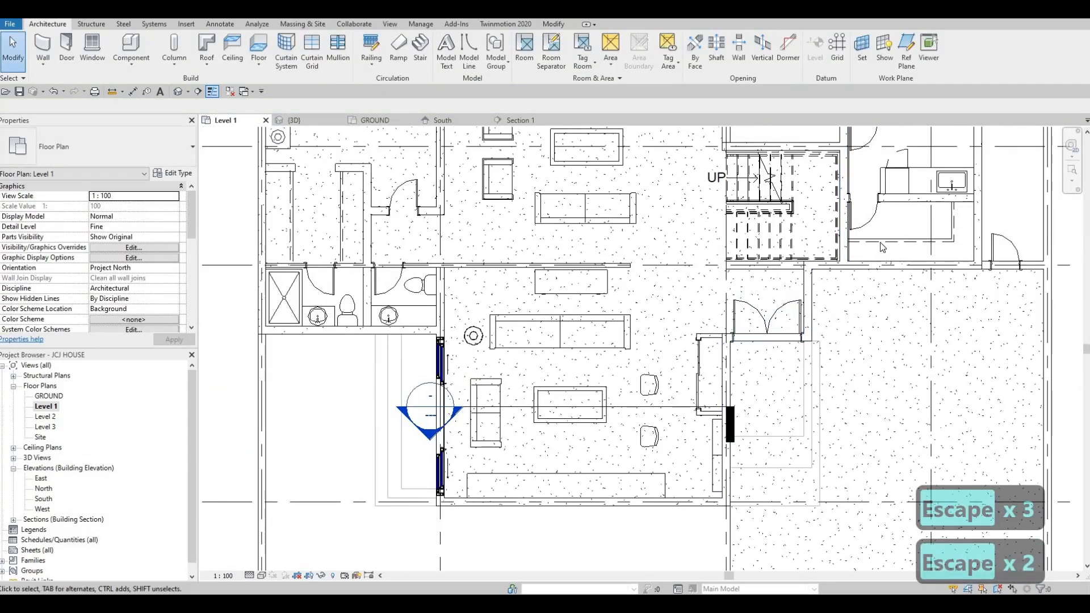
# Draw two parallel vertical <Demolished> detail lines inside the closet enclosure, spanning between its two short walls
pyautogui.click(883, 243)
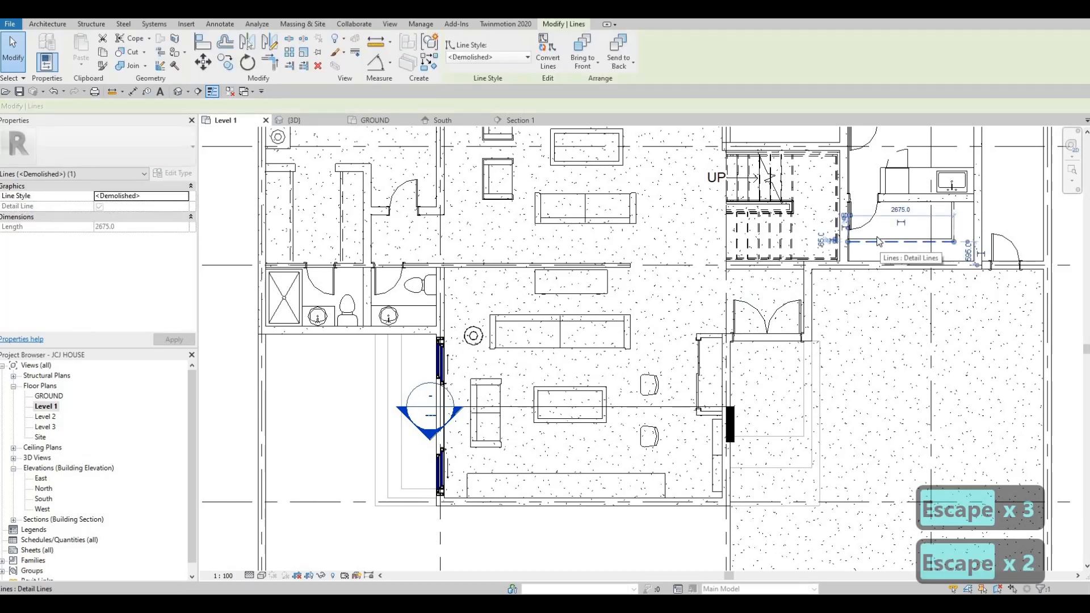
pyautogui.press('c')
pyautogui.press('s')
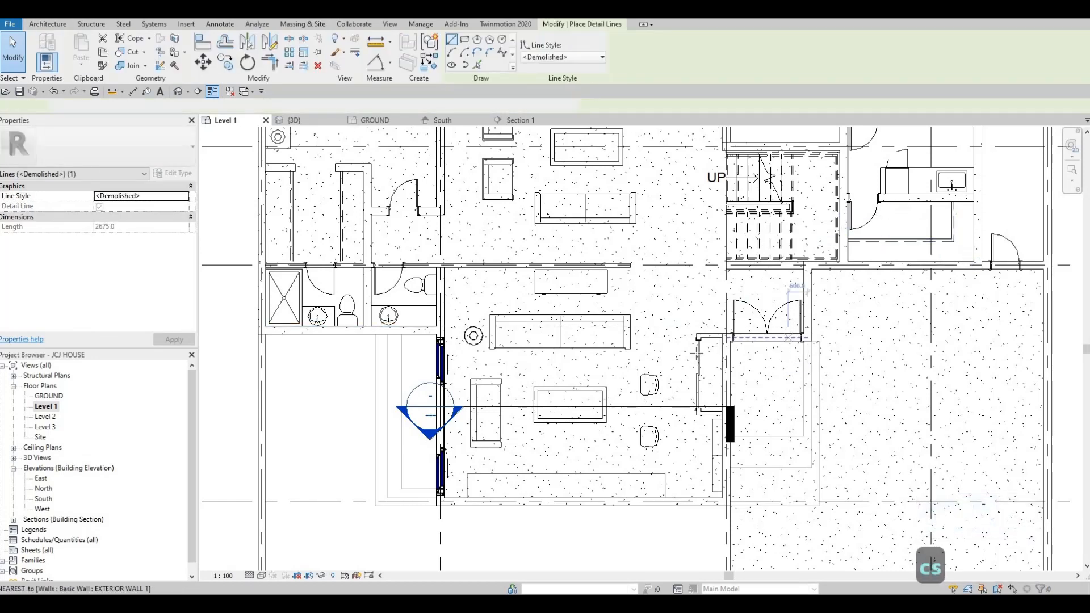
pyautogui.scroll(5, 676, 311)
pyautogui.click(676, 309)
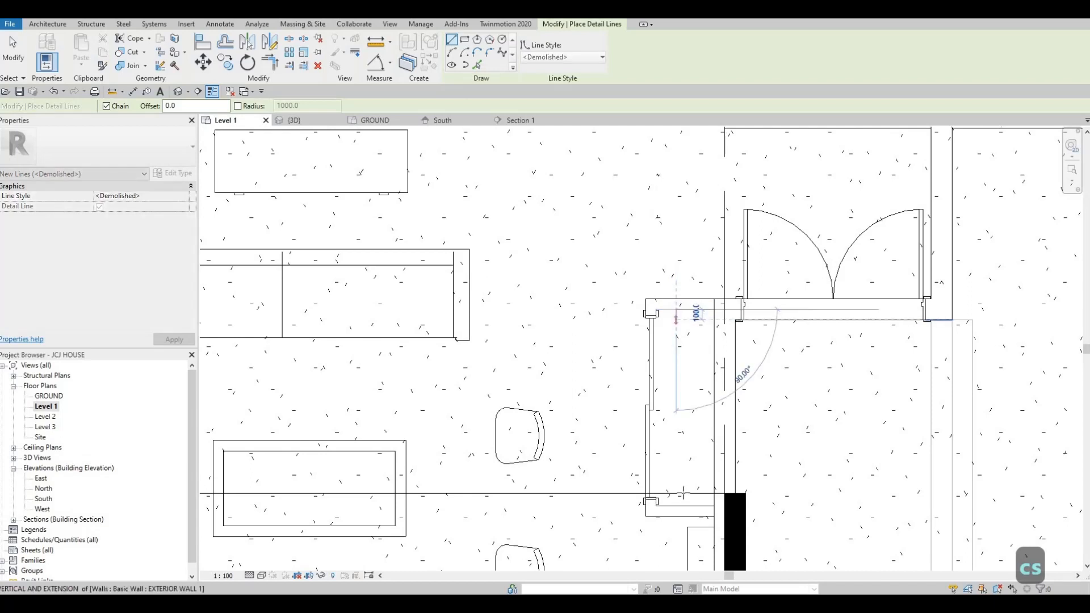
pyautogui.press('Escape')
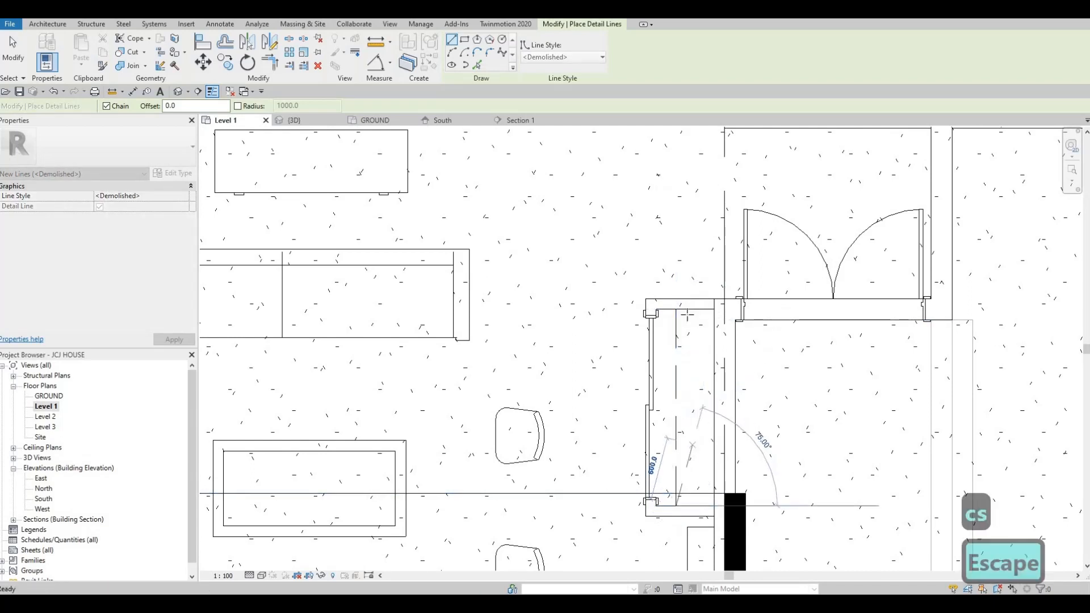
pyautogui.click(685, 308)
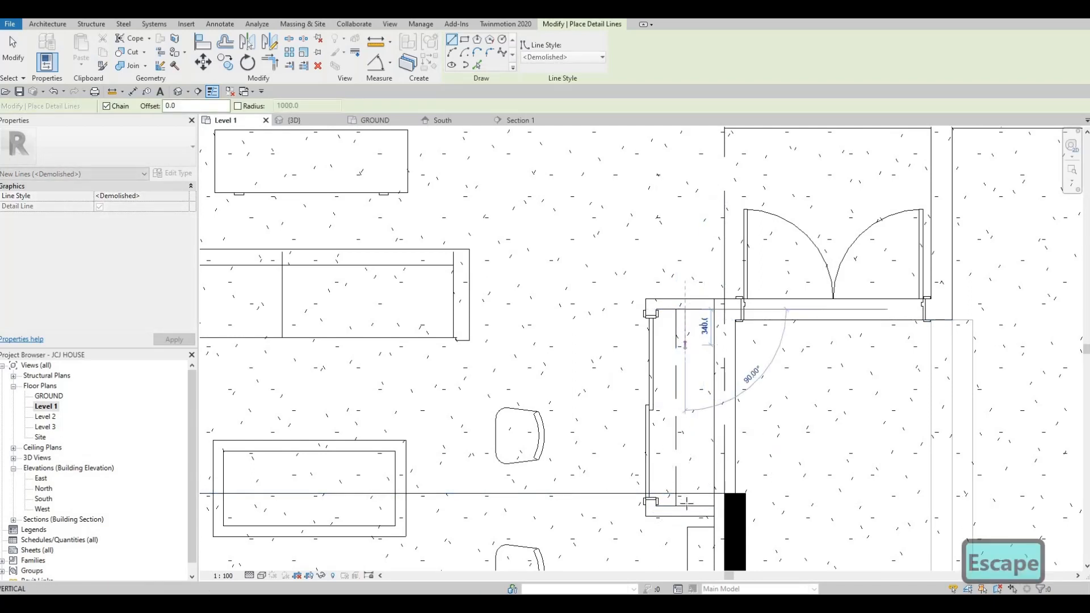
pyautogui.press('Escape')
pyautogui.press('Escape')
pyautogui.scroll(-4, 620, 409)
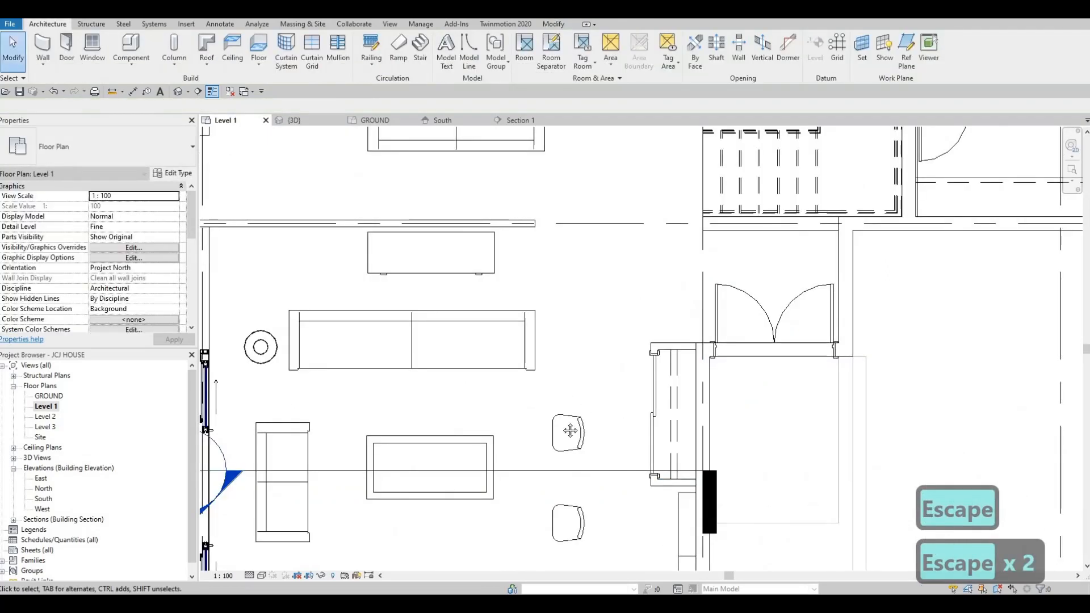
# Examine the Level 1 layout around the living room, the credenza and the partition wall along grid D
pyautogui.moveTo(562, 420); pyautogui.dragTo(588, 440, button='middle')
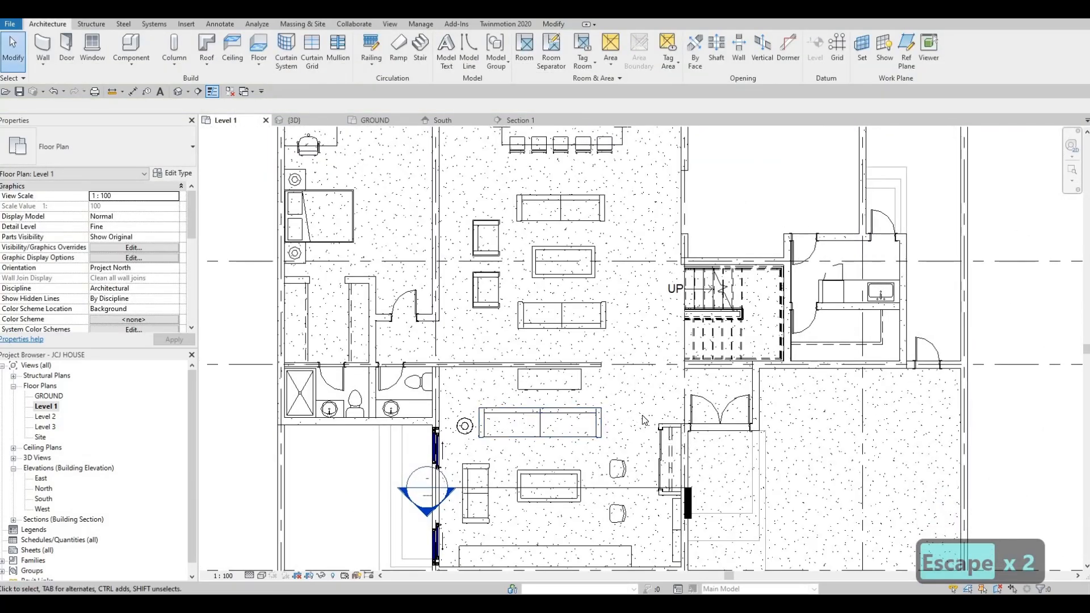
pyautogui.scroll(-2, 638, 422)
pyautogui.moveTo(632, 429); pyautogui.dragTo(647, 443, button='middle')
pyautogui.scroll(-2, 647, 443)
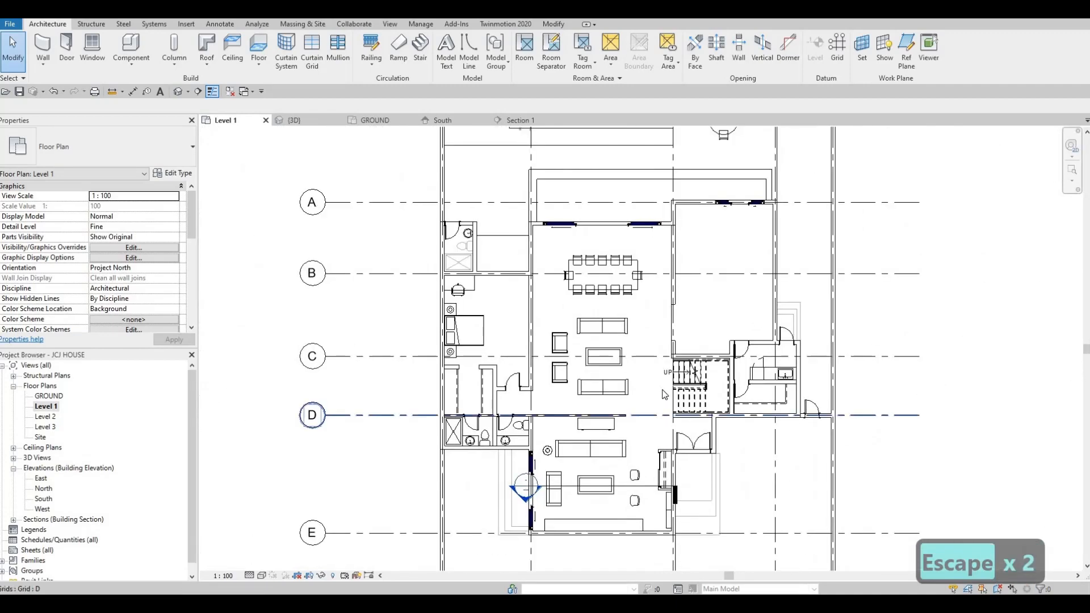
pyautogui.scroll(3, 637, 413)
pyautogui.scroll(-2, 637, 413)
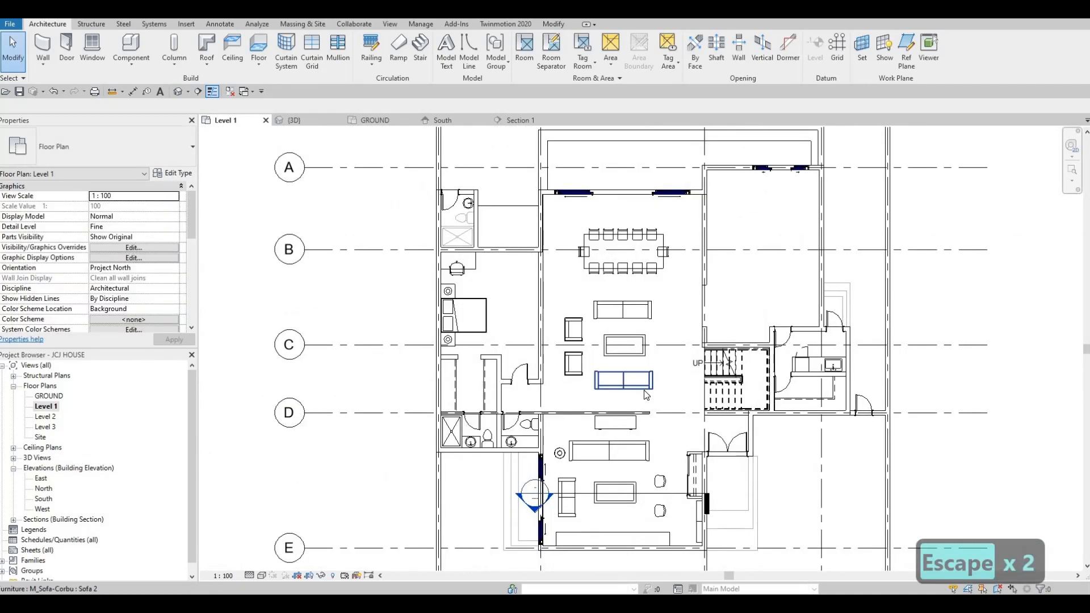
pyautogui.scroll(4, 627, 400)
pyautogui.scroll(2, 628, 400)
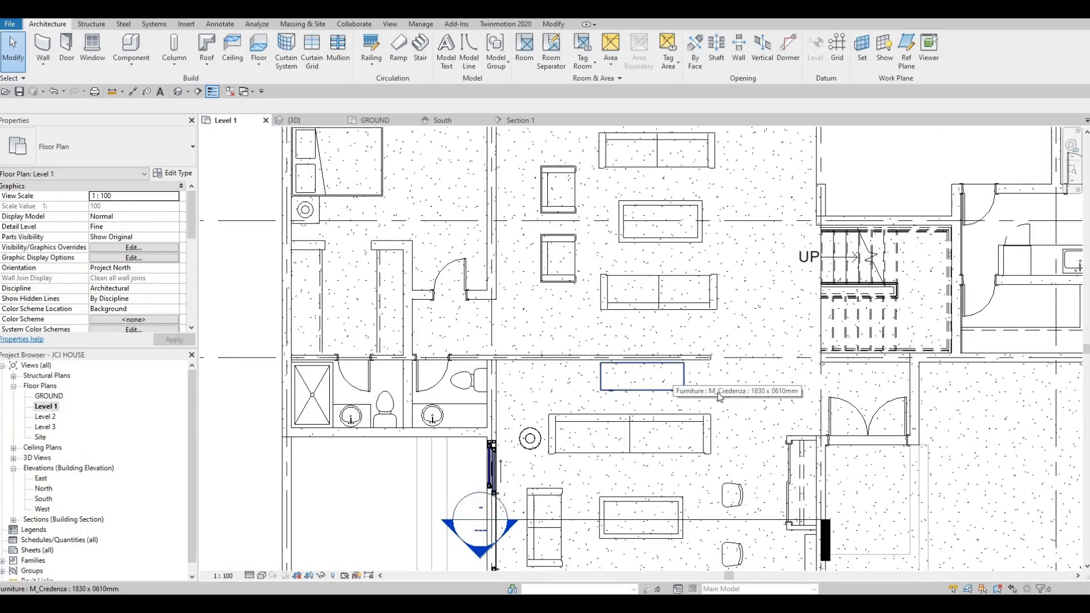
pyautogui.scroll(-2, 767, 387)
pyautogui.scroll(1, 718, 399)
pyautogui.press('Escape')
pyautogui.press('Escape')
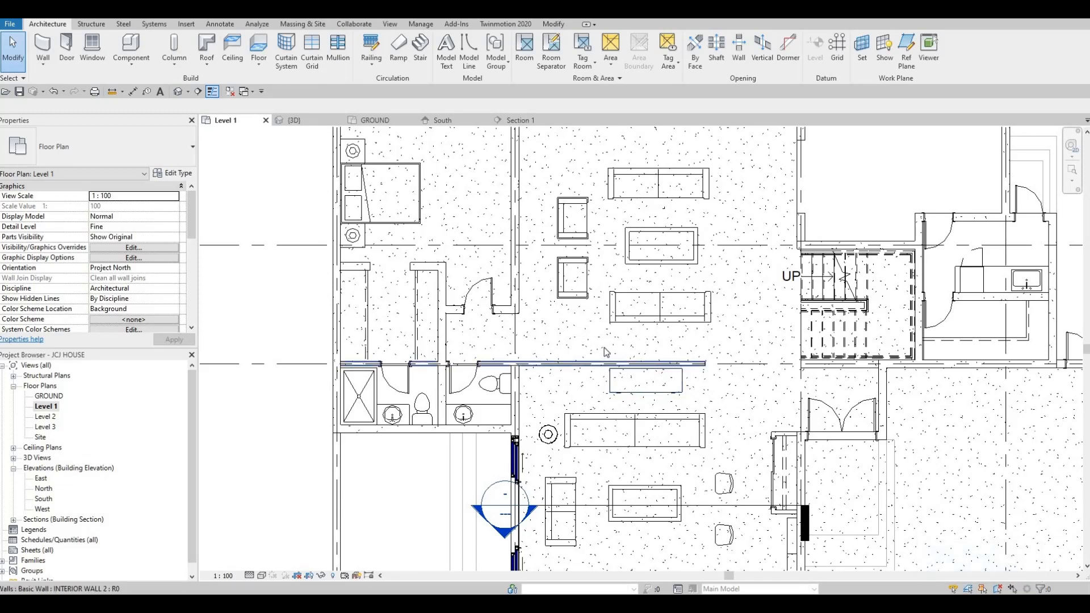
pyautogui.scroll(3, 615, 374)
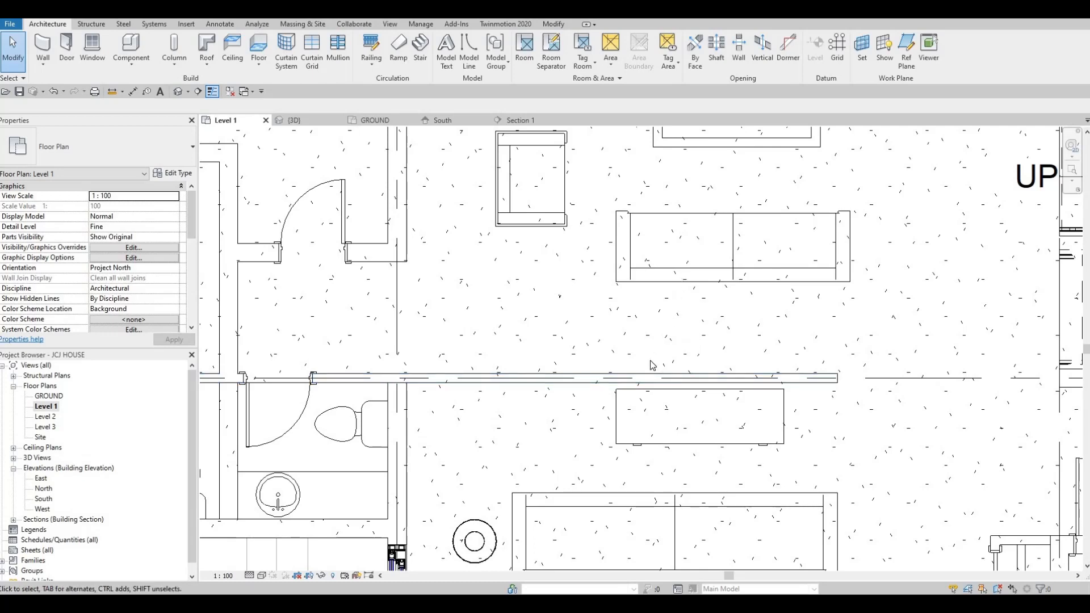
pyautogui.scroll(-3, 775, 295)
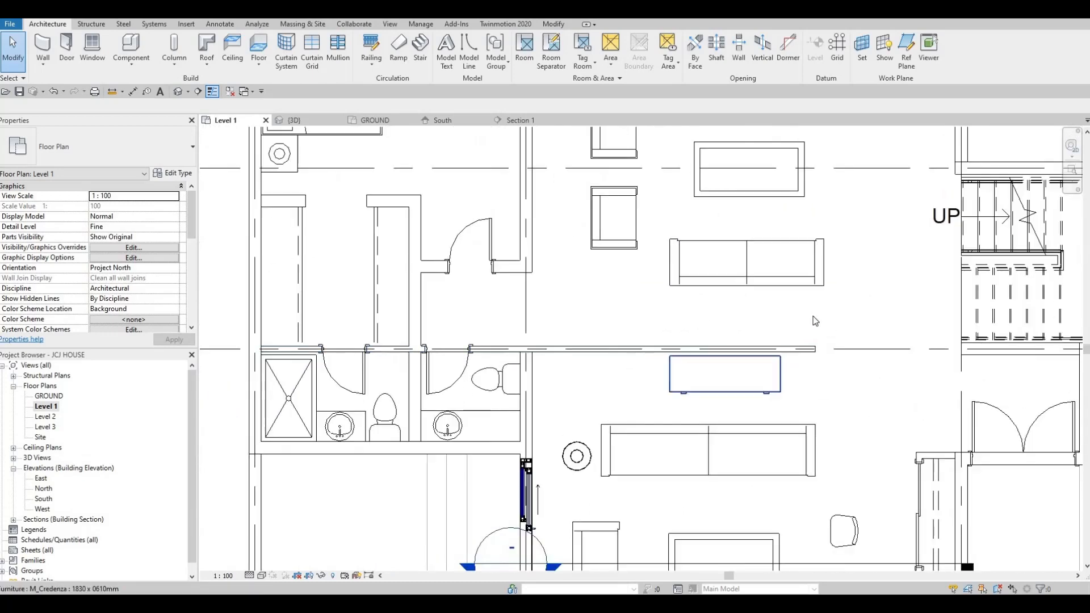
pyautogui.scroll(-2, 815, 321)
pyautogui.scroll(-2, 781, 342)
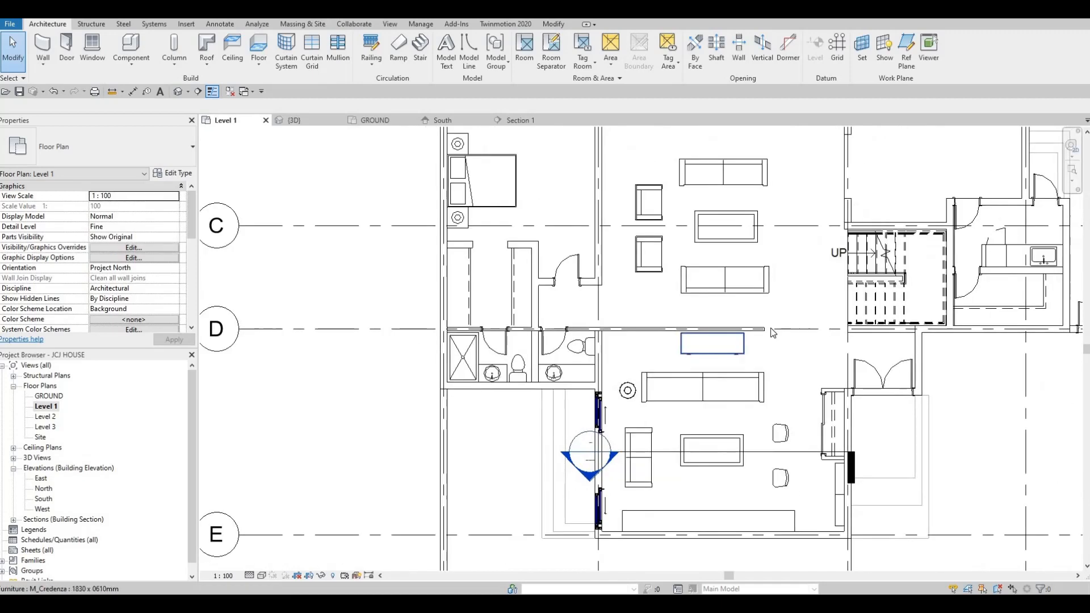
pyautogui.scroll(1, 774, 335)
pyautogui.moveTo(752, 321); pyautogui.dragTo(740, 345, button='middle')
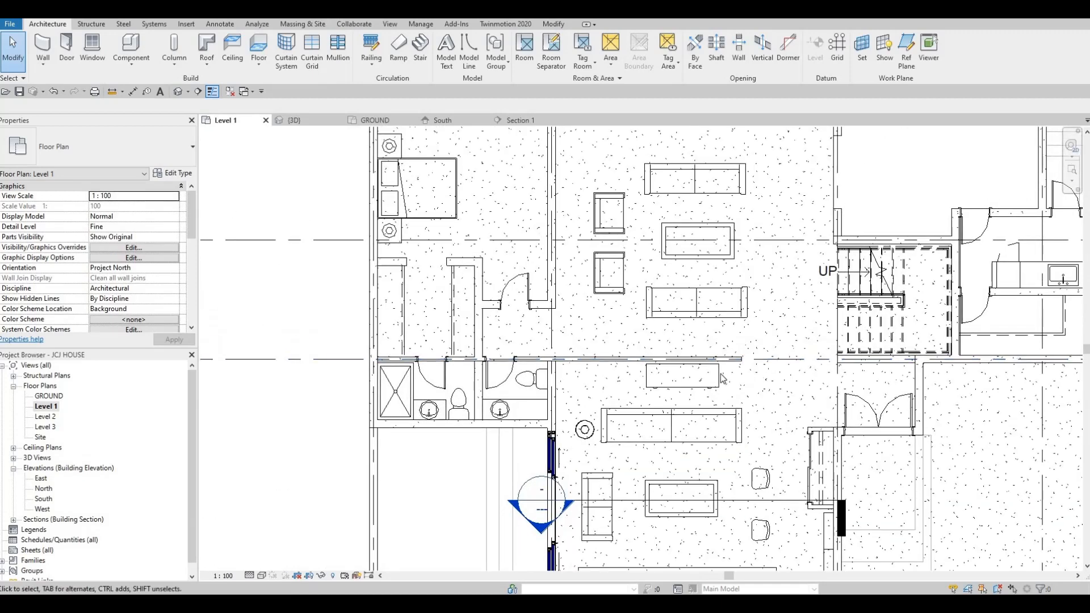
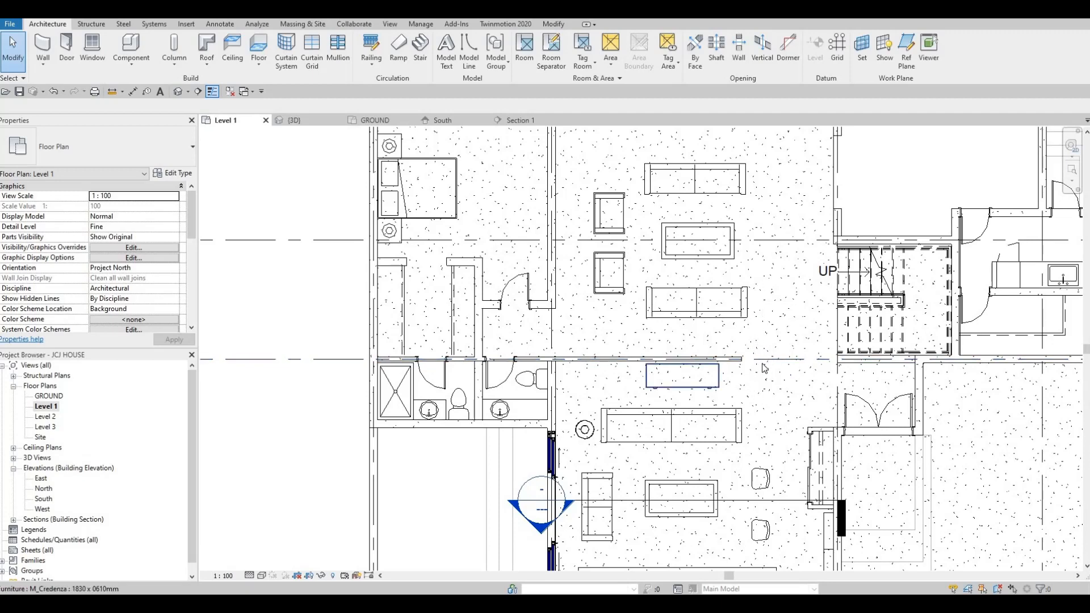
pyautogui.press('Escape')
pyautogui.click(720, 387)
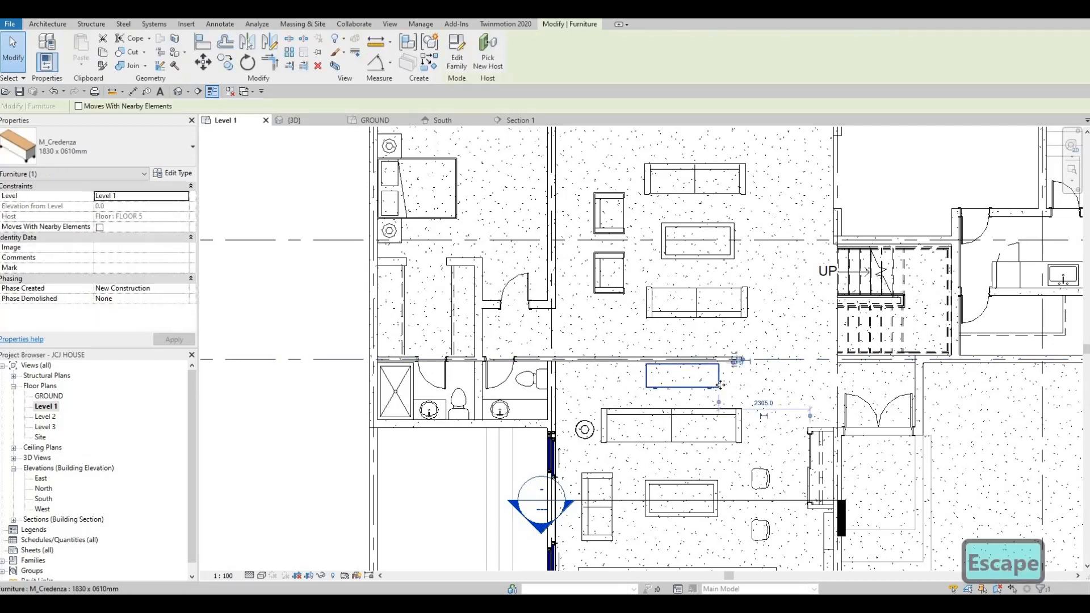
pyautogui.click(485, 50)
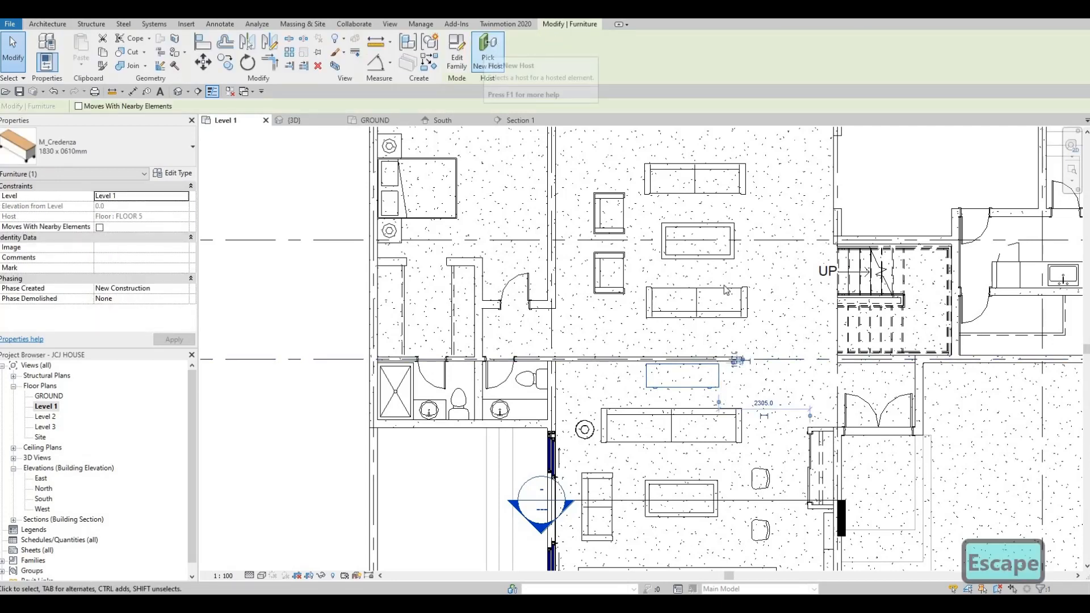
pyautogui.press('Escape')
# Place another M_Credenza 1830 x 0610mm, rotated vertically, just past the free end of the partition wall on grid D
pyautogui.click(716, 386)
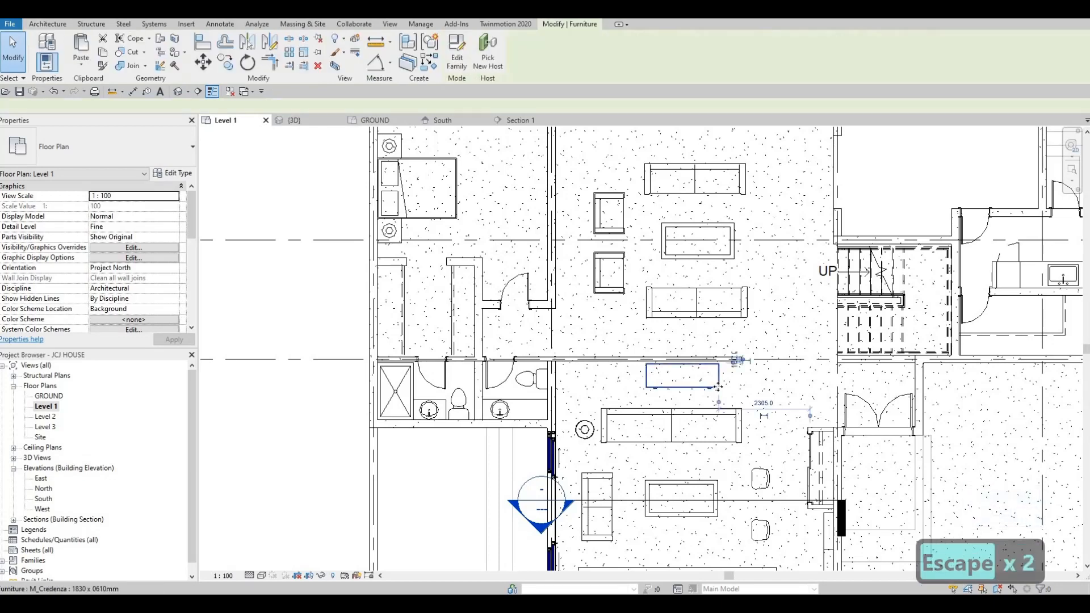
pyautogui.press('c')
pyautogui.press('s')
pyautogui.scroll(2, 752, 349)
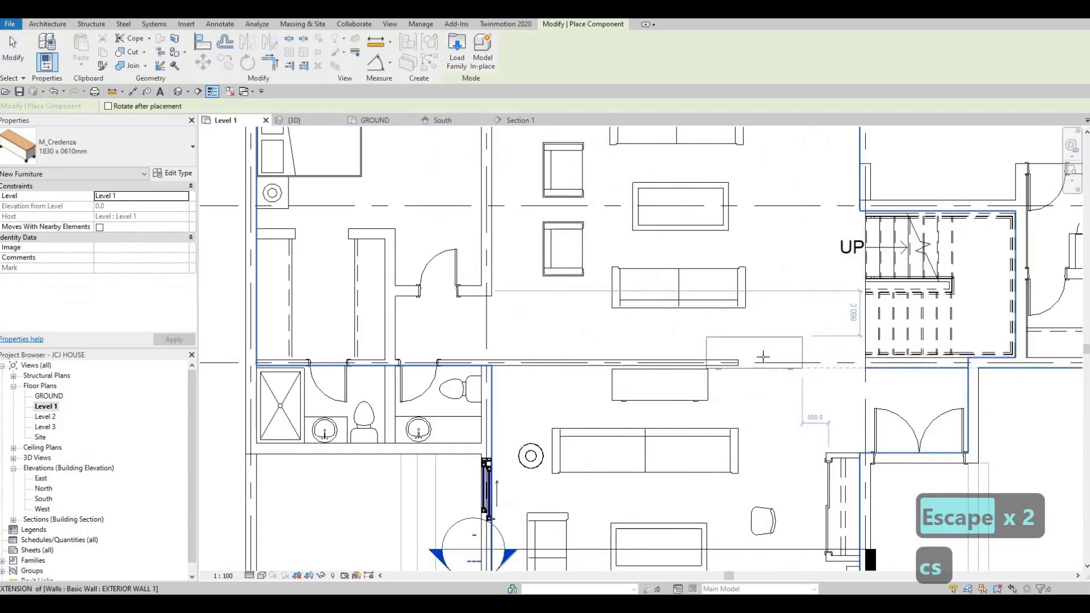
pyautogui.scroll(2, 766, 358)
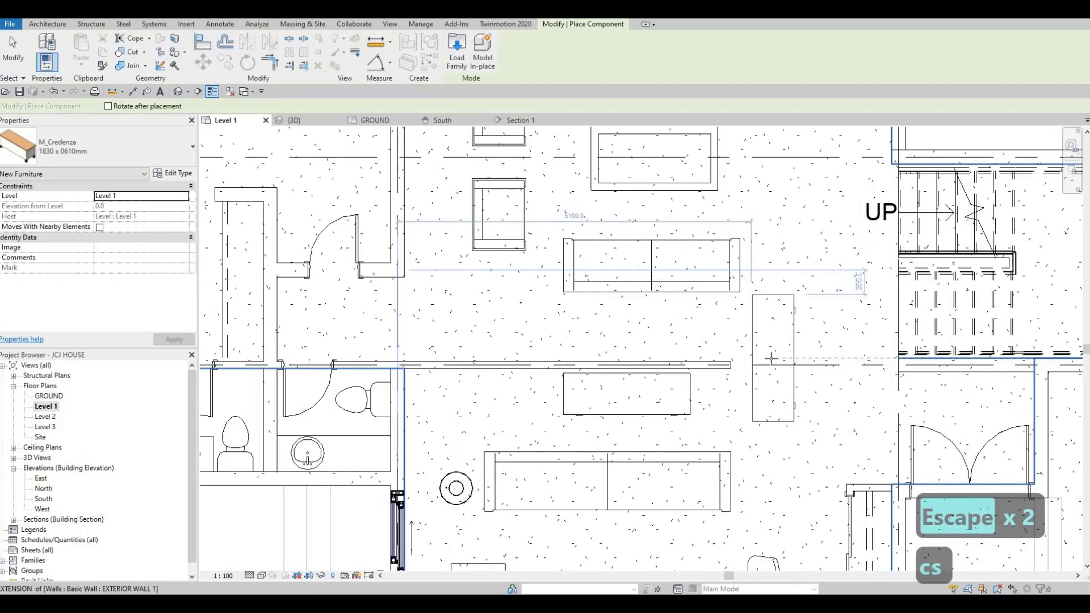
pyautogui.press('Escape')
pyautogui.press('Escape')
pyautogui.scroll(1, 730, 370)
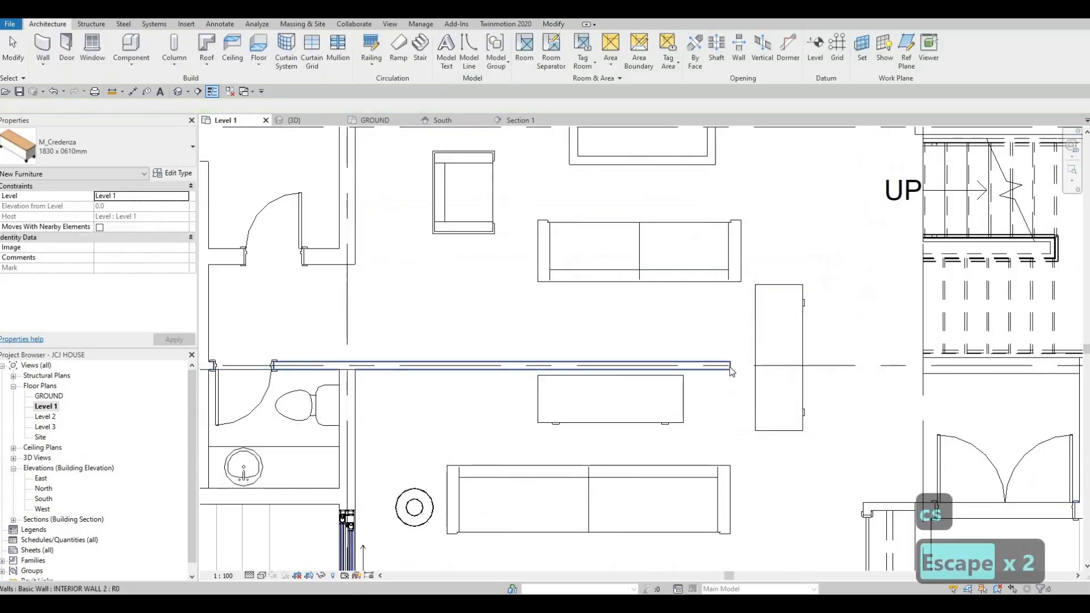
pyautogui.press('Escape')
pyautogui.click(730, 367)
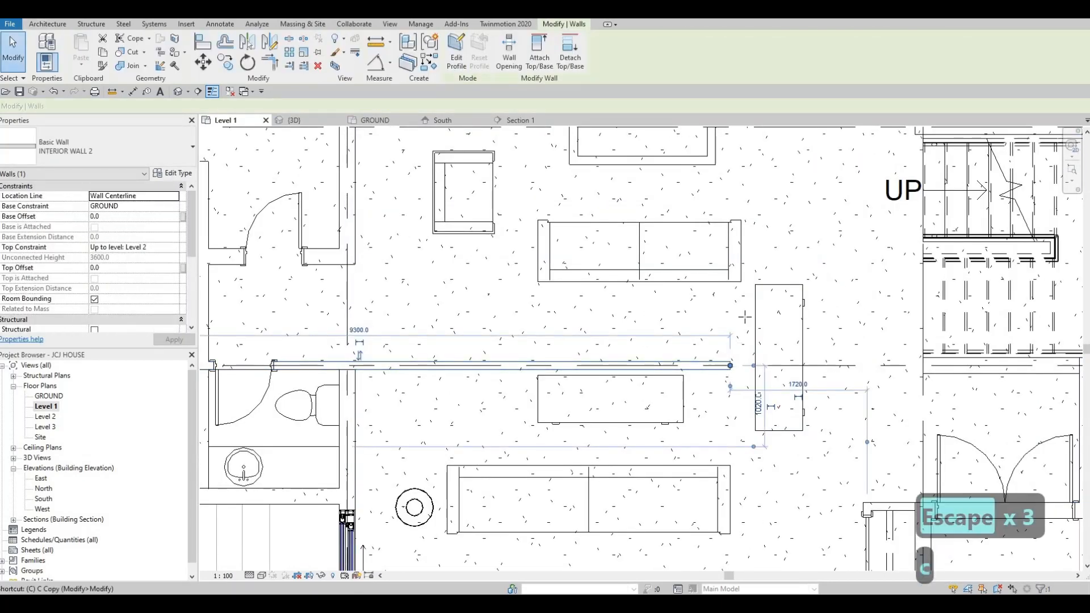
pyautogui.press('c')
pyautogui.press('s')
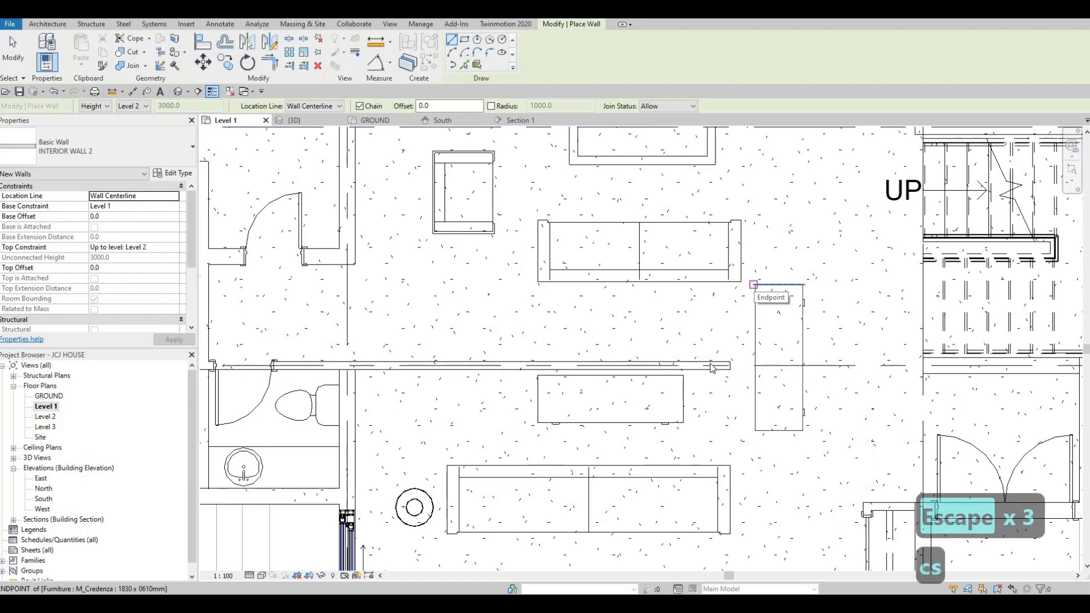
pyautogui.press('Escape')
pyautogui.press('Escape')
pyautogui.press('c')
pyautogui.press('s')
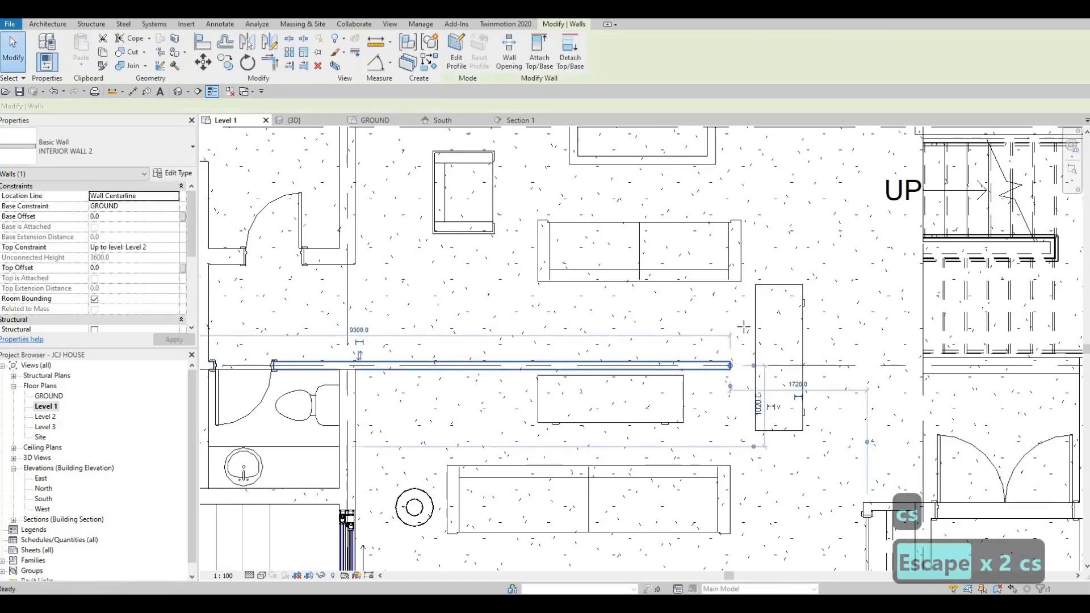
pyautogui.press('Escape')
pyautogui.press('Escape')
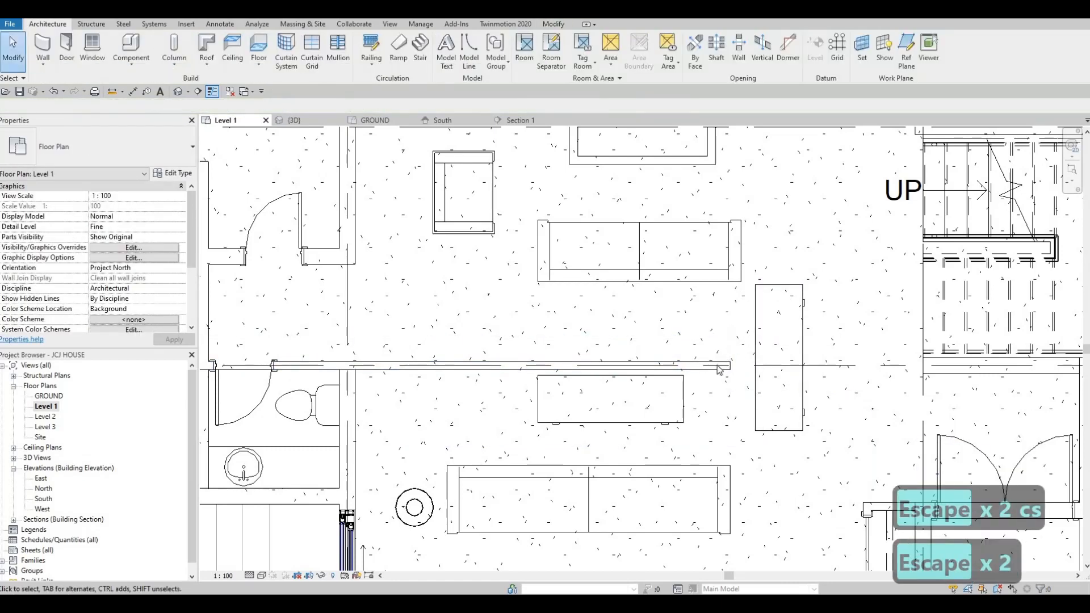
# Change the type of the partition wall along grid D from INTERIOR WALL 2 to INTERIOR WALL 1
pyautogui.click(718, 366)
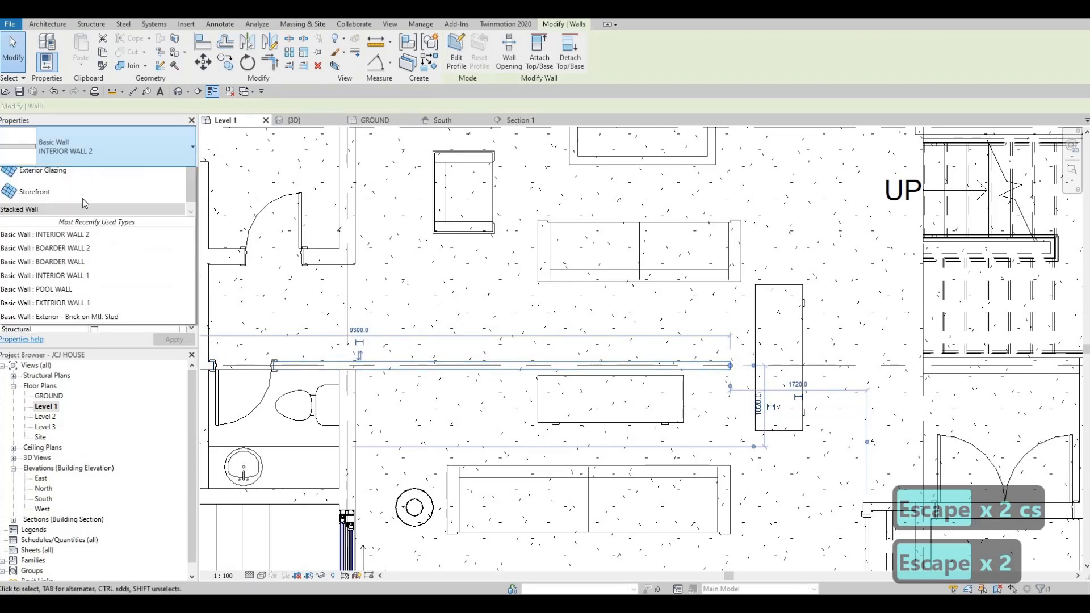
pyautogui.click(83, 198)
pyautogui.press('Escape')
pyautogui.press('Escape')
pyautogui.press('Escape')
pyautogui.press('Escape')
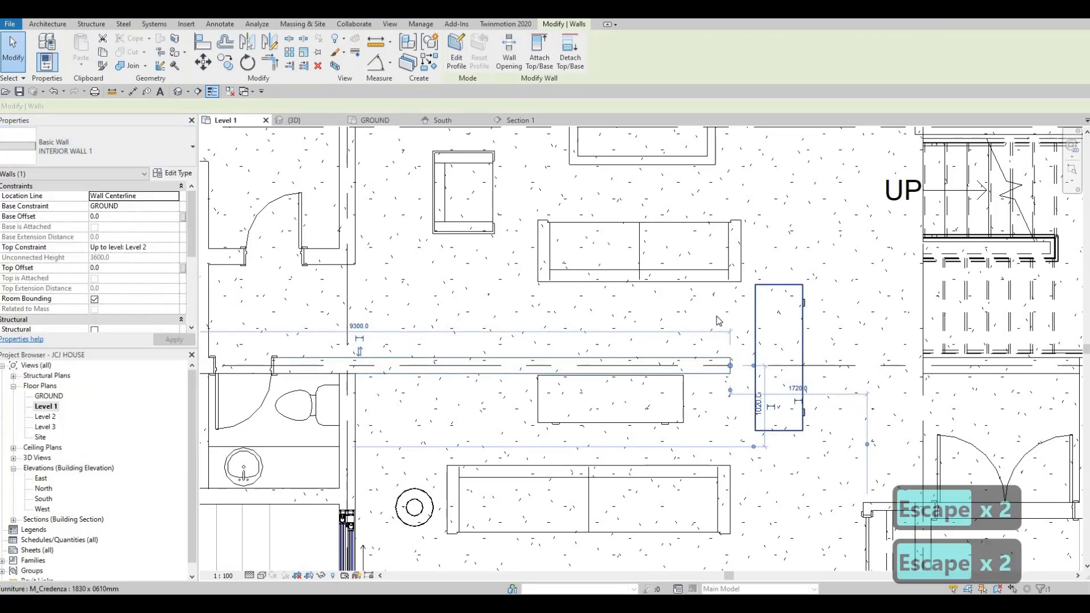
pyautogui.scroll(-1, 721, 273)
pyautogui.press('Escape')
pyautogui.press('Escape')
# Draw a short vertical INTERIOR WALL 1 wall between the partition's free end and the rotated credenza, extending slightly past both credenza ends
pyautogui.click(726, 337)
pyautogui.press('c')
pyautogui.press('s')
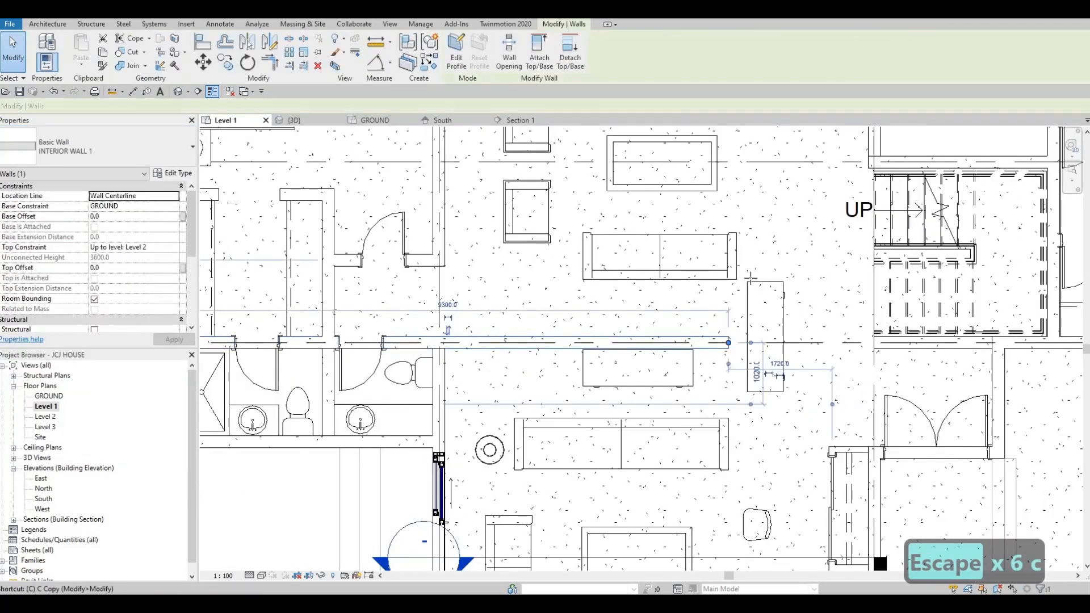
pyautogui.scroll(1, 749, 318)
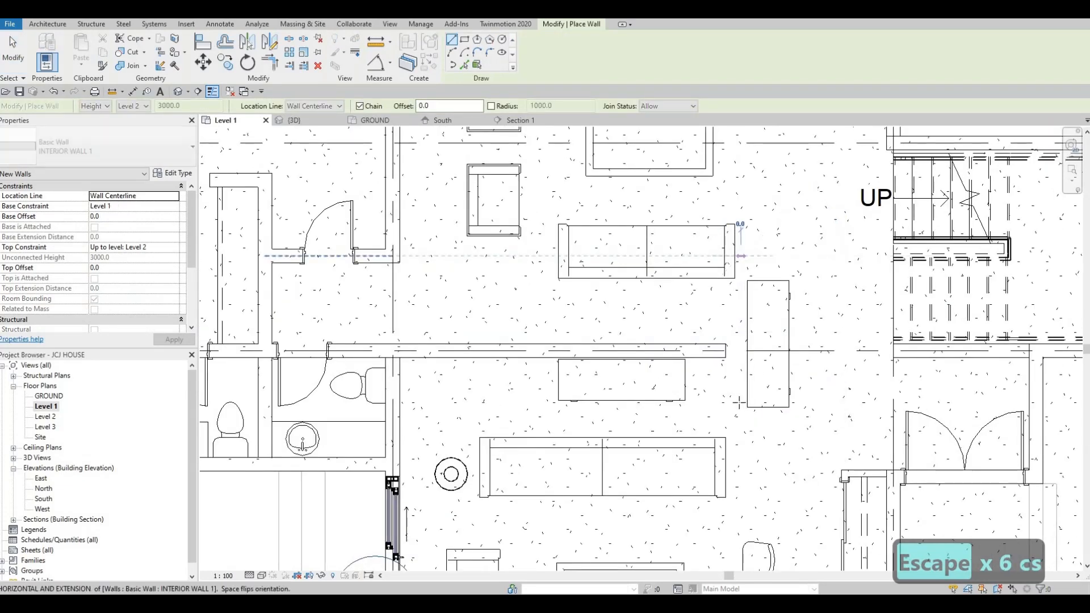
pyautogui.click(740, 421)
pyautogui.press('Escape')
pyautogui.press('Escape')
pyautogui.press('Escape')
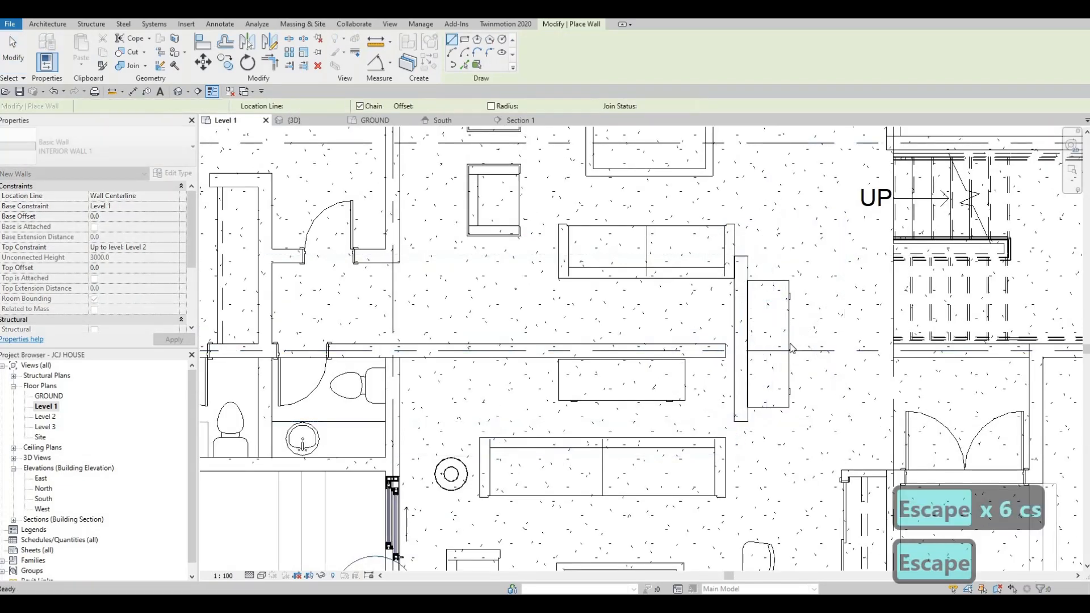
# Nudge the rotated credenza slightly up and away from the new short wall, to about 435 mm from the wall's centreline
pyautogui.click(792, 339)
pyautogui.press('Right')
pyautogui.press('Right')
pyautogui.press('Right')
pyautogui.press('Right')
pyautogui.press('Right')
pyautogui.press('Right')
pyautogui.press('Right')
pyautogui.press('Right')
pyautogui.press('Right')
pyautogui.press('Right')
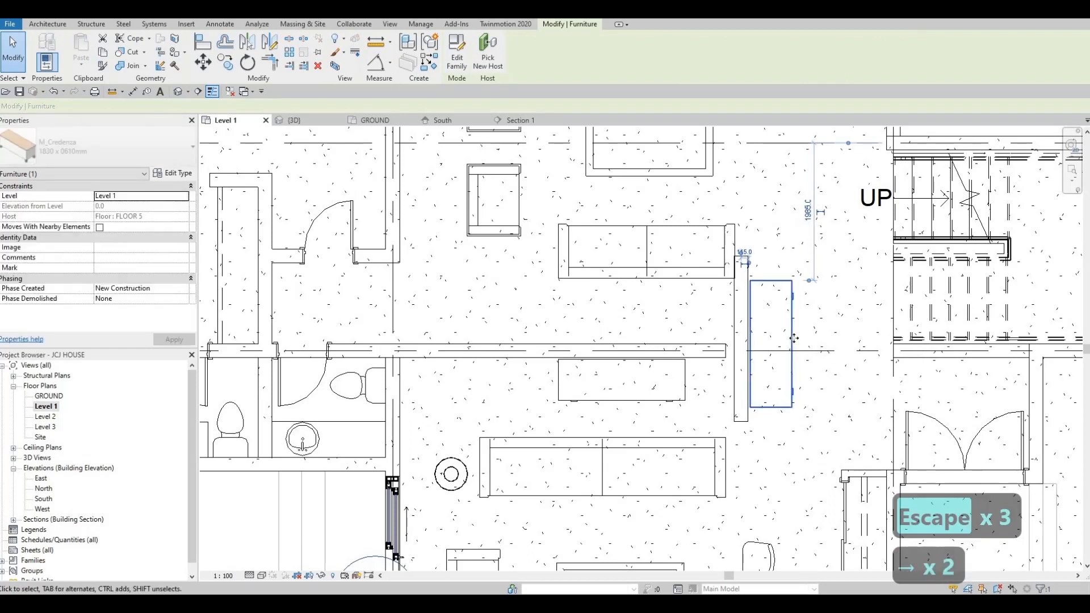
pyautogui.press('Right')
pyautogui.press('Right')
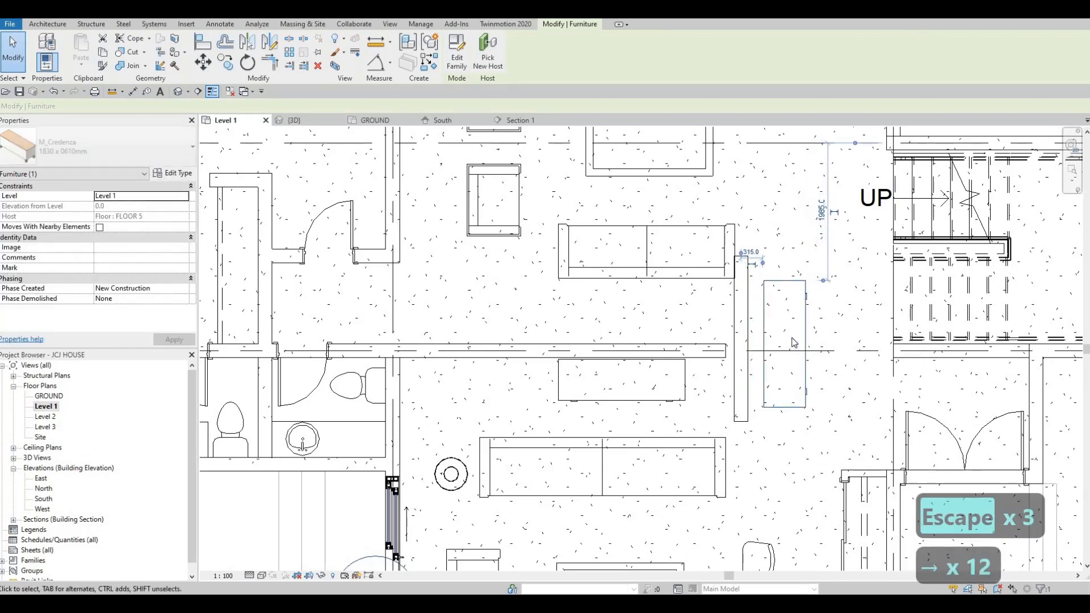
pyautogui.press('Up')
pyautogui.press('Up')
pyautogui.press('Right')
pyautogui.press('Right')
pyautogui.press('Right')
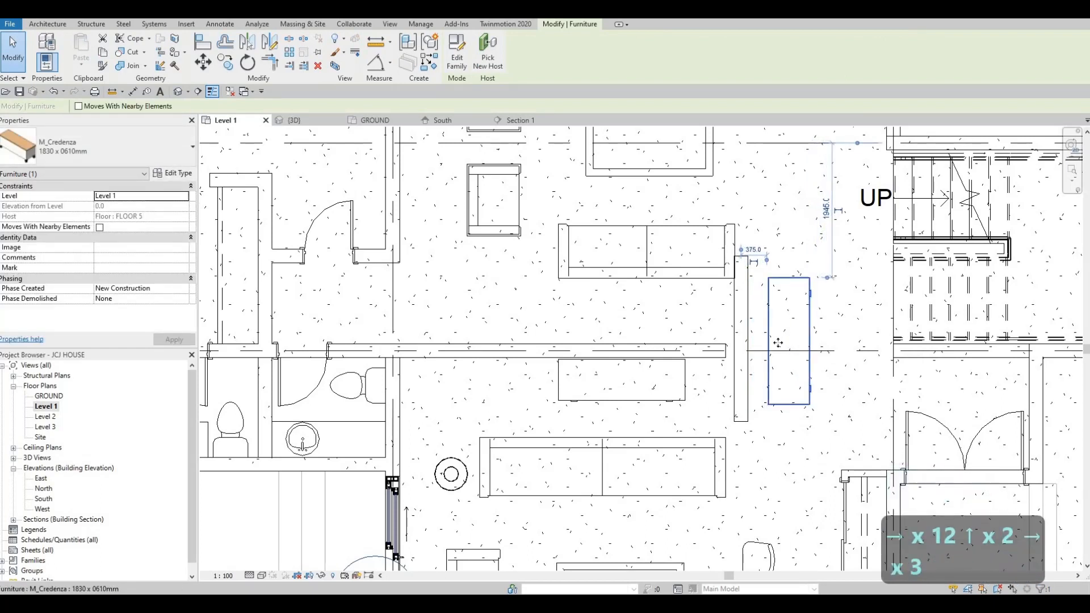
pyautogui.press('Up')
pyautogui.press('Right')
pyautogui.press('Right')
pyautogui.press('Right')
pyautogui.press('Down')
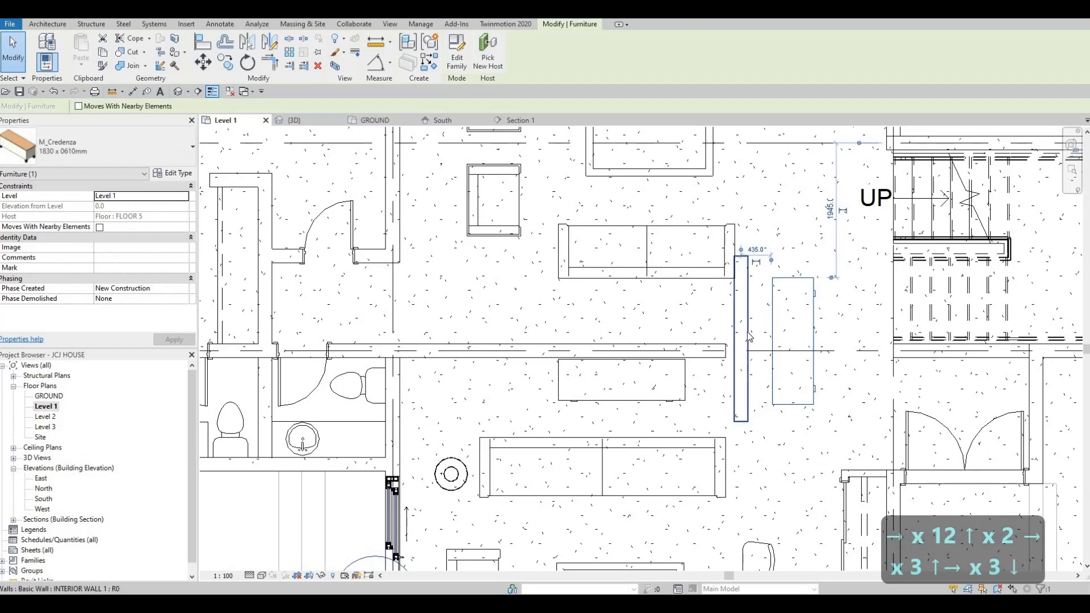
# Move the short vertical wall against the rotated credenza and extend the grid D partition to meet it
pyautogui.click(748, 329)
pyautogui.moveTo(766, 334)
pyautogui.mouseDown()
pyautogui.moveTo(735, 351)
pyautogui.moveTo(765, 351)
pyautogui.mouseUp()
pyautogui.press('Escape')
pyautogui.press('Escape')
pyautogui.click(724, 353)
pyautogui.press('Escape')
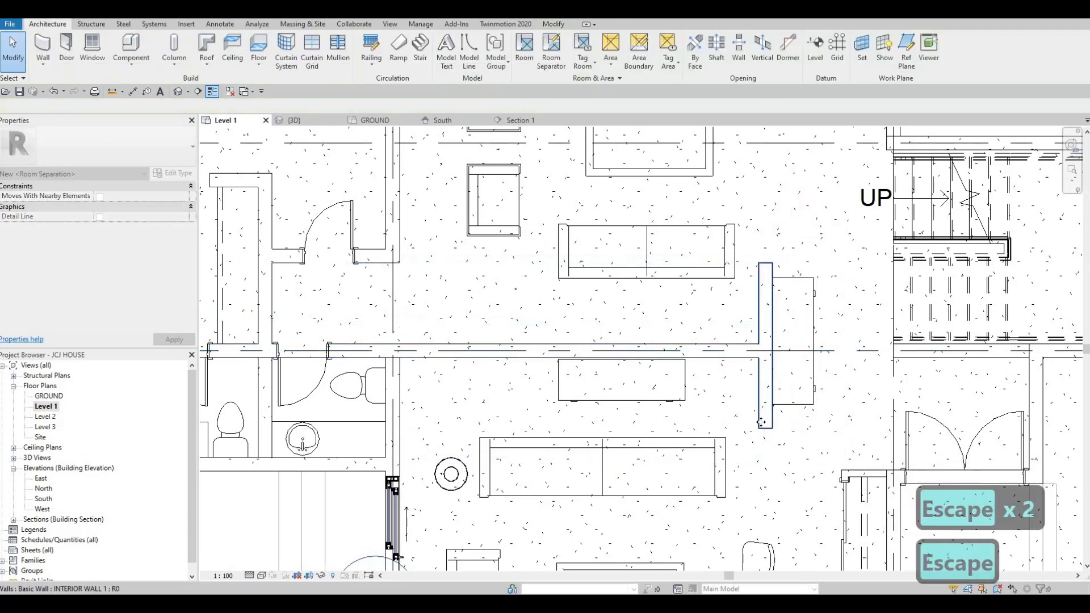
# Shorten both ends of the short vertical wall so it roughly matches the length of the rotated credenza
pyautogui.click(761, 406)
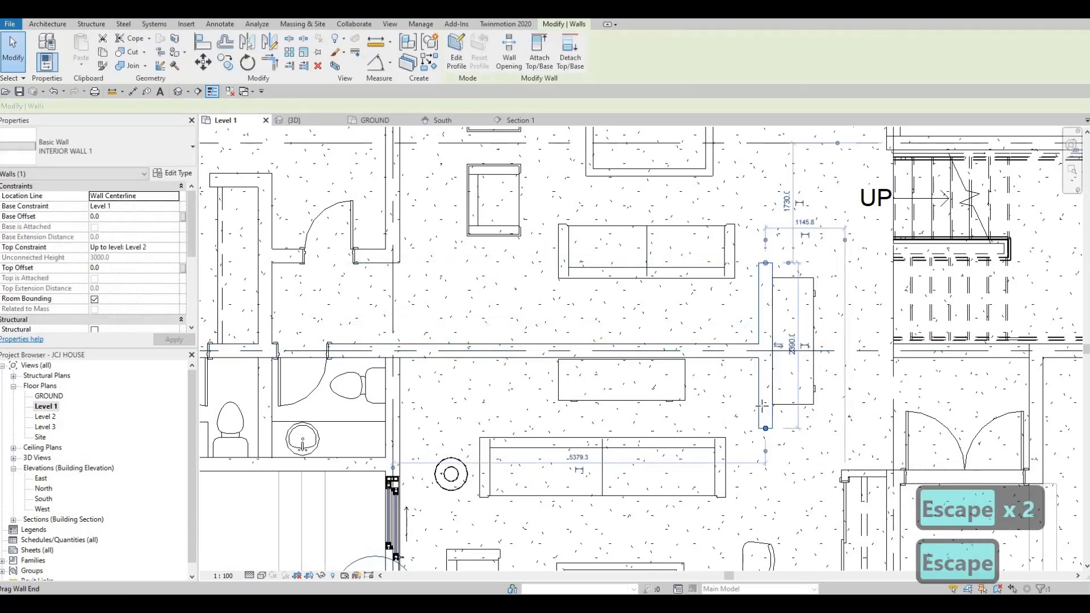
pyautogui.press('Escape')
pyautogui.press('Escape')
pyautogui.click(765, 269)
pyautogui.moveTo(765, 264); pyautogui.dragTo(771, 292)
pyautogui.press('Escape')
pyautogui.press('Escape')
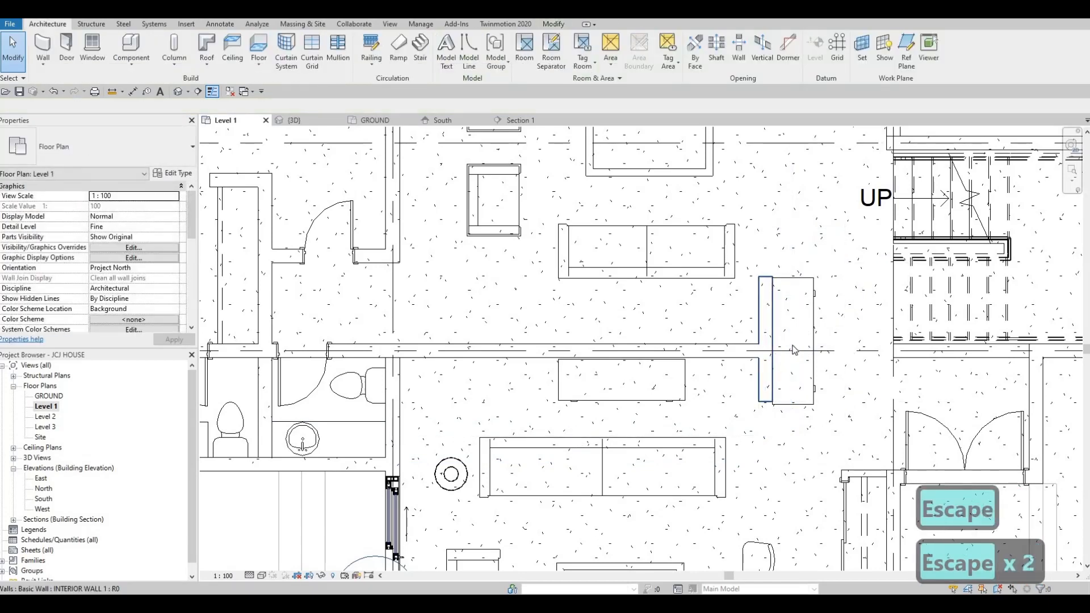
pyautogui.click(773, 291)
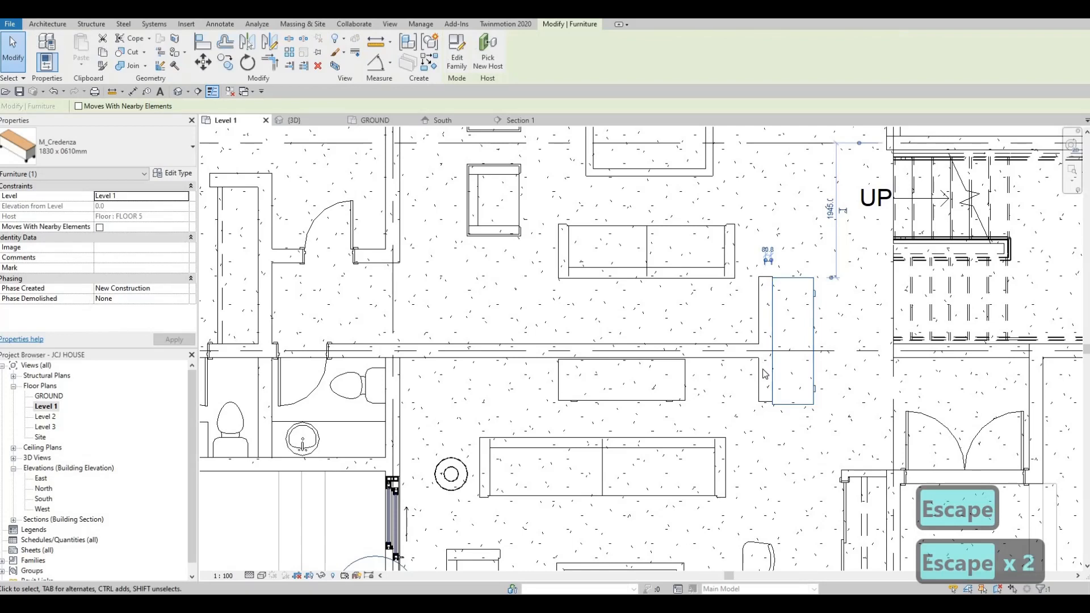
pyautogui.click(765, 405)
pyautogui.moveTo(765, 403); pyautogui.dragTo(766, 408)
pyautogui.press('Escape')
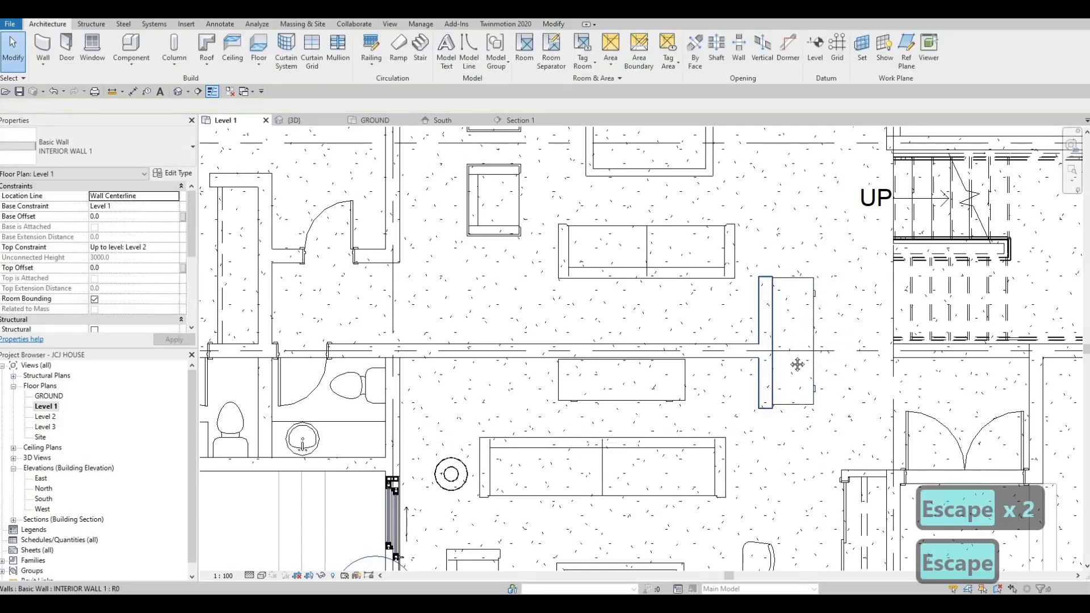
# Delete the horizontal credenza placed along the partition wall on grid D
pyautogui.scroll(-3, 797, 365)
pyautogui.press('Escape')
pyautogui.press('Escape')
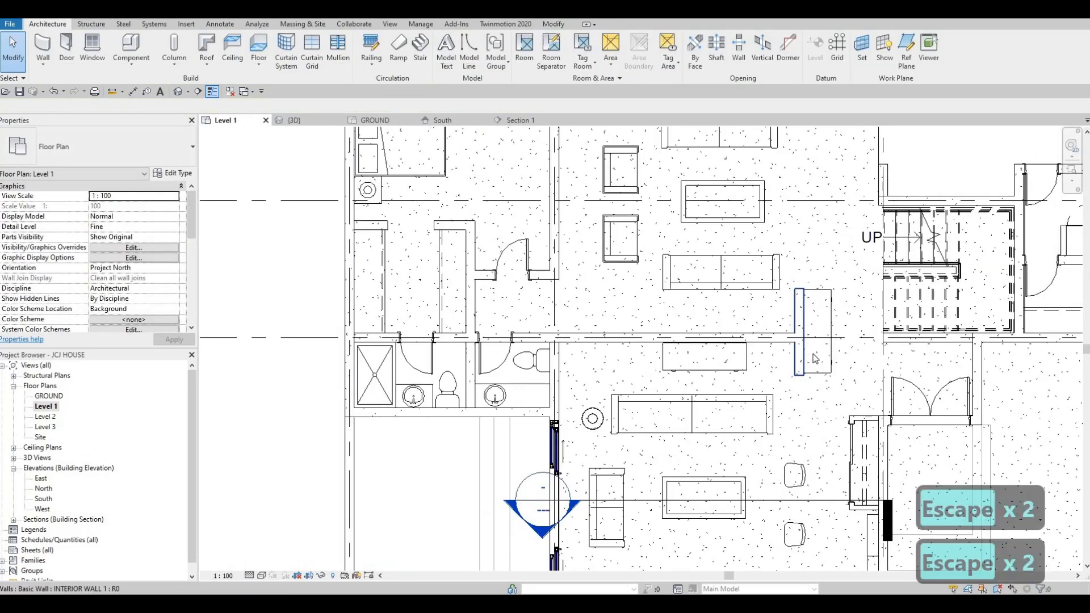
pyautogui.moveTo(829, 307); pyautogui.dragTo(834, 301, button='middle')
pyautogui.moveTo(697, 358); pyautogui.dragTo(695, 359, button='middle')
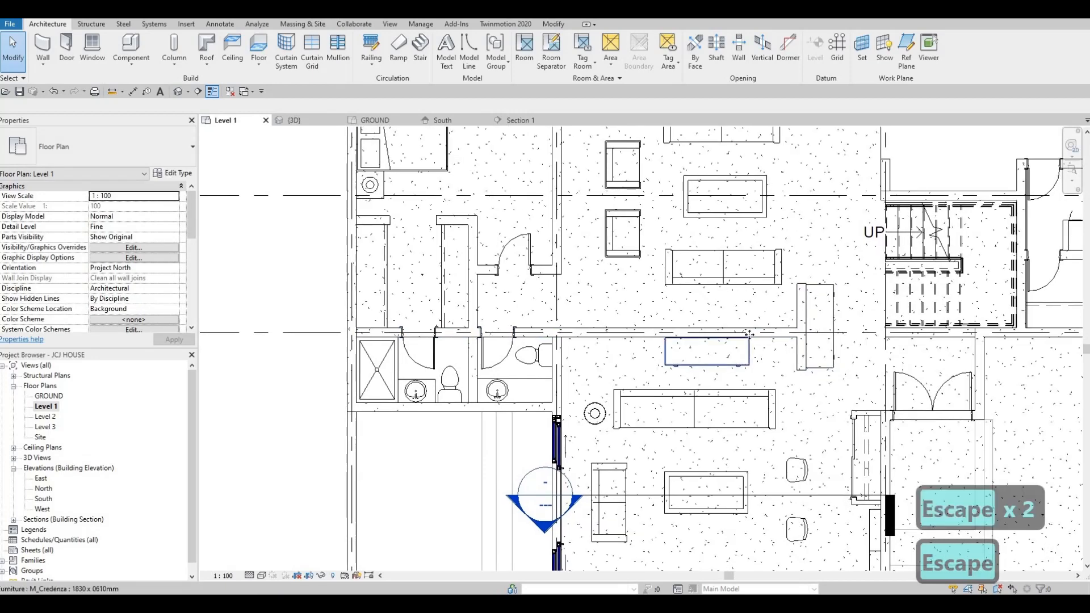
pyautogui.click(733, 360)
pyautogui.press('Delete')
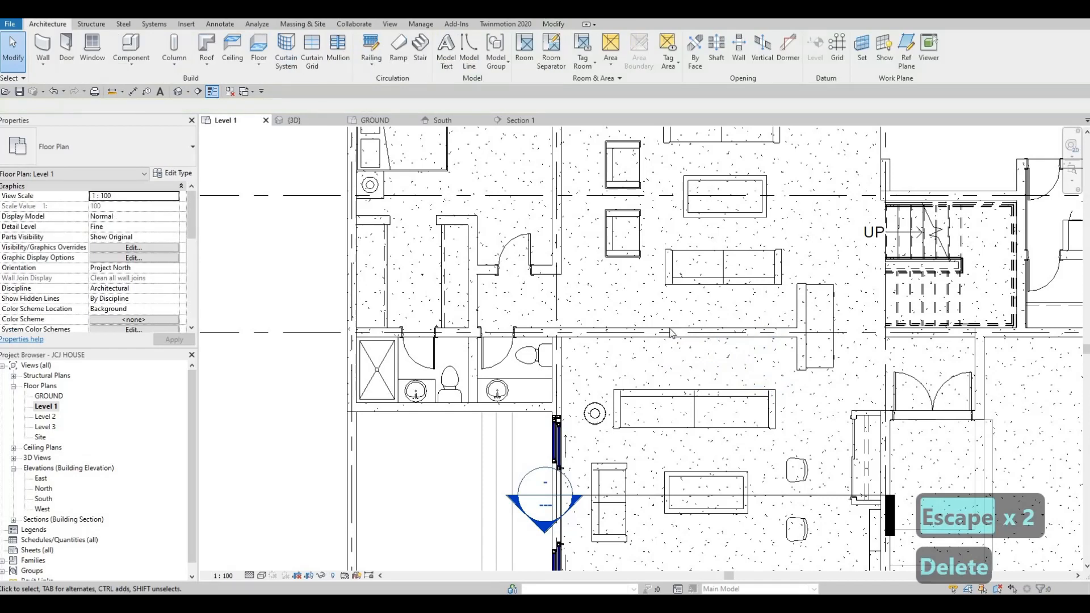
pyautogui.press('Escape')
pyautogui.press('Escape')
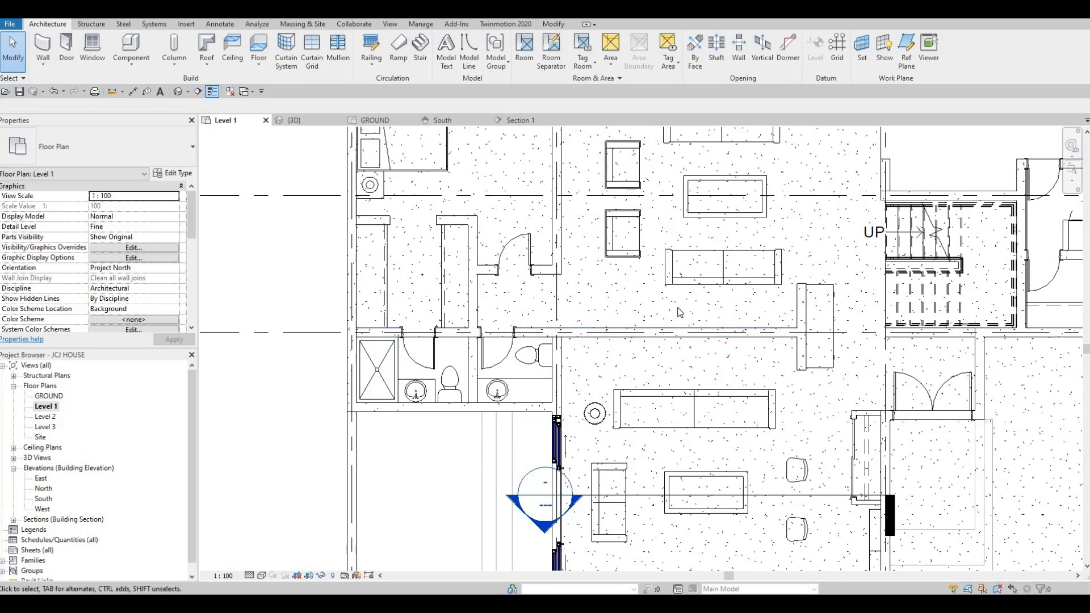
# Split the grid D partition wall about 2400 mm from the short vertical wall
pyautogui.press('s')
pyautogui.press('l')
pyautogui.click(706, 333)
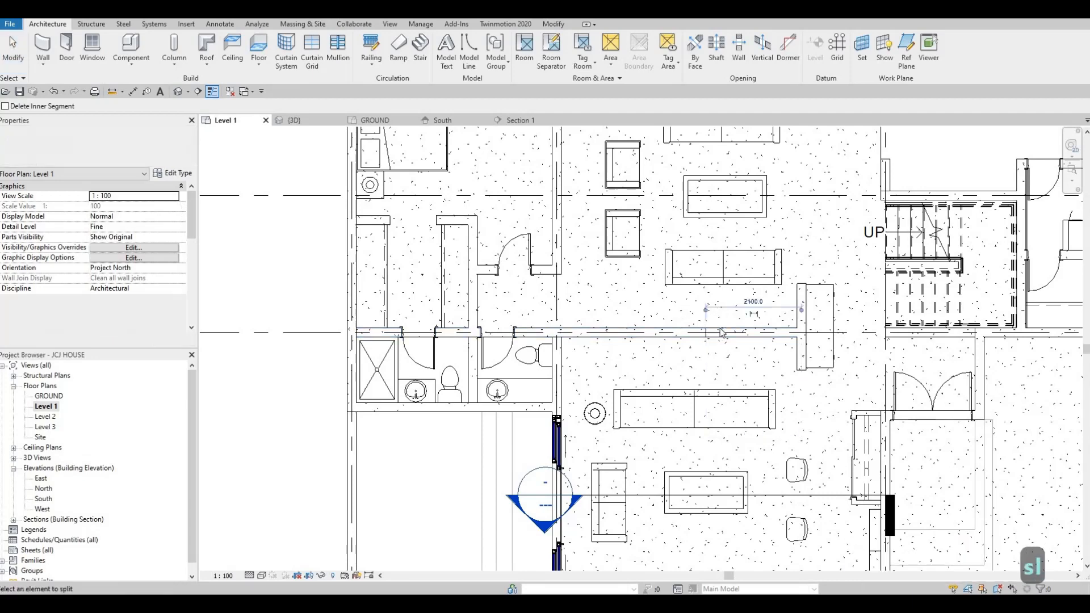
pyautogui.press('Escape')
pyautogui.press('Escape')
pyautogui.scroll(2, 738, 330)
pyautogui.press('Escape')
# Pull back both wall ends at the split to open a gap between the sofas, leaving a short stub at the credenza wall
pyautogui.click(748, 332)
pyautogui.moveTo(704, 334); pyautogui.dragTo(650, 335)
pyautogui.press('Escape')
pyautogui.click(701, 336)
pyautogui.press('Escape')
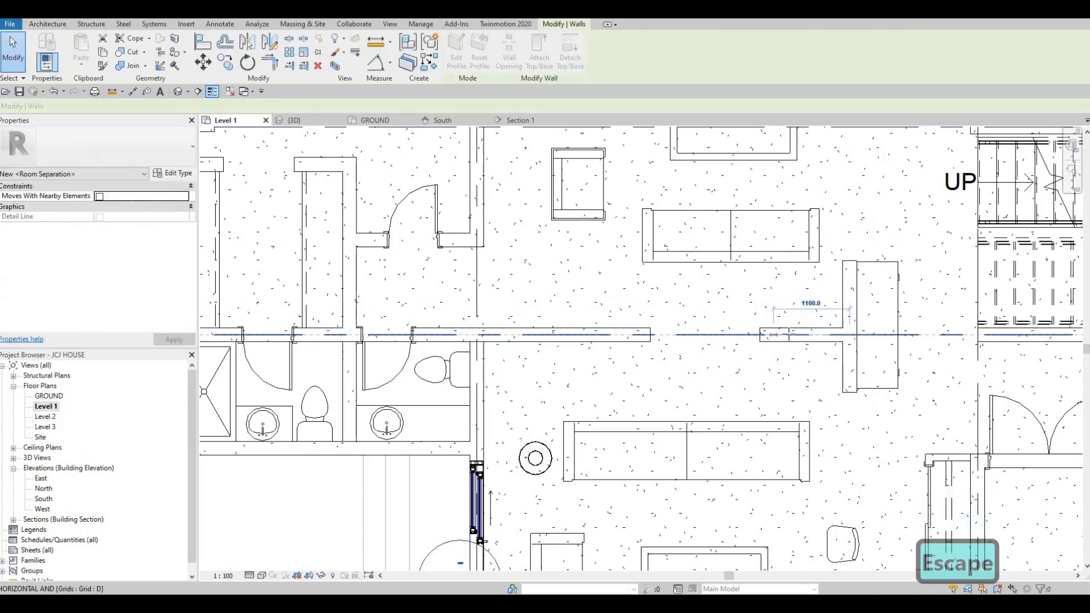
pyautogui.press('Escape')
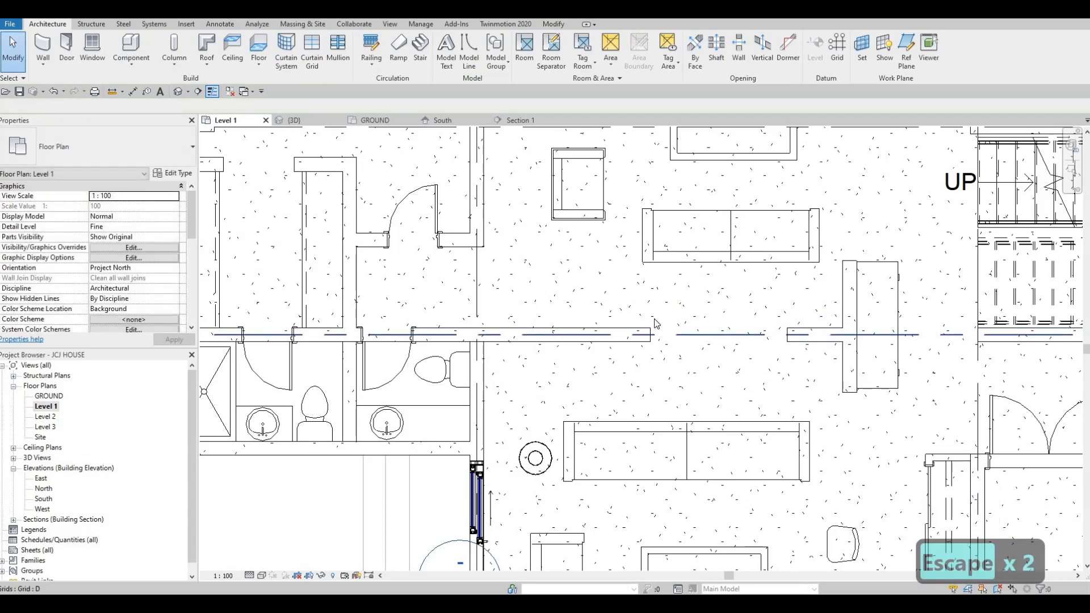
pyautogui.press('Escape')
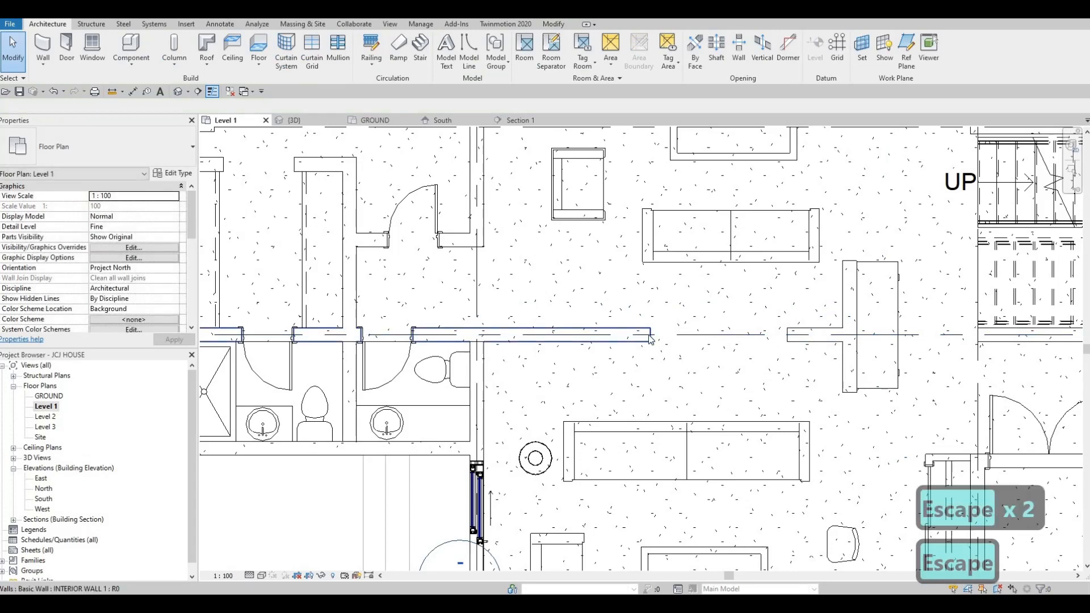
pyautogui.click(631, 332)
pyautogui.moveTo(651, 335); pyautogui.dragTo(636, 335)
pyautogui.press('Escape')
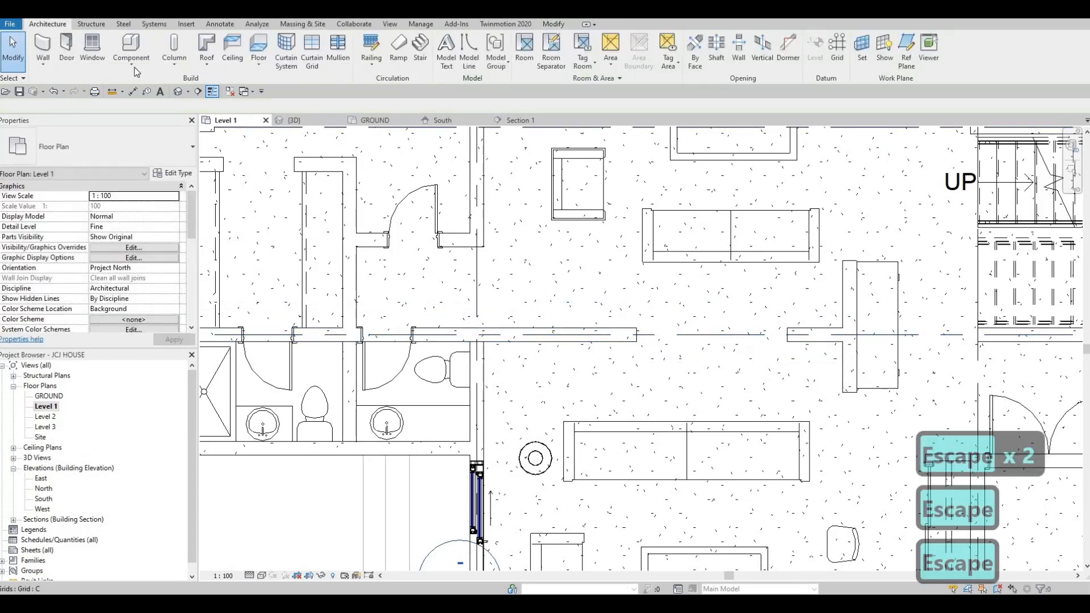
# Create an in-place model in the Generic Models category, keeping the default name Generic Models 13
pyautogui.click(131, 59)
pyautogui.click(149, 110)
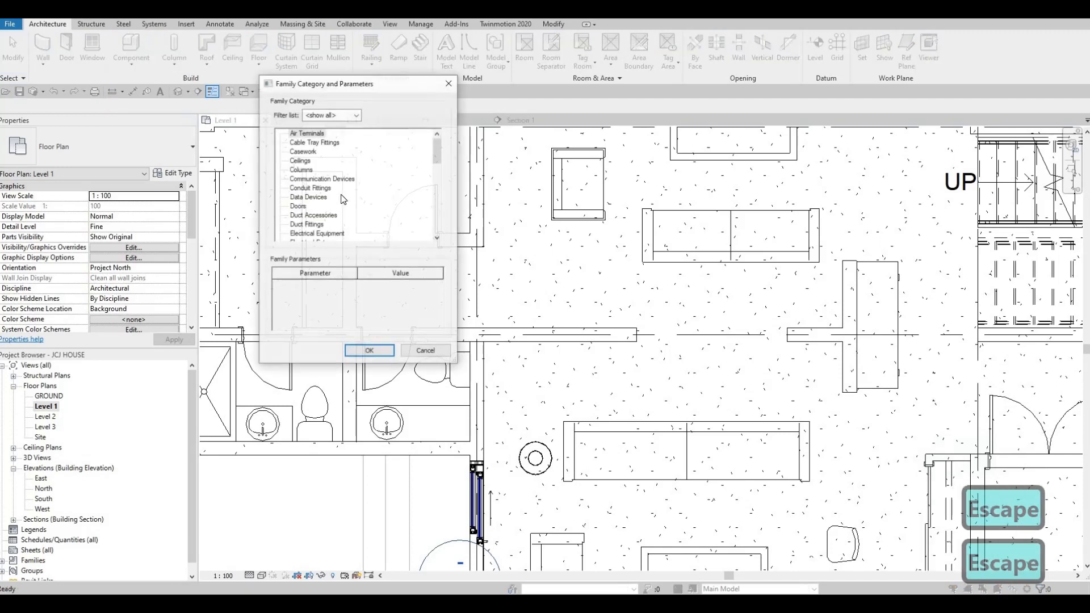
pyautogui.scroll(-3, 314, 209)
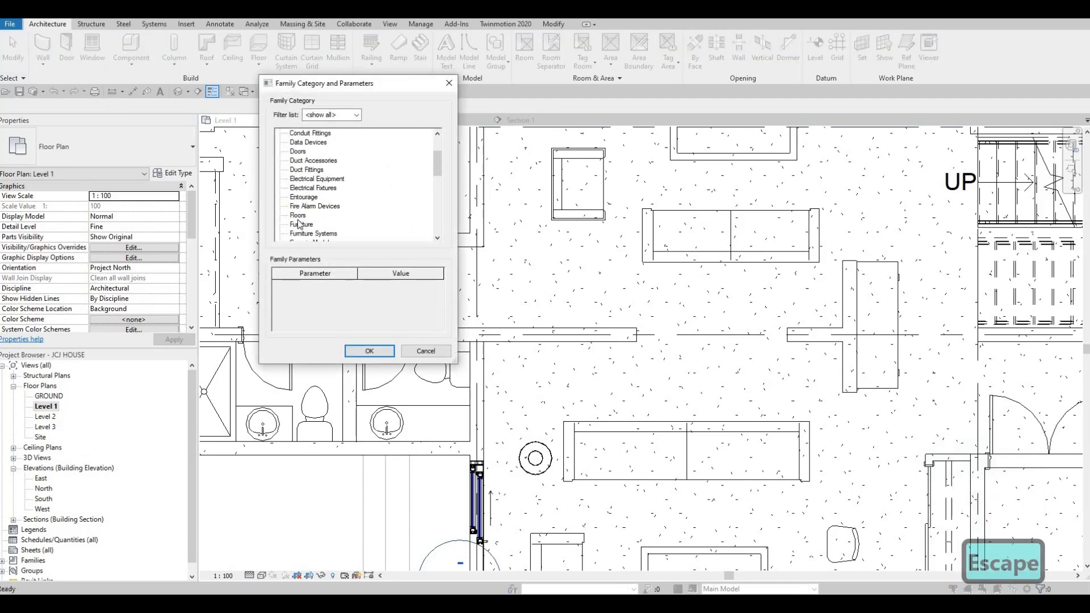
pyautogui.click(364, 351)
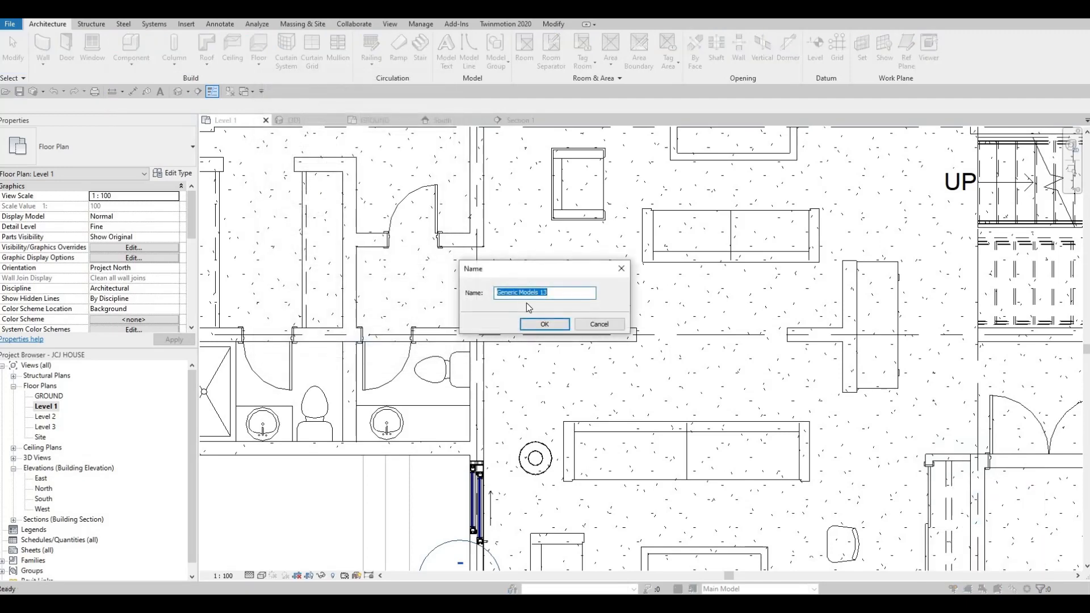
pyautogui.press('Return')
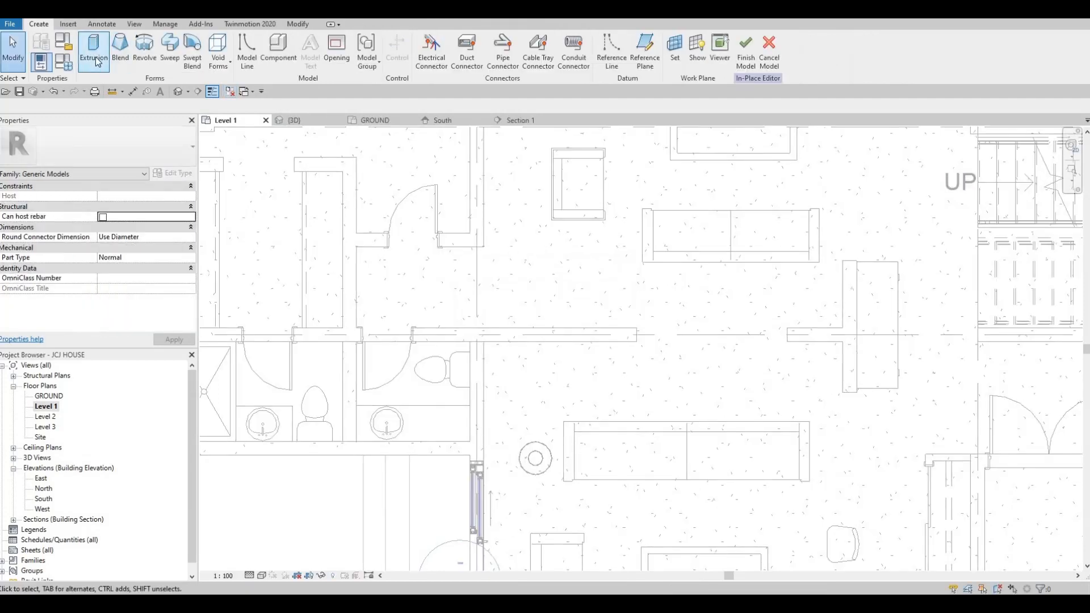
# Start a solid extrusion and assign it the Fieldstone material from the Stone category of AEC Materials
pyautogui.click(96, 59)
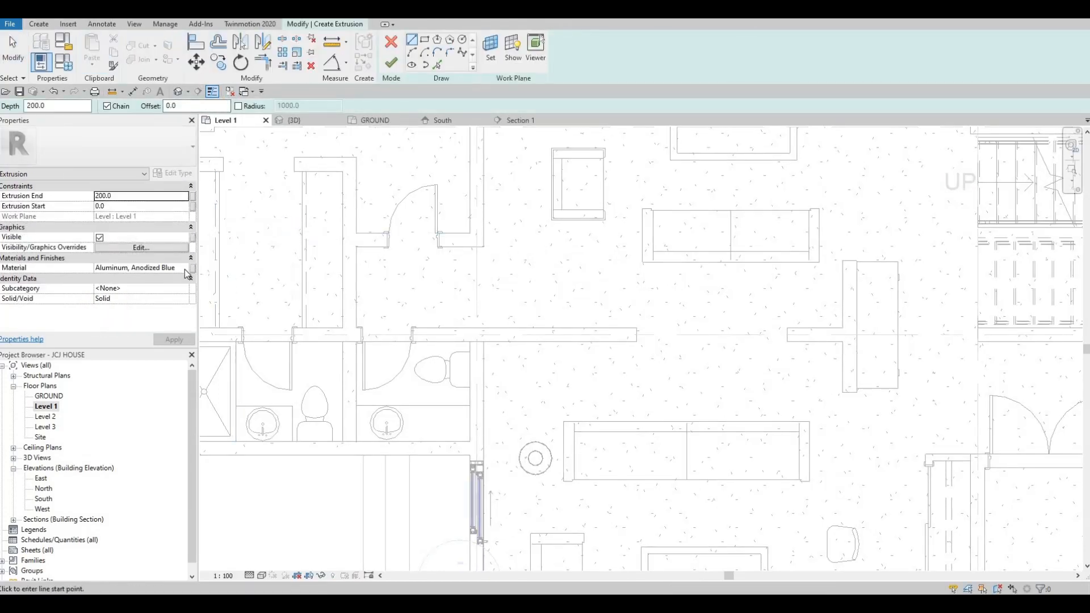
pyautogui.click(185, 270)
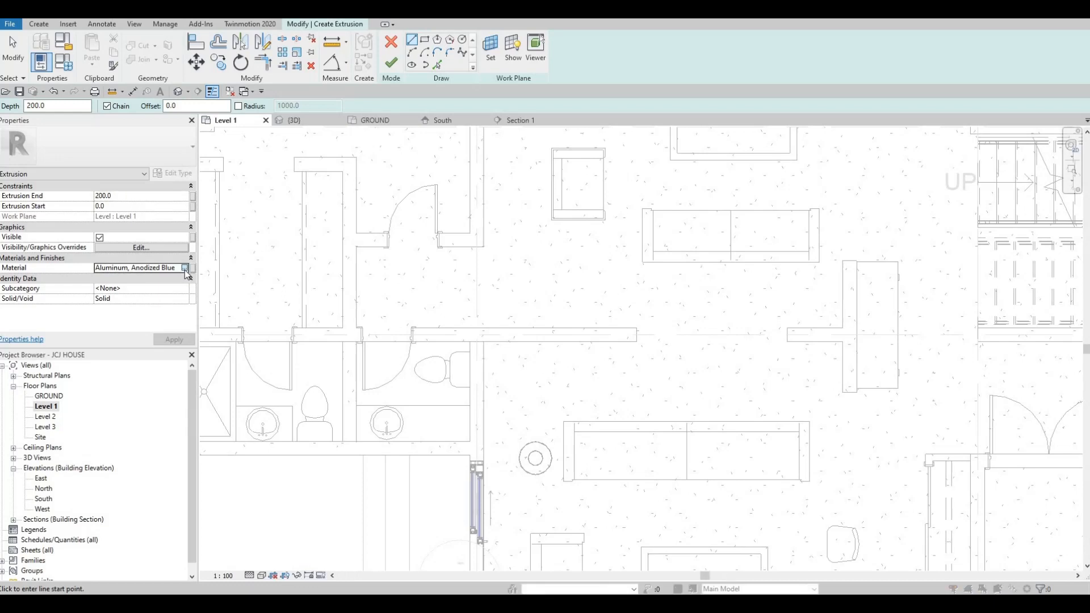
pyautogui.click(185, 270)
pyautogui.scroll(-4, 315, 253)
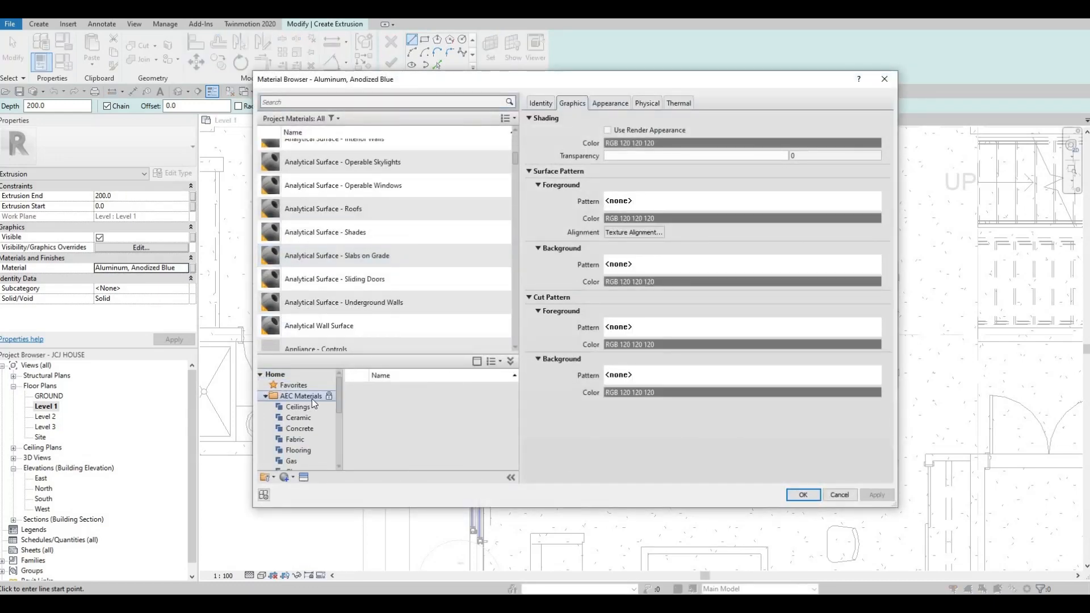
pyautogui.scroll(-3, 299, 444)
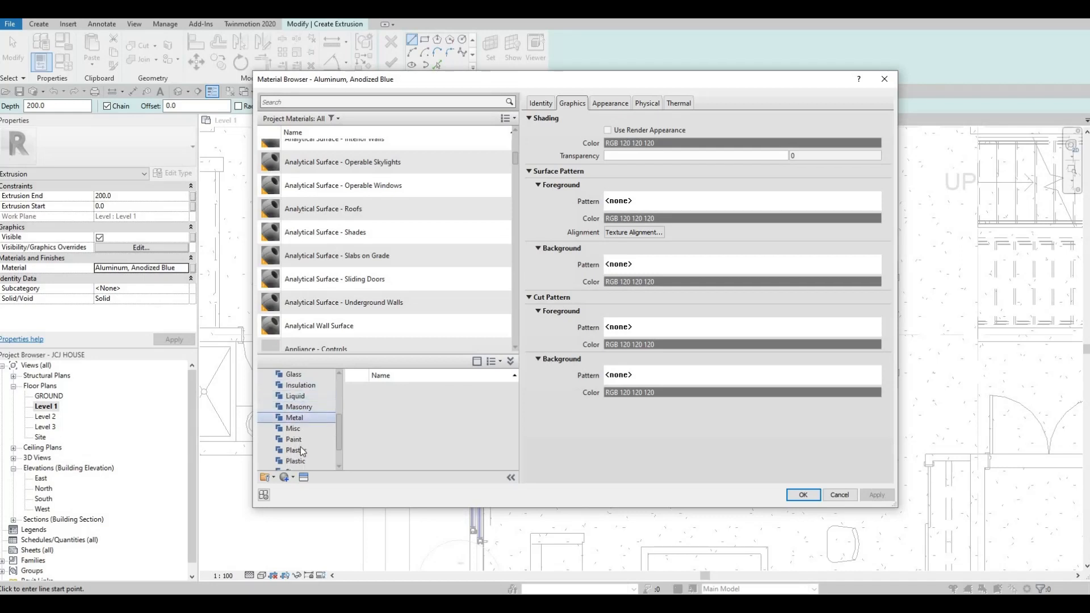
pyautogui.scroll(-1, 301, 449)
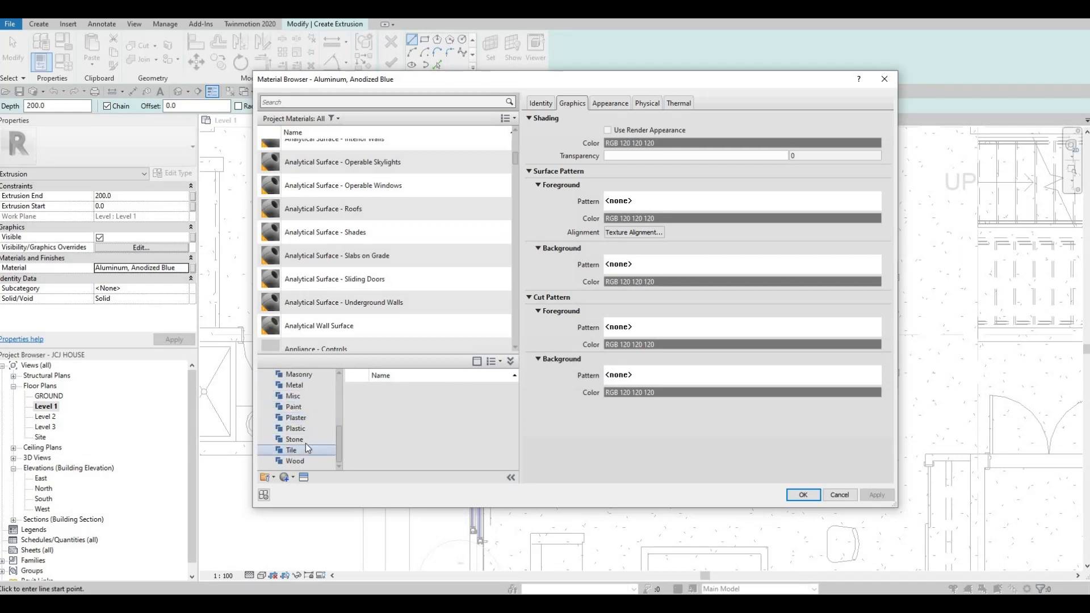
pyautogui.click(306, 442)
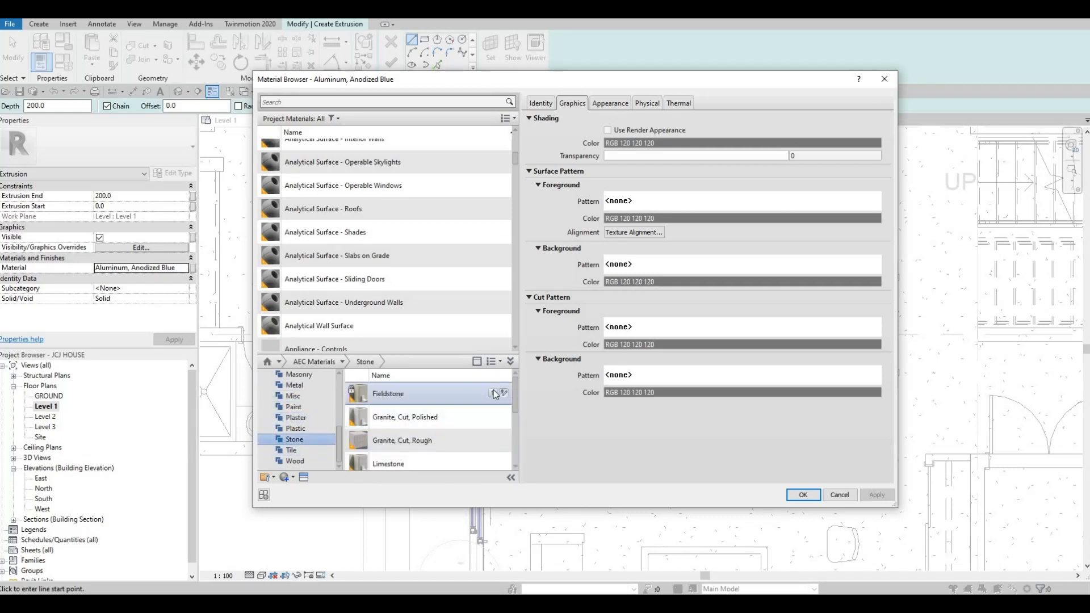
pyautogui.click(802, 494)
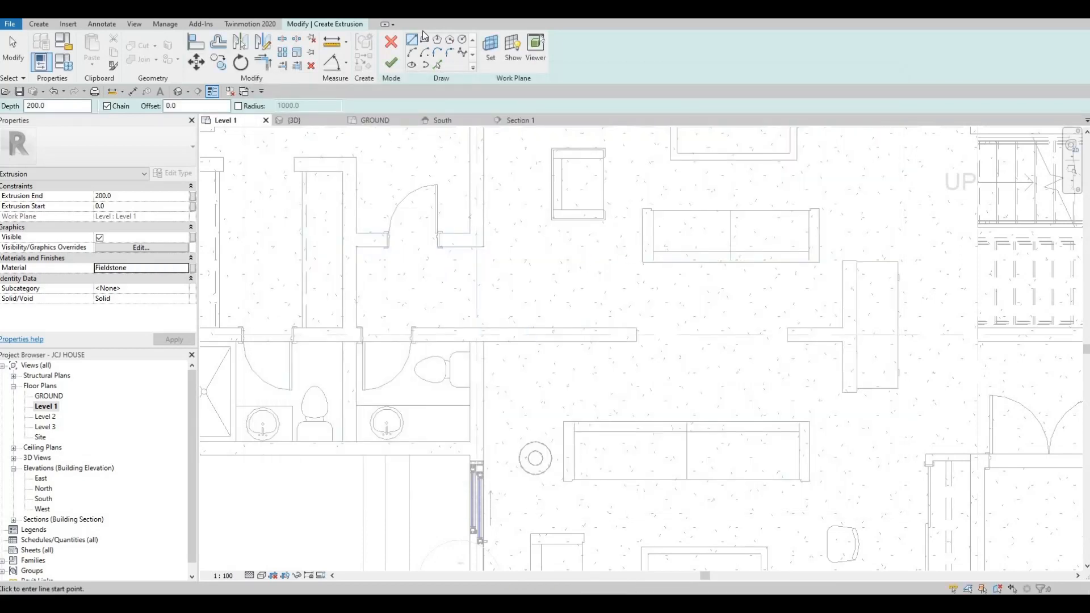
# Sketch a rectangle spanning the partition gap and projecting beyond both wall faces, and finish the extrusion
pyautogui.click(424, 40)
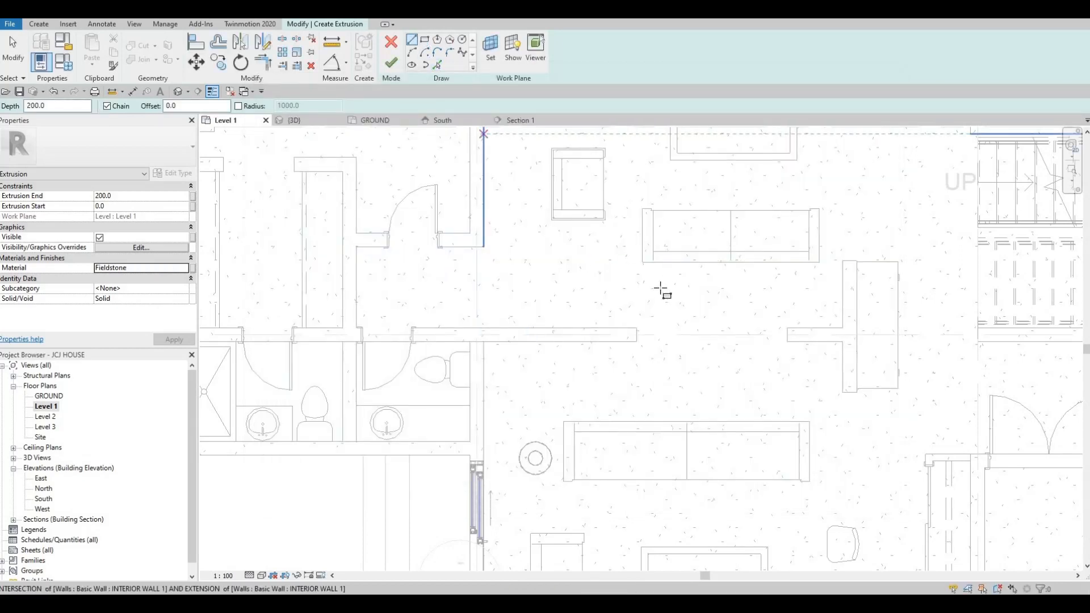
pyautogui.click(636, 312)
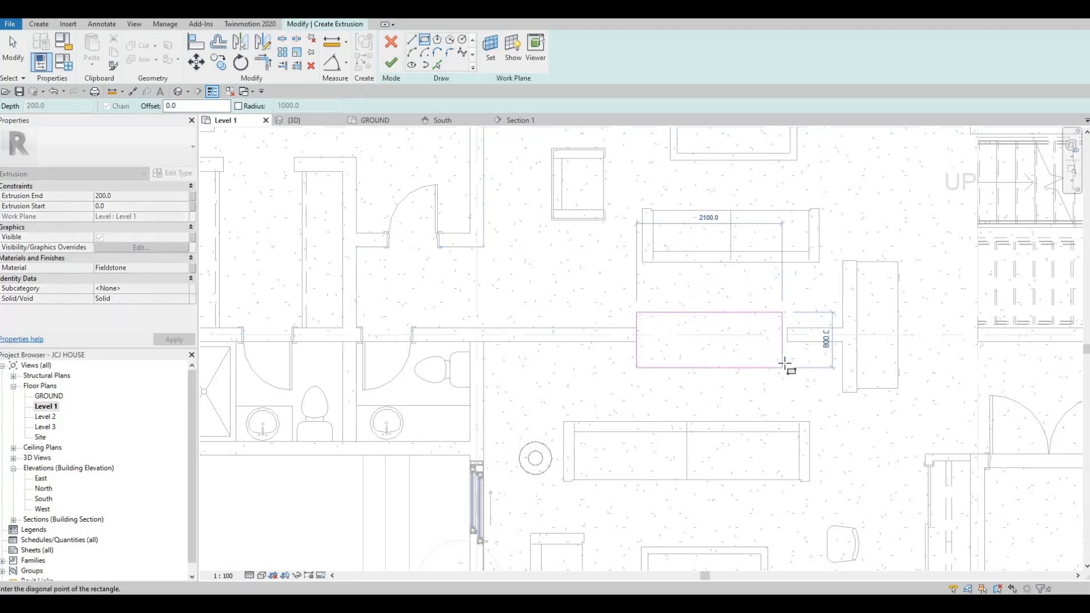
pyautogui.click(786, 364)
pyautogui.scroll(2, 789, 333)
pyautogui.press('Escape')
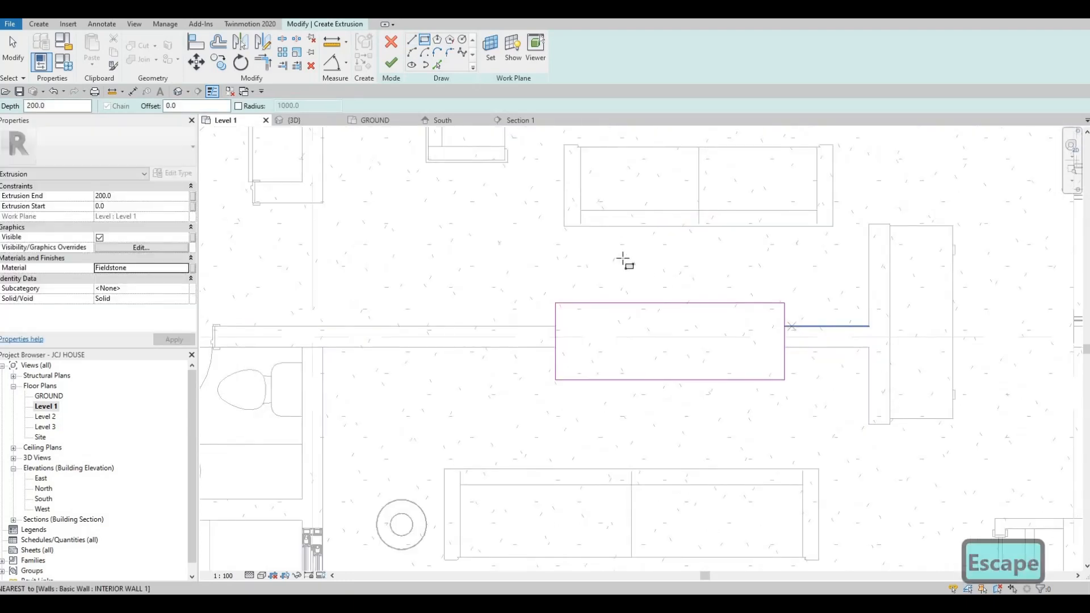
pyautogui.click(391, 64)
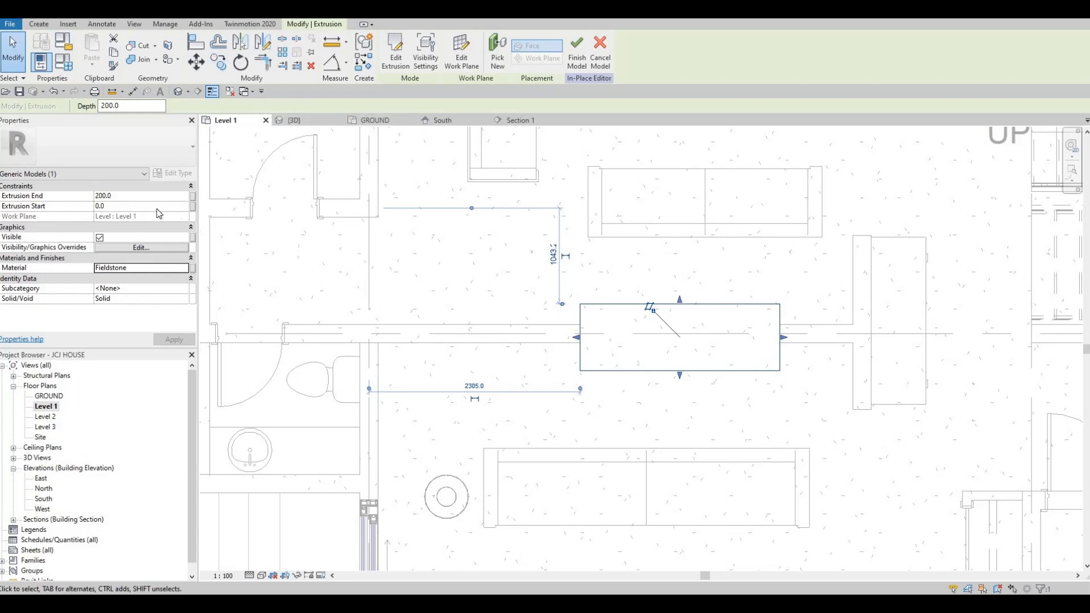
# Set the Fieldstone extrusion's end to 300 mm
pyautogui.click(143, 197)
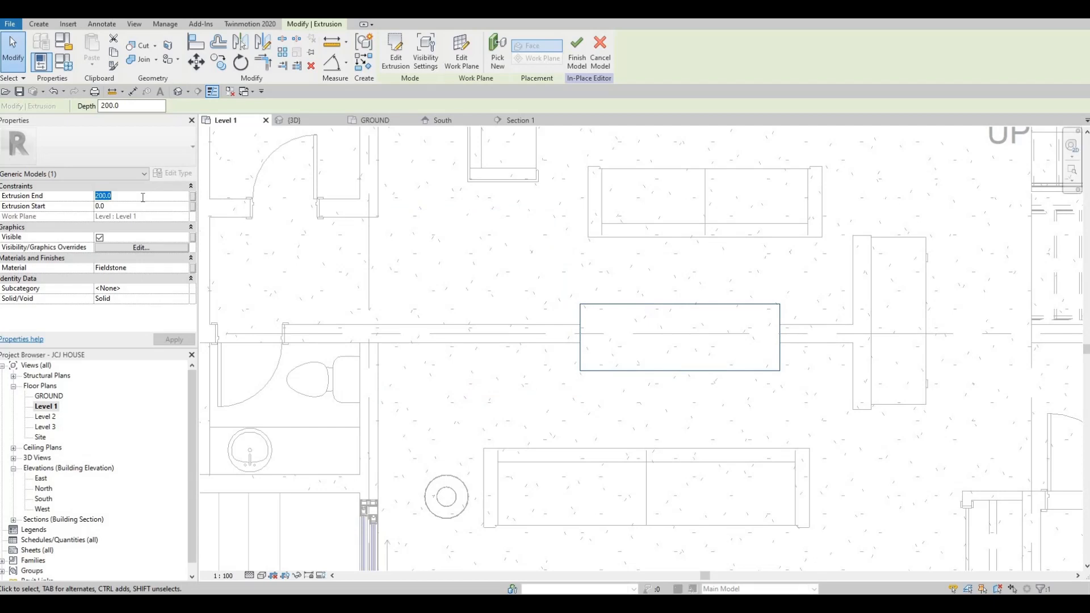
pyautogui.write('3')
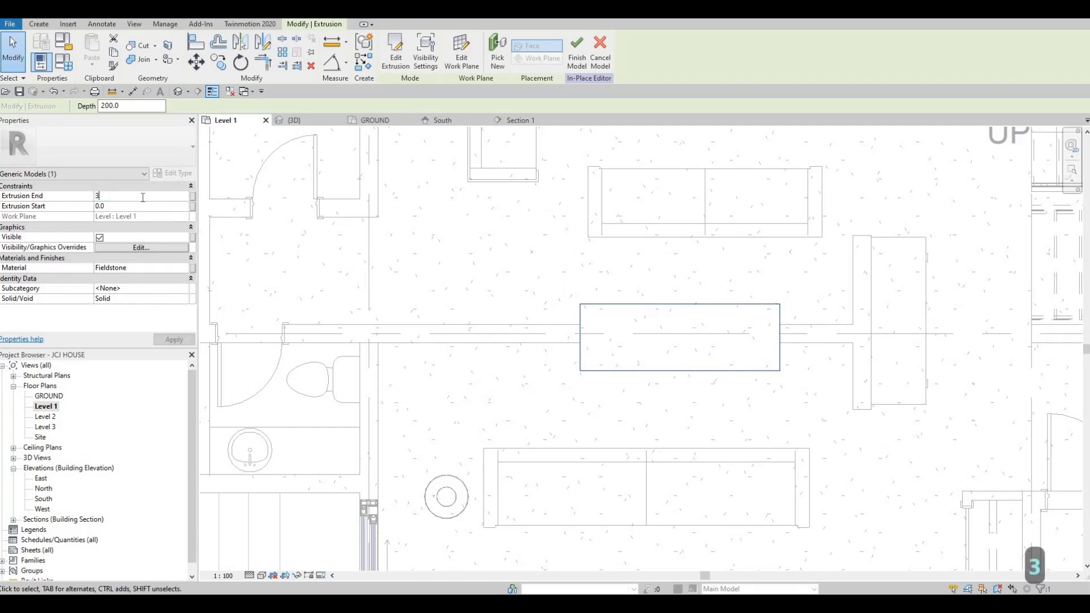
pyautogui.write('00')
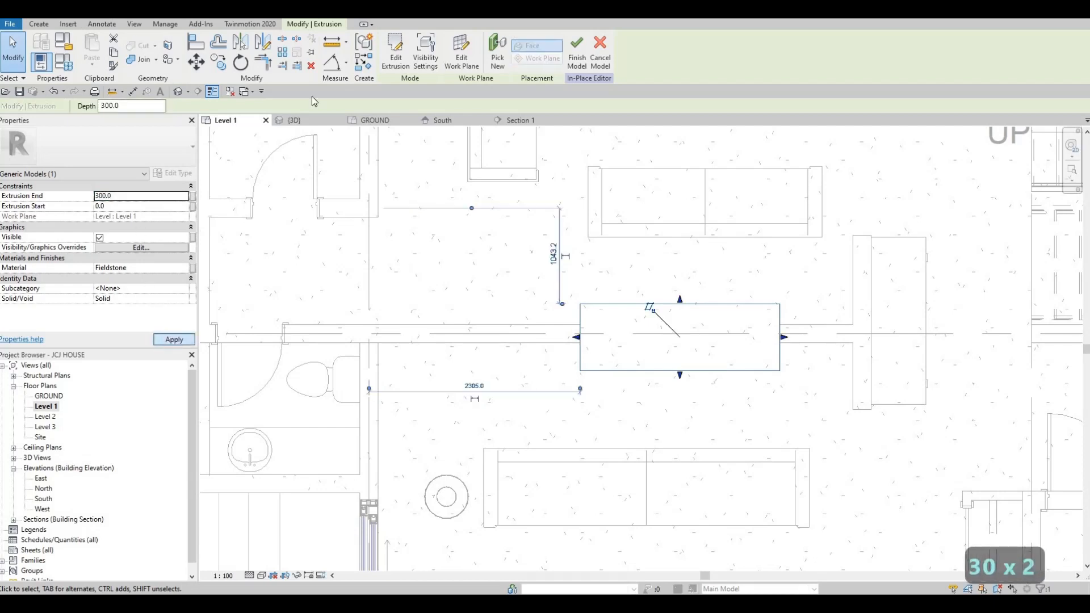
# Start a new solid extrusion and set its work plane to the top face of the Fieldstone block
pyautogui.click(38, 24)
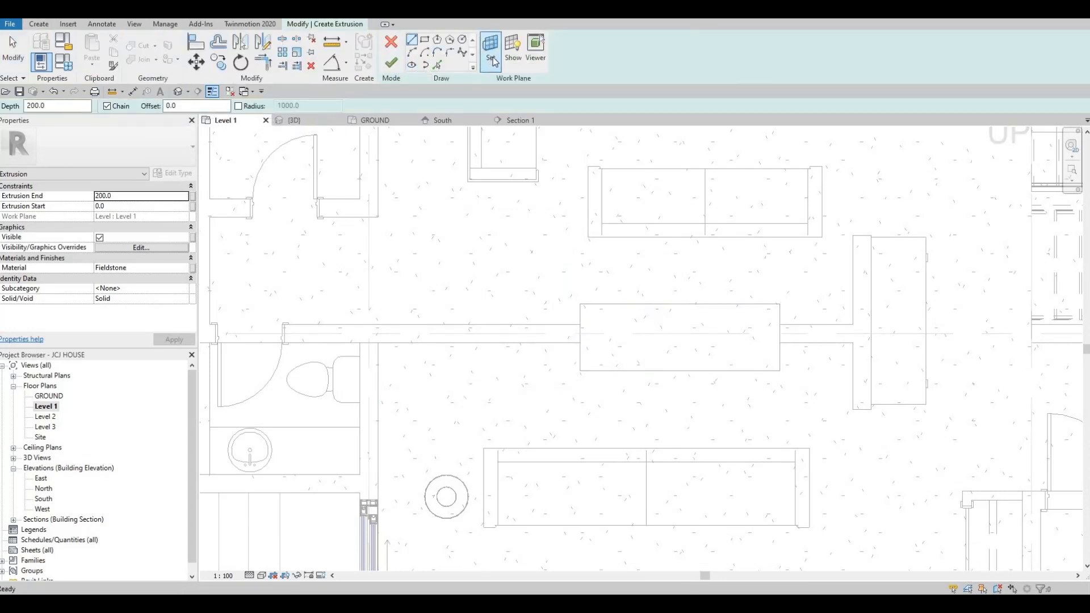
pyautogui.click(492, 59)
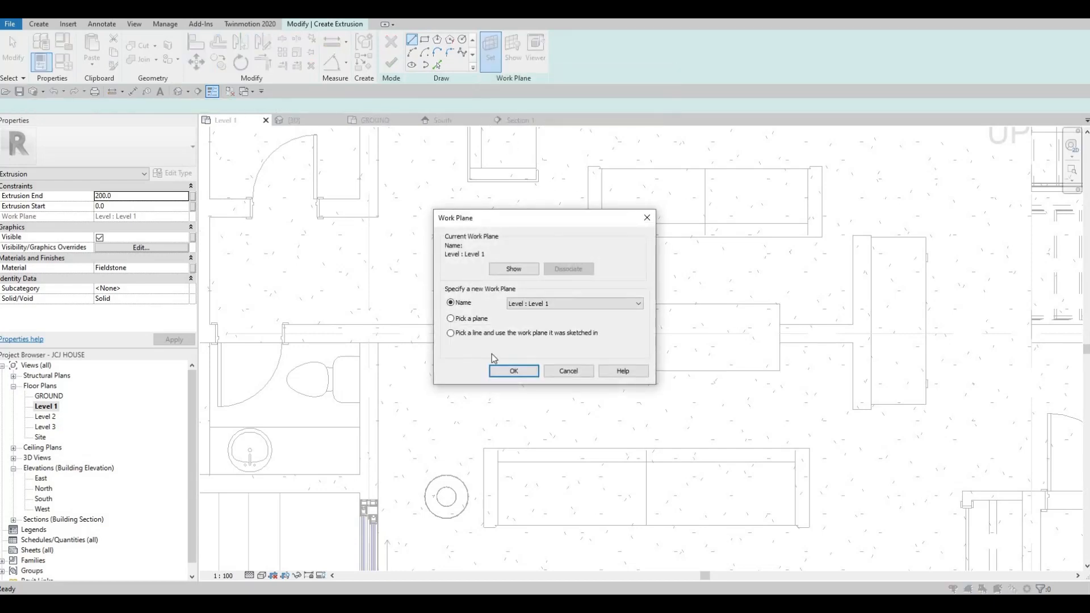
pyautogui.press('Return')
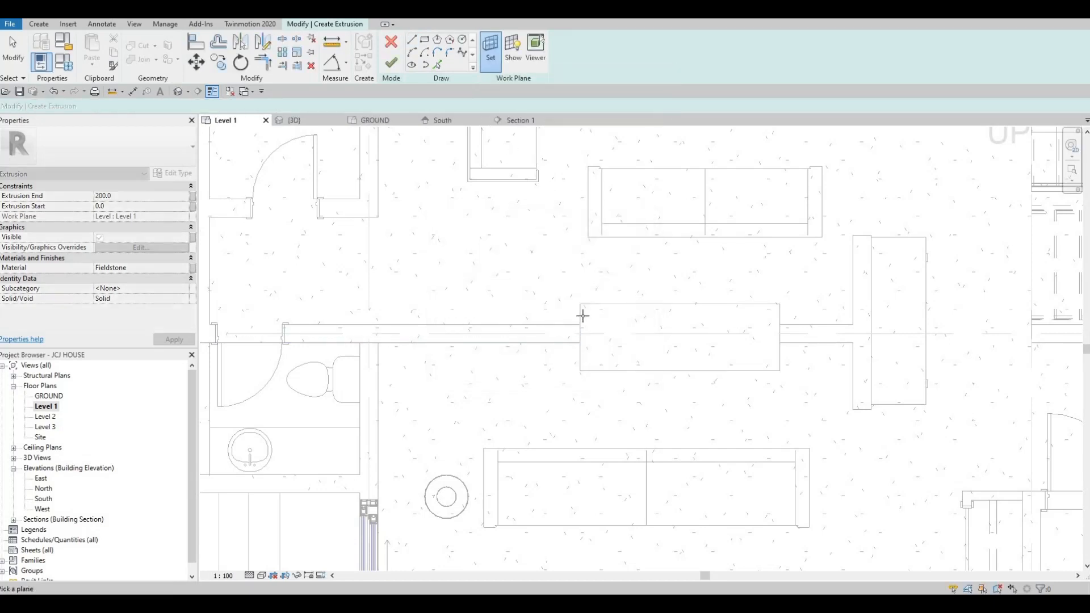
pyautogui.click(476, 299)
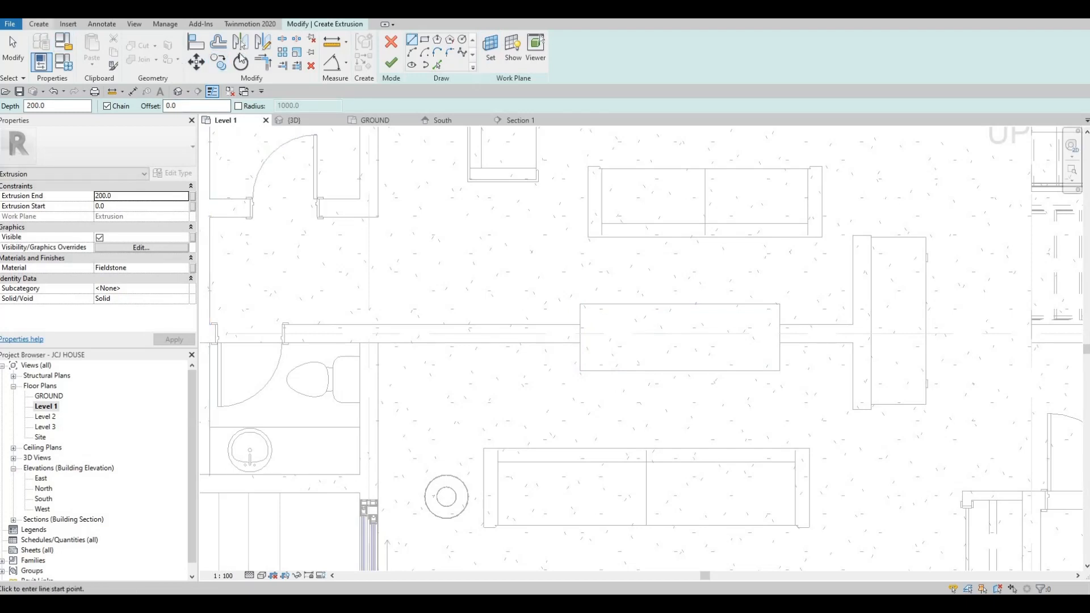
# Sketch a rectangle between opposite corners of the Fieldstone block, matching its outline
pyautogui.click(38, 24)
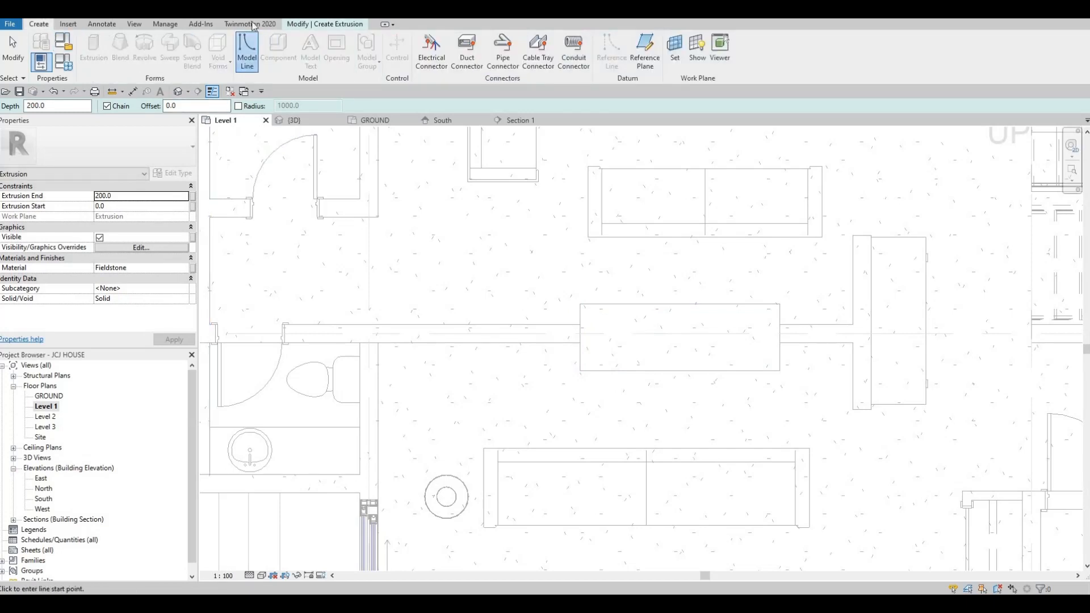
pyautogui.click(318, 24)
pyautogui.click(424, 39)
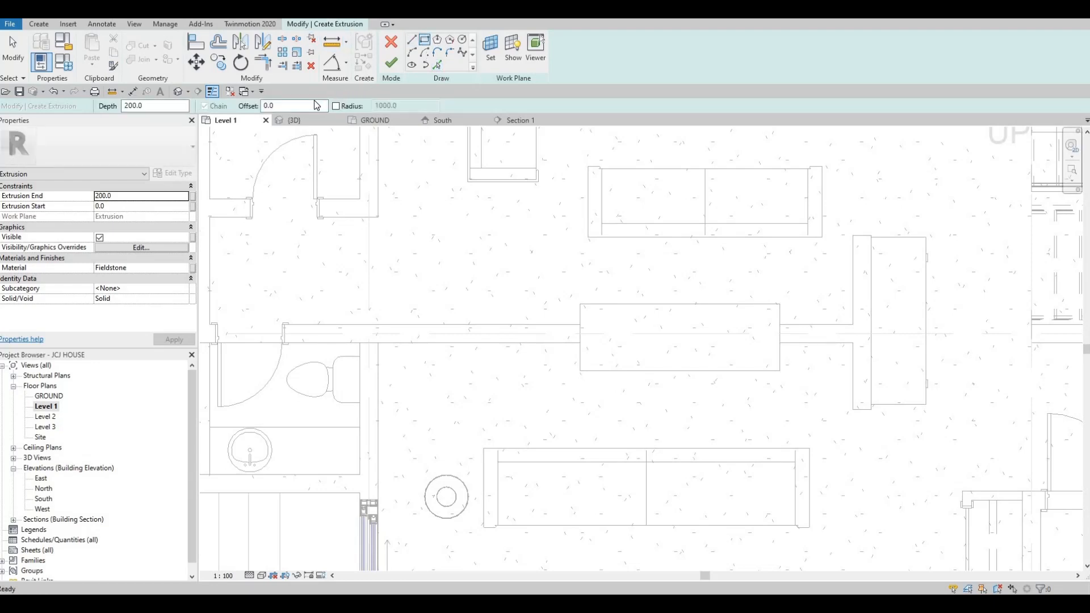
pyautogui.scroll(2, 585, 305)
pyautogui.click(583, 304)
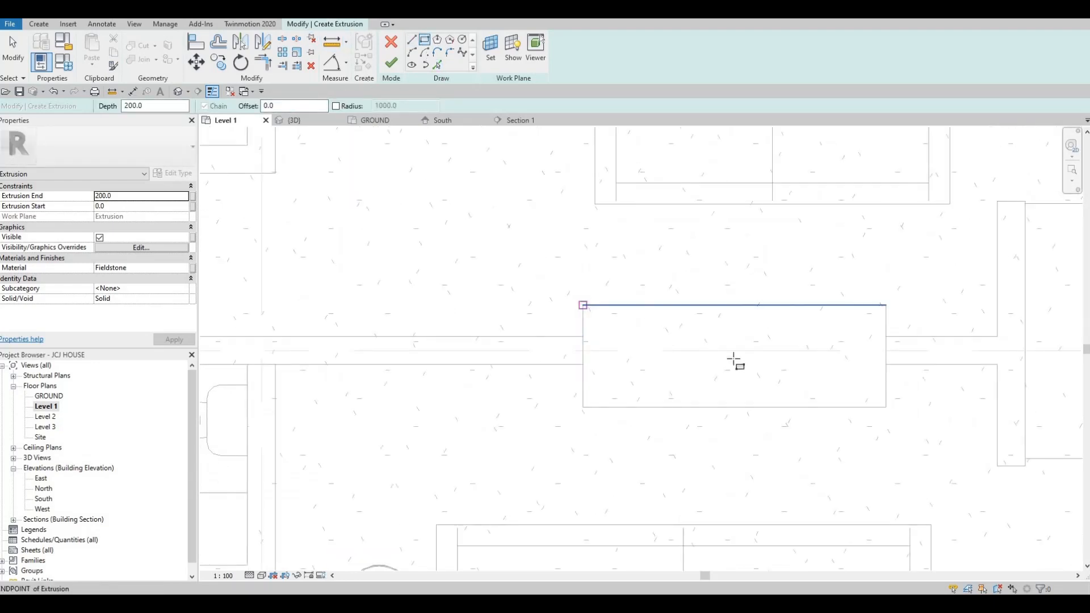
pyautogui.click(886, 407)
pyautogui.press('Escape')
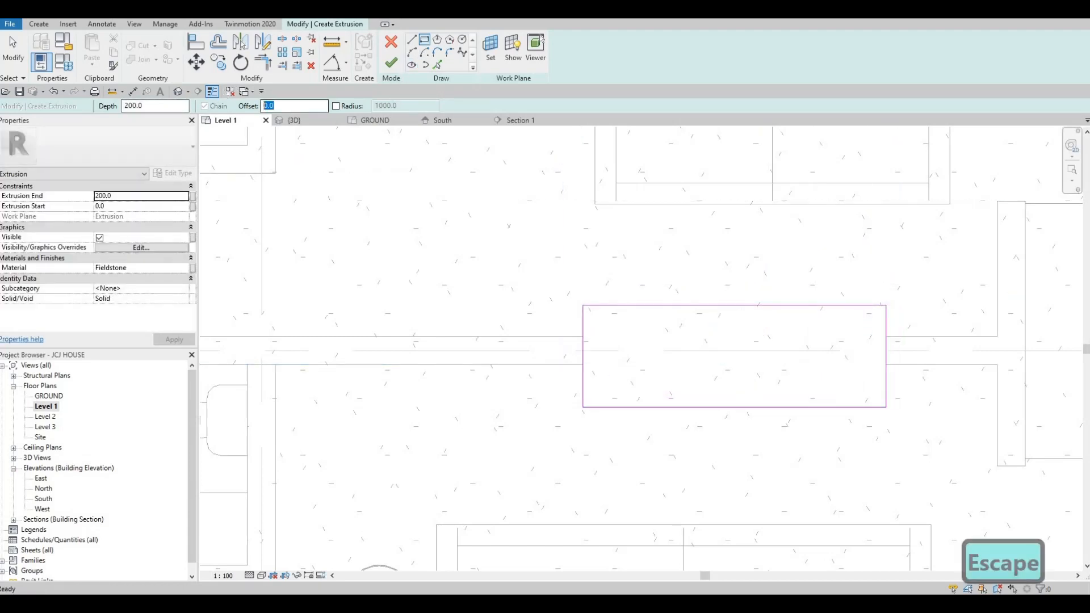
# Add a second rectangle offset 10 mm inside the block's outline and finish the thin-walled extrusion
pyautogui.write('10')
pyautogui.press('Return')
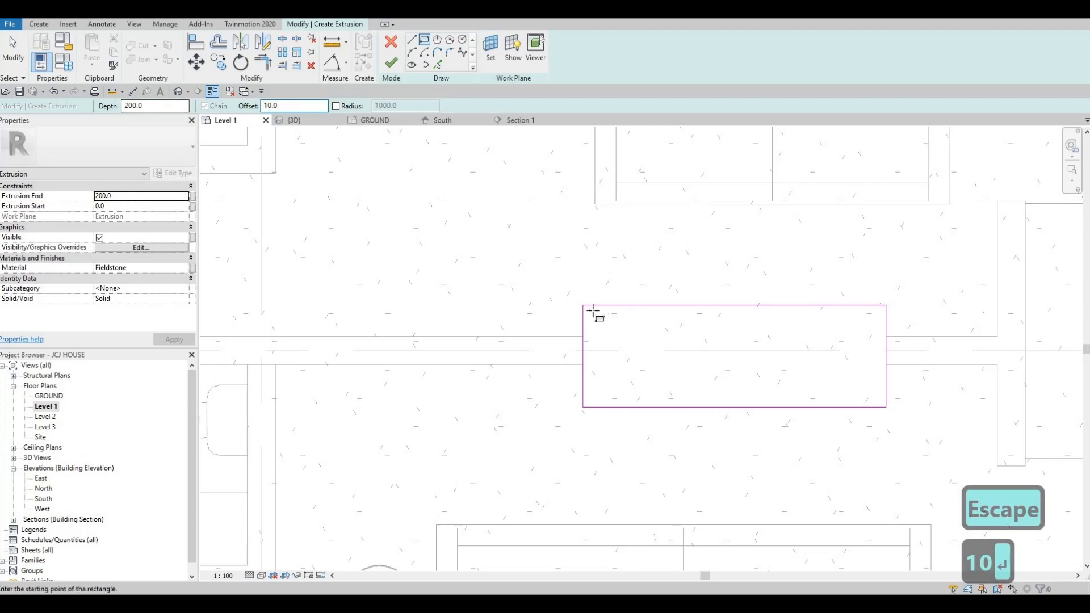
pyautogui.click(584, 306)
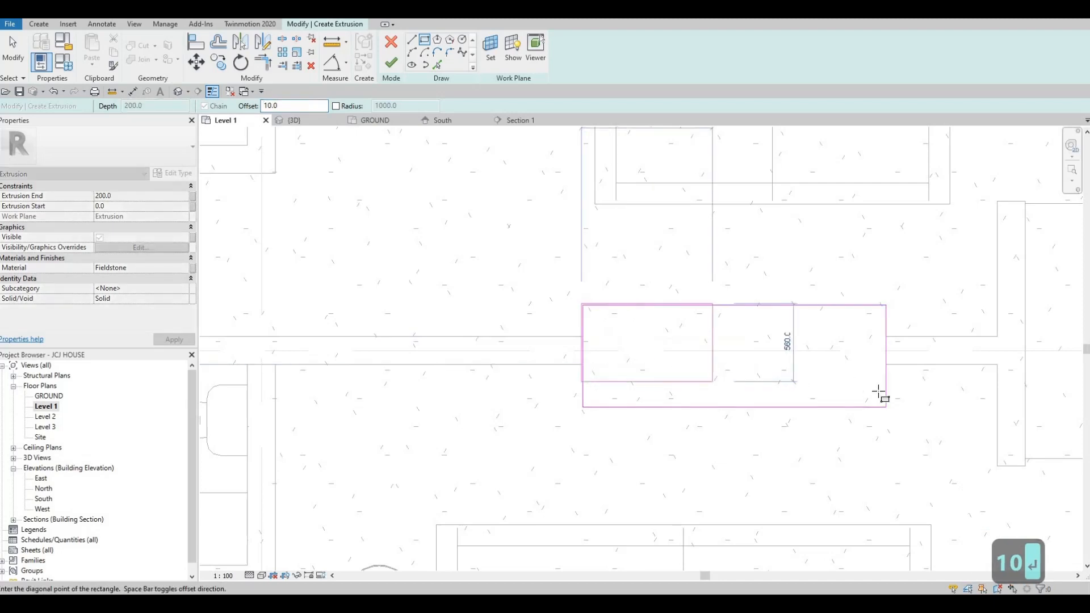
pyautogui.scroll(5, 883, 408)
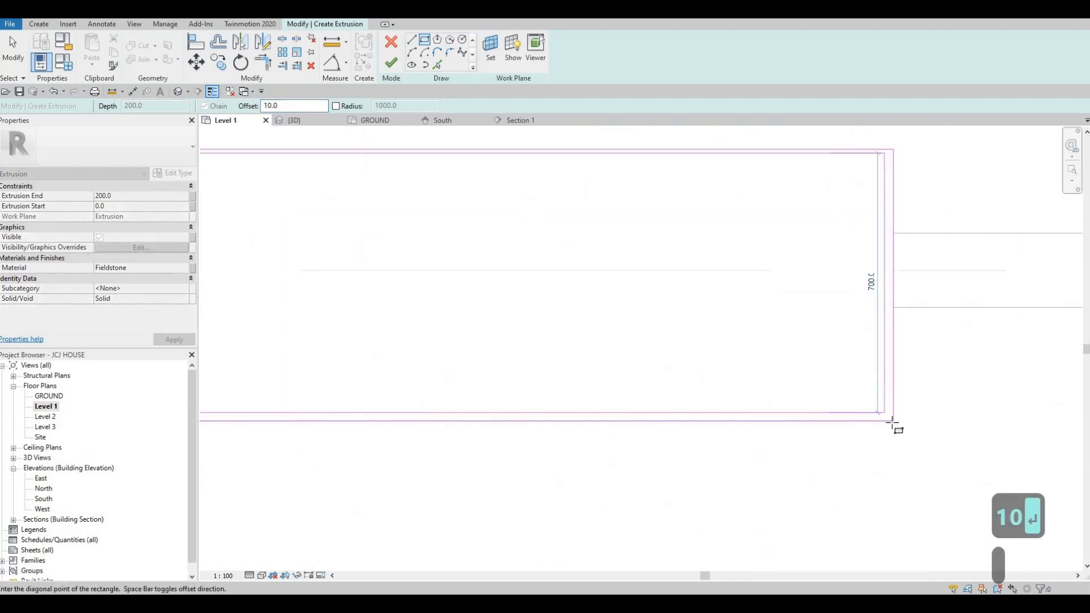
pyautogui.press('Escape')
pyautogui.scroll(-3, 622, 297)
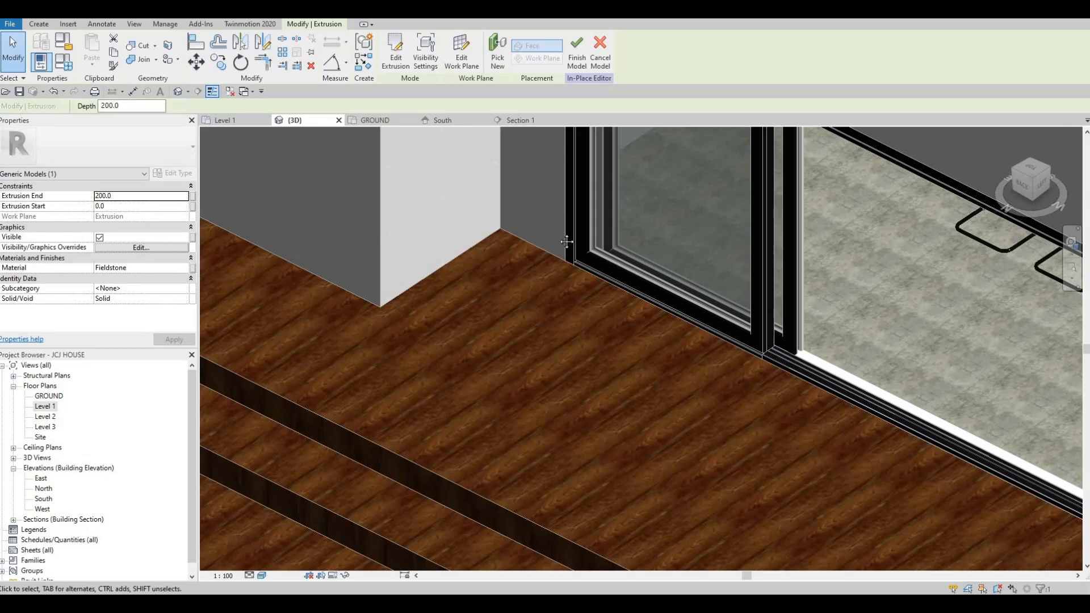
# Try stretching the thin-walled extrusion to about 1271 mm high in the 3D view, and undo the stretch
pyautogui.scroll(-4, 602, 249)
pyautogui.moveTo(803, 191); pyautogui.dragTo(483, 425, button='middle')
pyautogui.keyDown('shift'); pyautogui.moveTo(483, 426); pyautogui.dragTo(516, 426, button='middle'); pyautogui.keyUp('shift')
pyautogui.scroll(6, 655, 381)
pyautogui.moveTo(674, 390); pyautogui.dragTo(677, 247)
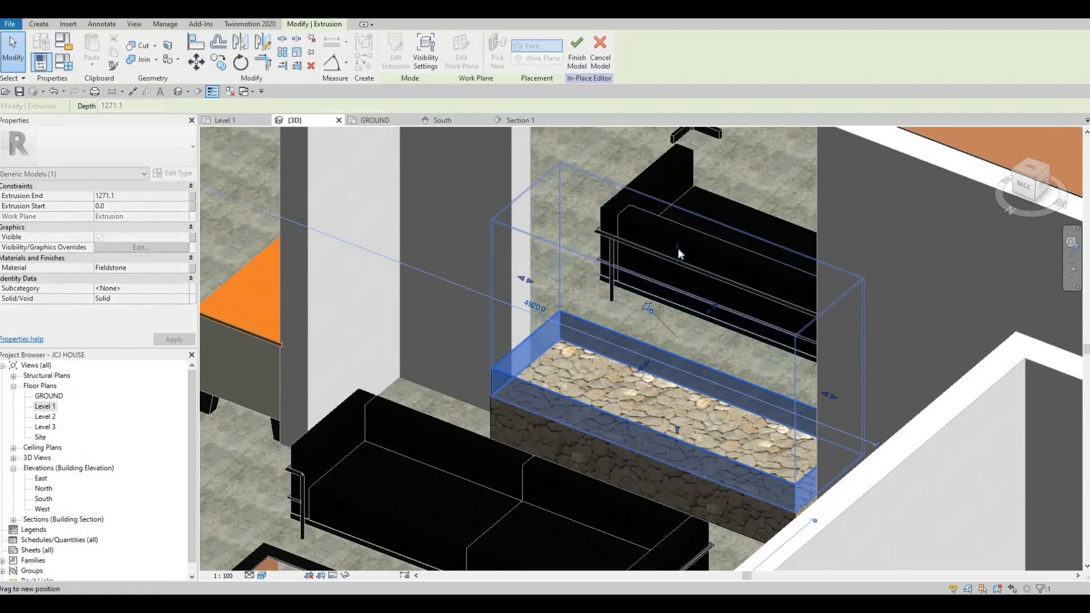
pyautogui.press('Escape')
pyautogui.press('Escape')
pyautogui.scroll(-3, 676, 247)
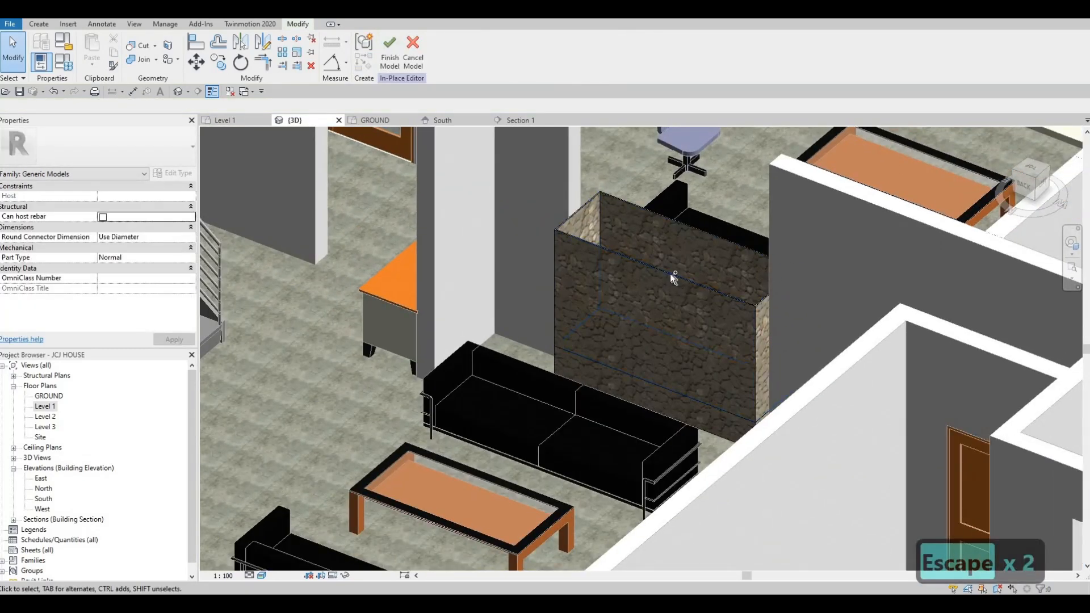
pyautogui.hotkey('ctrl', 'z')
pyautogui.scroll(3, 638, 339)
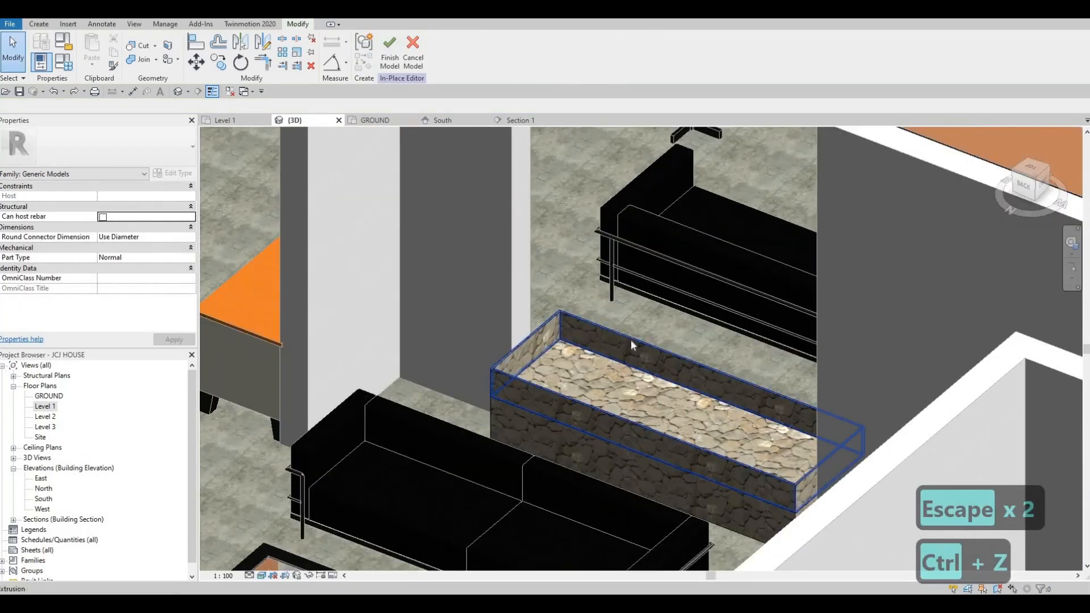
pyautogui.doubleClick(633, 335)
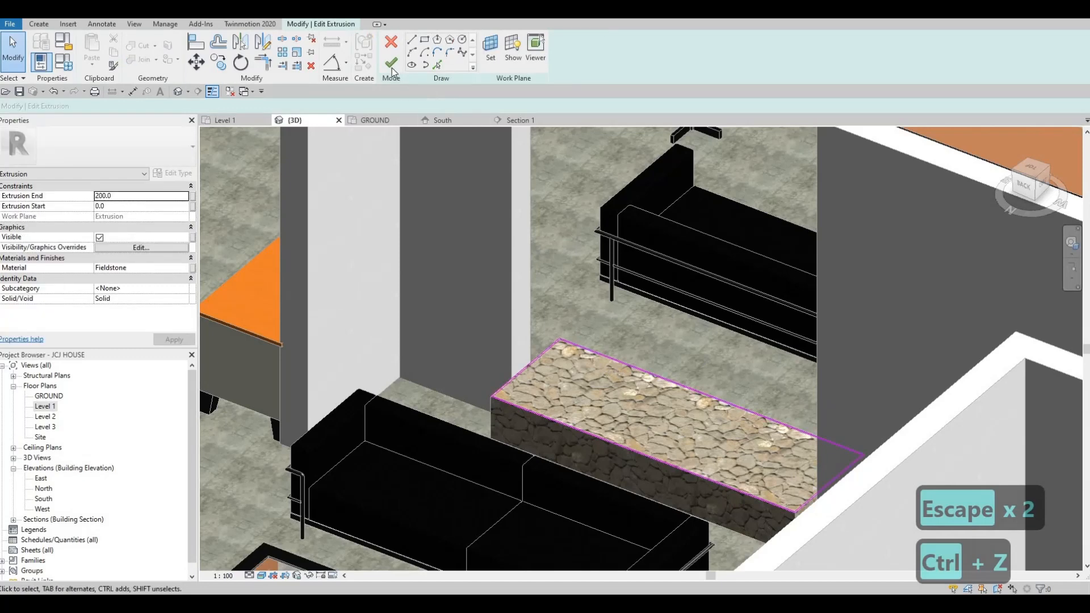
pyautogui.hotkey('ctrl', 'z')
pyautogui.press('Escape')
pyautogui.scroll(2, 507, 331)
pyautogui.press('Escape')
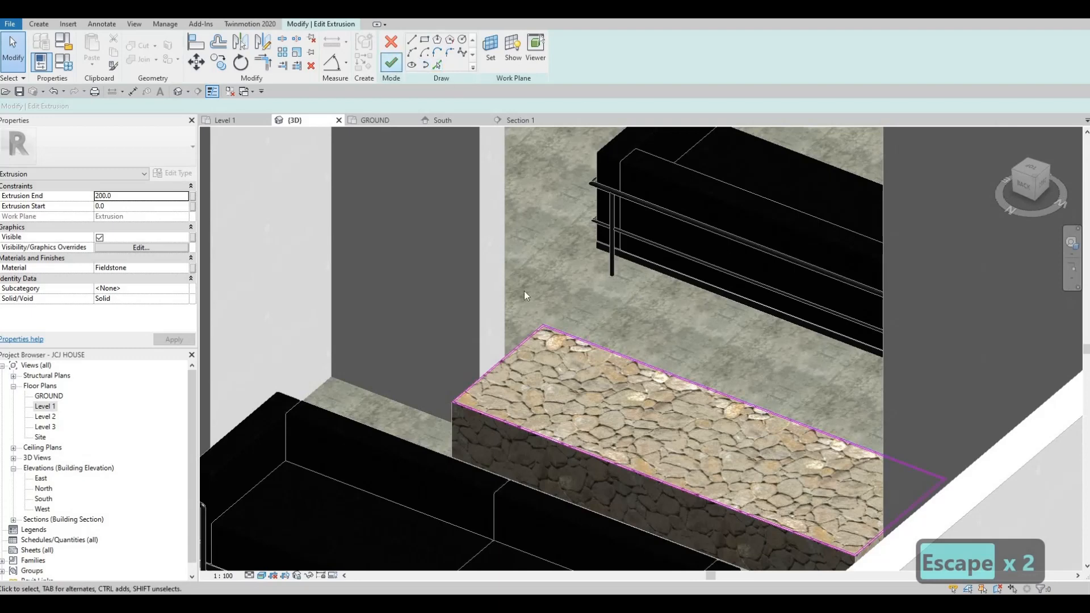
pyautogui.press('Escape')
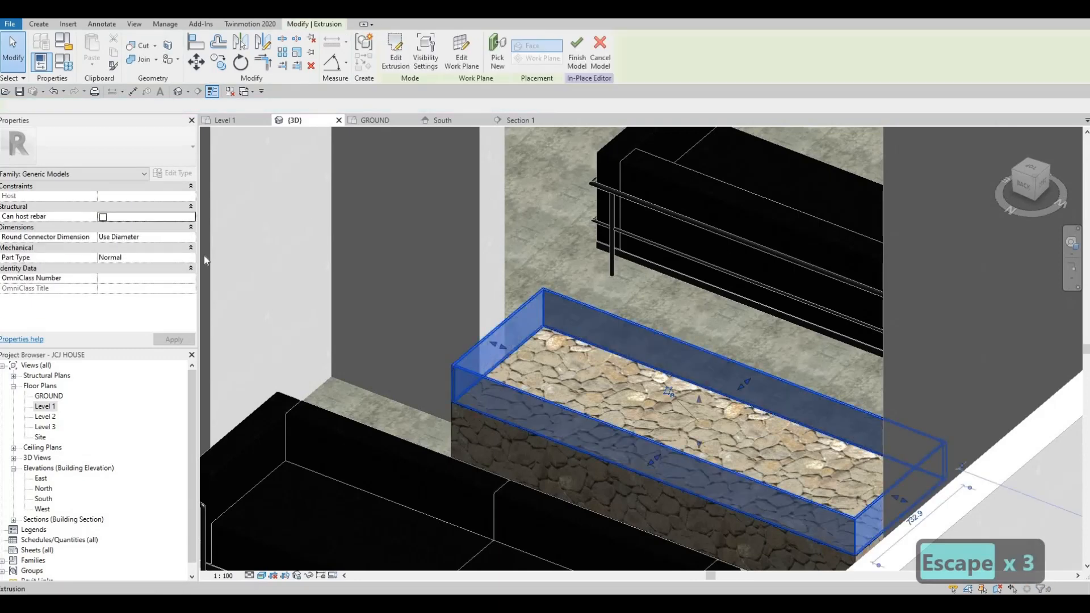
# Search the materials for glass, assign Glass, Clear Glazing to the thin-walled extrusion, and finish the in-place model
pyautogui.click(187, 270)
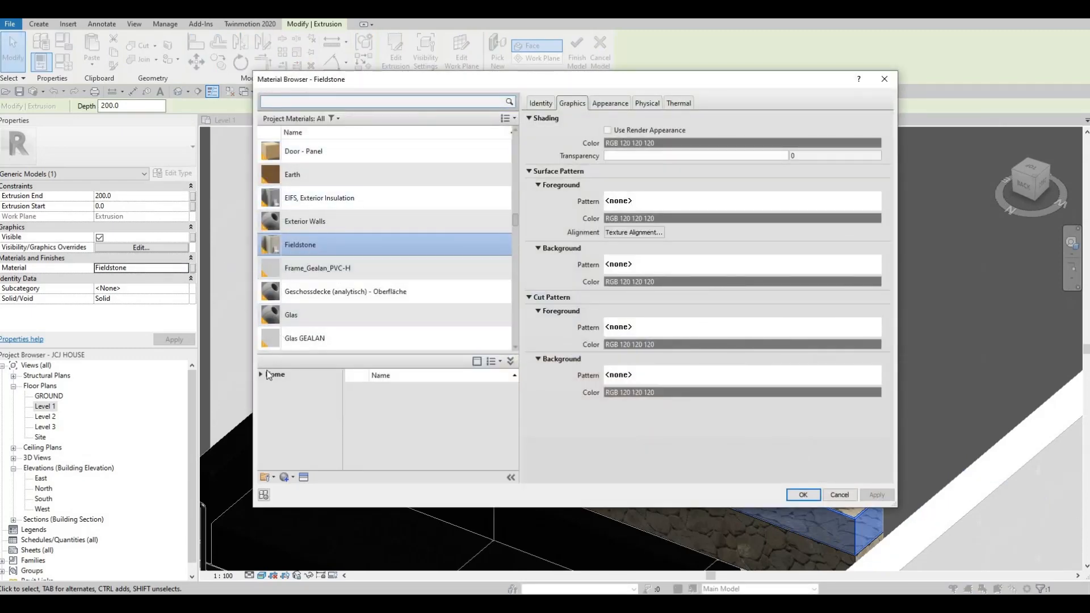
pyautogui.scroll(-1, 316, 343)
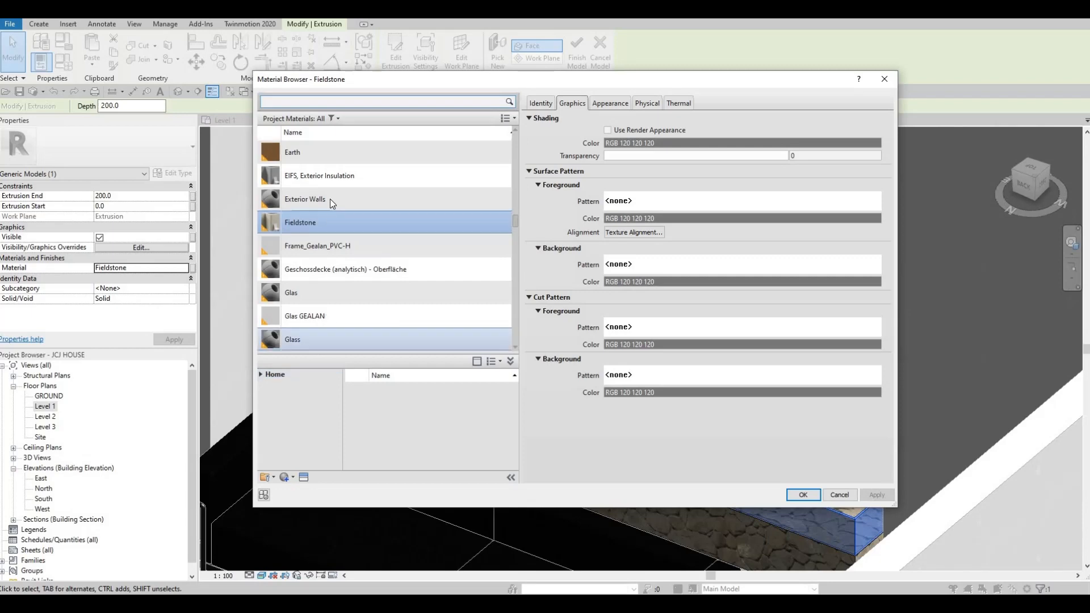
pyautogui.scroll(1, 308, 141)
pyautogui.click(306, 102)
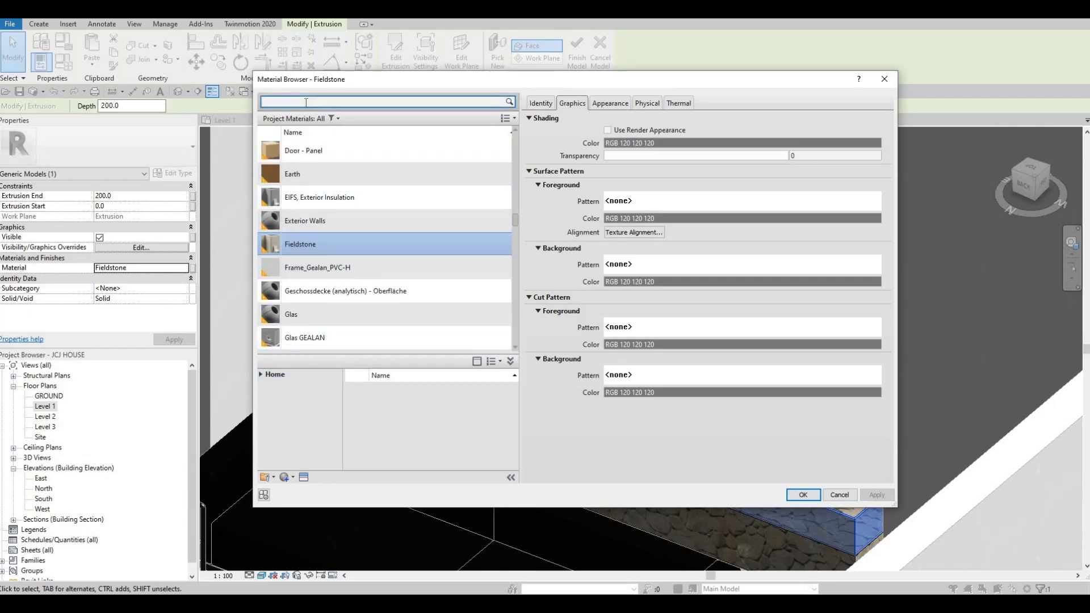
pyautogui.write('glass')
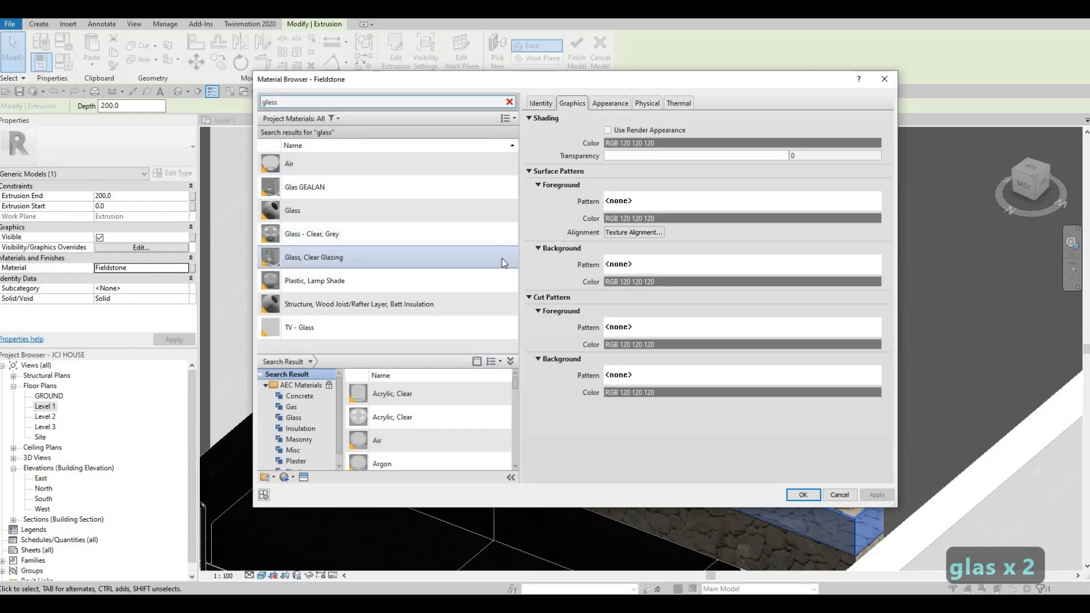
pyautogui.click(502, 258)
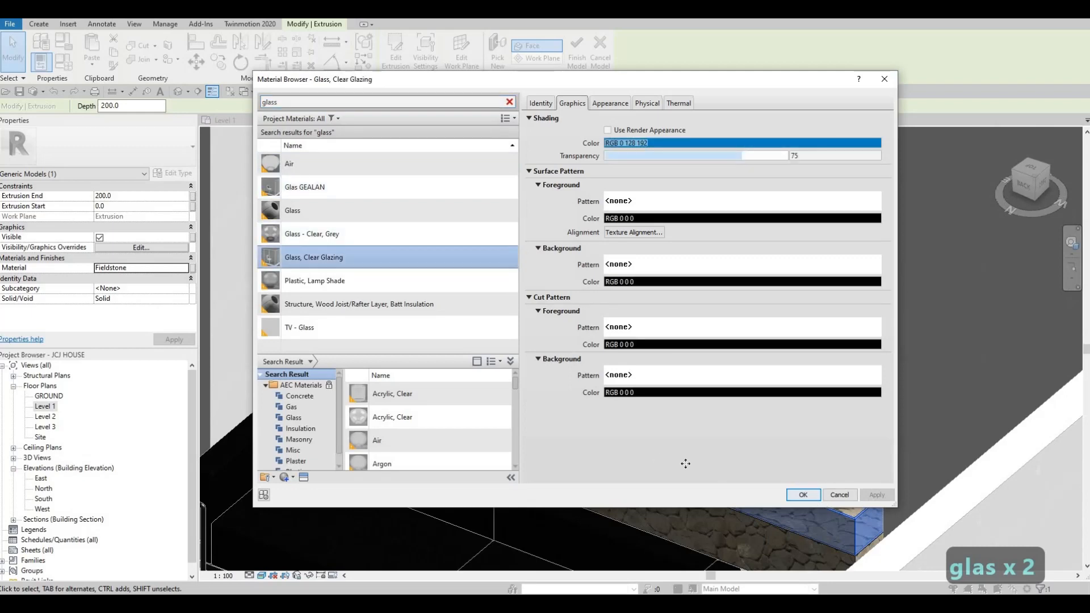
pyautogui.press('Return')
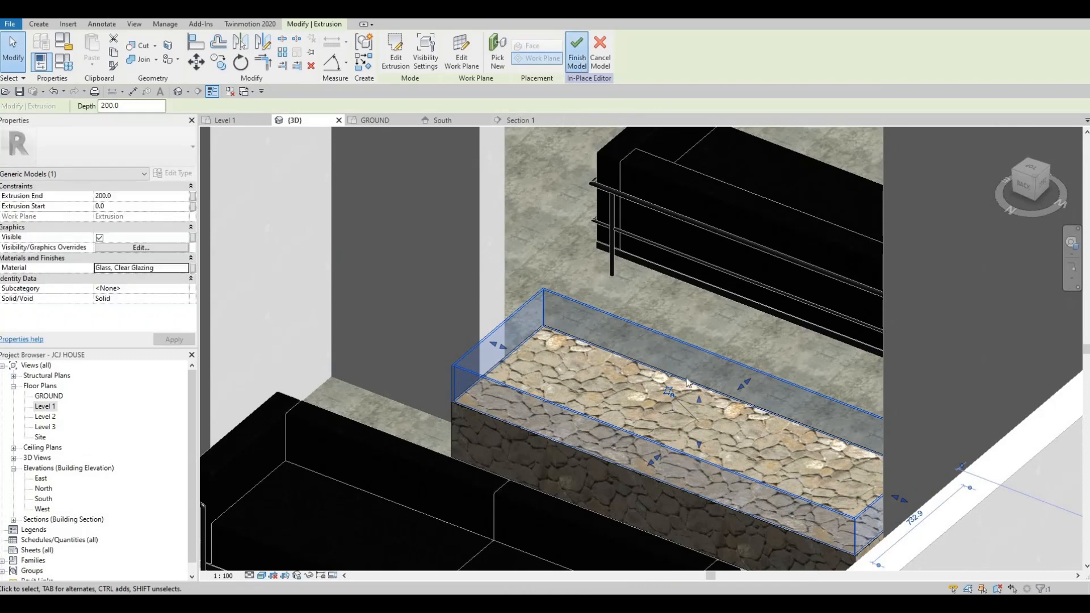
pyautogui.click(576, 51)
# Stretch the glass enclosure's top edge upward, well above the Fieldstone base
pyautogui.click(704, 402)
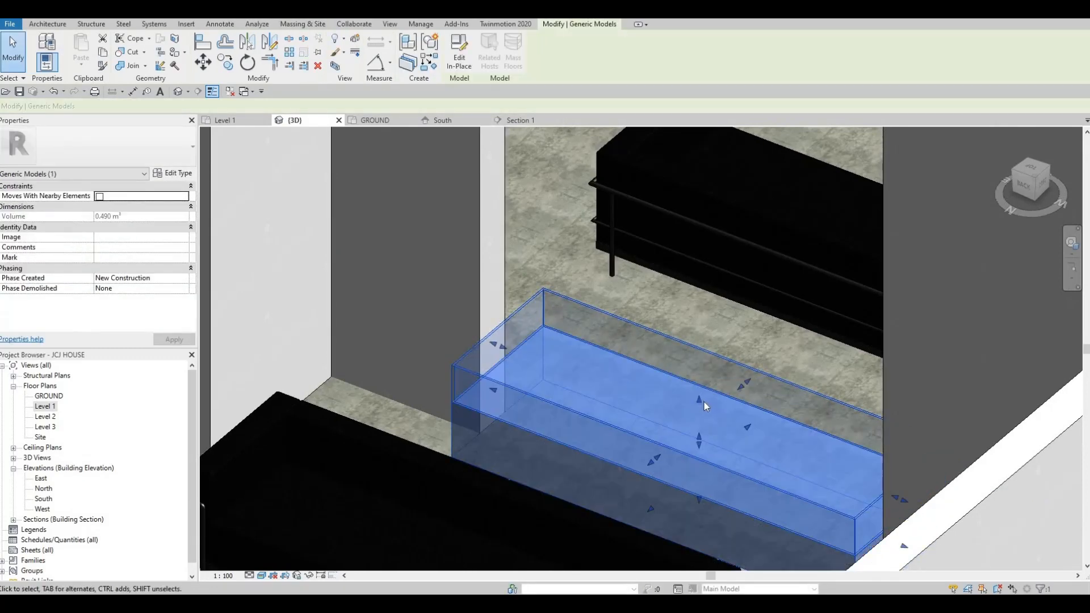
pyautogui.moveTo(702, 401); pyautogui.dragTo(693, 268)
pyautogui.scroll(-3, 660, 308)
pyautogui.press('Escape')
pyautogui.press('Escape')
pyautogui.press('Escape')
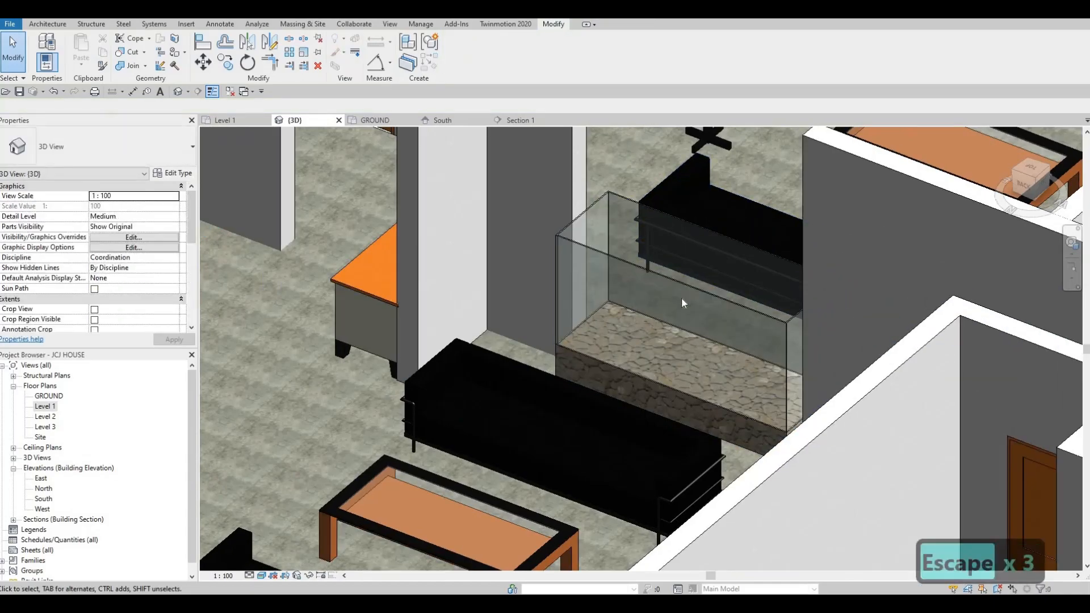
# Raise the top of the glass enclosure slightly further and clear the selection
pyautogui.scroll(-5, 683, 292)
pyautogui.scroll(3, 693, 267)
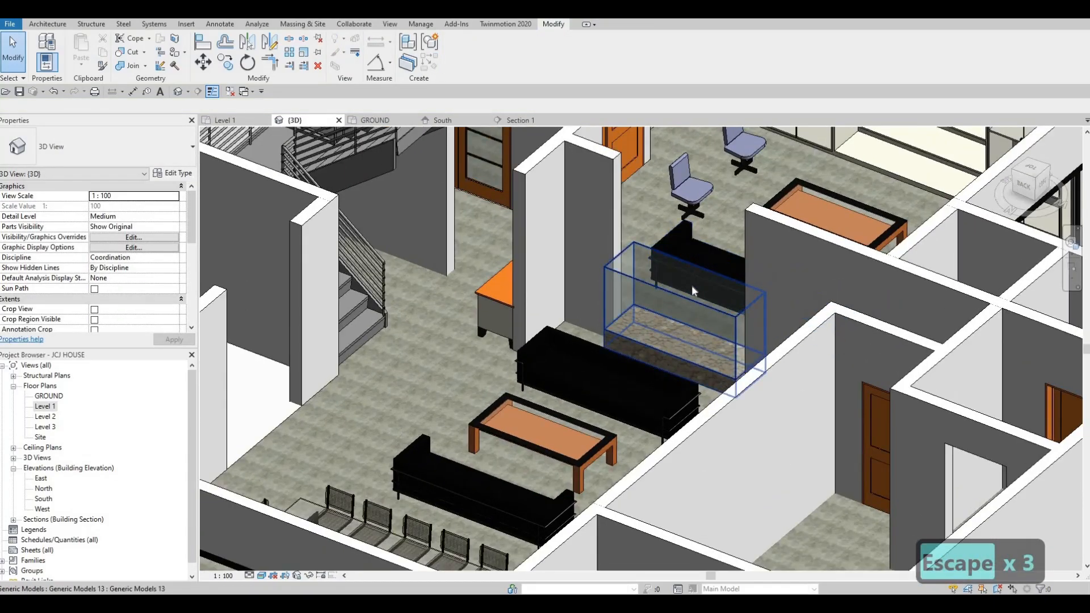
pyautogui.click(692, 285)
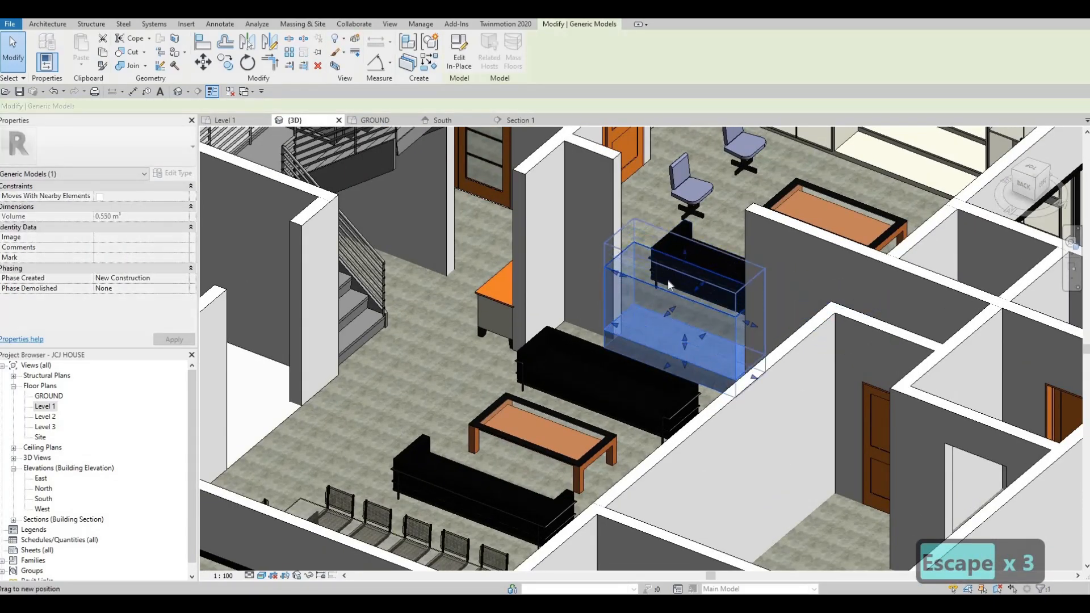
pyautogui.press('Escape')
pyautogui.press('Escape')
pyautogui.press('Escape')
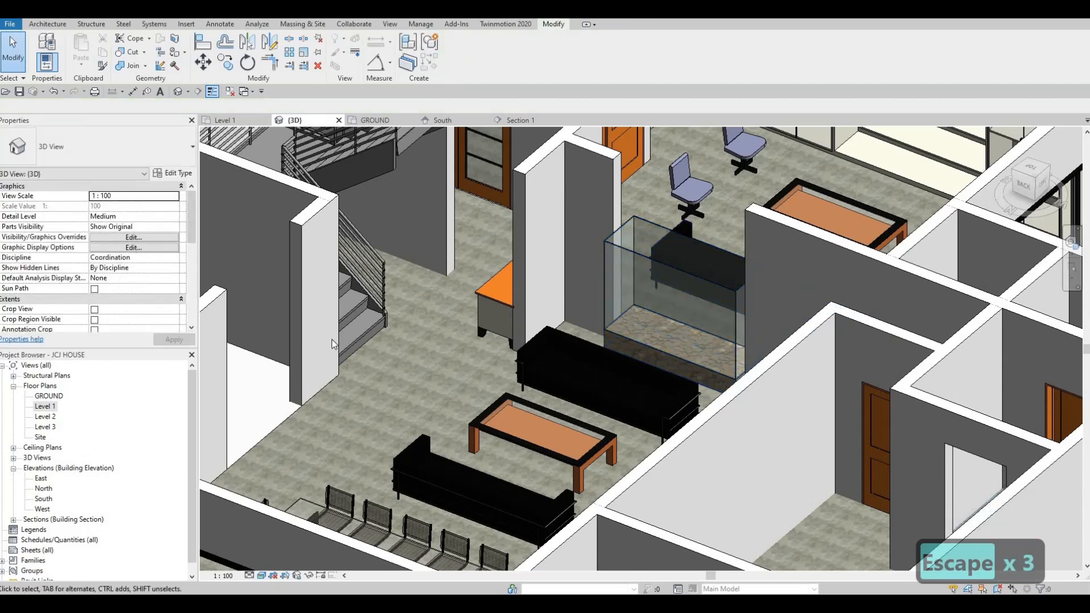
# Open the Level 1 floor plan and edit the glass enclosure in the partition gap in place
pyautogui.doubleClick(40, 407)
pyautogui.scroll(3, 466, 335)
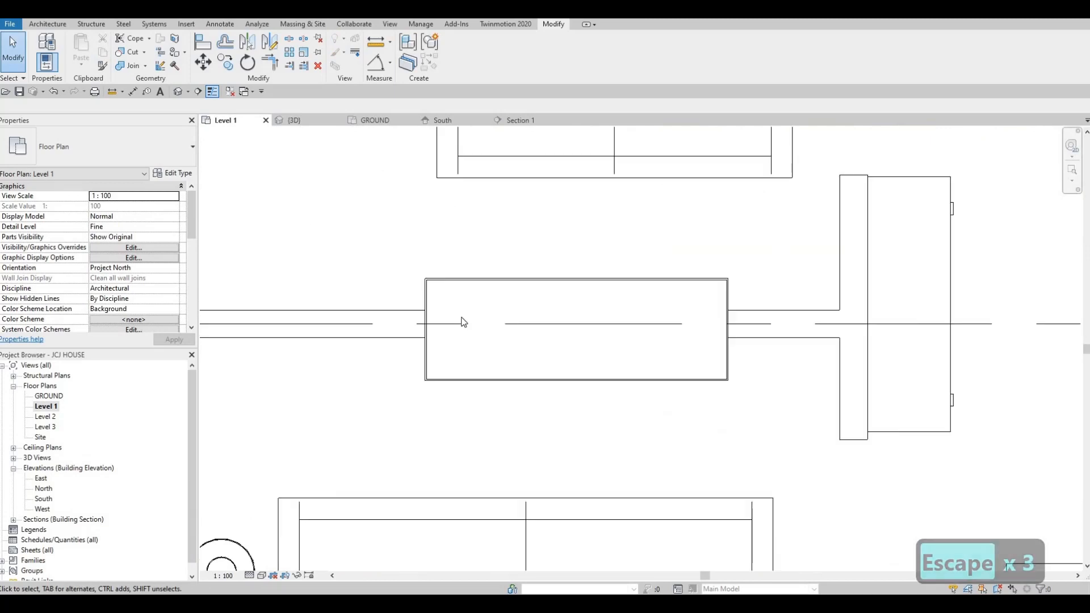
pyautogui.press('Escape')
pyautogui.press('Escape')
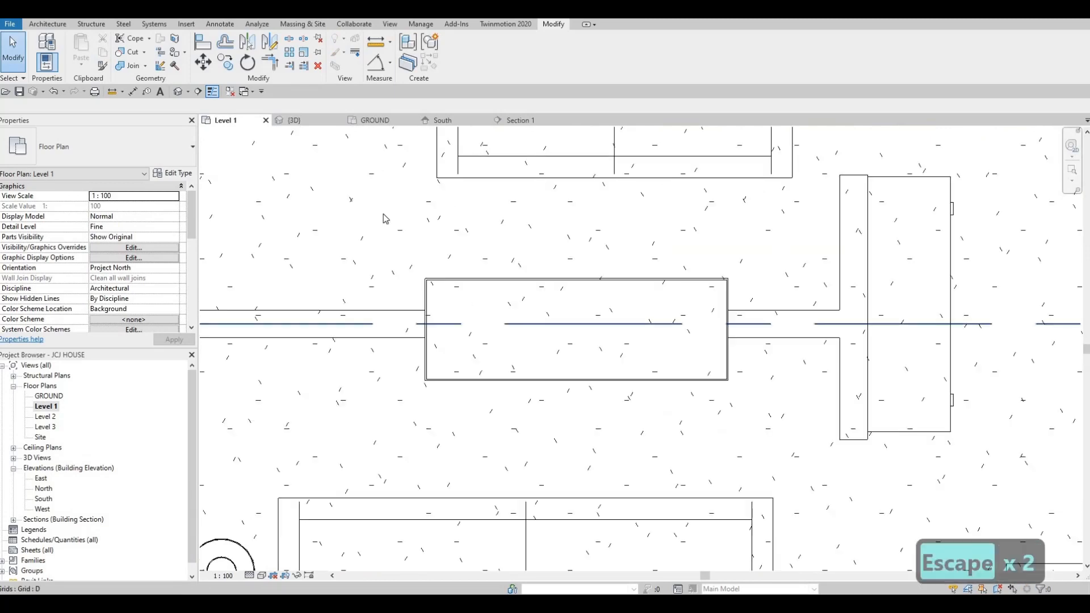
pyautogui.click(48, 24)
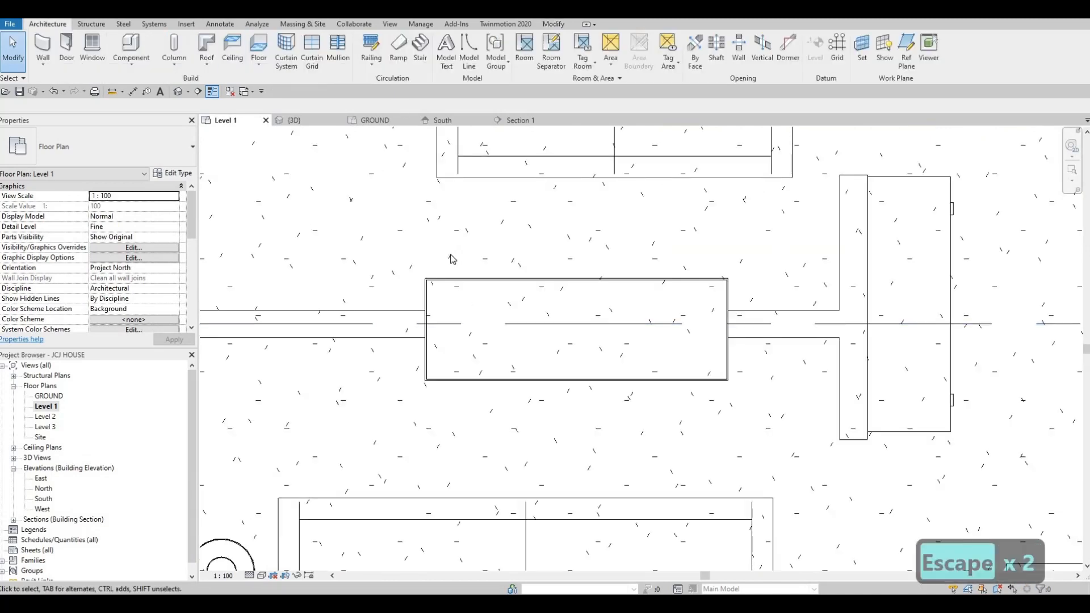
pyautogui.click(454, 278)
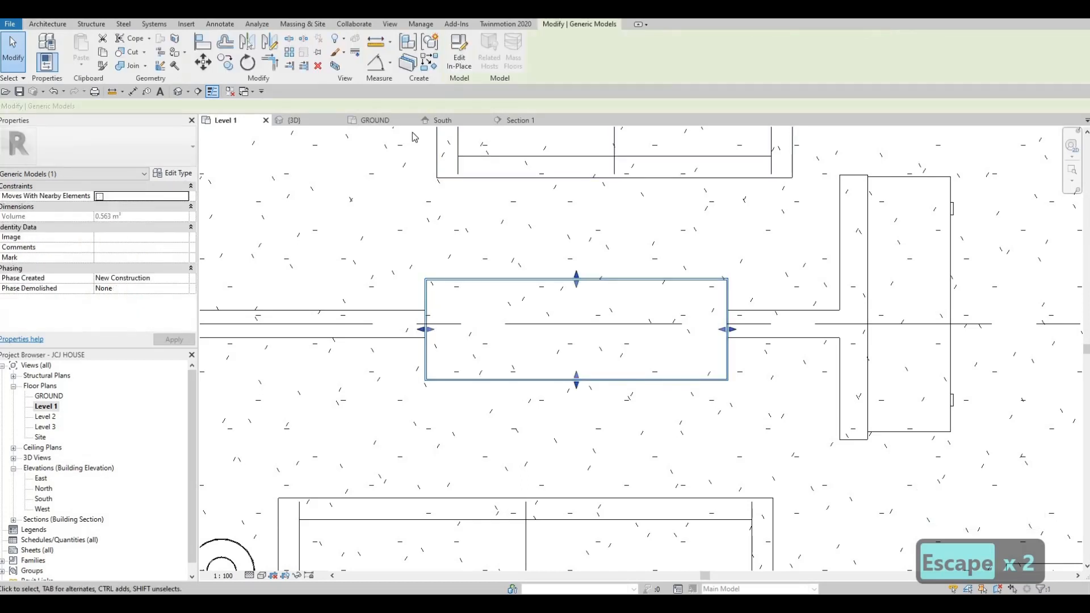
pyautogui.click(460, 54)
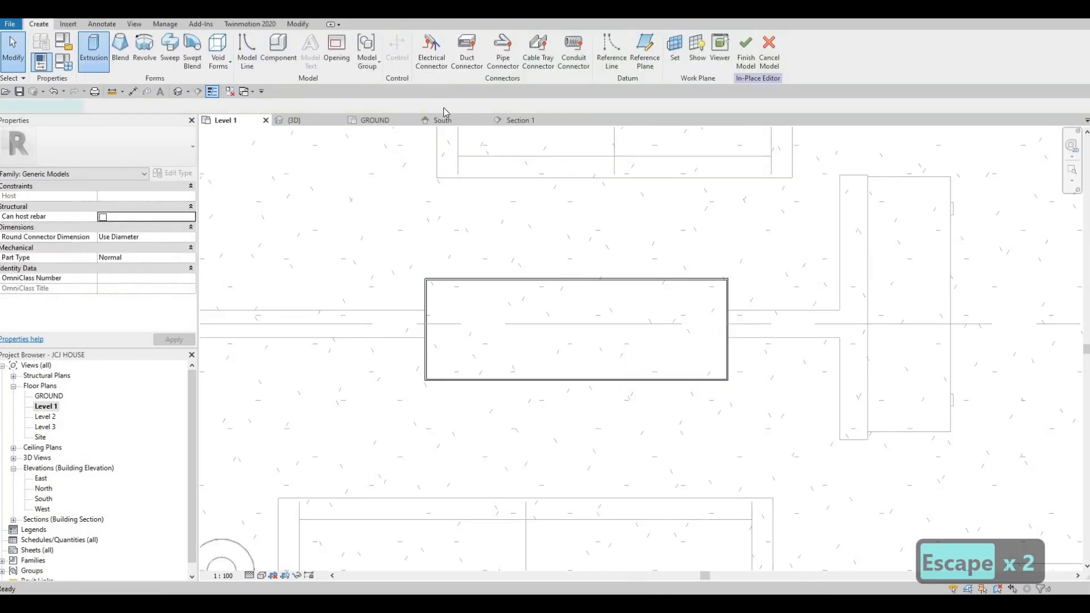
# Start a new extrusion and try to pick a plane on the glass enclosure in the plan as its work plane
pyautogui.click(491, 48)
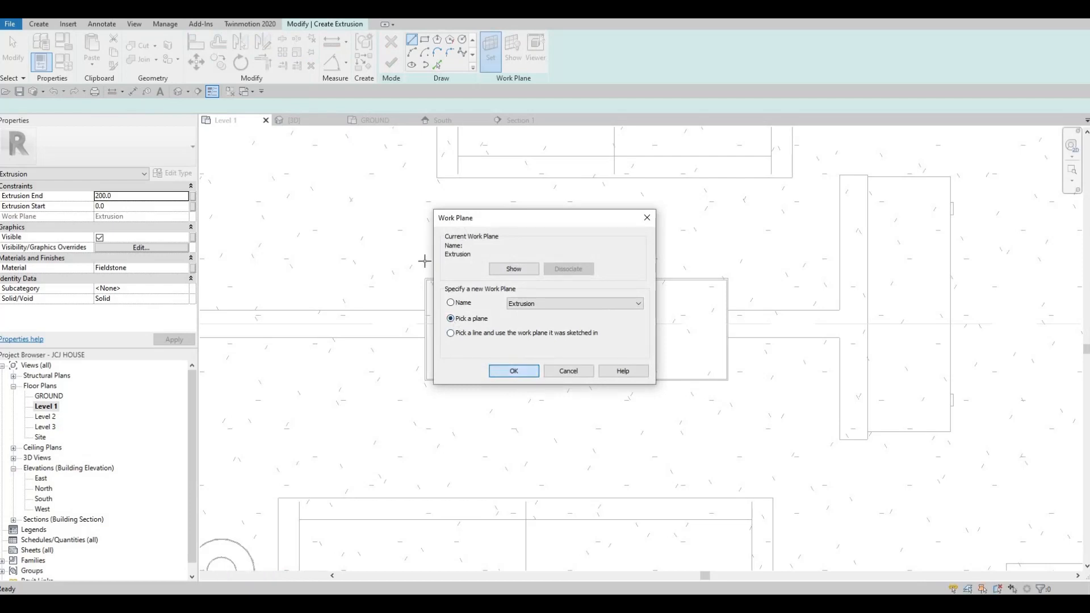
pyautogui.press('Return')
pyautogui.scroll(4, 417, 282)
pyautogui.press('Tab')
pyautogui.press('Tab')
pyautogui.press('Tab')
pyautogui.press('Tab')
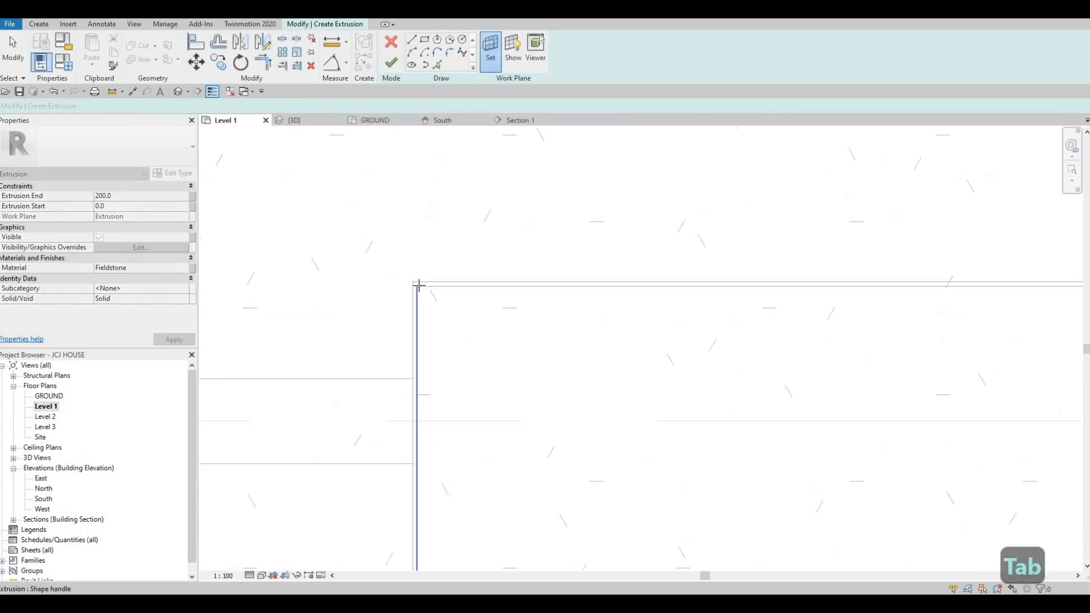
pyautogui.press('Tab')
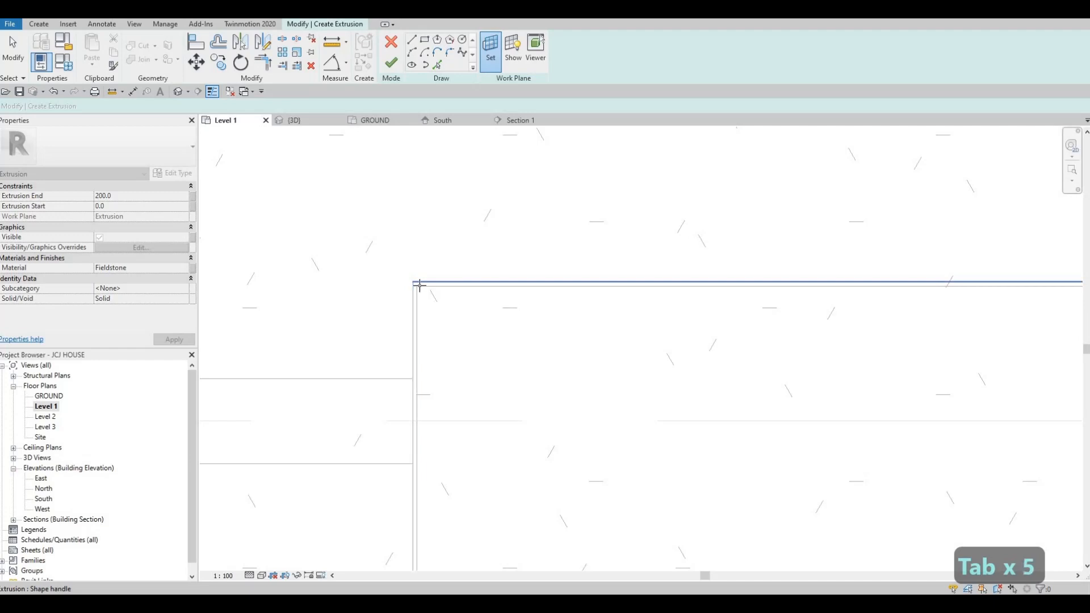
pyautogui.press('Tab')
pyautogui.scroll(1, 412, 283)
pyautogui.press('Tab')
pyautogui.press('Tab')
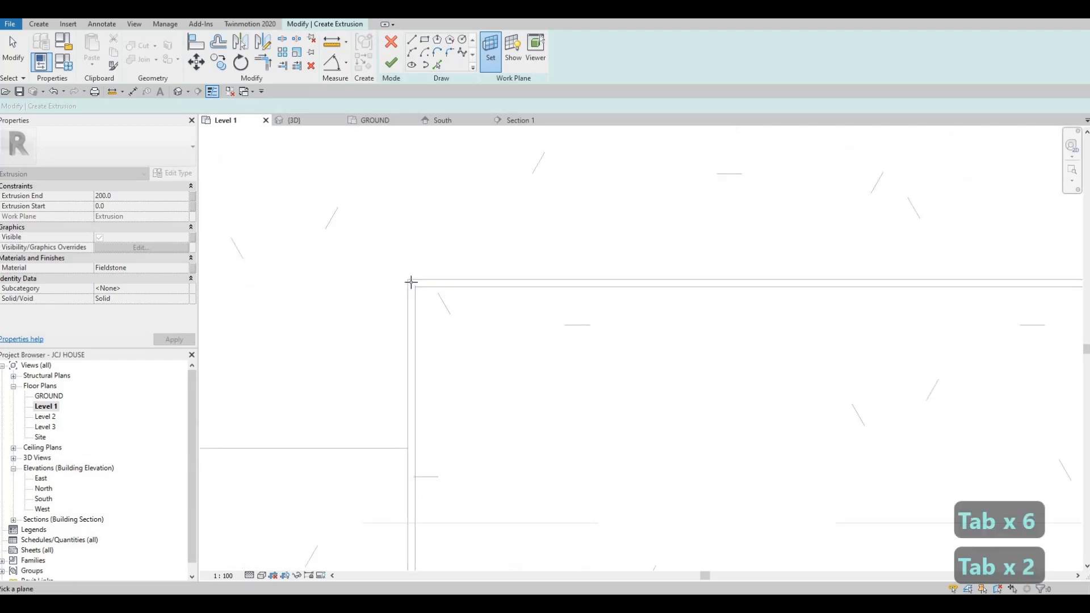
pyautogui.press('Tab')
pyautogui.press('Tab')
# Pick the glass enclosure's top face in the 3D view as the work plane and continue sketching in Floor Plan: Level 1
pyautogui.click(312, 123)
pyautogui.scroll(10, 505, 277)
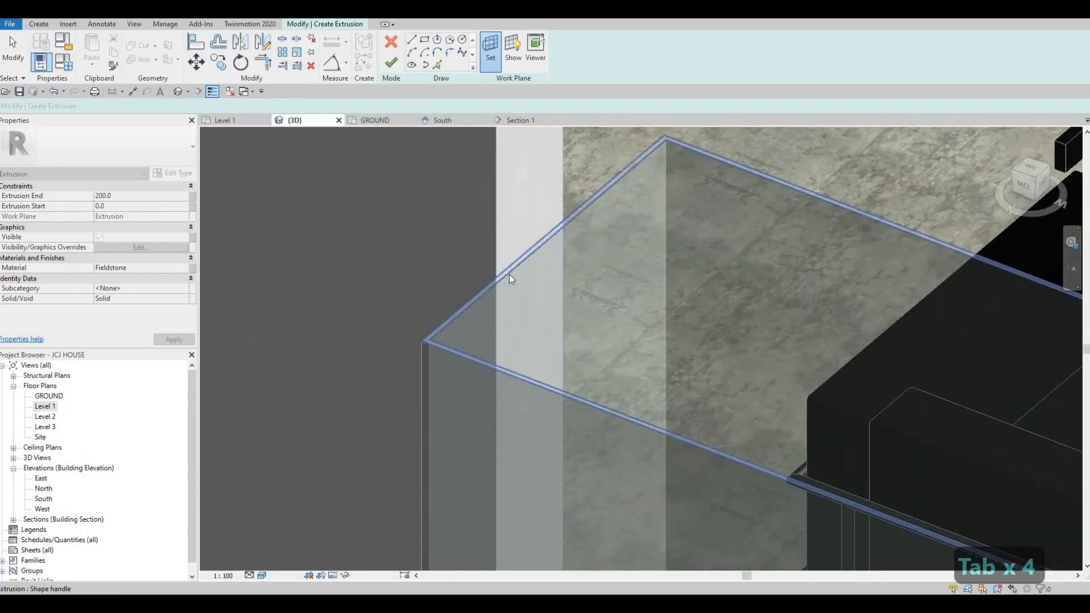
pyautogui.click(509, 274)
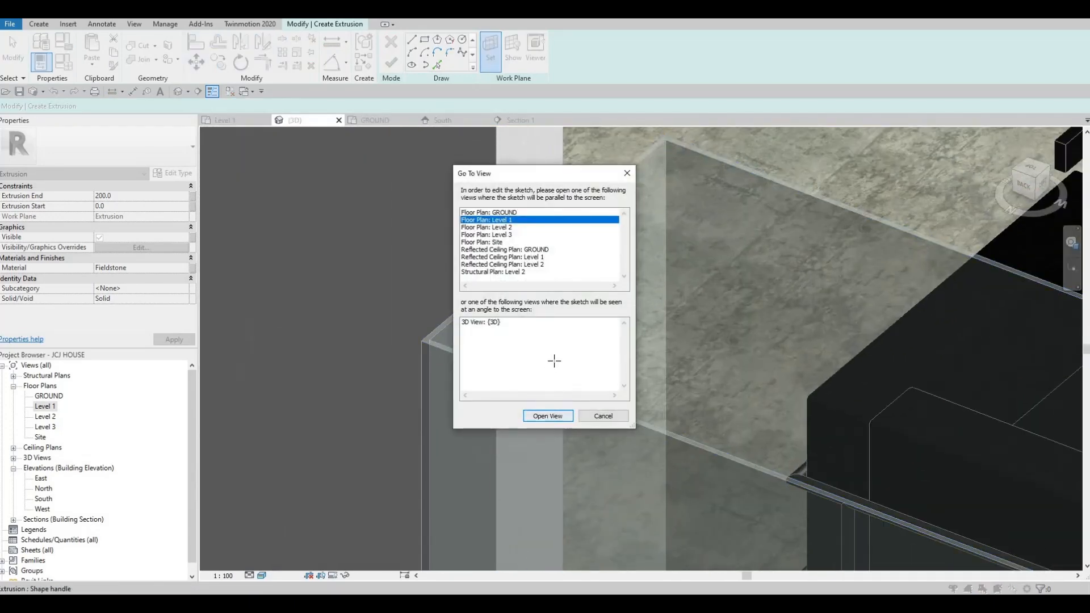
pyautogui.click(547, 415)
# Sketch a rectangle of about 2174 by 733 mm between opposite outer corners of the glass enclosure
pyautogui.scroll(-5, 506, 331)
pyautogui.moveTo(400, 315); pyautogui.dragTo(273, 295, button='middle')
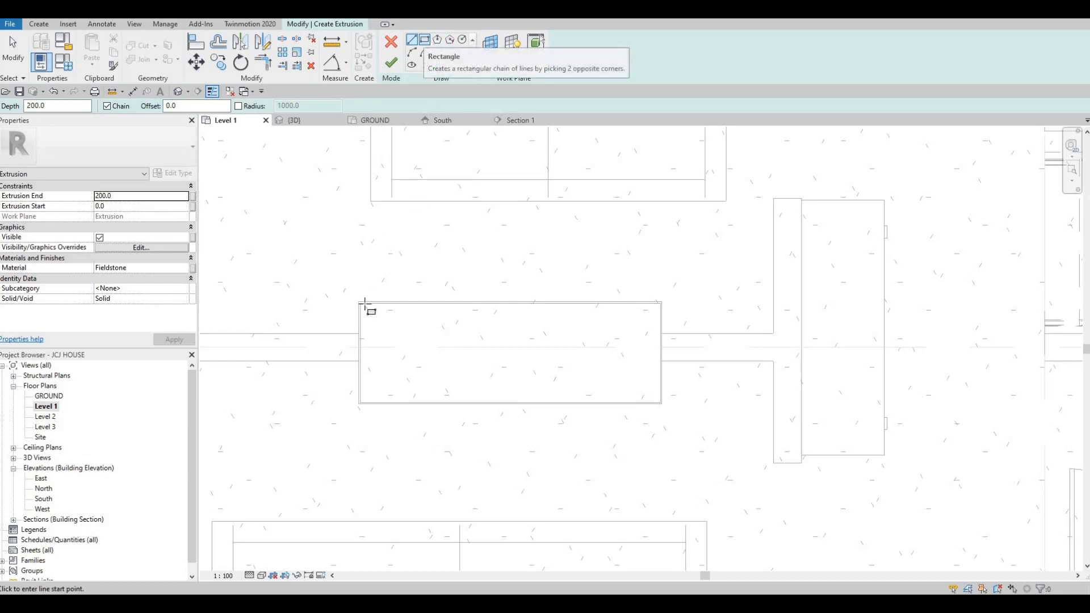
pyautogui.click(425, 40)
pyautogui.scroll(5, 349, 289)
pyautogui.click(349, 285)
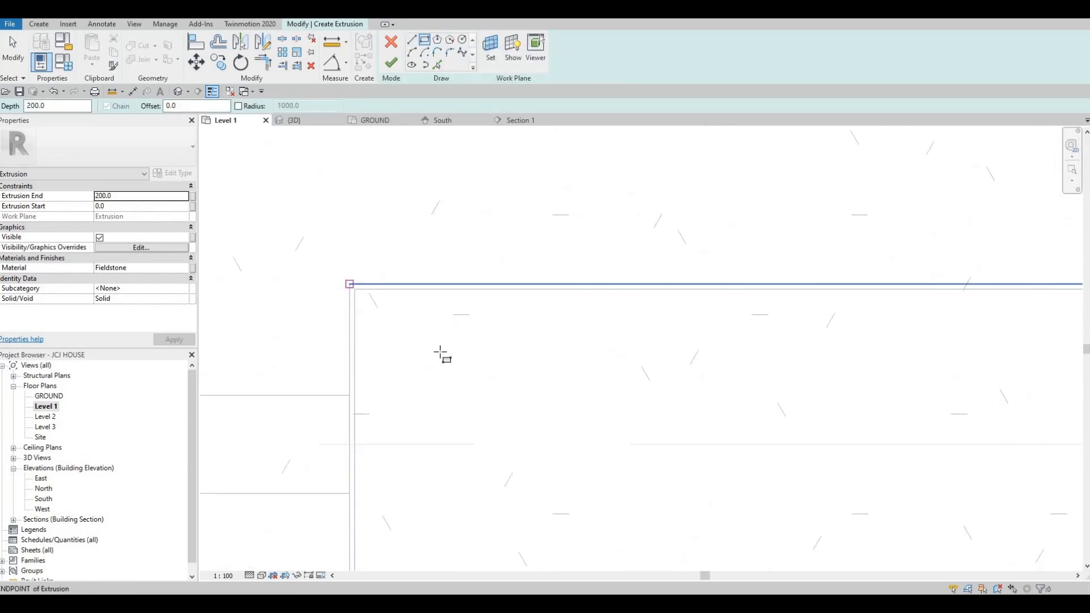
pyautogui.scroll(-4, 438, 355)
pyautogui.scroll(2, 799, 458)
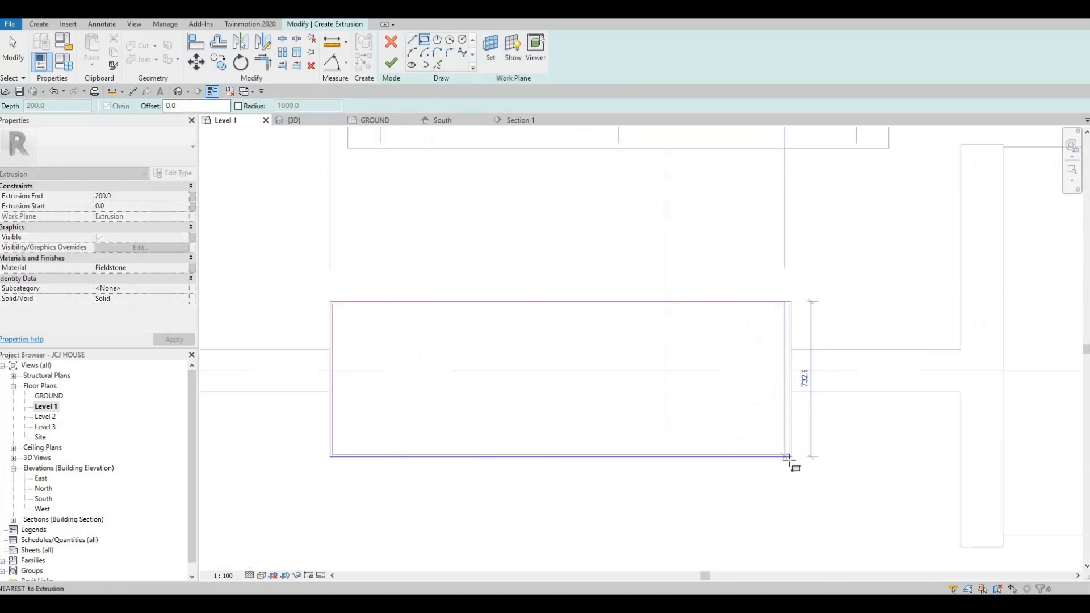
pyautogui.click(792, 457)
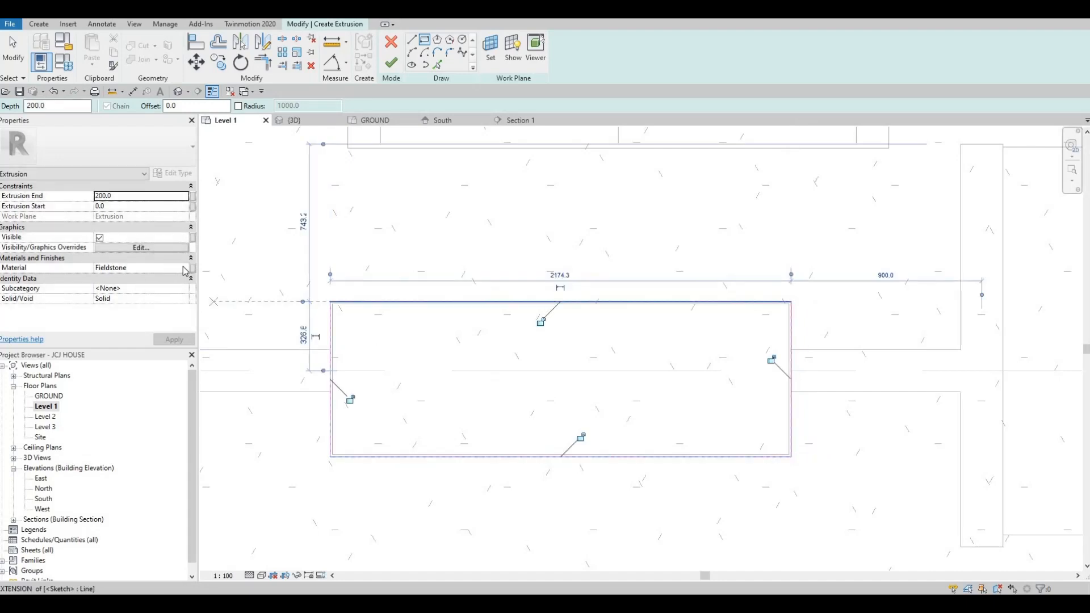
# Assign Aluminum, Anodized Silver from the AEC metal materials to the extrusion and finish the sketch
pyautogui.click(185, 268)
pyautogui.click(185, 268)
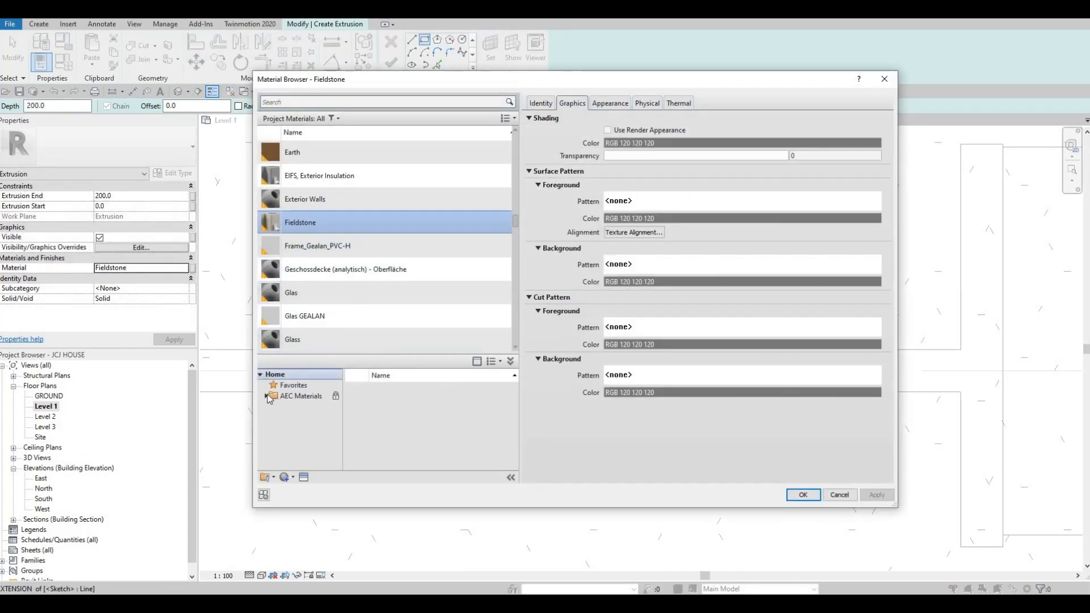
pyautogui.scroll(-1, 303, 439)
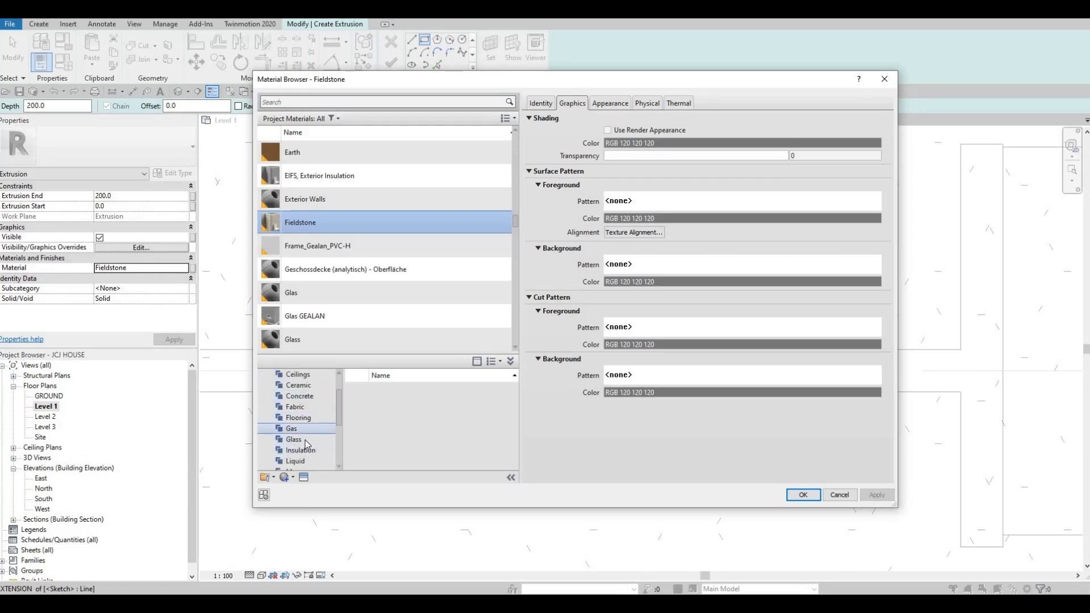
pyautogui.scroll(-3, 306, 441)
pyautogui.scroll(1, 305, 441)
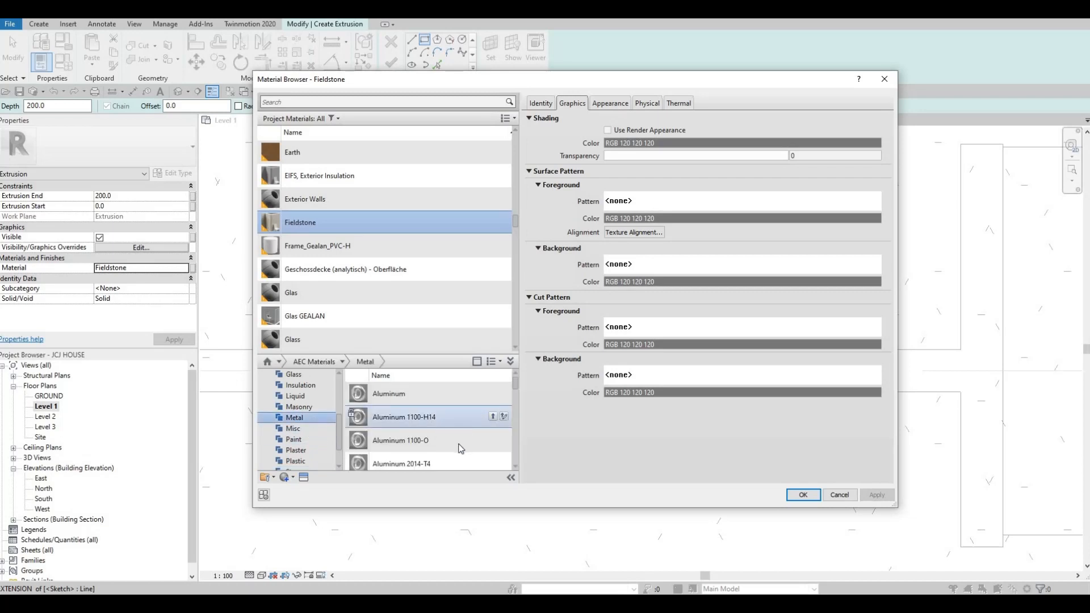
pyautogui.scroll(-3, 461, 448)
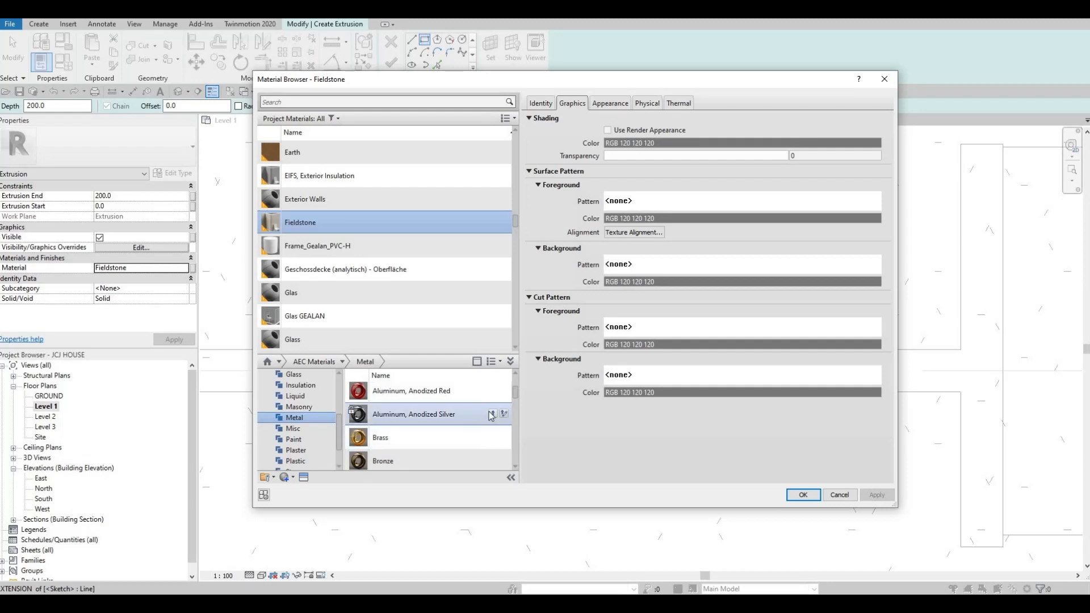
pyautogui.click(503, 415)
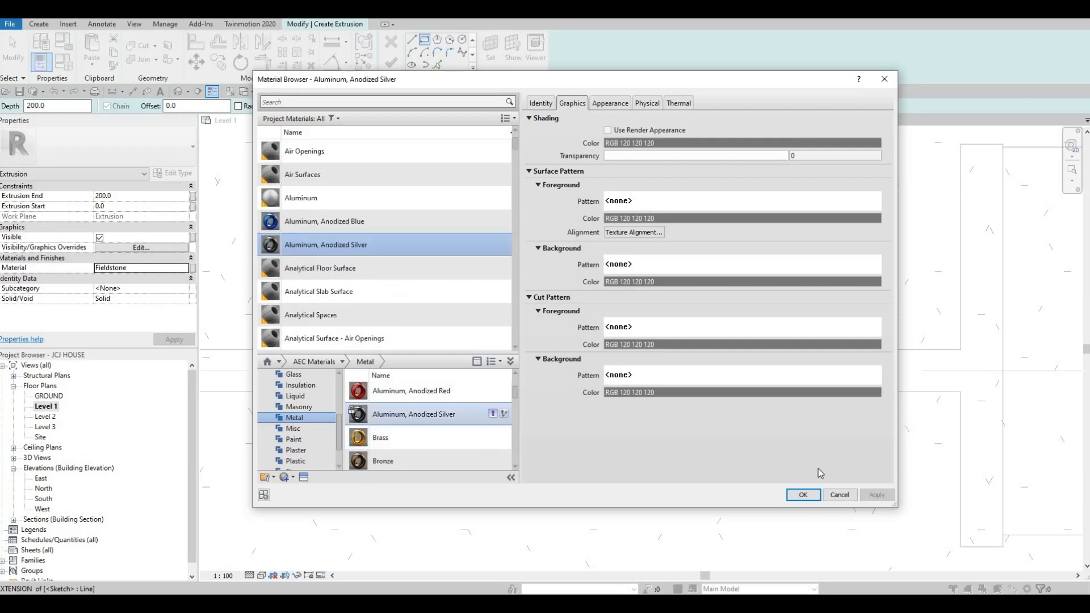
pyautogui.click(800, 495)
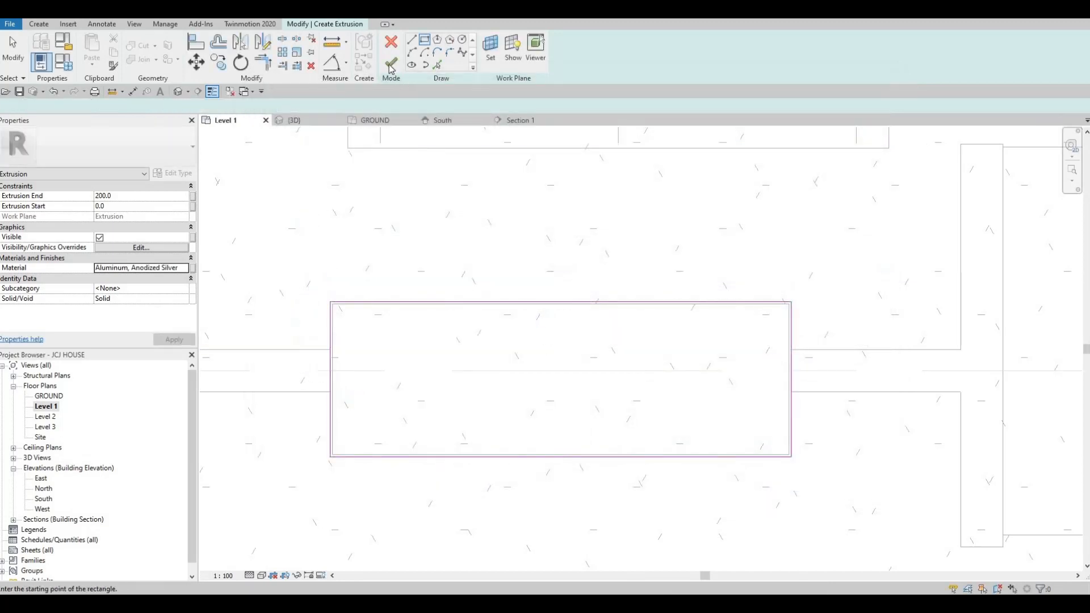
pyautogui.click(391, 62)
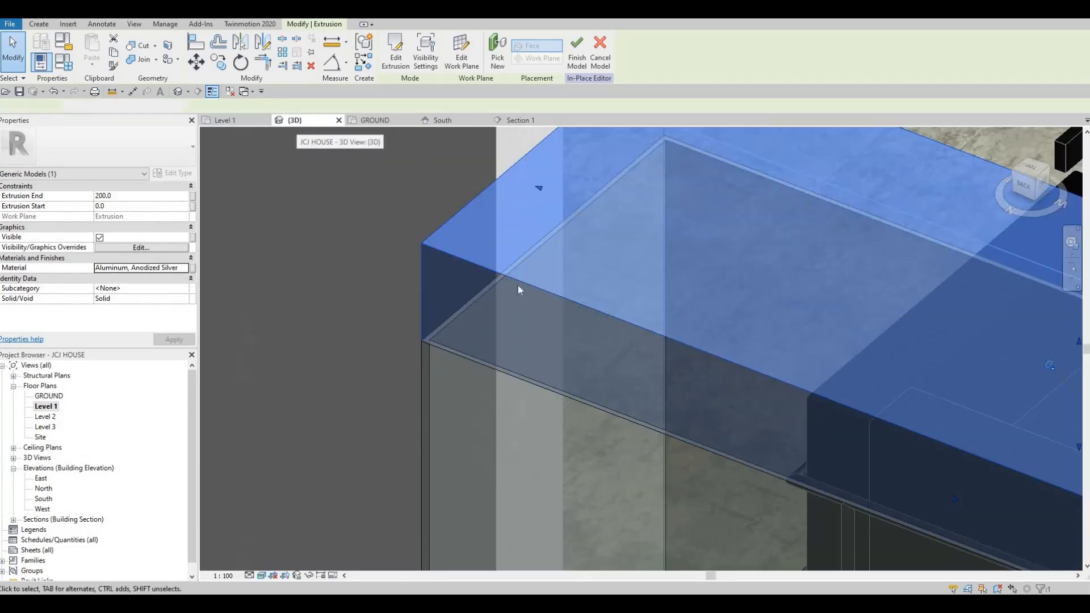
# Stretch the aluminum extrusion's top upward in the 3D view to a depth of about 1019 mm and clear the selection
pyautogui.scroll(-3, 518, 285)
pyautogui.keyDown('shift'); pyautogui.moveTo(591, 259); pyautogui.dragTo(655, 196, button='middle'); pyautogui.keyUp('shift')
pyautogui.moveTo(655, 196); pyautogui.dragTo(580, 223)
pyautogui.press('Escape')
pyautogui.press('Escape')
pyautogui.press('Escape')
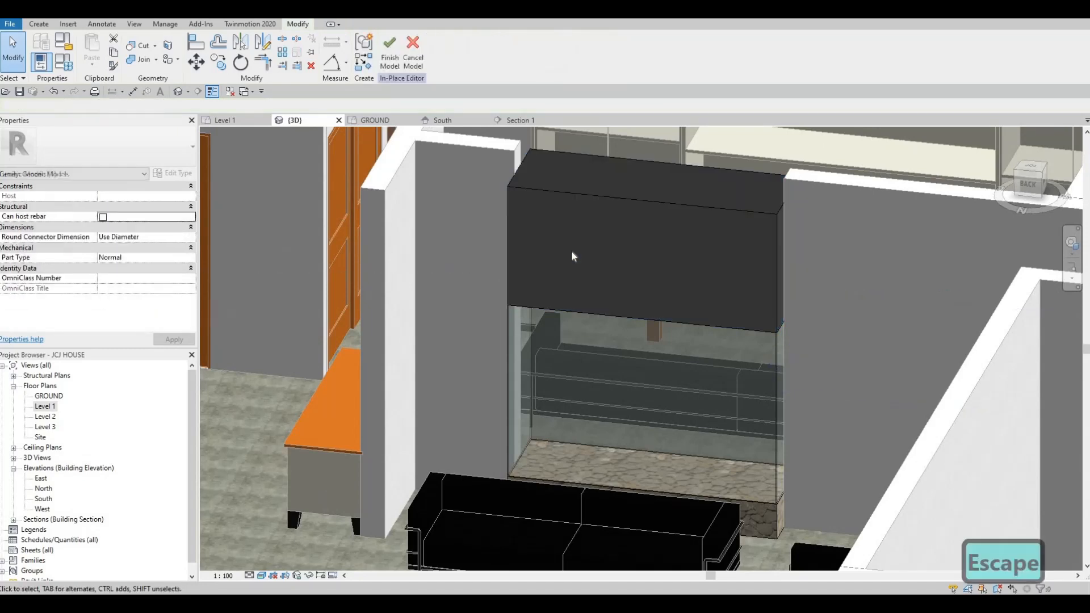
# Inspect the aluminum block's height against the adjoining partition walls and review the furnished living area from several sides
pyautogui.scroll(-4, 539, 257)
pyautogui.scroll(-3, 522, 447)
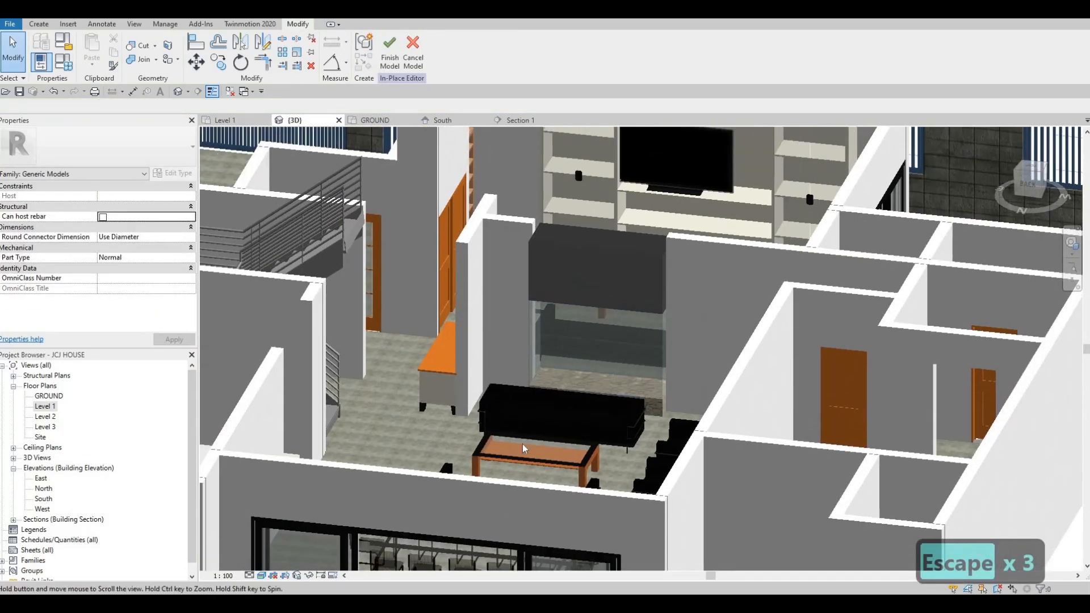
pyautogui.moveTo(534, 278); pyautogui.dragTo(524, 451, button='middle')
pyautogui.scroll(4, 537, 434)
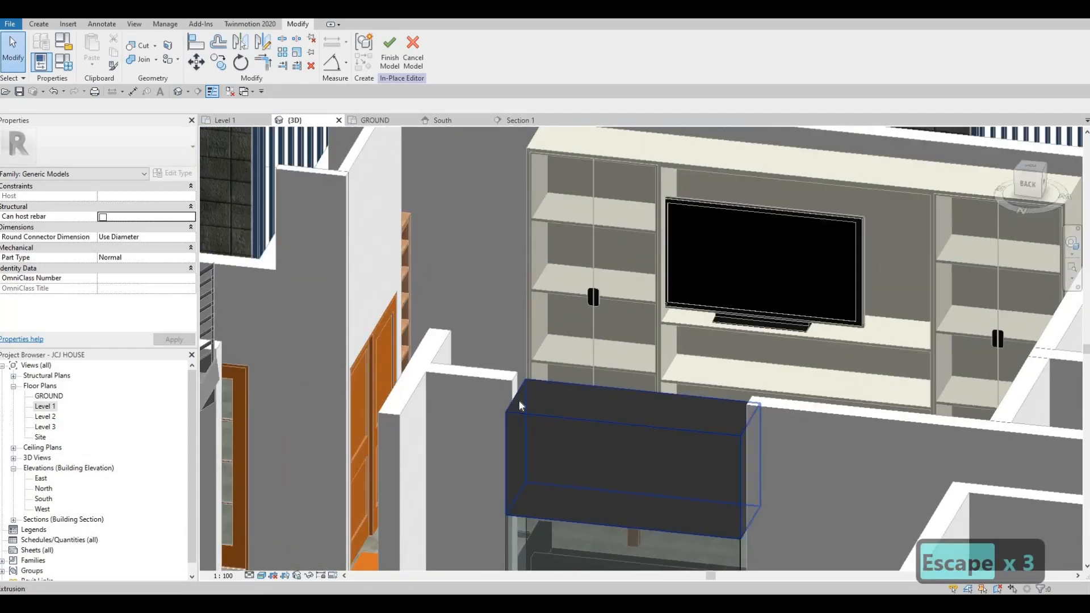
pyautogui.click(494, 392)
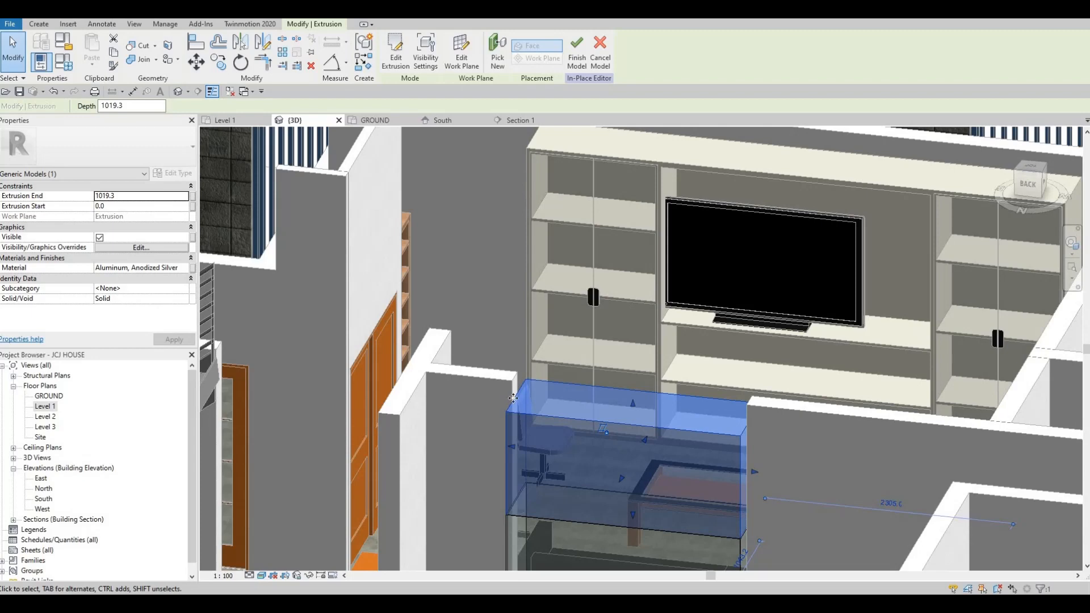
pyautogui.press('Escape')
pyautogui.press('Escape')
pyautogui.press('Escape')
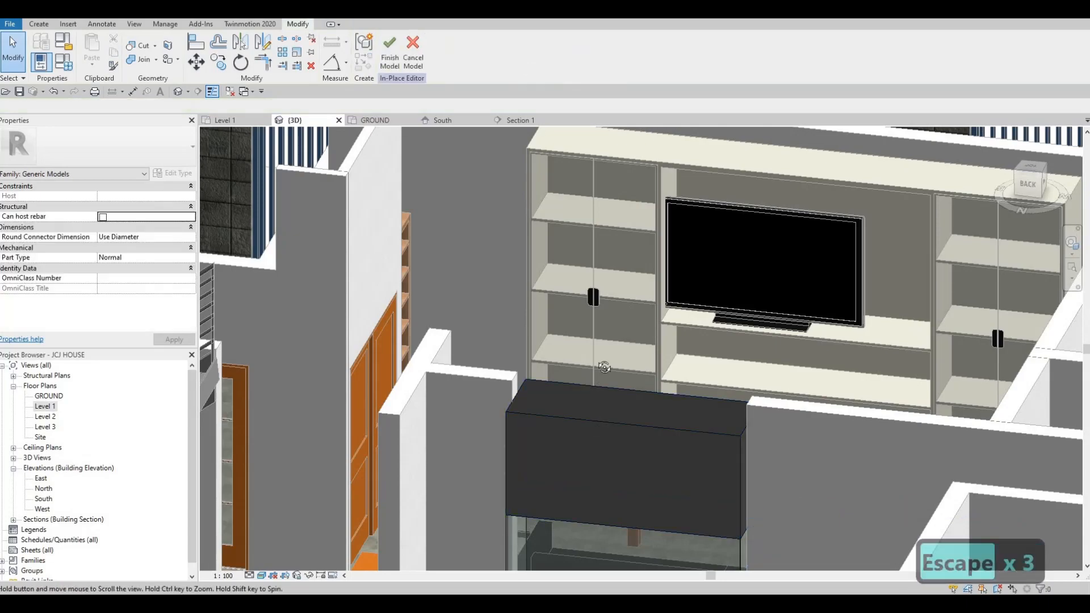
pyautogui.keyDown('shift'); pyautogui.moveTo(591, 409); pyautogui.dragTo(565, 467, button='middle'); pyautogui.keyUp('shift')
pyautogui.scroll(2, 566, 467)
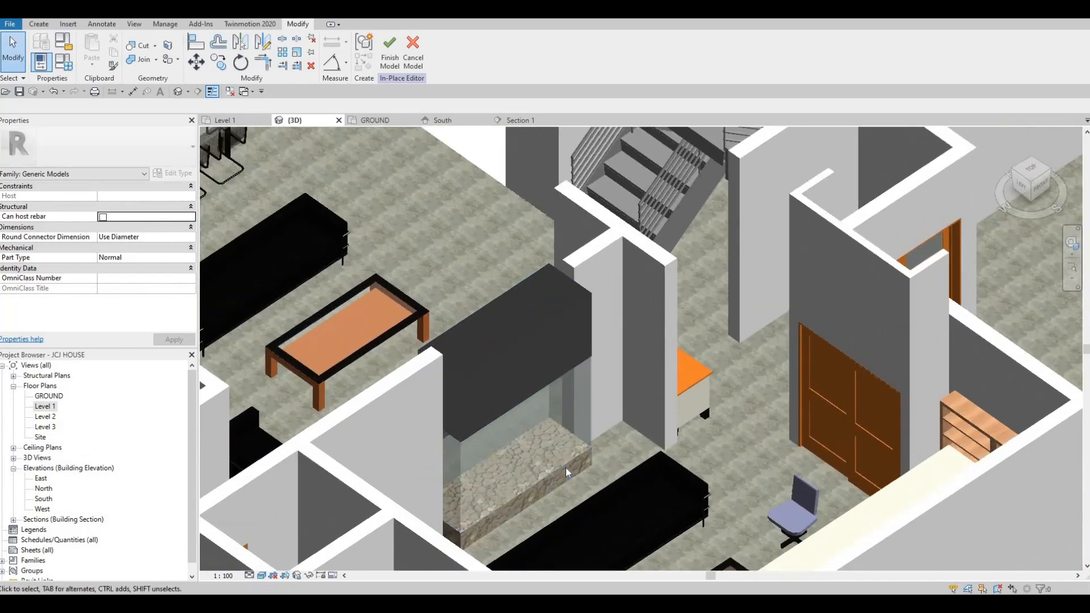
pyautogui.keyDown('shift'); pyautogui.moveTo(464, 454); pyautogui.dragTo(383, 366, button='middle'); pyautogui.keyUp('shift')
pyautogui.scroll(-3, 507, 322)
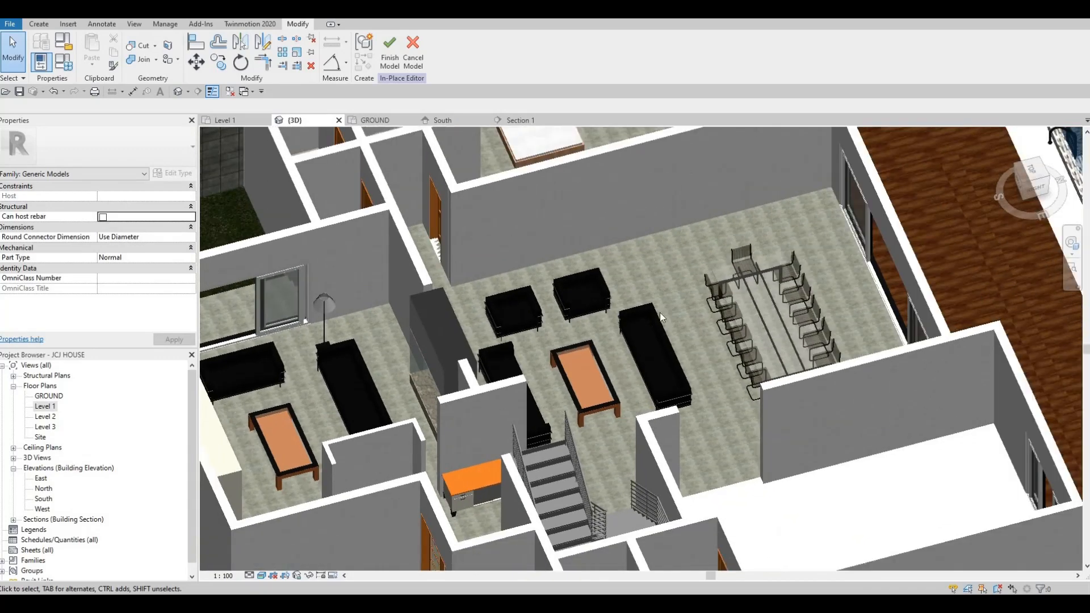
pyautogui.scroll(2, 574, 324)
pyautogui.scroll(2, 495, 314)
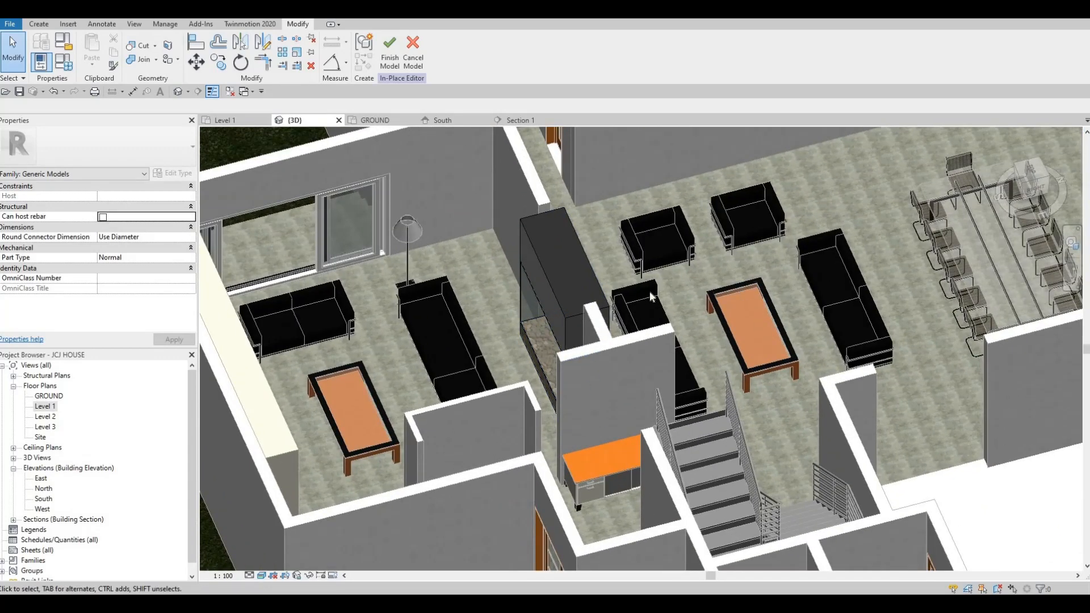
pyautogui.keyDown('shift'); pyautogui.moveTo(840, 300); pyautogui.dragTo(694, 315, button='middle'); pyautogui.keyUp('shift')
pyautogui.scroll(-2, 691, 287)
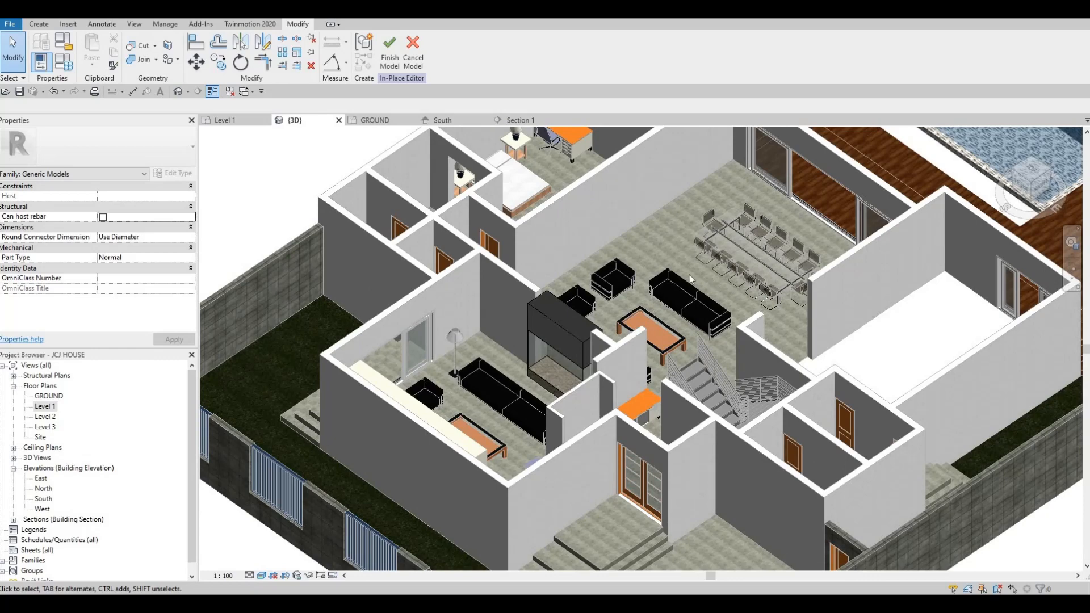
pyautogui.keyDown('shift'); pyautogui.moveTo(690, 278); pyautogui.dragTo(722, 261, button='middle'); pyautogui.keyUp('shift')
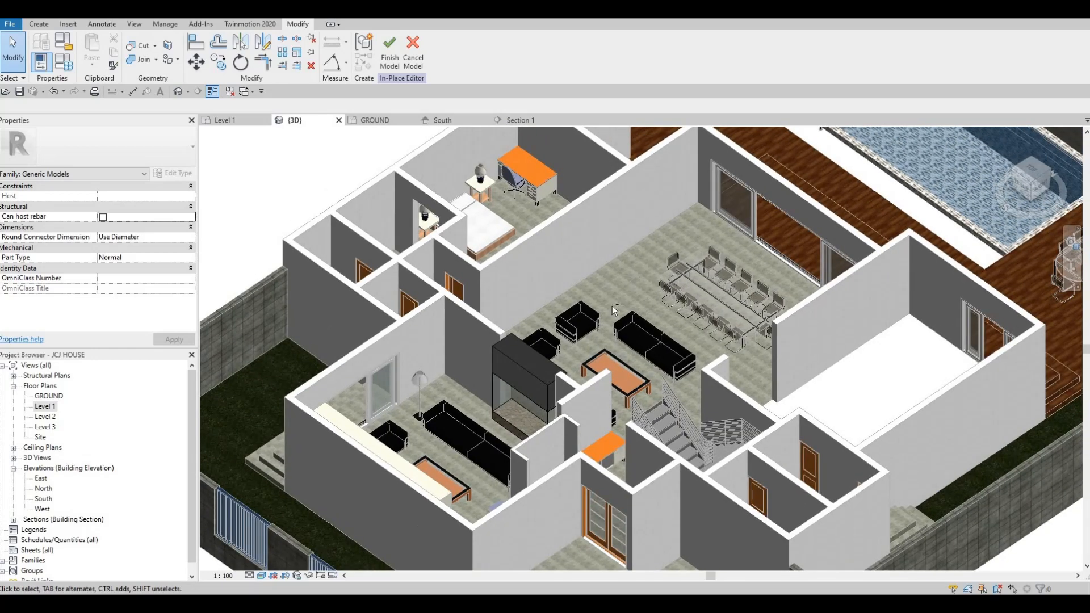
pyautogui.keyDown('shift'); pyautogui.moveTo(612, 306); pyautogui.dragTo(381, 71, button='middle'); pyautogui.keyUp('shift')
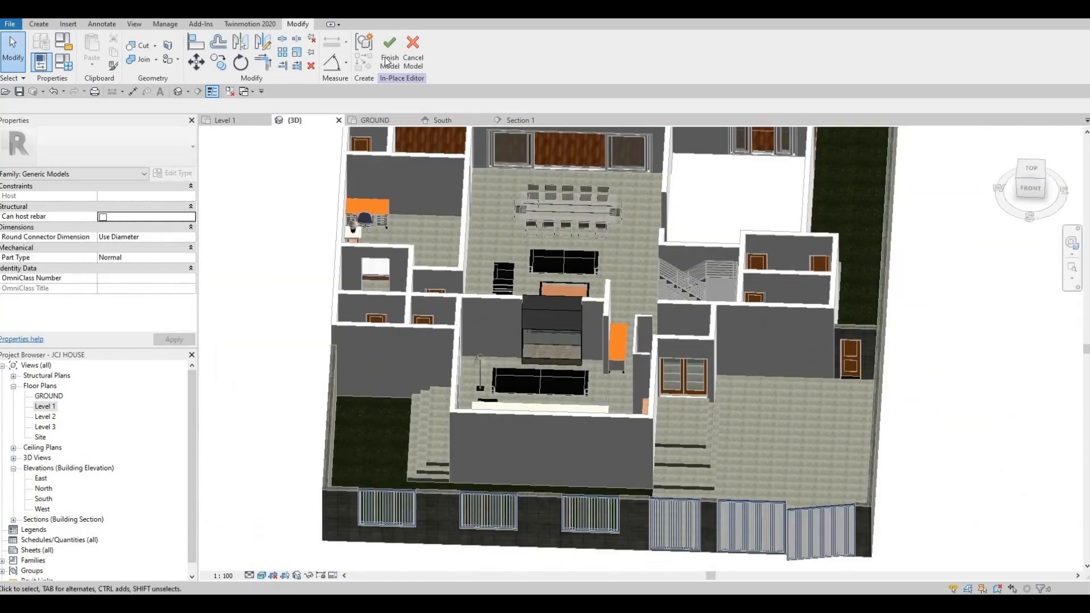
# Finish the in-place model and return to the Level 1 floor plan, showing the whole living area
pyautogui.click(389, 51)
pyautogui.click(235, 118)
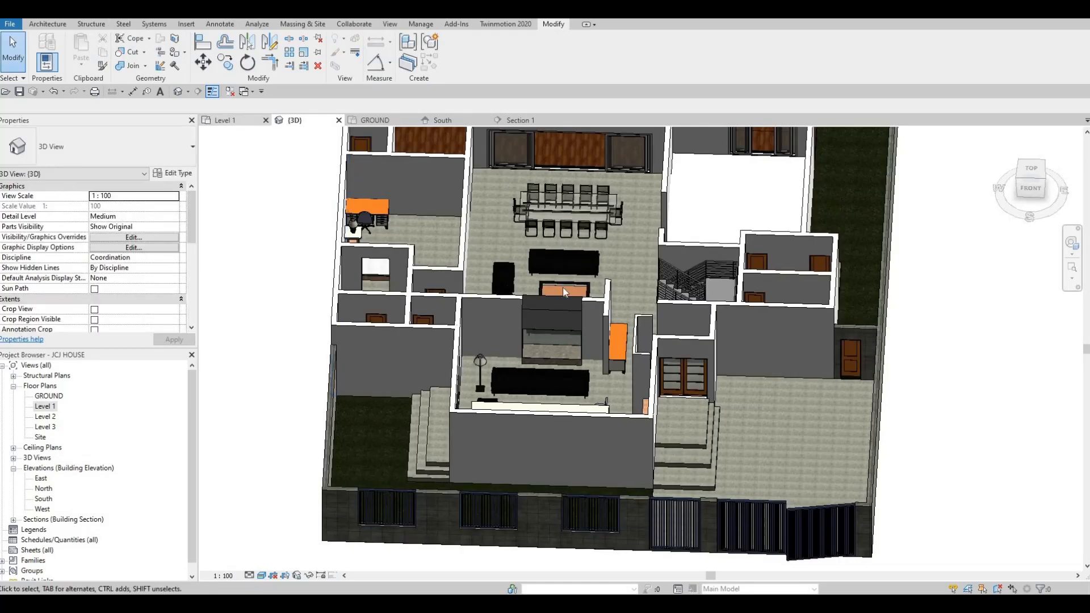
pyautogui.scroll(-10, 560, 301)
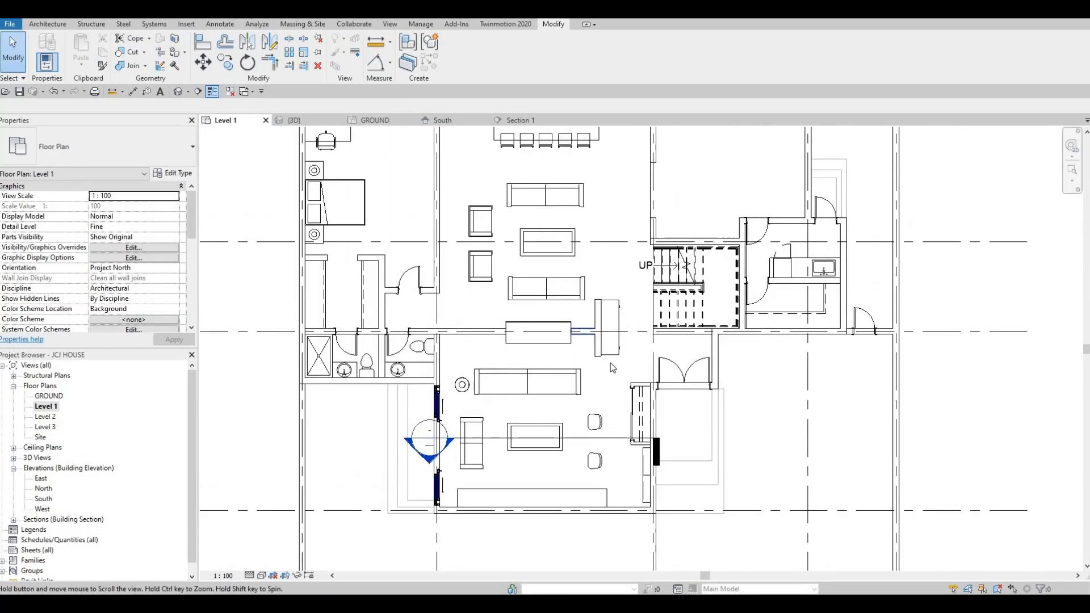